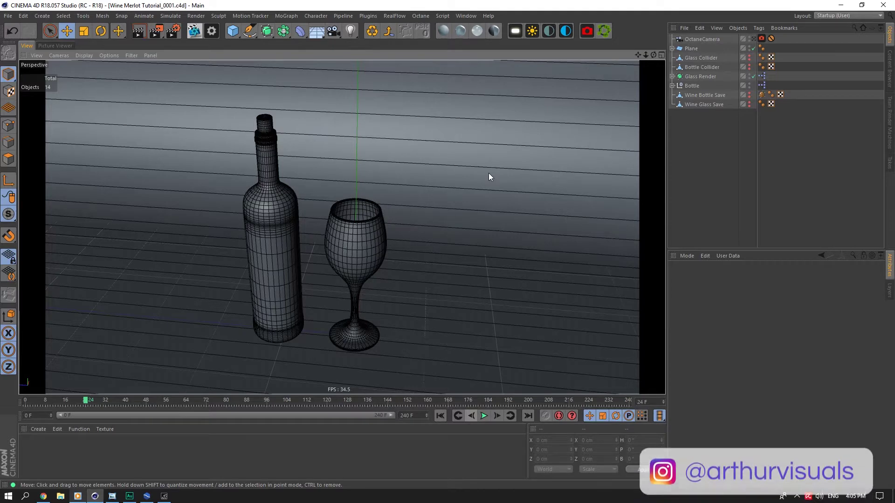
# Step: Switch to RealFlow and scrub through the wine pour simulation, finishing at frame 0
pyautogui.moveTo(638, 55)
pyautogui.mouseDown()
pyautogui.moveTo(642, 36)
pyautogui.moveTo(652, 54)
pyautogui.mouseUp()
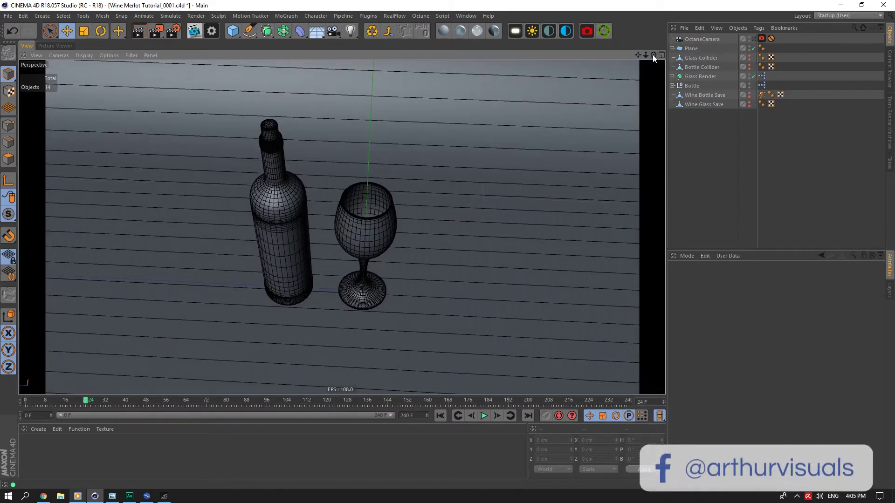
pyautogui.moveTo(653, 54)
pyautogui.mouseDown()
pyautogui.moveTo(646, 89)
pyautogui.moveTo(651, 39)
pyautogui.moveTo(655, 55)
pyautogui.mouseUp()
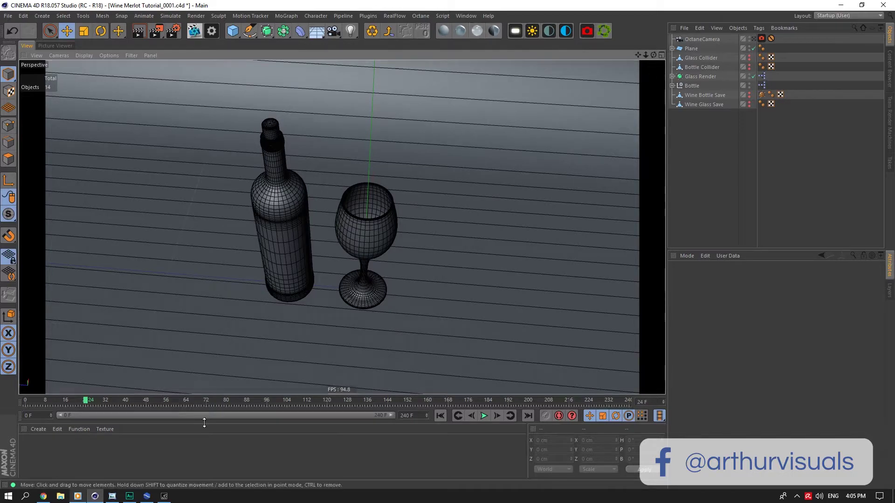
pyautogui.click(161, 495)
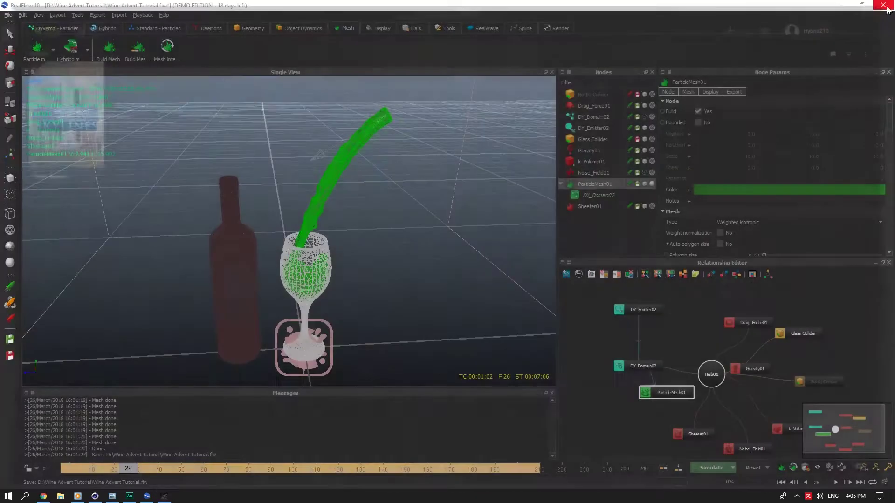
pyautogui.click(883, 6)
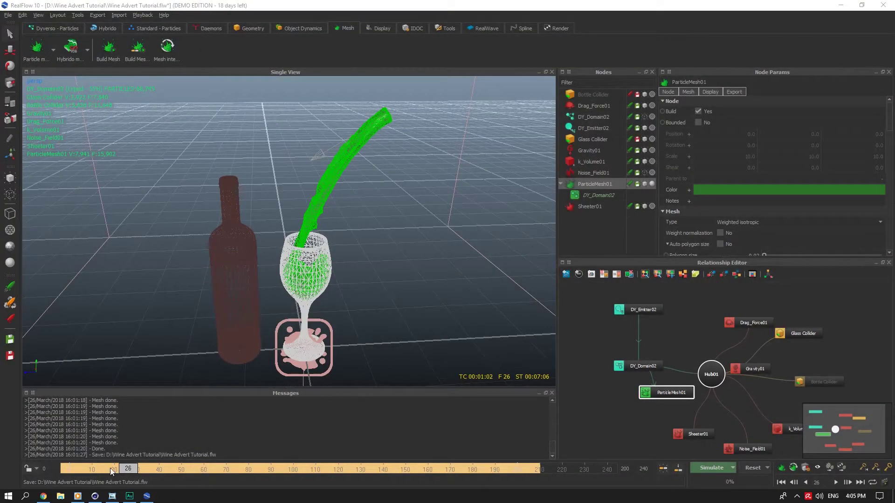
pyautogui.moveTo(111, 472); pyautogui.dragTo(63, 470)
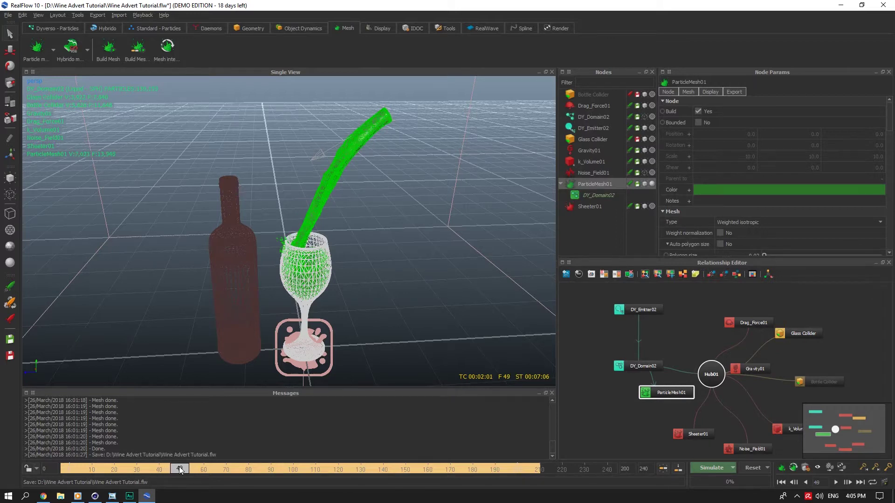
pyautogui.moveTo(190, 471)
pyautogui.mouseDown()
pyautogui.moveTo(213, 470)
pyautogui.moveTo(133, 466)
pyautogui.mouseUp()
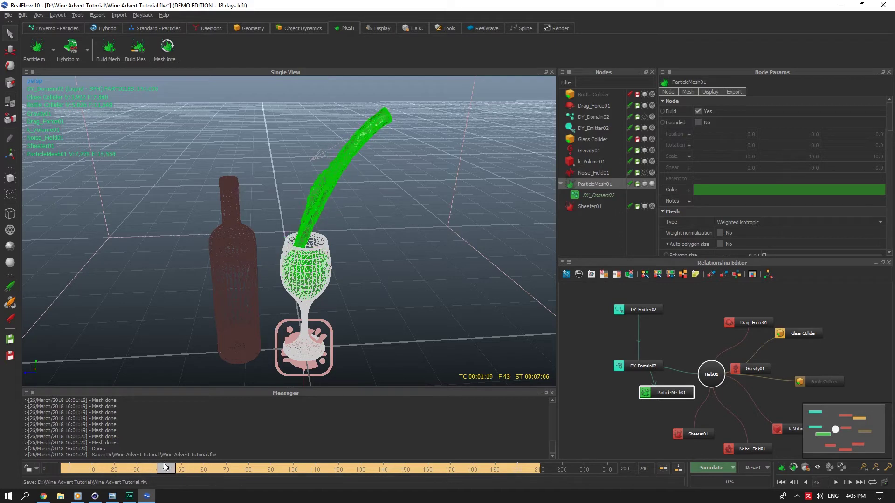
pyautogui.moveTo(166, 467)
pyautogui.mouseDown()
pyautogui.moveTo(136, 470)
pyautogui.moveTo(270, 466)
pyautogui.moveTo(48, 464)
pyautogui.mouseUp()
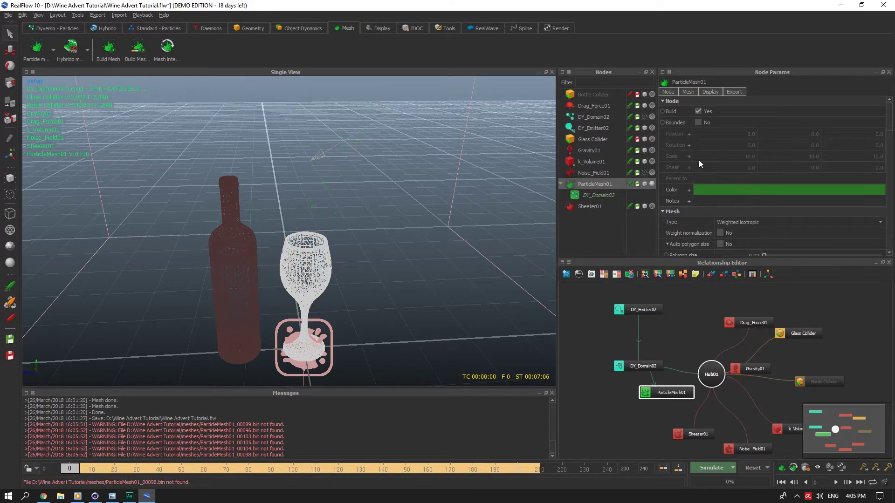
# Step: Return to Cinema 4D, add a RealFlow Mesh Importer and load ParticleMesh01_00000.bin from the Wine Merlot Liquid 1 meshes folder
pyautogui.click(840, 6)
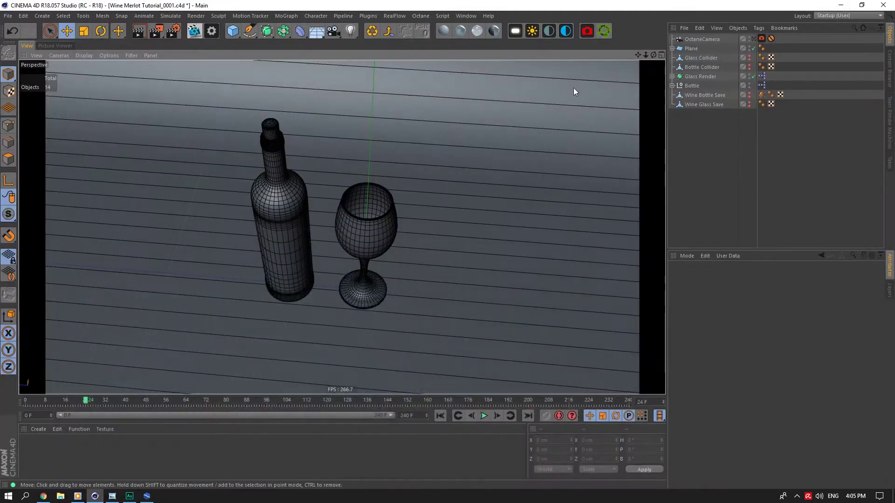
pyautogui.click(381, 16)
pyautogui.moveTo(389, 65)
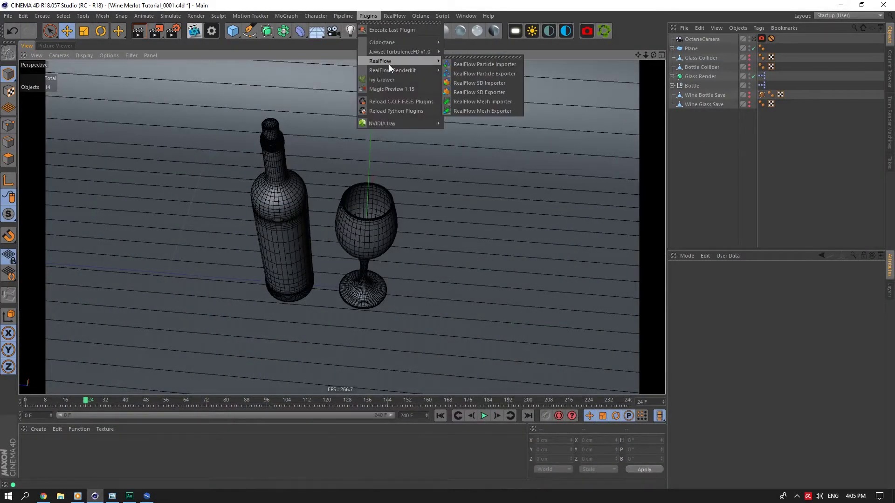
pyautogui.click(481, 99)
pyautogui.click(875, 297)
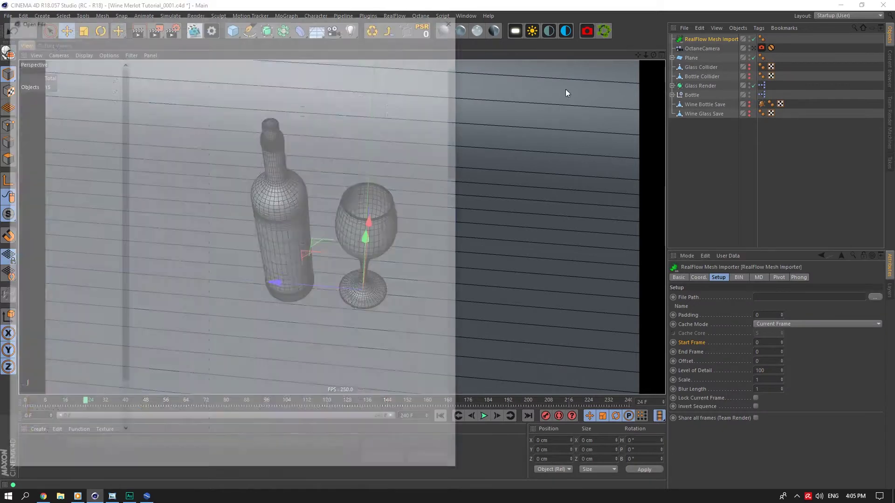
pyautogui.click(181, 75)
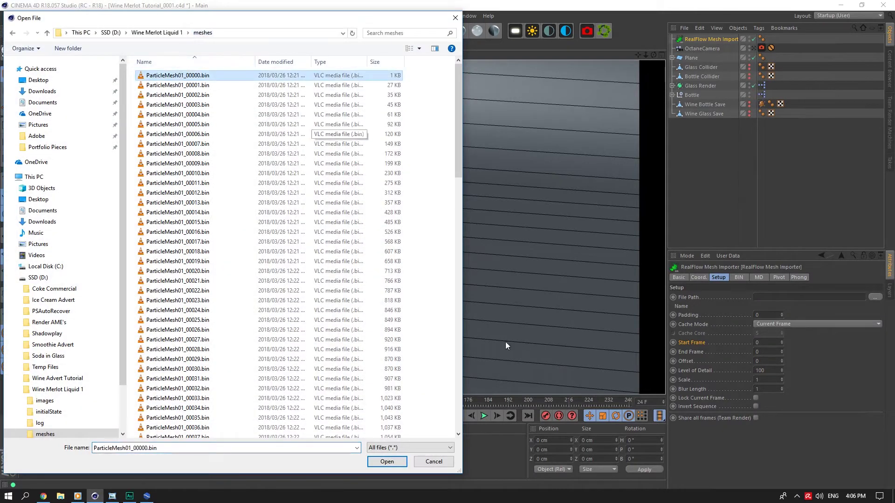
pyautogui.click(387, 461)
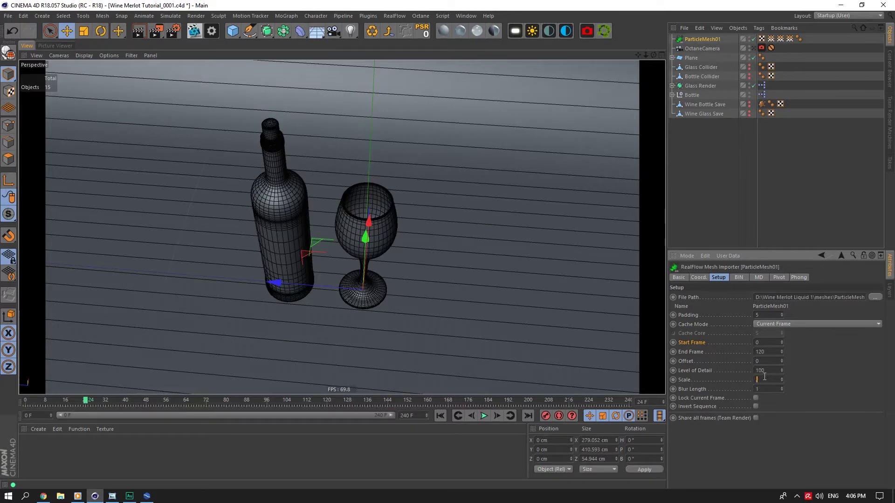
# Step: Set the mesh importer's scale to 0.1
pyautogui.write('.1')
pyautogui.press('Return')
pyautogui.moveTo(654, 55)
pyautogui.mouseDown()
pyautogui.moveTo(662, 41)
pyautogui.moveTo(718, 26)
pyautogui.moveTo(651, 57)
pyautogui.mouseUp()
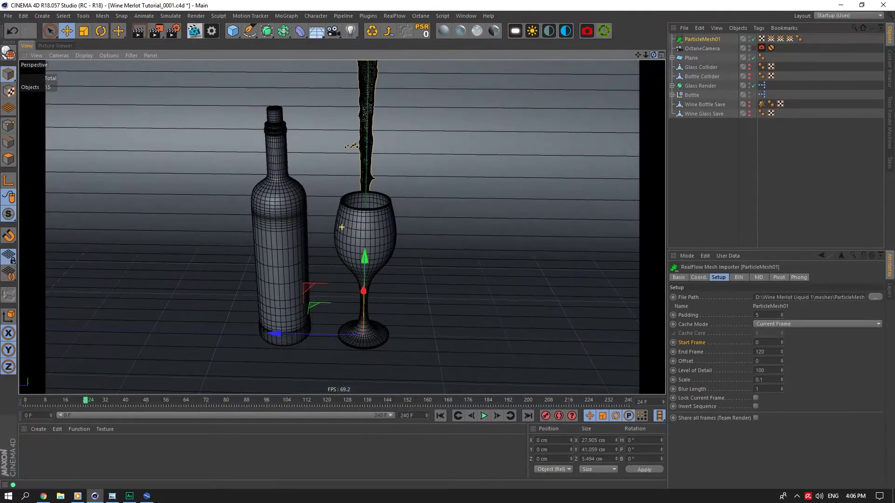
# Step: Relink the mesh importer to the ParticleMesh01 sequence in the meshes folder of Wine Advert Tutorial on drive D
pyautogui.click(875, 297)
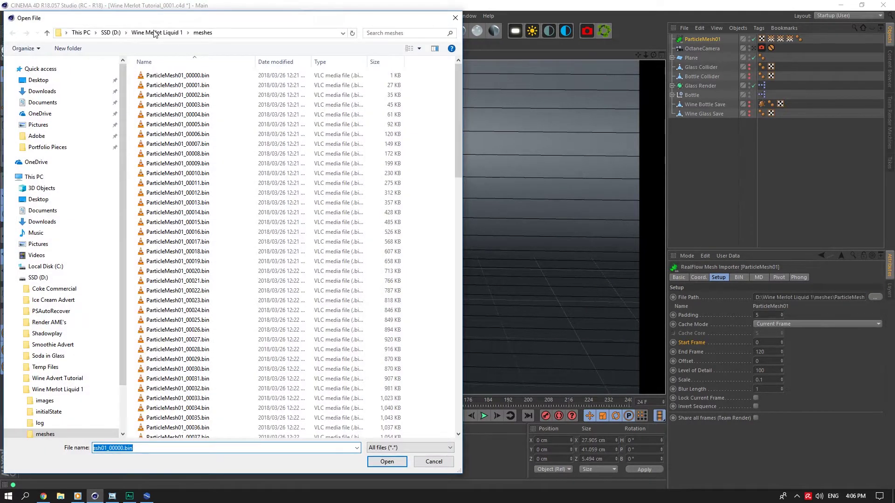
pyautogui.click(139, 33)
pyautogui.click(111, 33)
pyautogui.doubleClick(160, 91)
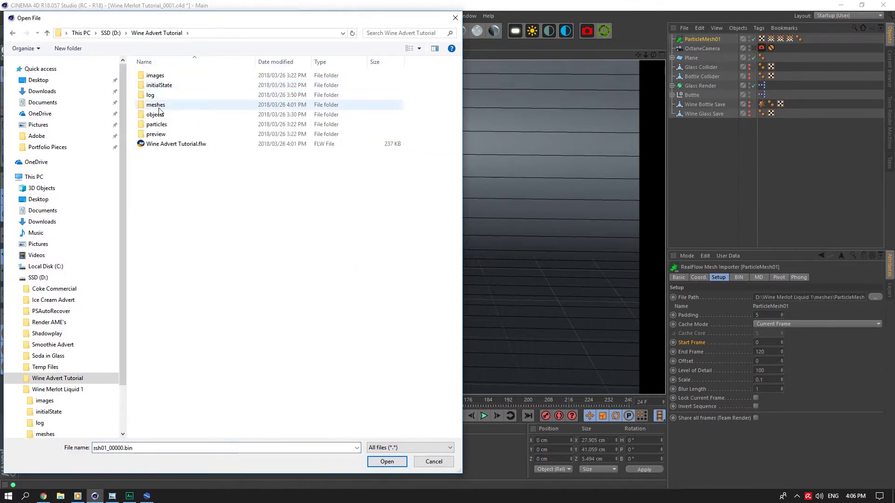
pyautogui.click(156, 105)
pyautogui.doubleClick(161, 107)
pyautogui.click(387, 461)
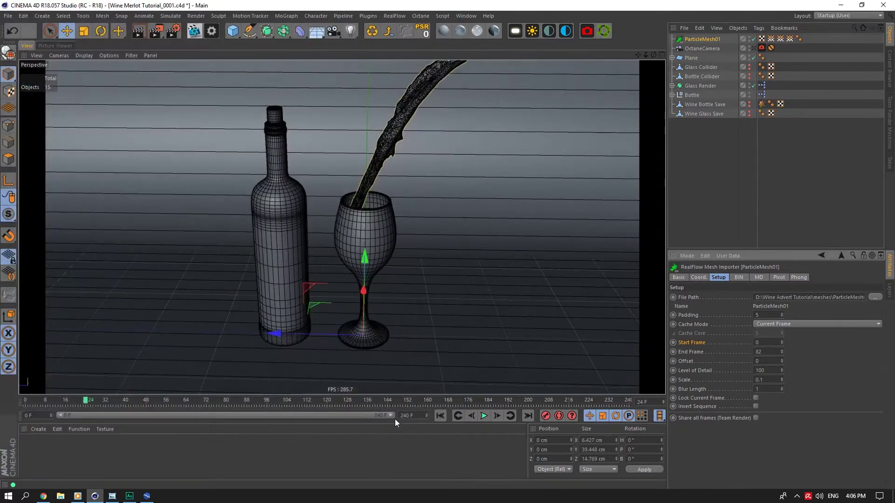
# Step: Scrub through the imported wine mesh animation, stop at frame 25 and save the project
pyautogui.click(695, 164)
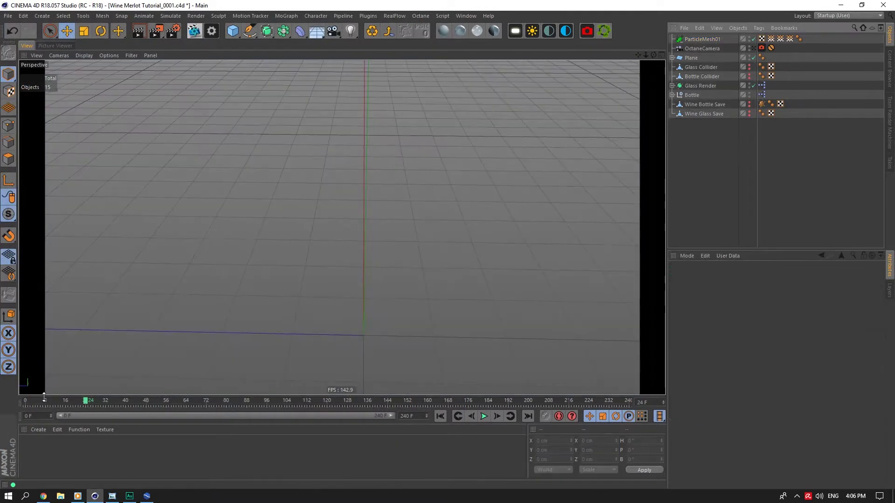
pyautogui.click(40, 400)
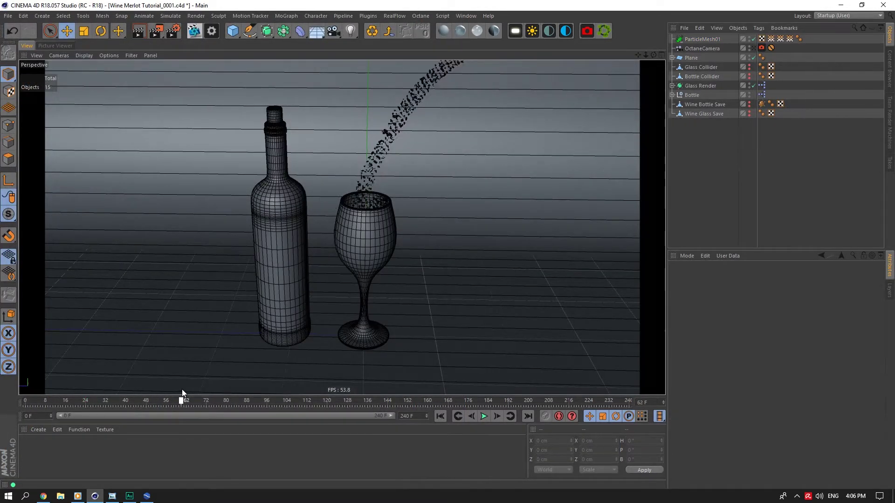
pyautogui.moveTo(182, 390); pyautogui.dragTo(129, 387)
pyautogui.moveTo(70, 387); pyautogui.dragTo(149, 386)
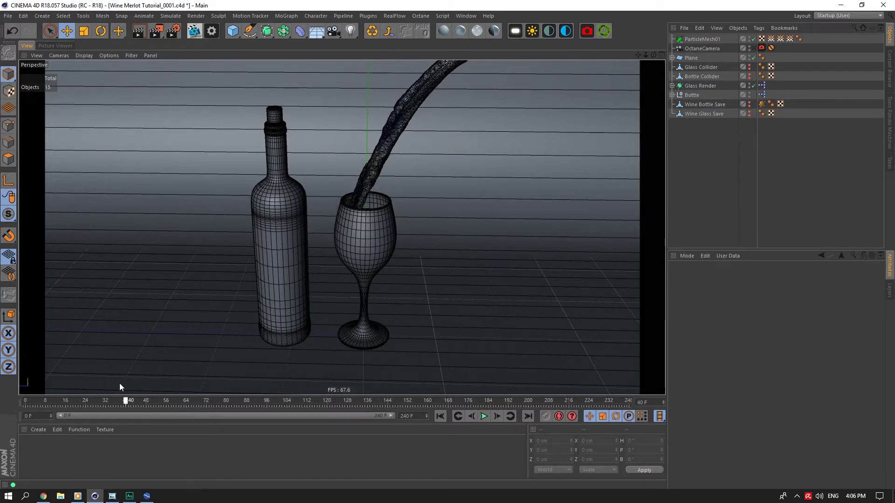
pyautogui.moveTo(102, 376); pyautogui.dragTo(89, 392)
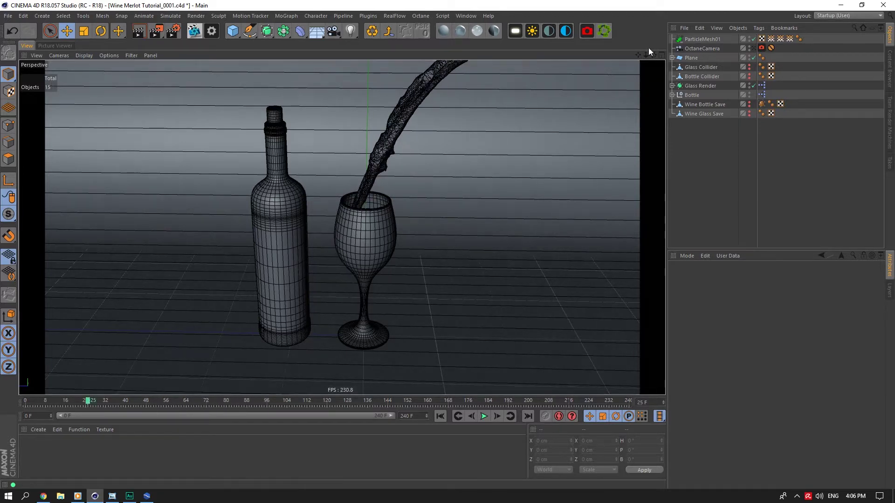
pyautogui.moveTo(652, 55); pyautogui.dragTo(651, 87)
pyautogui.hotkey('ctrl', 's')
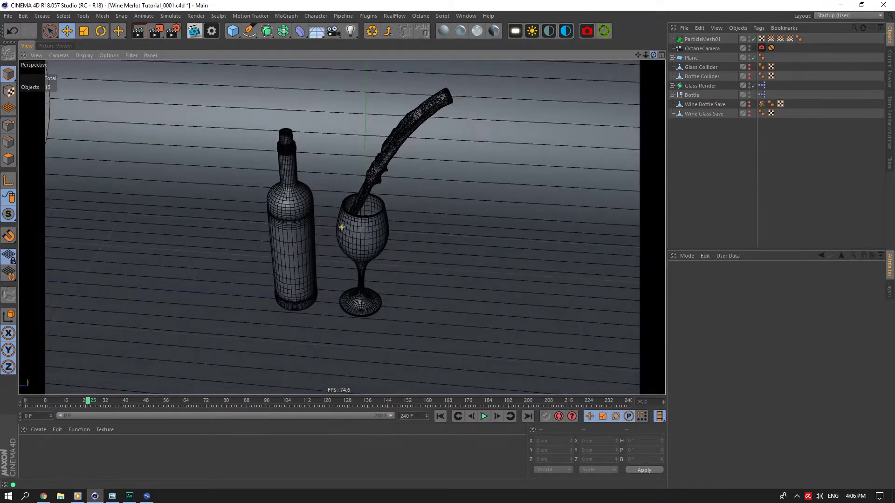
# Step: Look through the OctaneCamera and start rendering the scene in the Octane Live Viewer
pyautogui.moveTo(646, 55)
pyautogui.mouseDown()
pyautogui.moveTo(667, 57)
pyautogui.moveTo(651, 56)
pyautogui.mouseUp()
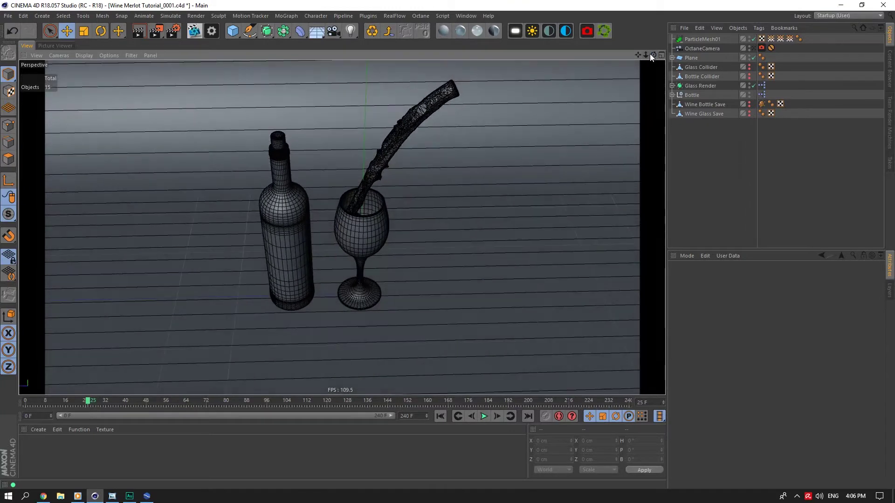
pyautogui.click(755, 48)
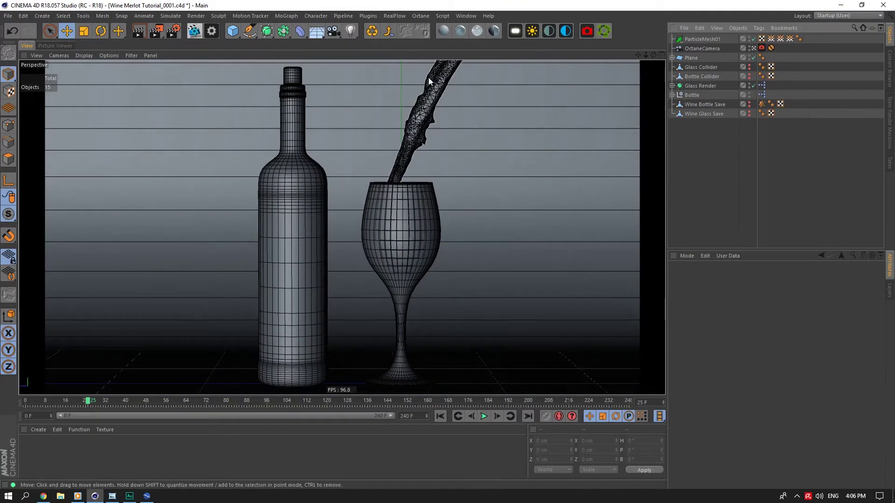
pyautogui.click(195, 31)
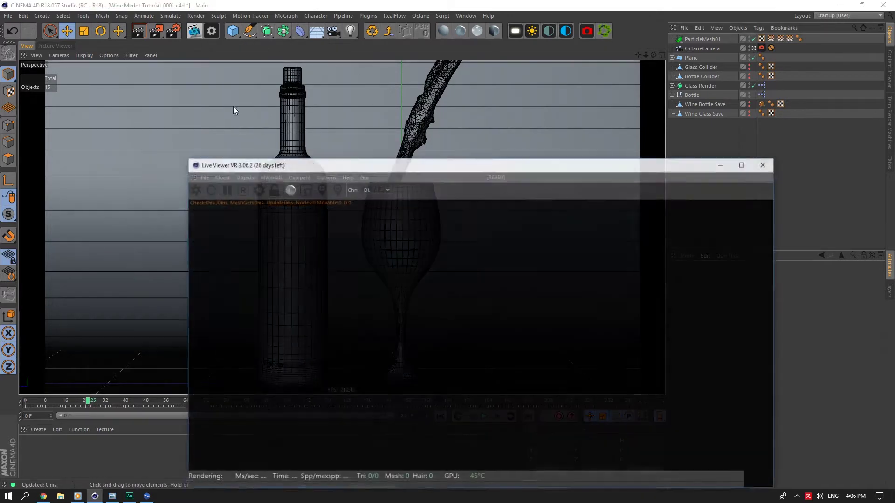
pyautogui.moveTo(298, 161); pyautogui.dragTo(187, 95)
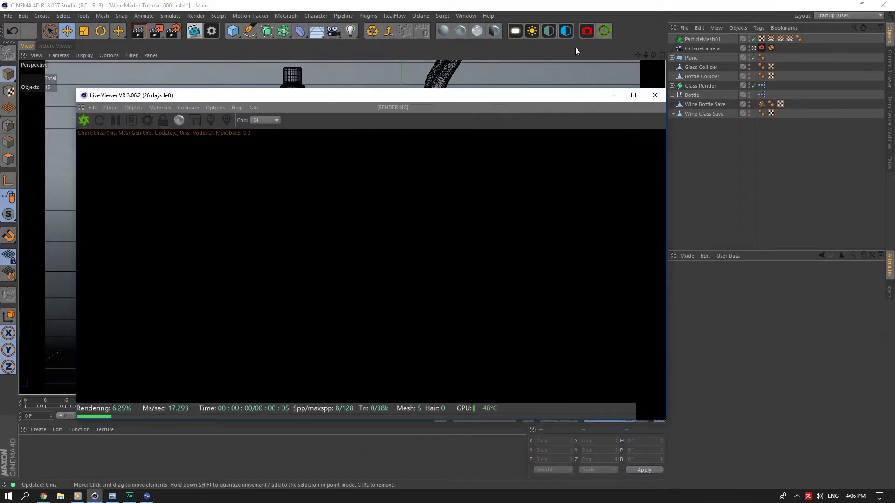
# Step: Add an OctaneSky with an image-texture environment and resize the Live Viewer to fit the whole render
pyautogui.click(565, 32)
pyautogui.moveTo(530, 97); pyautogui.dragTo(464, 13)
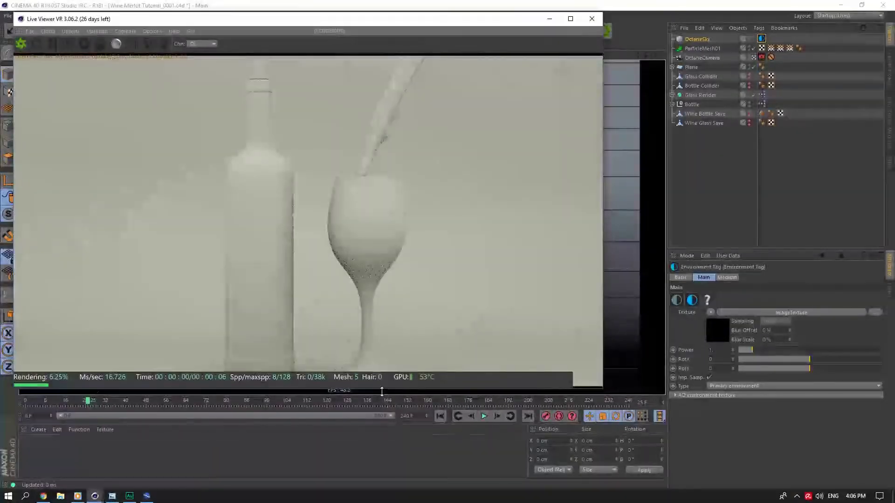
pyautogui.moveTo(383, 389); pyautogui.dragTo(383, 451)
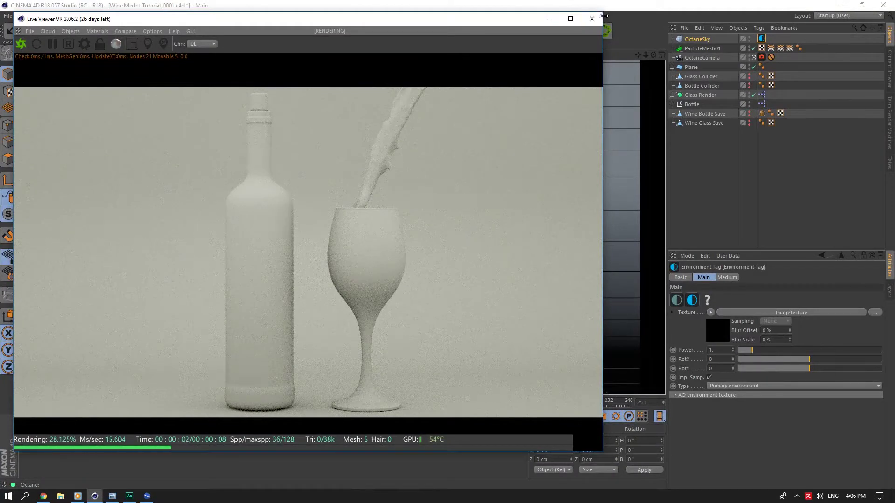
pyautogui.moveTo(606, 11); pyautogui.dragTo(599, 94)
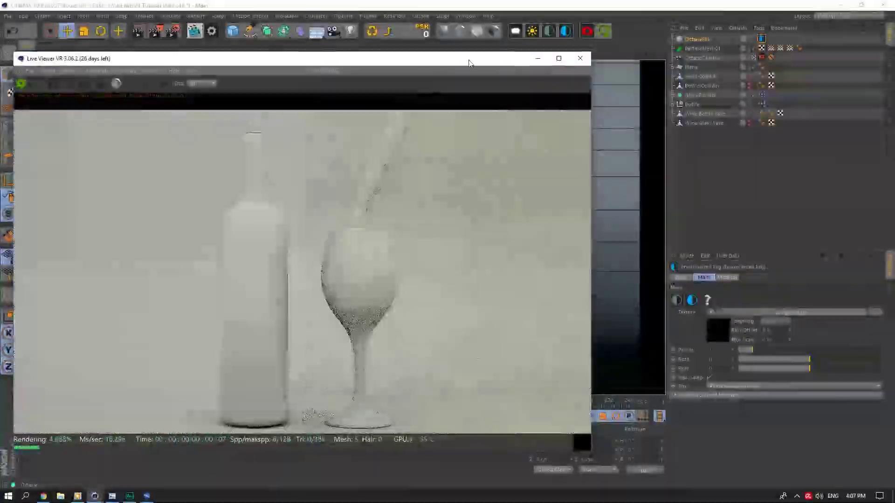
pyautogui.moveTo(487, 52); pyautogui.dragTo(472, 44)
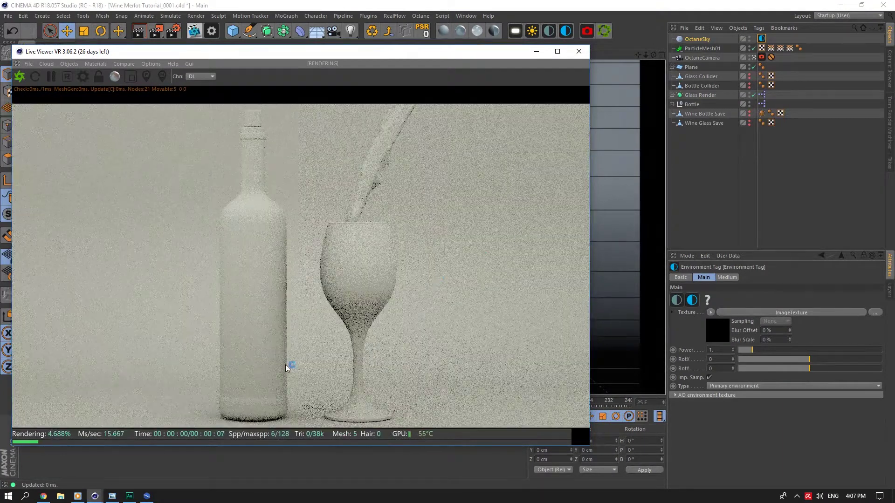
# Step: Switch to RealFlow to save the Wine Advert Tutorial project and return to Cinema 4D
pyautogui.click(150, 496)
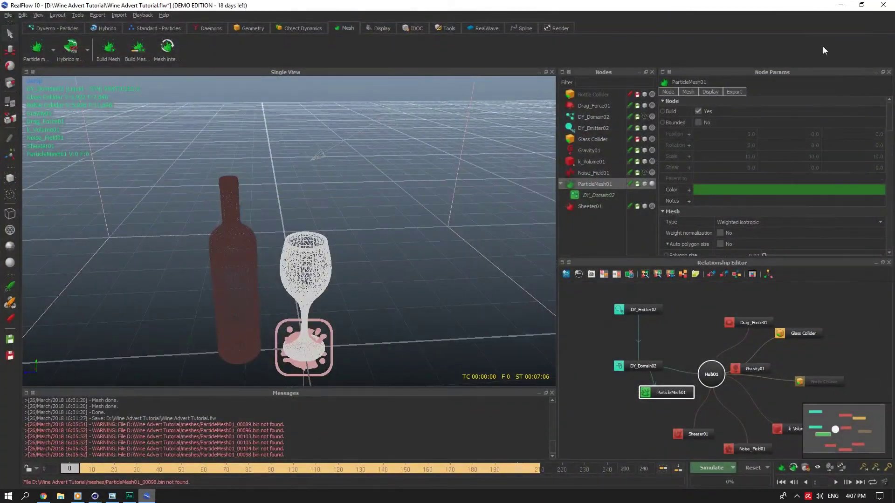
pyautogui.click(436, 254)
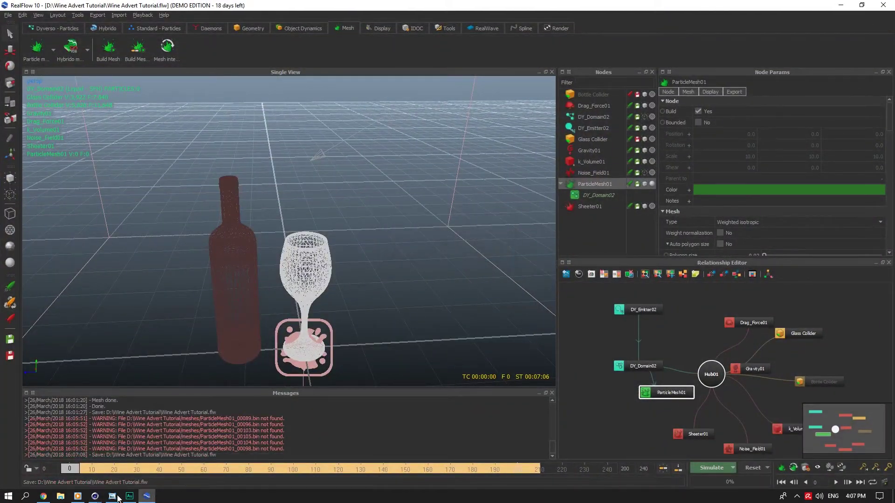
pyautogui.click(95, 496)
pyautogui.click(791, 67)
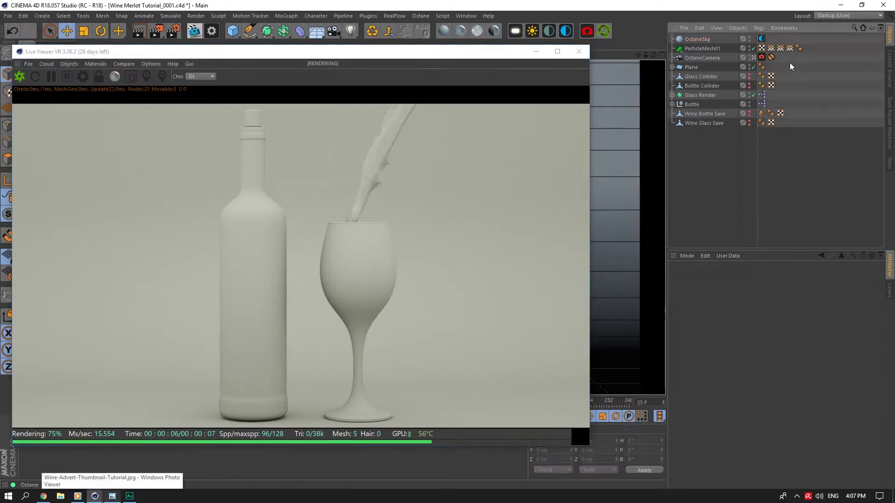
# Step: Switch the Octane render kernel to Pathtracing with 1024 max samples and a GI clamp of 100
pyautogui.click(84, 77)
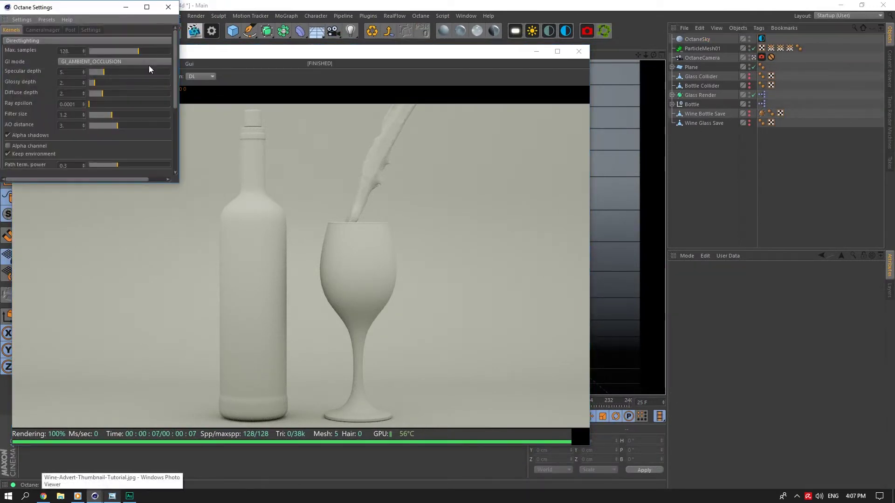
pyautogui.click(51, 41)
pyautogui.click(34, 64)
pyautogui.click(69, 50)
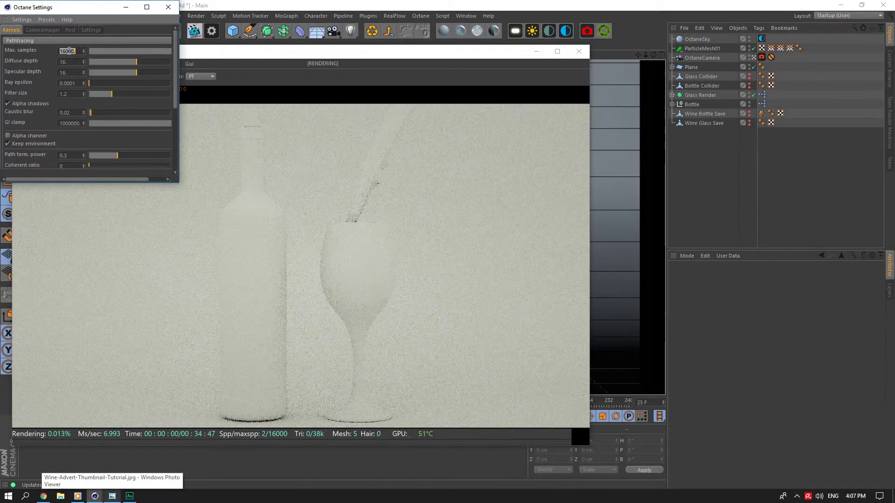
pyautogui.write('10')
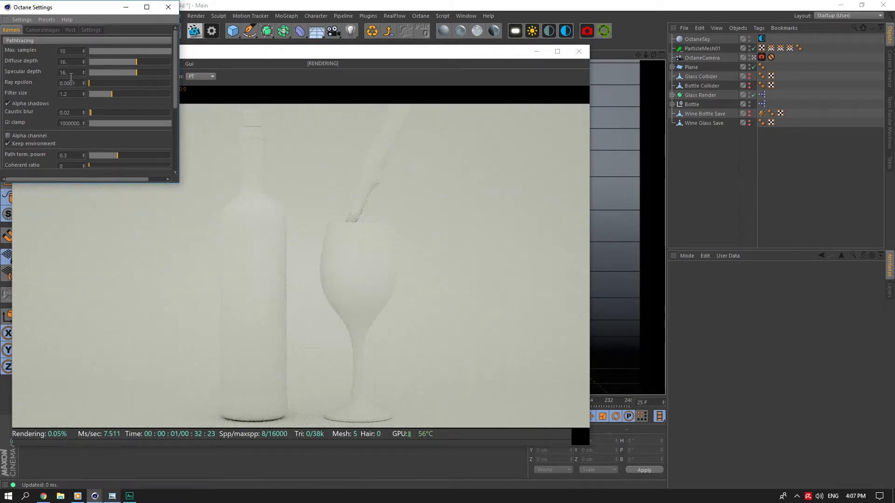
pyautogui.write('24.')
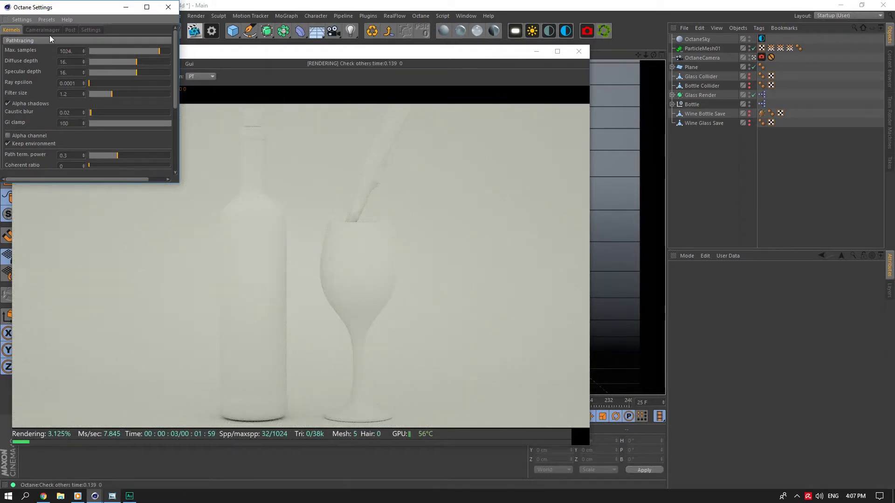
# Step: Set the Octane camera imager to gamma 2.2, natural response, no vignetting and Linear response, and save the project
pyautogui.click(43, 30)
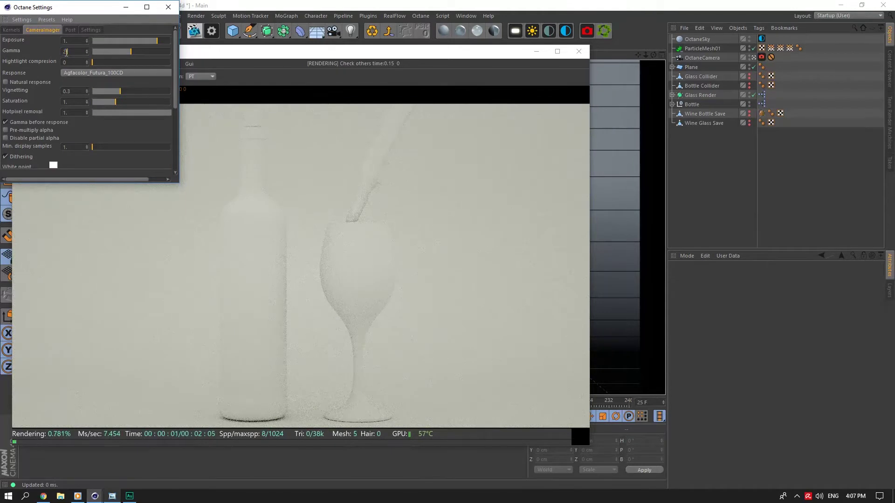
pyautogui.doubleClick(71, 91)
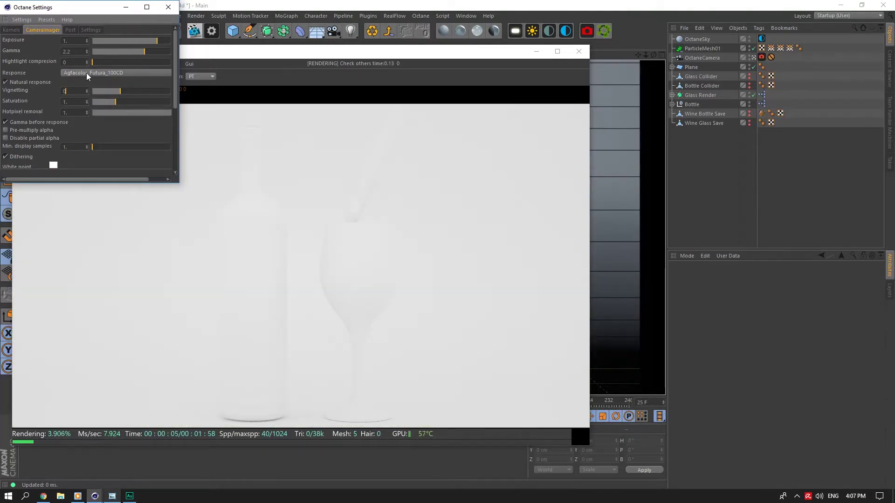
pyautogui.write('0')
pyautogui.click(88, 76)
pyautogui.click(119, 484)
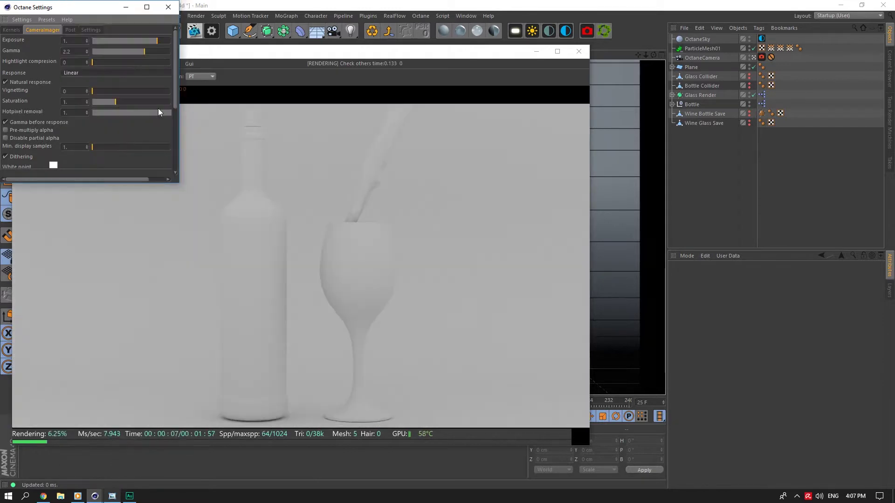
pyautogui.click(169, 7)
pyautogui.hotkey('ctrl', 's')
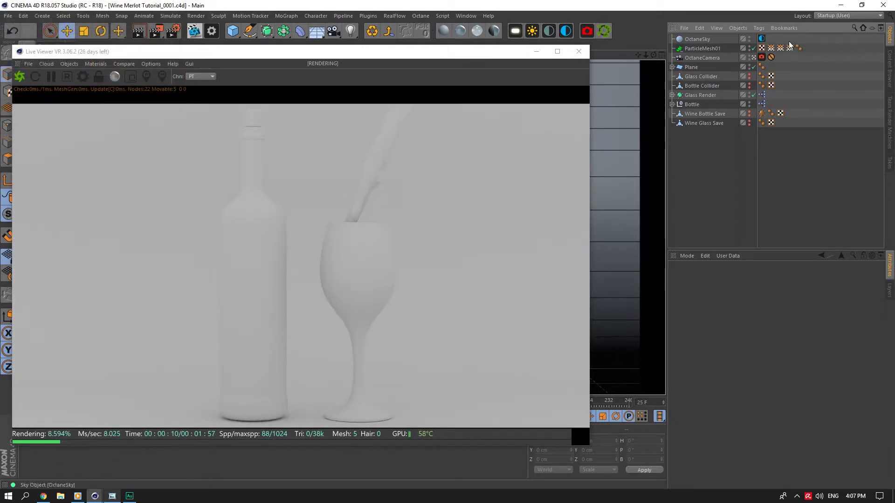
# Step: Load the canada_montreal pierre_kitchen EXR from the HDRI folder into the OctaneSky's image texture without copying it to the project
pyautogui.click(762, 39)
pyautogui.click(710, 336)
pyautogui.click(874, 297)
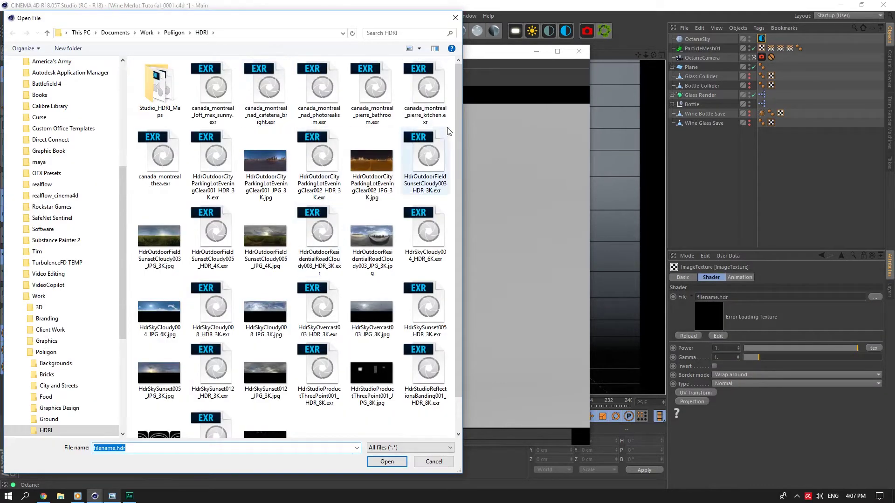
pyautogui.click(431, 108)
pyautogui.click(387, 462)
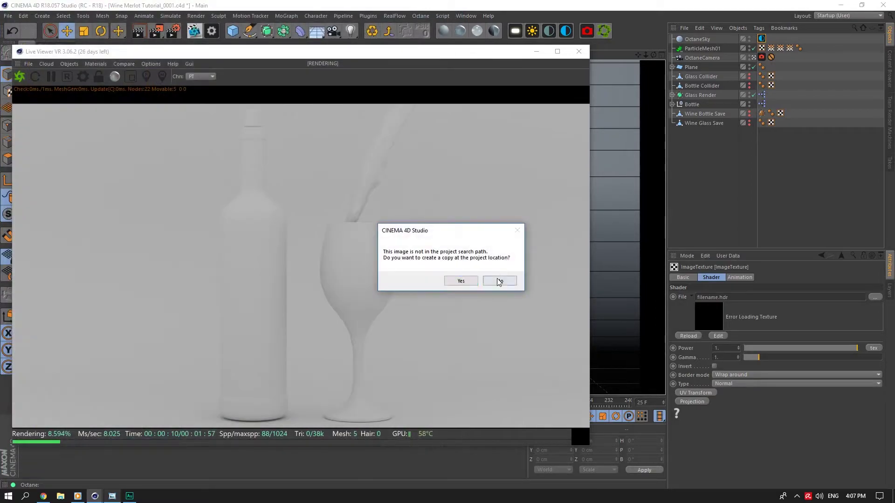
pyautogui.click(500, 280)
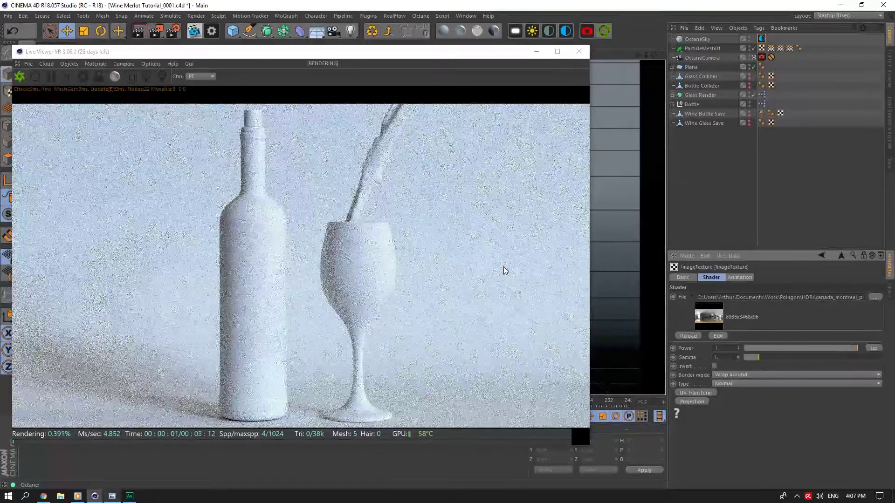
pyautogui.click(503, 267)
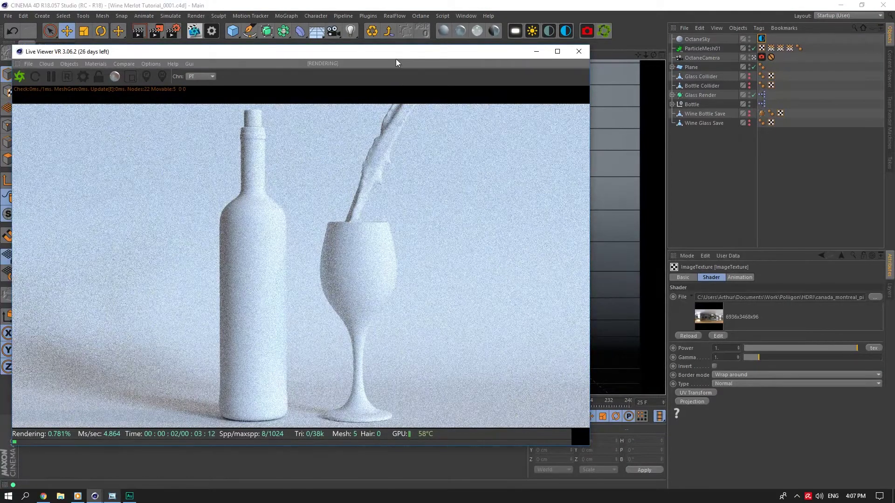
# Step: Create an Octane diffuse material and apply it to the Plane
pyautogui.moveTo(399, 55)
pyautogui.mouseDown()
pyautogui.moveTo(410, 41)
pyautogui.moveTo(440, 69)
pyautogui.moveTo(422, 41)
pyautogui.moveTo(609, 90)
pyautogui.moveTo(410, 33)
pyautogui.moveTo(412, 49)
pyautogui.mouseUp()
pyautogui.moveTo(410, 57); pyautogui.dragTo(400, 43)
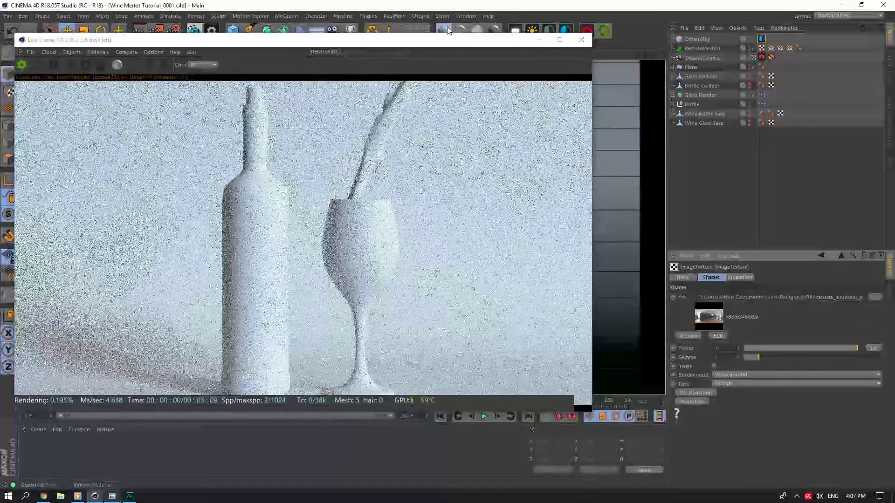
pyautogui.moveTo(29, 448); pyautogui.dragTo(722, 104)
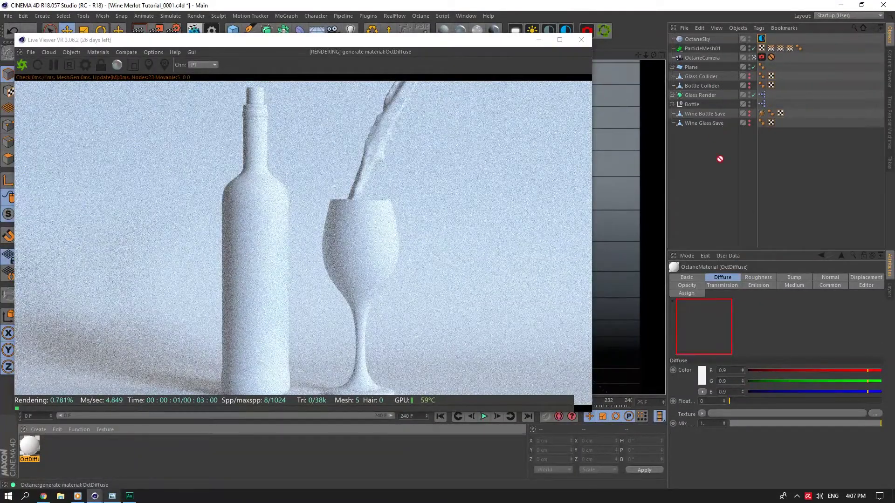
# Step: Move the Plane to the end of the object list and rename it Floor
pyautogui.moveTo(692, 70); pyautogui.dragTo(692, 69)
pyautogui.moveTo(691, 68); pyautogui.dragTo(714, 142)
pyautogui.doubleClick(692, 125)
pyautogui.write('F')
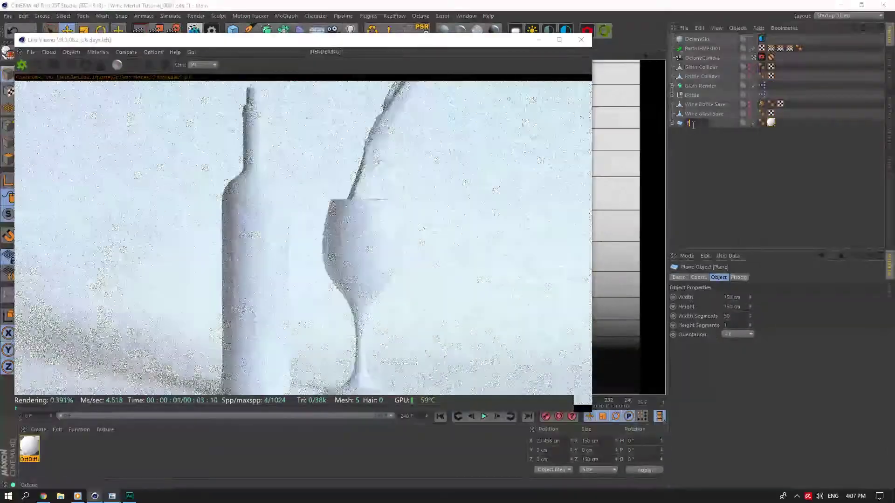
pyautogui.write('loor')
pyautogui.press('Return')
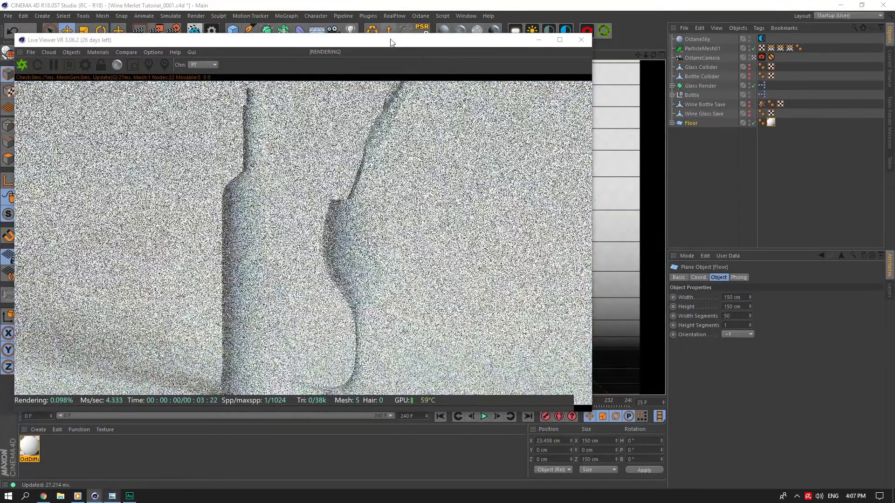
# Step: Turn off texture display in the perspective viewport and put the Live Viewer back over it
pyautogui.moveTo(390, 40); pyautogui.dragTo(538, 250)
pyautogui.click(109, 55)
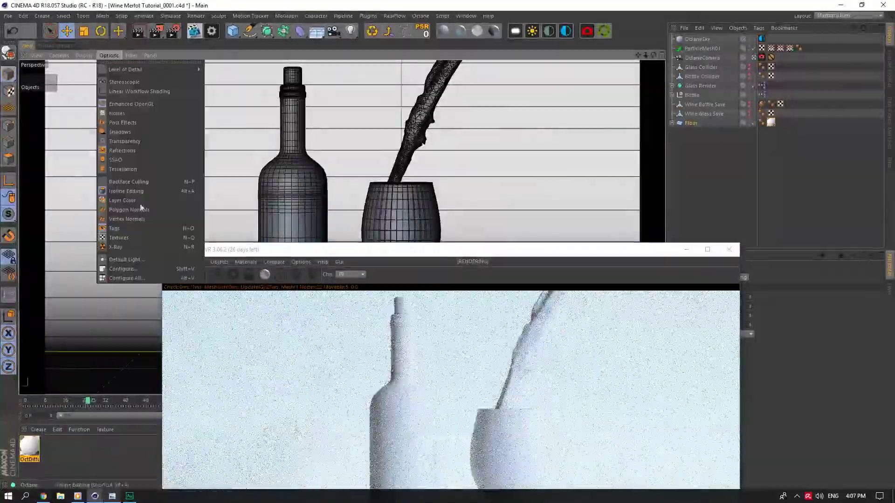
pyautogui.click(128, 238)
pyautogui.moveTo(278, 253); pyautogui.dragTo(190, 64)
# Step: Rename the Octane diffuse material Floor and load a Gradient shader into its diffuse texture
pyautogui.doubleClick(37, 438)
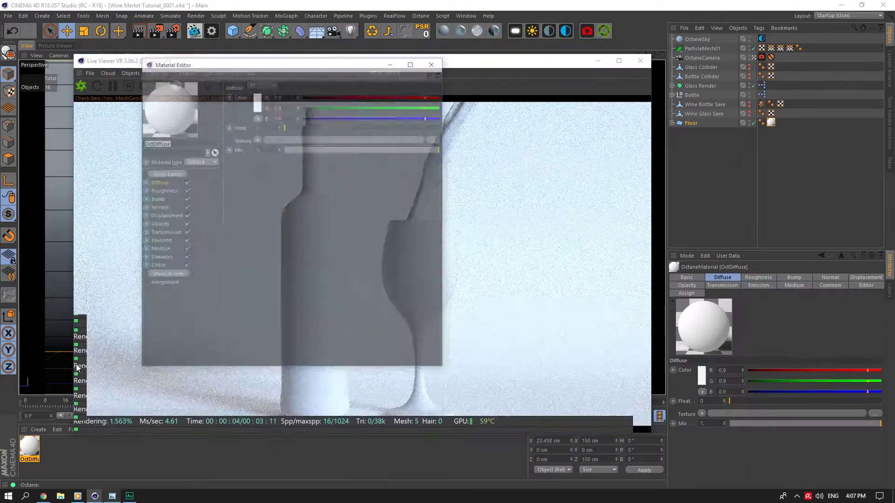
pyautogui.write('Floor')
pyautogui.press('Return')
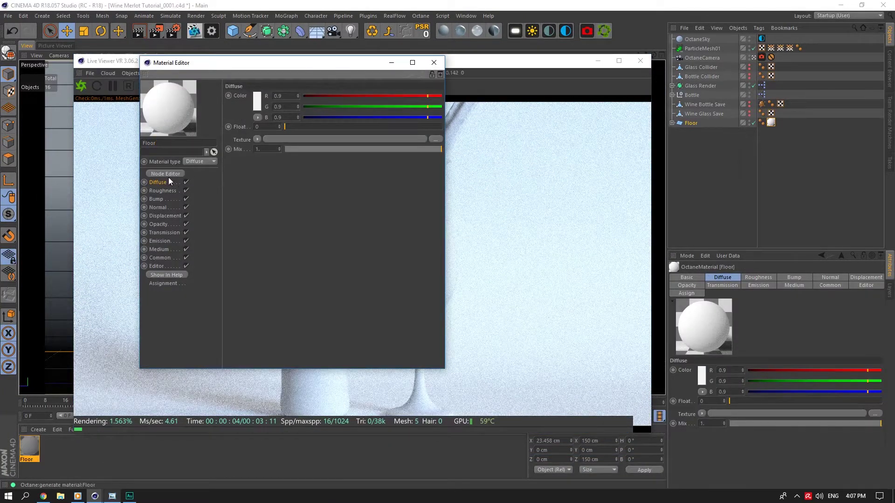
pyautogui.click(257, 139)
pyautogui.click(268, 252)
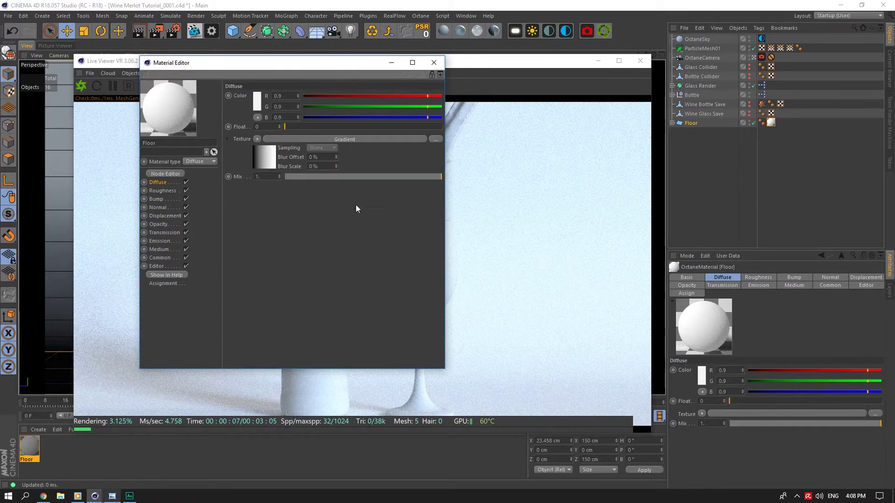
# Step: Arrange the Live Viewer and Material Editor side by side and shorten the gradient by moving its white knot to about 30%
pyautogui.moveTo(327, 62); pyautogui.dragTo(605, 120)
pyautogui.moveTo(489, 64); pyautogui.dragTo(382, 58)
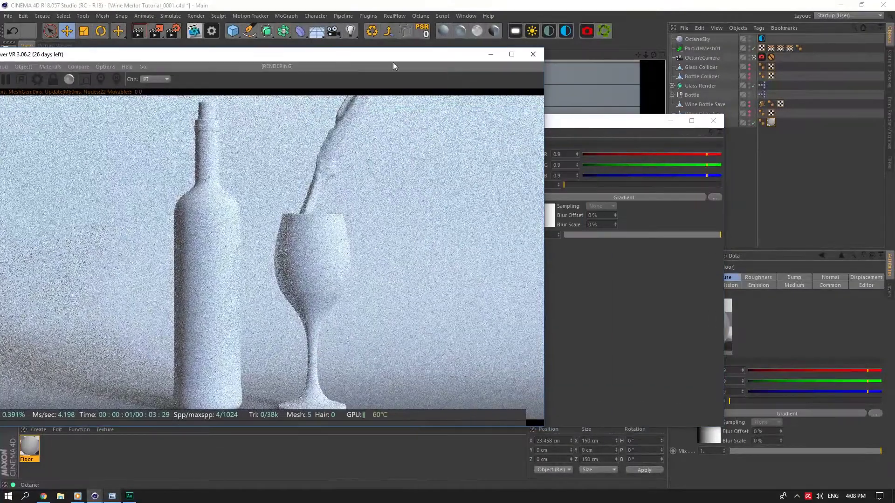
pyautogui.moveTo(611, 122); pyautogui.dragTo(656, 123)
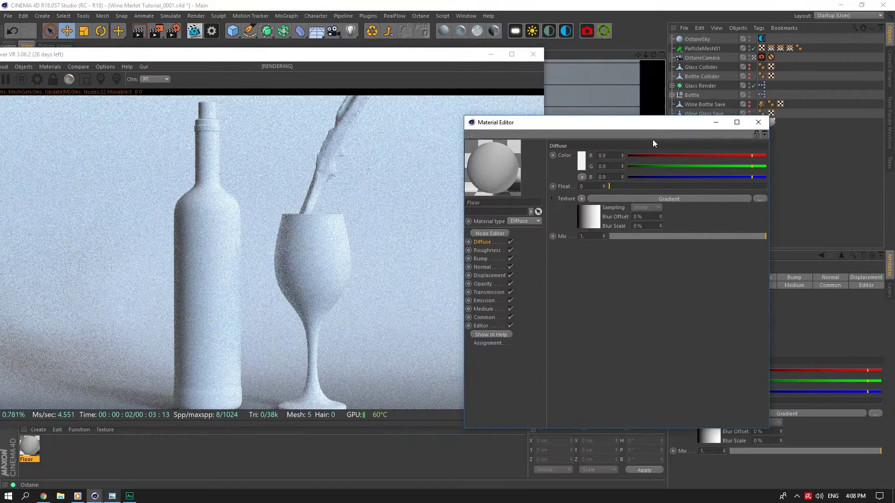
pyautogui.click(599, 214)
pyautogui.moveTo(764, 227); pyautogui.dragTo(641, 228)
# Step: Try the 2D - Radial gradient type, settle on 2D - Circular and move the white knot out to about 40%
pyautogui.click(606, 235)
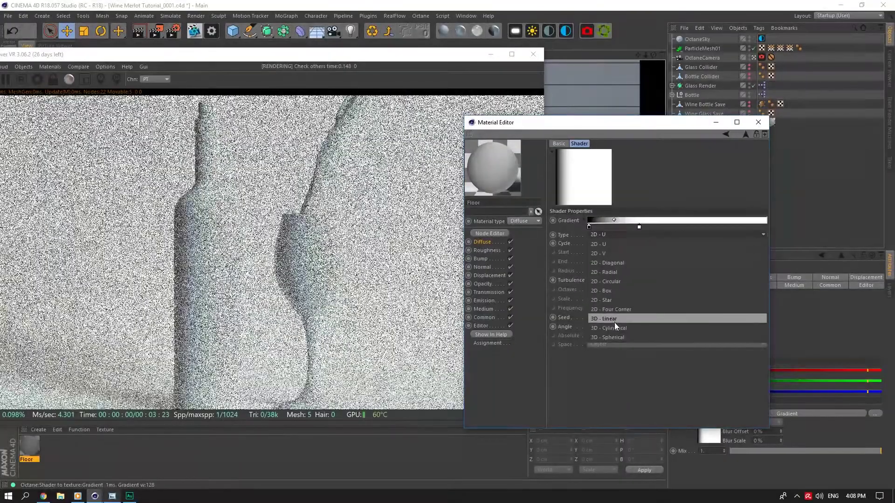
pyautogui.click(616, 272)
pyautogui.click(616, 236)
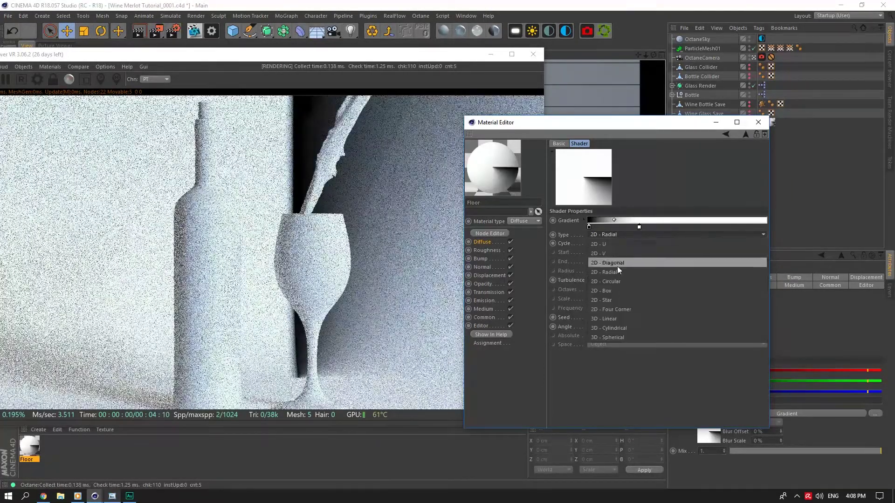
pyautogui.click(619, 281)
pyautogui.moveTo(639, 228); pyautogui.dragTo(661, 228)
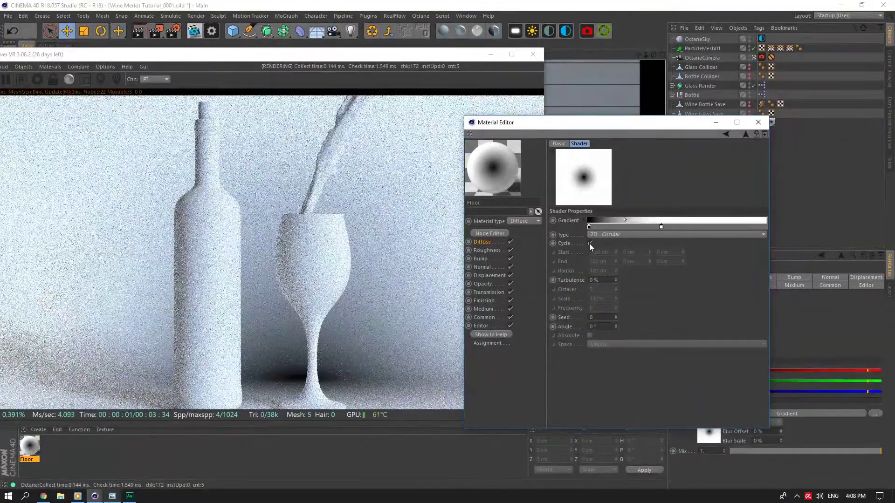
# Step: Try inverting the gradient's knots and invert them back to the original order
pyautogui.rightClick(620, 229)
pyautogui.click(637, 240)
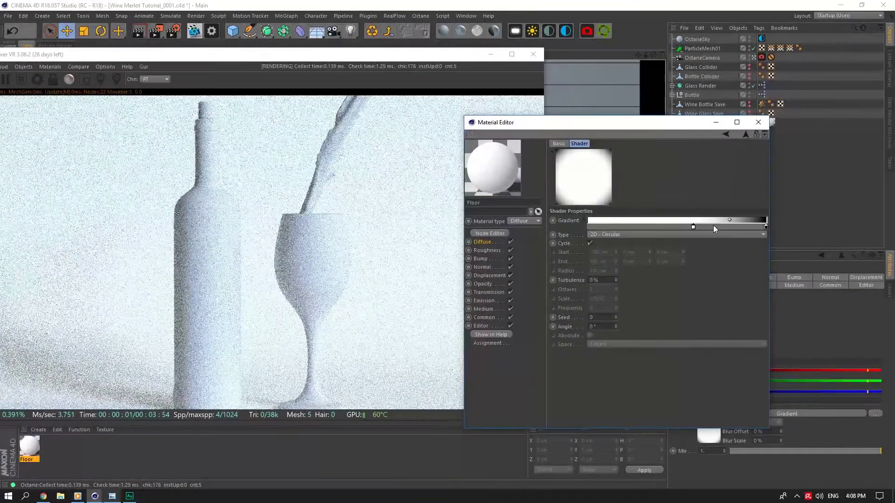
pyautogui.rightClick(667, 226)
pyautogui.click(671, 231)
pyautogui.rightClick(640, 224)
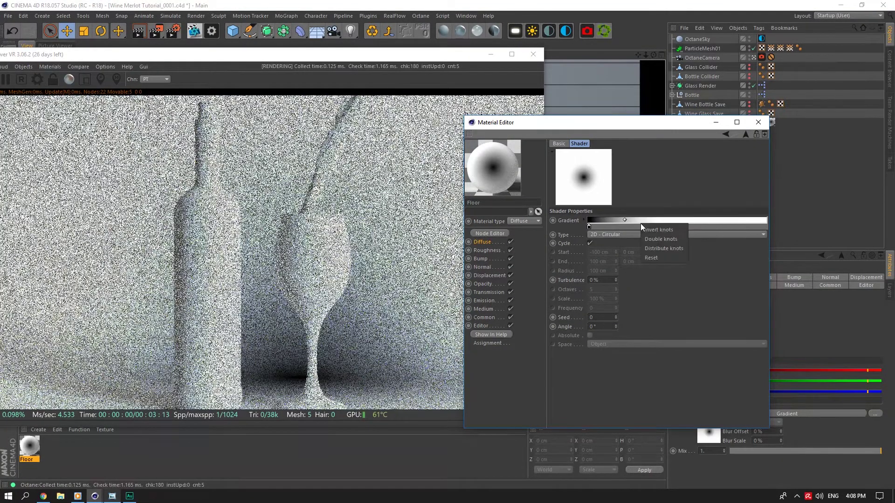
pyautogui.click(601, 229)
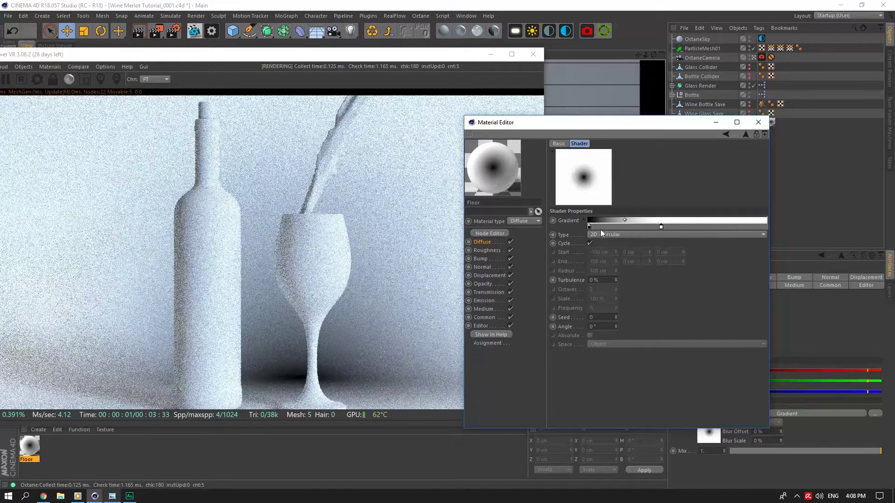
# Step: Colour the circular gradient's centre knot a saturated red and its outer knot black
pyautogui.doubleClick(661, 226)
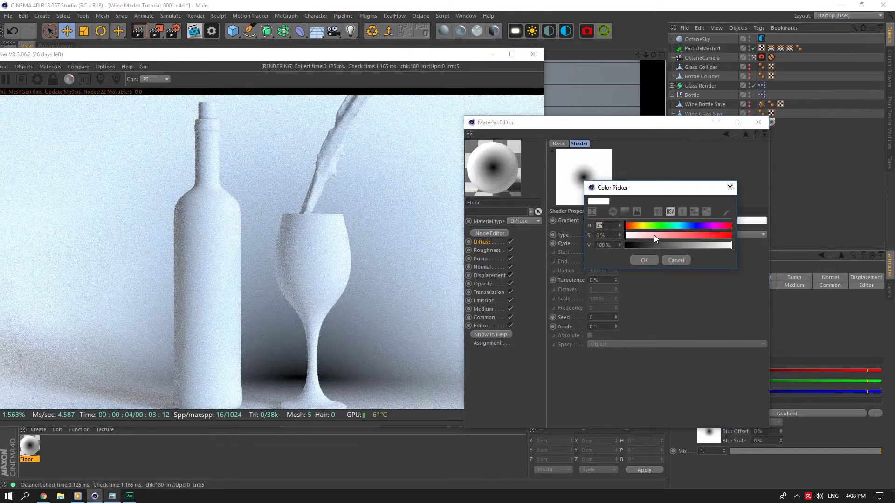
pyautogui.click(675, 260)
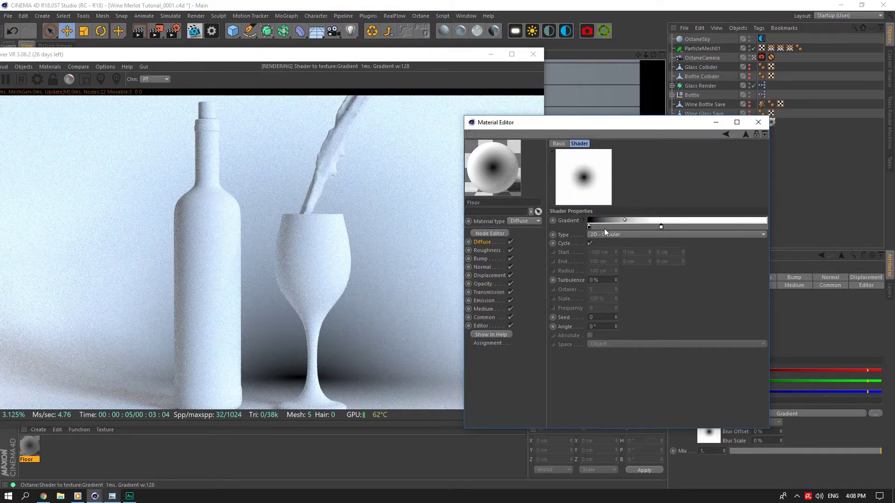
pyautogui.doubleClick(589, 227)
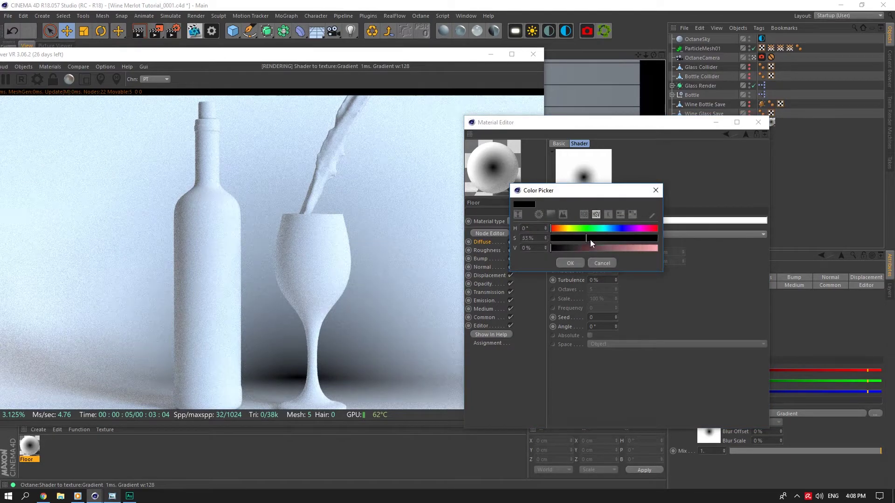
pyautogui.moveTo(590, 239); pyautogui.dragTo(665, 240)
pyautogui.moveTo(641, 248); pyautogui.dragTo(593, 248)
pyautogui.click(571, 262)
pyautogui.doubleClick(660, 228)
pyautogui.click(645, 262)
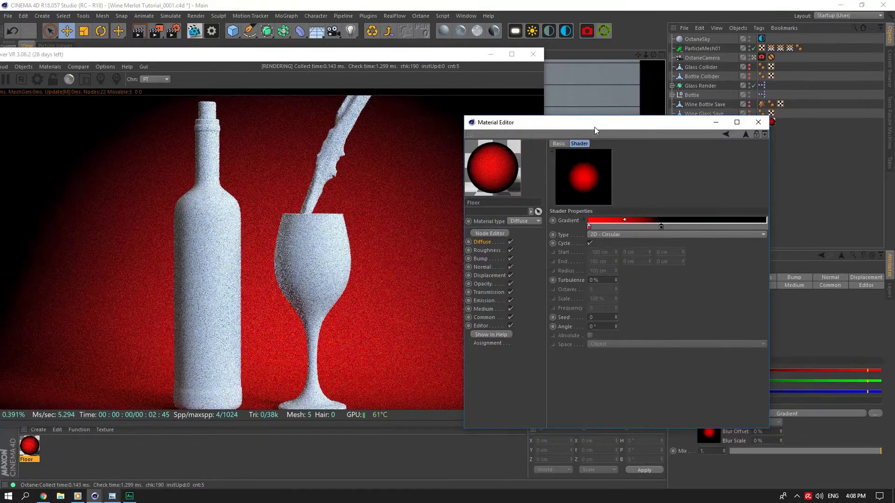
# Step: Offset the floor's texture tag, trying different values and settling on Offset U 1% and Offset V 1%
pyautogui.moveTo(595, 127); pyautogui.dragTo(453, 401)
pyautogui.click(772, 122)
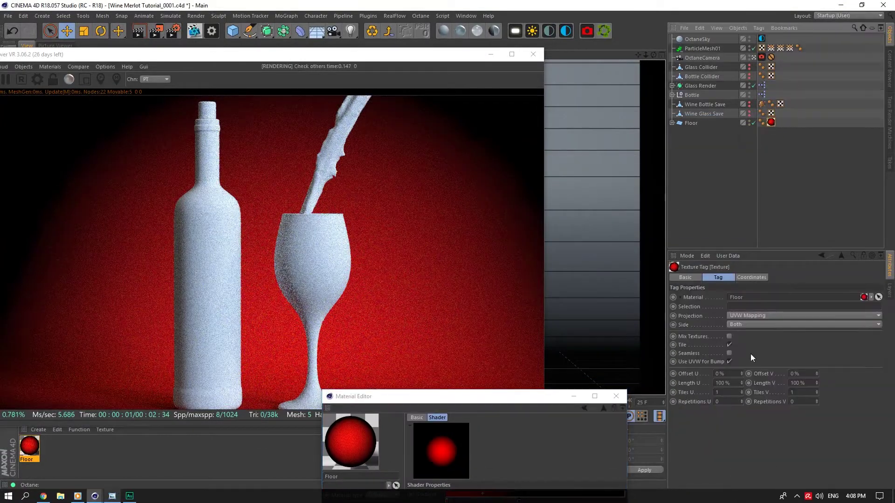
pyautogui.click(801, 374)
pyautogui.scroll(-1, 800, 373)
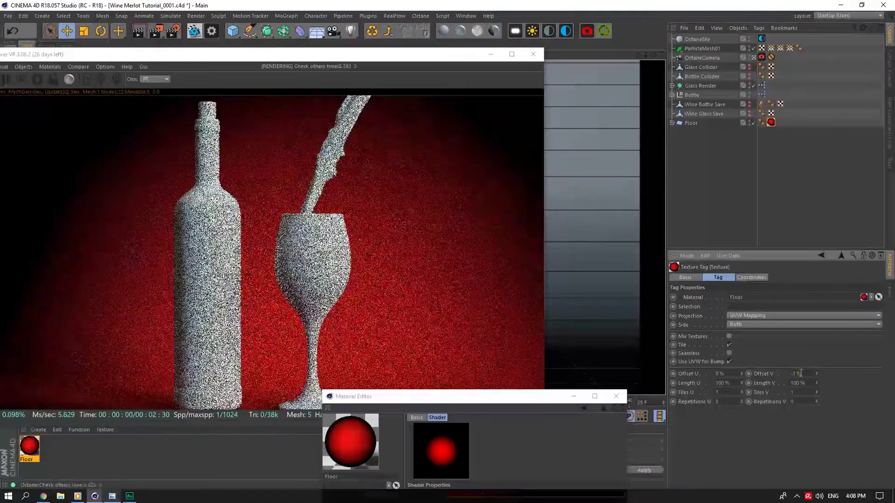
pyautogui.scroll(-1, 790, 375)
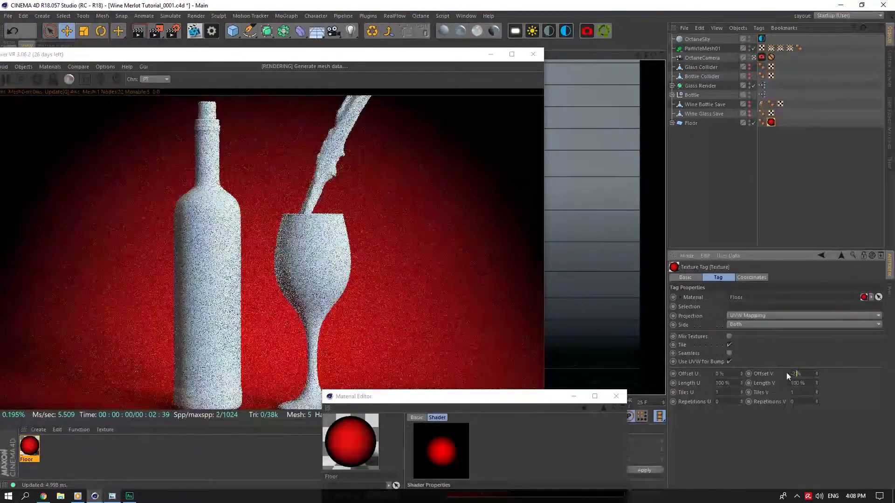
pyautogui.scroll(3, 724, 373)
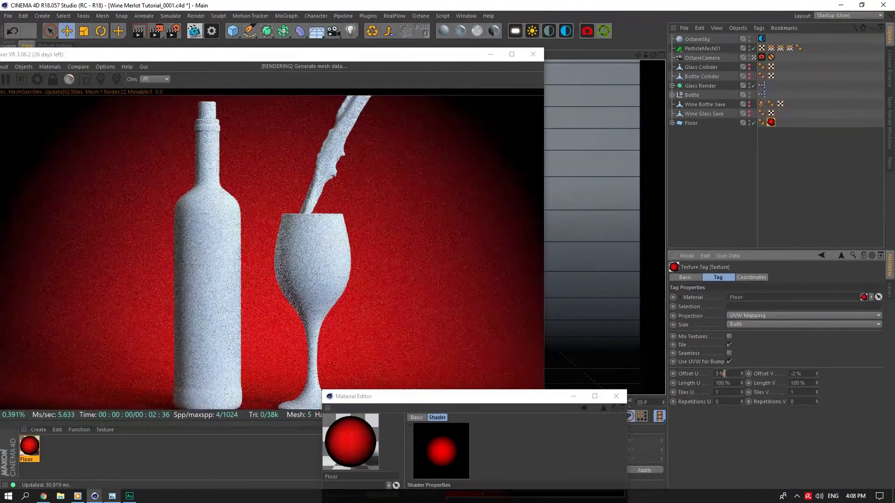
pyautogui.scroll(-2, 724, 373)
pyautogui.scroll(3, 792, 374)
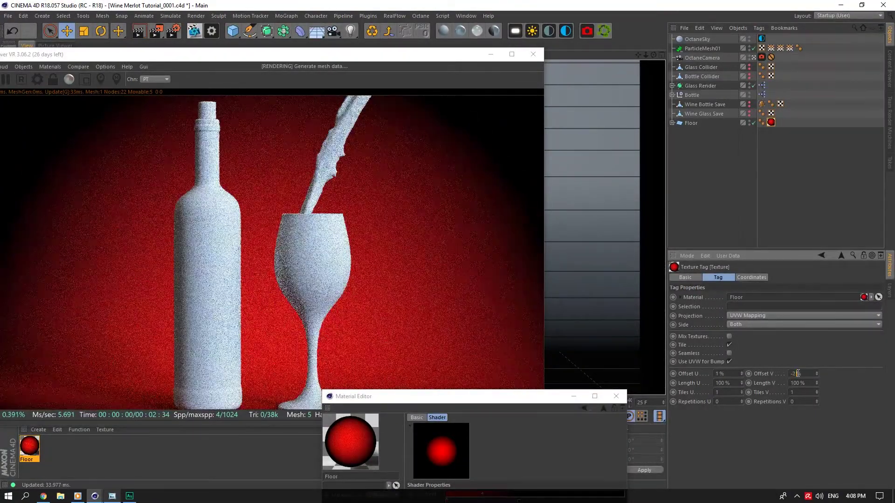
# Step: Compare the render with the wine advert reference image and move the floor gradient's black knot out to about 50%
pyautogui.click(112, 496)
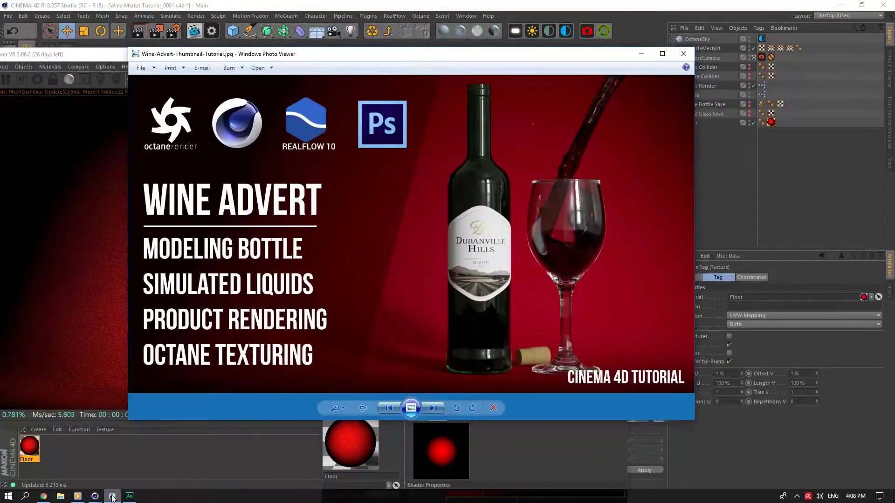
pyautogui.click(112, 496)
pyautogui.click(112, 497)
pyautogui.click(112, 496)
pyautogui.moveTo(516, 399); pyautogui.dragTo(652, 138)
pyautogui.moveTo(409, 57); pyautogui.dragTo(468, 37)
pyautogui.click(705, 286)
pyautogui.moveTo(655, 241); pyautogui.dragTo(669, 241)
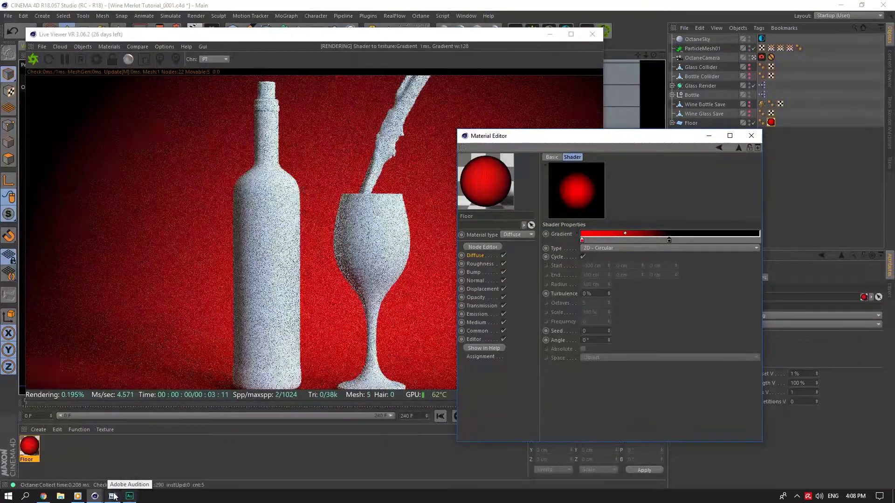
# Step: Check the reference image again and darken the gradient's red centre knot to a brightness value of 79%
pyautogui.click(113, 496)
pyautogui.click(113, 495)
pyautogui.moveTo(641, 139); pyautogui.dragTo(704, 149)
pyautogui.doubleClick(646, 250)
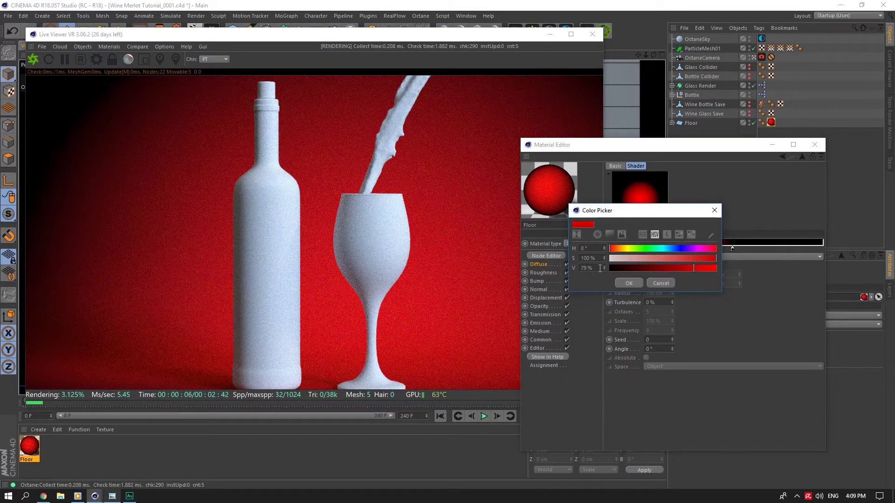
pyautogui.click(620, 281)
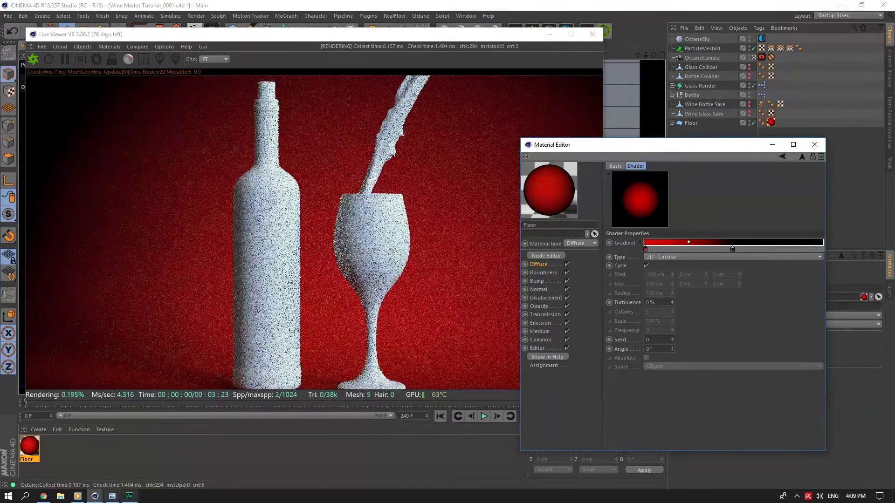
# Step: Compare the darkened red backdrop in the render with the wine advert reference image
pyautogui.click(112, 497)
pyautogui.click(112, 496)
pyautogui.click(112, 497)
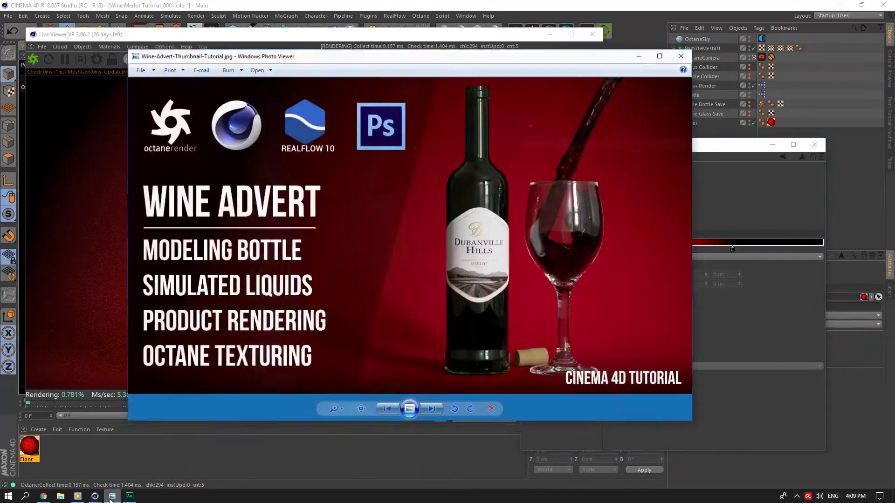
pyautogui.click(112, 497)
pyautogui.click(112, 497)
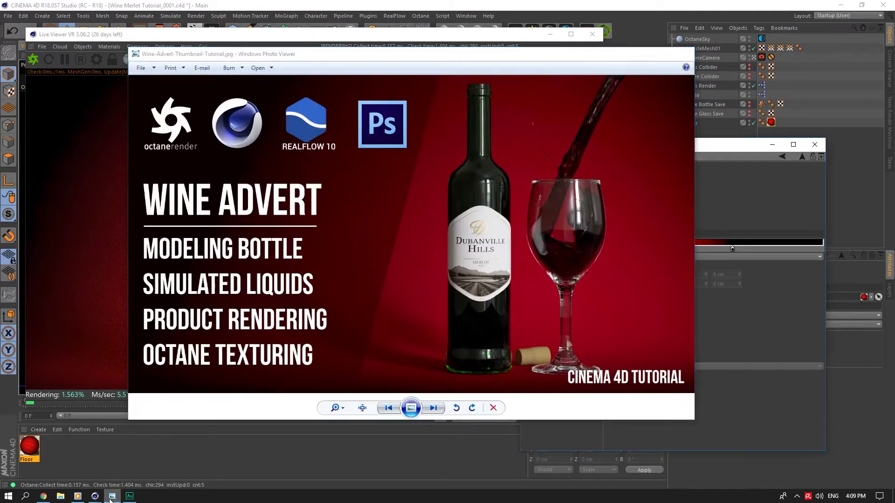
pyautogui.click(112, 497)
pyautogui.click(112, 497)
pyautogui.click(112, 496)
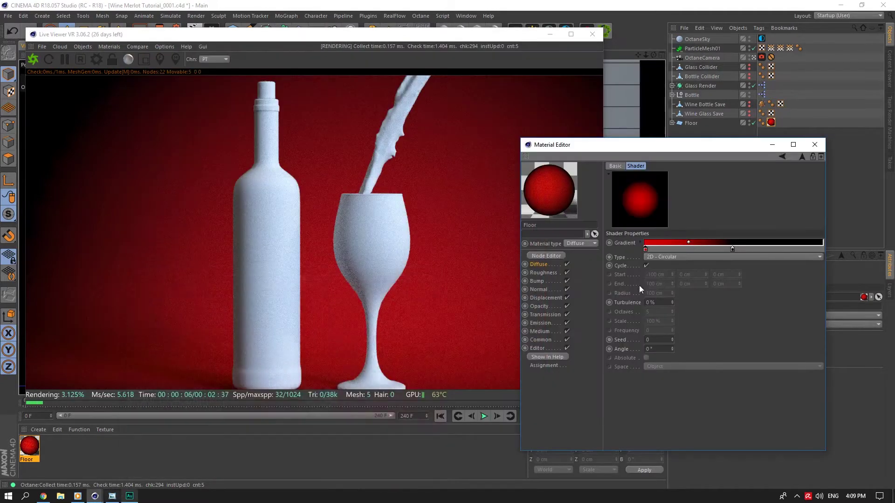
# Step: Put the Material Editor away and set the floor texture tag to Offset U 2% and Offset V -2%
pyautogui.click(772, 145)
pyautogui.click(770, 178)
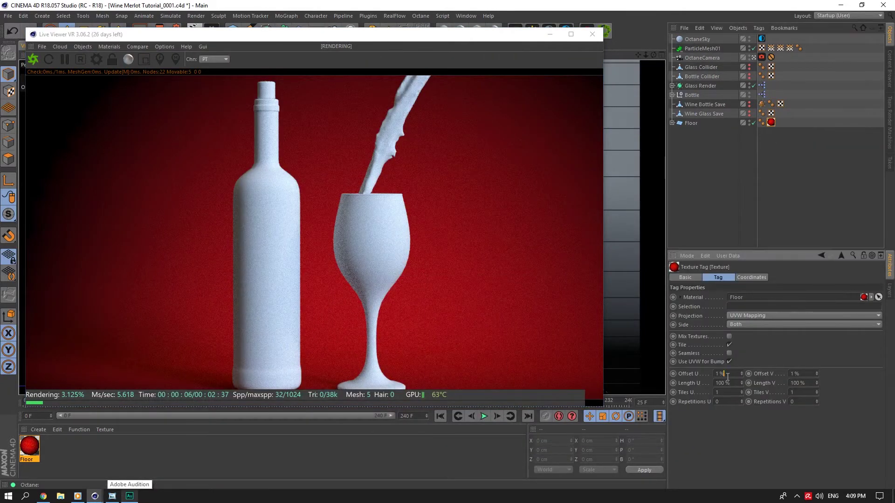
pyautogui.scroll(1, 726, 376)
pyautogui.scroll(-4, 728, 377)
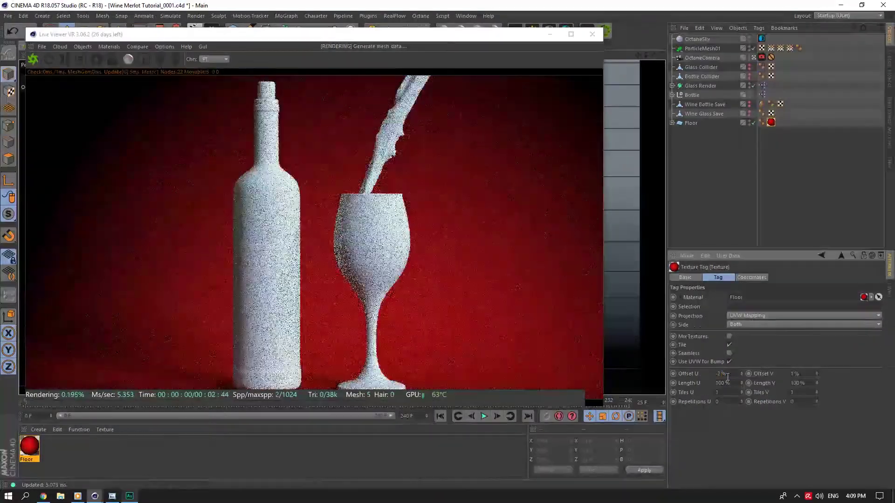
pyautogui.scroll(4, 727, 377)
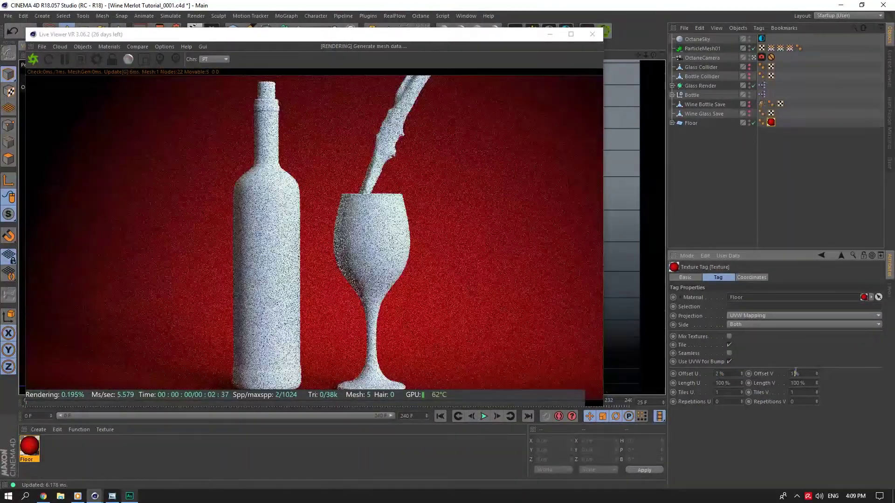
pyautogui.scroll(-4, 795, 374)
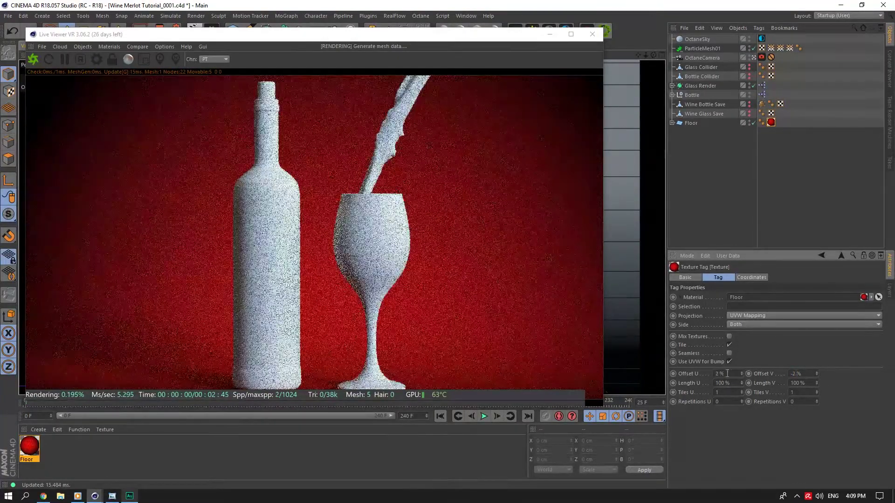
# Step: Examine the reference image against the render to judge the shifted floor gradient's placement
pyautogui.click(113, 497)
pyautogui.click(112, 497)
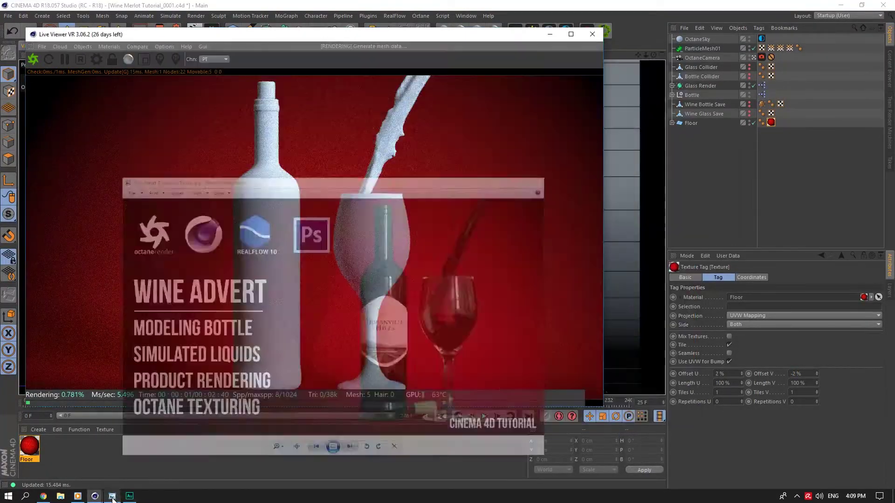
pyautogui.click(112, 497)
pyautogui.click(112, 497)
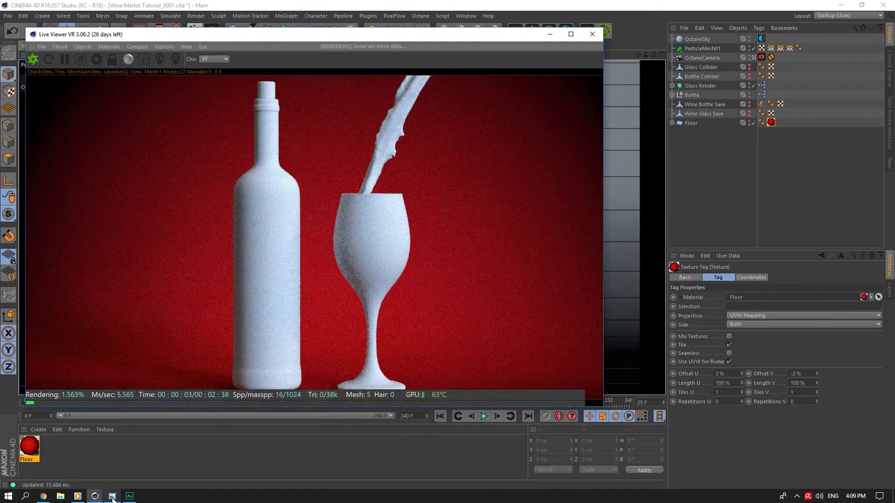
pyautogui.click(112, 497)
pyautogui.click(113, 496)
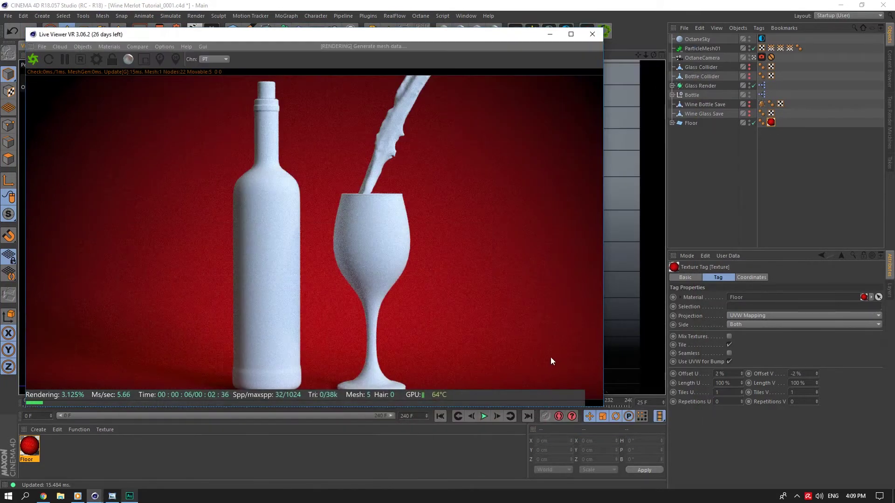
# Step: Move the Live Viewer aside, remove the Protection tag from OctaneCamera and slightly reframe the camera view
pyautogui.moveTo(419, 39); pyautogui.dragTo(672, 411)
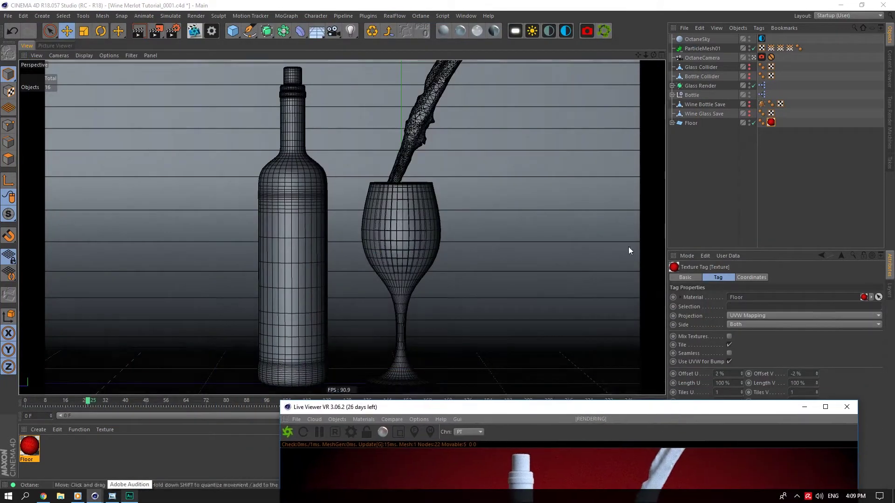
pyautogui.click(696, 61)
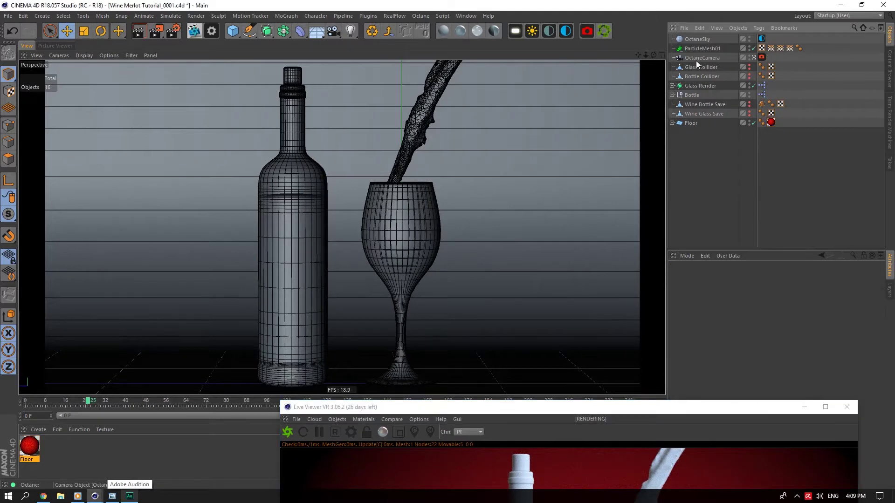
pyautogui.moveTo(646, 55); pyautogui.dragTo(636, 58)
# Step: Lock OctaneCamera with a new Protection tag and bring the Live Viewer back over the viewport
pyautogui.rightClick(695, 58)
pyautogui.moveTo(738, 62)
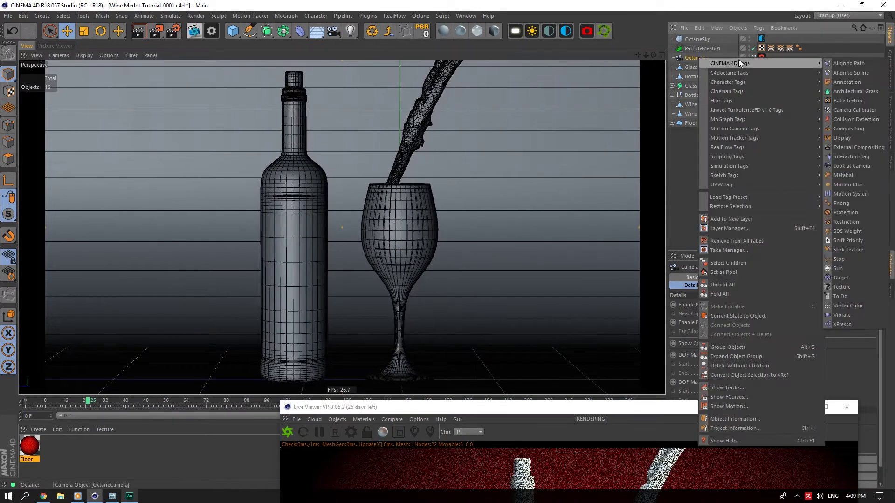
pyautogui.click(852, 214)
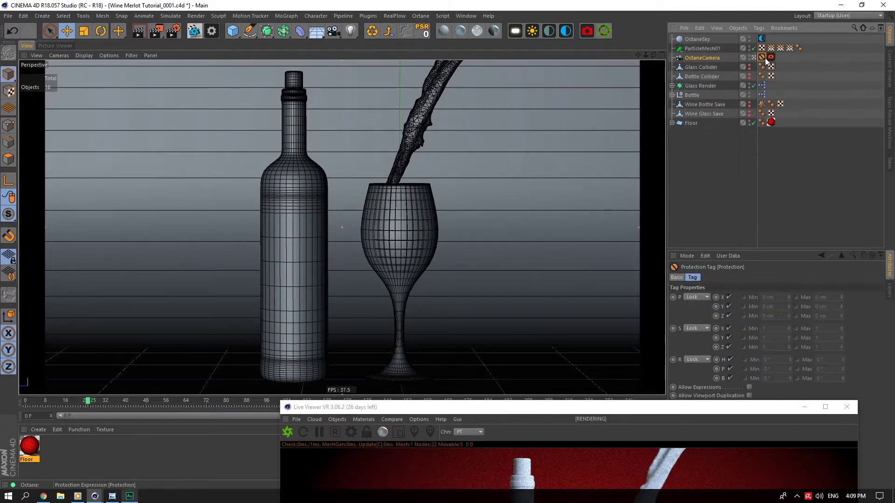
pyautogui.moveTo(629, 409); pyautogui.dragTo(406, 44)
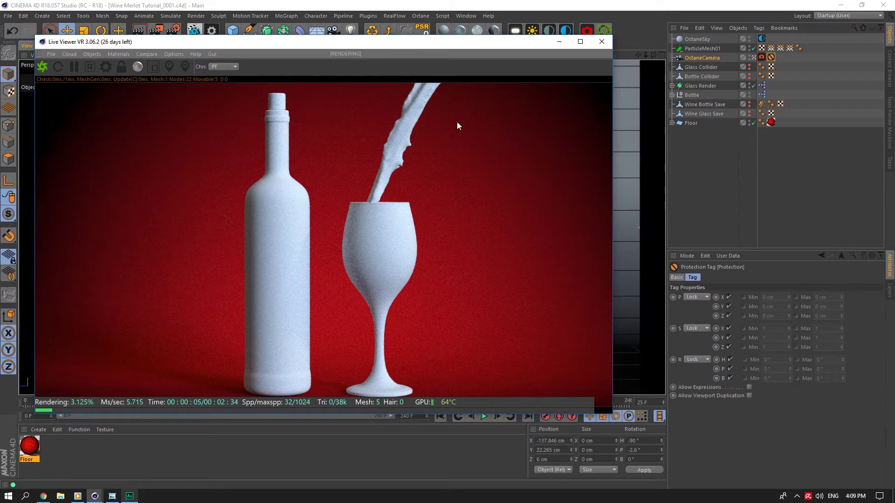
# Step: Create an Octane Specular material and rename it Bottle
pyautogui.click(490, 32)
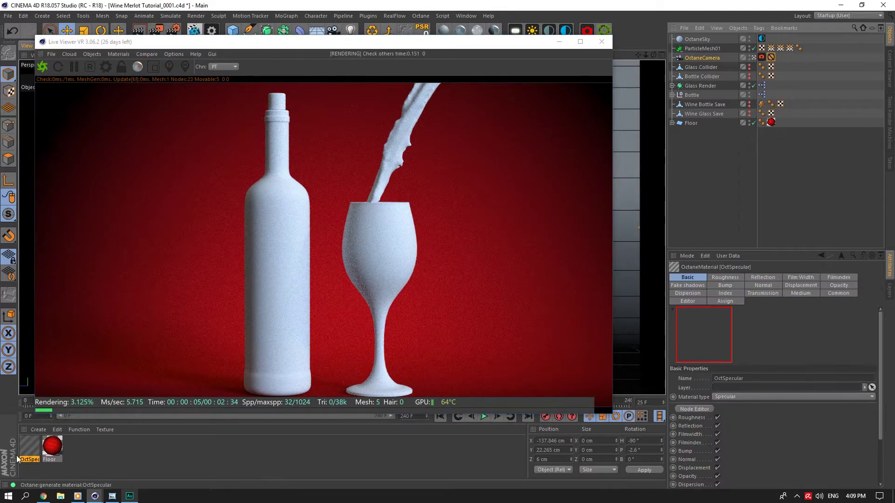
pyautogui.doubleClick(39, 441)
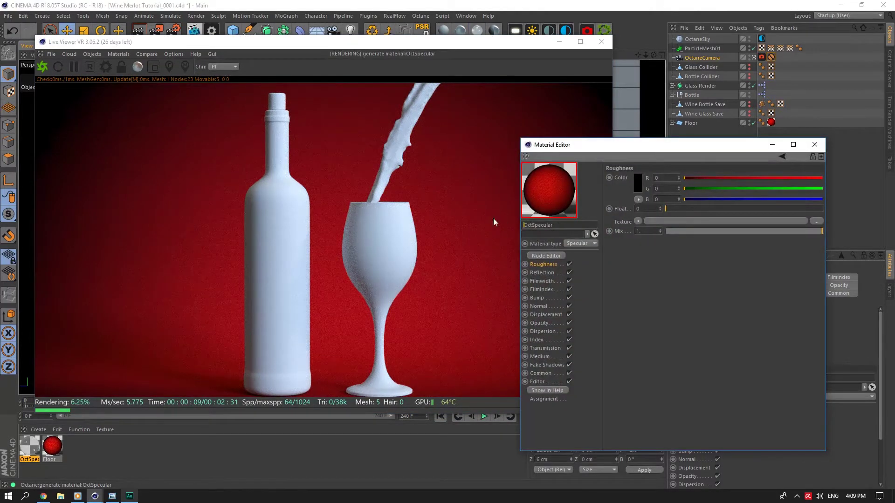
pyautogui.click(564, 226)
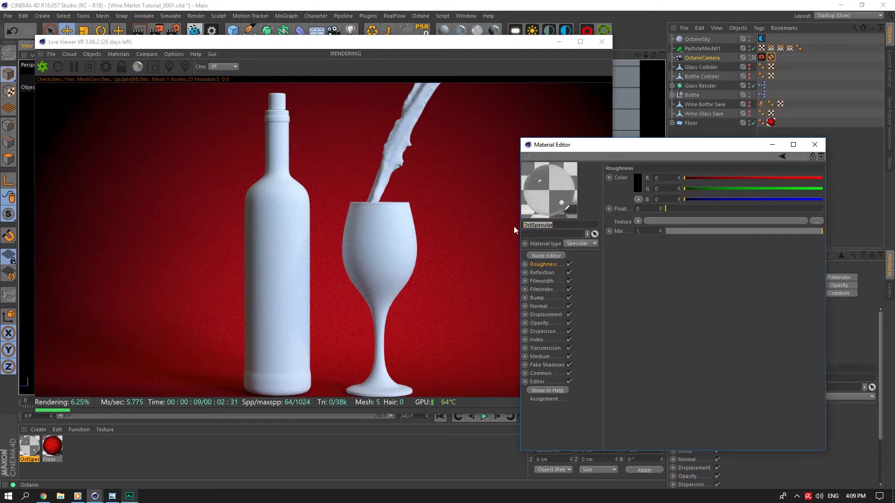
pyautogui.write('B')
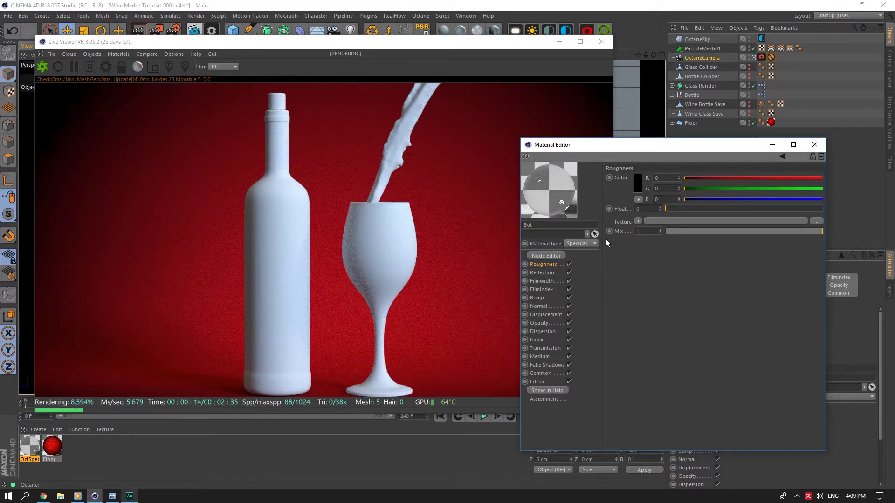
pyautogui.write('otle')
pyautogui.press('Return')
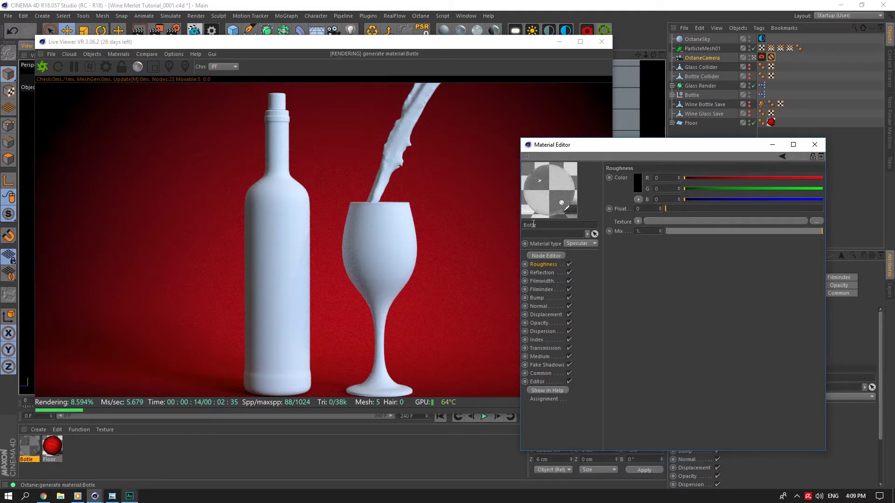
pyautogui.press('Return')
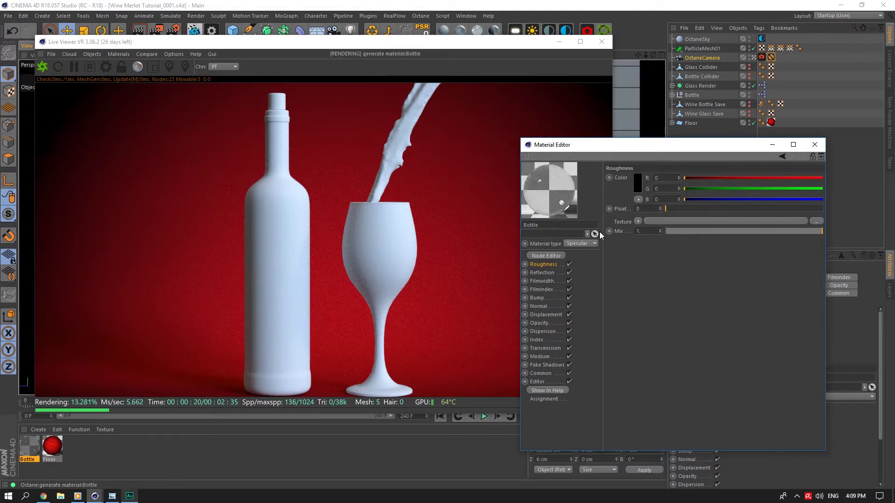
# Step: Apply the Bottle material to the Bottle Render object and set its texture projection to Cubic
pyautogui.moveTo(610, 150); pyautogui.dragTo(601, 236)
pyautogui.click(26, 448)
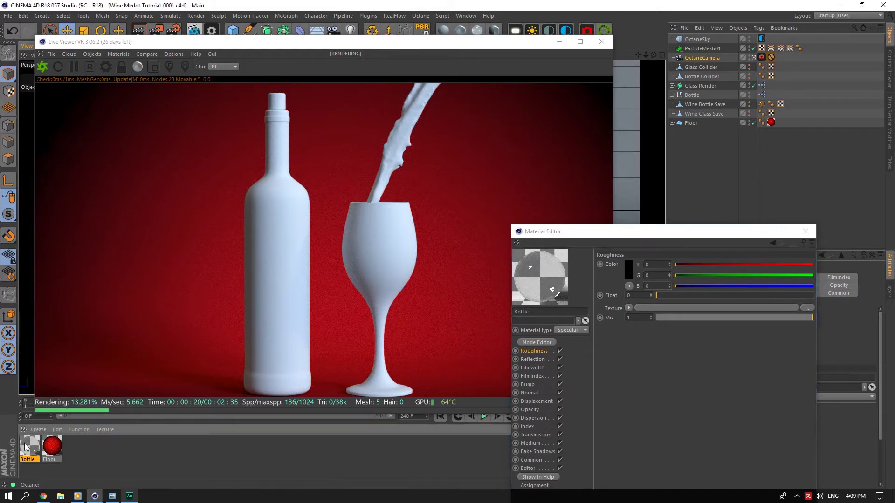
pyautogui.moveTo(725, 103); pyautogui.dragTo(762, 105)
pyautogui.moveTo(695, 233); pyautogui.dragTo(703, 132)
pyautogui.click(770, 316)
pyautogui.click(722, 346)
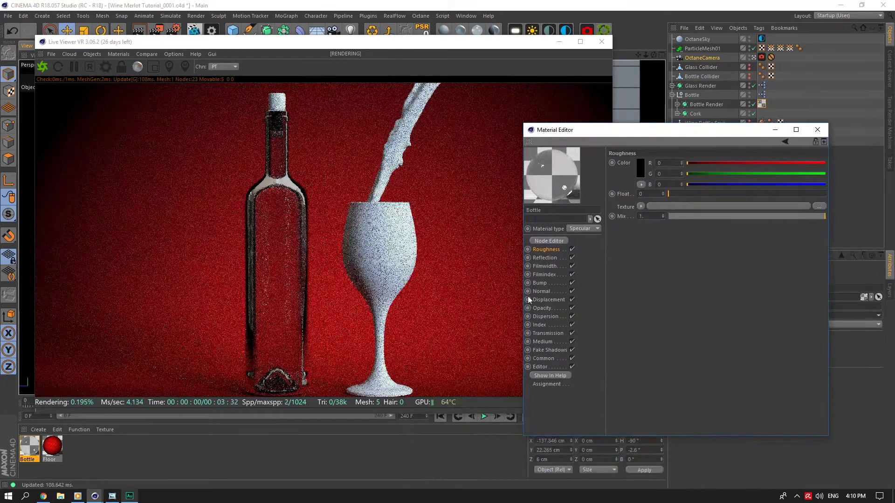
# Step: Look through the Bottle material's Medium, Index and Transmission settings
pyautogui.click(547, 343)
pyautogui.click(541, 325)
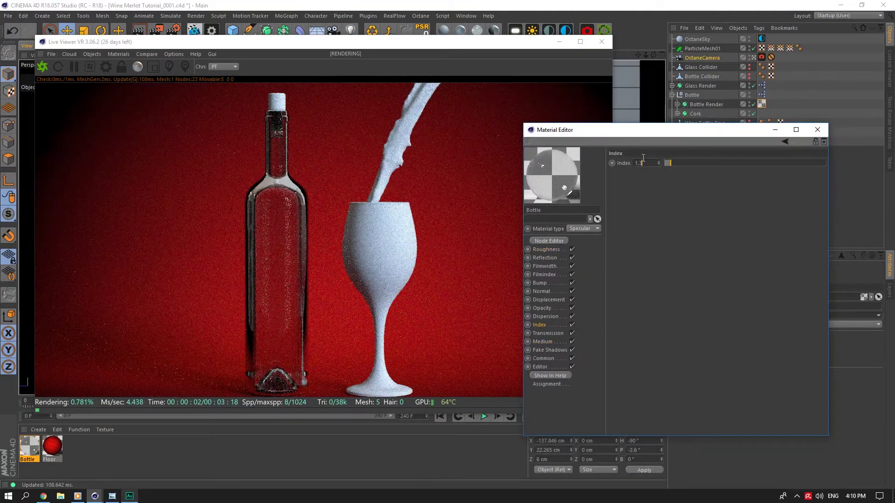
pyautogui.click(549, 333)
# Step: Close the Live Viewer and Material Editor and leave the OctaneCamera view to see the bottle and glass from above
pyautogui.click(601, 41)
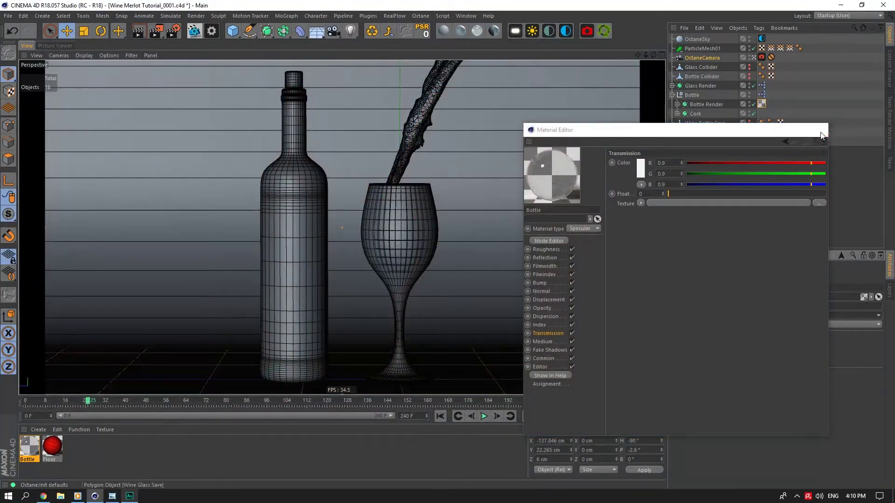
pyautogui.click(817, 130)
pyautogui.click(755, 58)
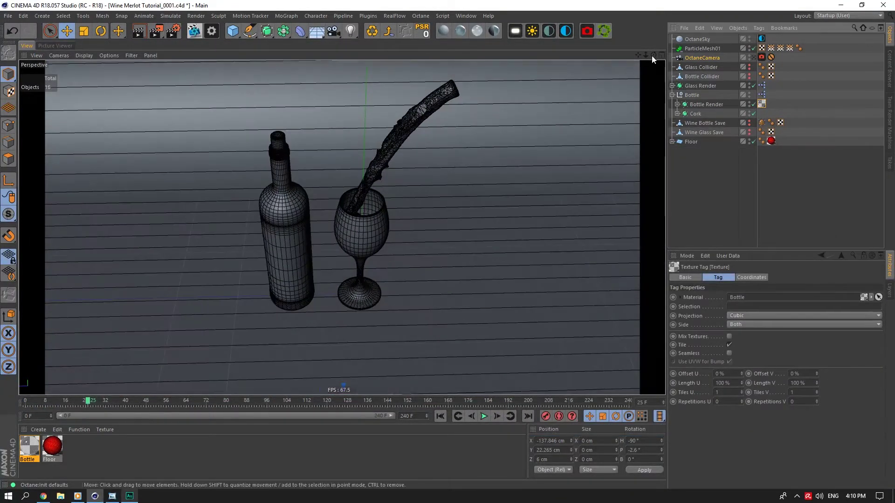
# Step: Select all polygons of the Bottle Render mesh nested inside its subdivision surface, using Rectangle Selection in polygon mode
pyautogui.moveTo(652, 55); pyautogui.dragTo(679, 68)
pyautogui.click(699, 104)
pyautogui.click(677, 104)
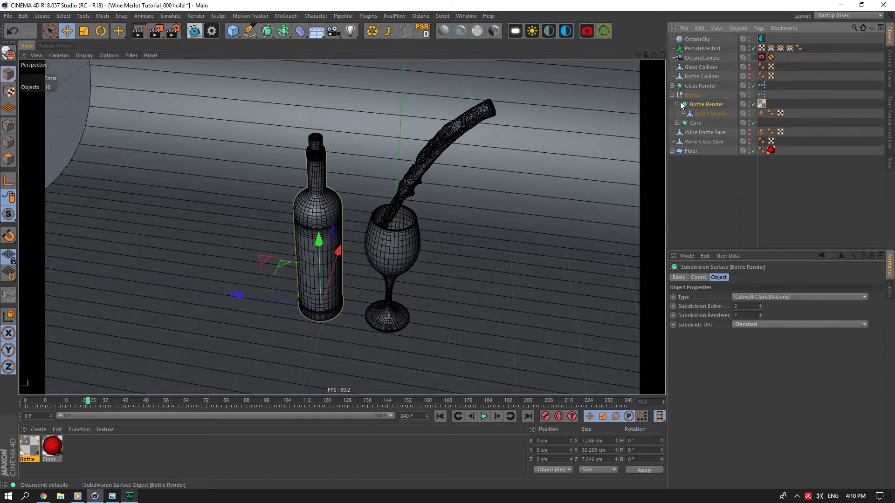
pyautogui.click(691, 114)
pyautogui.moveTo(49, 30); pyautogui.dragTo(91, 60)
pyautogui.click(8, 159)
pyautogui.moveTo(452, 111); pyautogui.dragTo(271, 324)
pyautogui.press('o')
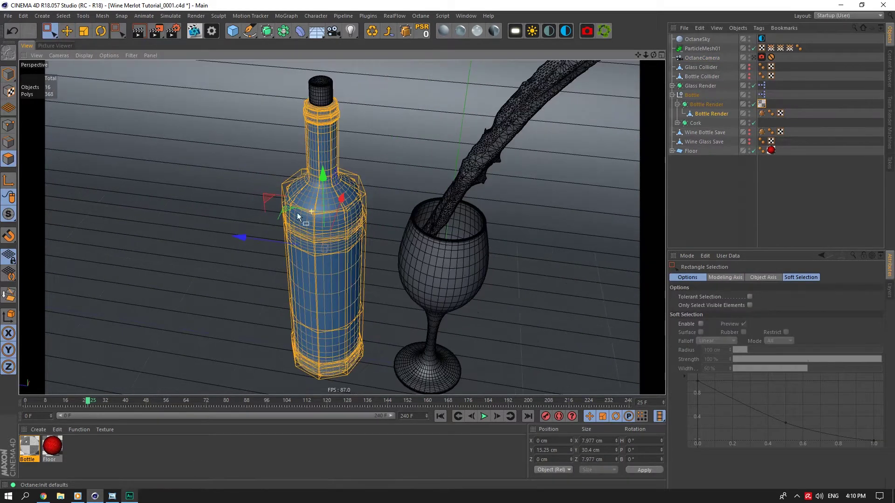
# Step: Isolate the bottle mesh and reverse its polygon normals with the subdivision surface turned off, restoring the subdivision when done
pyautogui.moveTo(9, 214); pyautogui.dragTo(33, 245)
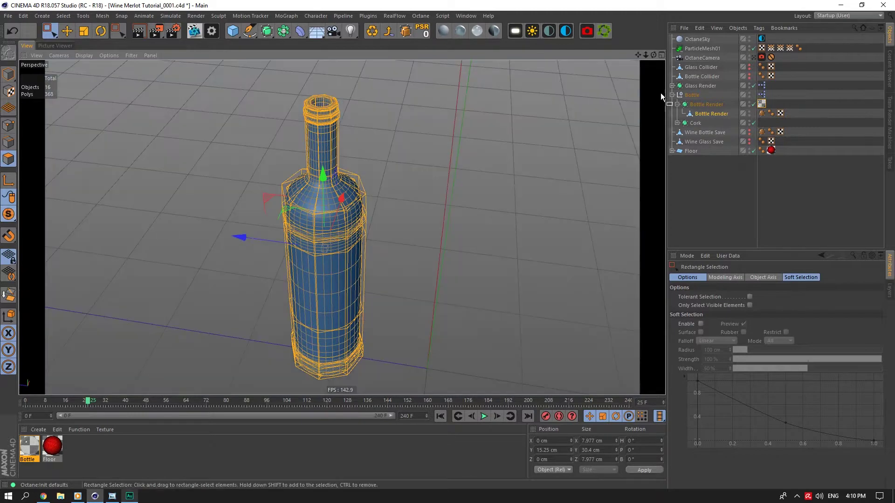
pyautogui.click(753, 104)
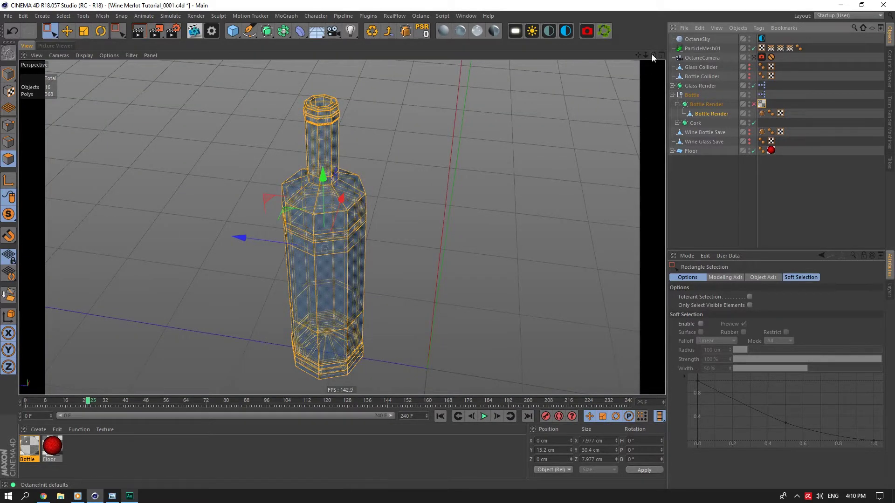
pyautogui.moveTo(654, 55)
pyautogui.mouseDown()
pyautogui.moveTo(655, 112)
pyautogui.moveTo(662, 60)
pyautogui.mouseUp()
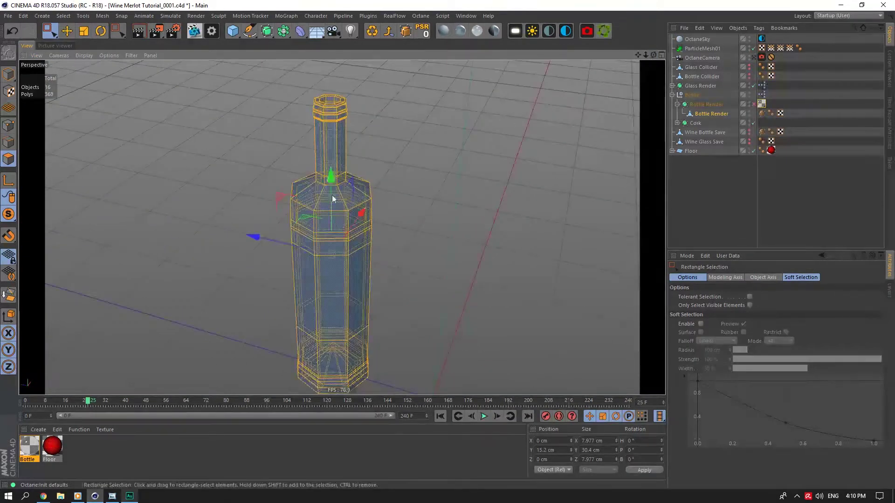
pyautogui.rightClick(323, 207)
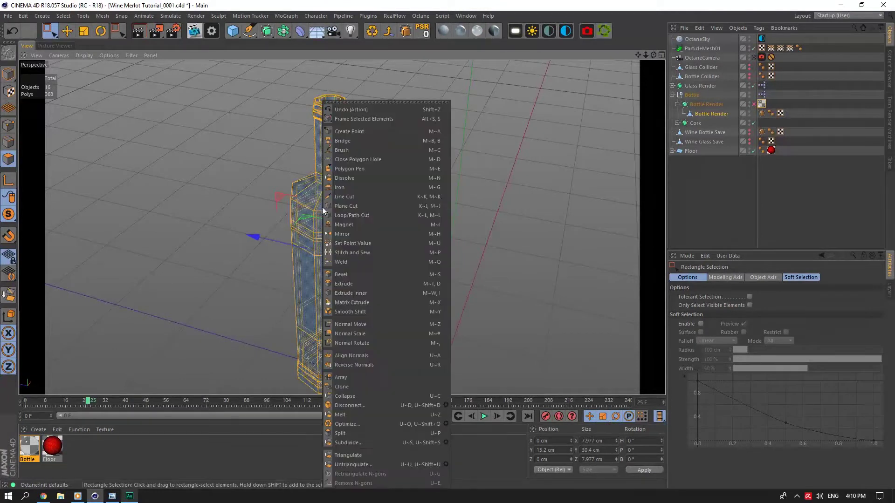
pyautogui.click(376, 360)
pyautogui.click(715, 161)
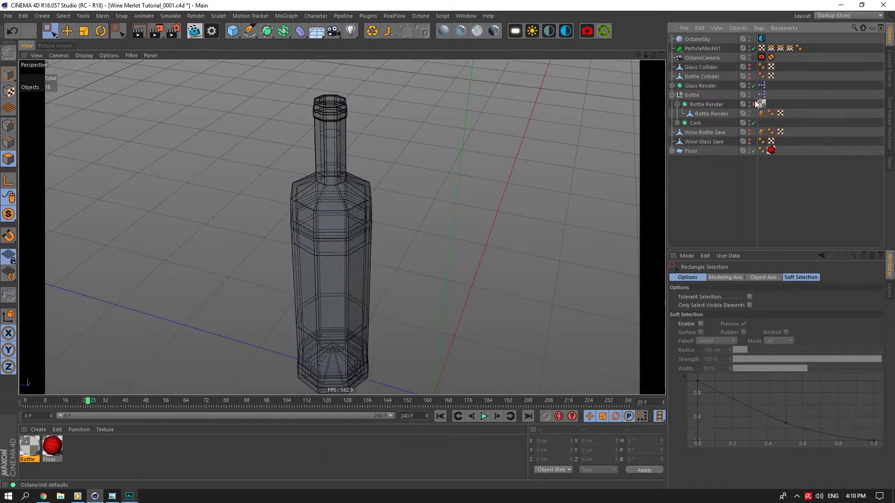
pyautogui.click(754, 105)
# Step: Isolate the Cork, turn off its subdivision surface and select all its mesh polygons to check which way the normals face
pyautogui.click(695, 123)
pyautogui.moveTo(9, 214); pyautogui.dragTo(40, 261)
pyautogui.click(678, 123)
pyautogui.click(701, 132)
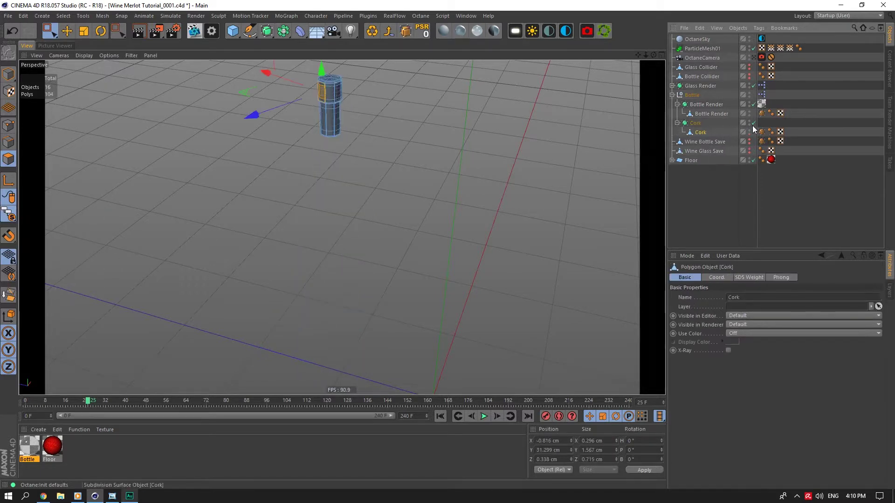
pyautogui.click(754, 123)
pyautogui.moveTo(638, 55); pyautogui.dragTo(643, 99)
pyautogui.moveTo(400, 86); pyautogui.dragTo(322, 180)
pyautogui.scroll(5, 323, 179)
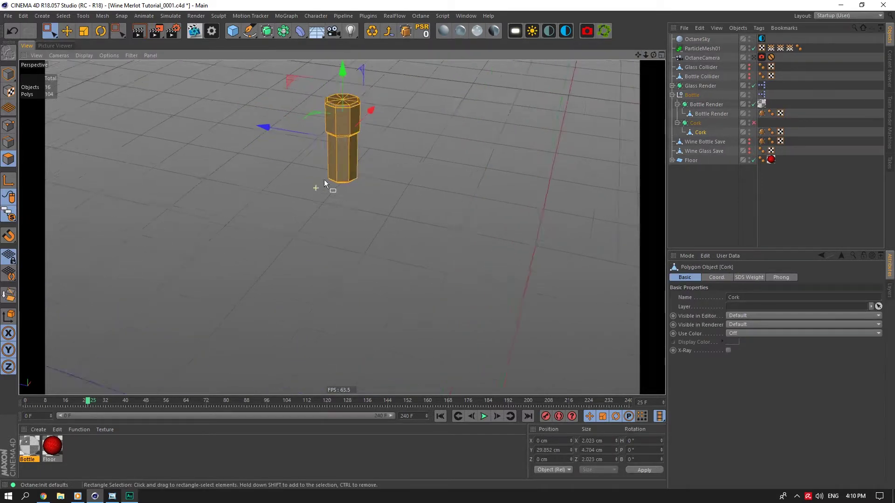
pyautogui.moveTo(654, 54); pyautogui.dragTo(615, 63)
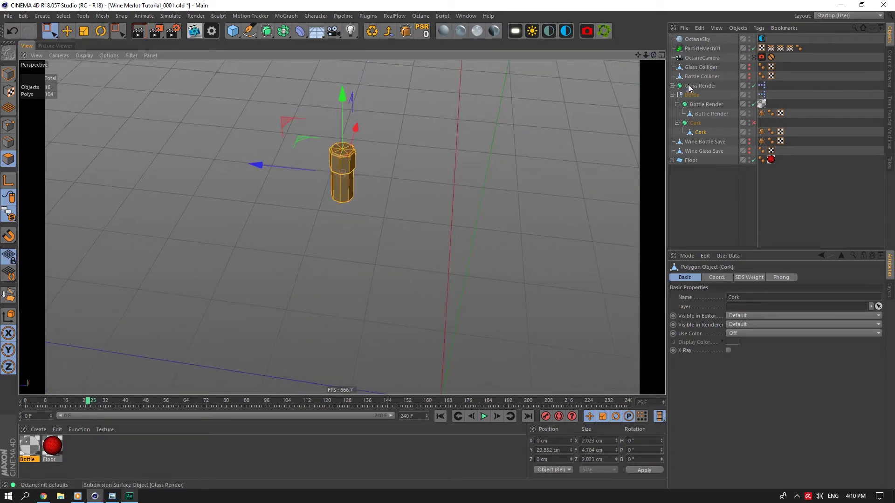
# Step: Isolate the Glass Render object, select its child mesh and turn off its subdivision surface
pyautogui.click(689, 86)
pyautogui.moveTo(8, 214); pyautogui.dragTo(77, 261)
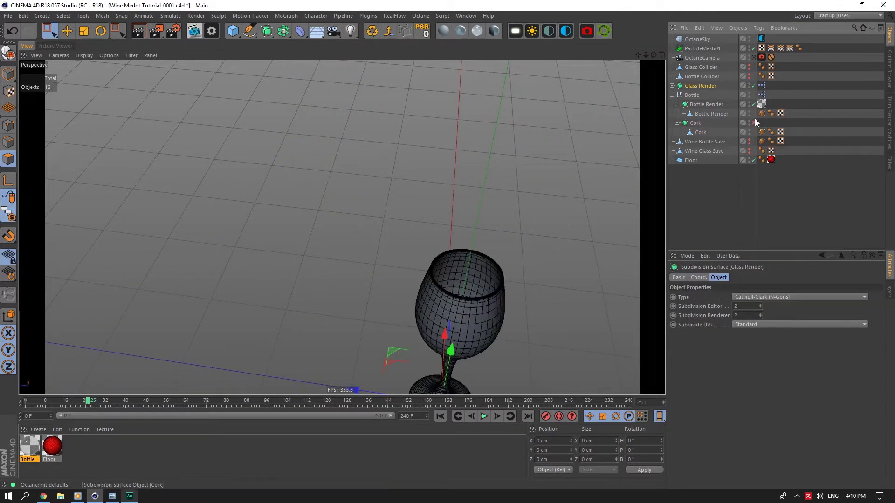
pyautogui.click(673, 86)
pyautogui.click(692, 96)
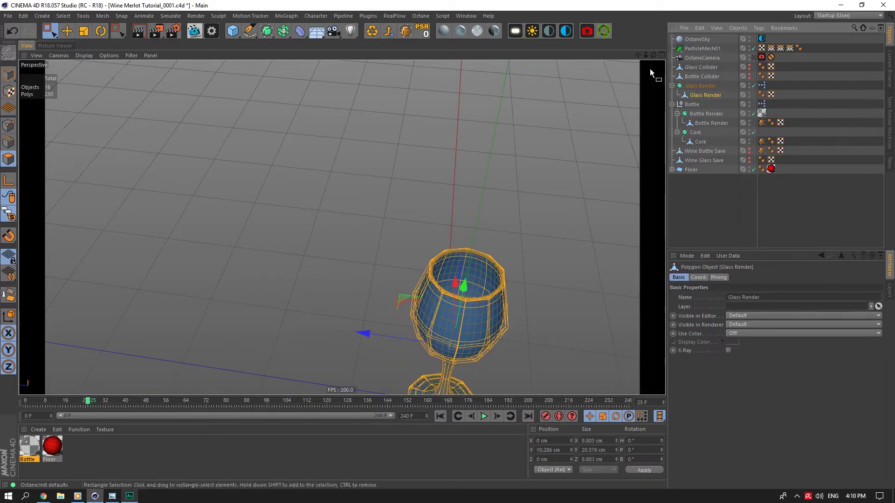
pyautogui.moveTo(638, 55); pyautogui.dragTo(582, 4)
pyautogui.click(754, 85)
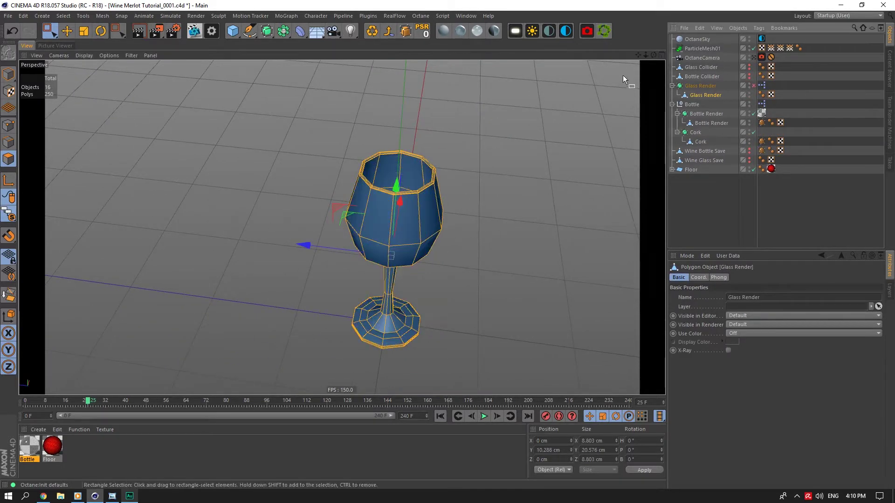
# Step: Reverse the normals of the wine glass polygons and turn the glass's subdivision surface back on
pyautogui.moveTo(653, 55); pyautogui.dragTo(648, 121)
pyautogui.keyDown('alt'); pyautogui.moveTo(423, 243); pyautogui.dragTo(424, 212); pyautogui.keyUp('alt')
pyautogui.rightClick(424, 212)
pyautogui.click(447, 363)
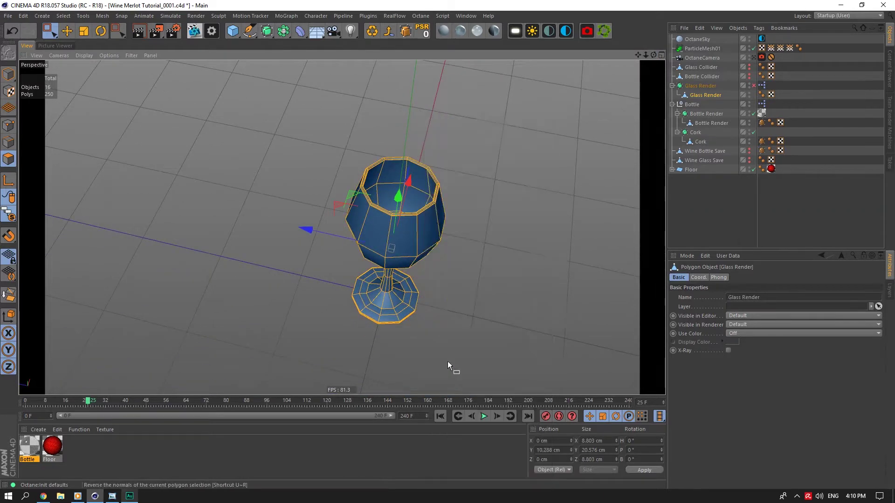
pyautogui.click(753, 86)
pyautogui.click(672, 86)
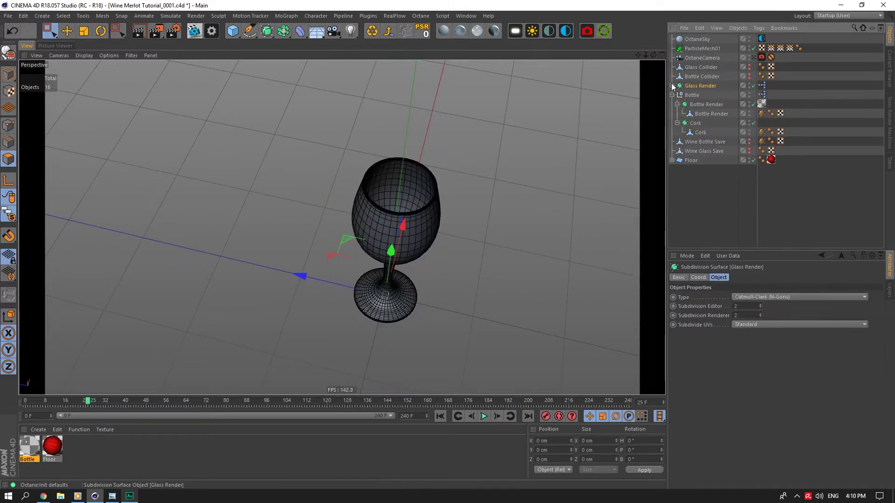
# Step: Return to the OctaneCamera view with all objects shown and collapse the Bottle hierarchy
pyautogui.click(754, 58)
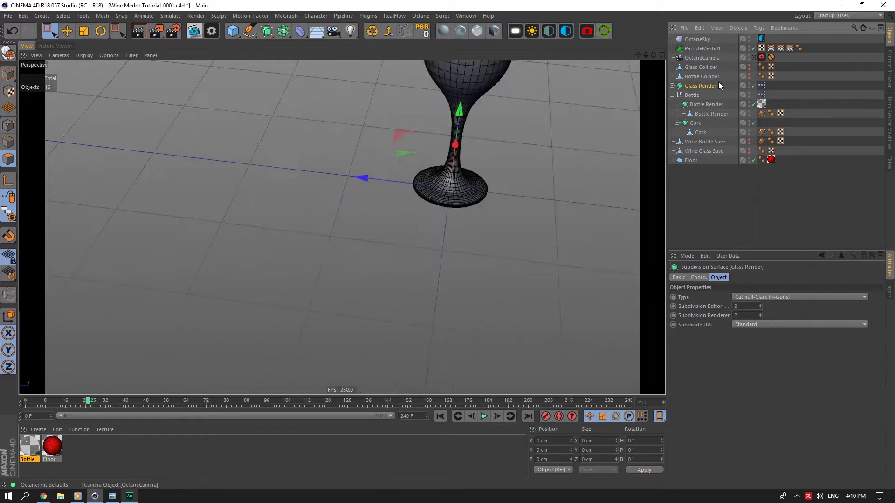
pyautogui.click(678, 105)
pyautogui.click(678, 113)
pyautogui.click(672, 95)
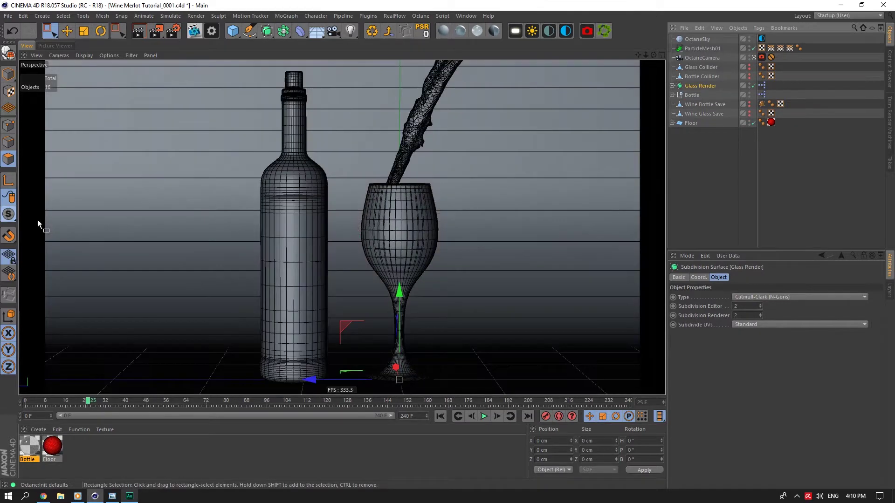
# Step: Render the scene in the Octane Live Viewer to check the bottle and glass, and close the viewer
pyautogui.click(194, 32)
pyautogui.click(194, 142)
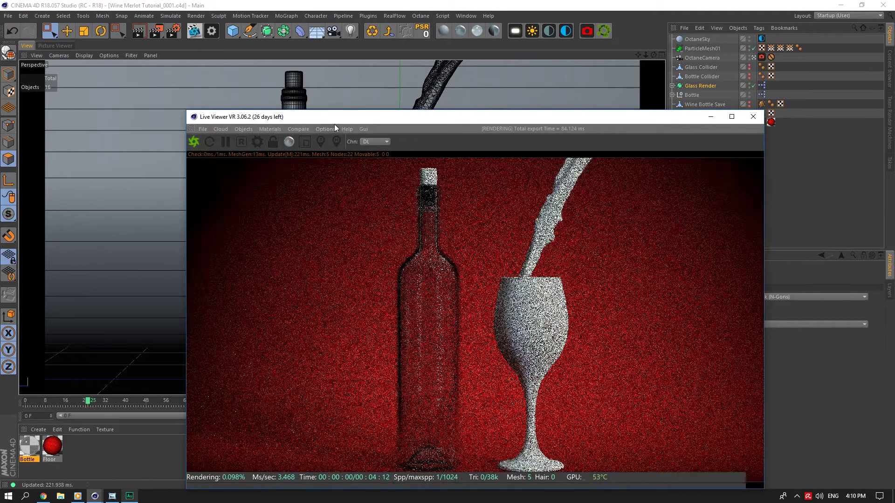
pyautogui.moveTo(348, 116); pyautogui.dragTo(212, 33)
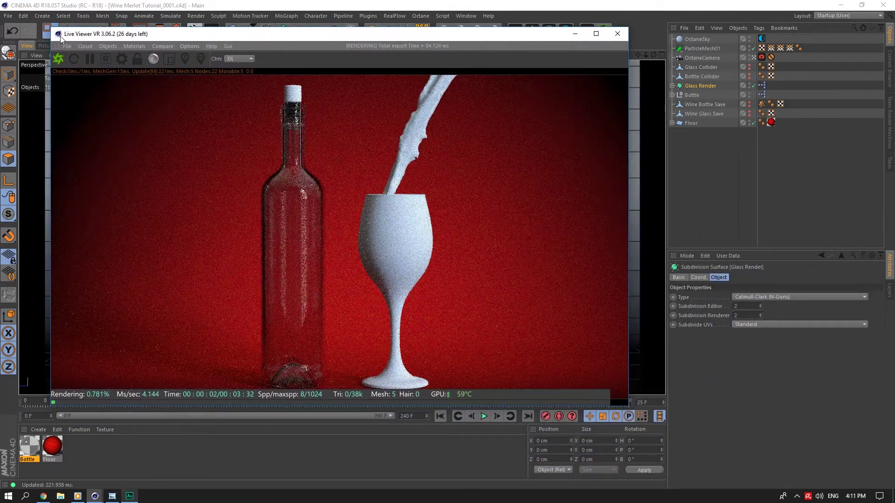
pyautogui.moveTo(60, 35); pyautogui.dragTo(106, 30)
pyautogui.click(67, 31)
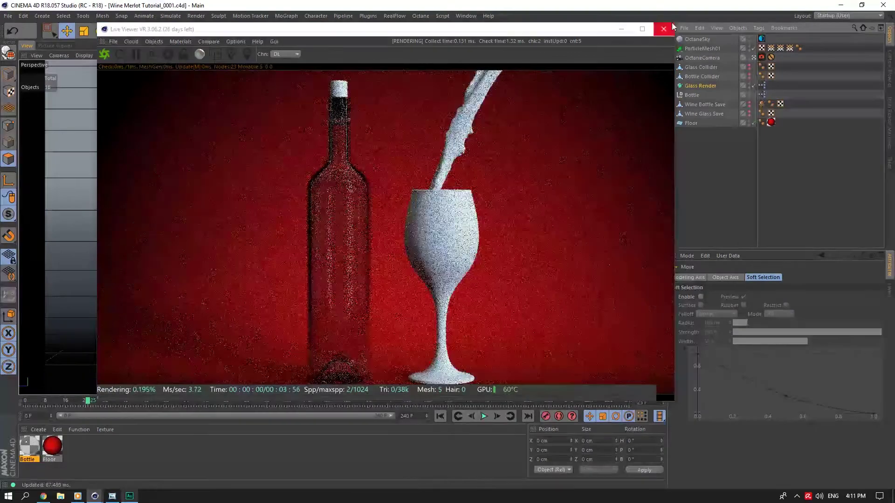
pyautogui.click(663, 29)
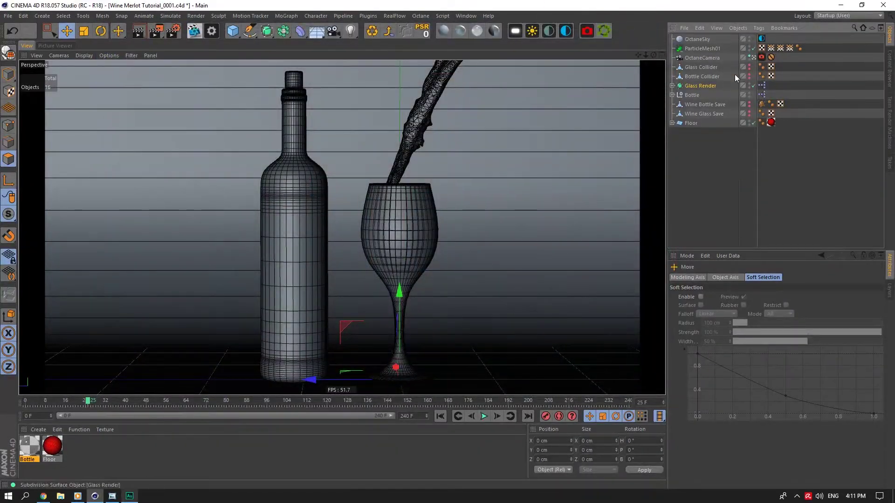
# Step: Leave the OctaneCamera view and select the bottle in model mode from a close-up of its body
pyautogui.click(754, 58)
pyautogui.keyDown('alt'); pyautogui.moveTo(303, 163); pyautogui.dragTo(265, 215); pyautogui.keyUp('alt')
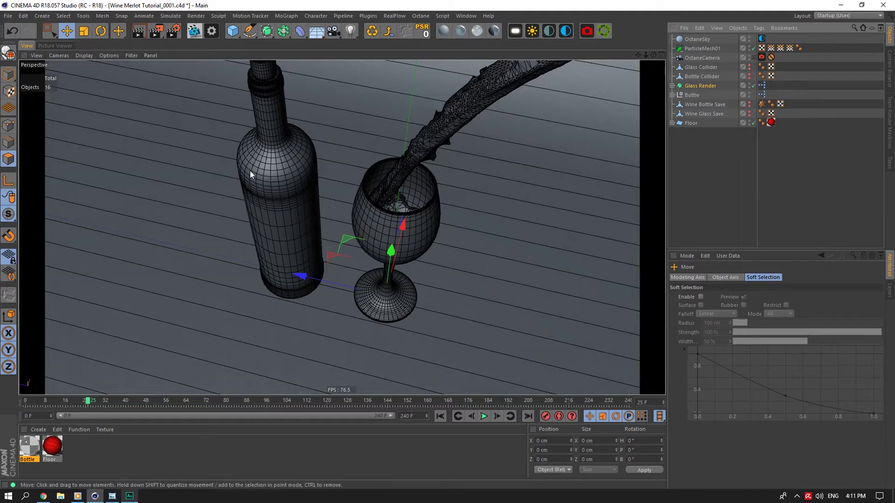
pyautogui.scroll(5, 188, 233)
pyautogui.moveTo(654, 55)
pyautogui.mouseDown()
pyautogui.moveTo(652, 14)
pyautogui.moveTo(655, 55)
pyautogui.mouseUp()
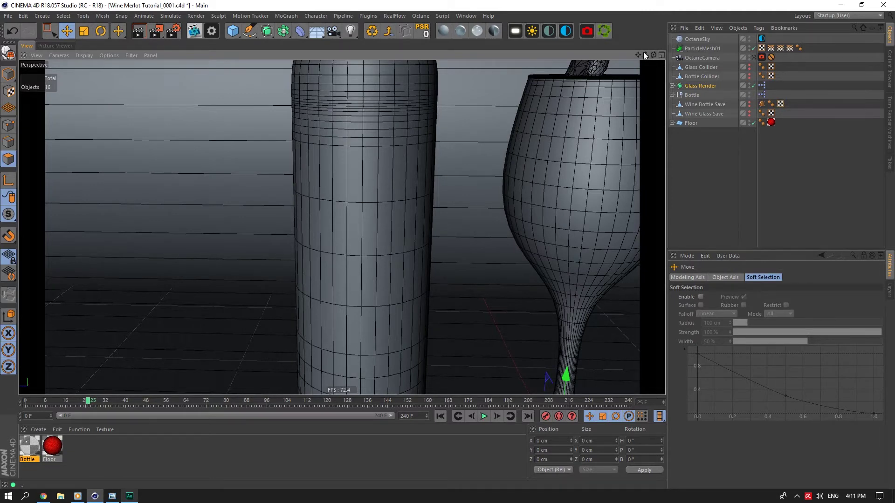
pyautogui.moveTo(645, 55); pyautogui.dragTo(642, 52)
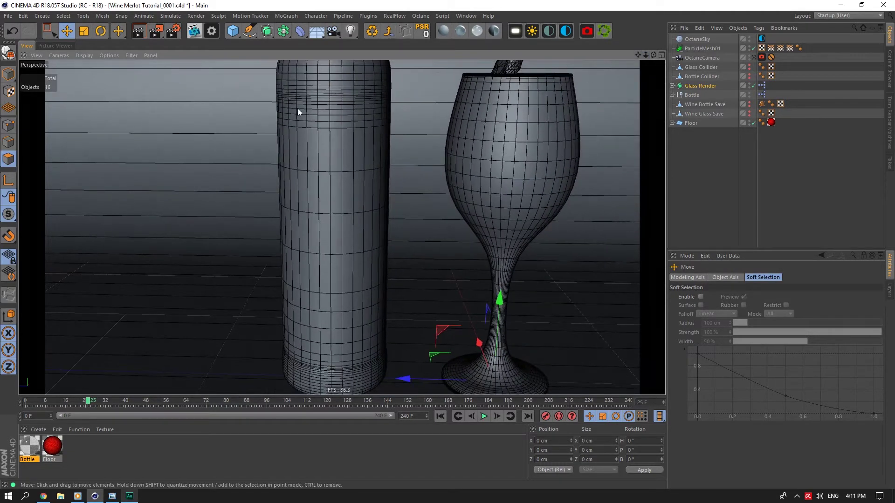
pyautogui.click(9, 74)
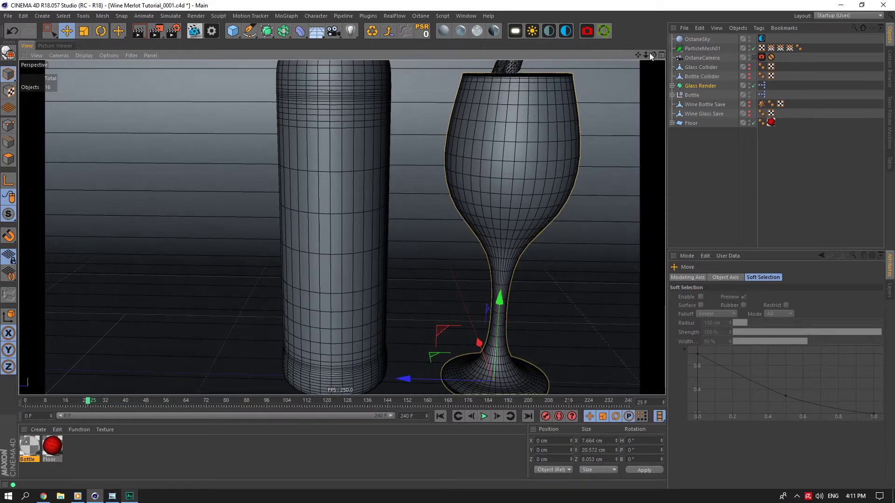
pyautogui.moveTo(653, 55); pyautogui.dragTo(635, 66)
pyautogui.click(375, 126)
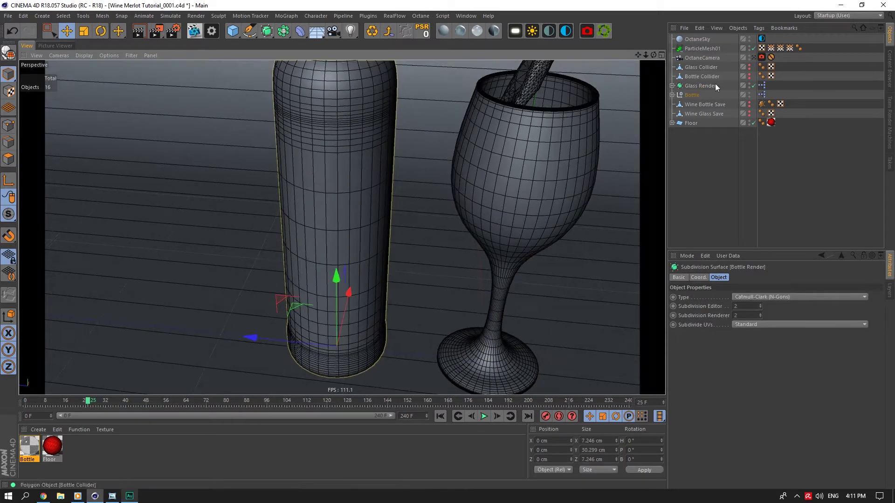
# Step: Turn off the Bottle Render subdivision surface and select its child mesh for polygon editing
pyautogui.click(672, 94)
pyautogui.click(753, 101)
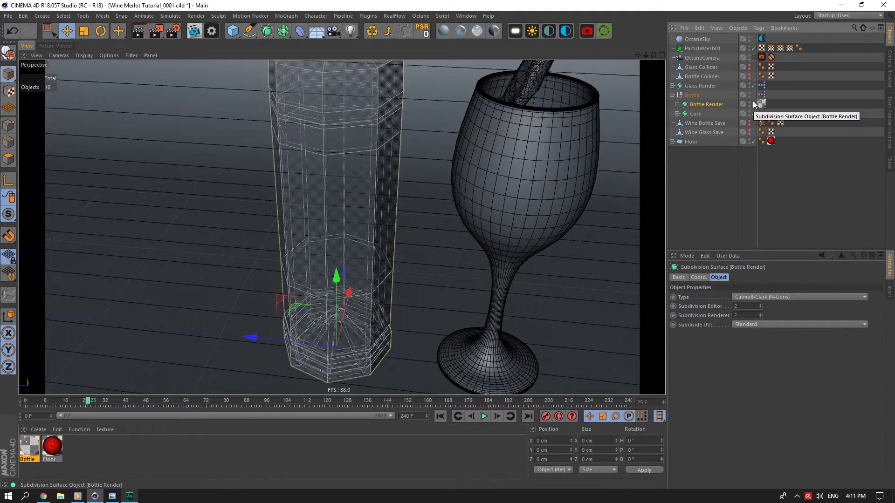
pyautogui.click(753, 101)
pyautogui.click(754, 101)
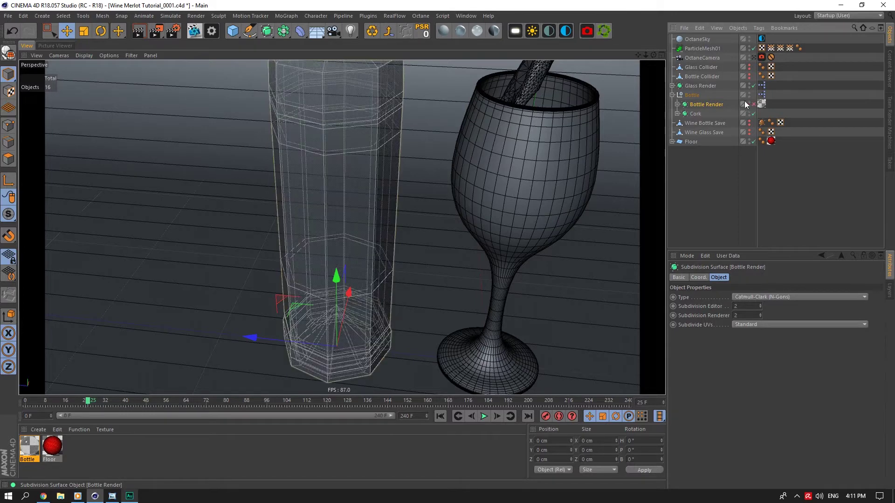
pyautogui.click(677, 104)
pyautogui.click(693, 114)
pyautogui.click(9, 158)
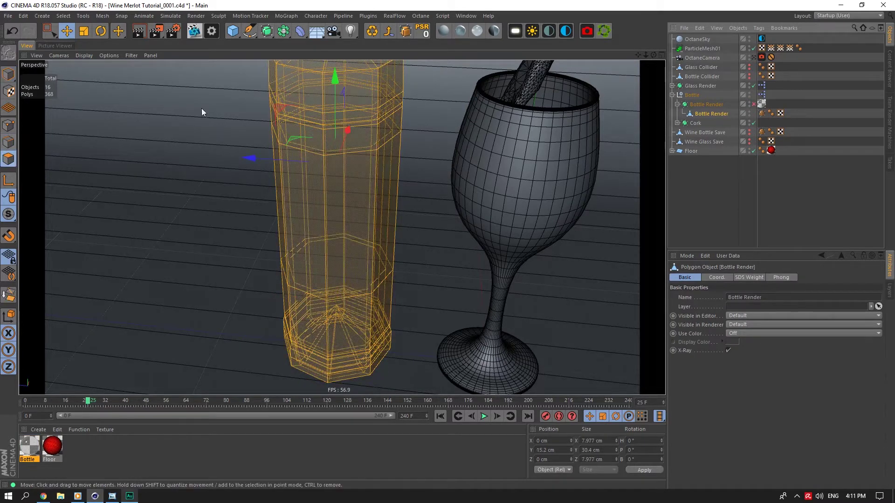
# Step: Disable X-Ray on the bottle mesh and ring-select the band of tall polygons around the middle of its body
pyautogui.click(356, 189)
pyautogui.click(64, 15)
pyautogui.click(82, 89)
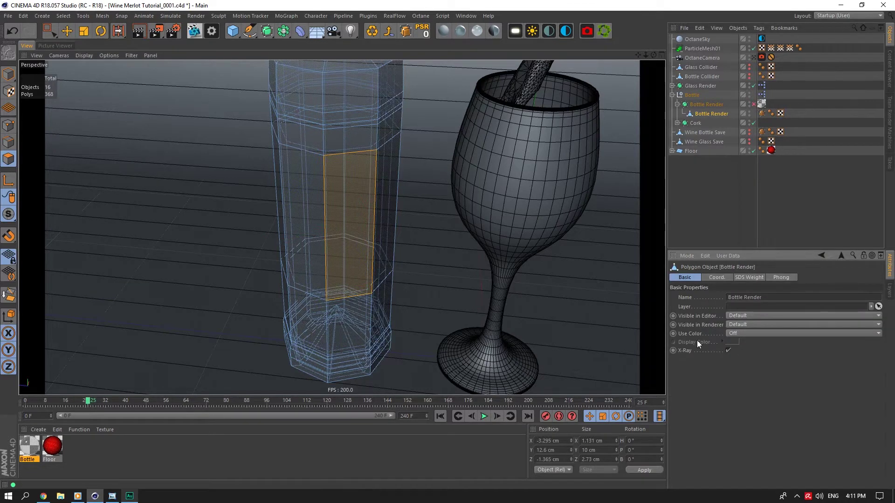
pyautogui.click(728, 351)
pyautogui.click(337, 187)
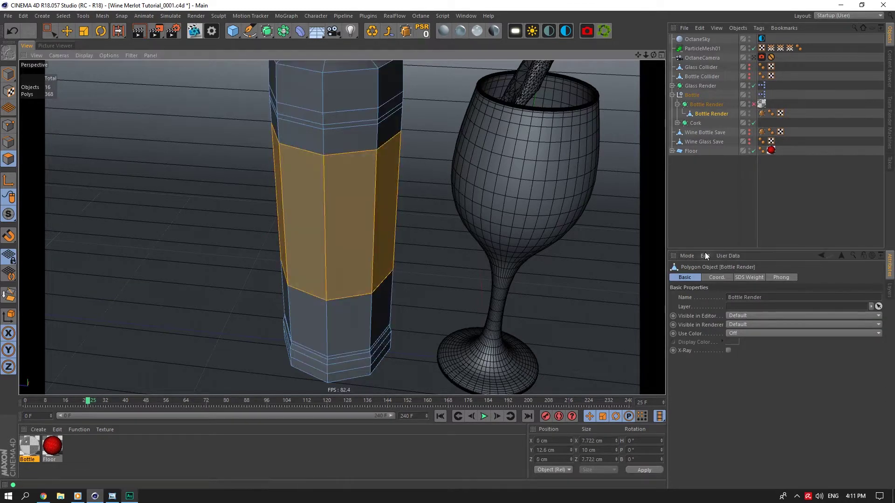
# Step: Turn the bottle's subdivision surface back on, comparing the selected band with and without smoothing
pyautogui.click(753, 105)
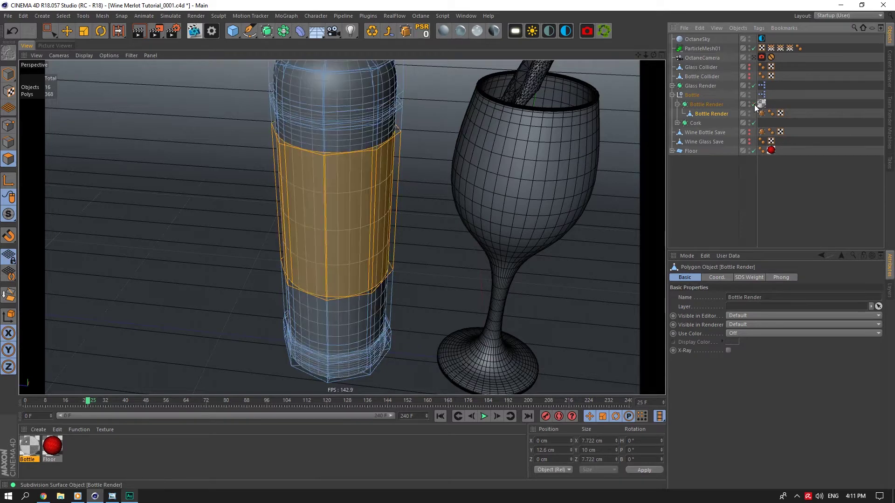
pyautogui.click(754, 104)
pyautogui.click(754, 105)
pyautogui.click(754, 104)
pyautogui.click(753, 104)
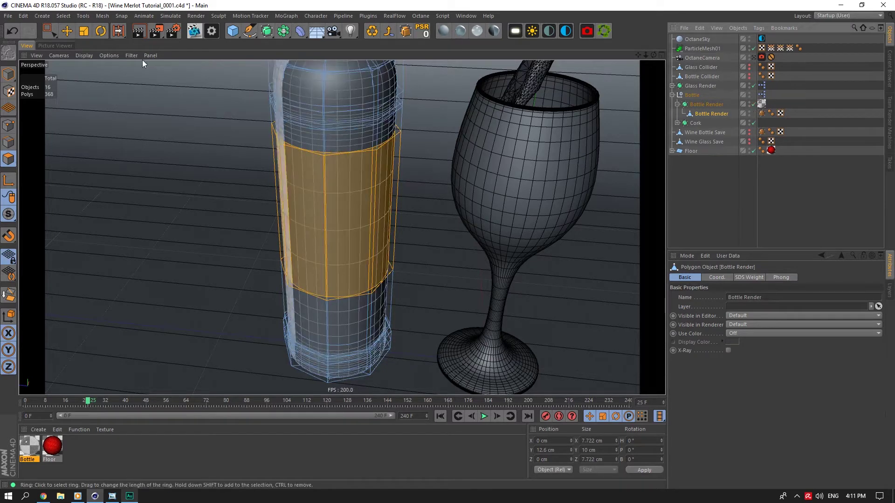
# Step: Split the selected polygon band off the bottle into a separate object
pyautogui.click(69, 17)
pyautogui.moveTo(98, 18)
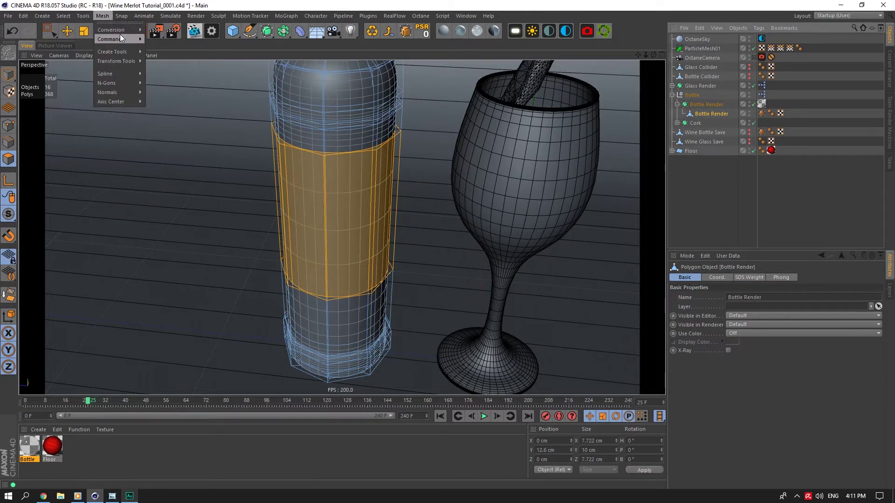
pyautogui.moveTo(120, 38)
pyautogui.click(171, 72)
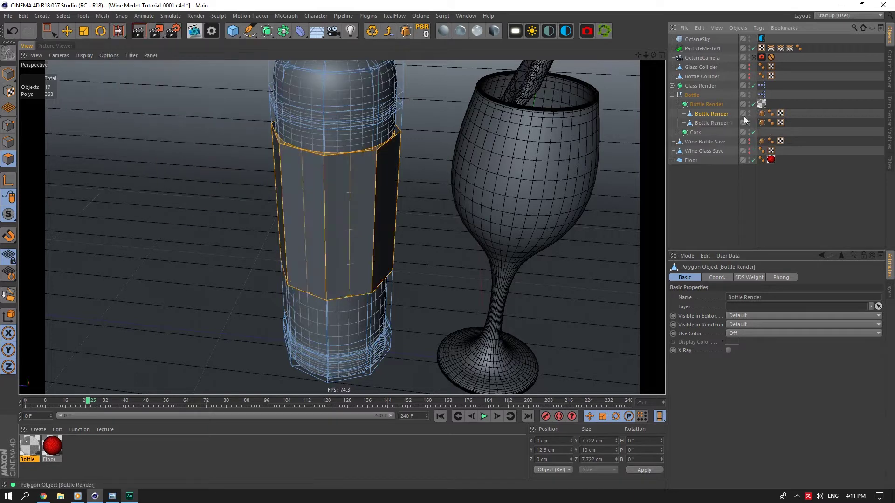
# Step: Move the split-off band out of the bottle's subdivision surface and place it under its own new Subdivision Surface within the Bottle group
pyautogui.moveTo(720, 125); pyautogui.dragTo(709, 100)
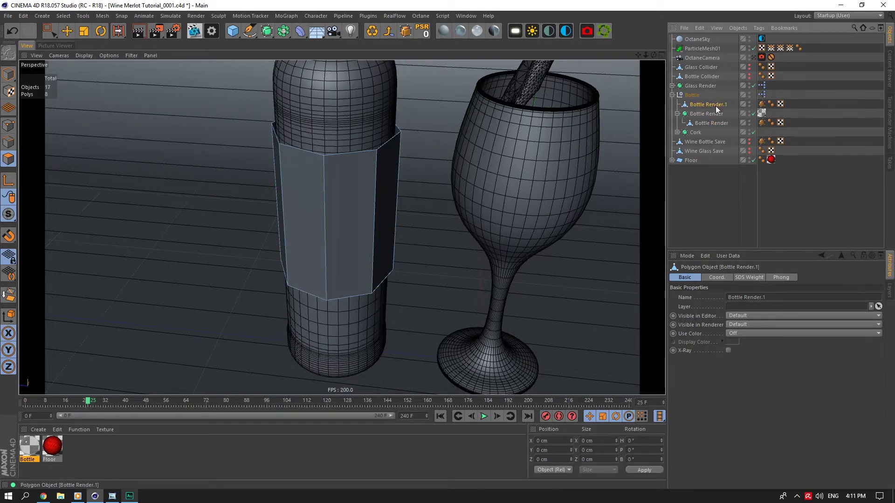
pyautogui.click(712, 105)
pyautogui.keyDown('alt'); pyautogui.moveTo(267, 32); pyautogui.dragTo(316, 44); pyautogui.keyUp('alt')
pyautogui.scroll(-1, 746, 313)
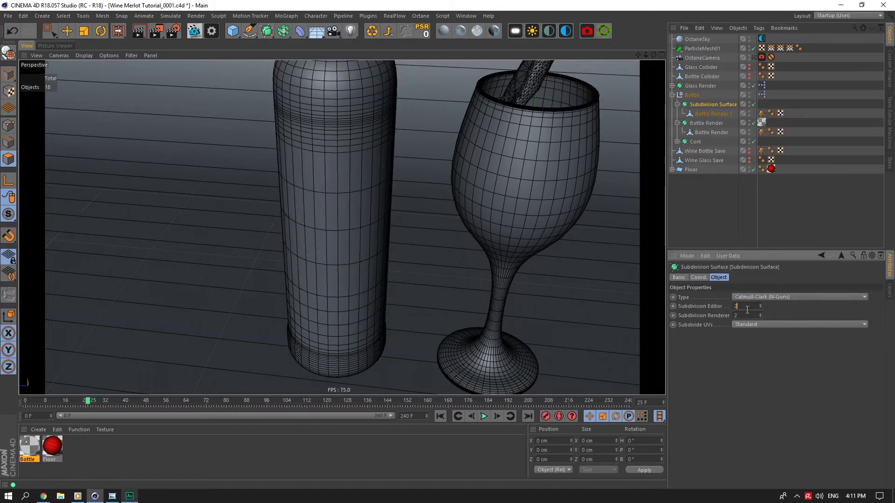
pyautogui.click(706, 122)
pyautogui.click(702, 141)
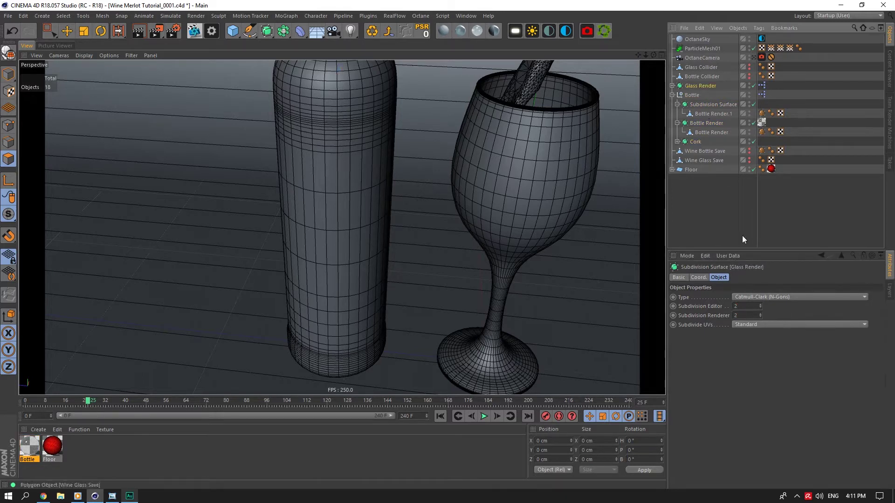
# Step: Select all polygons of the split-off band with a rectangle selection that includes hidden elements
pyautogui.click(711, 114)
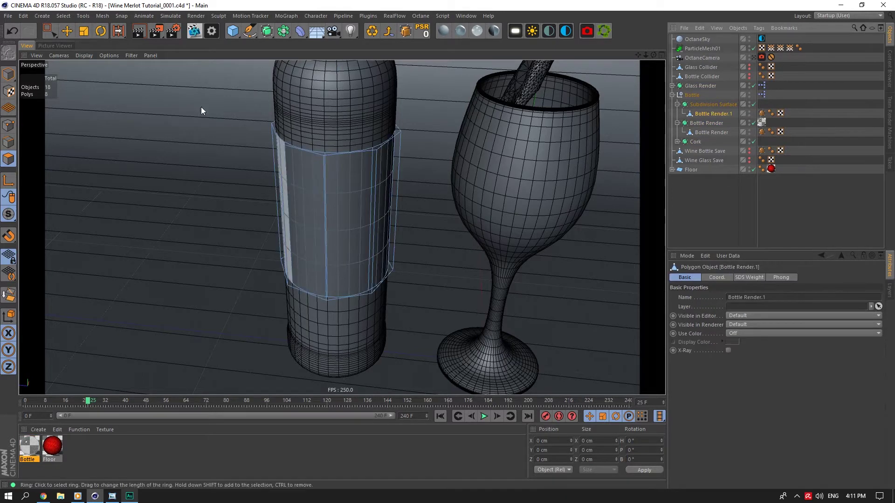
pyautogui.scroll(5, 154, 148)
pyautogui.click(50, 31)
pyautogui.scroll(-5, 142, 120)
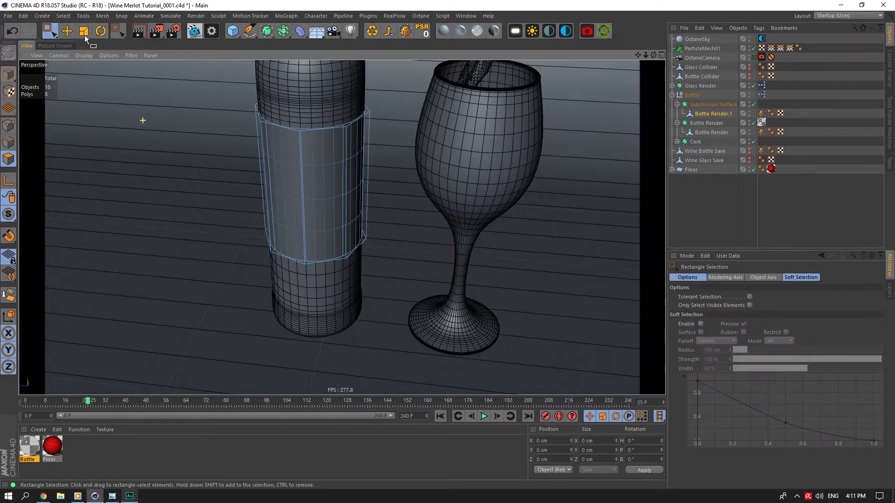
pyautogui.scroll(-1, 267, 109)
pyautogui.moveTo(411, 73); pyautogui.dragTo(224, 259)
pyautogui.scroll(6, 287, 102)
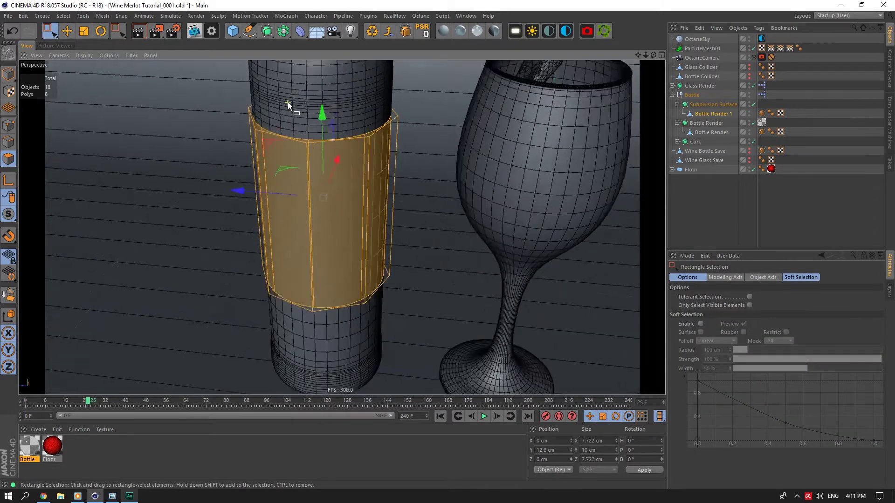
# Step: Scale the selected band up slightly to about 7.745 cm across so it sits just outside the bottle glass
pyautogui.click(84, 31)
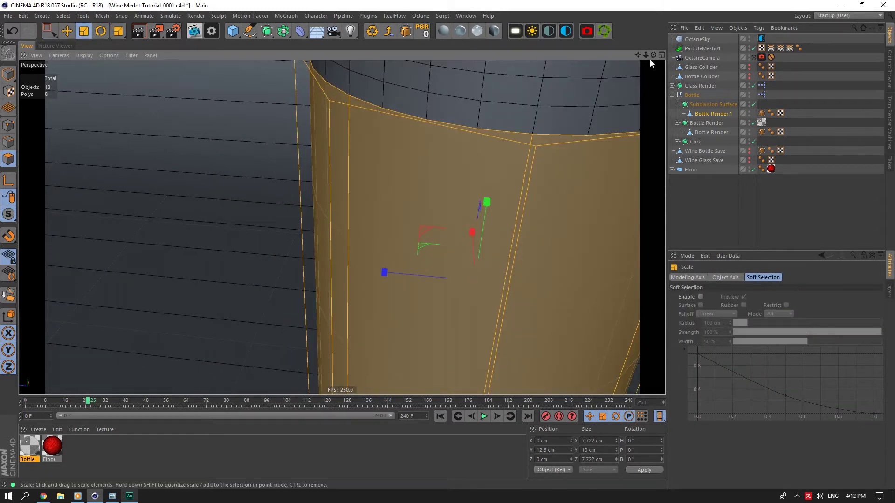
pyautogui.moveTo(653, 55); pyautogui.dragTo(653, 143)
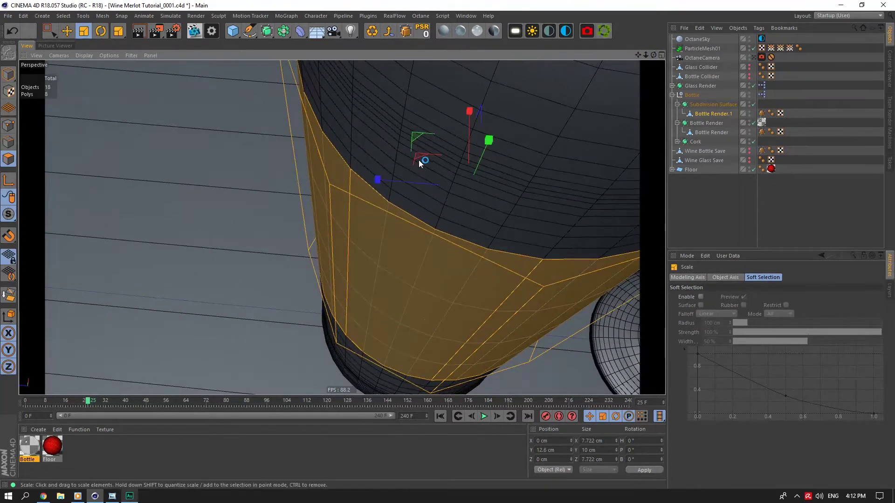
pyautogui.moveTo(417, 136); pyautogui.dragTo(418, 136)
pyautogui.scroll(-3, 482, 155)
pyautogui.click(724, 185)
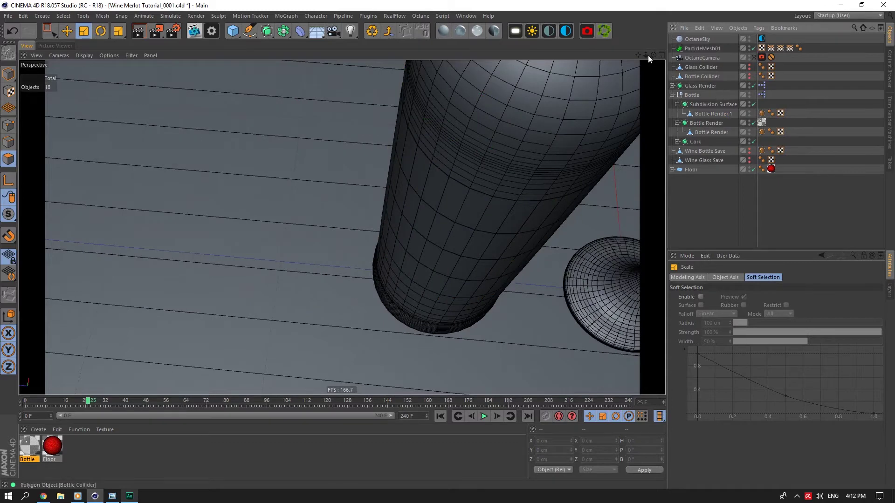
pyautogui.moveTo(653, 55); pyautogui.dragTo(614, 55)
pyautogui.moveTo(637, 55); pyautogui.dragTo(588, 156)
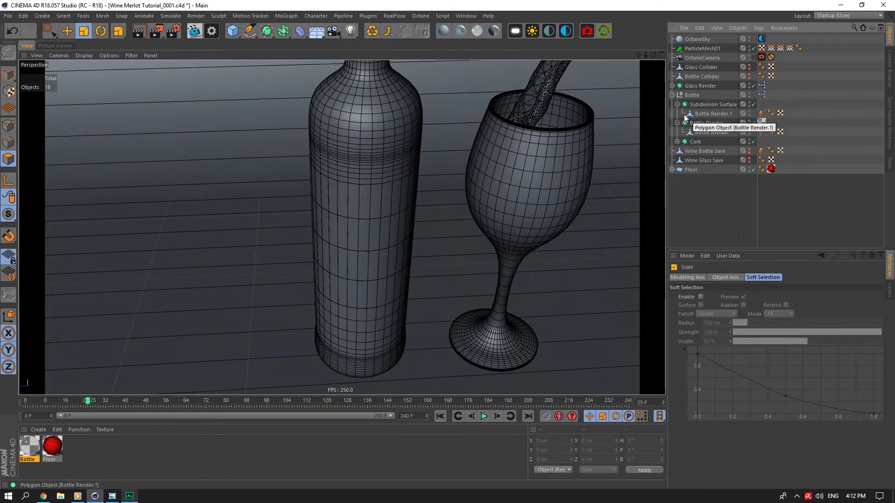
# Step: Check the enlarged band with its subdivision surface switched off, restore the smoothing and save the scene
pyautogui.click(705, 115)
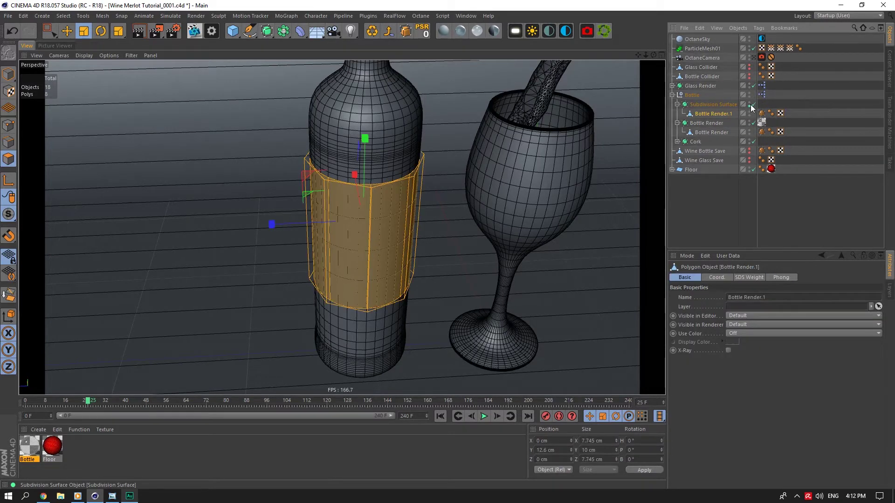
pyautogui.click(753, 104)
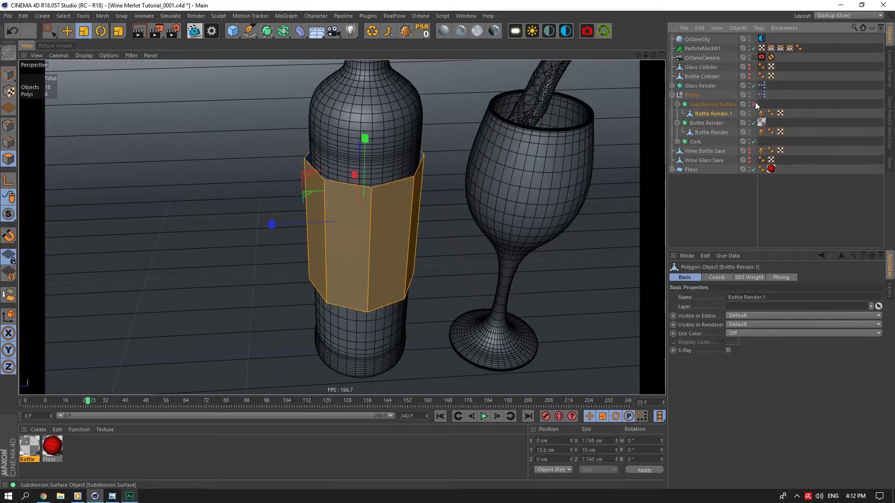
pyautogui.scroll(-3, 474, 139)
pyautogui.hotkey('ctrl', 's')
# Step: Loop-select the band's upper and lower edge loops in edge mode to read their diameter, and save the scene
pyautogui.click(3, 143)
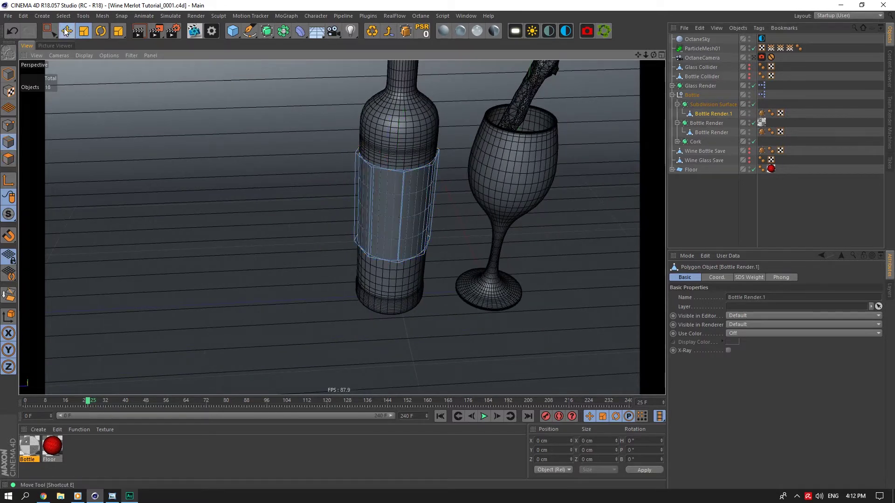
pyautogui.click(67, 30)
pyautogui.scroll(4, 430, 178)
pyautogui.click(384, 169)
pyautogui.doubleClick(384, 169)
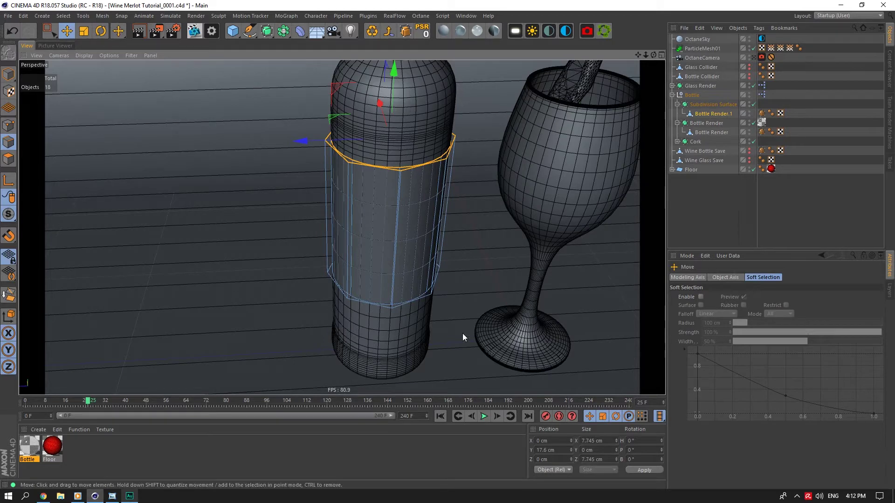
pyautogui.doubleClick(415, 297)
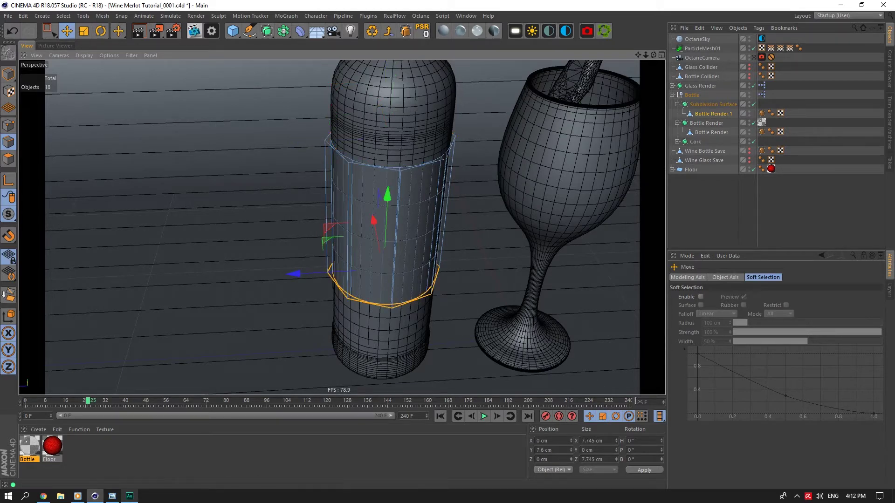
pyautogui.hotkey('ctrl', 's')
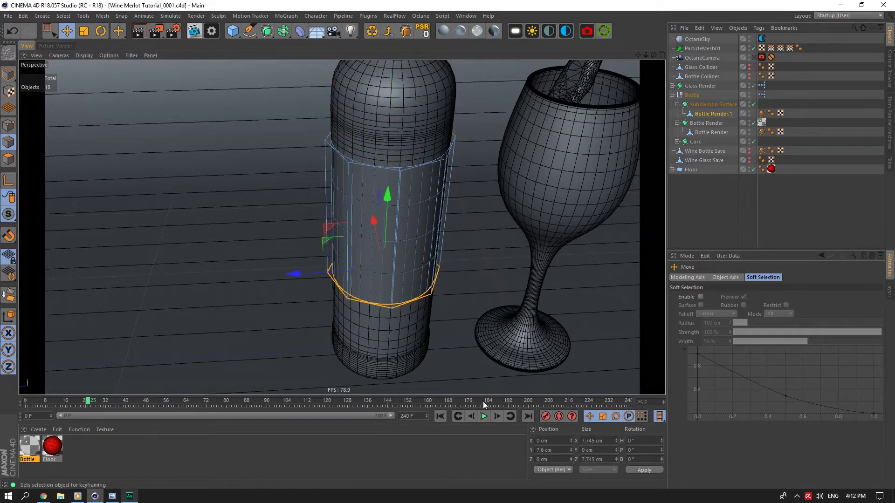
# Step: Launch Photoshop and activate the Move tool
pyautogui.press('super')
pyautogui.click(318, 349)
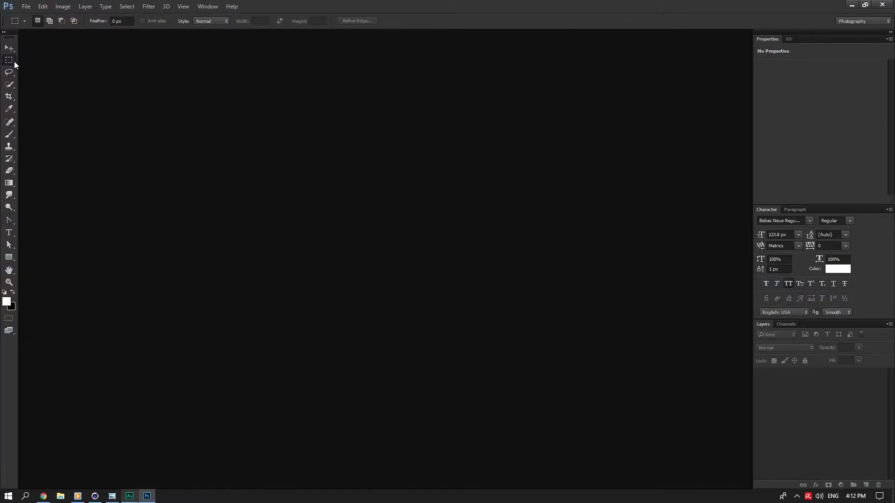
pyautogui.click(9, 49)
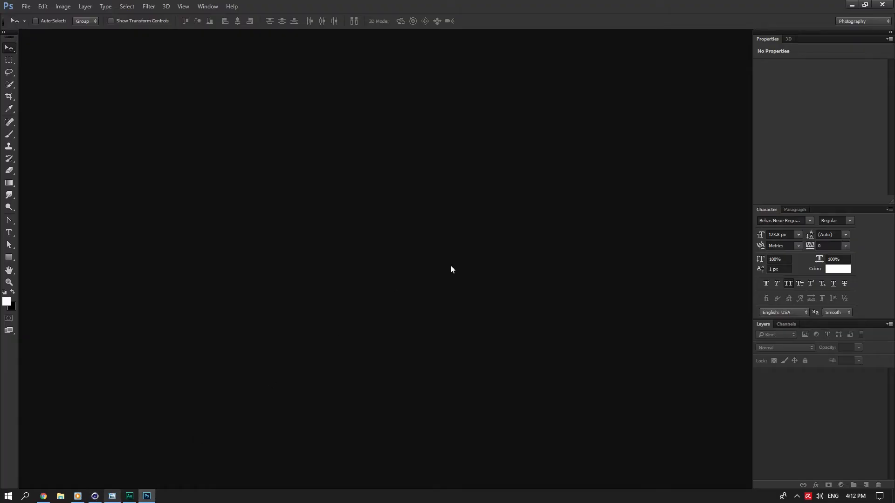
# Step: Copy the edge loop's X size from Cinema 4D and calculate "7.745 cm* pi" with Google in a new Chrome tab
pyautogui.click(95, 497)
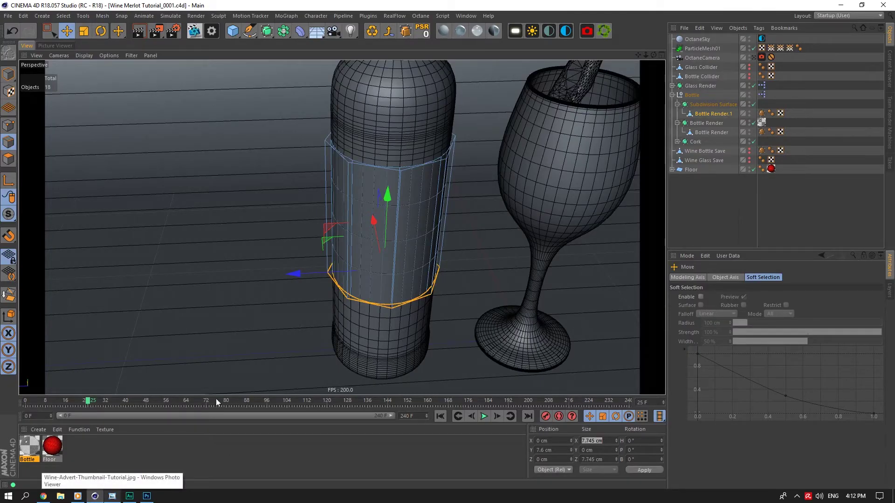
pyautogui.click(44, 496)
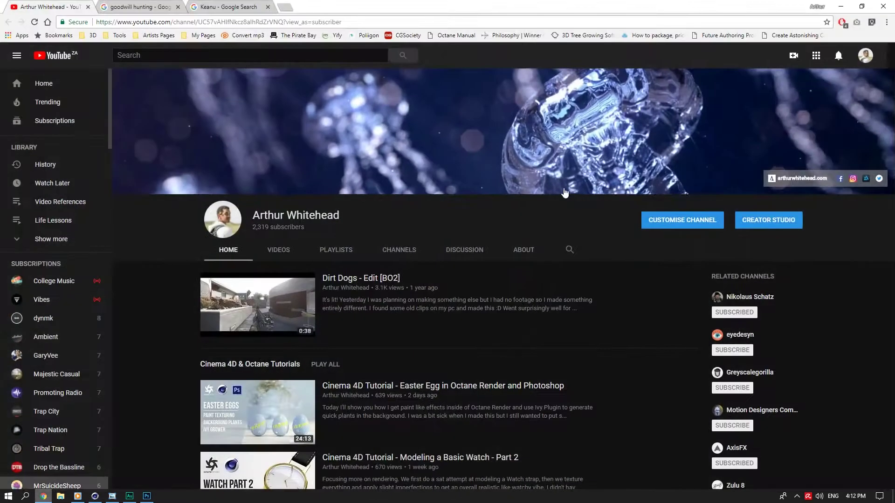
pyautogui.click(286, 7)
pyautogui.write('7.745 cm')
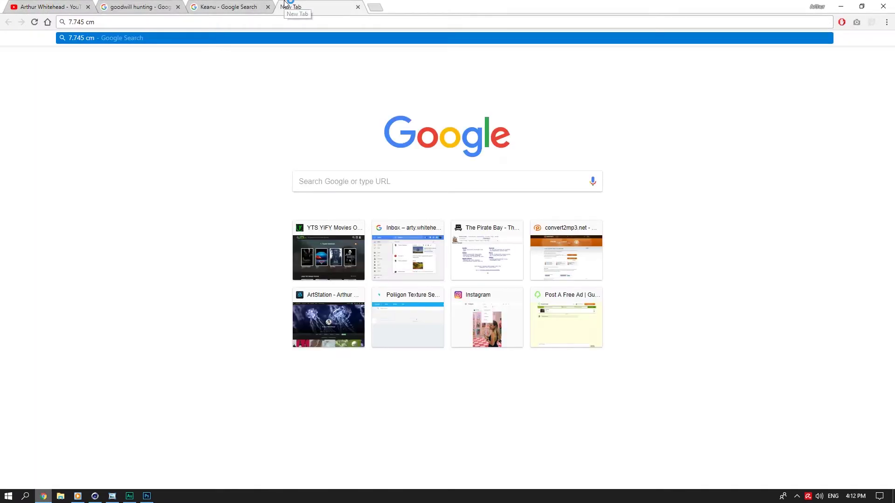
pyautogui.write('* pi')
pyautogui.press('Return')
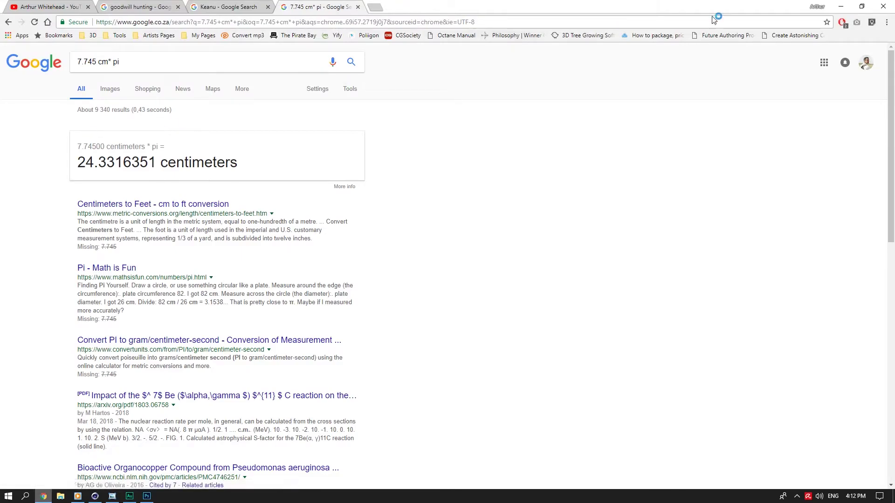
# Step: Switch to Photoshop and start a new document with a width of 24 pixels
pyautogui.click(841, 6)
pyautogui.click(147, 496)
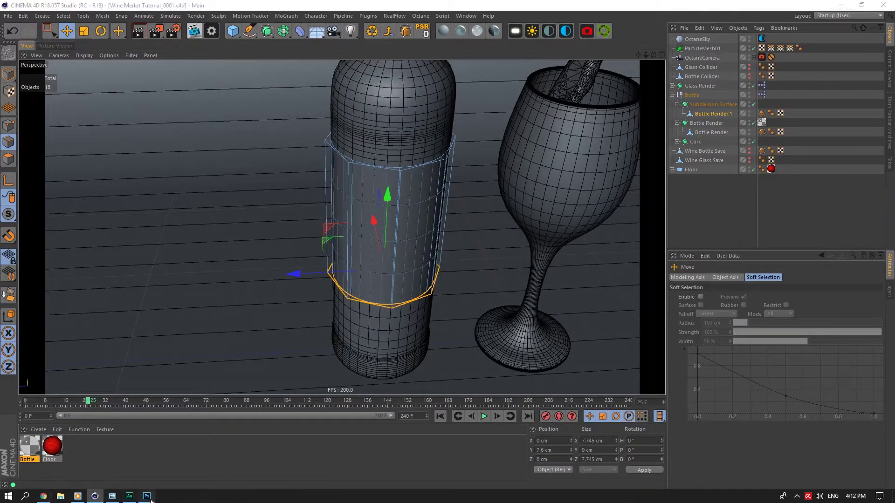
pyautogui.click(26, 6)
pyautogui.click(98, 25)
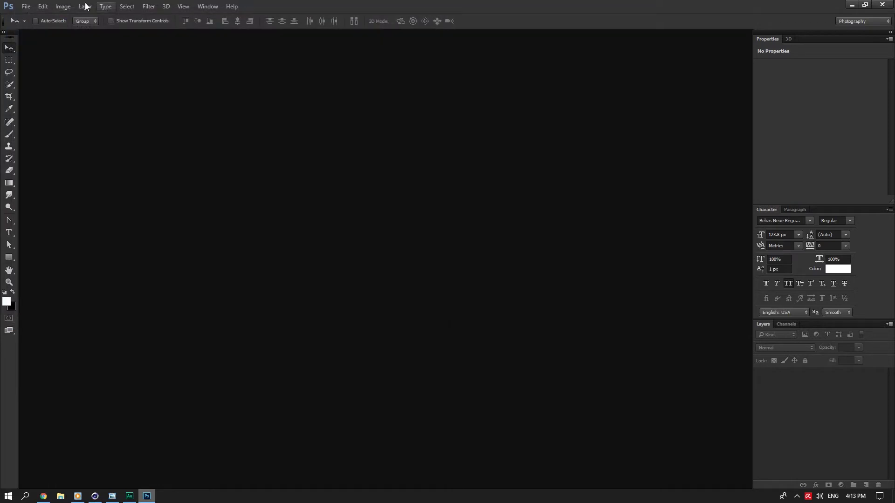
pyautogui.click(26, 7)
pyautogui.click(28, 15)
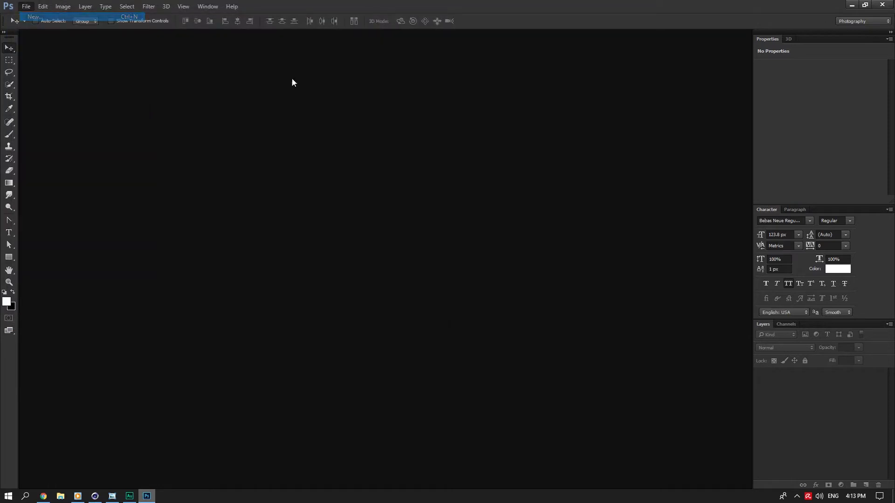
pyautogui.moveTo(602, 296); pyautogui.dragTo(571, 297)
pyautogui.write('24')
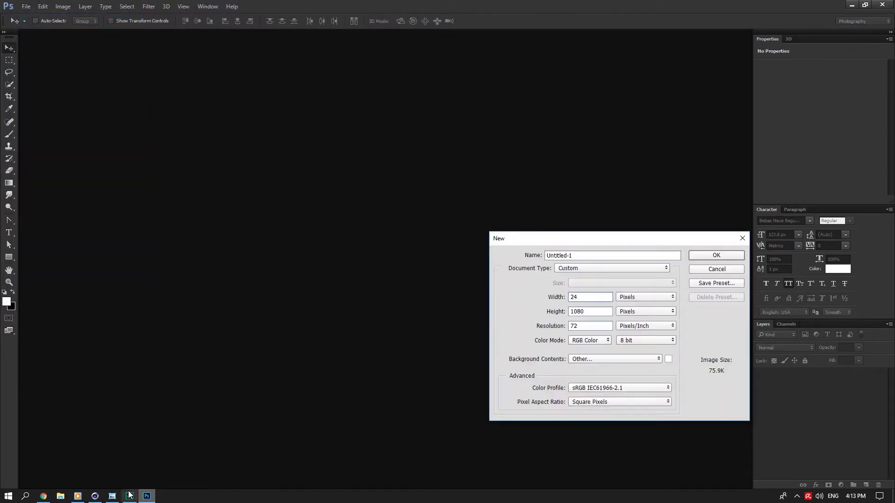
# Step: Return to Cinema 4D and select a vertical edge of the band to check the label's height
pyautogui.click(95, 496)
pyautogui.click(374, 200)
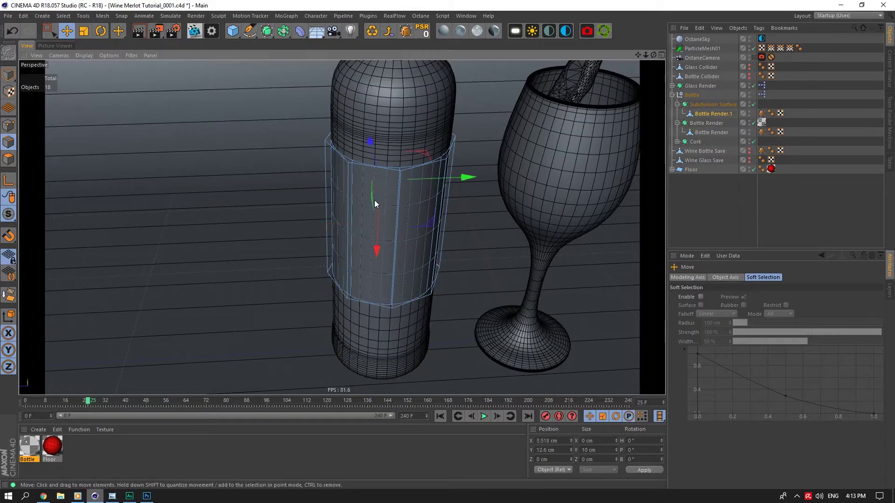
pyautogui.click(330, 201)
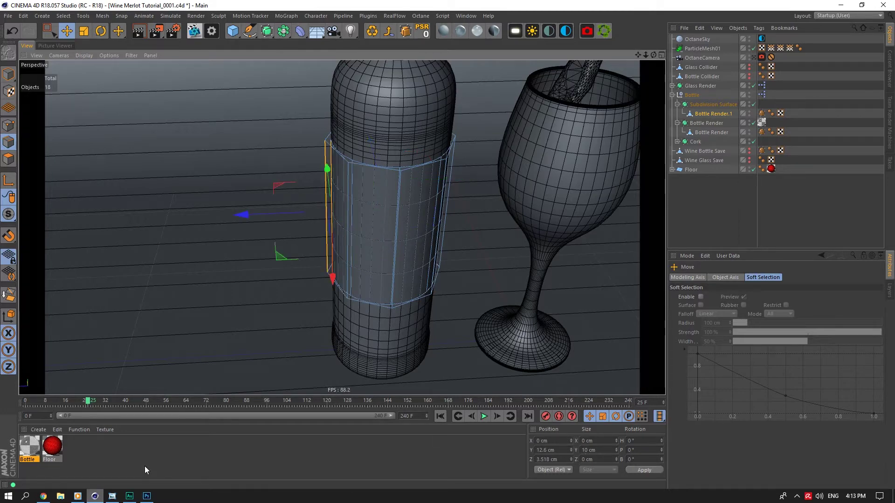
# Step: Go back to Photoshop, set the new document's height to 10 pixels and create it
pyautogui.click(146, 496)
pyautogui.doubleClick(585, 311)
pyautogui.write('10')
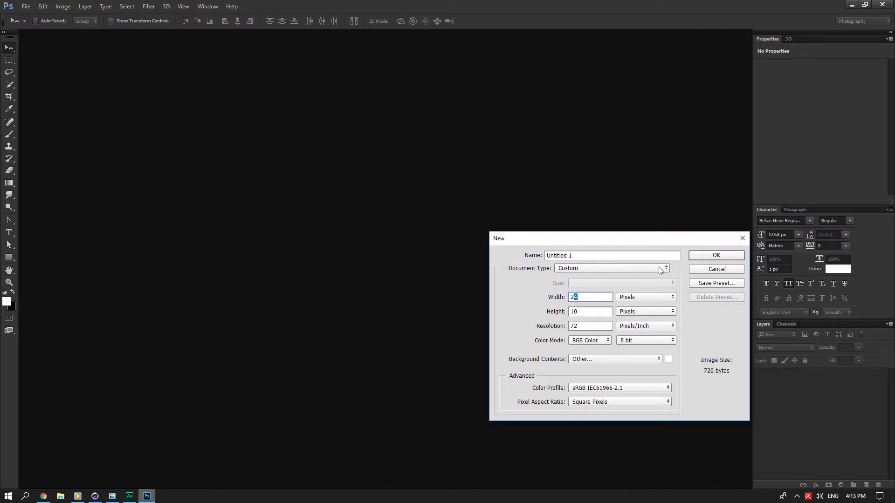
pyautogui.click(716, 255)
# Step: Resize the image proportionally to a width of 2048 pixels and fit the canvas to the screen
pyautogui.click(63, 6)
pyautogui.click(93, 73)
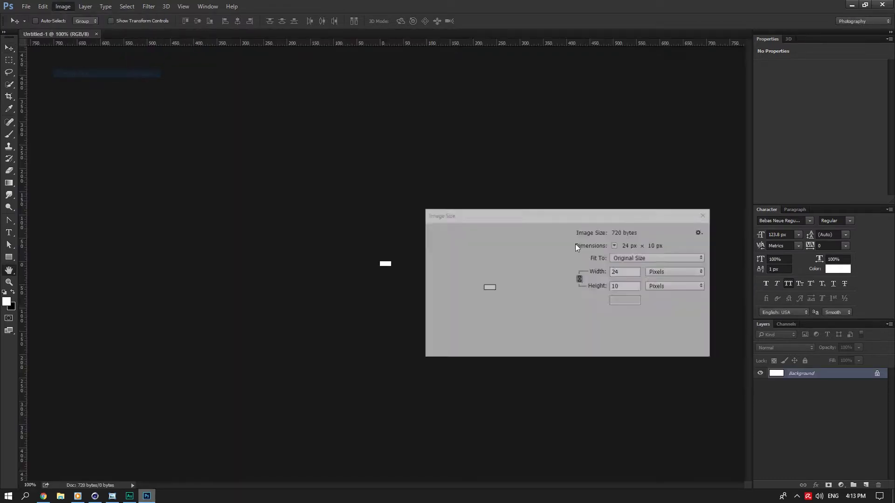
pyautogui.write('204')
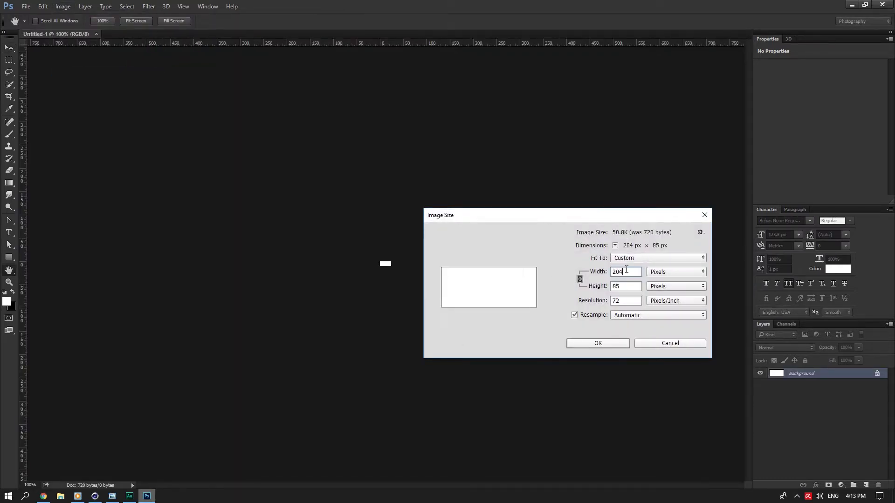
pyautogui.write('0')
pyautogui.click(598, 343)
pyautogui.press('v')
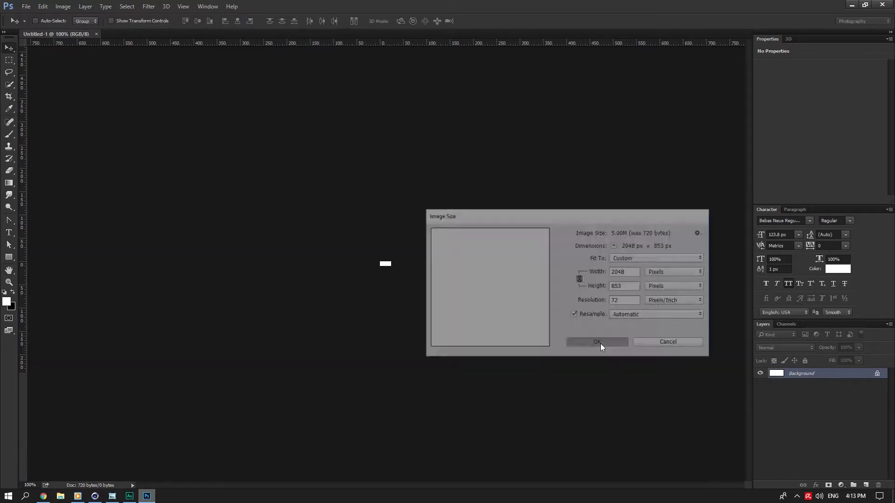
pyautogui.hotkey('ctrl', '0')
pyautogui.keyDown('alt'); pyautogui.scroll(-2, 531, 318); pyautogui.keyUp('alt')
pyautogui.keyDown('alt'); pyautogui.scroll(1, 531, 318); pyautogui.keyUp('alt')
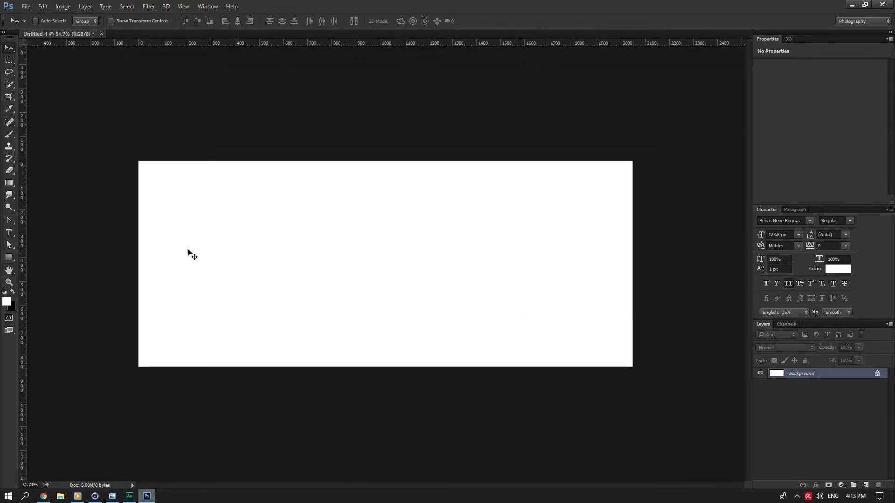
# Step: Draw a white six-sided polygon with rounded corners, about 906 by 832 px, on the blank canvas
pyautogui.click(8, 258)
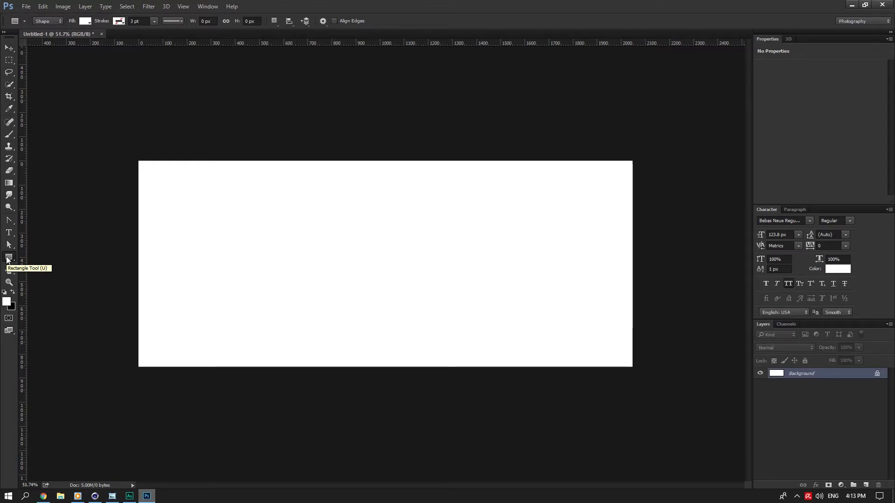
pyautogui.rightClick(7, 260)
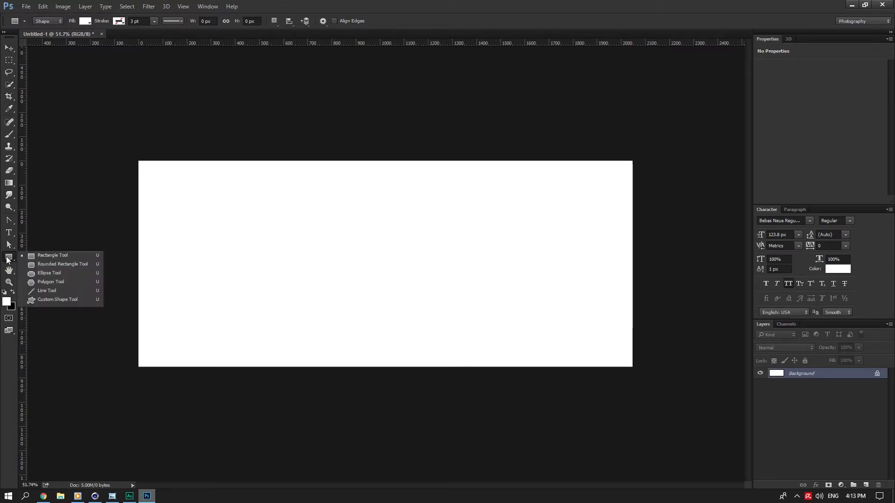
pyautogui.click(35, 282)
pyautogui.moveTo(281, 342); pyautogui.dragTo(397, 385)
# Step: Hide the Background layer and move the hexagon to the middle of the canvas
pyautogui.click(9, 47)
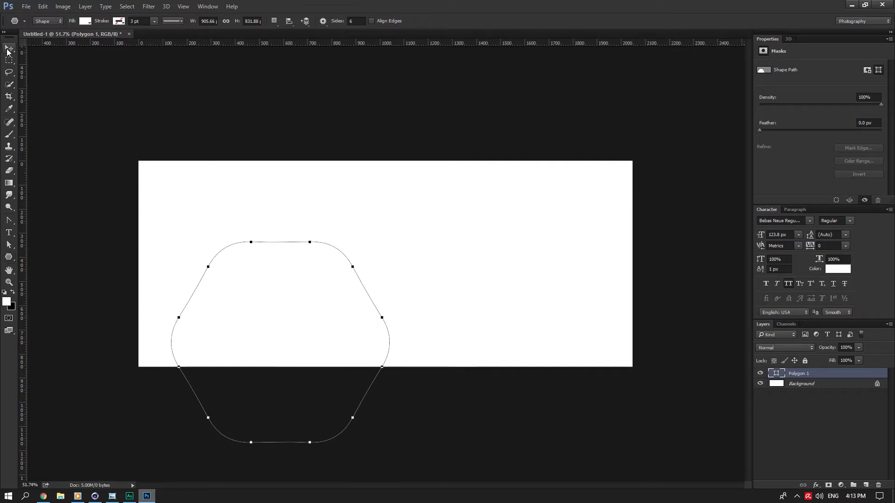
pyautogui.click(760, 384)
pyautogui.moveTo(293, 280); pyautogui.dragTo(397, 202)
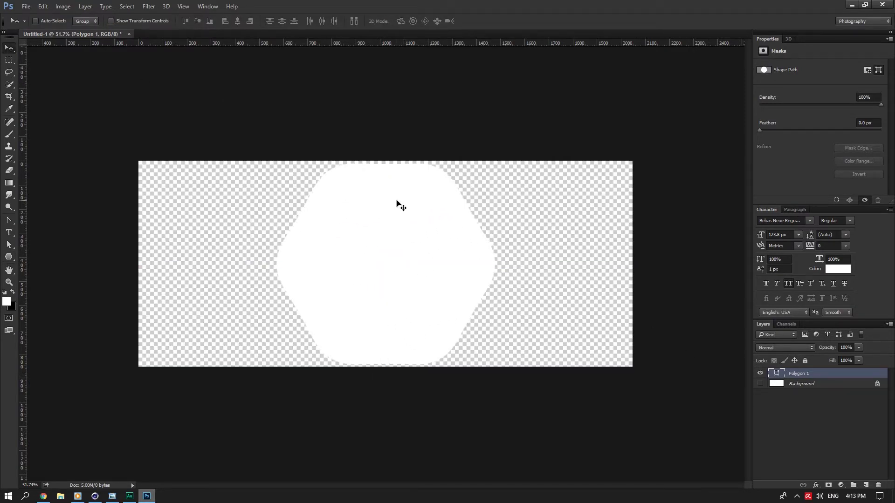
# Step: Rotate the hexagon so that one corner points straight up, and align its centre with the Background layer
pyautogui.press('ctrl')
pyautogui.hotkey('ctrl', 't')
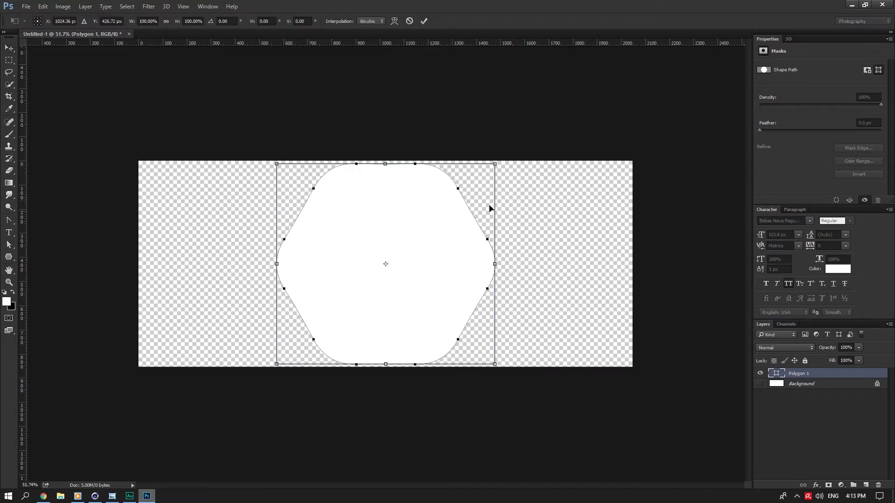
pyautogui.keyDown('shift'); pyautogui.moveTo(507, 157); pyautogui.dragTo(472, 336); pyautogui.keyUp('shift')
pyautogui.press('Return')
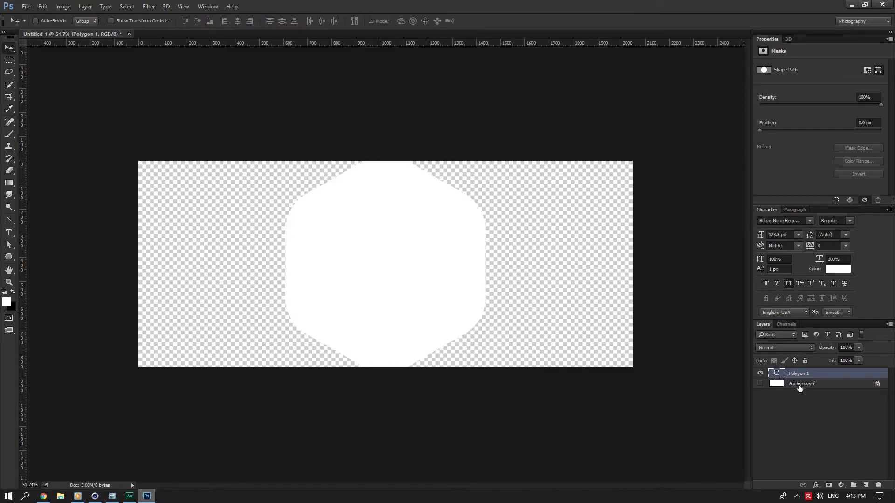
pyautogui.keyDown('ctrl'); pyautogui.click(800, 385); pyautogui.keyUp('ctrl')
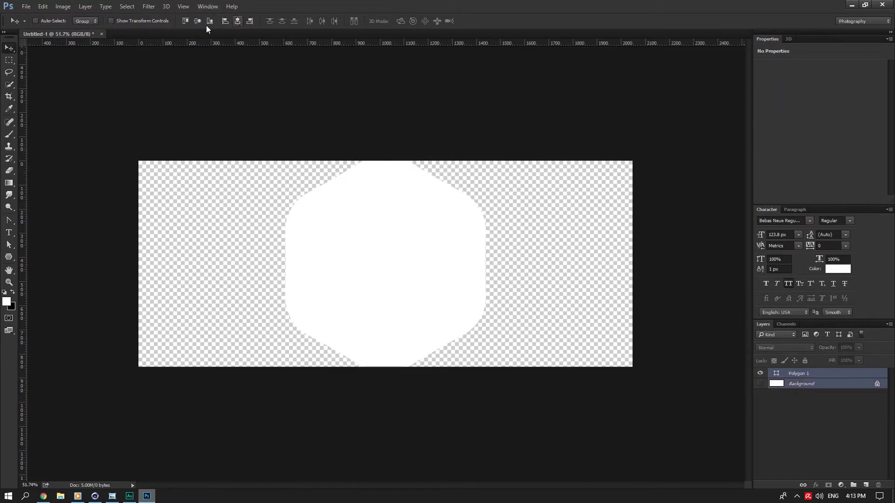
pyautogui.click(795, 372)
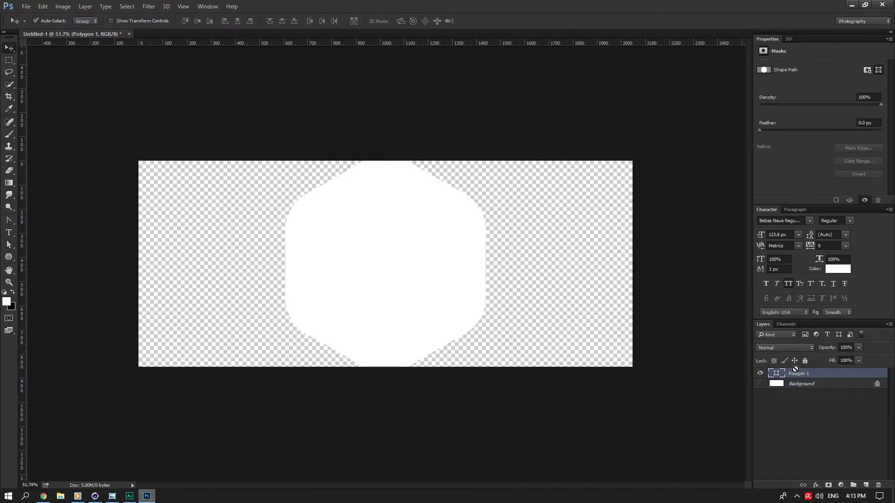
# Step: Scale the hexagon proportionally about its centre so its upper and lower corners just fit inside the canvas
pyautogui.hotkey('ctrl', 't')
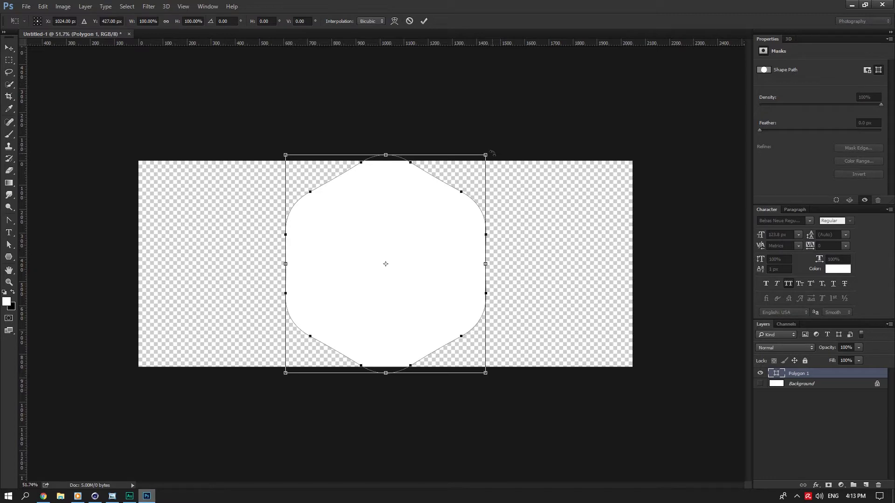
pyautogui.keyDown('alt'); pyautogui.keyDown('shift'); pyautogui.moveTo(488, 150); pyautogui.dragTo(480, 160); pyautogui.keyUp('shift'); pyautogui.keyUp('alt')
pyautogui.keyDown('alt'); pyautogui.scroll(5, 475, 153); pyautogui.keyUp('alt')
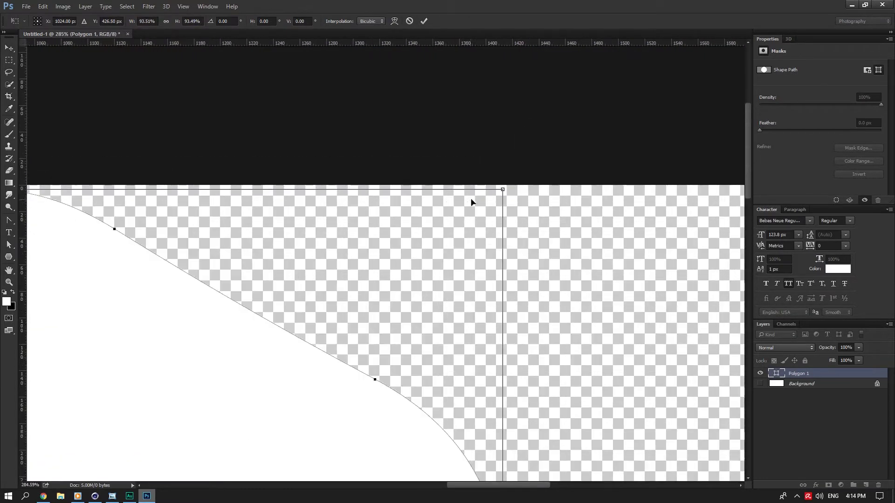
pyautogui.keyDown('alt'); pyautogui.keyDown('shift'); pyautogui.moveTo(502, 189); pyautogui.dragTo(524, 175); pyautogui.keyUp('shift'); pyautogui.keyUp('alt')
pyautogui.keyDown('alt'); pyautogui.scroll(-4, 498, 191); pyautogui.keyUp('alt')
pyautogui.keyDown('alt'); pyautogui.scroll(2, 499, 190); pyautogui.keyUp('alt')
pyautogui.press('Return')
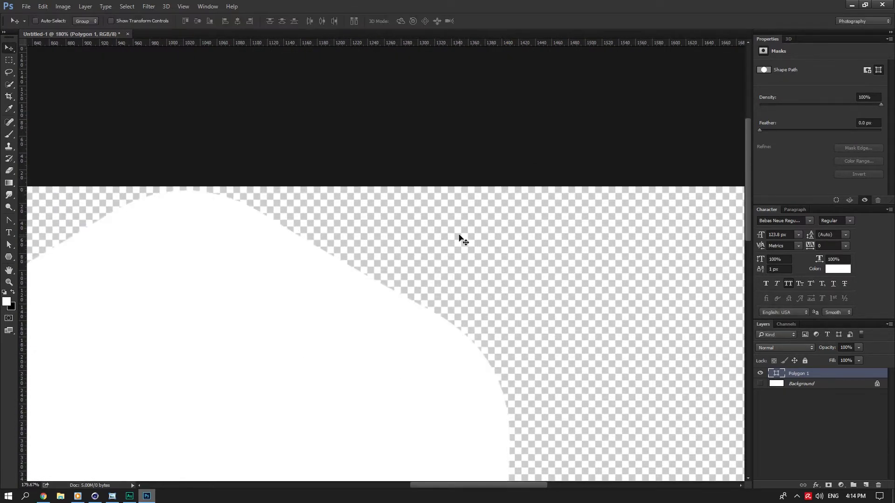
pyautogui.keyDown('alt'); pyautogui.scroll(-4, 459, 235); pyautogui.keyUp('alt')
pyautogui.keyDown('alt'); pyautogui.scroll(1, 391, 345); pyautogui.keyUp('alt')
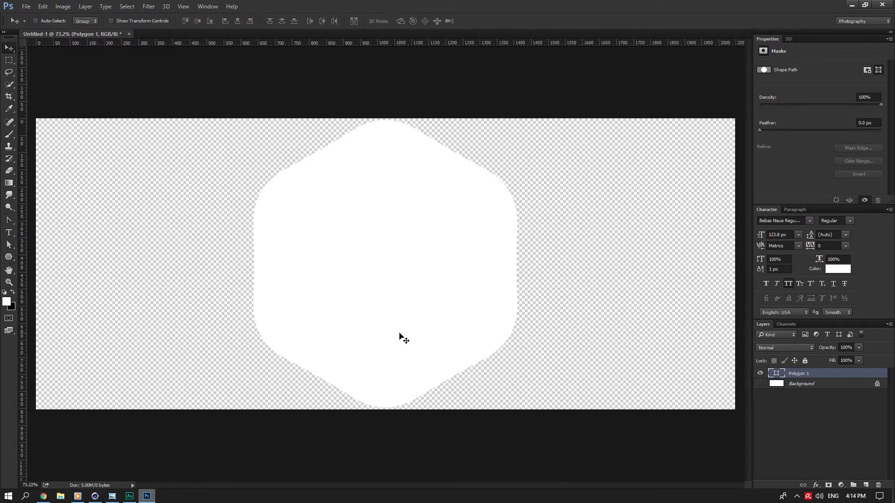
# Step: Duplicate the hexagon layer and scale the copy down slightly about its centre
pyautogui.hotkey('ctrl', 'j')
pyautogui.hotkey('ctrl', 't')
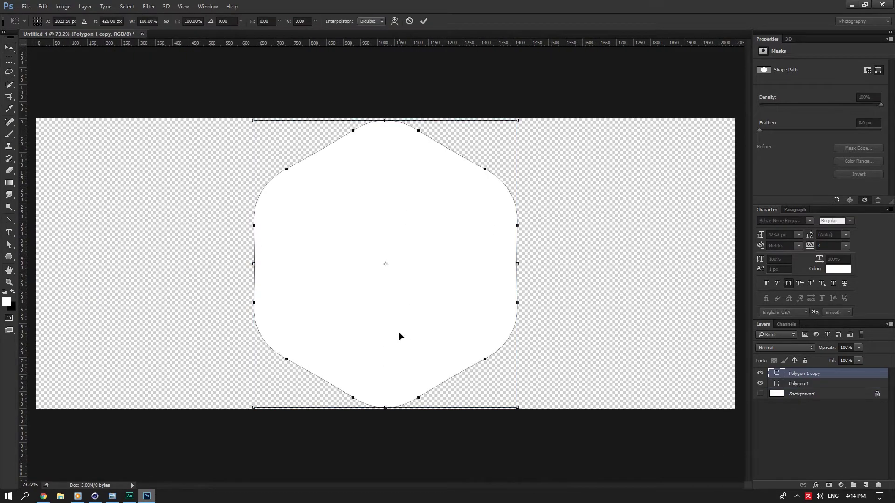
pyautogui.keyDown('alt'); pyautogui.keyDown('shift'); pyautogui.moveTo(519, 119); pyautogui.dragTo(503, 132); pyautogui.keyUp('shift'); pyautogui.keyUp('alt')
pyautogui.press('Return')
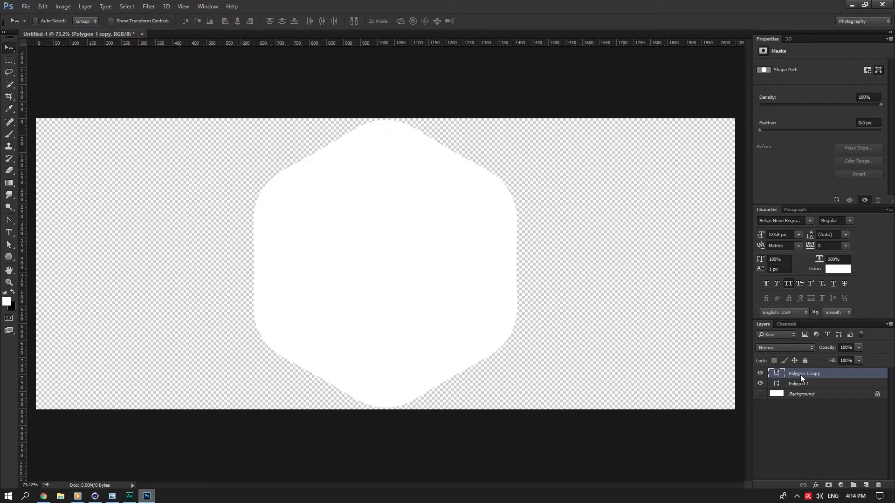
# Step: Add an inside Stroke layer effect to the smaller hexagon and reduce its thickness
pyautogui.rightClick(795, 375)
pyautogui.click(698, 71)
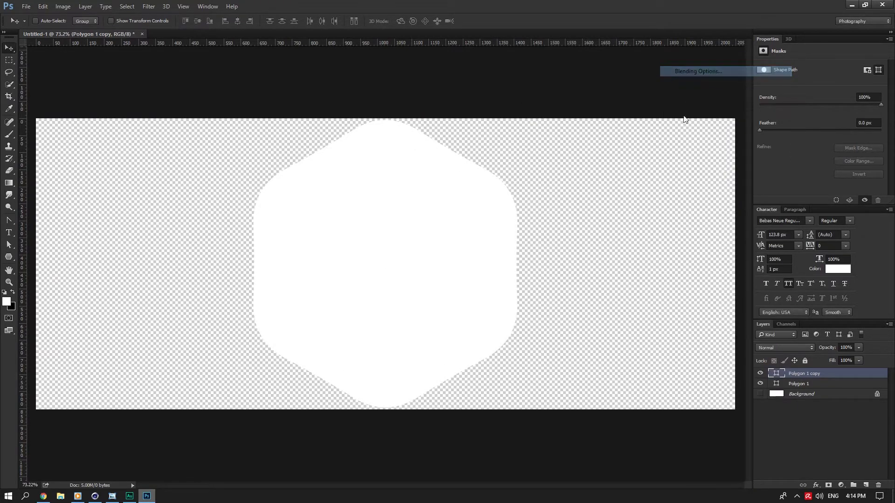
pyautogui.click(516, 219)
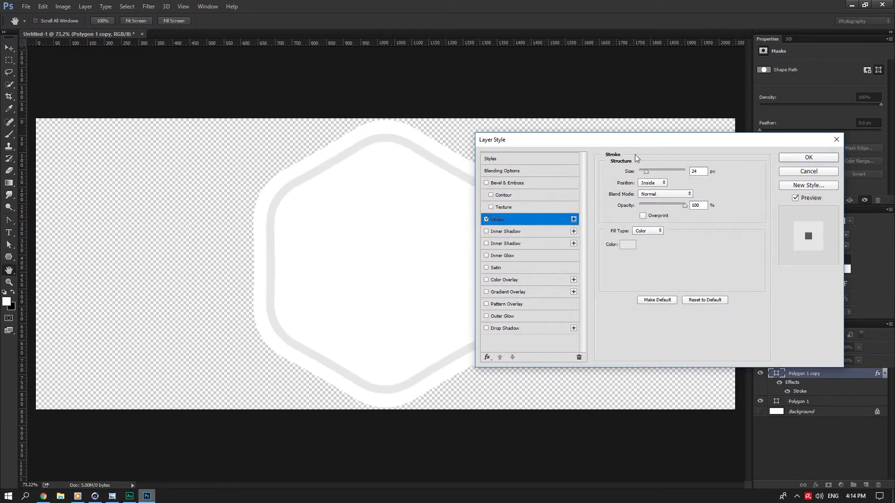
pyautogui.scroll(-9, 703, 171)
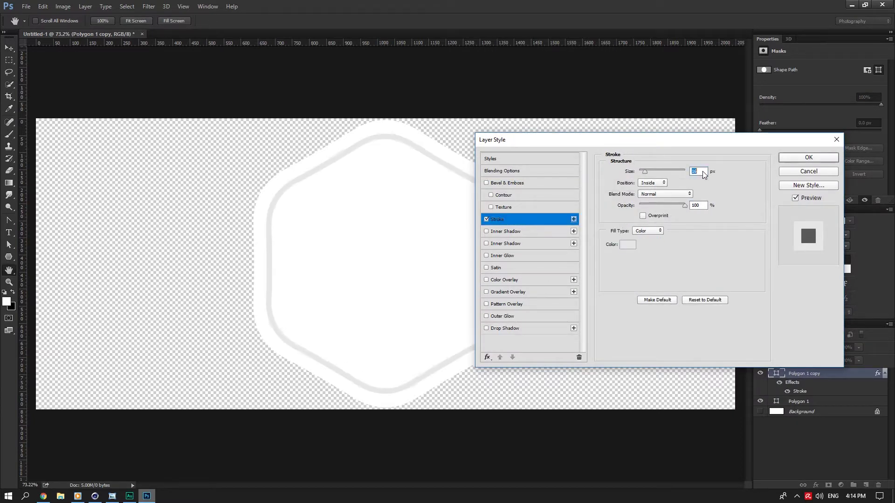
# Step: Switch to Chrome and search the web for "gold color hex" in a new tab
pyautogui.click(44, 496)
pyautogui.click(375, 7)
pyautogui.write('gold')
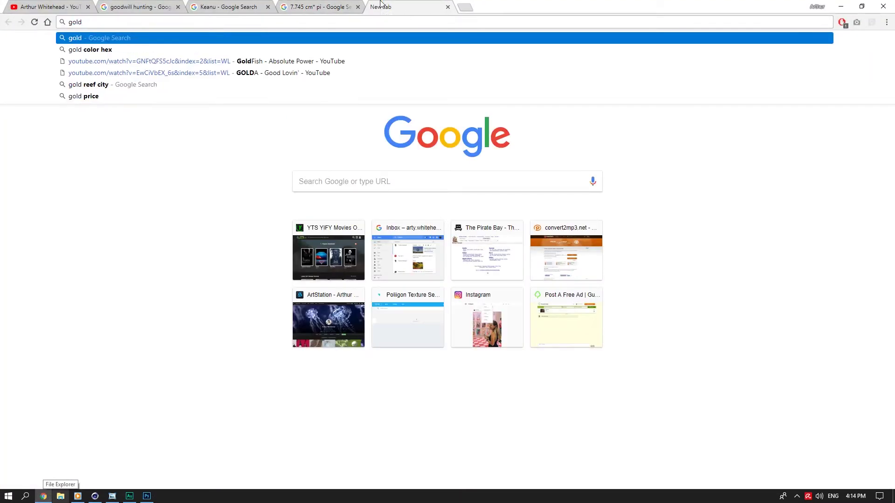
pyautogui.write(' .')
pyautogui.press('Return')
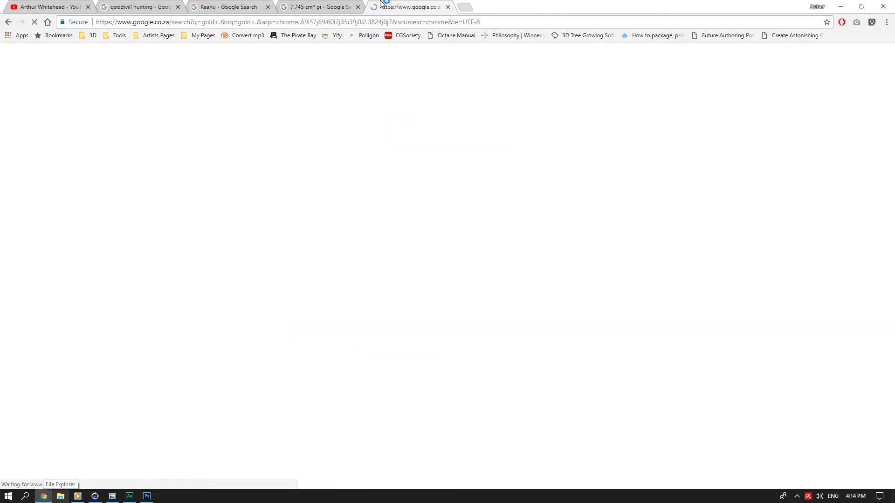
pyautogui.click(204, 22)
pyautogui.write('gold co')
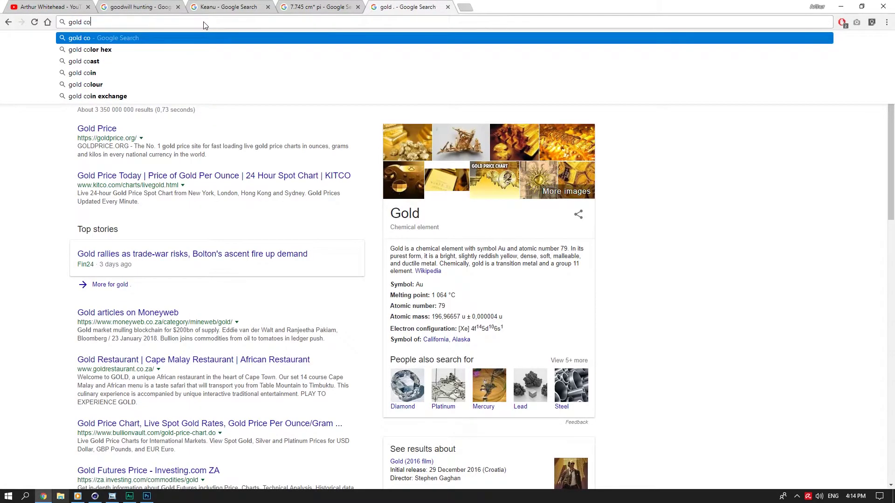
pyautogui.press('Down')
pyautogui.press('Return')
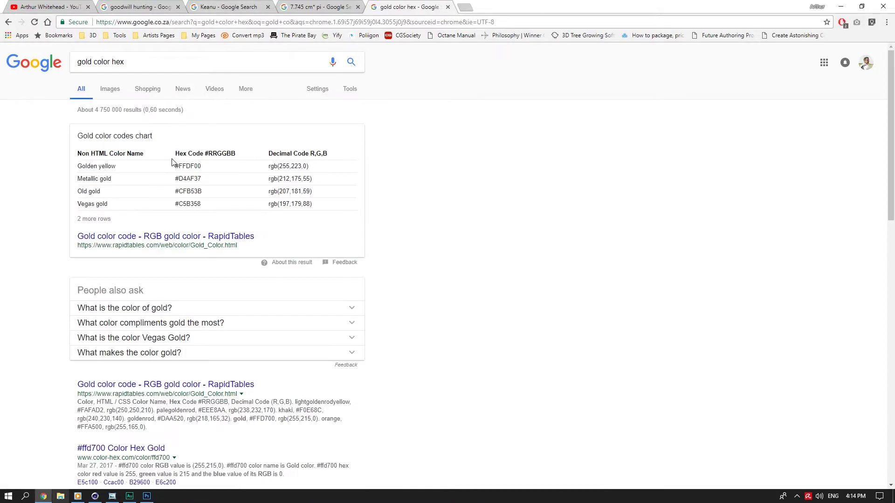
# Step: Copy the Metallic gold hex code D4AF37, return to Photoshop and apply it as the stroke color
pyautogui.doubleClick(186, 180)
pyautogui.hotkey('ctrl', 'c')
pyautogui.click(841, 7)
pyautogui.click(628, 244)
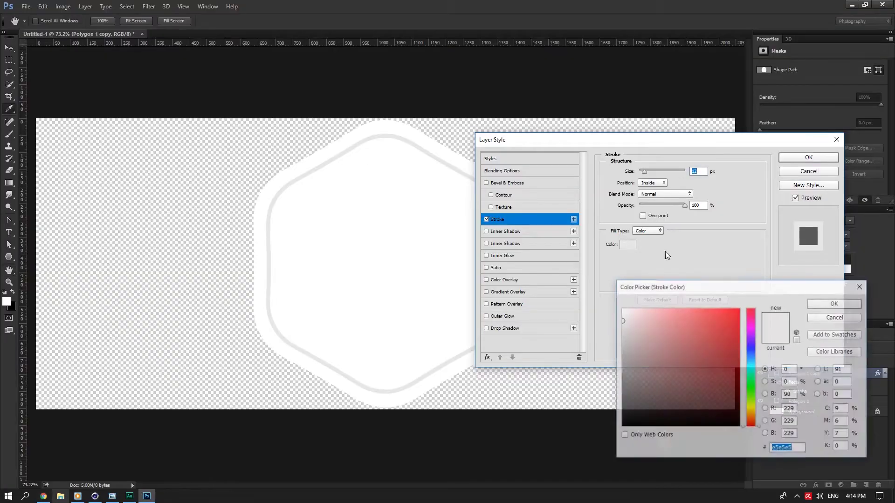
pyautogui.hotkey('ctrl', 'v')
pyautogui.click(825, 304)
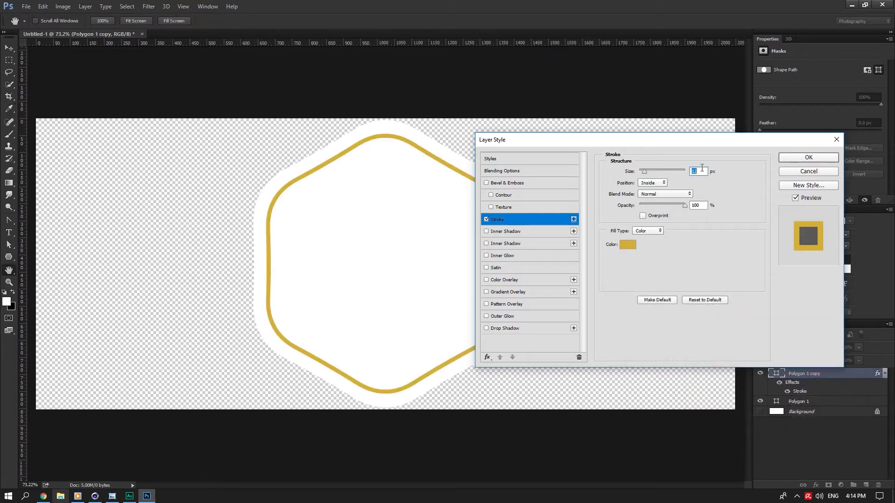
# Step: Set the stroke size to 4 px and apply the layer style
pyautogui.doubleClick(702, 171)
pyautogui.write('5')
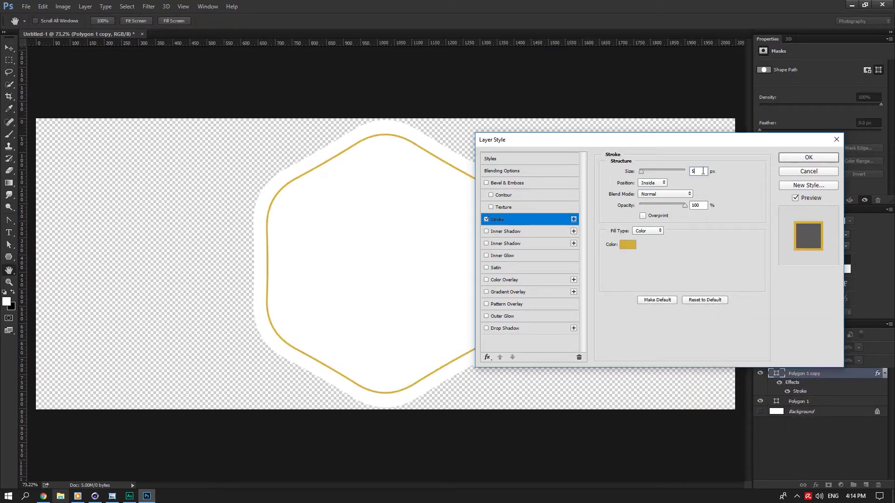
pyautogui.press('Down')
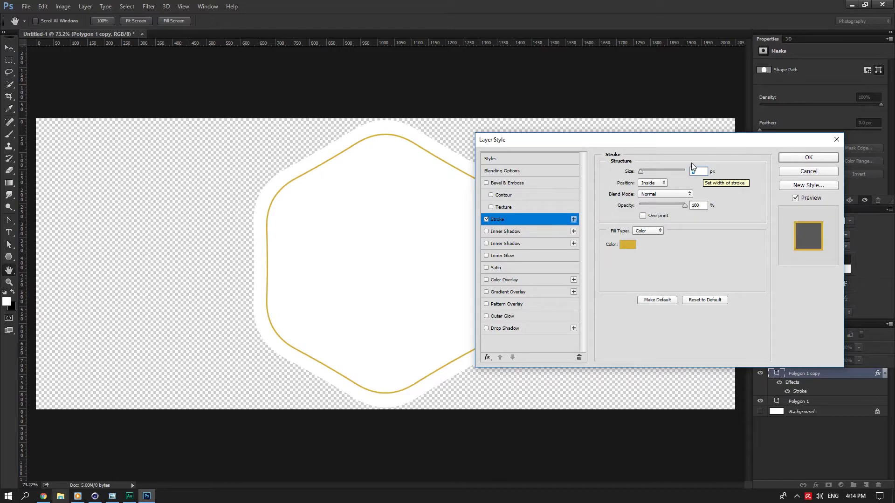
pyautogui.click(809, 158)
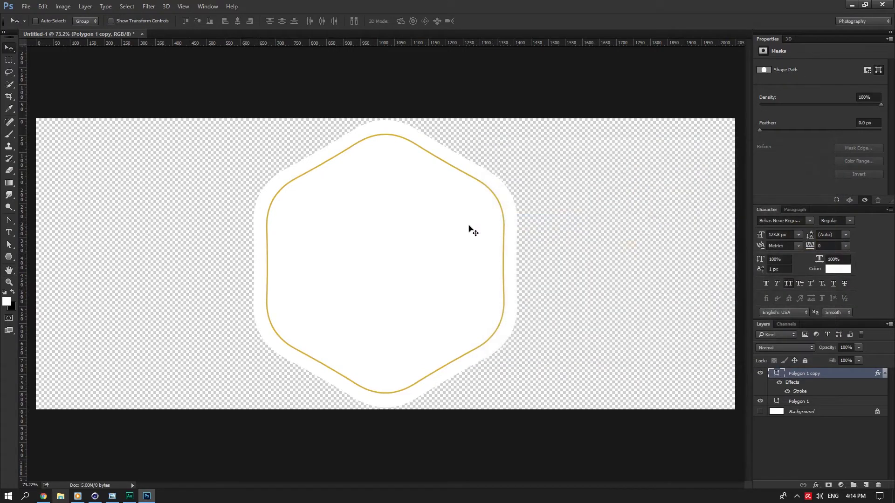
# Step: Save the label to the Desktop as a Photoshop file named Wine Merlot Tutorial, checking the Cinema 4D scene for the name
pyautogui.hotkey('ctrl', 's')
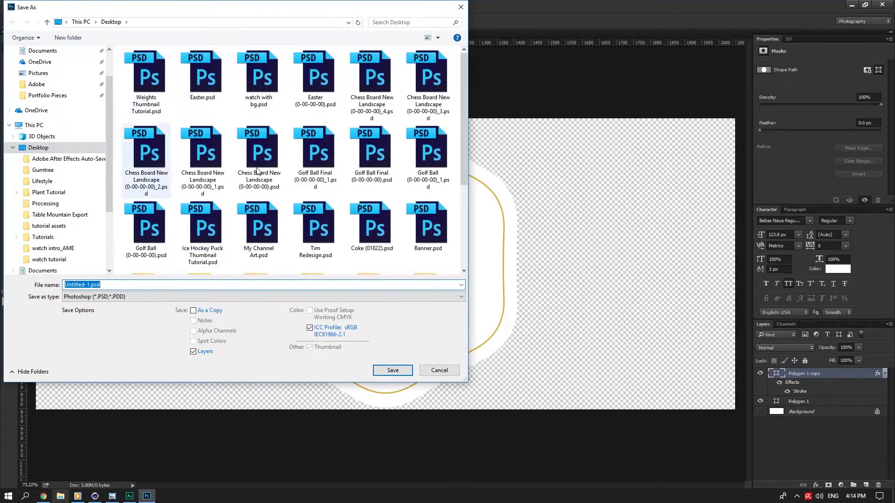
pyautogui.write('Merlot')
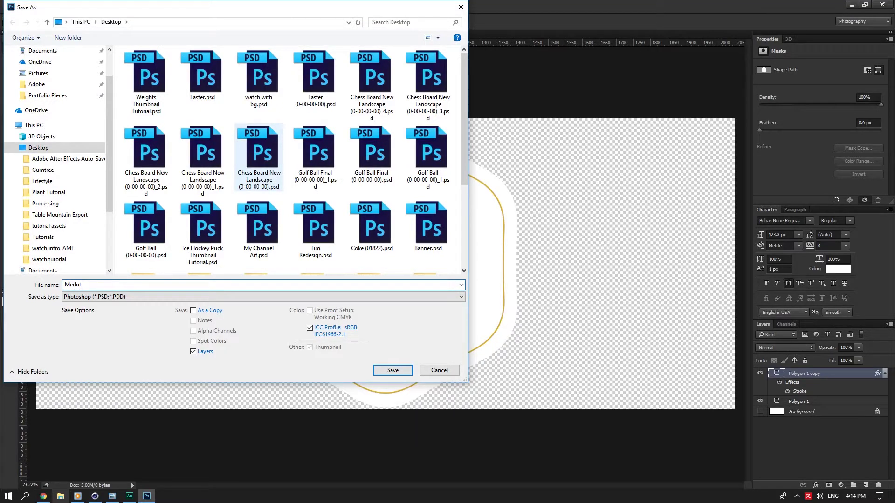
pyautogui.click(93, 499)
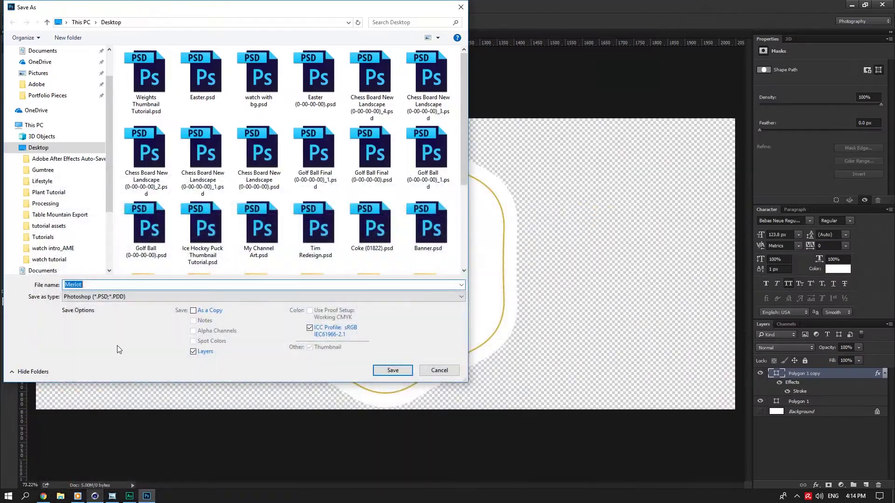
pyautogui.write('Wine M')
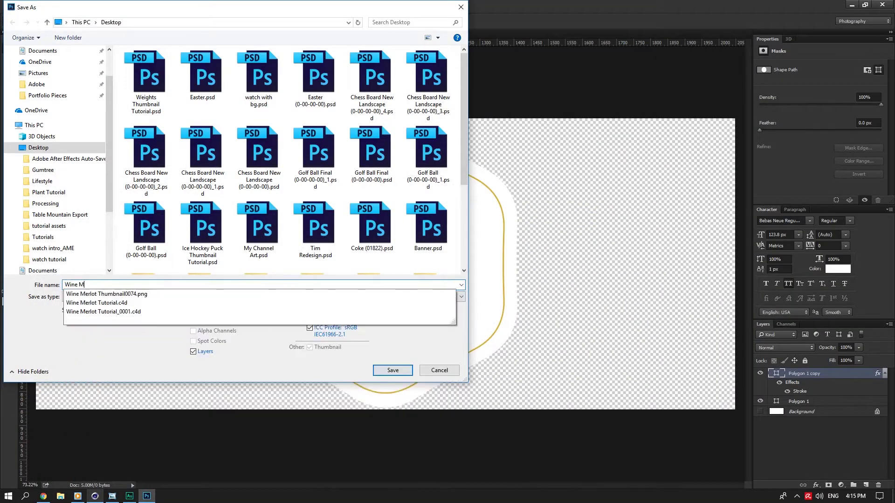
pyautogui.write('erlot Tutorial')
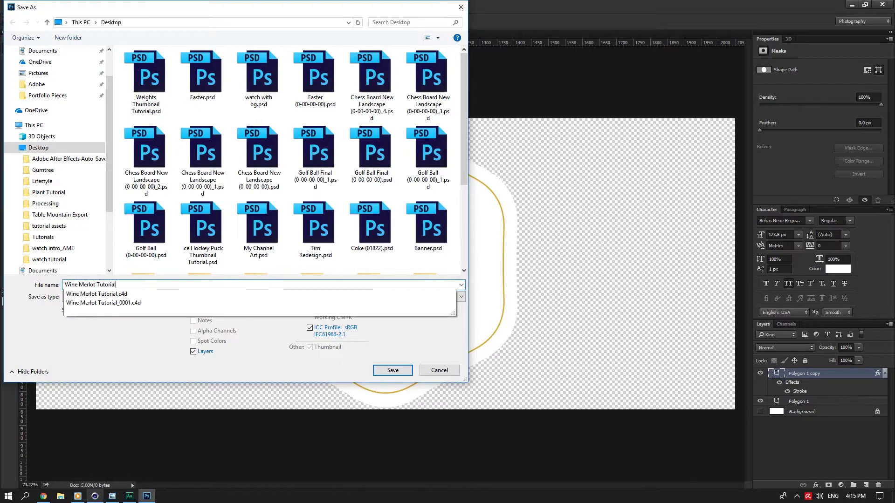
pyautogui.press('Return')
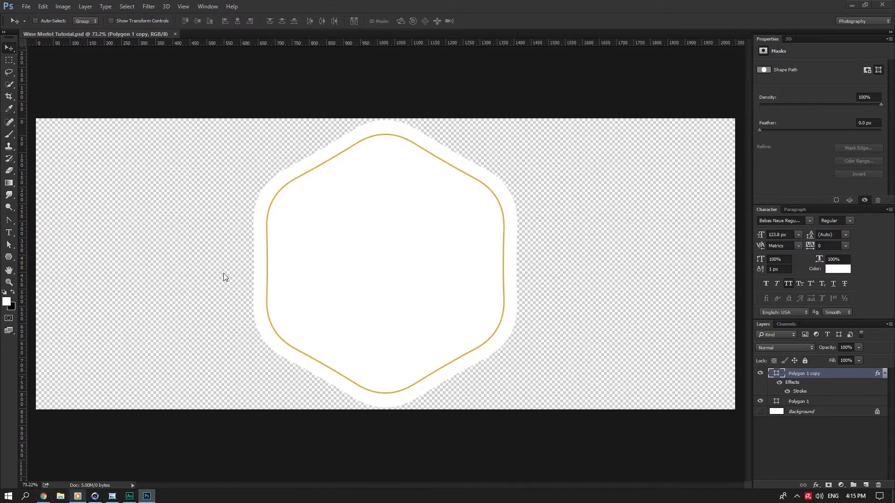
# Step: Open the reference label Merlot Wine Graphic.psd from the Merlot Wine folder under Documents, Work, Production
pyautogui.click(60, 497)
pyautogui.click(856, 6)
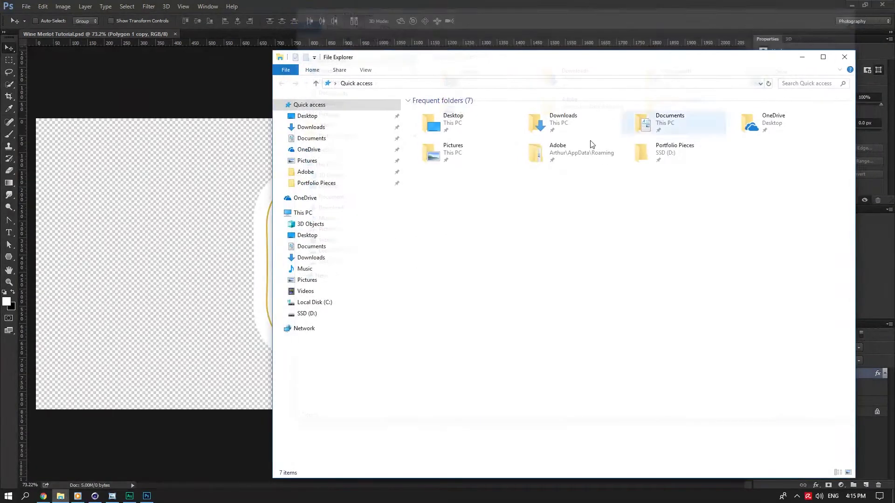
pyautogui.click(306, 314)
pyautogui.doubleClick(589, 193)
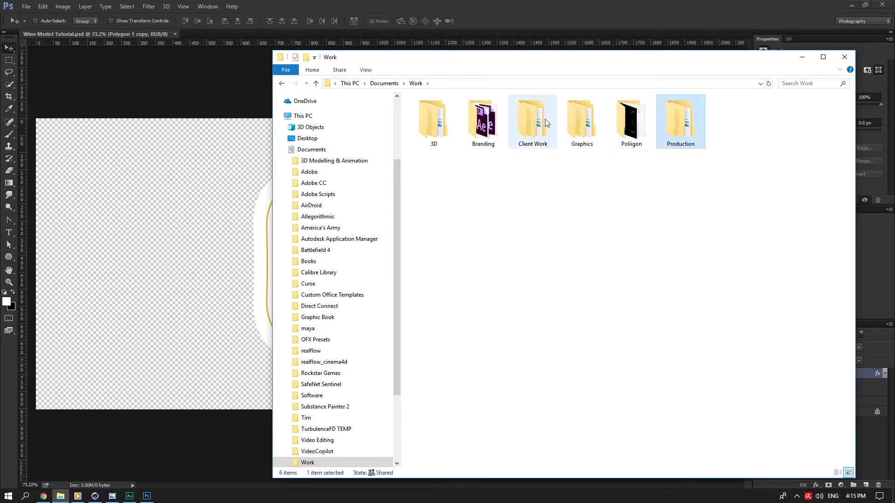
pyautogui.doubleClick(533, 124)
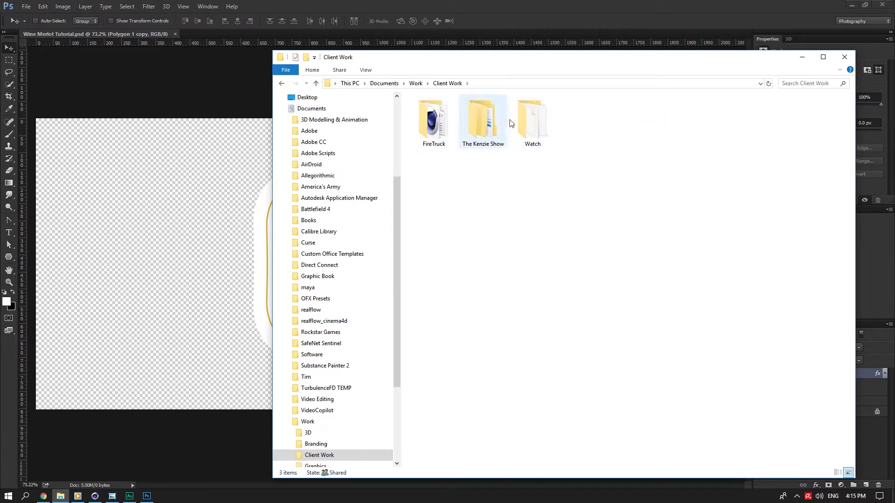
pyautogui.click(282, 85)
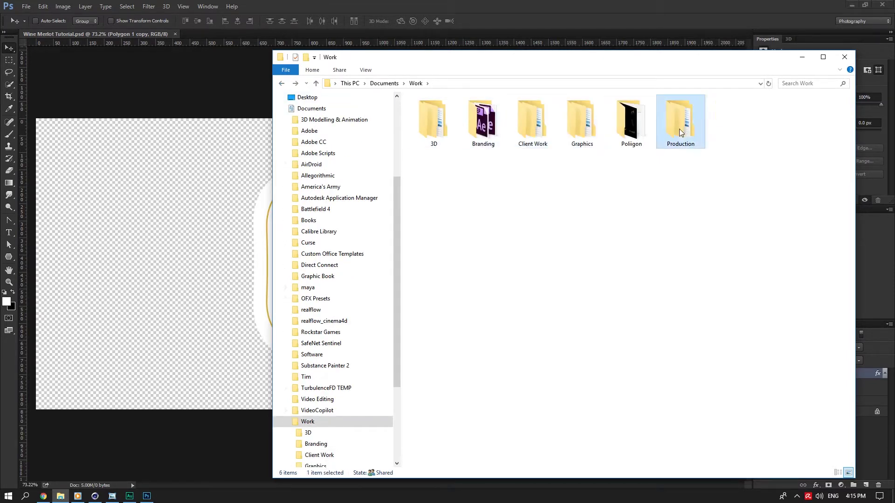
pyautogui.doubleClick(680, 122)
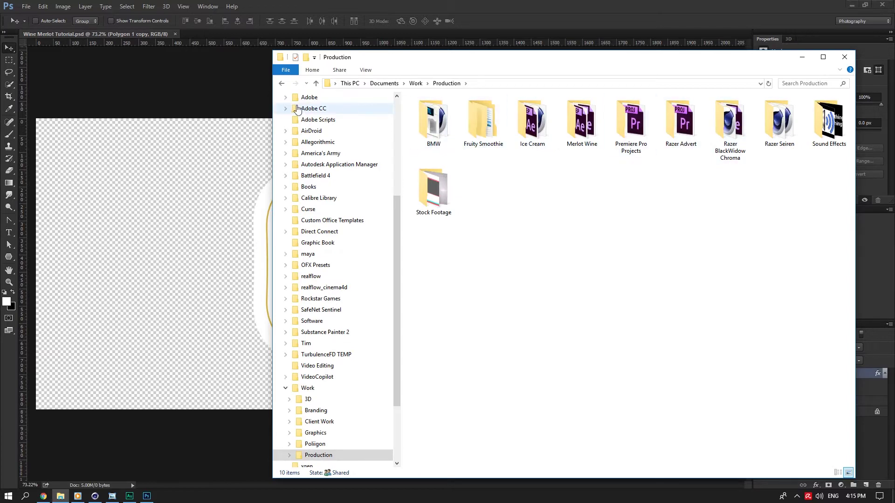
pyautogui.click(584, 131)
pyautogui.doubleClick(585, 134)
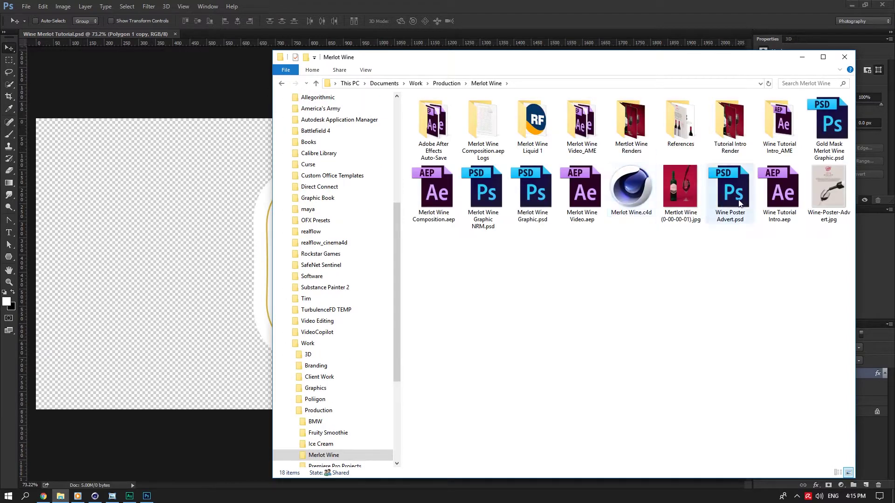
pyautogui.doubleClick(549, 193)
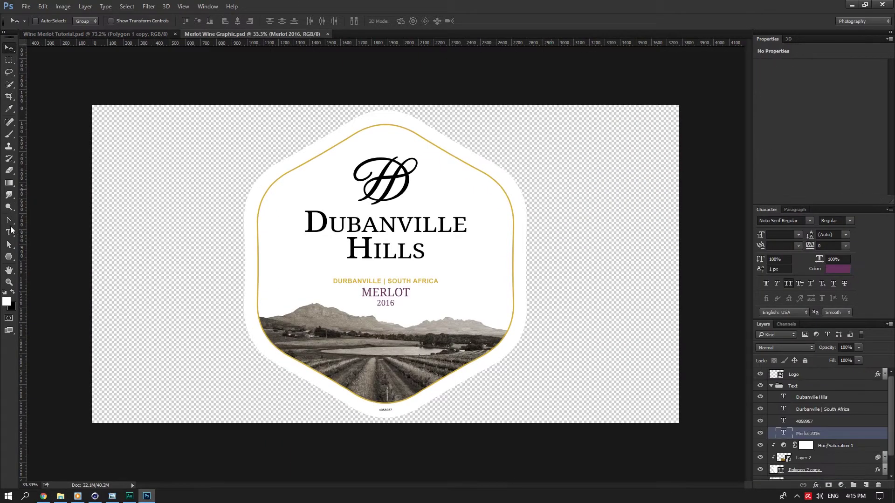
# Step: Inspect the type settings of the reference label's Dubanville Hills title and return to the Wine Merlot Tutorial document
pyautogui.click(8, 232)
pyautogui.click(385, 222)
pyautogui.doubleClick(385, 222)
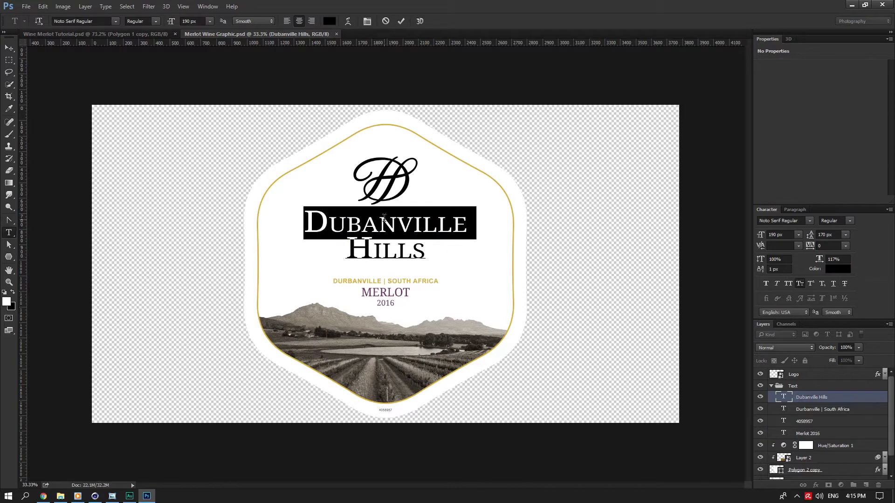
pyautogui.hotkey('ctrl', 'a')
pyautogui.click(807, 397)
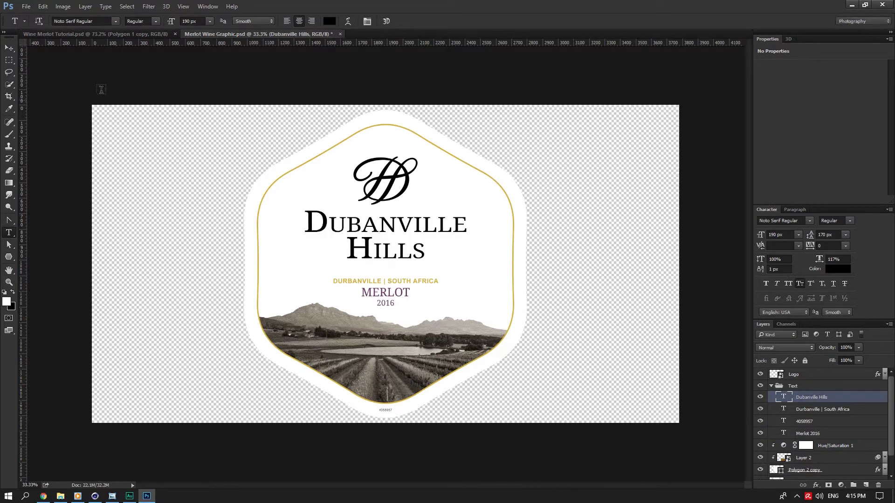
pyautogui.click(96, 35)
pyautogui.click(344, 199)
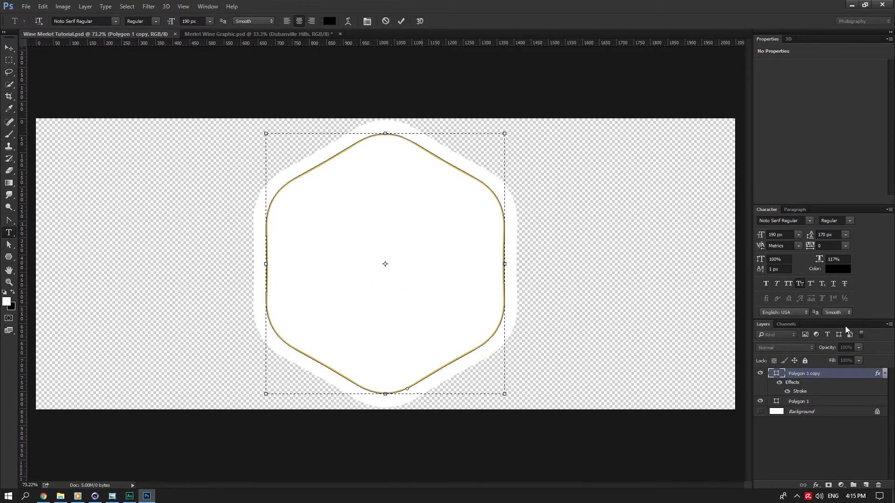
pyautogui.click(839, 392)
pyautogui.click(829, 376)
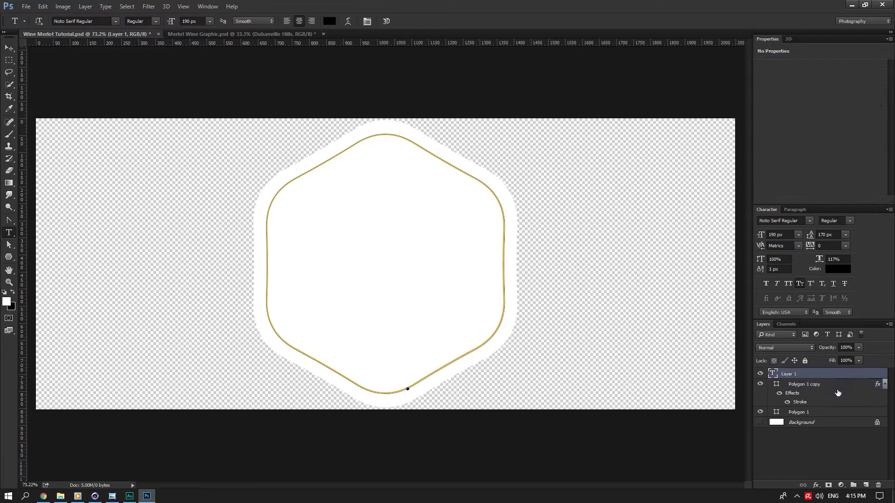
pyautogui.click(878, 485)
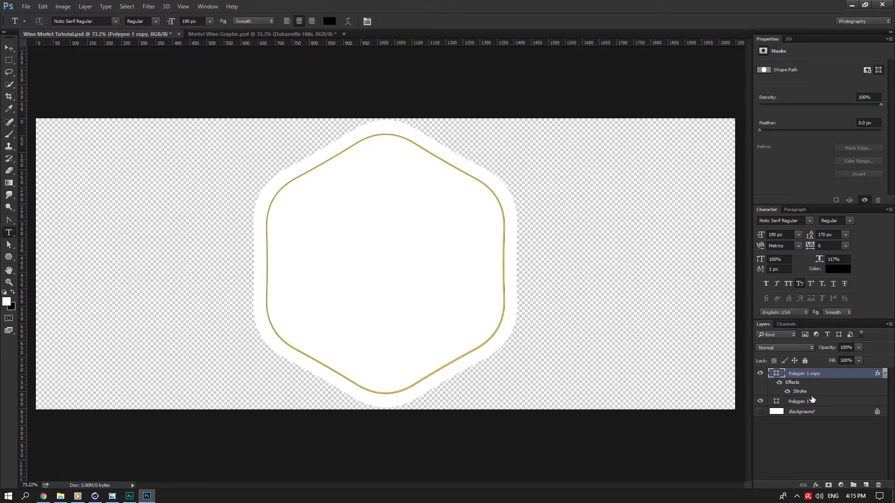
# Step: Add the two-line centered title "Durbanville Hills" at the hexagon's edge in black Noto Serif Regular, 190 px, small caps
pyautogui.click(828, 410)
pyautogui.click(517, 214)
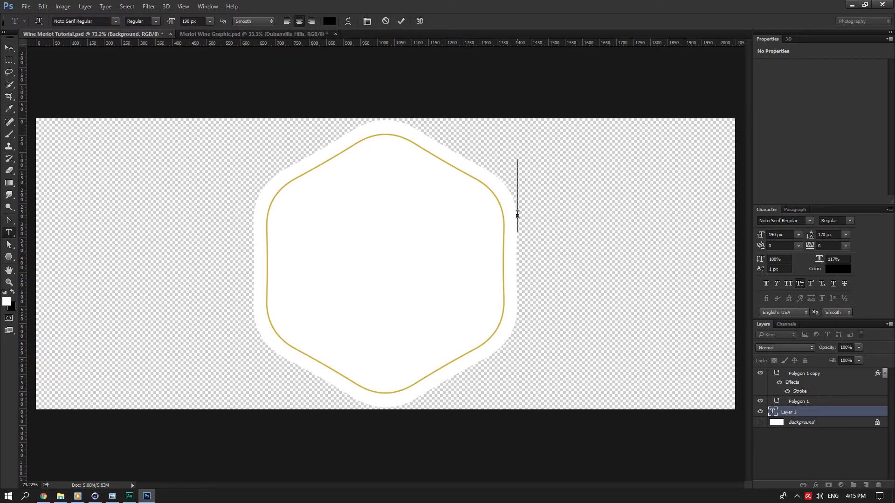
pyautogui.write('URBA')
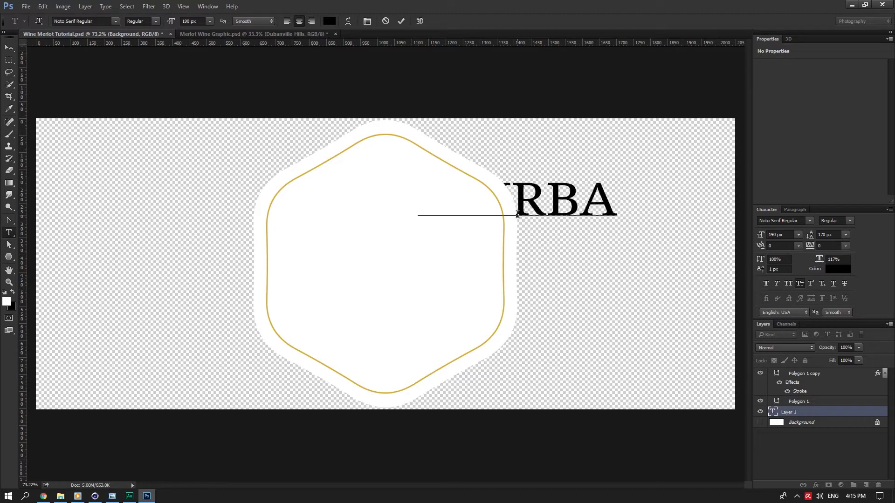
pyautogui.write('NVILE')
pyautogui.press('BackSpace')
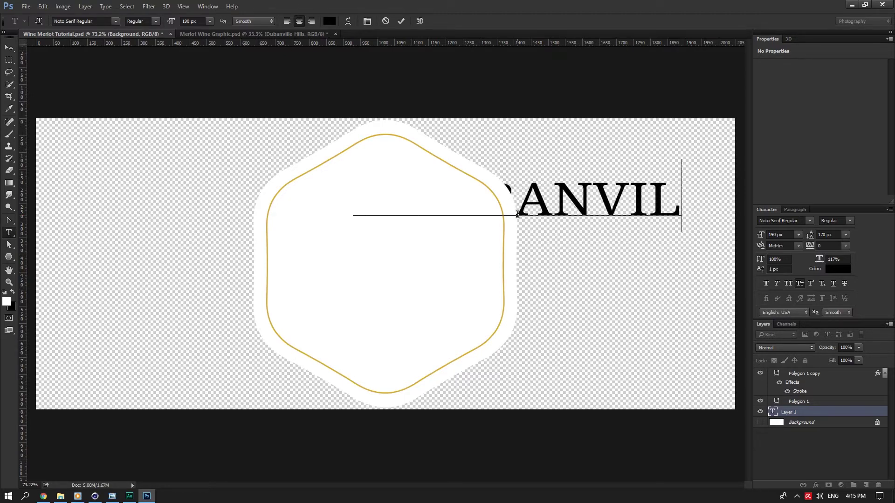
pyautogui.write('E')
pyautogui.press('BackSpace')
pyautogui.press('BackSpace')
pyautogui.write('LEHILLS')
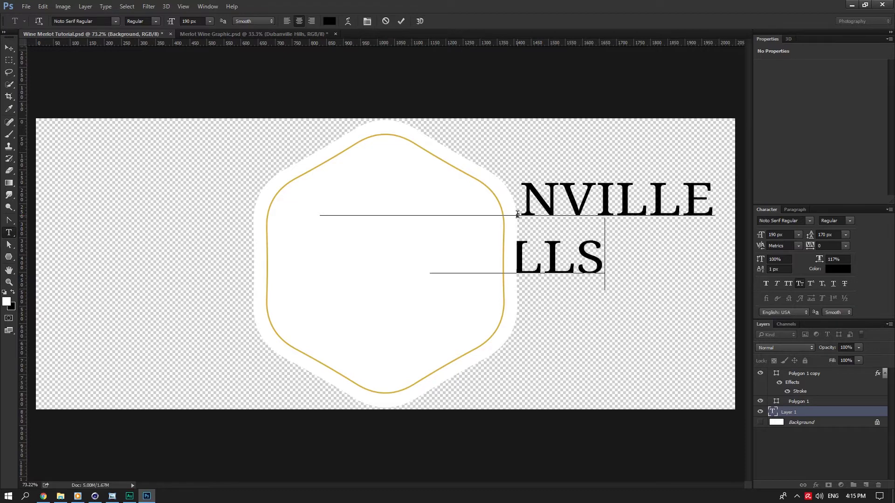
# Step: Bring the title layer above both polygon layers and move the text to the middle of the hexagon
pyautogui.moveTo(809, 413); pyautogui.dragTo(810, 371)
pyautogui.tripleClick(435, 199)
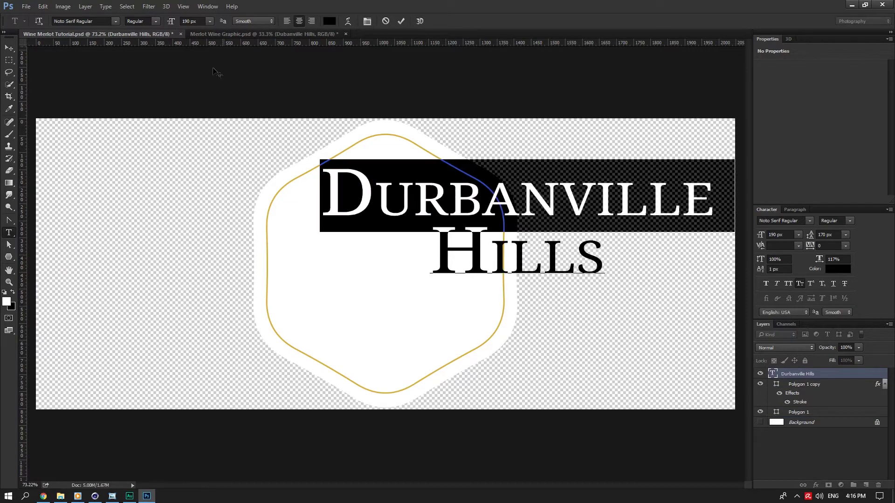
pyautogui.doubleClick(440, 196)
pyautogui.hotkey('ctrl', 'a')
pyautogui.click(9, 48)
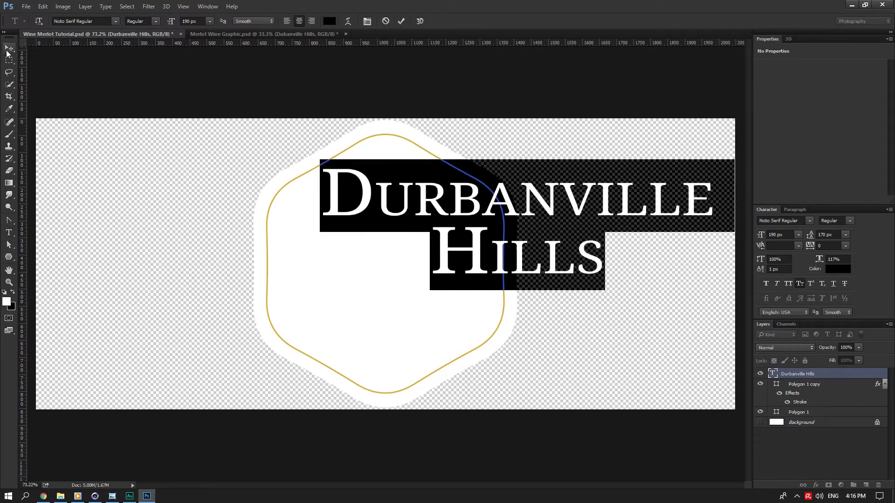
pyautogui.moveTo(438, 230); pyautogui.dragTo(337, 236)
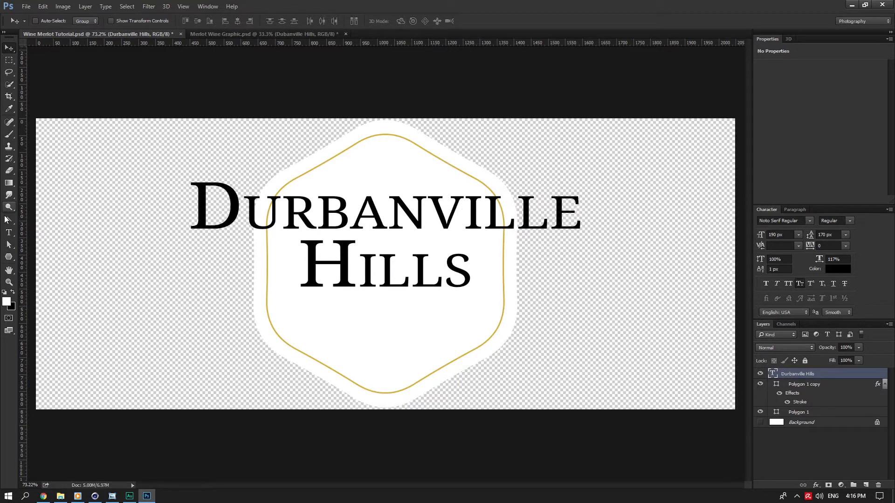
# Step: Check the image dimensions of the reference document Merlot Wine Graphic
pyautogui.click(209, 34)
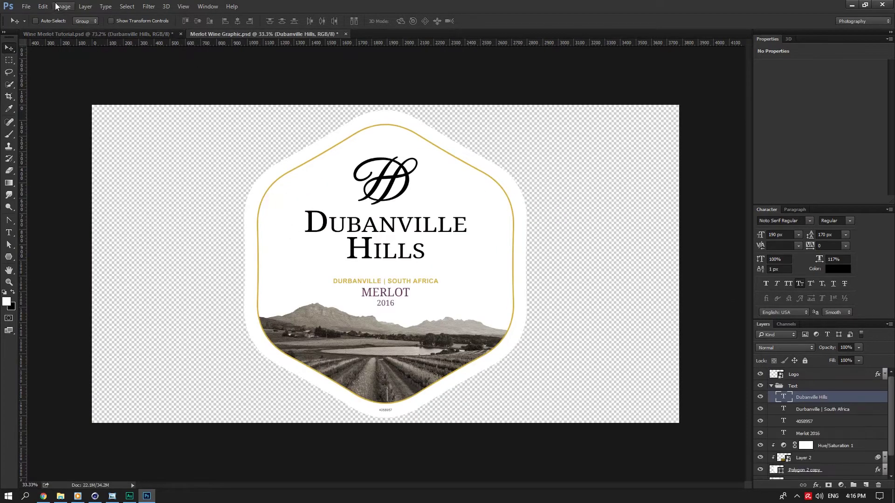
pyautogui.click(63, 6)
pyautogui.click(82, 75)
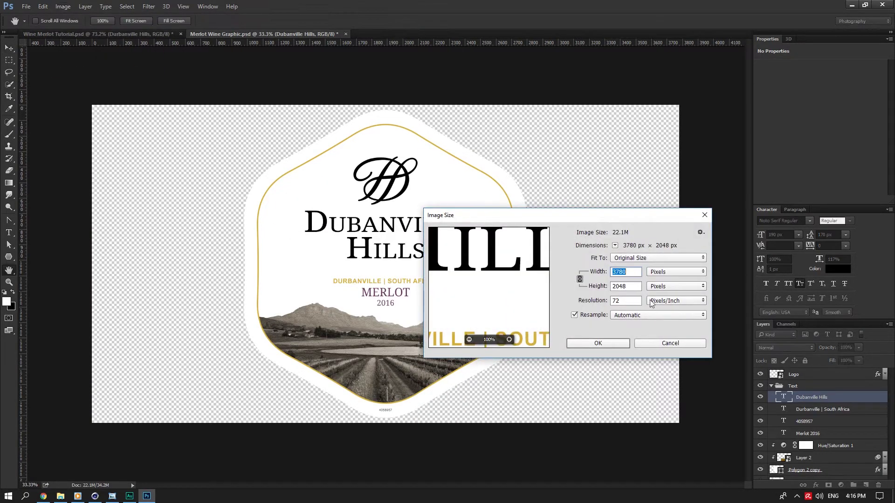
pyautogui.click(657, 345)
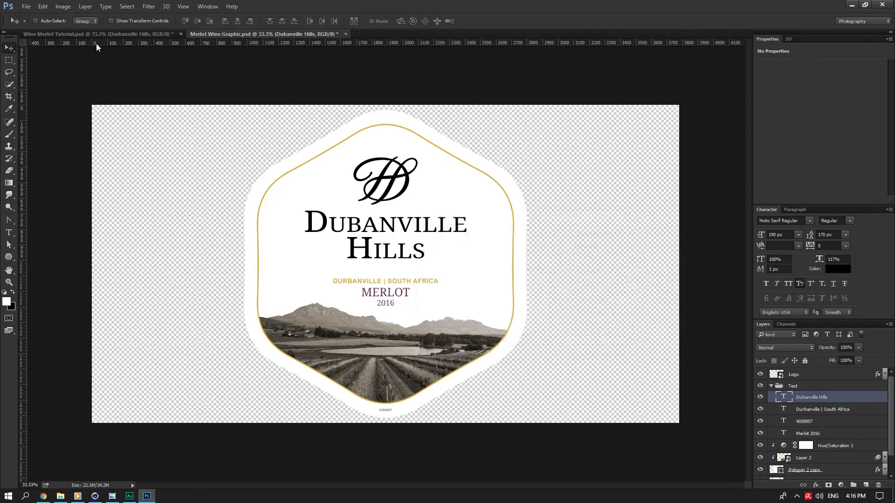
# Step: Resample the Wine Merlot Tutorial image proportionally to a height of 2048 px
pyautogui.click(94, 34)
pyautogui.click(62, 6)
pyautogui.click(77, 74)
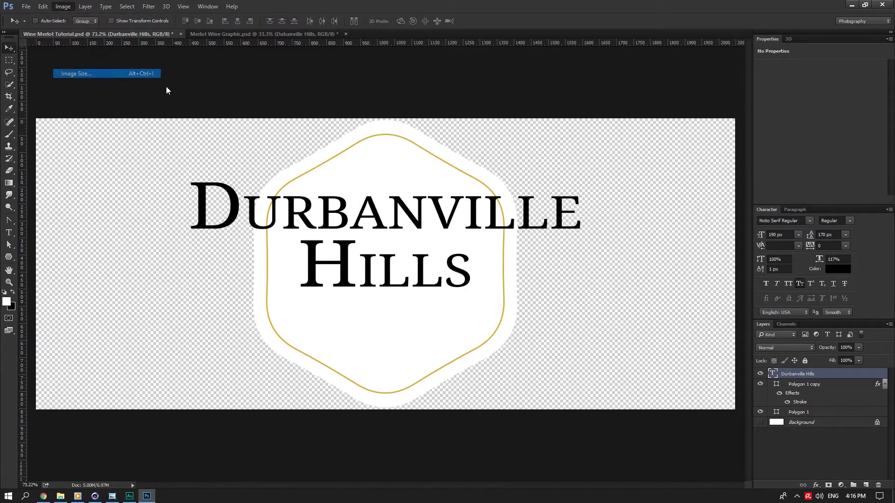
pyautogui.click(601, 287)
pyautogui.write('2048')
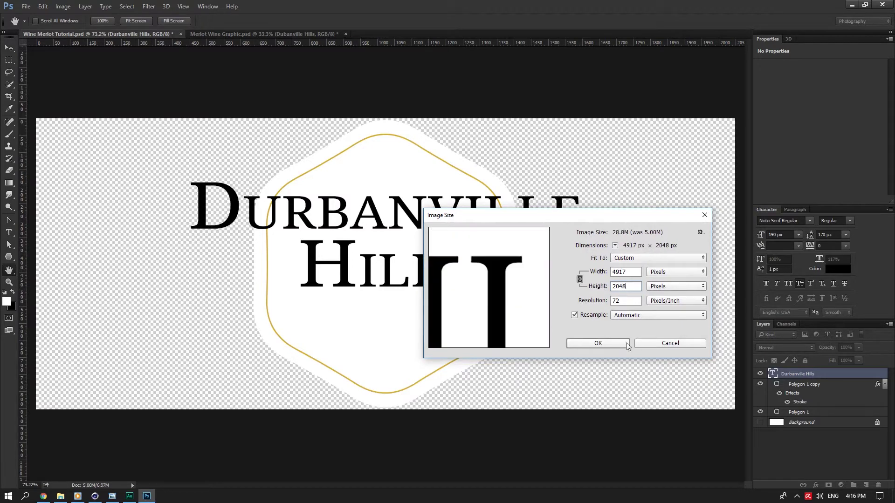
pyautogui.click(603, 342)
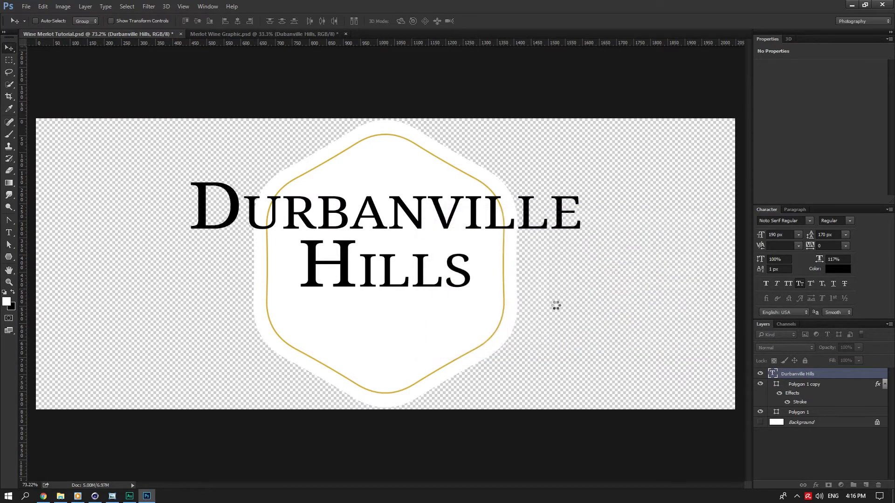
pyautogui.keyDown('alt'); pyautogui.scroll(-6, 556, 306); pyautogui.keyUp('alt')
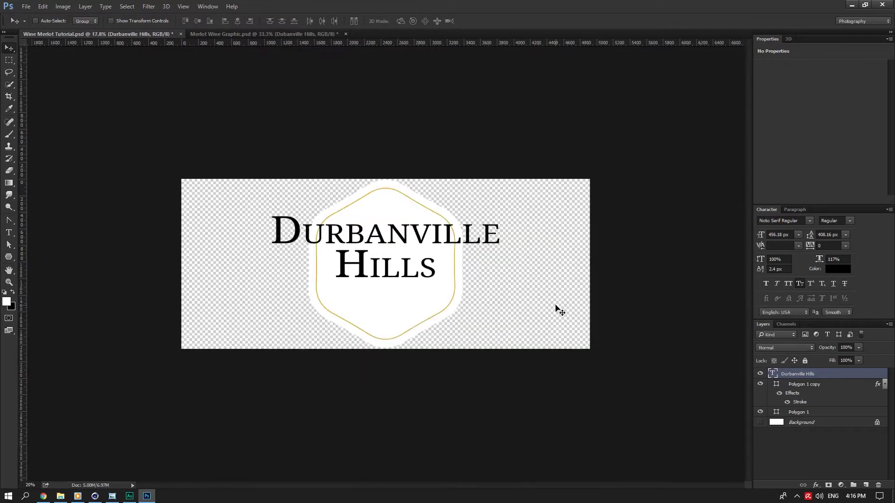
pyautogui.keyDown('alt'); pyautogui.scroll(2, 556, 305); pyautogui.keyUp('alt')
# Step: Compare the image dimensions of the reference label with those of the Wine Merlot Tutorial document
pyautogui.click(192, 34)
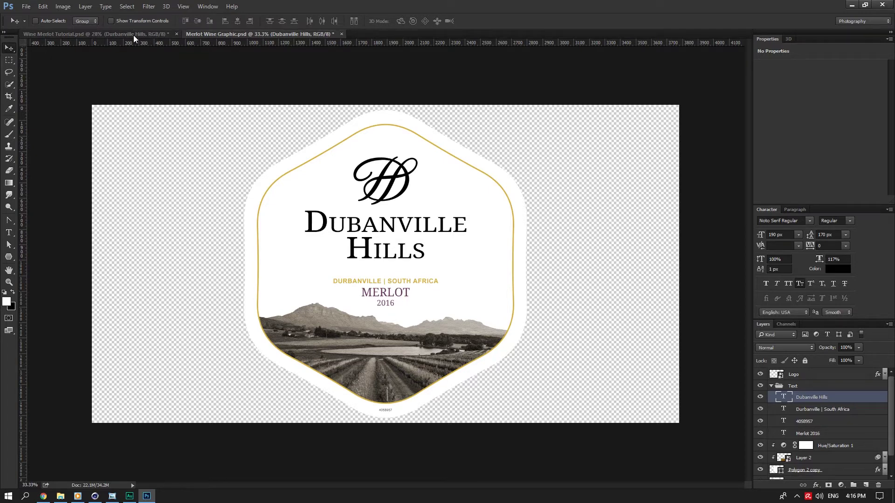
pyautogui.click(133, 35)
pyautogui.click(225, 34)
pyautogui.click(63, 6)
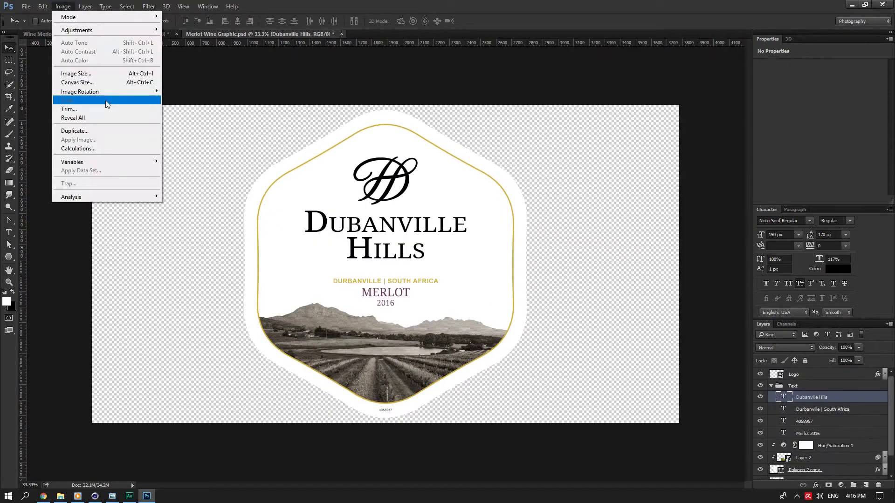
pyautogui.click(80, 75)
pyautogui.click(661, 344)
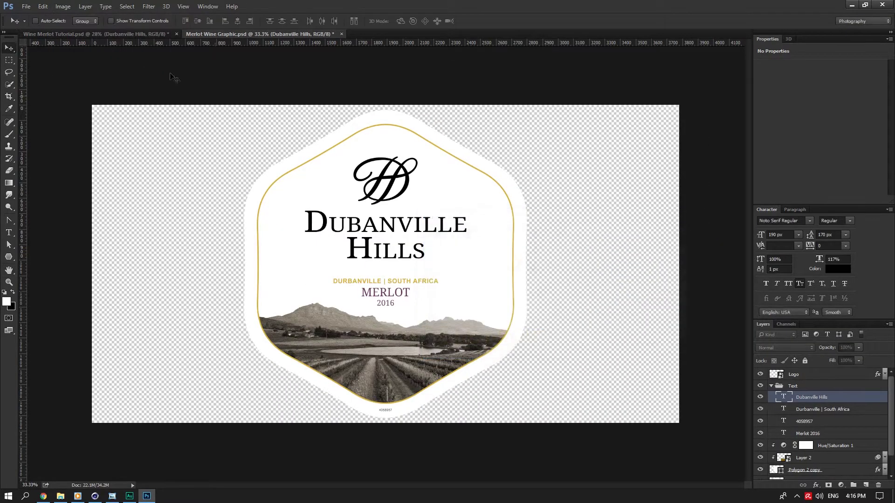
pyautogui.click(93, 34)
pyautogui.click(63, 6)
pyautogui.click(79, 74)
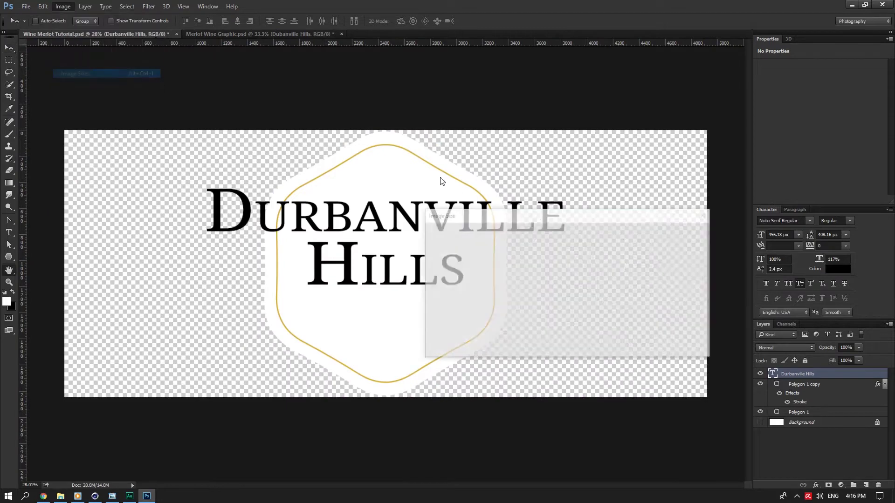
pyautogui.click(650, 341)
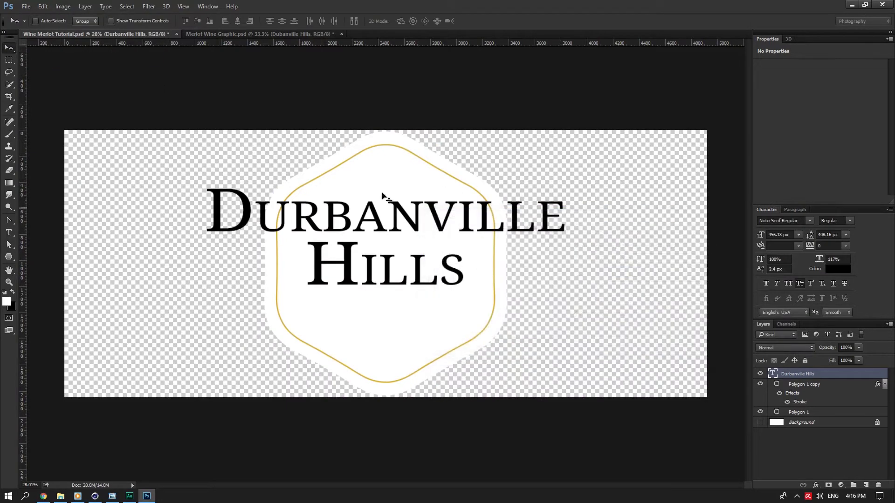
# Step: Crop the canvas of the Wine Merlot Tutorial document to a width of 3780 px around its center
pyautogui.click(63, 7)
pyautogui.click(79, 82)
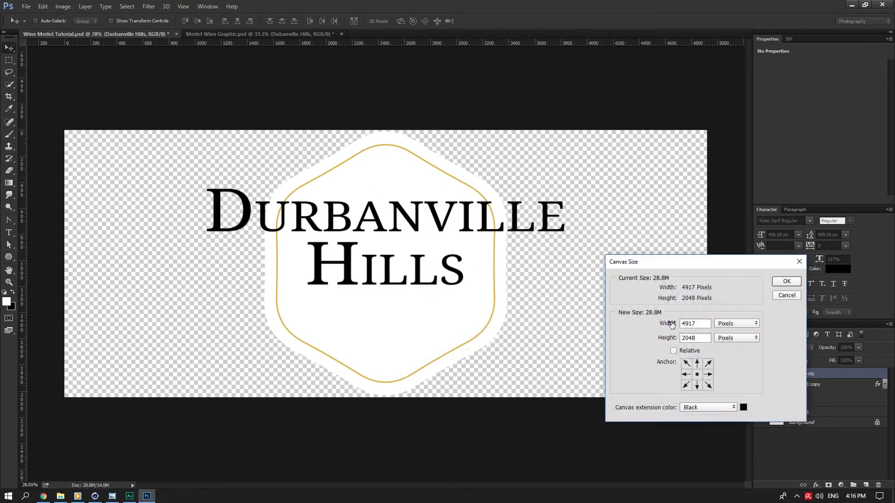
pyautogui.doubleClick(689, 324)
pyautogui.write('3780')
pyautogui.click(787, 282)
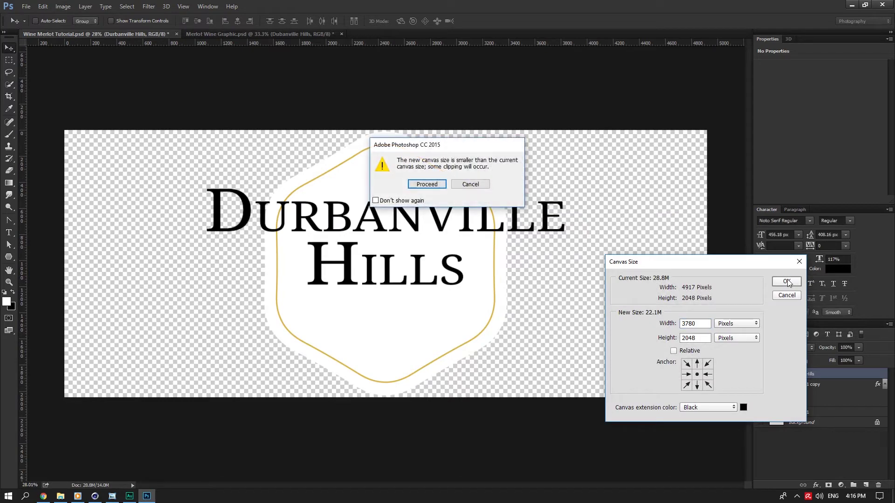
pyautogui.press('Return')
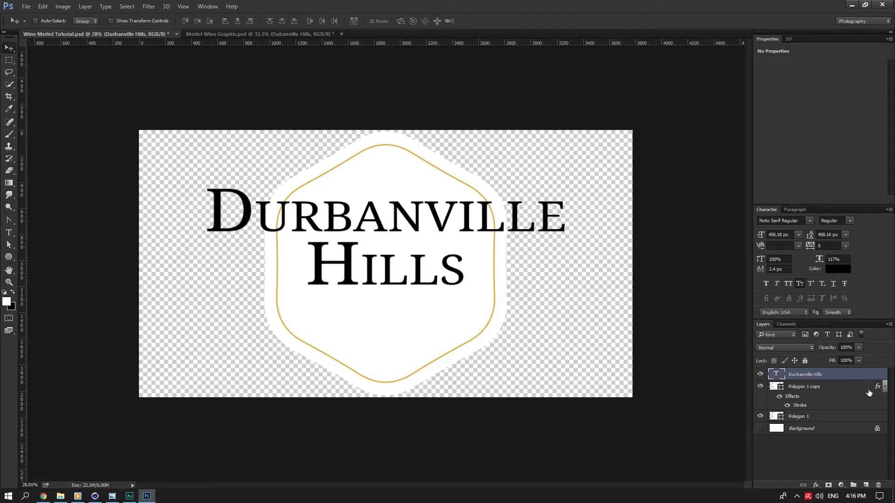
# Step: Set the Durbanville Hills title's font size to 190 px with automatic leading
pyautogui.click(884, 386)
pyautogui.doubleClick(775, 374)
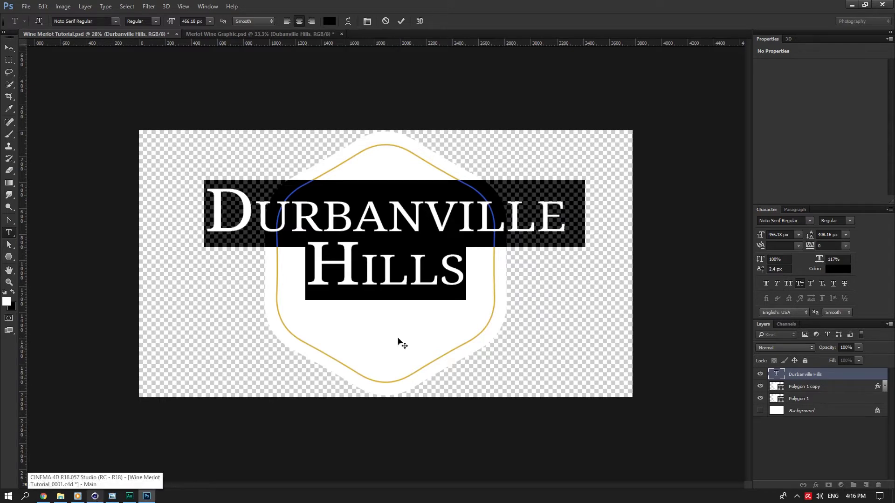
pyautogui.click(185, 20)
pyautogui.write('450')
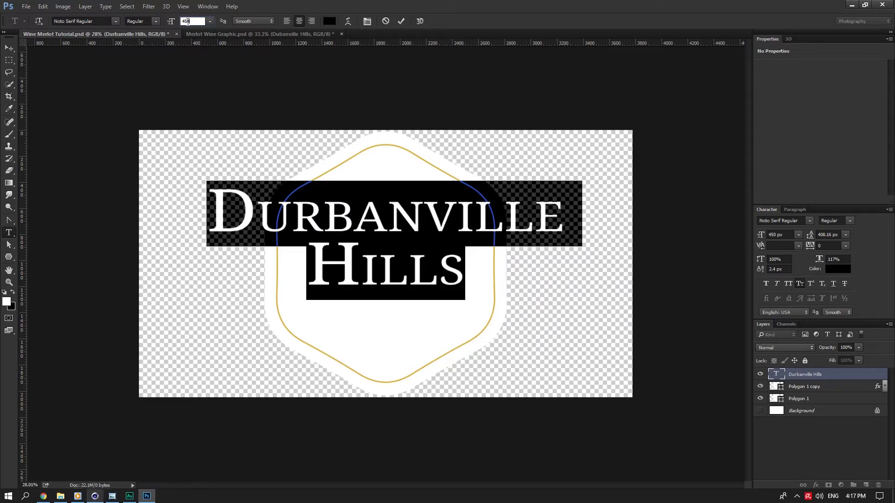
pyautogui.write('19.0')
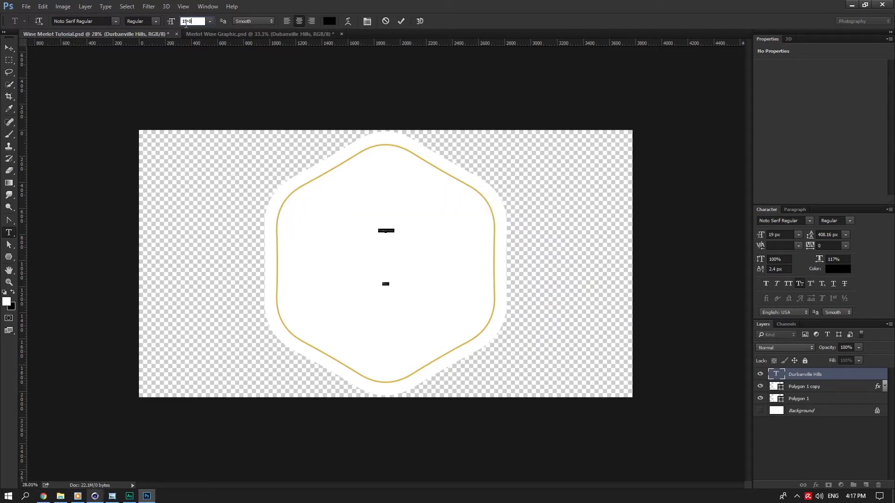
pyautogui.write('0')
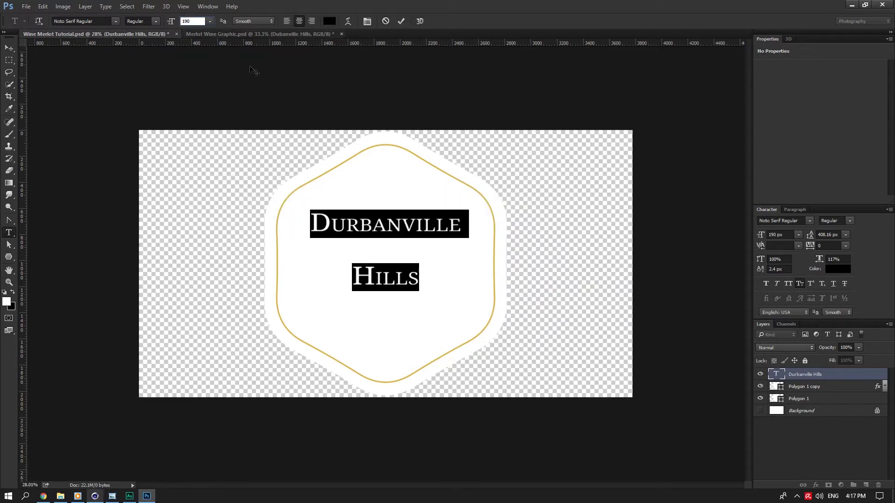
pyautogui.press('Return')
pyautogui.click(846, 235)
pyautogui.click(834, 242)
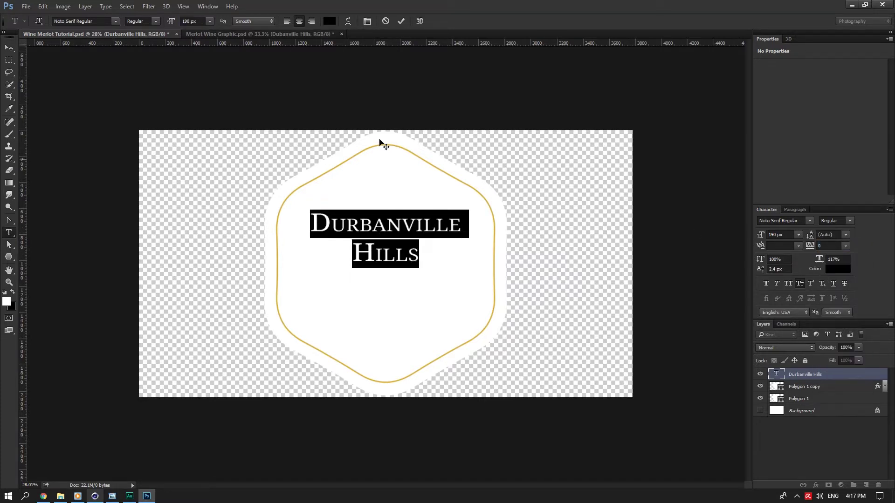
pyautogui.click(777, 400)
pyautogui.press('v')
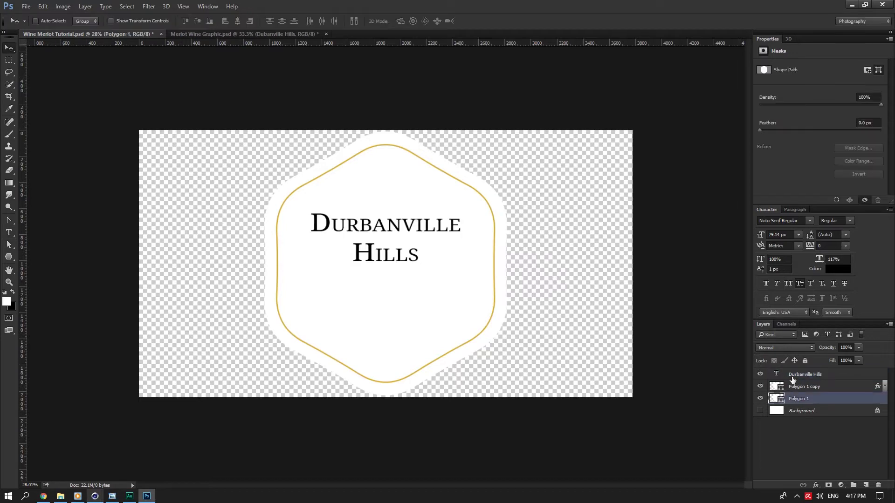
# Step: Tighten the leading of the two-line Durbanville Hills title to 164 px
pyautogui.click(794, 376)
pyautogui.keyDown('alt'); pyautogui.scroll(6, 457, 301); pyautogui.keyUp('alt')
pyautogui.hotkey('ctrl', '0')
pyautogui.click(9, 232)
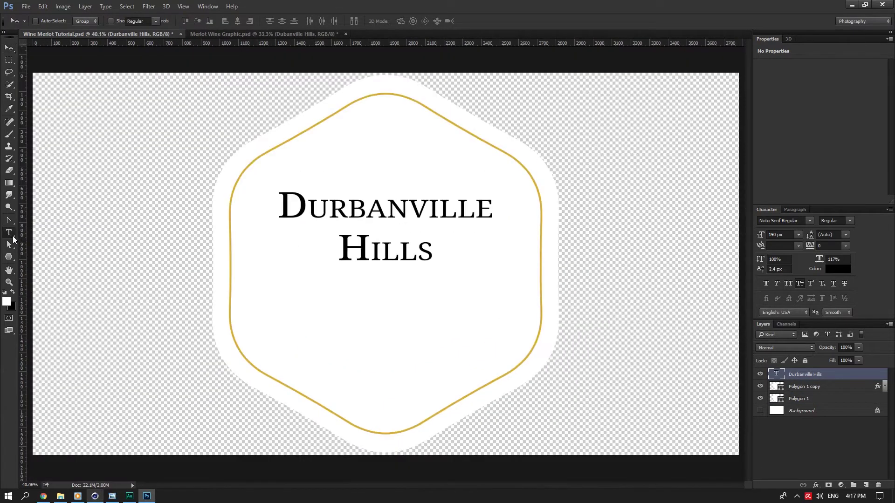
pyautogui.click(381, 207)
pyautogui.doubleClick(381, 207)
pyautogui.click(381, 207)
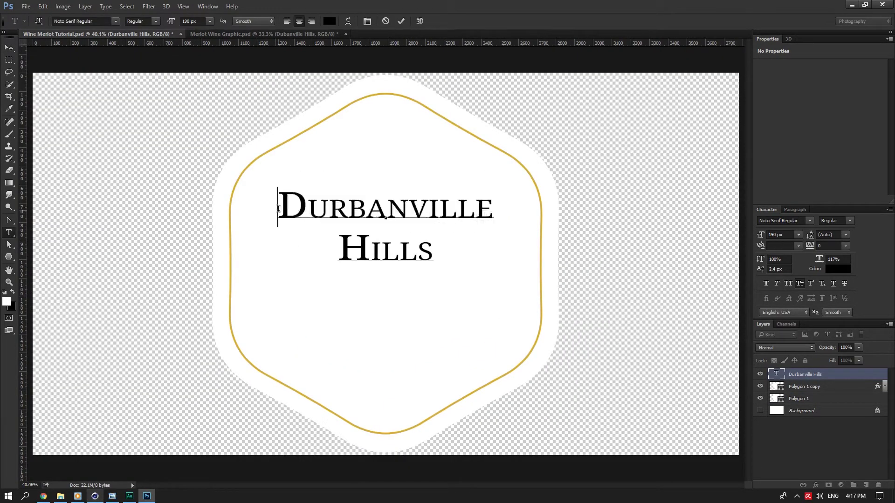
pyautogui.hotkey('ctrl', 'a')
pyautogui.click(845, 235)
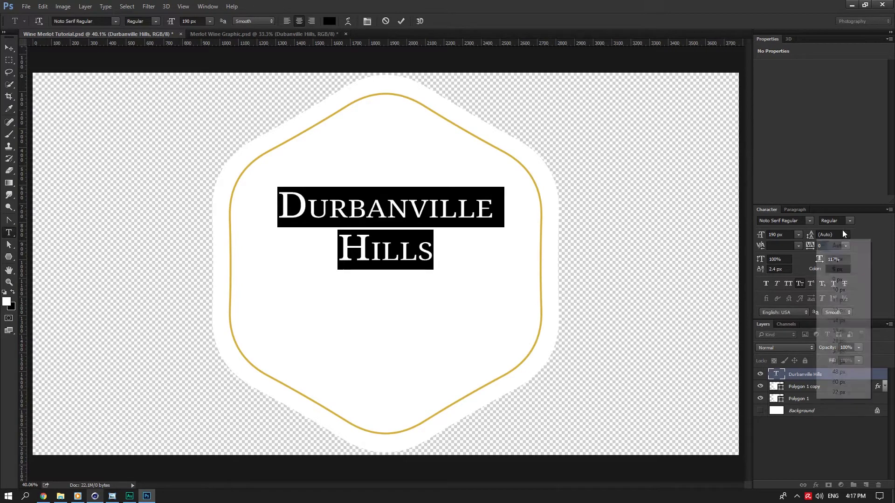
pyautogui.click(838, 394)
pyautogui.moveTo(815, 240); pyautogui.dragTo(853, 227)
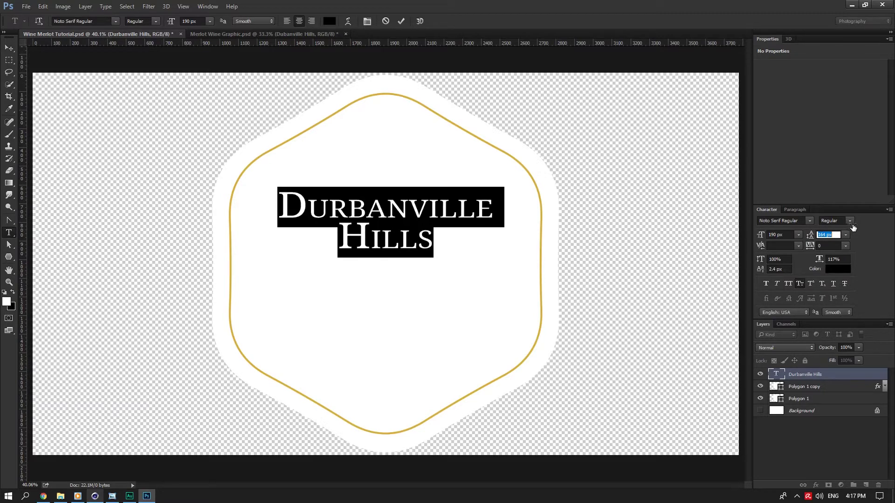
pyautogui.click(9, 48)
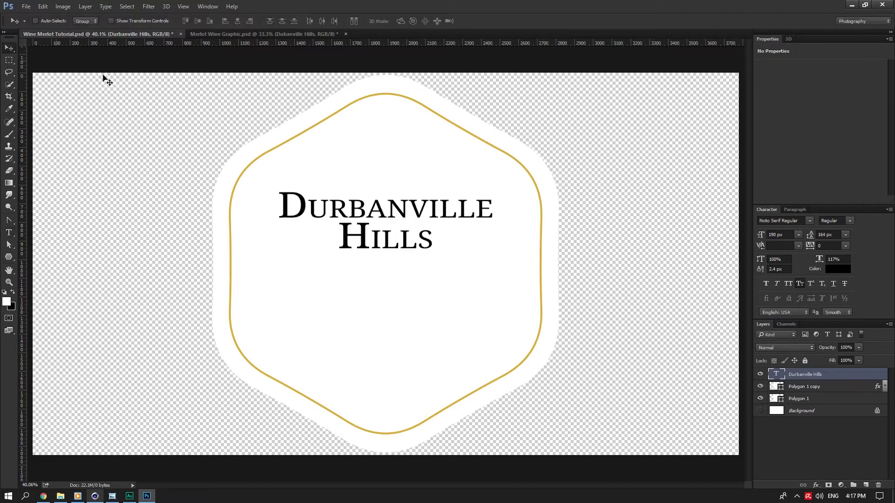
# Step: Align the Durbanville Hills title horizontally to the Background layer's center and move it slightly down on the label
pyautogui.keyDown('ctrl'); pyautogui.click(817, 400); pyautogui.keyUp('ctrl')
pyautogui.click(823, 387)
pyautogui.click(822, 376)
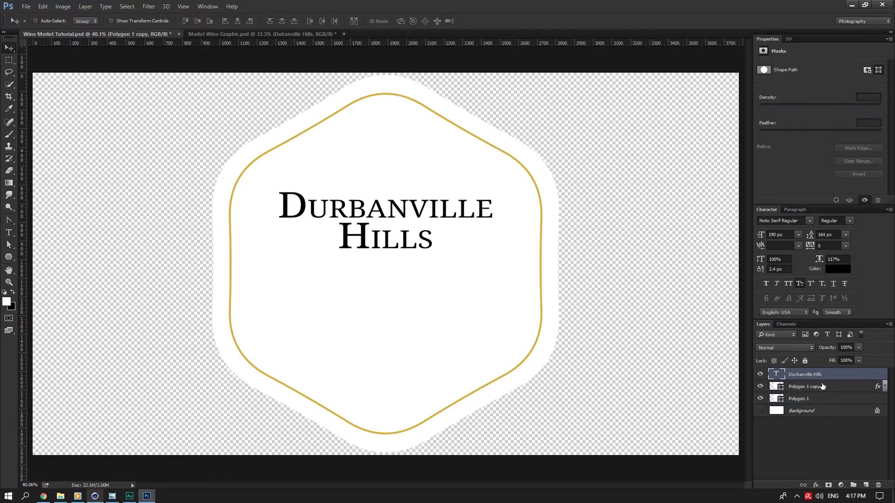
pyautogui.keyDown('ctrl'); pyautogui.click(813, 411); pyautogui.keyUp('ctrl')
pyautogui.click(238, 25)
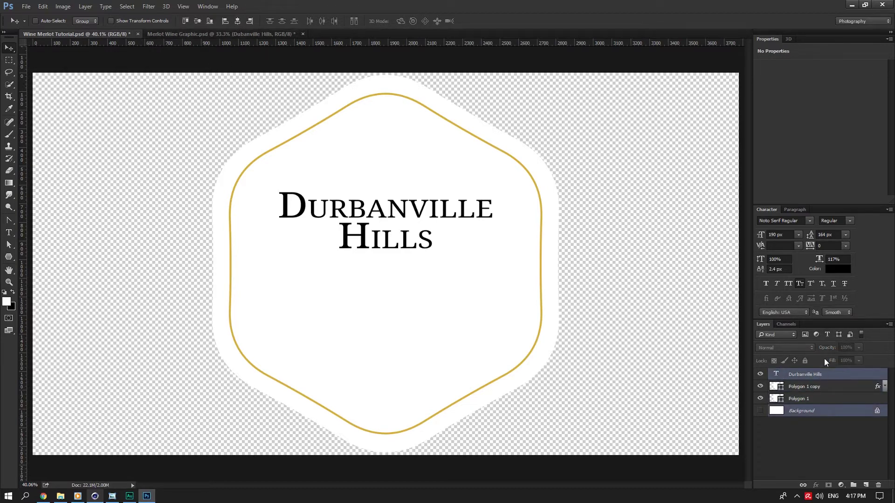
pyautogui.click(820, 374)
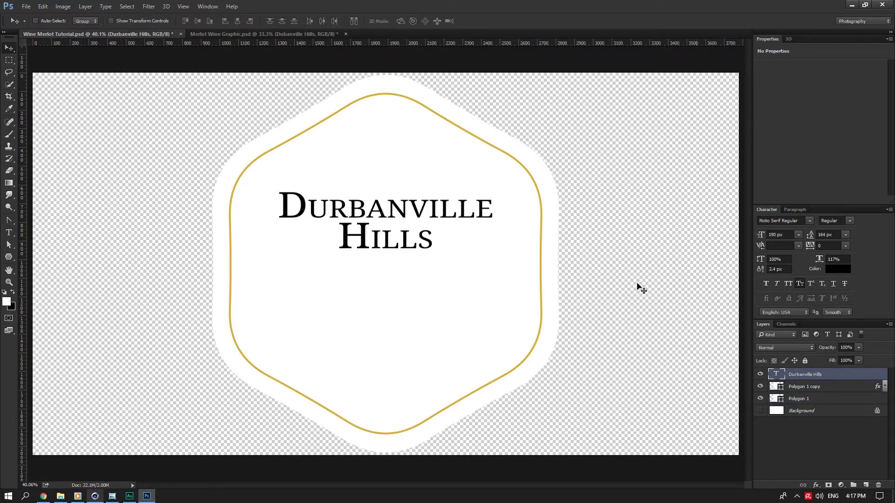
pyautogui.moveTo(410, 220); pyautogui.dragTo(414, 252)
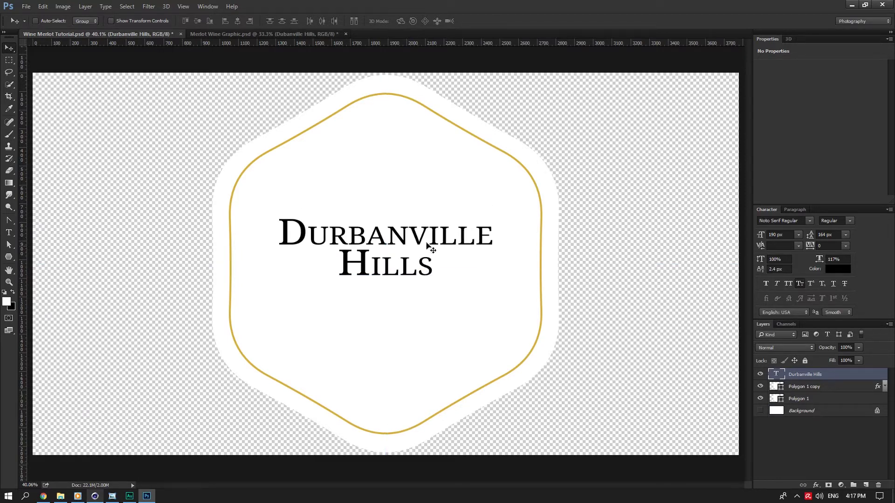
# Step: Check the character settings of the Durbanville | South Africa line in Merlot Wine Graphic, then return to Wine Merlot Tutorial
pyautogui.hotkey('ctrl', '-')
pyautogui.click(798, 387)
pyautogui.keyDown('alt'); pyautogui.scroll(1, 539, 298); pyautogui.keyUp('alt')
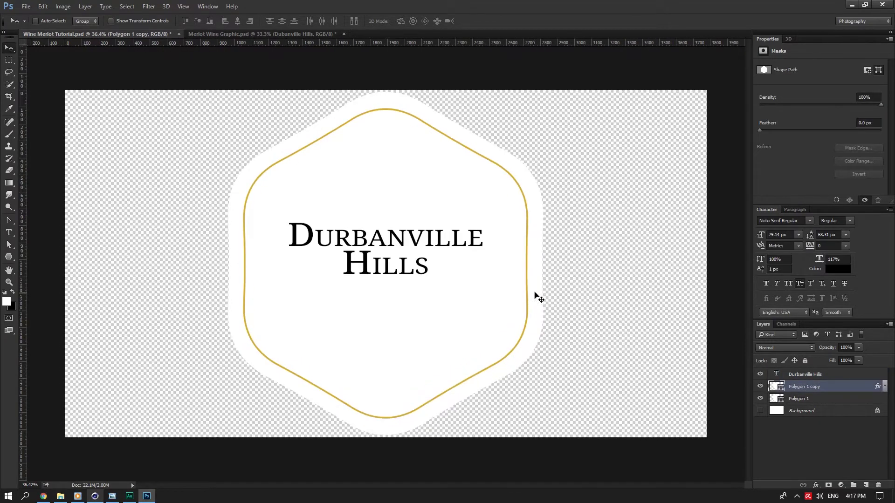
pyautogui.click(225, 34)
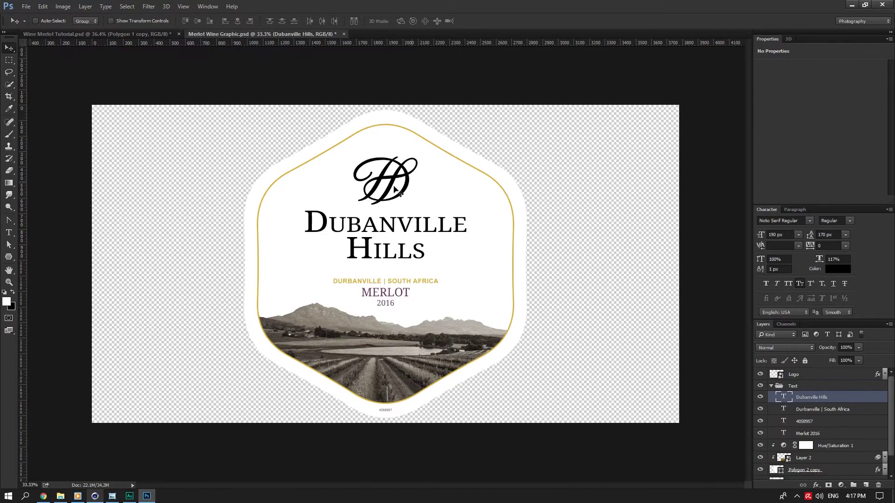
pyautogui.click(9, 233)
pyautogui.tripleClick(356, 277)
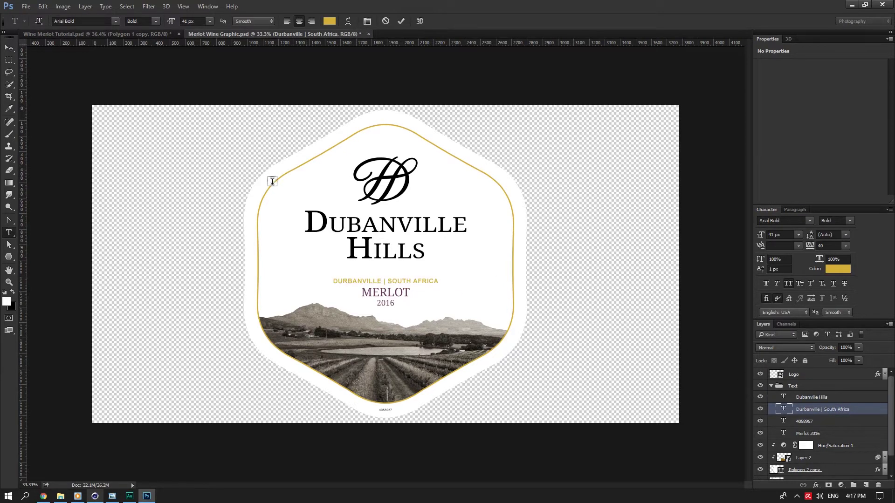
pyautogui.click(96, 34)
pyautogui.click(350, 306)
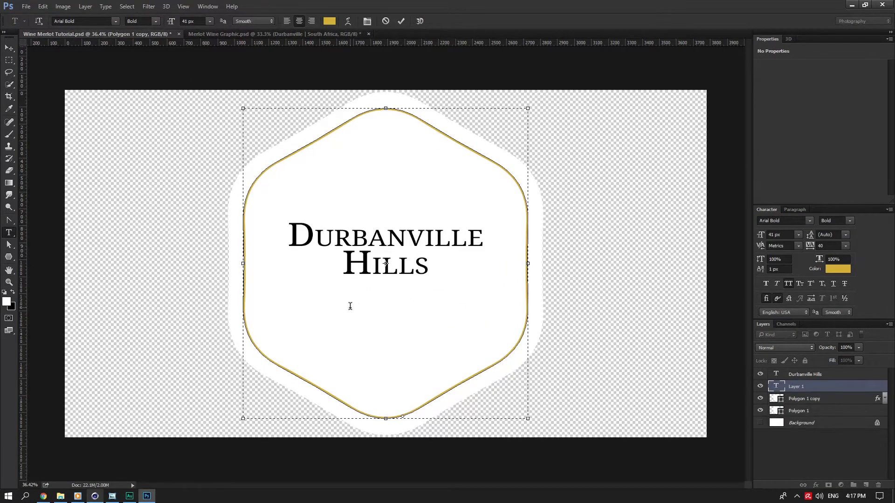
pyautogui.click(817, 397)
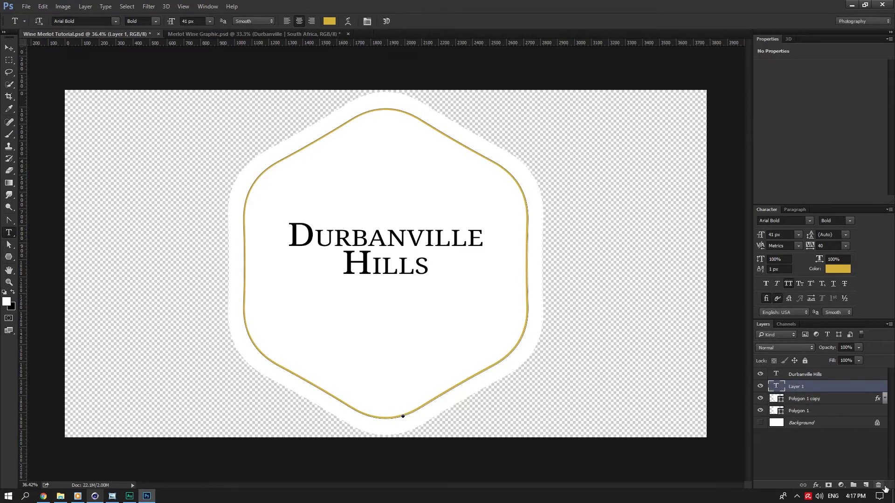
pyautogui.moveTo(832, 365); pyautogui.dragTo(582, 359)
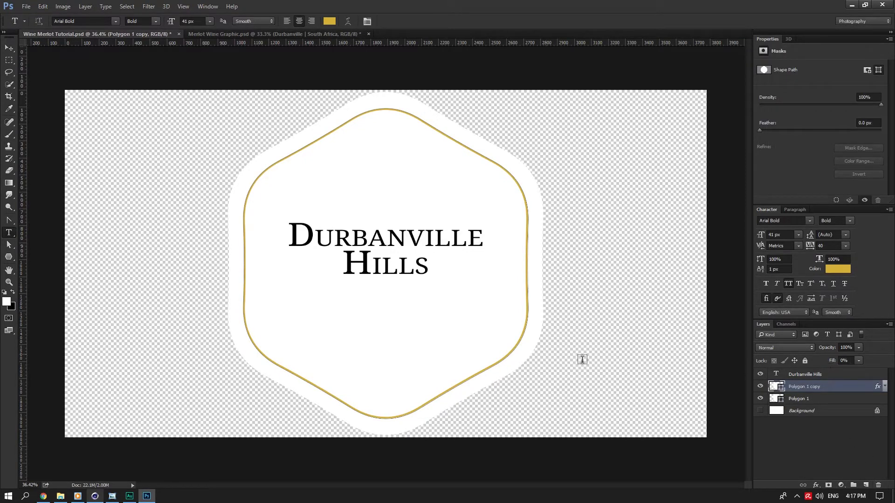
pyautogui.click(802, 410)
# Step: Add a separate text layer reading "Durbanville | South Africa" below the Durbanville Hills title
pyautogui.click(805, 374)
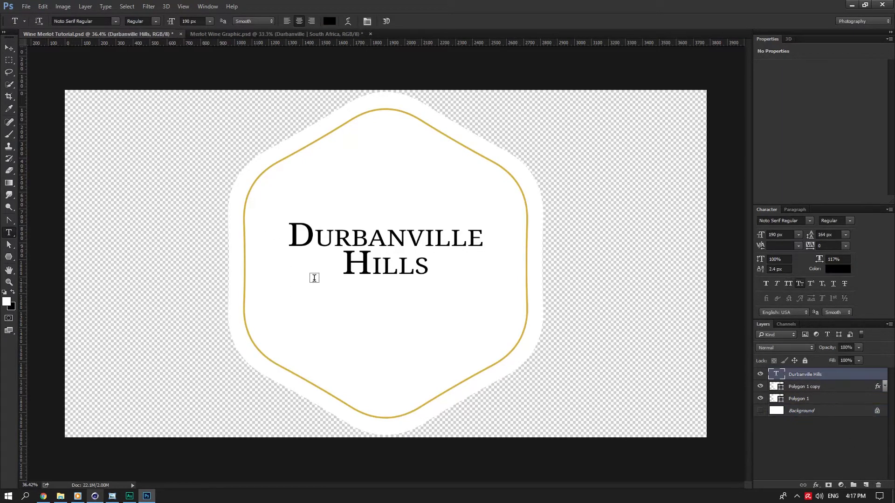
pyautogui.click(328, 317)
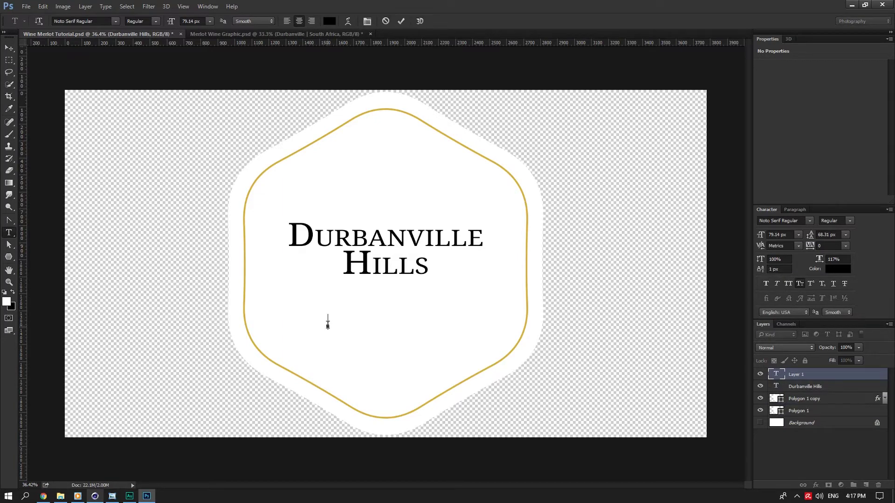
pyautogui.write('Durv')
pyautogui.press('BackSpace')
pyautogui.write('nba')
pyautogui.press('BackSpace')
pyautogui.press('BackSpace')
pyautogui.press('BackSpace')
pyautogui.write('banville ')
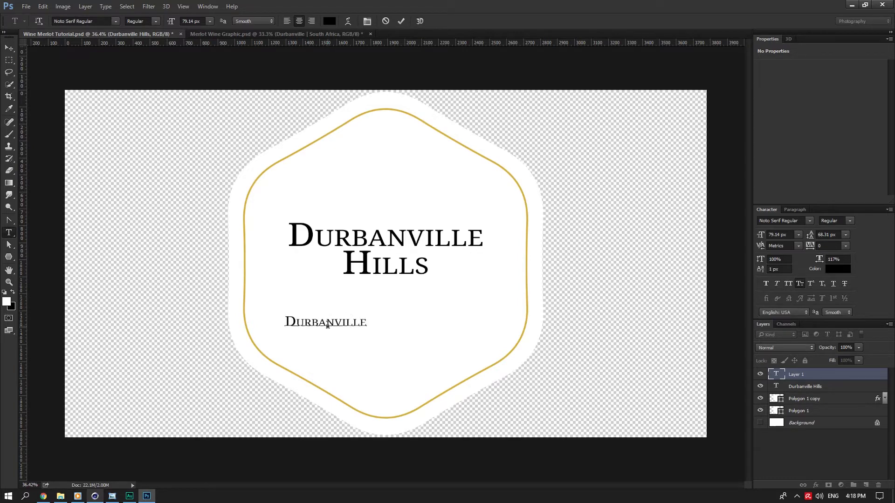
pyautogui.write('| South A')
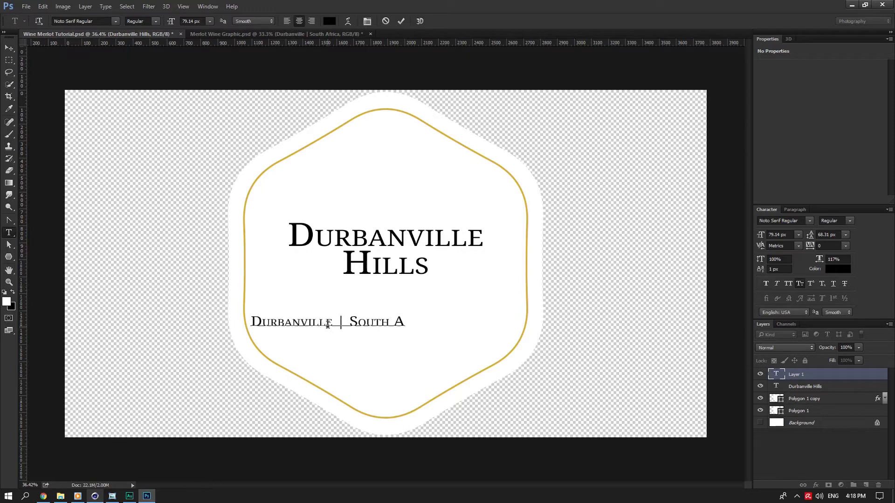
pyautogui.write('frica')
# Step: Format the Durbanville | South Africa line in Arial Bold at 40 px
pyautogui.hotkey('ctrl', 'a')
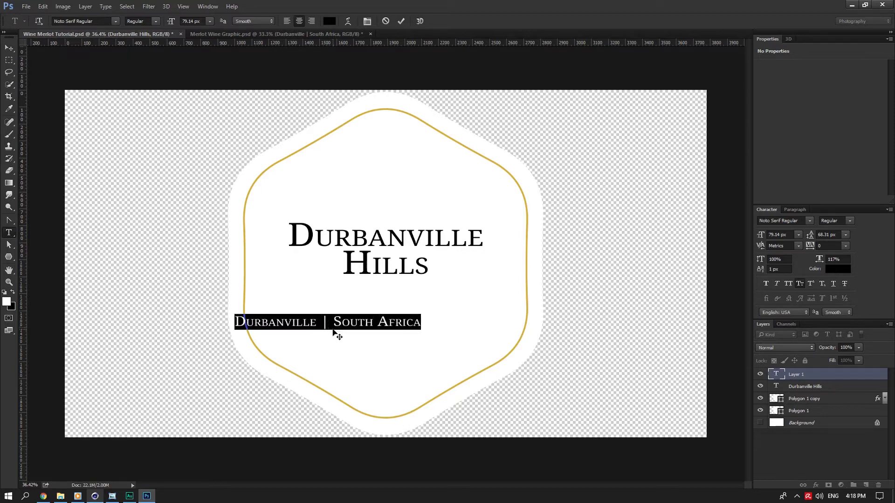
pyautogui.click(79, 21)
pyautogui.write('aria')
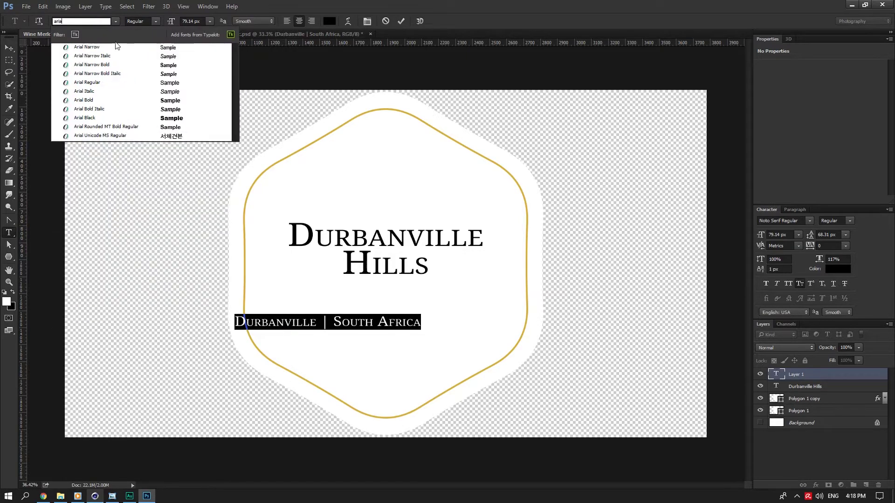
pyautogui.click(84, 101)
pyautogui.click(184, 22)
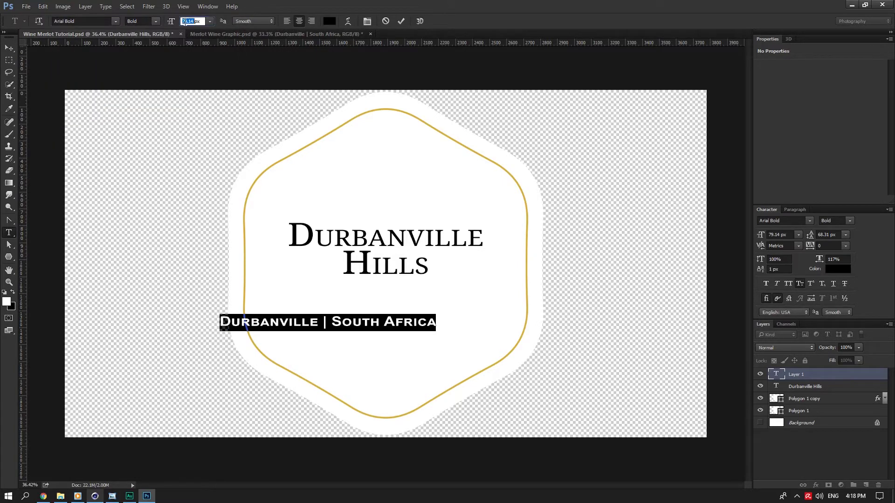
pyautogui.write('40')
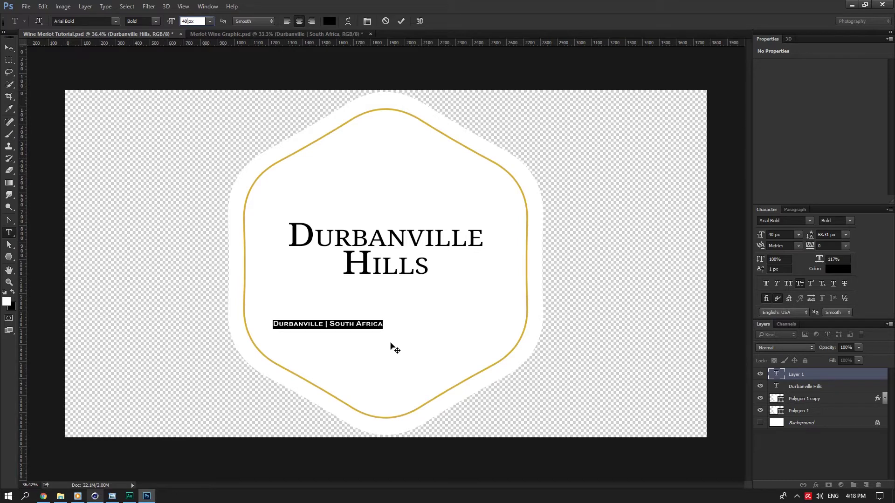
pyautogui.click(804, 388)
# Step: Switch the Durbanville | South Africa line from small caps to all caps
pyautogui.doubleClick(777, 375)
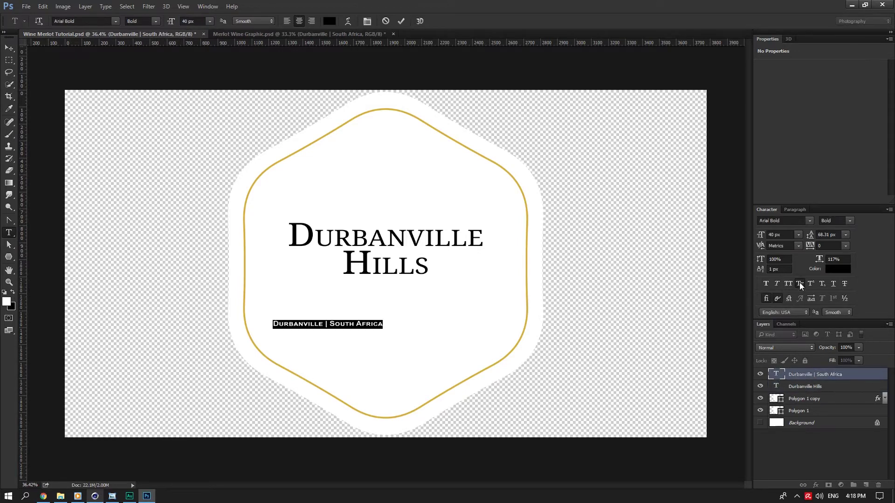
pyautogui.click(799, 285)
pyautogui.click(788, 285)
pyautogui.click(9, 49)
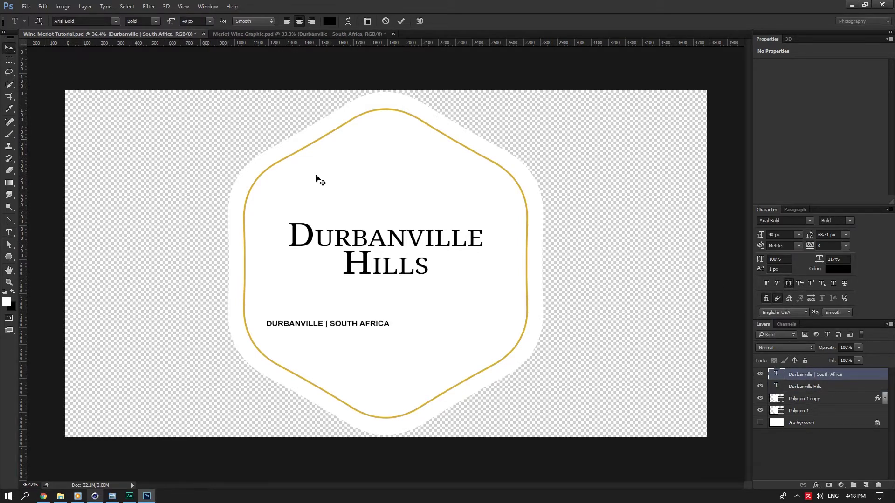
# Step: Align the Durbanville | South Africa line horizontally to the Background layer's center
pyautogui.keyDown('ctrl'); pyautogui.click(799, 414); pyautogui.keyUp('ctrl')
pyautogui.keyDown('ctrl'); pyautogui.click(799, 412); pyautogui.keyUp('ctrl')
pyautogui.keyDown('ctrl'); pyautogui.click(800, 424); pyautogui.keyUp('ctrl')
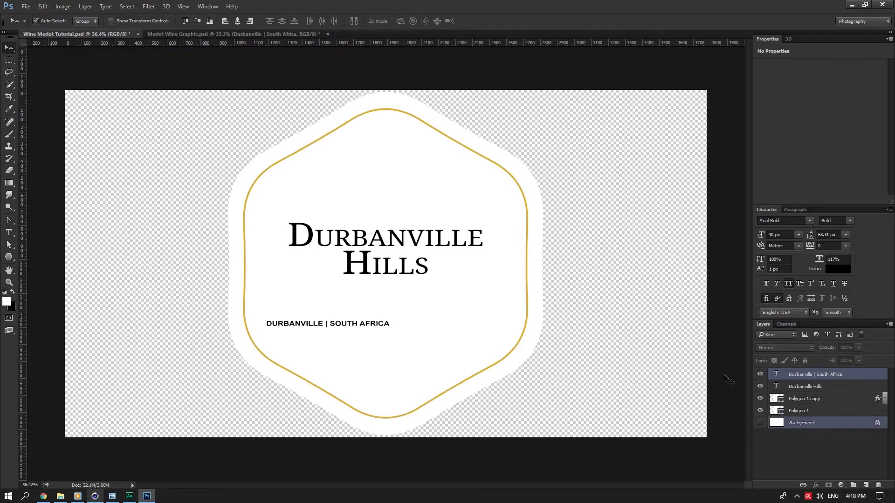
pyautogui.click(237, 21)
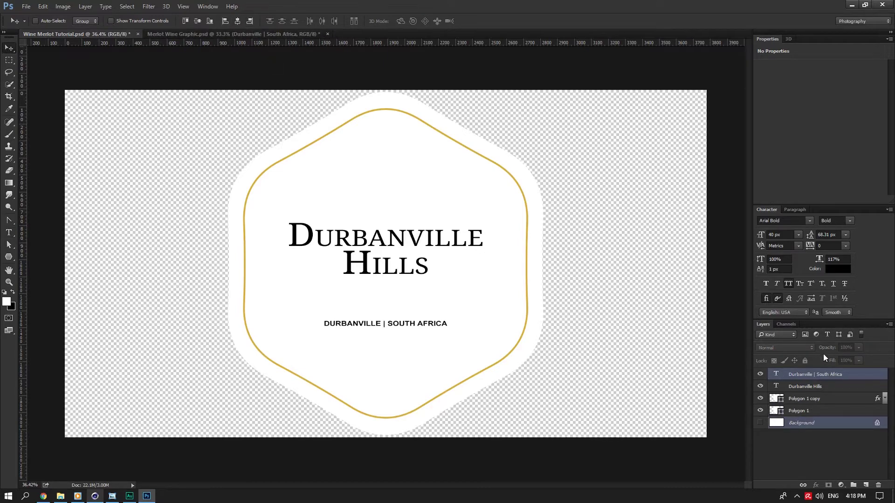
# Step: Set the Durbanville | South Africa line to 41 px with 100% horizontal scale, and move it up closer to the title
pyautogui.click(785, 377)
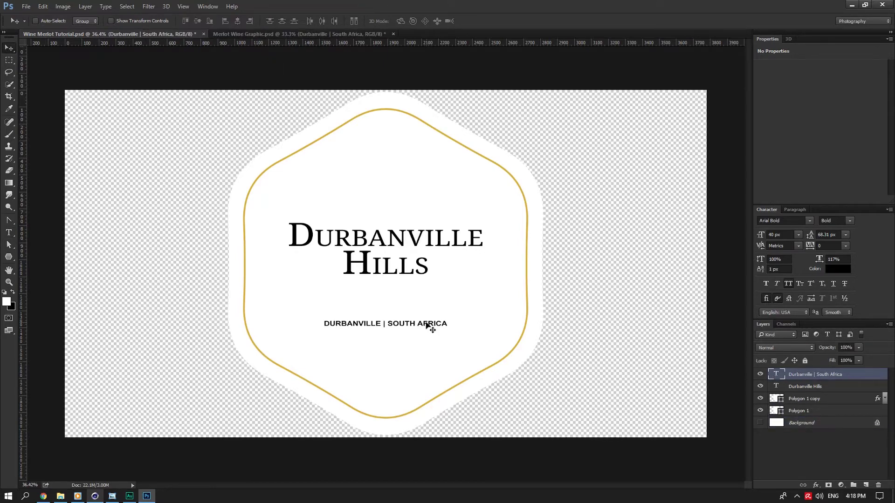
pyautogui.doubleClick(777, 374)
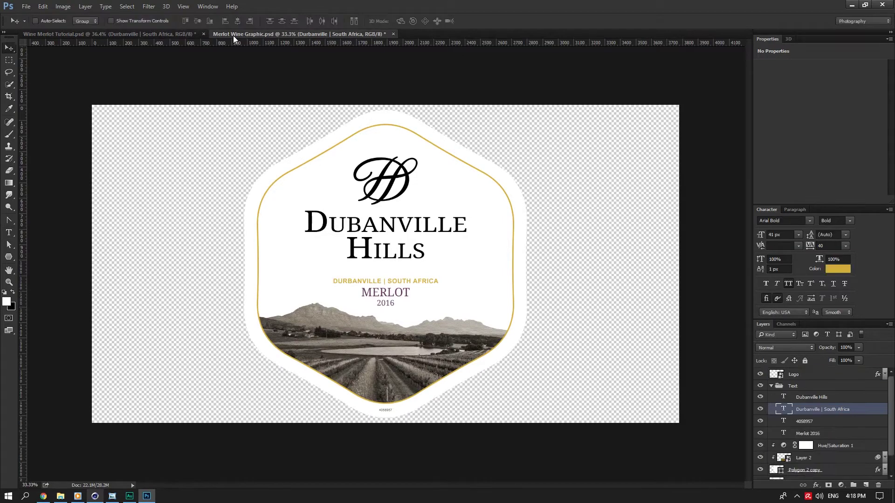
pyautogui.click(353, 282)
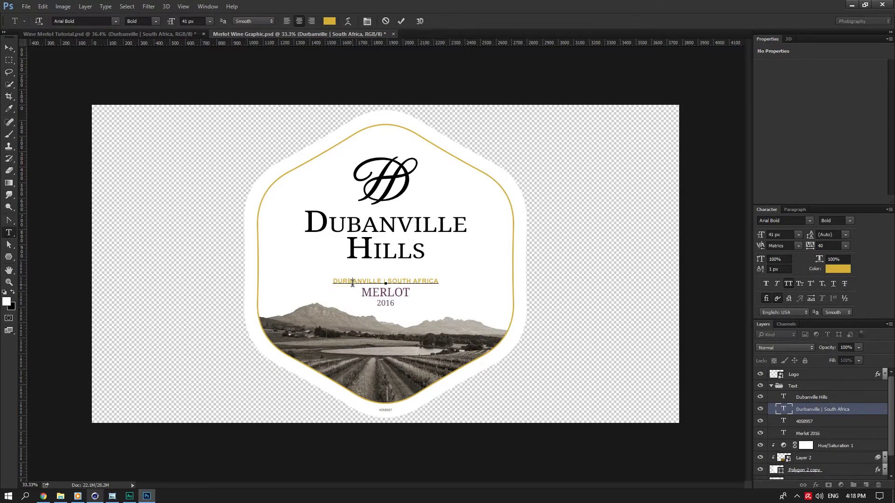
pyautogui.click(156, 33)
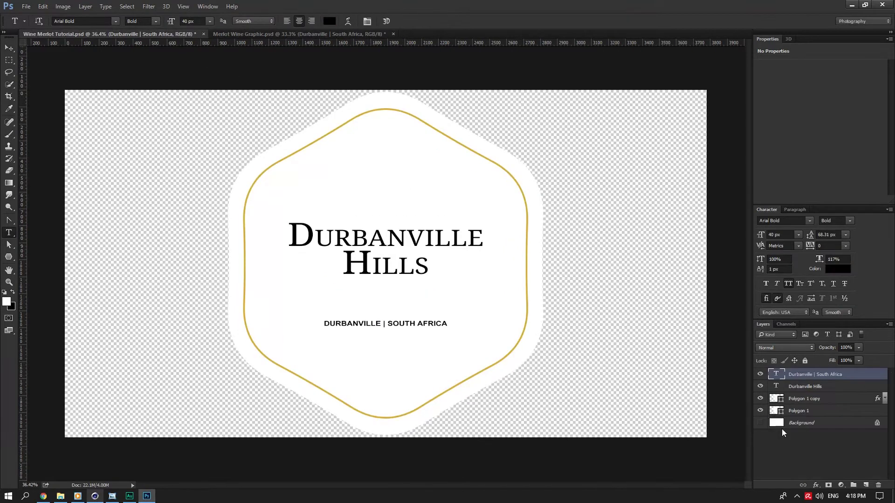
pyautogui.doubleClick(777, 374)
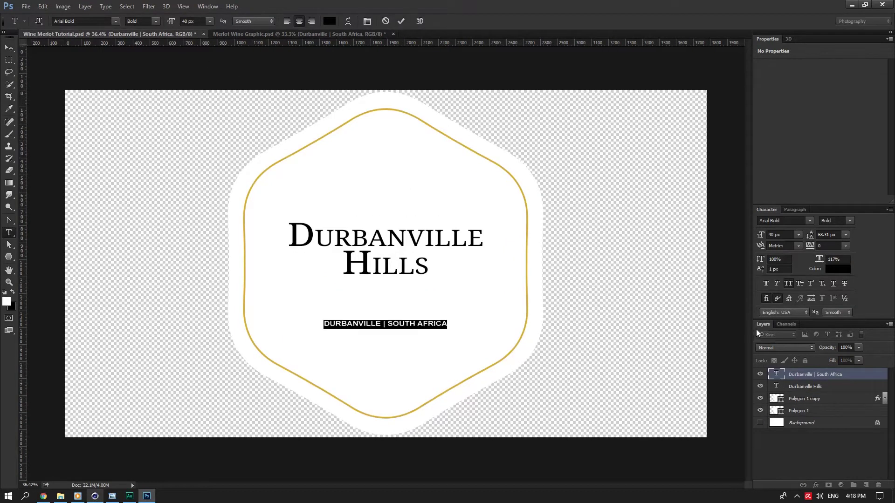
pyautogui.click(196, 21)
pyautogui.write('41')
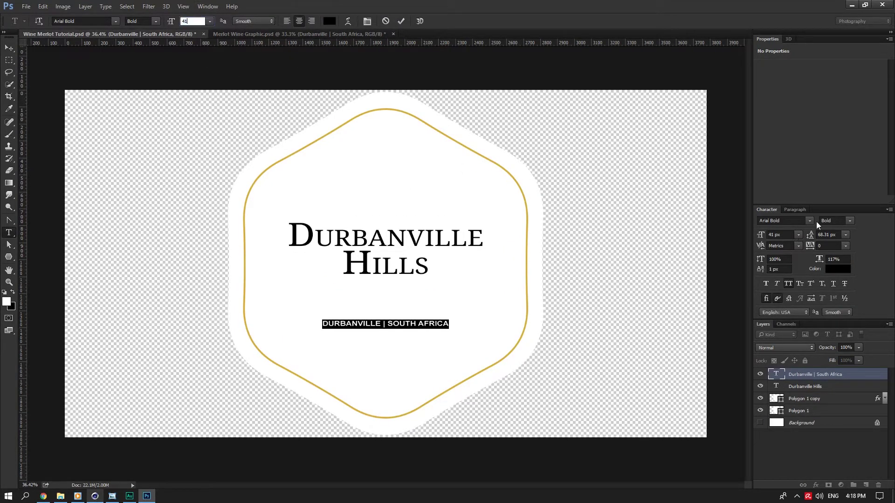
pyautogui.click(834, 259)
pyautogui.write('100')
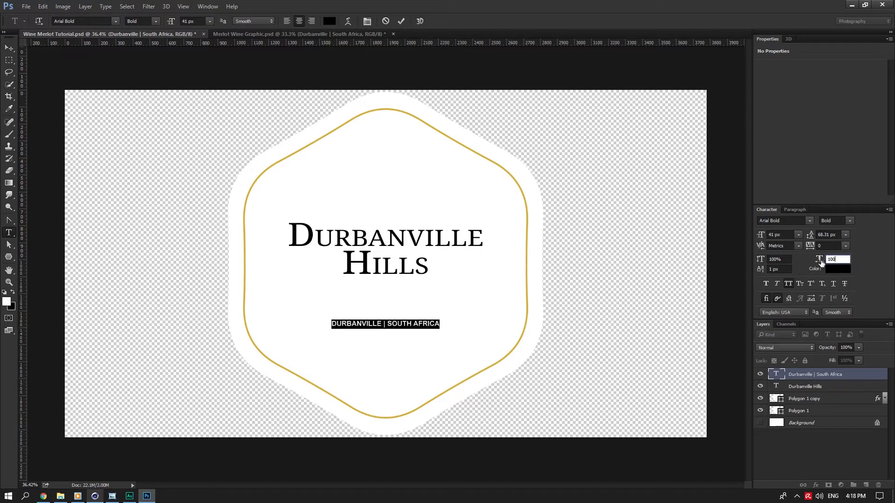
pyautogui.click(9, 48)
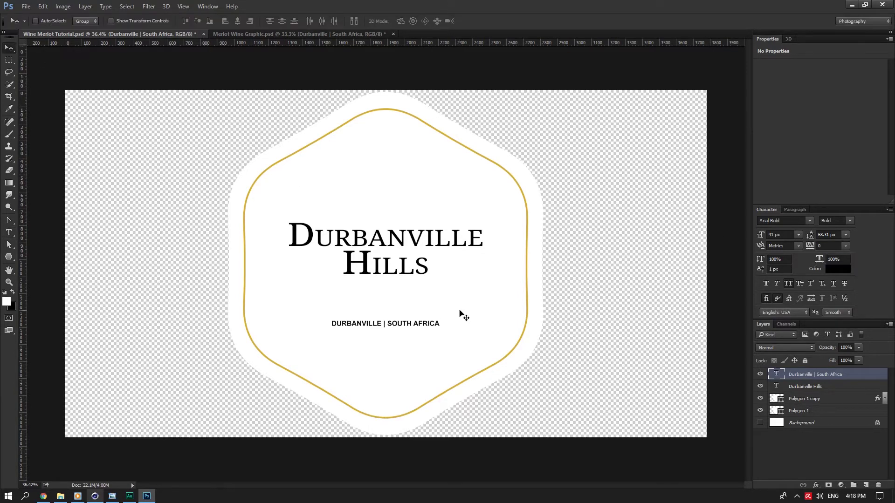
pyautogui.moveTo(449, 300); pyautogui.dragTo(447, 279)
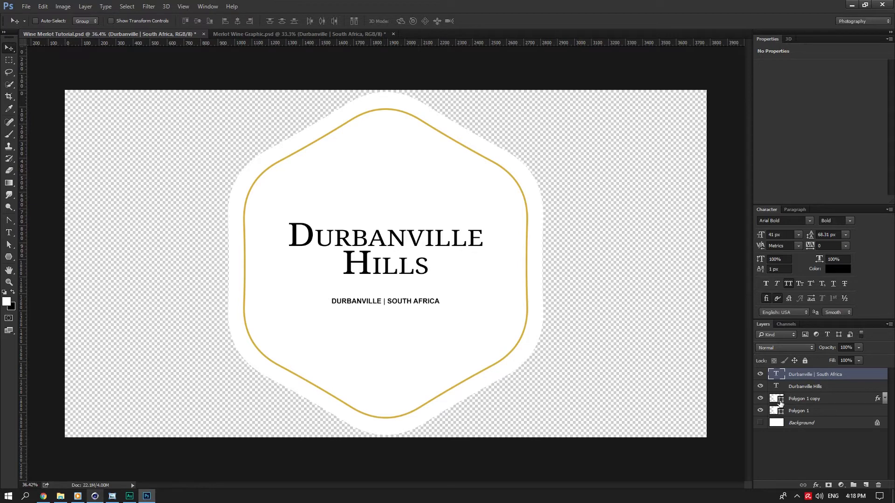
# Step: Copy the gold stroke color d4af37 from the Polygon 1 copy layer and apply it to the Durbanville | South Africa line
pyautogui.click(885, 399)
pyautogui.doubleClick(799, 418)
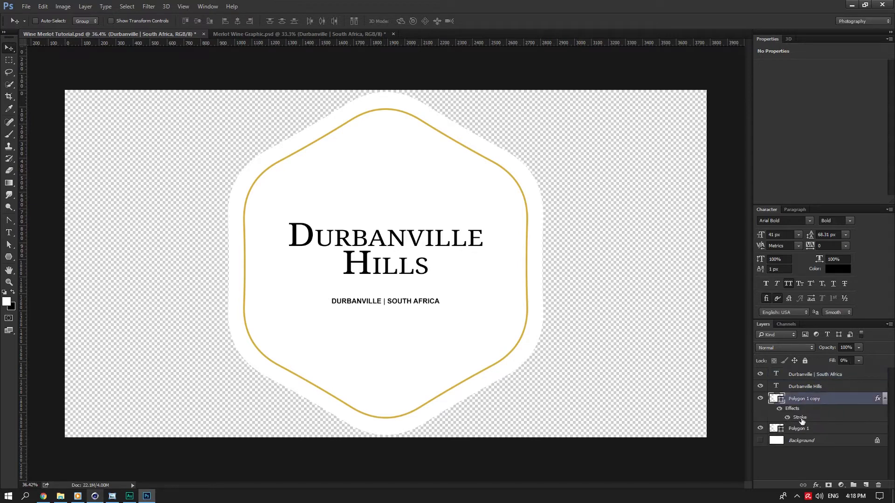
pyautogui.click(626, 245)
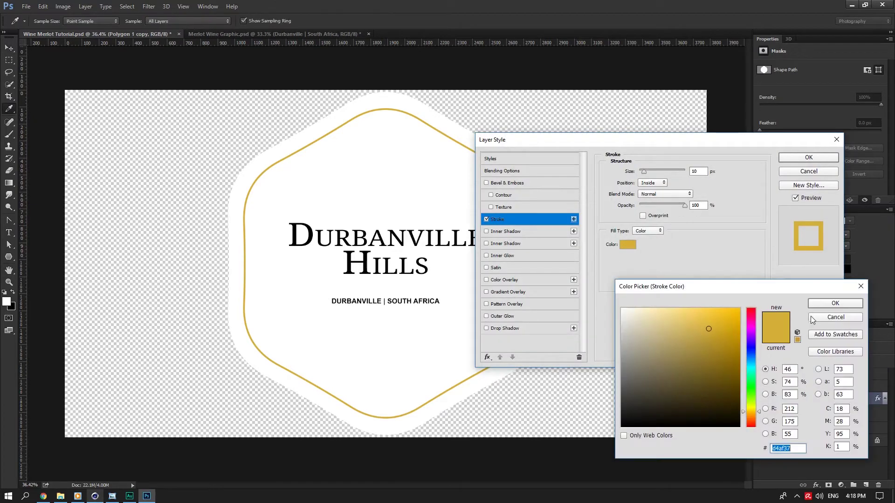
pyautogui.click(826, 316)
pyautogui.click(795, 173)
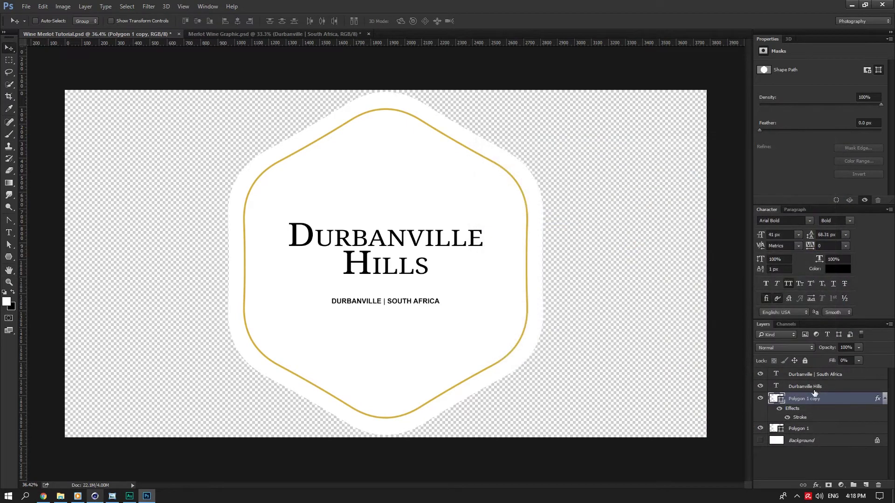
pyautogui.doubleClick(776, 386)
pyautogui.doubleClick(776, 375)
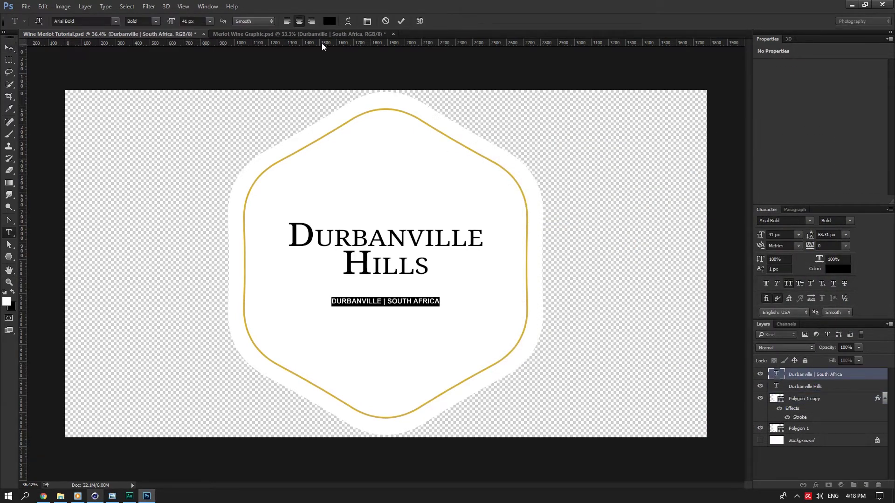
pyautogui.click(330, 21)
pyautogui.write('d4af37')
pyautogui.click(835, 303)
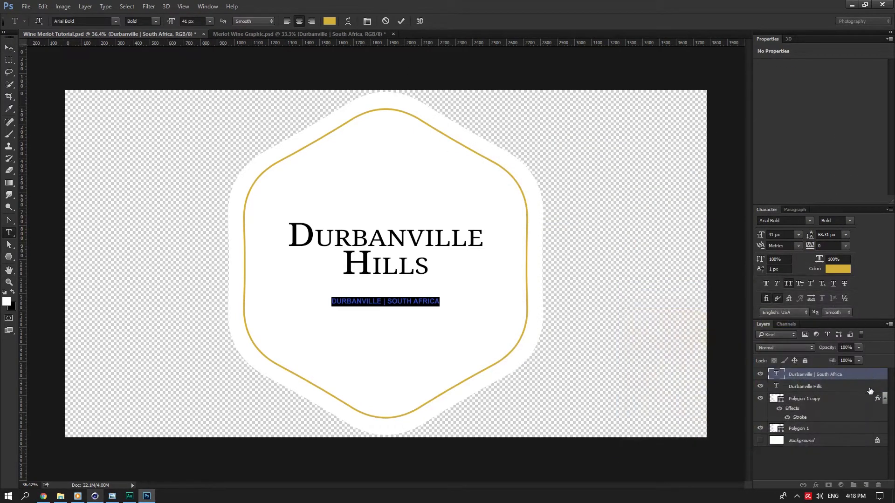
pyautogui.click(9, 47)
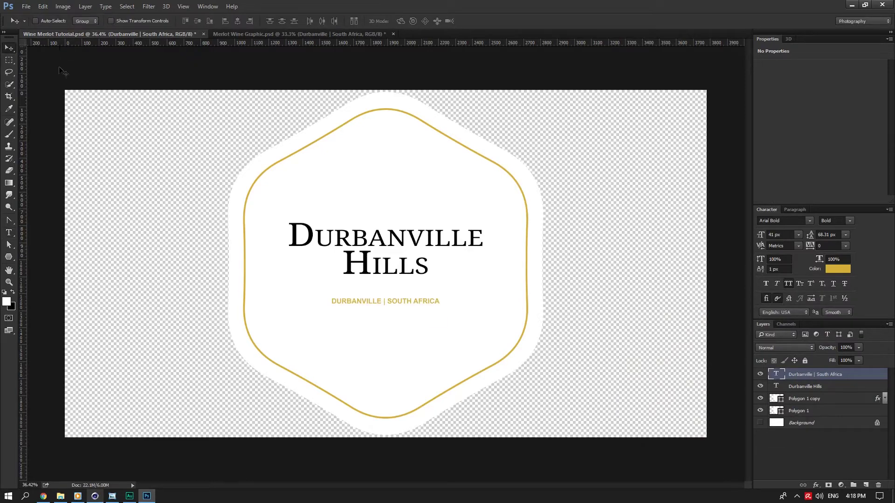
# Step: Duplicate the Durbanville | South Africa line just below itself, and copy the Durbanville Hills title's font name
pyautogui.keyDown('alt'); pyautogui.moveTo(386, 293); pyautogui.dragTo(386, 309); pyautogui.keyUp('alt')
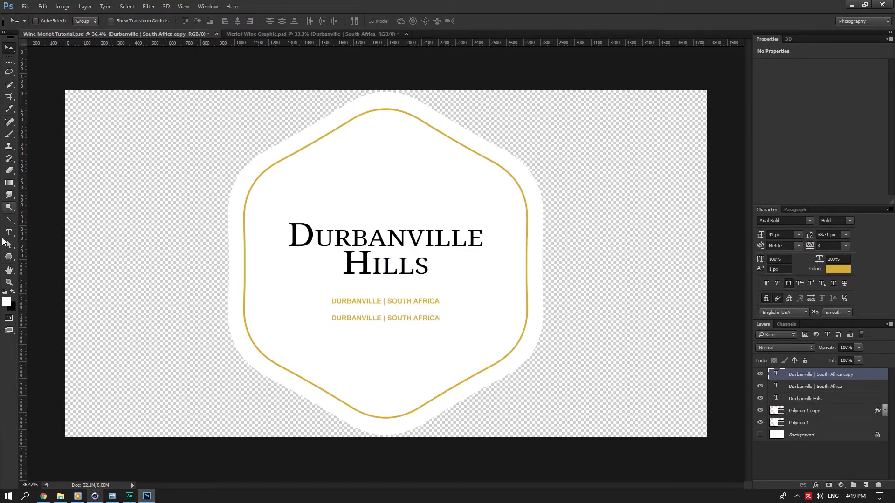
pyautogui.click(9, 232)
pyautogui.click(335, 235)
pyautogui.doubleClick(335, 235)
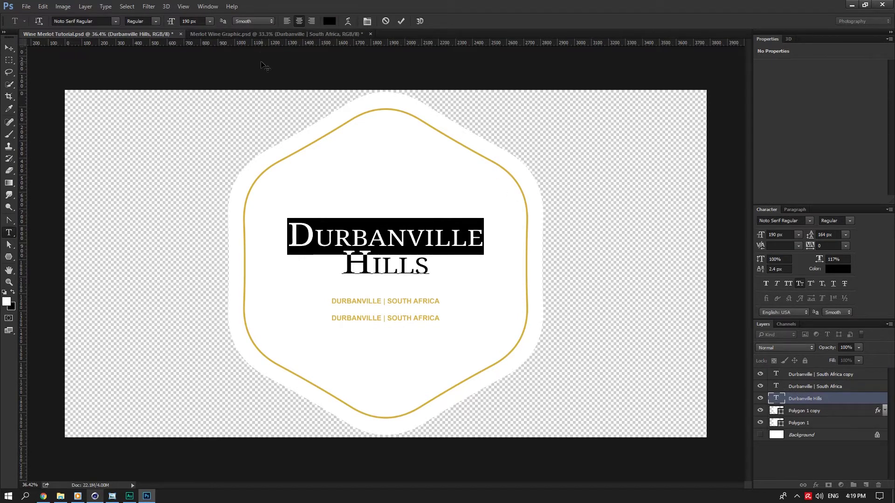
pyautogui.click(89, 21)
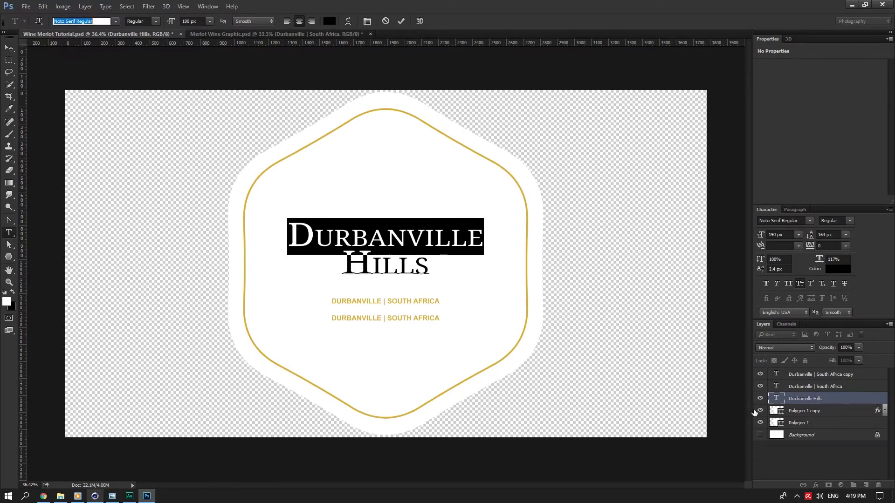
pyautogui.click(796, 401)
# Step: Replace the duplicated line's text with MERLOT and set its font to Noto Serif Regular
pyautogui.click(381, 318)
pyautogui.hotkey('ctrl', 'a')
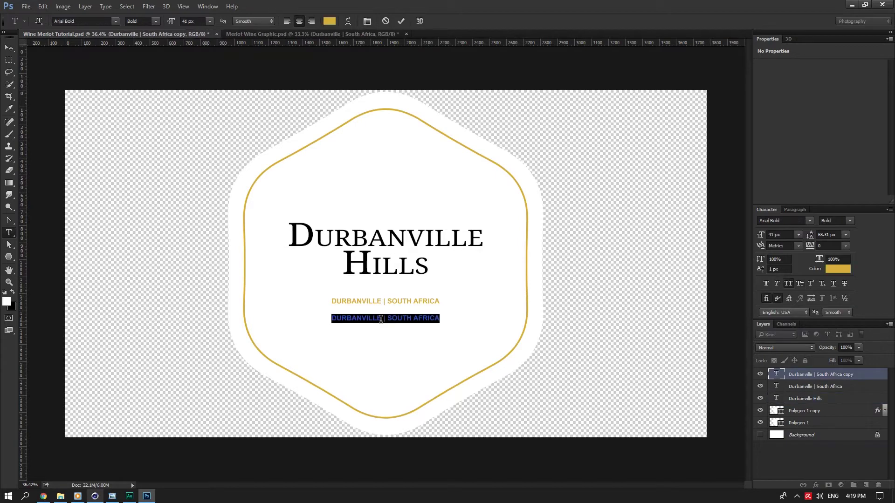
pyautogui.write('MERLOT')
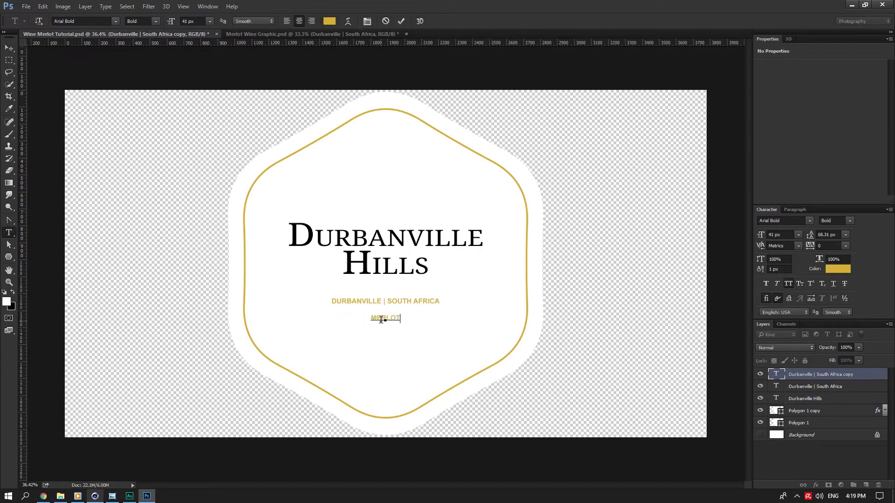
pyautogui.hotkey('ctrl', 'a')
pyautogui.click(102, 21)
pyautogui.hotkey('ctrl', 'v')
pyautogui.click(117, 49)
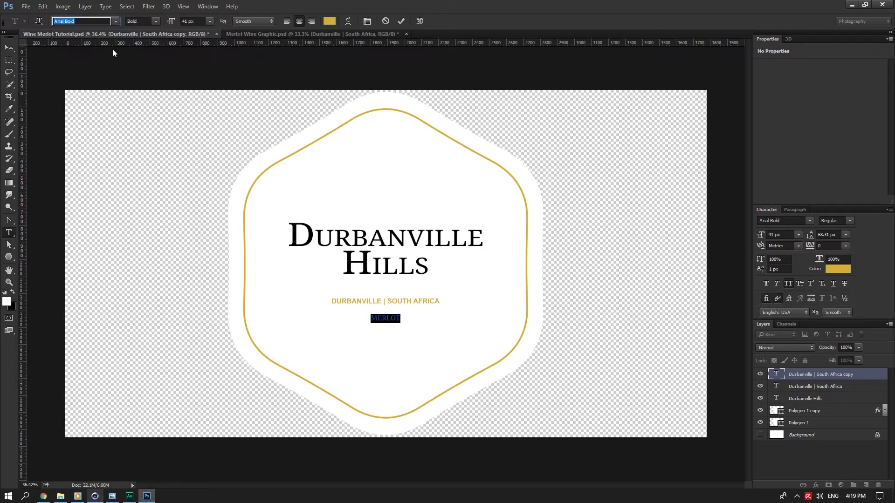
# Step: Copy the purple text color code 66335d from the Merlot 2016 layer in Merlot Wine Graphic.psd
pyautogui.click(236, 34)
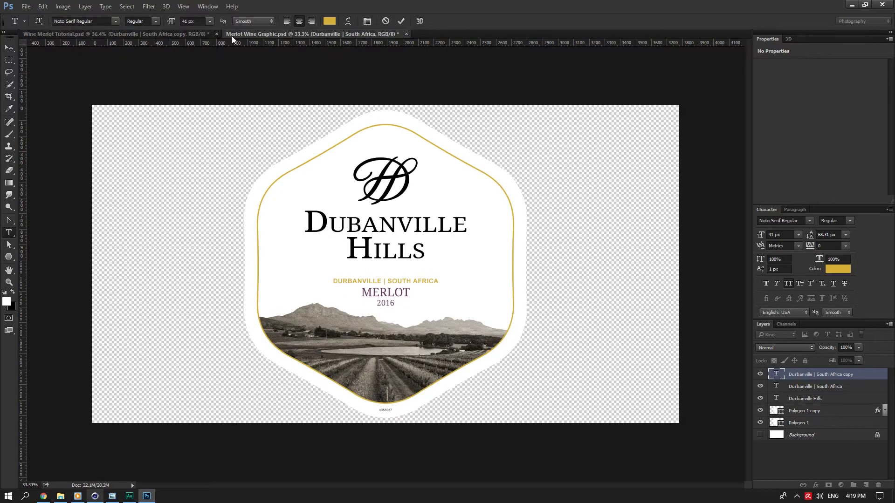
pyautogui.click(375, 292)
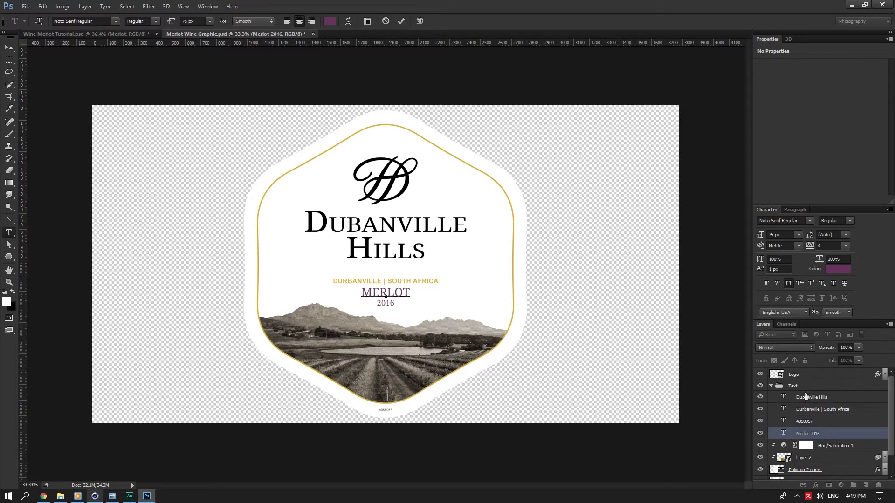
pyautogui.click(330, 21)
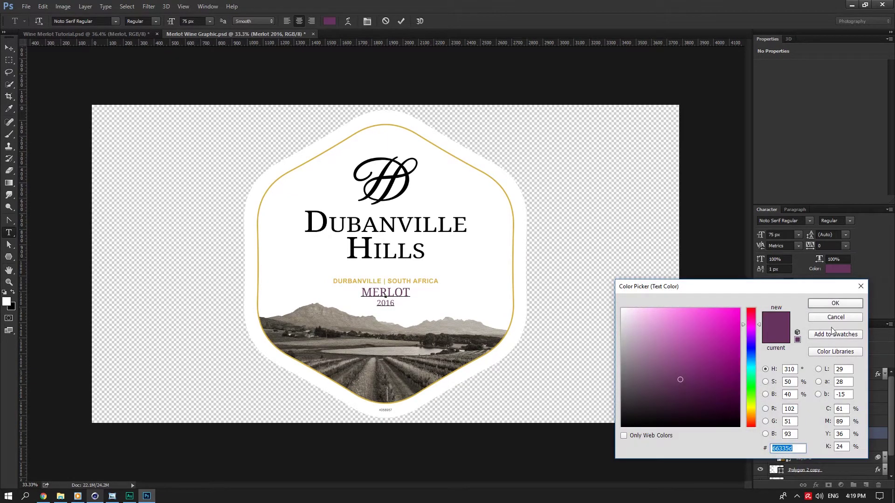
pyautogui.click(796, 449)
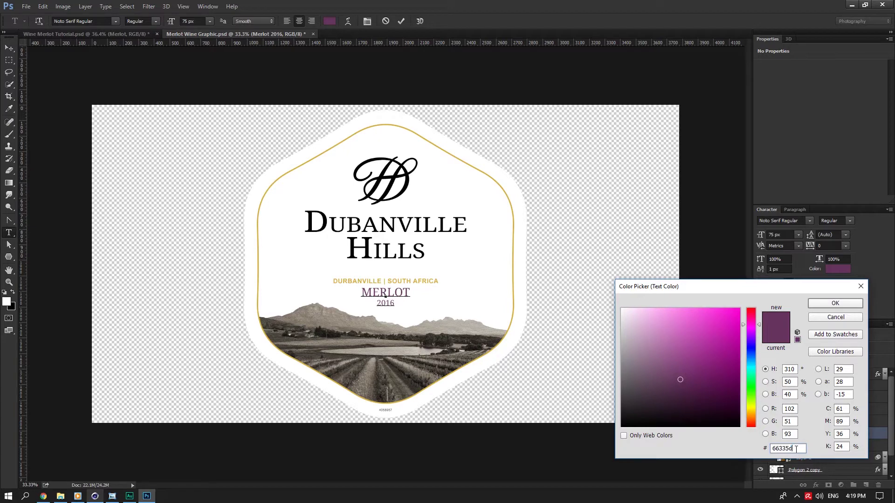
pyautogui.click(825, 319)
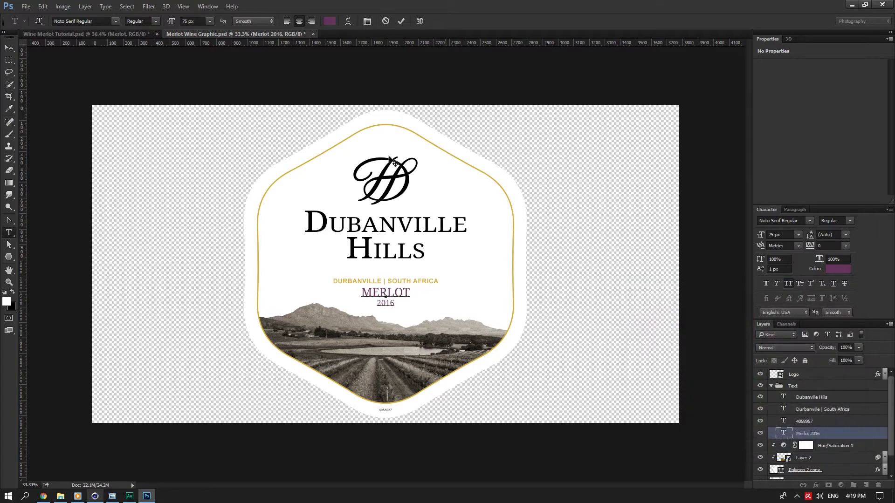
# Step: Color the MERLOT text in Wine Merlot Tutorial.psd purple 66335d and set its size to 75 px
pyautogui.click(87, 34)
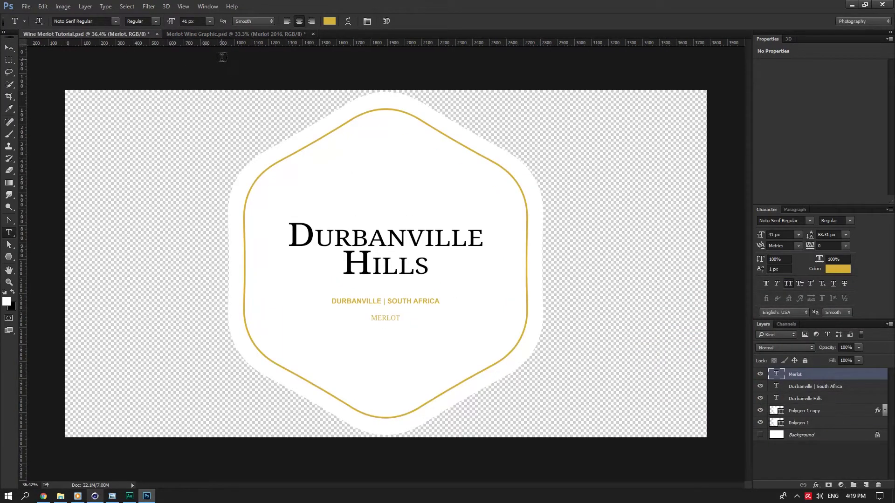
pyautogui.click(209, 34)
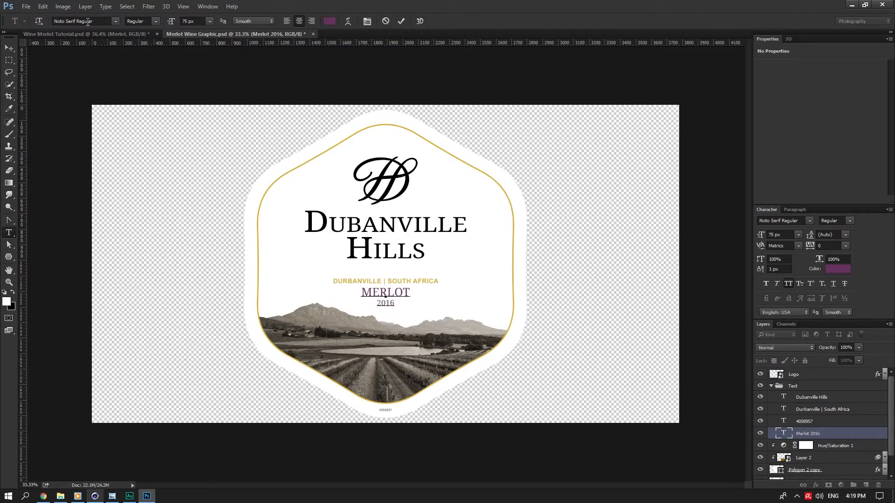
pyautogui.click(88, 34)
pyautogui.doubleClick(386, 318)
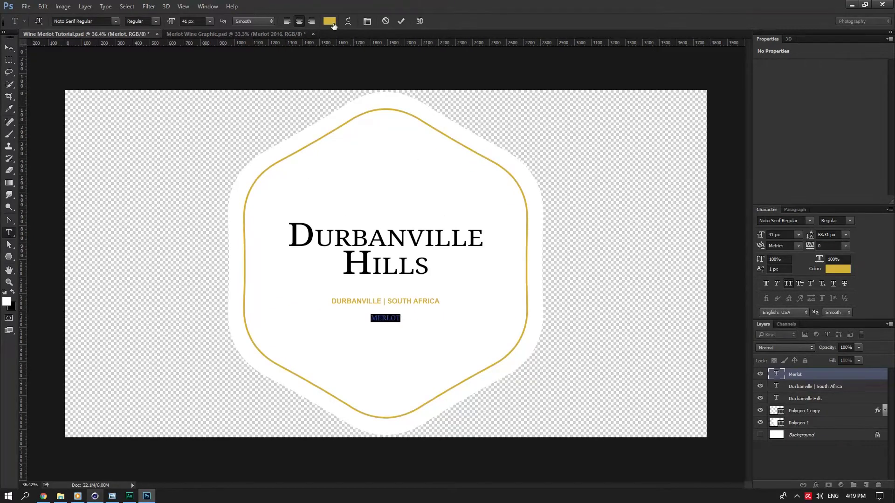
pyautogui.click(334, 27)
pyautogui.hotkey('ctrl', 'v')
pyautogui.click(846, 303)
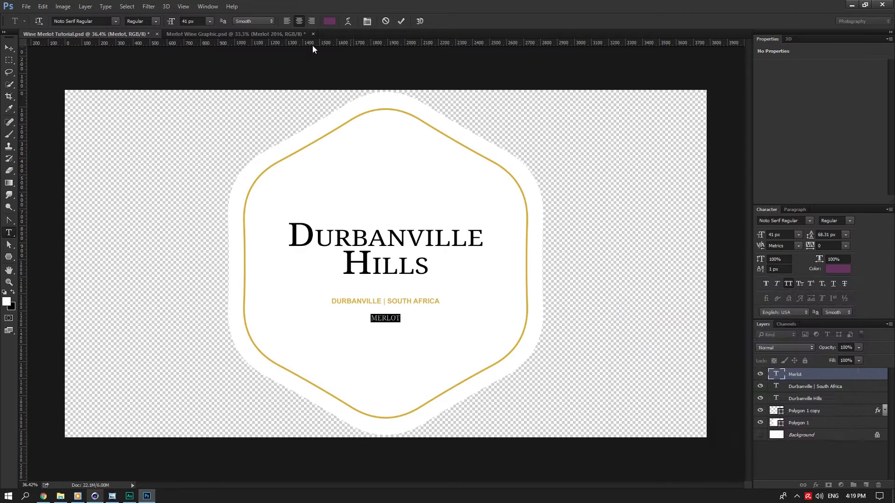
pyautogui.click(196, 21)
pyautogui.write('75')
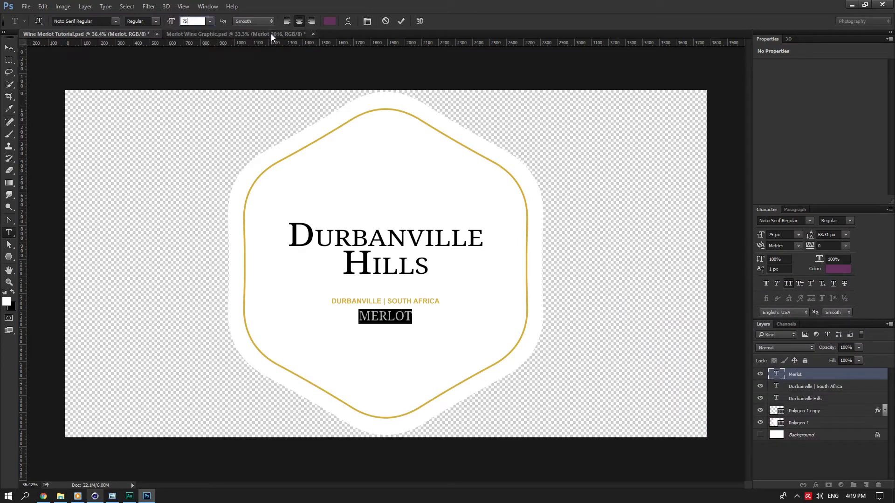
# Step: Add 2016 on a second line beneath MERLOT at 50 px, matching the reference, and save the document
pyautogui.click(270, 34)
pyautogui.click(390, 297)
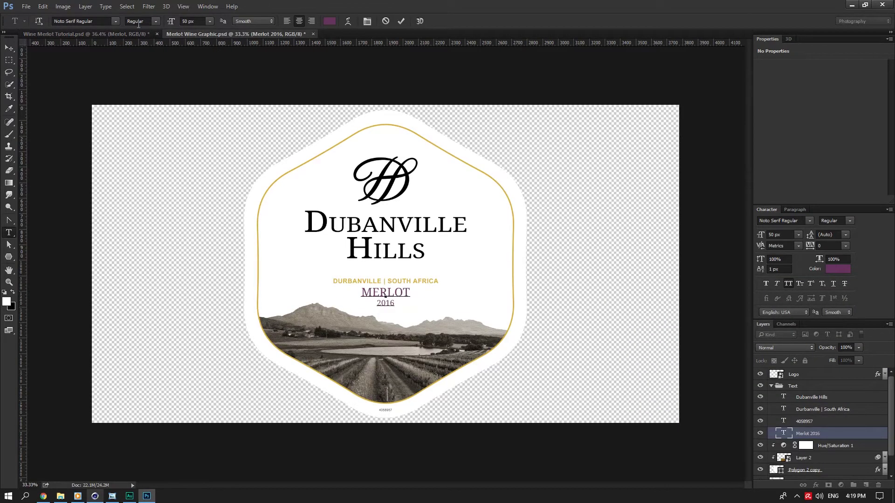
pyautogui.click(89, 34)
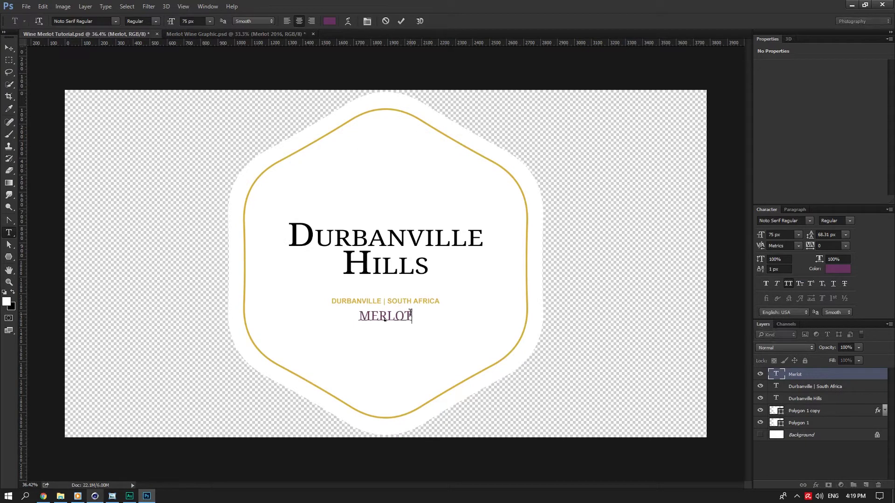
pyautogui.write('50')
pyautogui.doubleClick(390, 329)
pyautogui.write('2016')
pyautogui.doubleClick(390, 329)
pyautogui.click(185, 21)
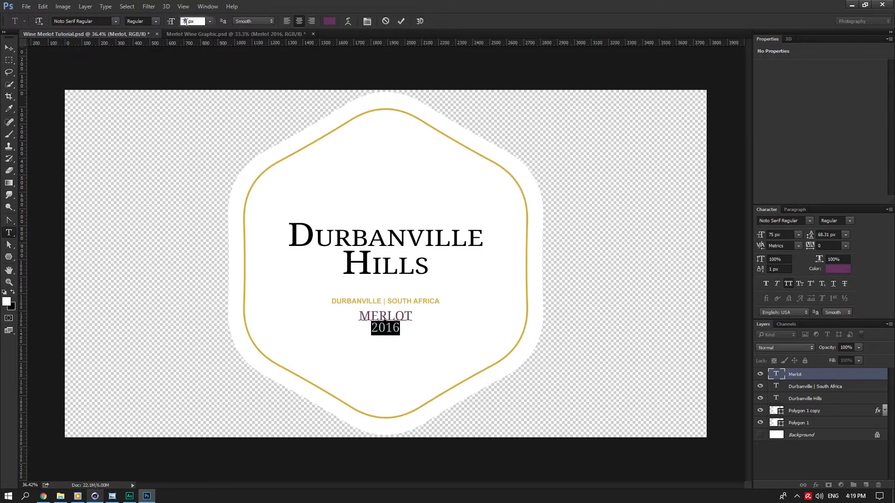
pyautogui.write('50')
pyautogui.click(8, 48)
pyautogui.hotkey('ctrl', 's')
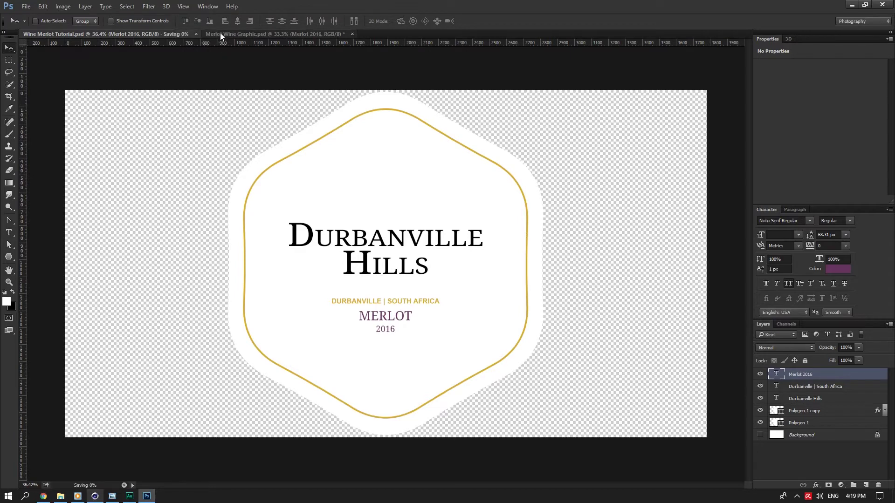
# Step: Examine the vineyard photo's Layer 2 smart object and its smart filters in Merlot Wine Graphic.psd
pyautogui.click(221, 34)
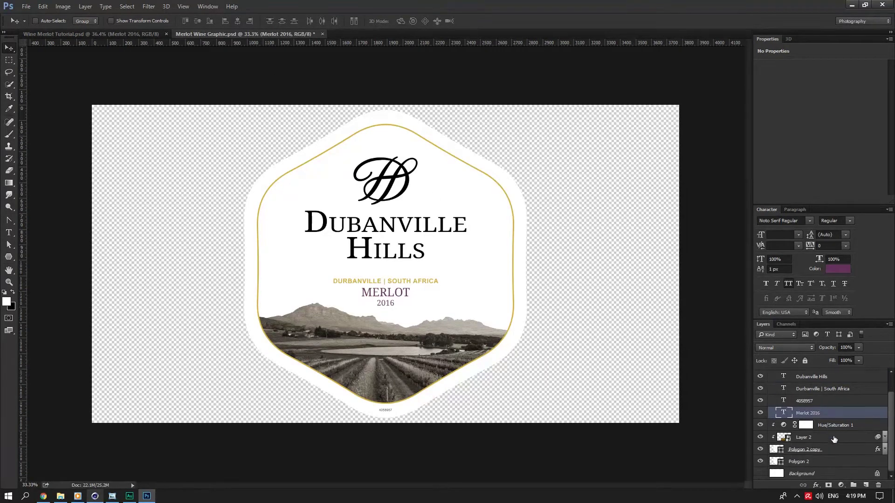
pyautogui.click(834, 439)
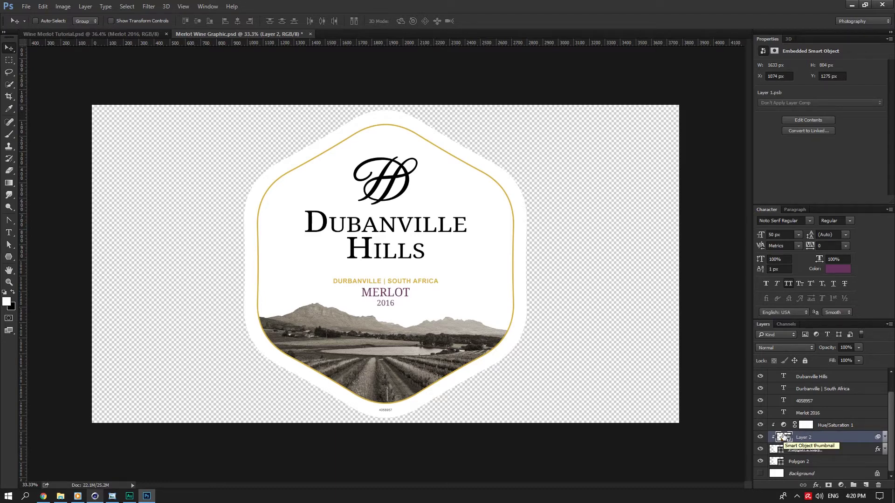
pyautogui.click(884, 440)
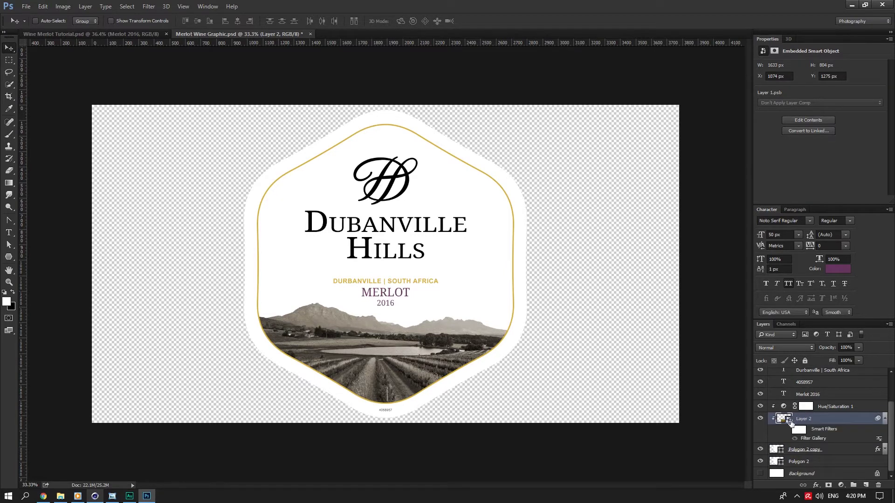
# Step: Open Layer 2's smart object with the Hue/Saturation adjustment hidden, and disable its layer mask to examine the full vineyard photo
pyautogui.click(760, 406)
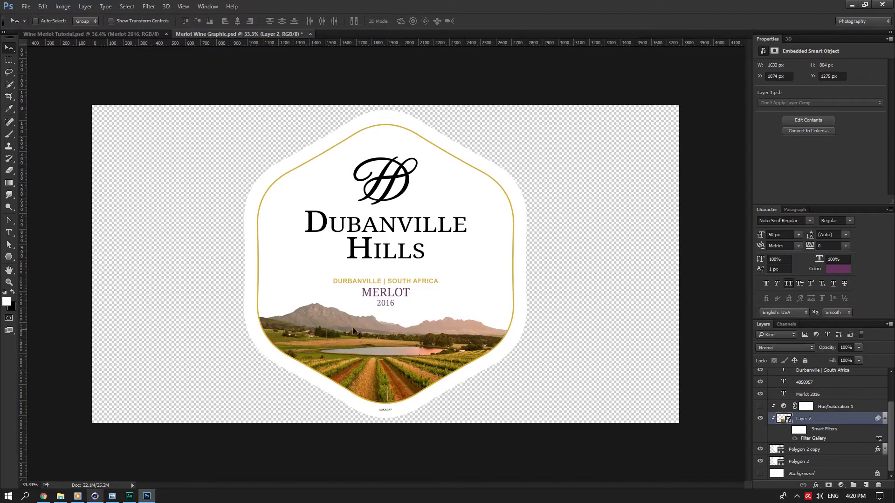
pyautogui.doubleClick(782, 419)
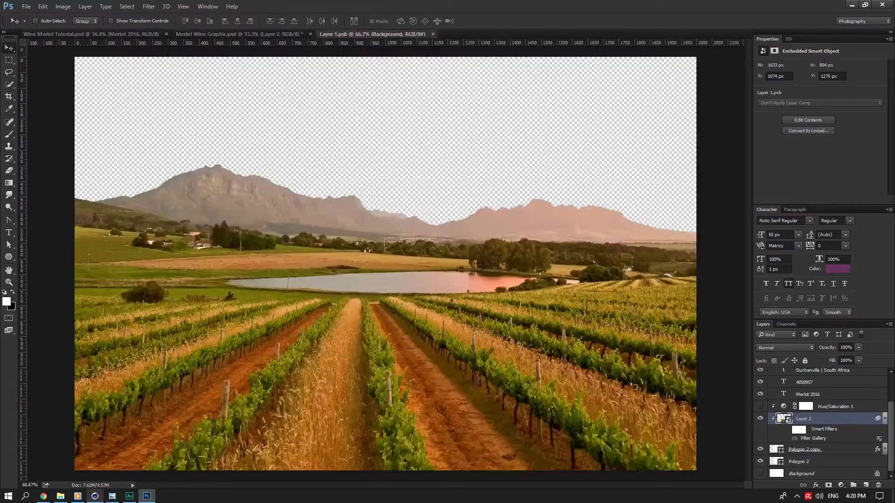
pyautogui.click(798, 375)
pyautogui.rightClick(796, 376)
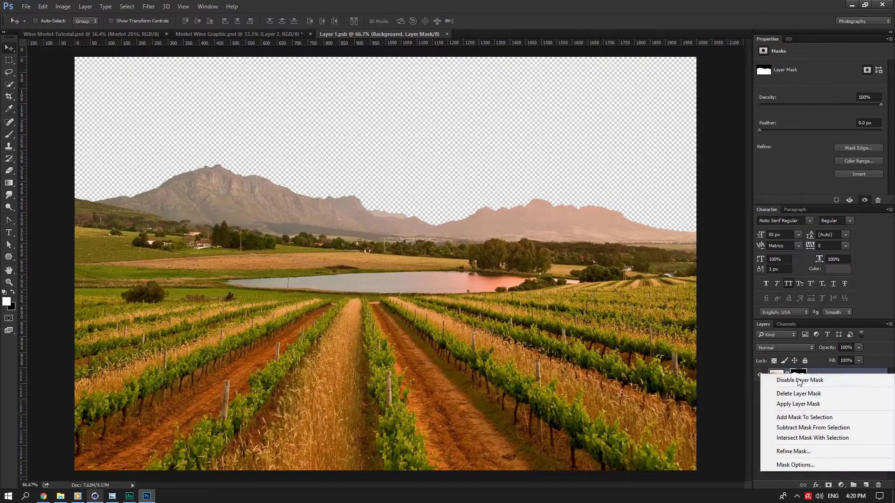
pyautogui.click(795, 381)
pyautogui.keyDown('alt'); pyautogui.scroll(-5, 300, 210); pyautogui.keyUp('alt')
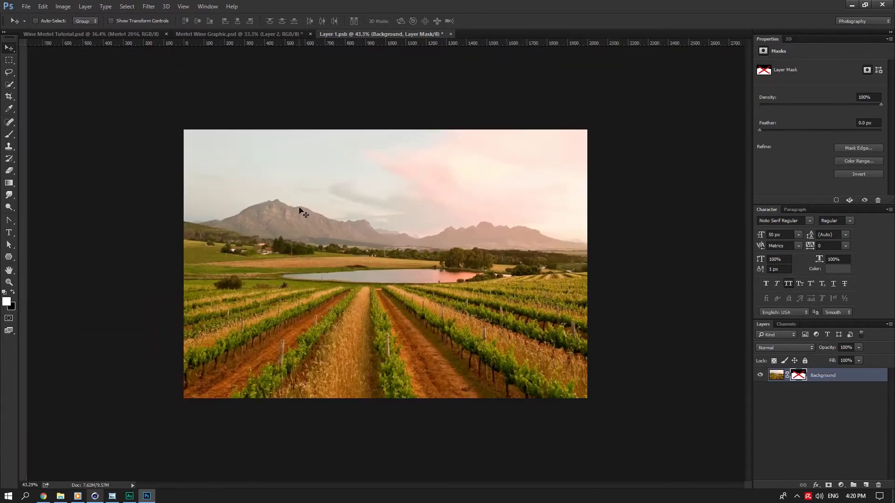
pyautogui.keyDown('alt'); pyautogui.scroll(4, 345, 263); pyautogui.keyUp('alt')
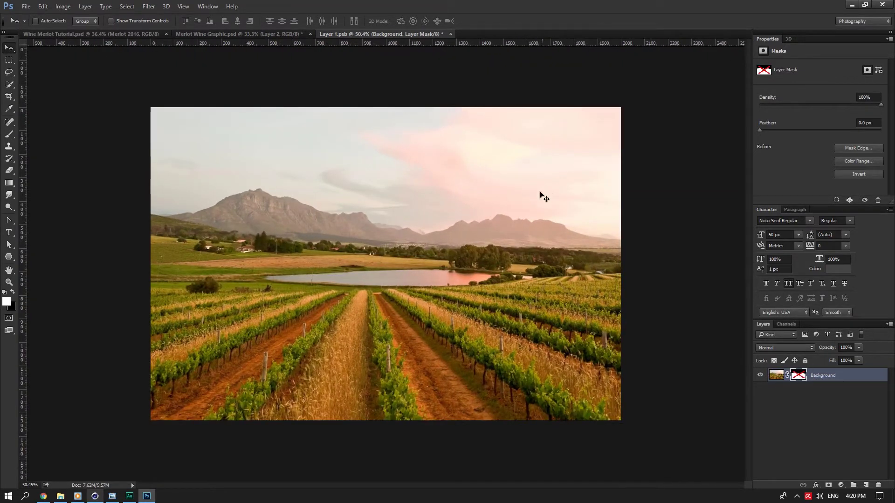
# Step: Re-enable the vineyard photo's layer mask and close the smart object document without saving
pyautogui.rightClick(799, 377)
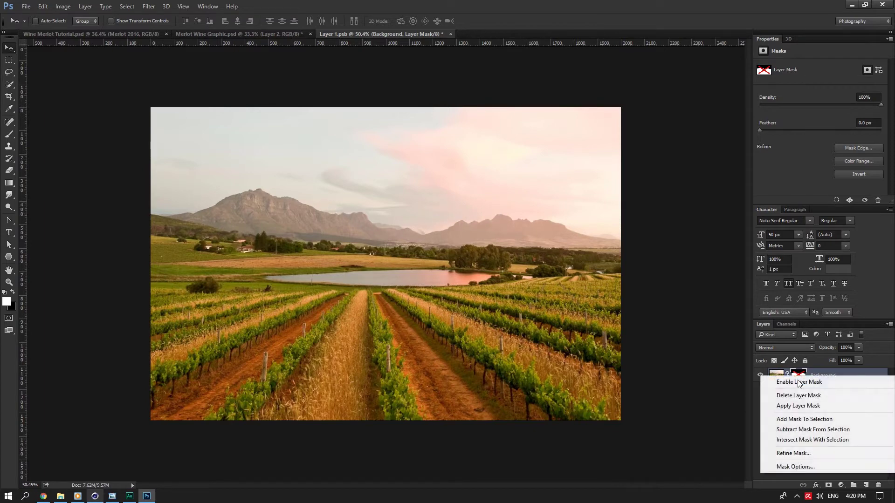
pyautogui.click(811, 380)
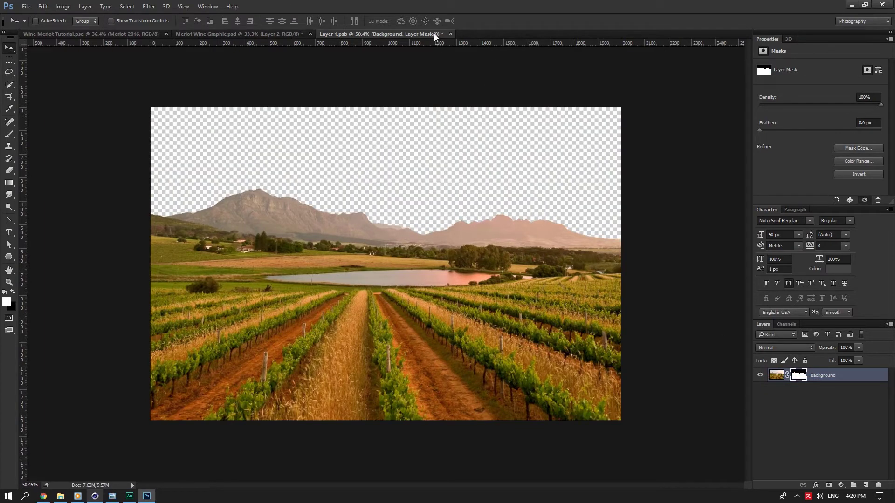
pyautogui.click(450, 34)
pyautogui.click(446, 184)
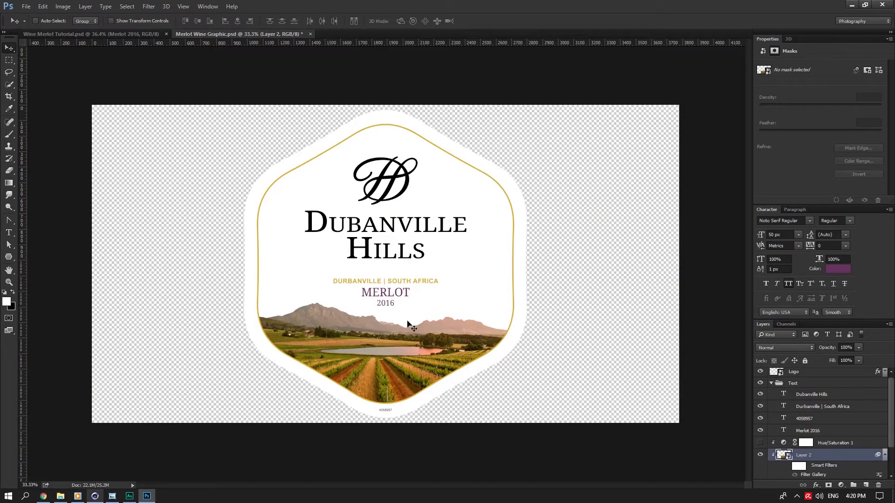
# Step: Turn the Hue/Saturation 1 adjustment back on and compare the vineyard photo with and without it
pyautogui.scroll(-1, 819, 431)
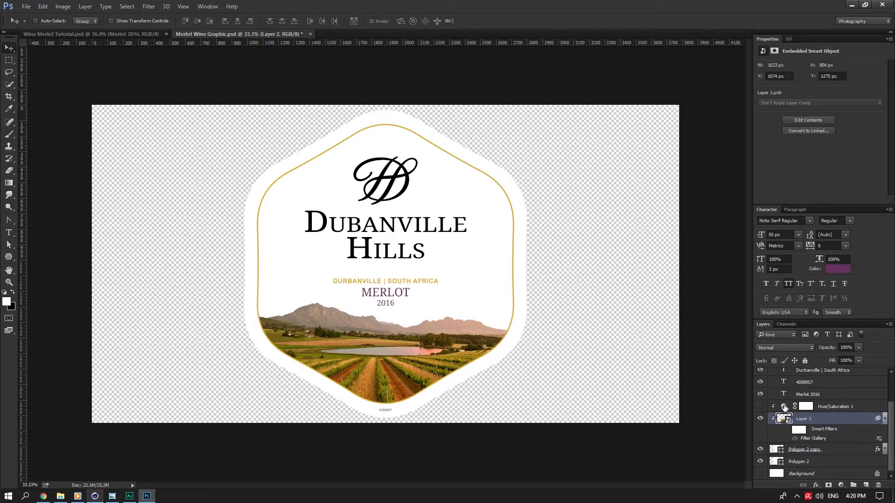
pyautogui.click(785, 407)
pyautogui.click(760, 407)
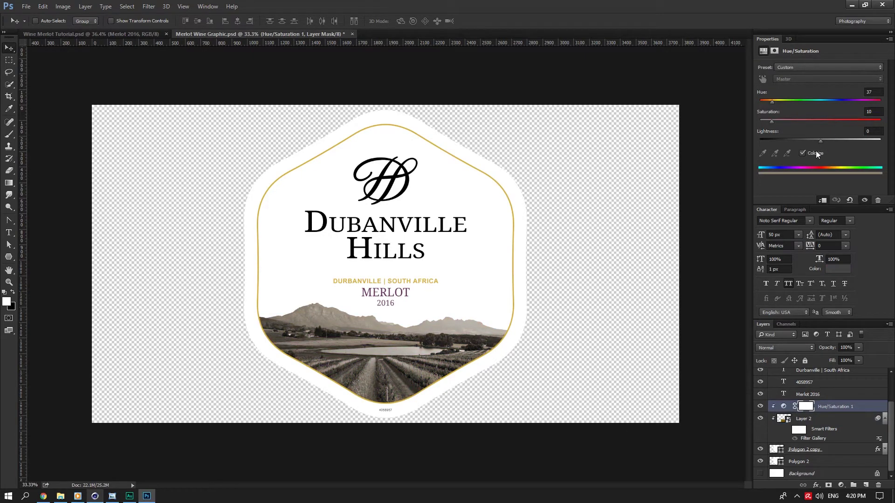
pyautogui.keyDown('alt'); pyautogui.scroll(4, 359, 357); pyautogui.keyUp('alt')
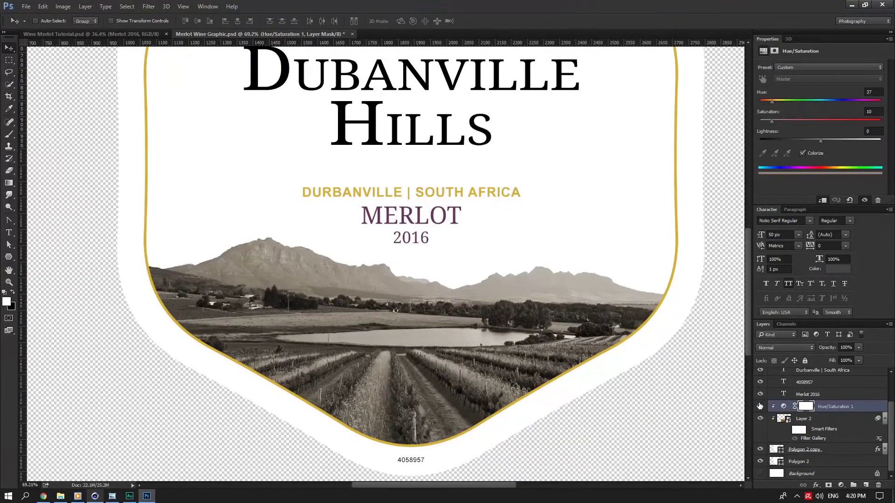
pyautogui.click(760, 406)
pyautogui.click(759, 406)
pyautogui.hotkey('ctrl', '0')
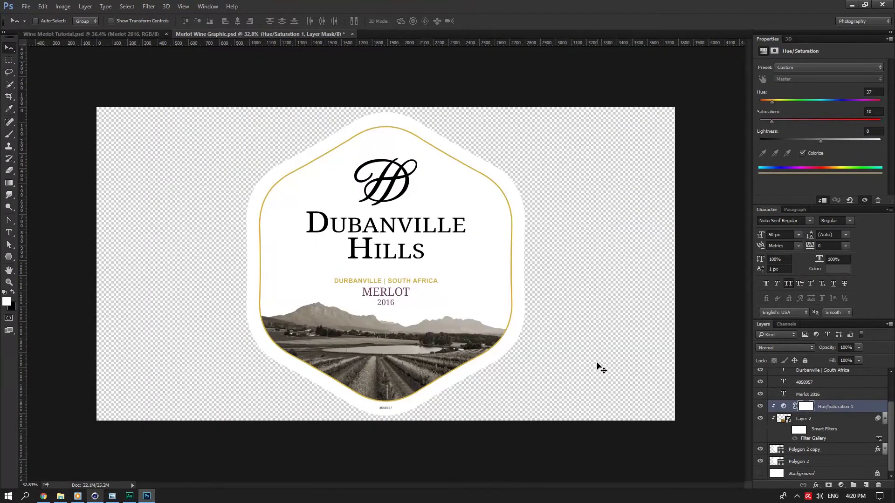
# Step: Review the Canvas Texturizer filter on Layer 2 in the Filter Gallery and accept its settings
pyautogui.click(842, 420)
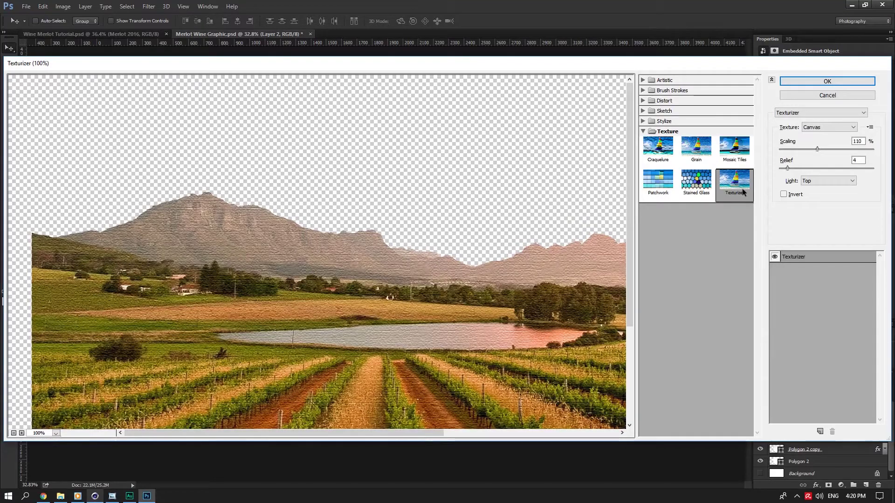
pyautogui.moveTo(253, 249); pyautogui.dragTo(136, 141)
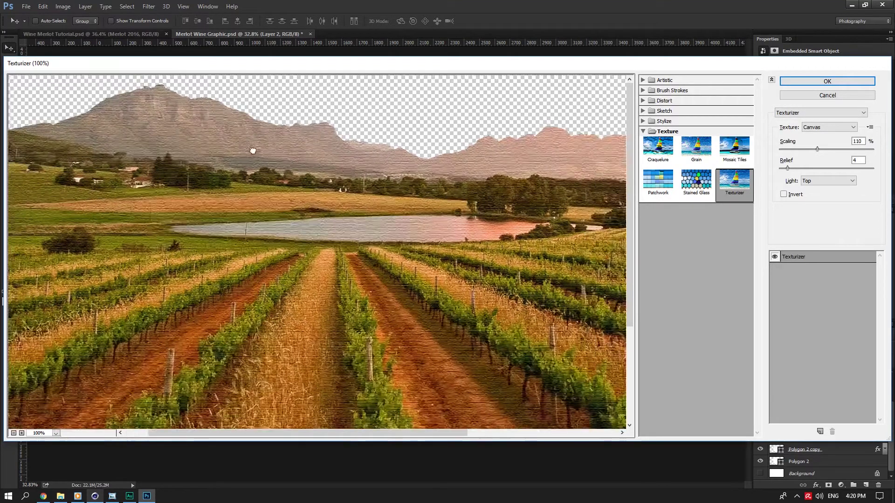
pyautogui.moveTo(433, 323); pyautogui.dragTo(504, 340)
pyautogui.moveTo(317, 172); pyautogui.dragTo(359, 248)
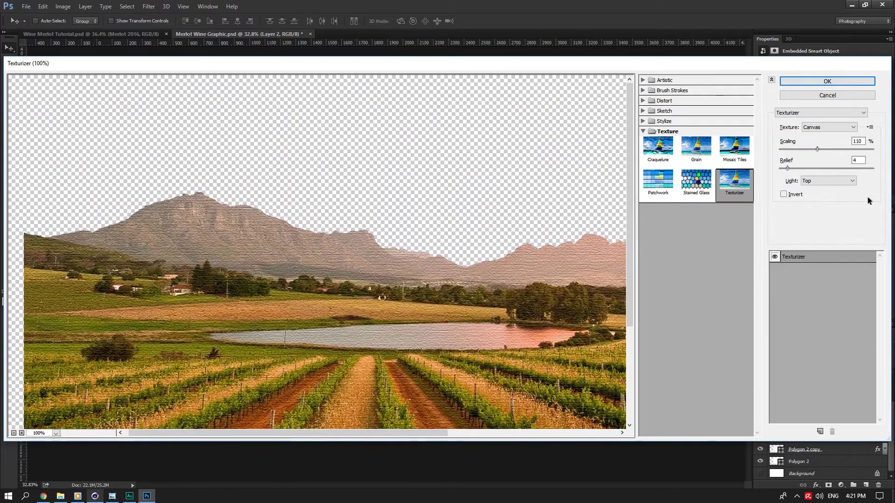
pyautogui.press('Return')
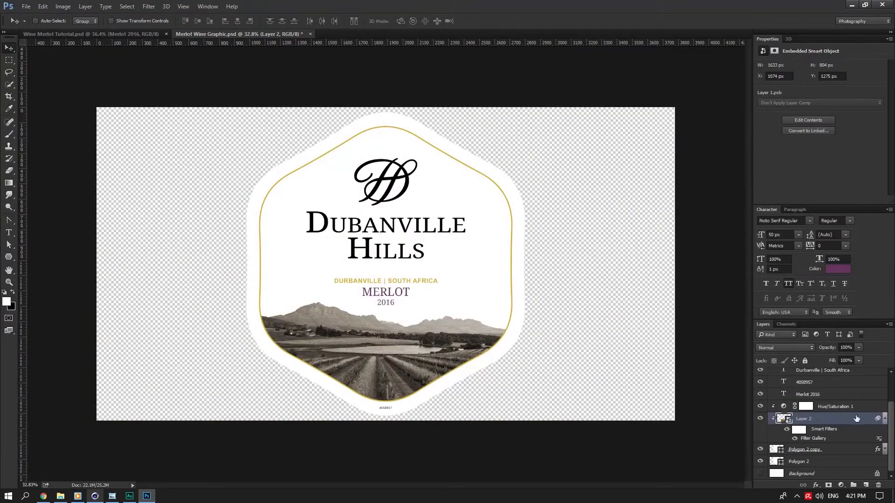
# Step: Copy Layer 2 and its Hue/Saturation adjustment into Wine Merlot Tutorial.psd and place them directly beneath Polygon 1 copy
pyautogui.click(884, 419)
pyautogui.keyDown('shift'); pyautogui.click(834, 428); pyautogui.keyUp('shift')
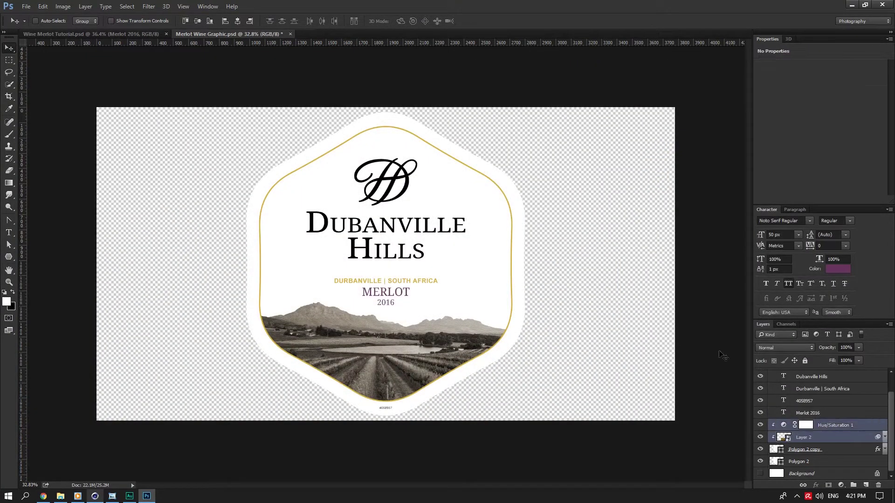
pyautogui.moveTo(405, 282); pyautogui.dragTo(354, 298)
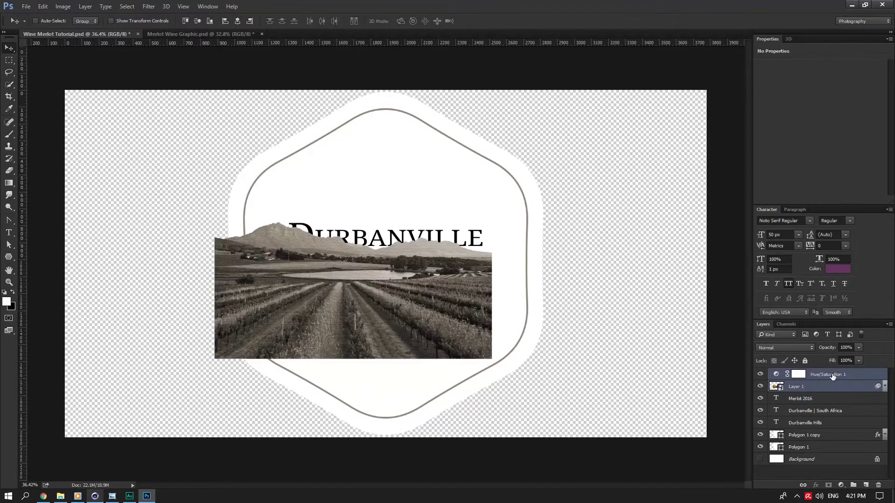
pyautogui.moveTo(833, 376); pyautogui.dragTo(833, 442)
# Step: Position the vineyard photo over the label's lower half and scale it up slightly to span the gold outline's width
pyautogui.moveTo(440, 318); pyautogui.dragTo(457, 359)
pyautogui.hotkey('ctrl', 't')
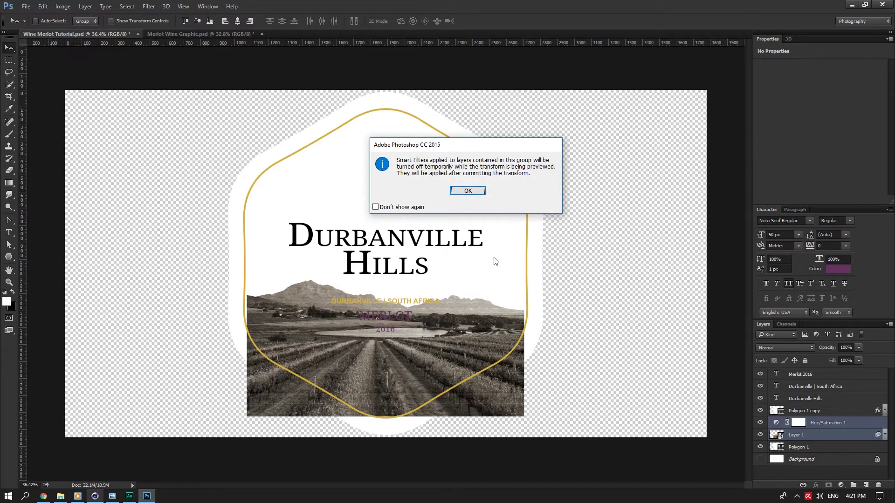
pyautogui.press('Return')
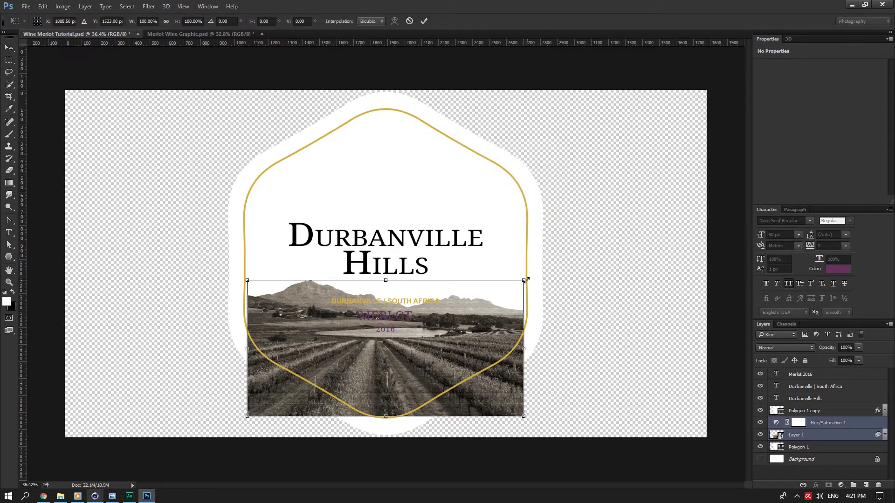
pyautogui.moveTo(526, 279); pyautogui.dragTo(530, 278)
pyautogui.press('Return')
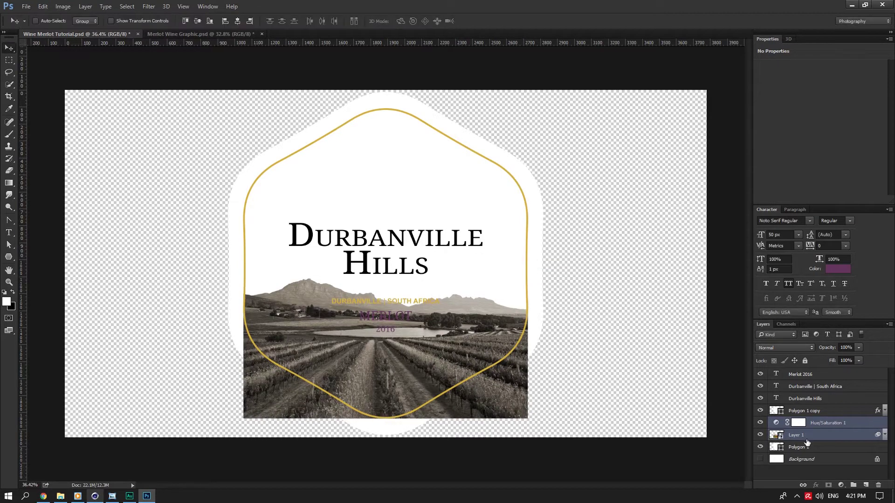
# Step: Move Layer 1 and Hue/Saturation 1 above Polygon 1 copy and clip both to that shape
pyautogui.click(805, 437)
pyautogui.click(813, 425)
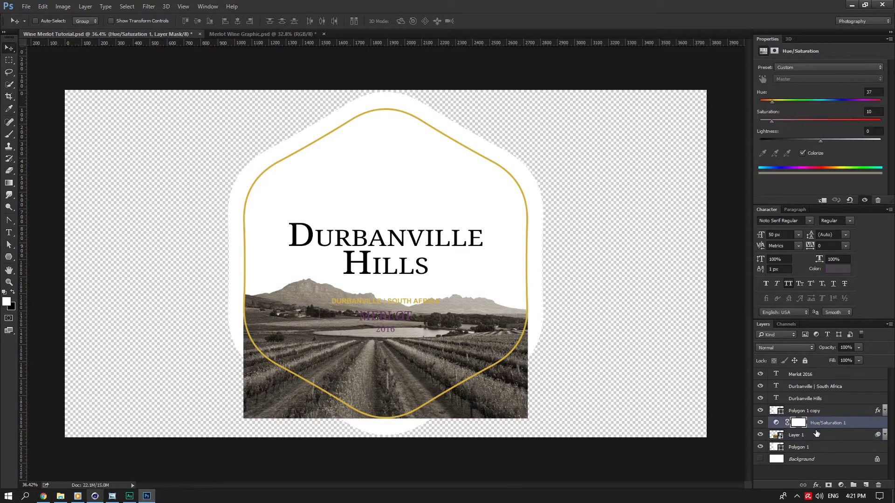
pyautogui.keyDown('shift'); pyautogui.click(817, 434); pyautogui.keyUp('shift')
pyautogui.moveTo(826, 427); pyautogui.dragTo(824, 405)
pyautogui.keyDown('alt'); pyautogui.click(812, 427); pyautogui.keyUp('alt')
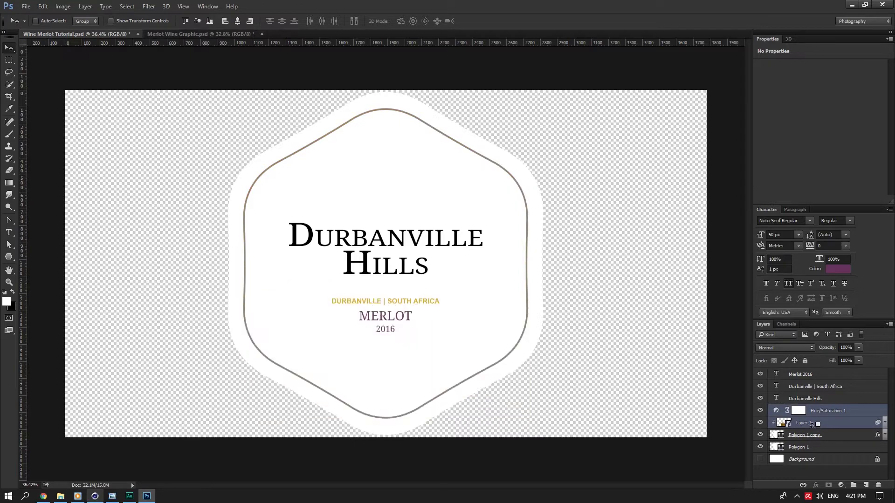
pyautogui.keyDown('alt'); pyautogui.click(812, 417); pyautogui.keyUp('alt')
# Step: Set the fill of the Polygon 1 copy layer to 100%
pyautogui.click(811, 435)
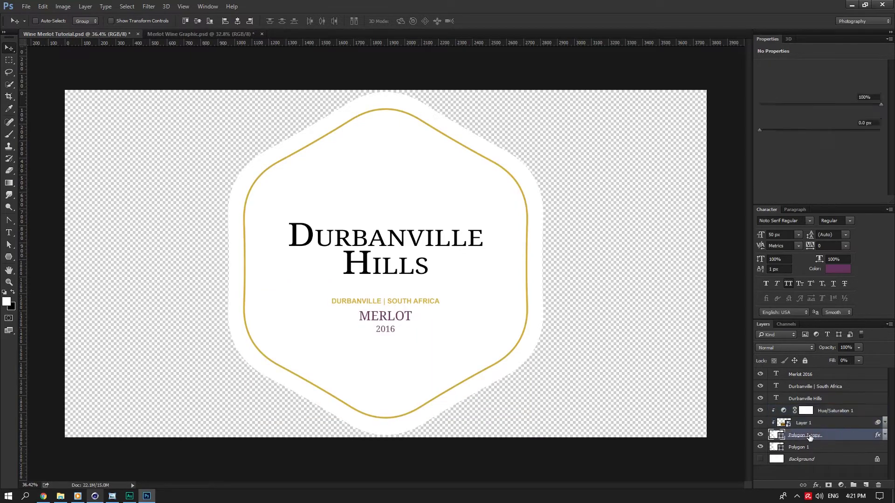
pyautogui.click(846, 361)
pyautogui.moveTo(892, 358); pyautogui.dragTo(890, 359)
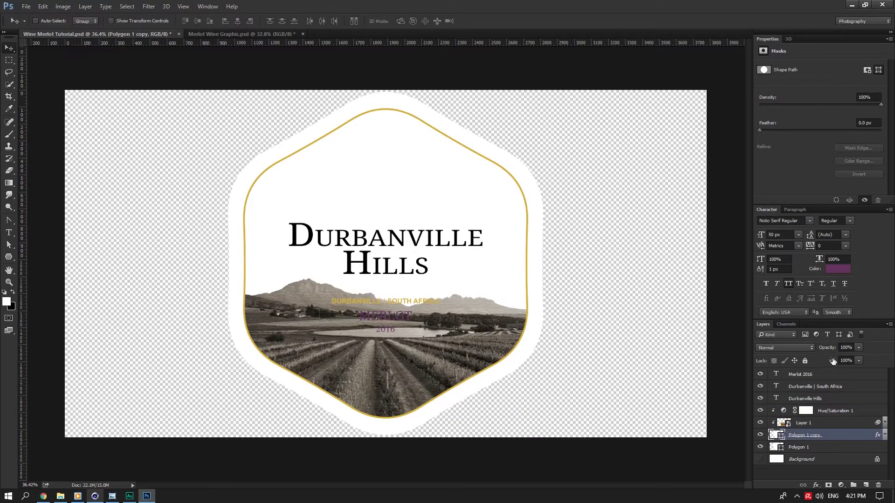
# Step: Move the vineyard photo and its Hue/Saturation adjustment straight down so the mountains sit below the DURBANVILLE | SOUTH AFRICA line
pyautogui.click(821, 422)
pyautogui.keyDown('shift'); pyautogui.click(828, 411); pyautogui.keyUp('shift')
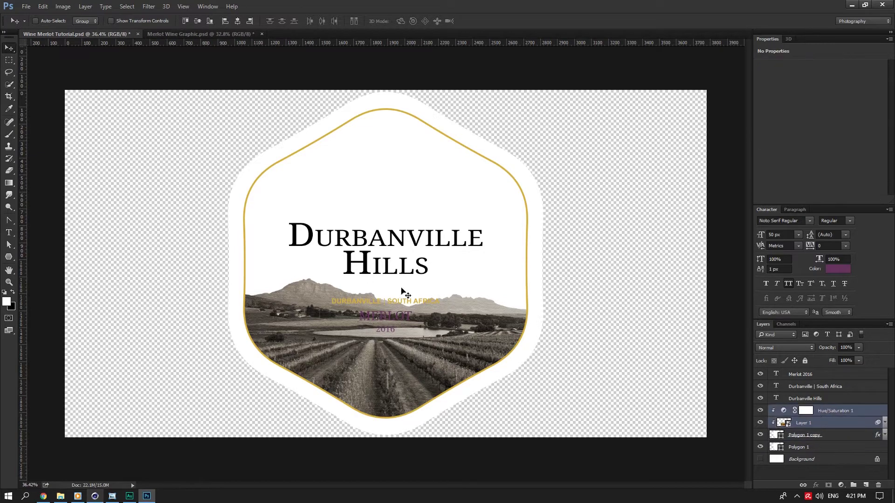
pyautogui.moveTo(432, 303); pyautogui.dragTo(432, 327)
# Step: Reorder the text layers as Durbanville Hills, Durbanville | South Africa, Merlot 2016, and select the lower two
pyautogui.click(806, 390)
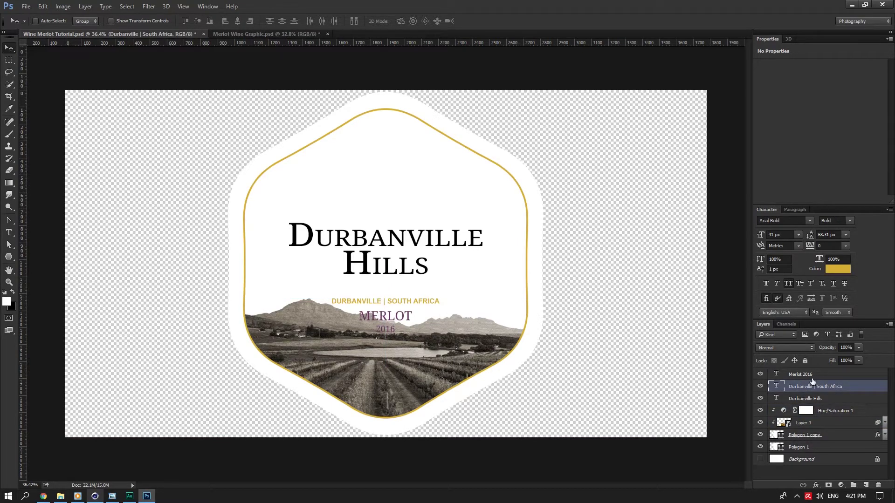
pyautogui.moveTo(818, 375)
pyautogui.mouseDown()
pyautogui.moveTo(818, 392)
pyautogui.moveTo(823, 375)
pyautogui.mouseUp()
pyautogui.click(811, 387)
pyautogui.keyDown('shift'); pyautogui.click(800, 397); pyautogui.keyUp('shift')
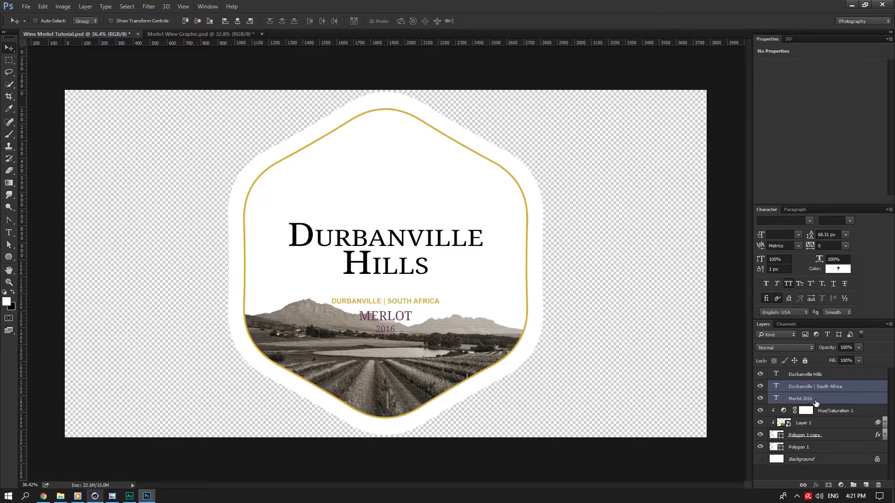
# Step: Nudge the Merlot 2016 text closer to the line above it, and raise it together with the Durbanville | South Africa text
pyautogui.click(816, 402)
pyautogui.hotkey('shift', 'Up')
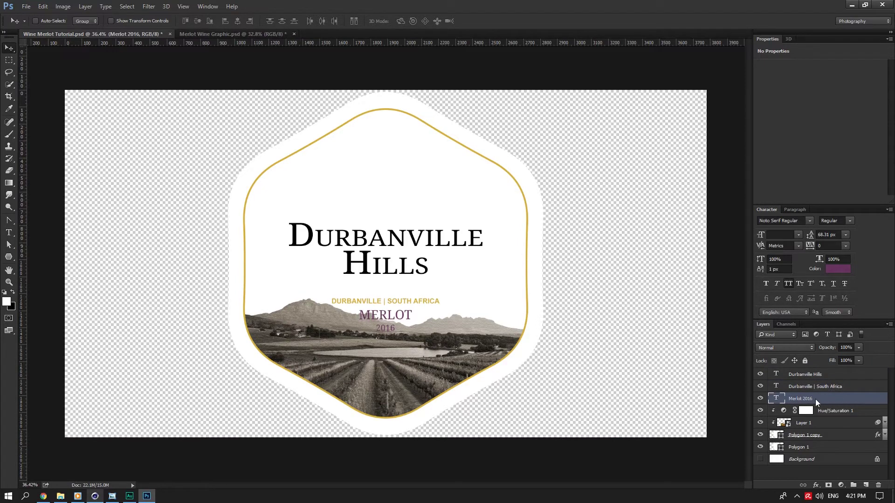
pyautogui.press('Up')
pyautogui.press('Up')
pyautogui.press('Up')
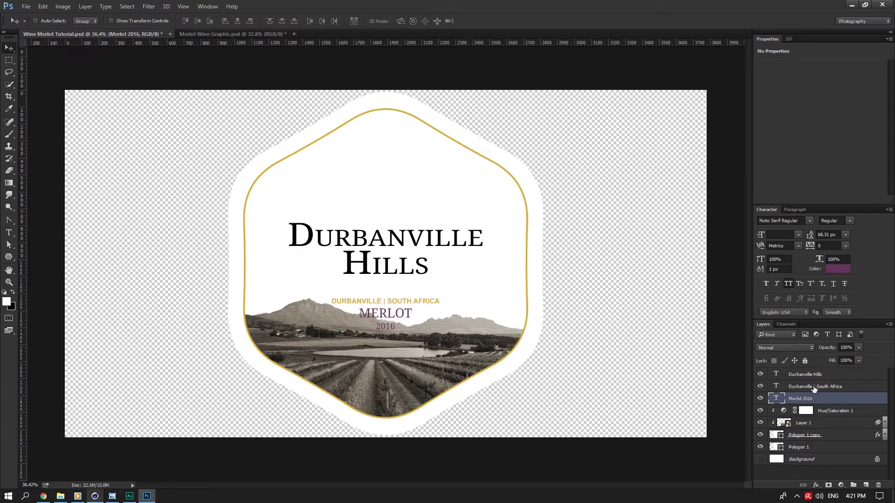
pyautogui.keyDown('shift'); pyautogui.click(814, 387); pyautogui.keyUp('shift')
pyautogui.hotkey('shift', 'Up')
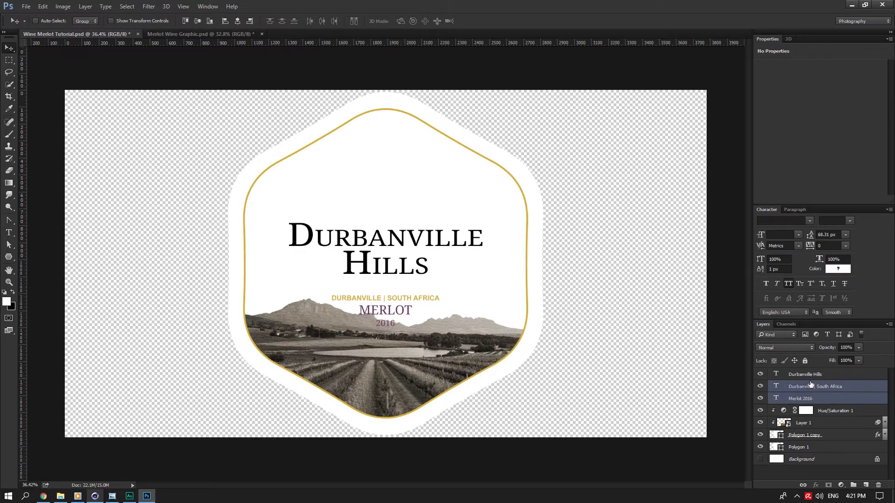
# Step: Move all three text layers up together until the 2016 line clears the mountains
pyautogui.keyDown('shift'); pyautogui.click(821, 375); pyautogui.keyUp('shift')
pyautogui.hotkey('shift', 'Up')
pyautogui.hotkey('shift', 'Up')
pyautogui.hotkey('shift', 'Up')
pyautogui.hotkey('shift', 'Up')
pyautogui.hotkey('shift', 'Up')
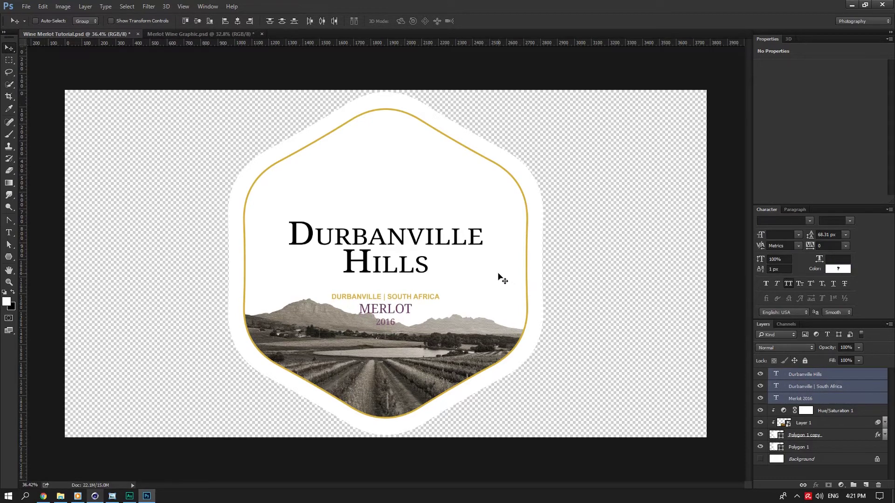
pyautogui.hotkey('shift', 'Up')
pyautogui.hotkey('shift', 'Up')
pyautogui.hotkey('shift', 'Up')
pyautogui.hotkey('shift', 'Up')
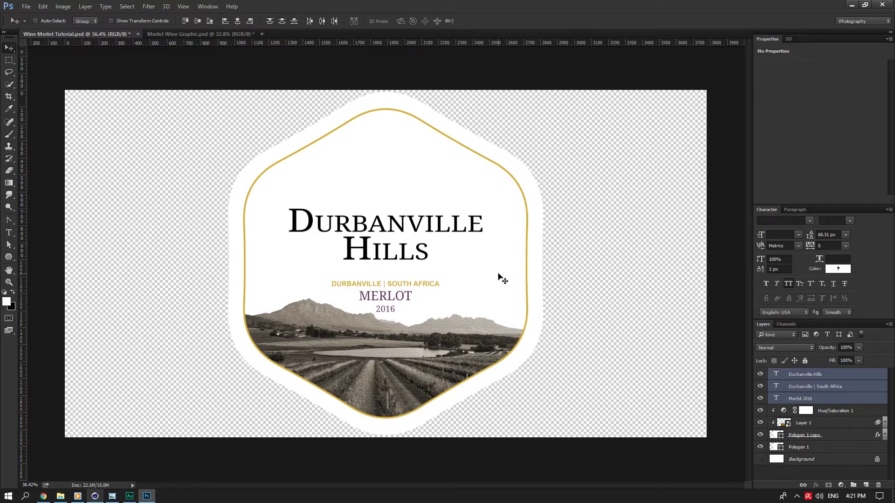
# Step: Nudge the vineyard photo and its Hue/Saturation adjustment slightly down inside the label
pyautogui.click(832, 414)
pyautogui.keyDown('shift'); pyautogui.click(827, 425); pyautogui.keyUp('shift')
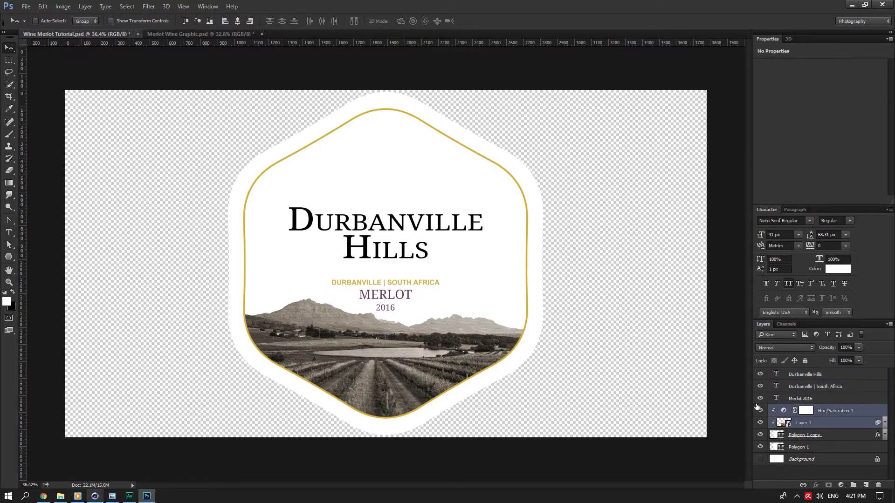
pyautogui.hotkey('shift', 'Down')
pyautogui.hotkey('shift', 'Down')
pyautogui.hotkey('shift', 'Down')
pyautogui.hotkey('shift', 'Down')
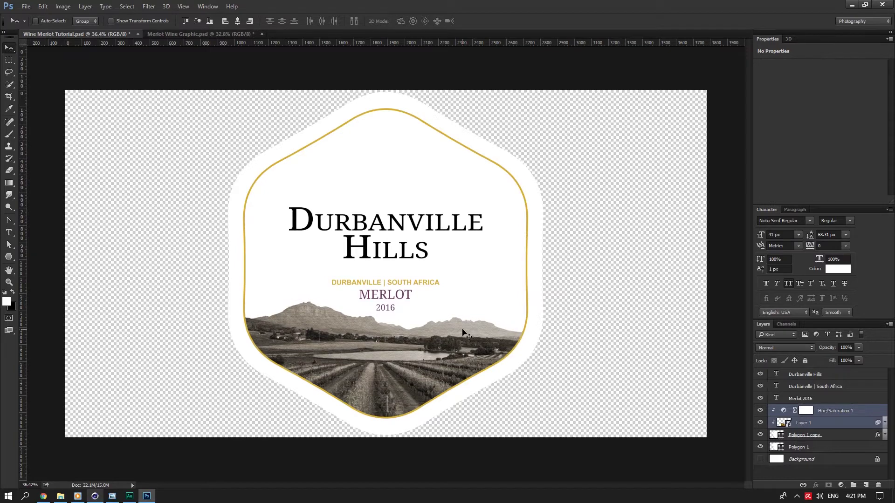
# Step: Lower the vineyard photo and its Hue/Saturation adjustment a little further, and compare the label with Merlot Wine Graphic.psd
pyautogui.hotkey('shift', 'Down')
pyautogui.hotkey('shift', 'Down')
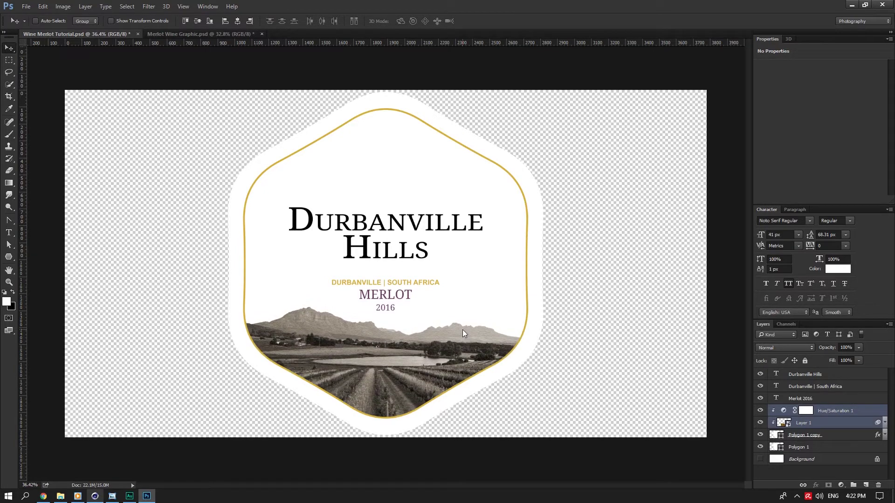
pyautogui.click(184, 34)
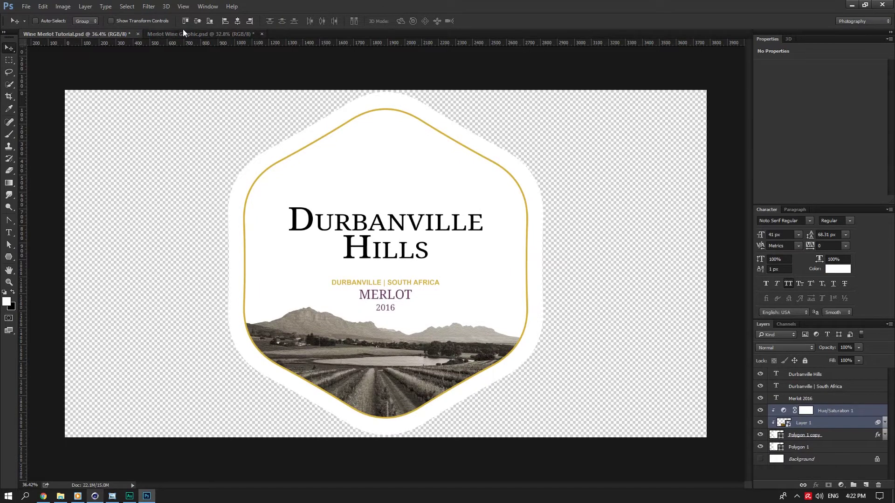
pyautogui.click(186, 34)
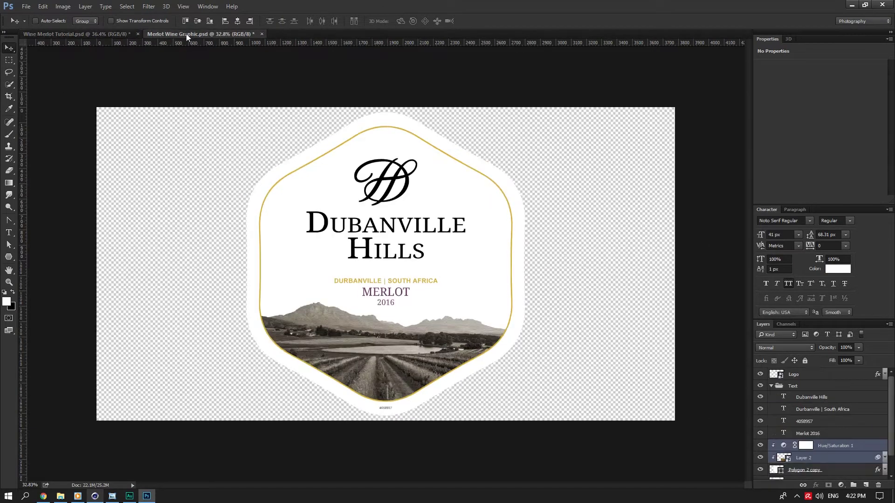
pyautogui.click(117, 36)
pyautogui.click(178, 35)
# Step: Inspect the Logo smart object's contents in Merlot Wine Graphic.psd with its layer mask disabled and re-enabled, and close the contents
pyautogui.click(774, 374)
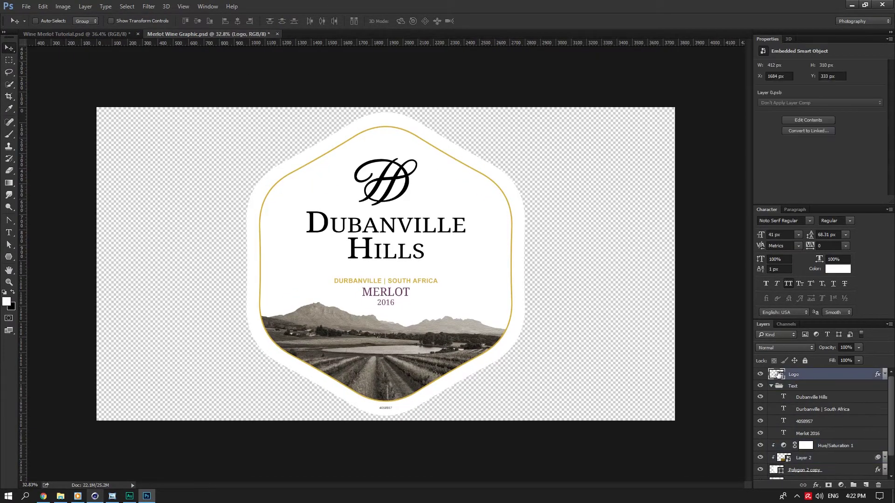
pyautogui.doubleClick(778, 375)
pyautogui.rightClick(802, 378)
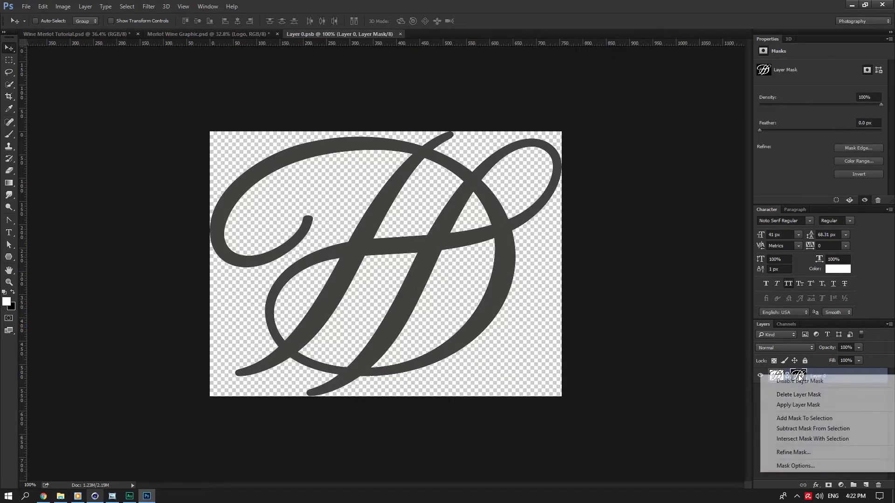
pyautogui.click(797, 381)
pyautogui.rightClick(804, 374)
pyautogui.click(810, 380)
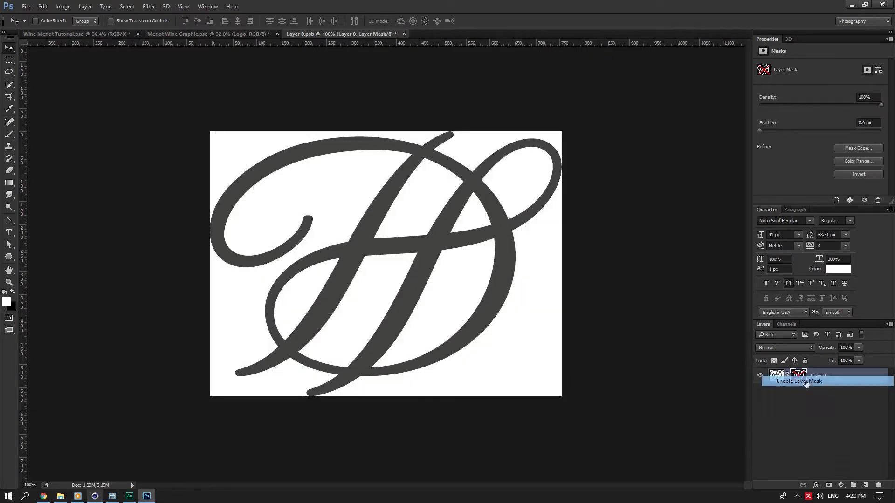
pyautogui.click(227, 32)
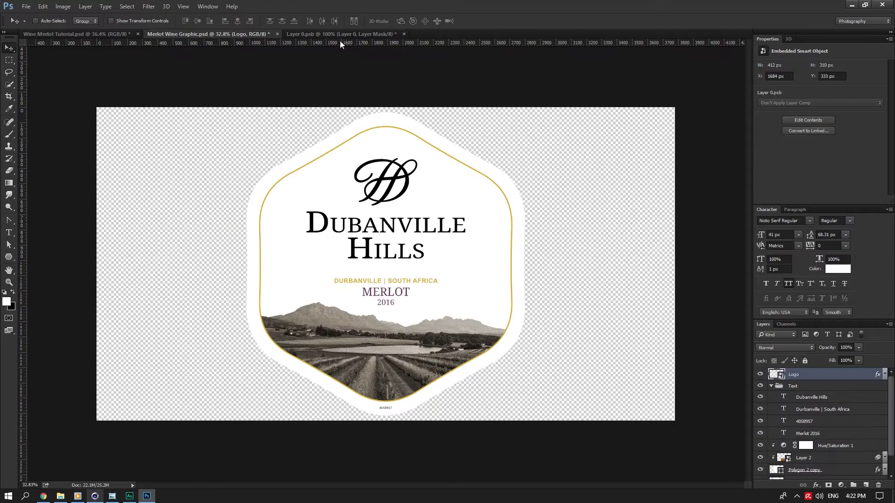
pyautogui.click(404, 33)
pyautogui.click(476, 184)
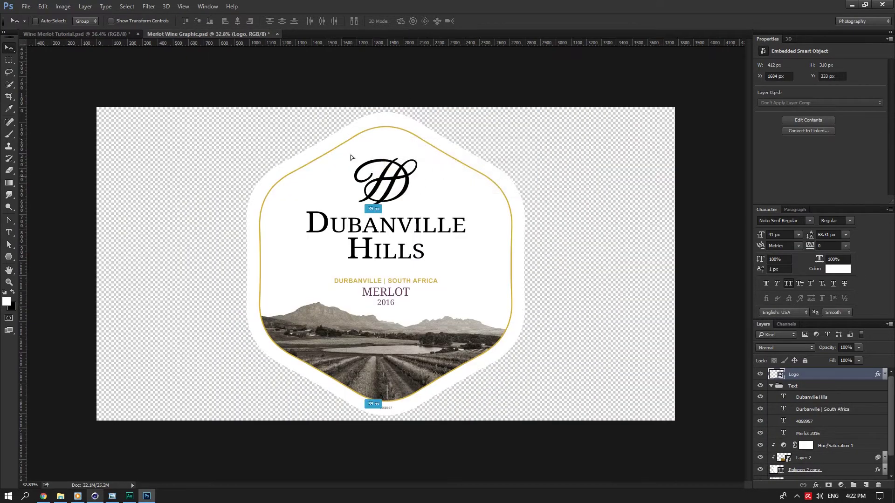
# Step: Copy the Logo layer from Merlot Wine Graphic.psd into Wine Merlot Tutorial.psd and centre it horizontally on the canvas
pyautogui.moveTo(351, 158); pyautogui.dragTo(390, 175)
pyautogui.keyDown('alt'); pyautogui.scroll(-6, 390, 175); pyautogui.keyUp('alt')
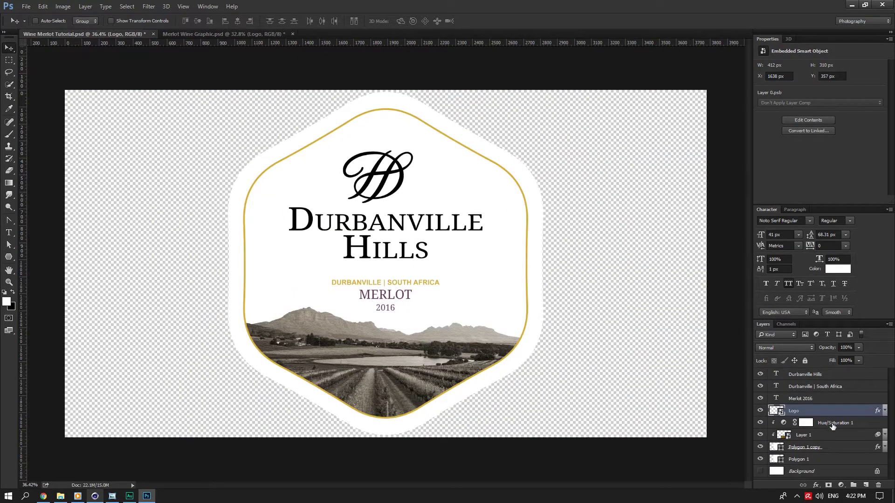
pyautogui.keyDown('ctrl'); pyautogui.click(818, 471); pyautogui.keyUp('ctrl')
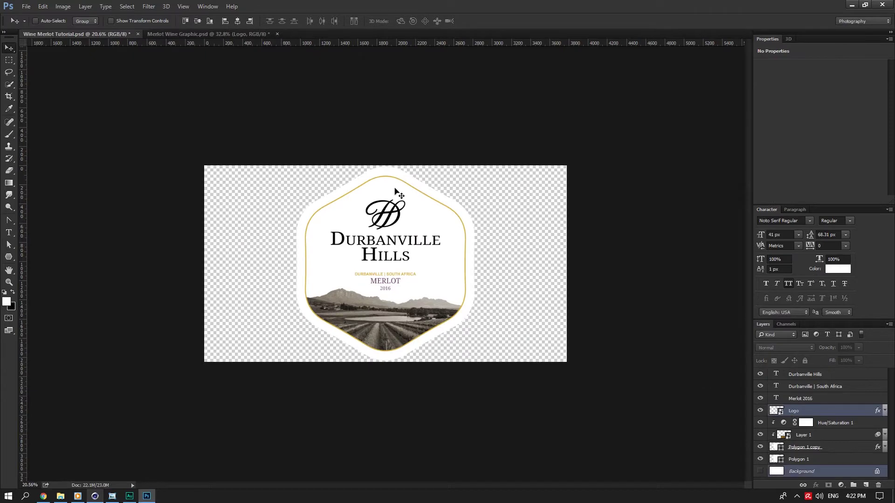
pyautogui.keyDown('alt'); pyautogui.scroll(6, 645, 329); pyautogui.keyUp('alt')
# Step: Place the Logo layer at the top of the layer stack and raise the logo well above the Durbanville Hills title
pyautogui.click(811, 399)
pyautogui.moveTo(819, 417); pyautogui.dragTo(814, 372)
pyautogui.moveTo(458, 214); pyautogui.dragTo(461, 200)
# Step: Group the Durbanville Hills, Durbanville | South Africa and Merlot 2016 layers and name the group Text
pyautogui.click(814, 397)
pyautogui.click(805, 386)
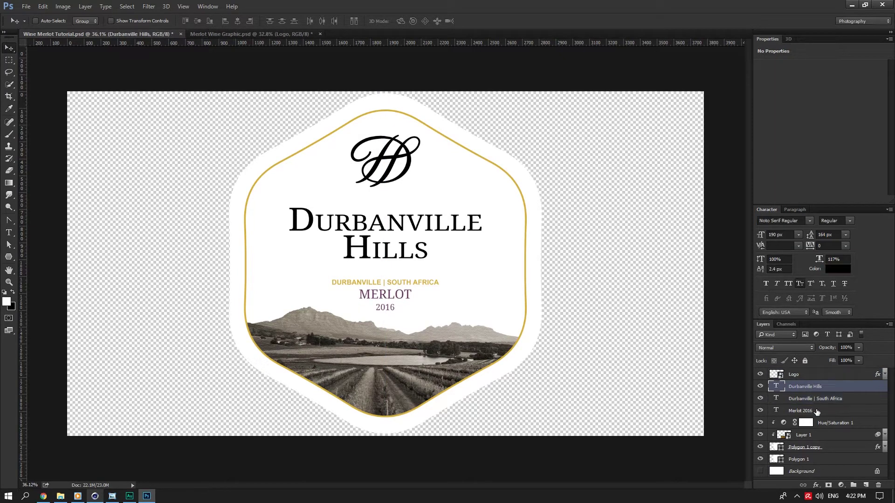
pyautogui.keyDown('shift'); pyautogui.click(800, 411); pyautogui.keyUp('shift')
pyautogui.hotkey('ctrl', 'g')
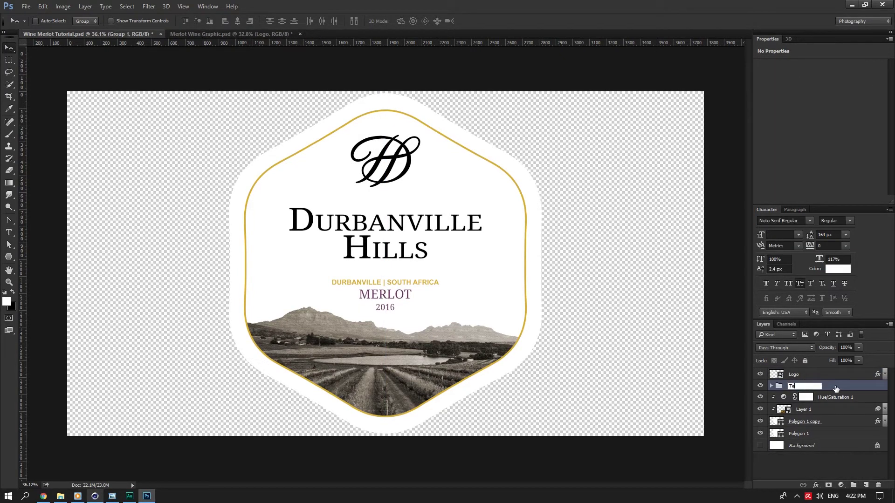
pyautogui.press('Return')
# Step: Check the Polygon 1 copy layer by toggling its visibility, select Polygon 1, and save the label document
pyautogui.click(829, 409)
pyautogui.click(793, 425)
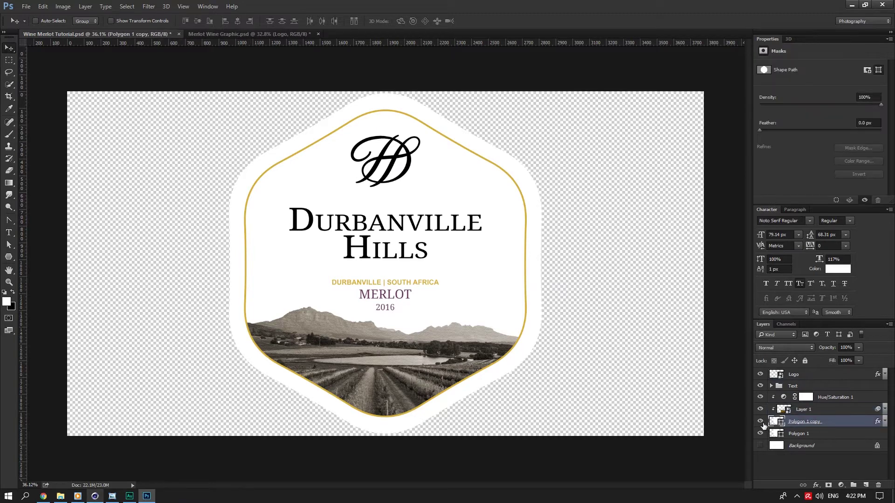
pyautogui.click(762, 423)
pyautogui.click(761, 422)
pyautogui.click(787, 436)
pyautogui.keyDown('alt'); pyautogui.scroll(-2, 574, 368); pyautogui.keyUp('alt')
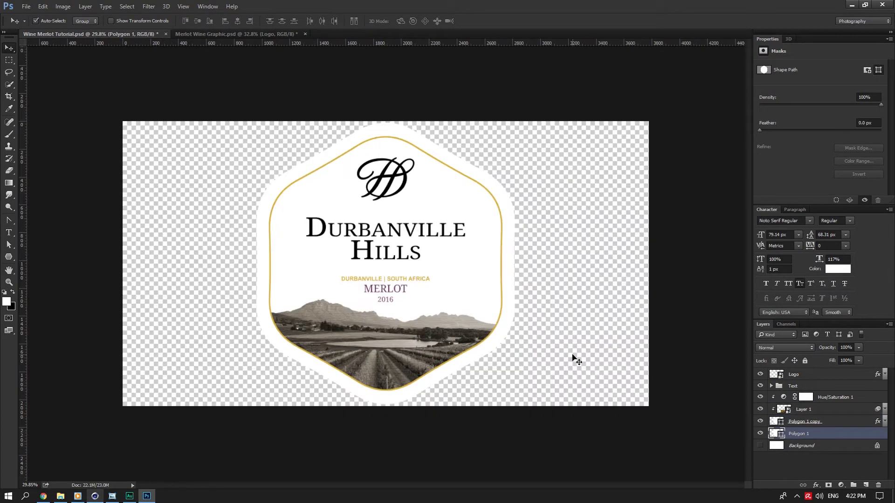
pyautogui.hotkey('ctrl', 's')
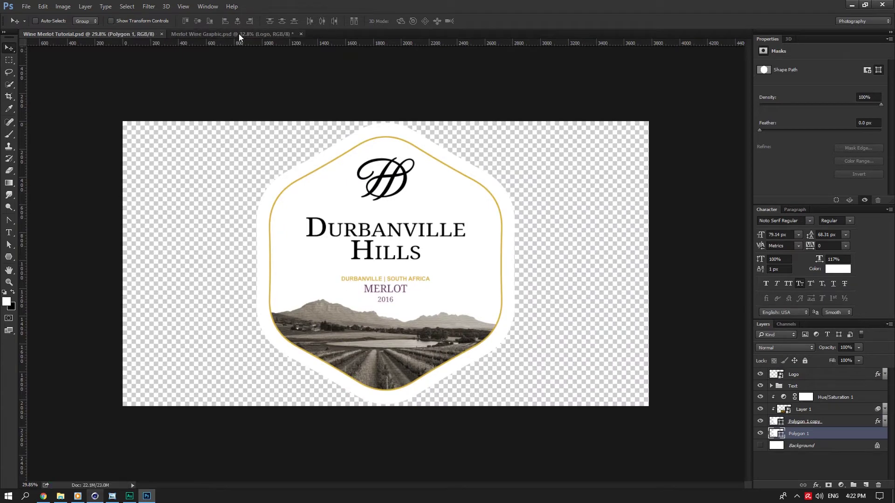
# Step: Copy the small number text from Merlot Wine Graphic.psd onto the label's lower white border and centre it horizontally
pyautogui.click(238, 34)
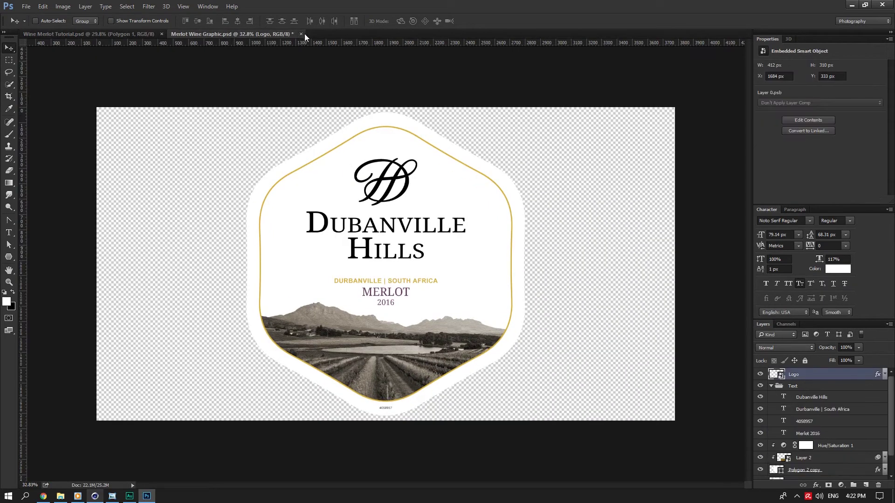
pyautogui.click(119, 35)
pyautogui.click(245, 35)
pyautogui.click(793, 421)
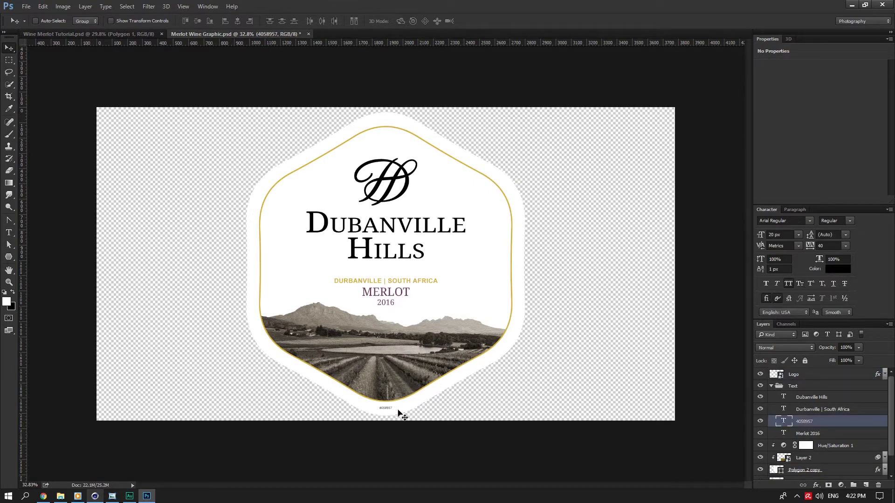
pyautogui.click(88, 34)
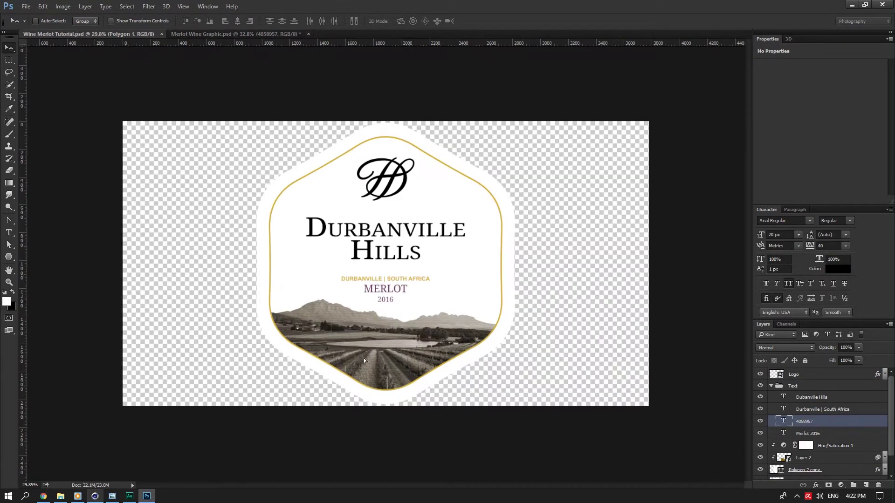
pyautogui.moveTo(364, 358); pyautogui.dragTo(366, 353)
pyautogui.moveTo(419, 370); pyautogui.dragTo(452, 388)
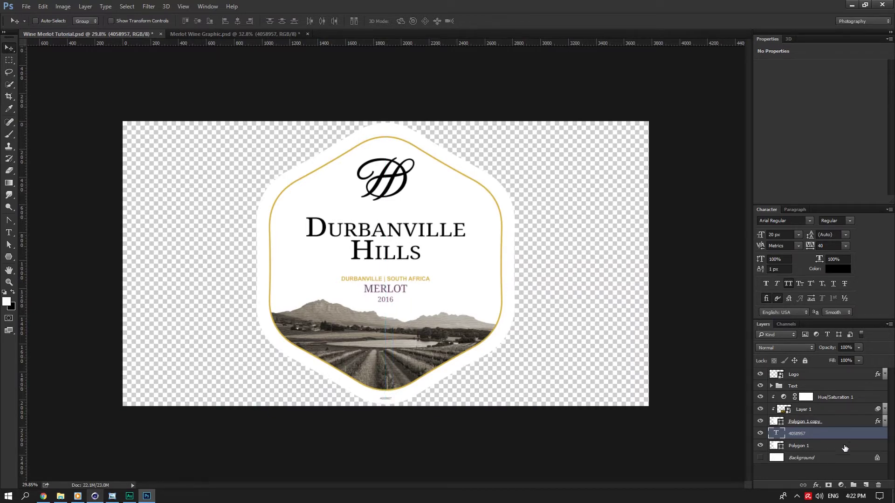
pyautogui.keyDown('ctrl'); pyautogui.click(828, 458); pyautogui.keyUp('ctrl')
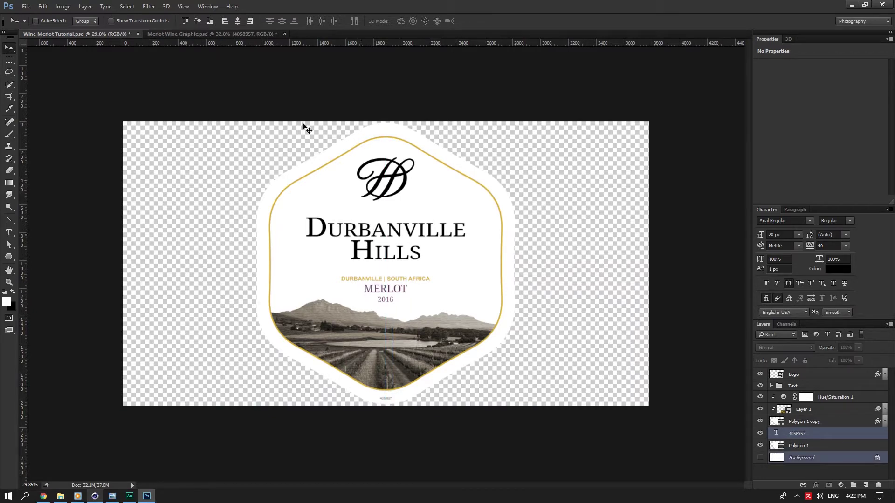
# Step: Move the small number text layer into the Text group and toggle the group's visibility to check its contents
pyautogui.click(800, 433)
pyautogui.moveTo(801, 433); pyautogui.dragTo(779, 392)
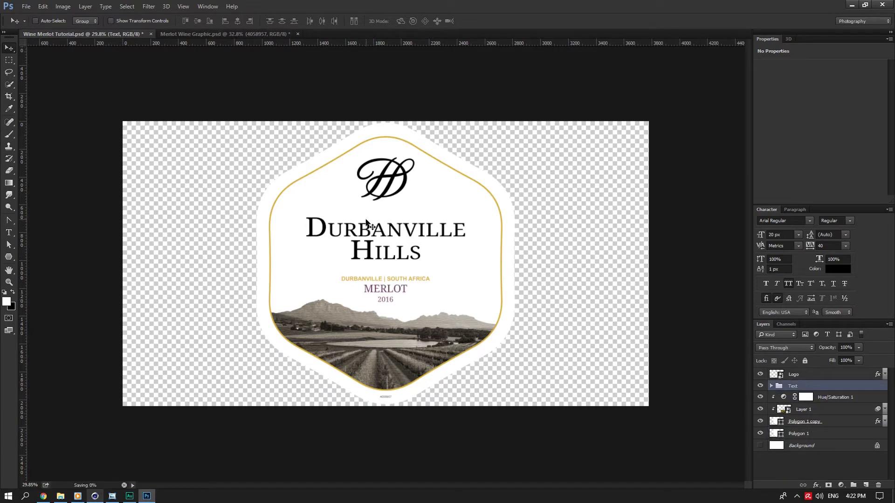
pyautogui.click(760, 386)
pyautogui.click(760, 386)
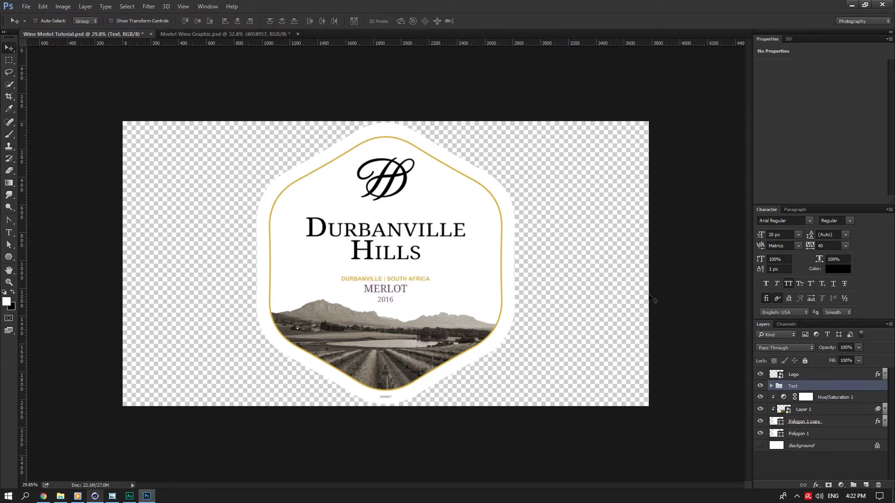
# Step: Compare the label with Merlot Wine Graphic.psd and lower the Logo slightly to a Y position of about 296 px
pyautogui.click(194, 31)
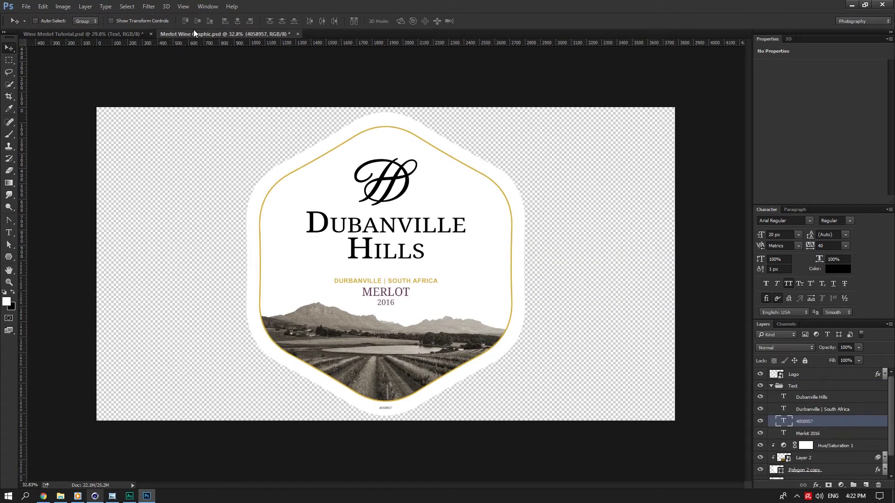
pyautogui.click(99, 30)
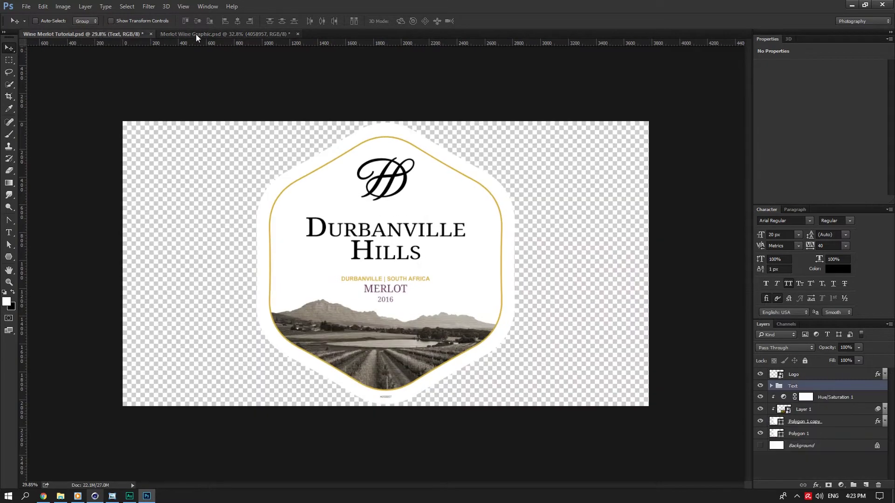
pyautogui.click(195, 34)
pyautogui.click(106, 34)
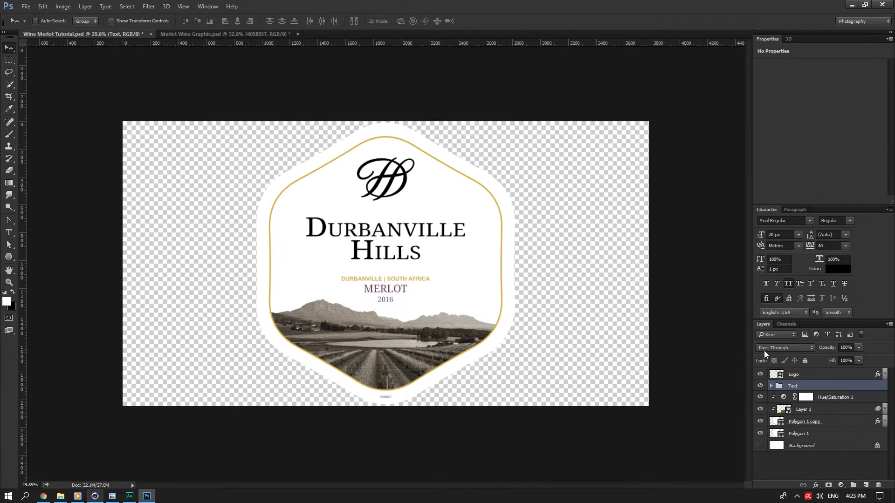
pyautogui.click(796, 374)
pyautogui.moveTo(397, 155); pyautogui.dragTo(396, 159)
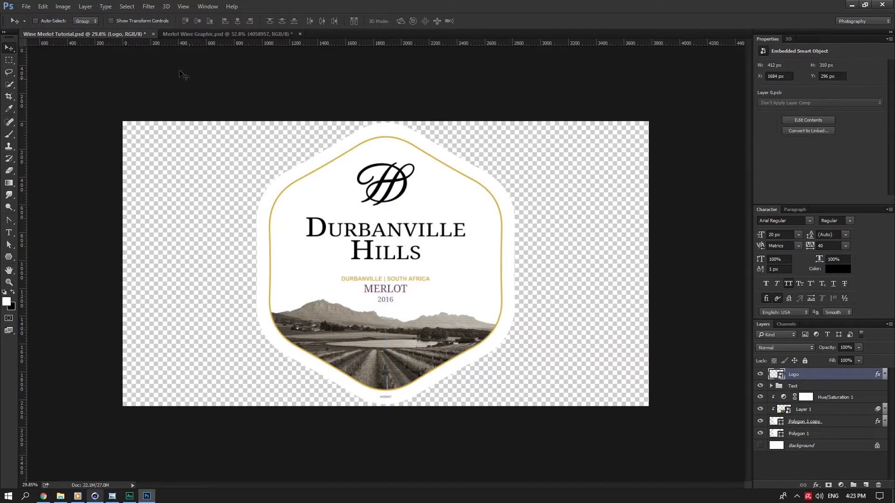
# Step: Compare both label documents again, save the tutorial label, and close Merlot Wine Graphic.psd without saving its changes
pyautogui.click(200, 33)
pyautogui.click(127, 34)
pyautogui.click(194, 33)
pyautogui.click(113, 33)
pyautogui.click(296, 35)
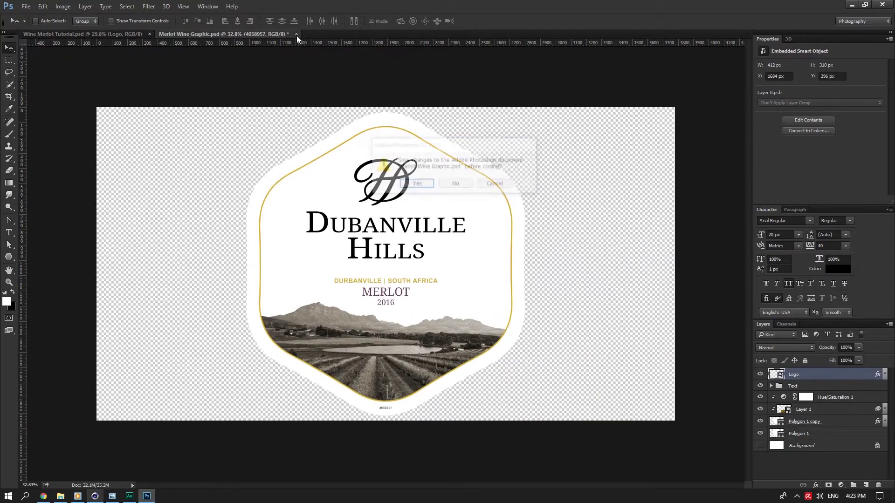
pyautogui.click(455, 183)
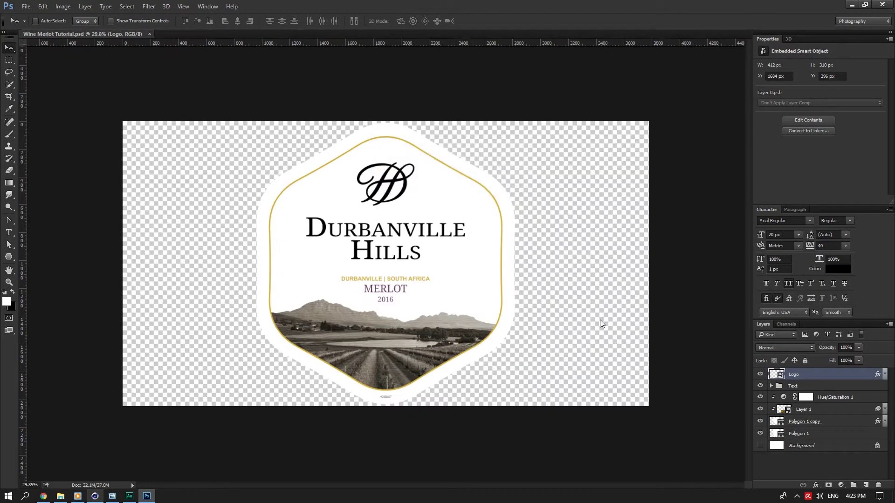
# Step: Switch to Cinema 4D and isolate the Bottle null with its children in the viewport using Viewport Solo Hierarchy
pyautogui.click(95, 496)
pyautogui.click(792, 141)
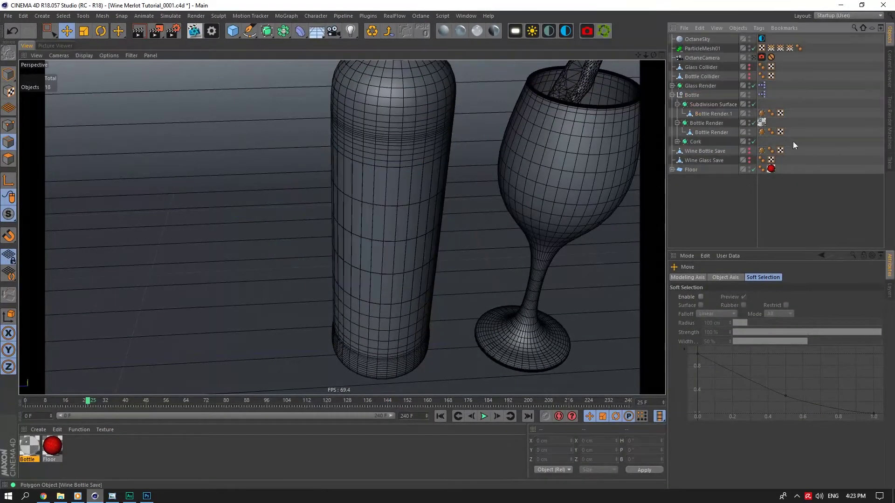
pyautogui.moveTo(646, 55); pyautogui.dragTo(599, 52)
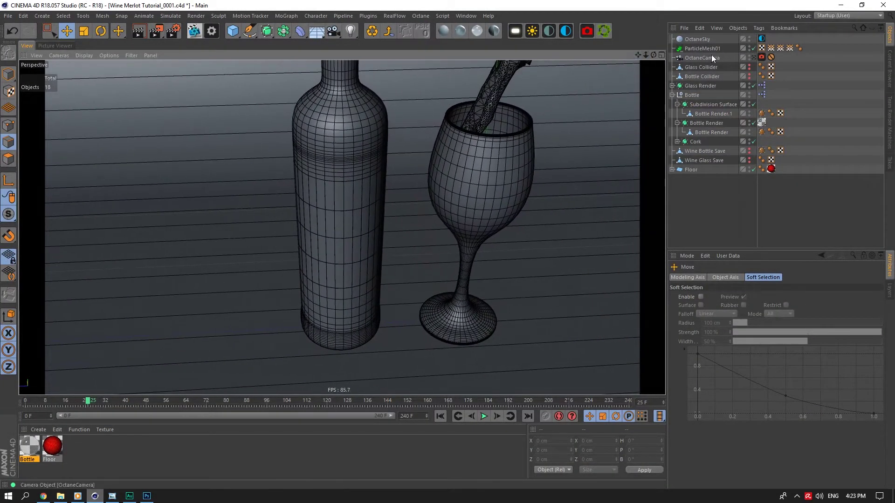
pyautogui.click(692, 94)
pyautogui.click(9, 214)
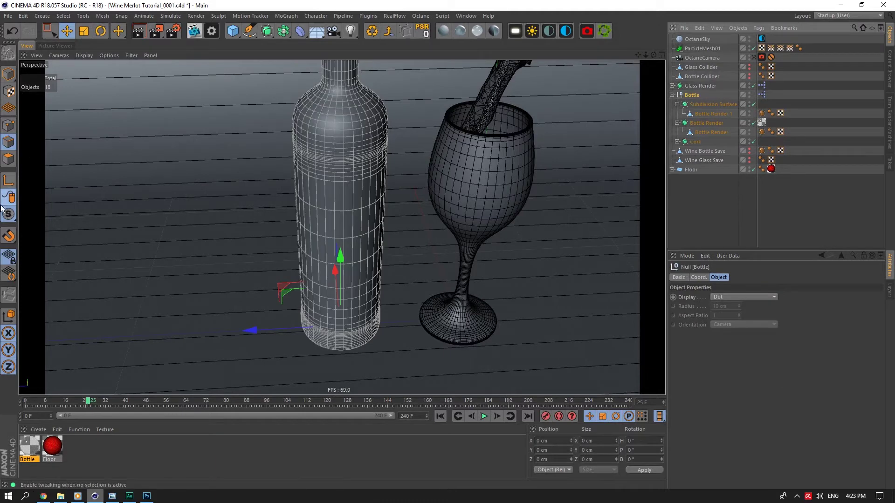
pyautogui.click(48, 259)
# Step: Start an Octane Live Viewer render of the bottle, move its window beside the objects list, and orbit the bottle view
pyautogui.click(194, 30)
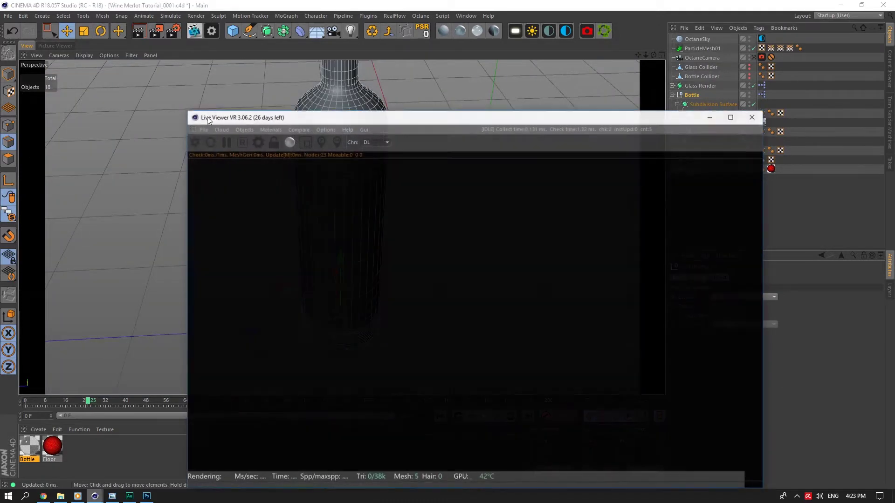
pyautogui.moveTo(339, 119); pyautogui.dragTo(168, 51)
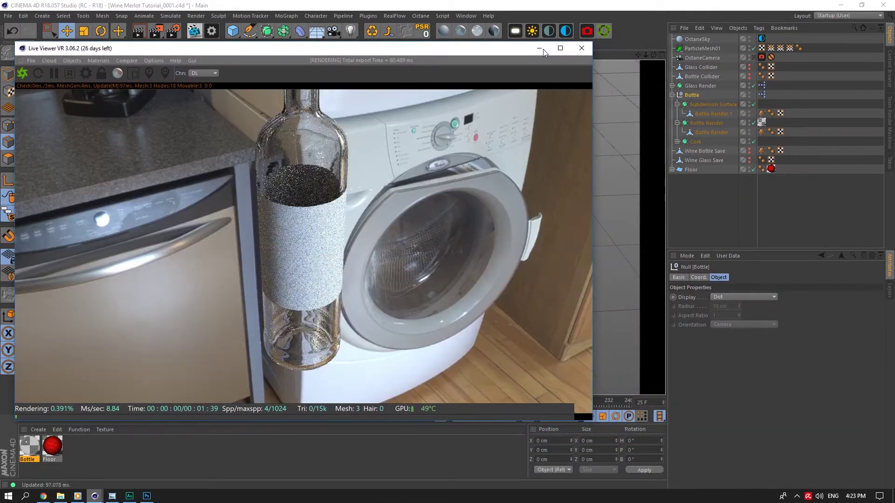
pyautogui.moveTo(653, 55); pyautogui.dragTo(621, 46)
# Step: Set the Bottle material's Transmission color to a fully saturated green with hue 131°
pyautogui.doubleClick(29, 447)
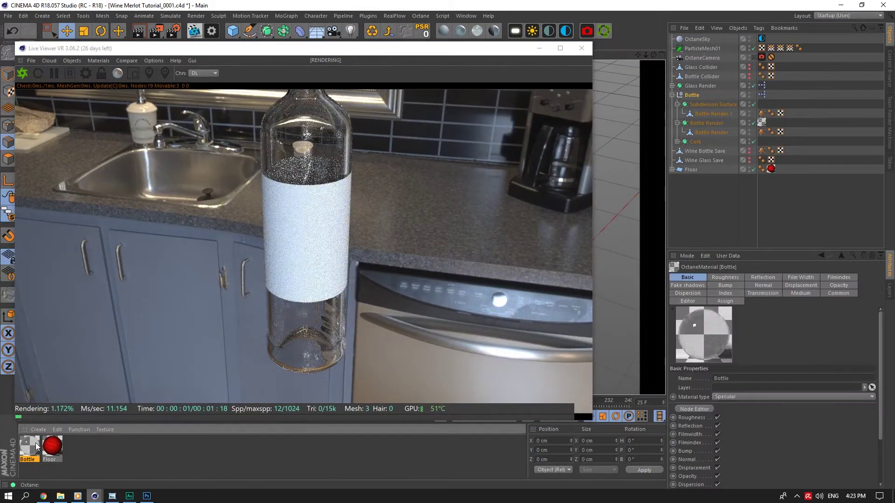
pyautogui.moveTo(303, 62); pyautogui.dragTo(648, 144)
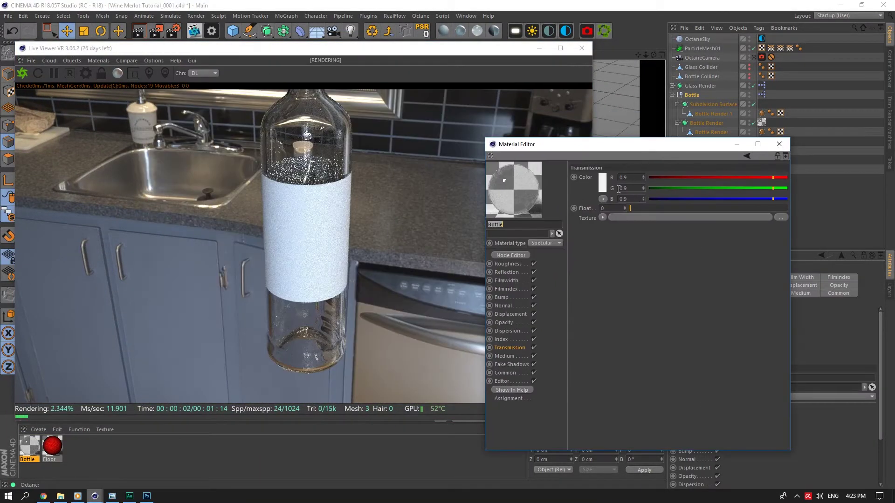
pyautogui.click(603, 184)
pyautogui.click(605, 183)
pyautogui.moveTo(611, 193); pyautogui.dragTo(673, 194)
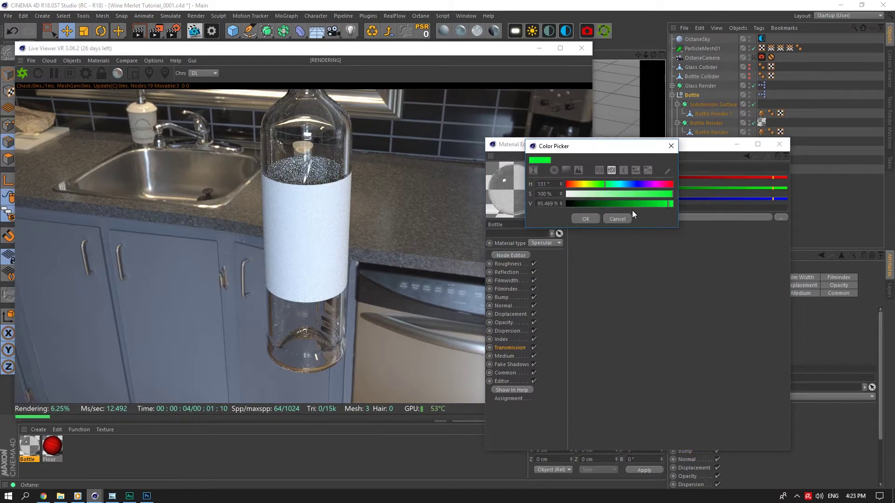
pyautogui.click(583, 218)
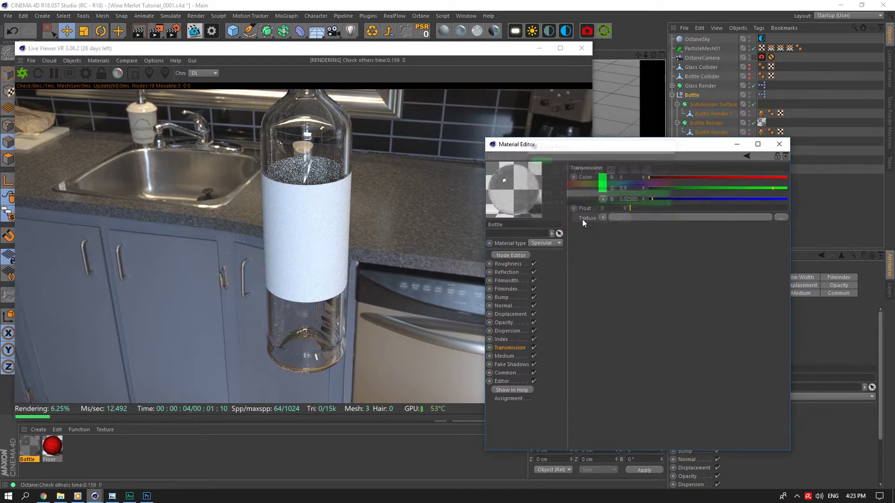
# Step: Darken the Bottle material's Transmission green to about 0.52, check the bottle from several angles, and close the material
pyautogui.click(606, 184)
pyautogui.doubleClick(556, 201)
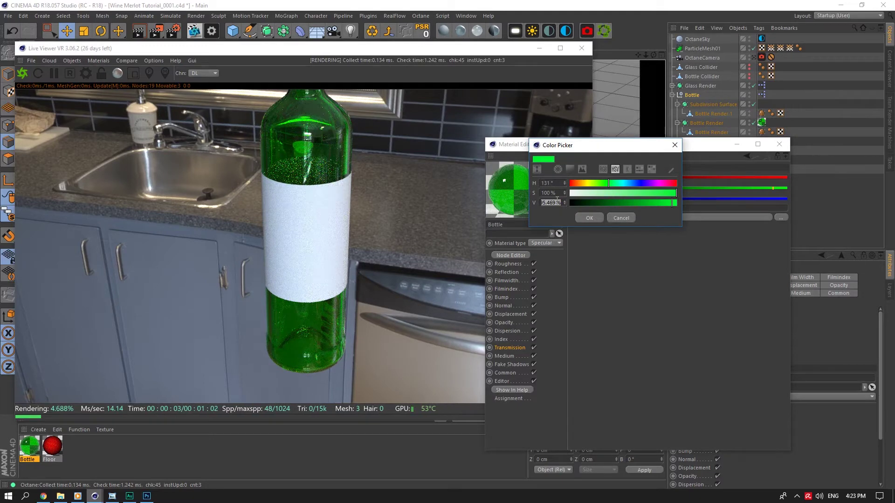
pyautogui.click(589, 217)
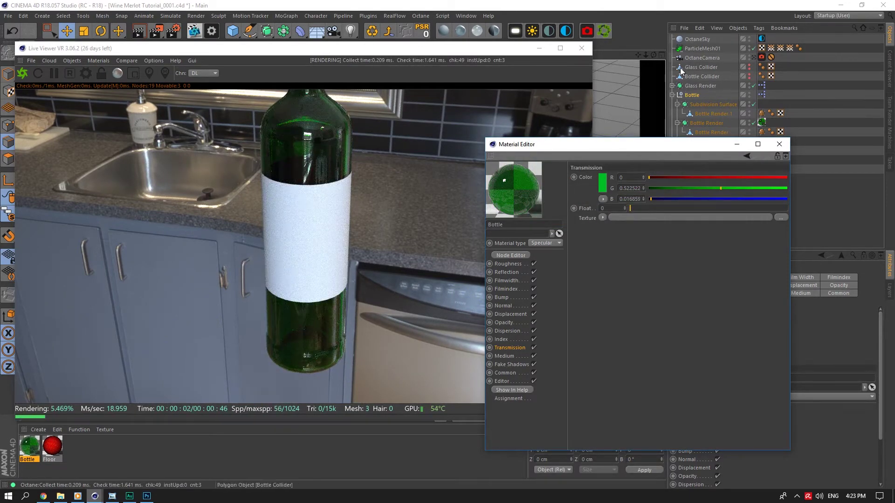
pyautogui.moveTo(645, 55)
pyautogui.mouseDown()
pyautogui.moveTo(638, 61)
pyautogui.moveTo(657, 42)
pyautogui.moveTo(650, 61)
pyautogui.moveTo(651, 53)
pyautogui.mouseUp()
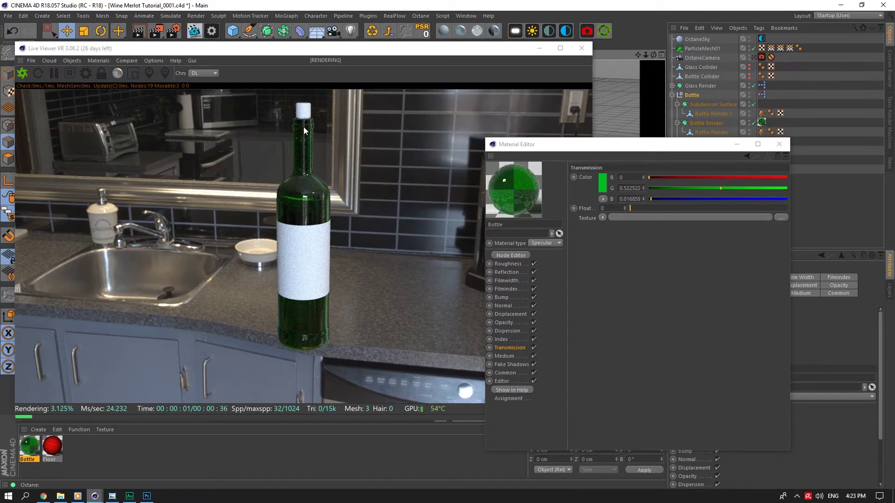
pyautogui.moveTo(652, 55)
pyautogui.mouseDown()
pyautogui.moveTo(643, 56)
pyautogui.moveTo(651, 64)
pyautogui.moveTo(652, 52)
pyautogui.mouseUp()
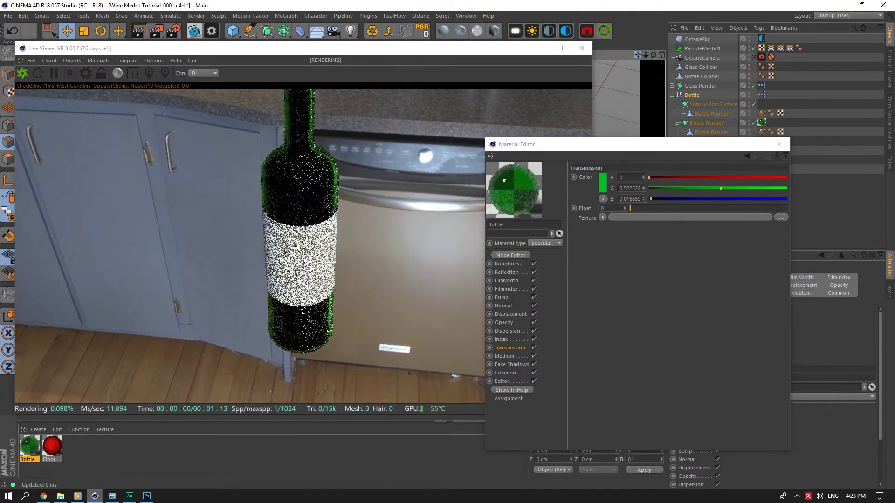
pyautogui.click(779, 144)
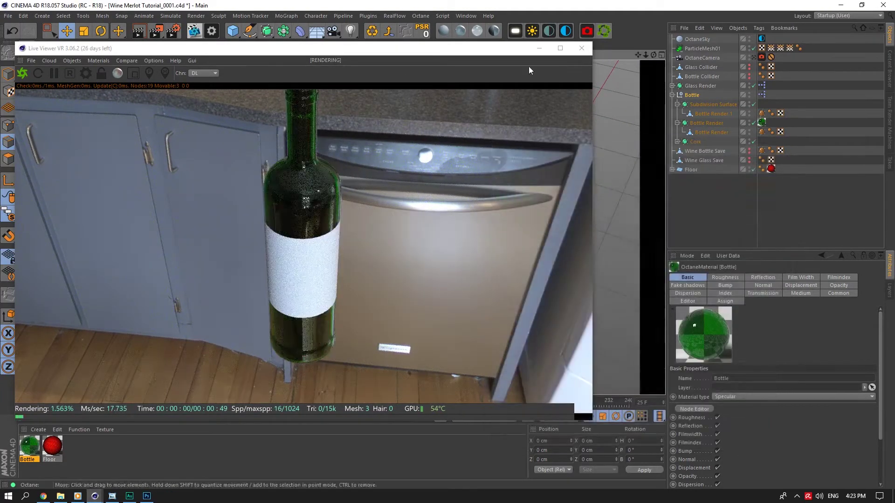
# Step: Create an Octane Glossy material named Graphic and assign it to the Subdivision Surface inside the Bottle null
pyautogui.click(460, 30)
pyautogui.doubleClick(28, 446)
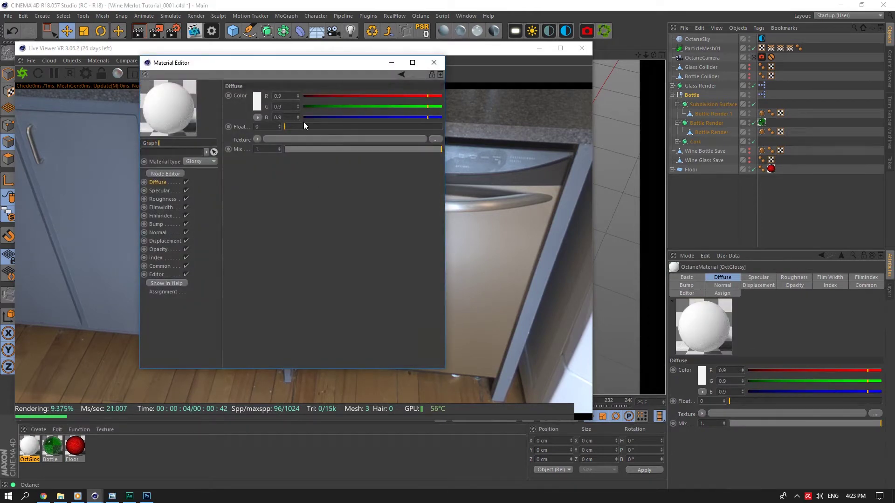
pyautogui.moveTo(289, 62); pyautogui.dragTo(539, 129)
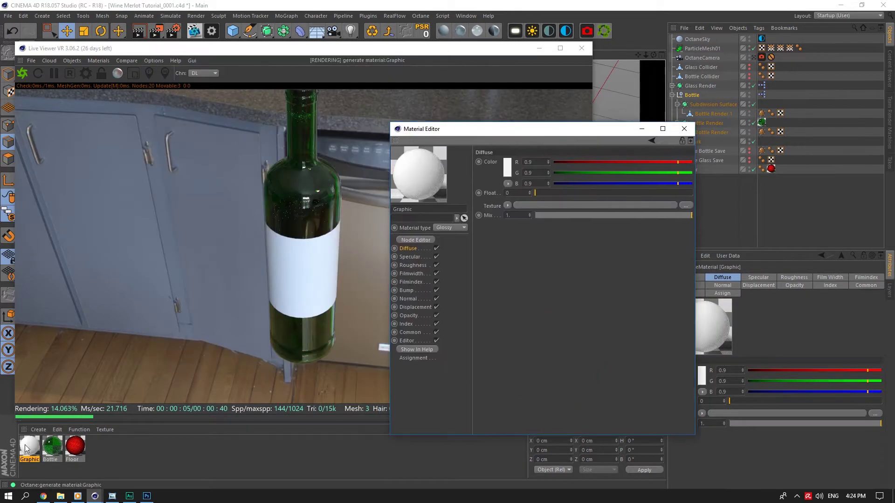
pyautogui.moveTo(27, 448); pyautogui.dragTo(777, 175)
pyautogui.moveTo(718, 111); pyautogui.dragTo(716, 105)
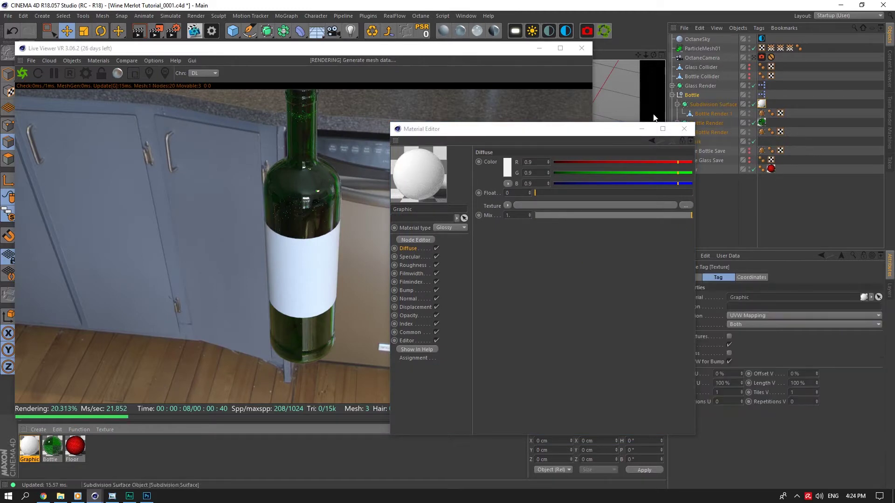
# Step: Rename both Bottle Render.1 and its parent Subdivision Surface as Graphic, clearing the floating windows from the viewport meanwhile
pyautogui.moveTo(608, 131); pyautogui.dragTo(593, 205)
pyautogui.moveTo(440, 47); pyautogui.dragTo(564, 217)
pyautogui.doubleClick(709, 114)
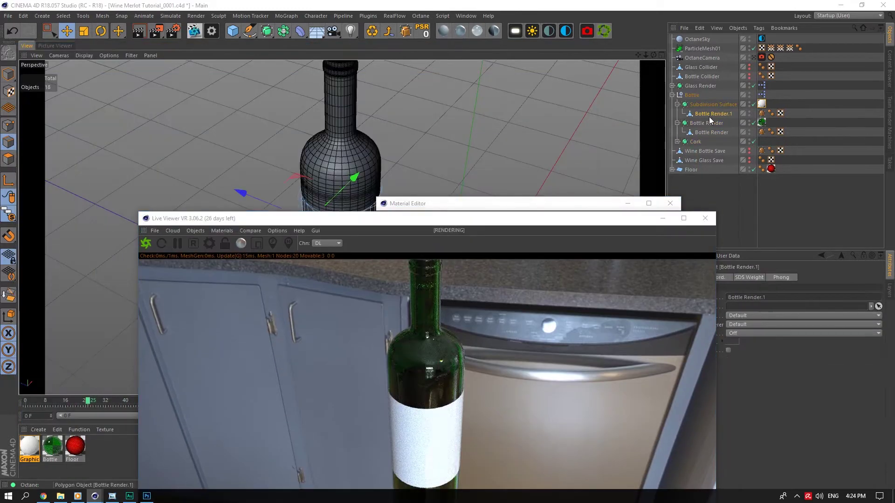
pyautogui.write('Gra')
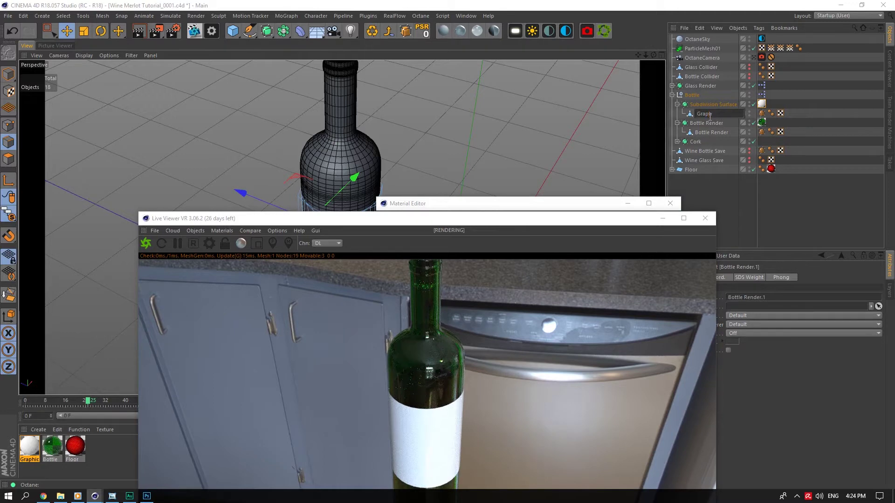
pyautogui.write('phic')
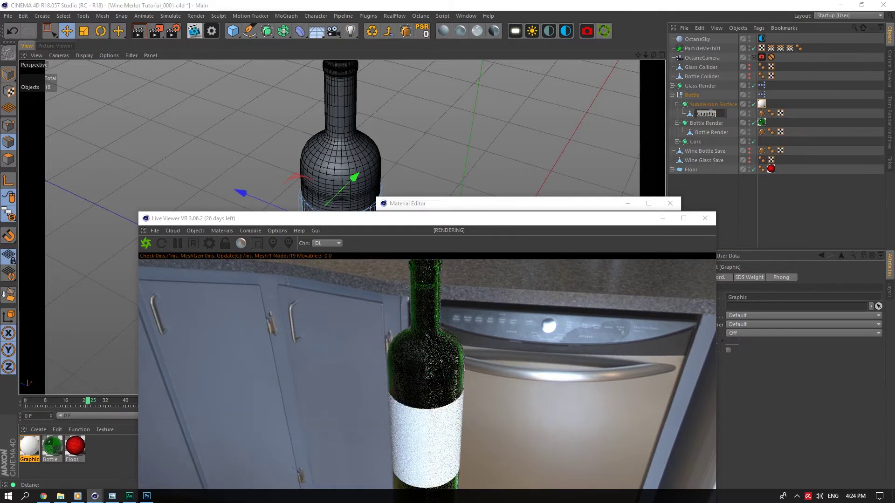
pyautogui.doubleClick(715, 104)
pyautogui.write('Graphic')
pyautogui.press('Return')
pyautogui.moveTo(462, 219); pyautogui.dragTo(342, 26)
# Step: Load Wine Merlot Tutorial.psd from the Desktop as the Graphic material's Diffuse texture and close the material
pyautogui.click(762, 103)
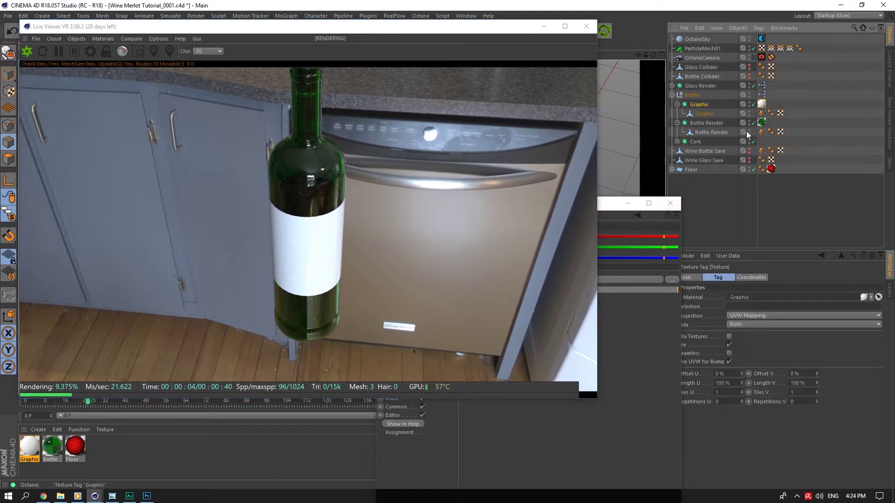
pyautogui.click(603, 212)
pyautogui.click(549, 279)
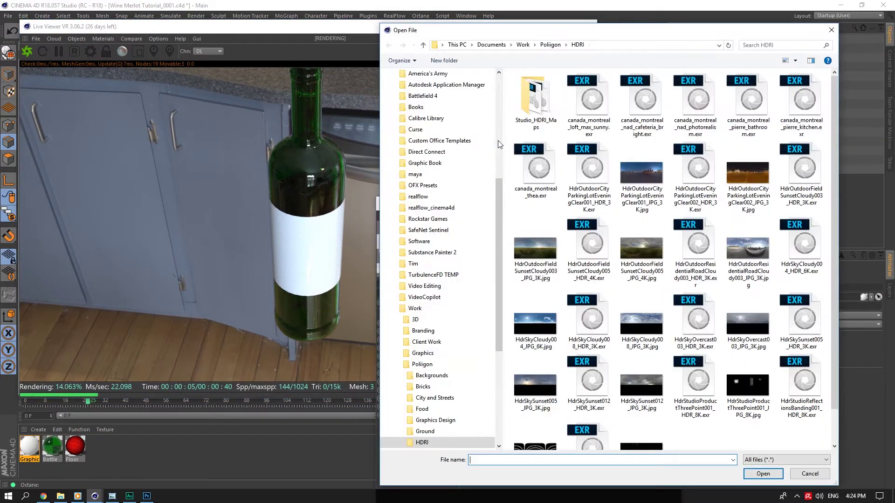
pyautogui.click(414, 92)
pyautogui.click(536, 103)
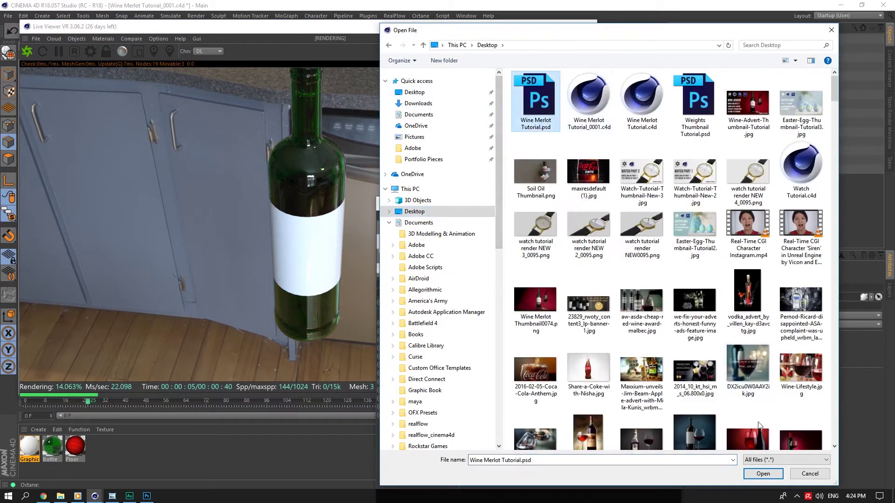
pyautogui.click(763, 474)
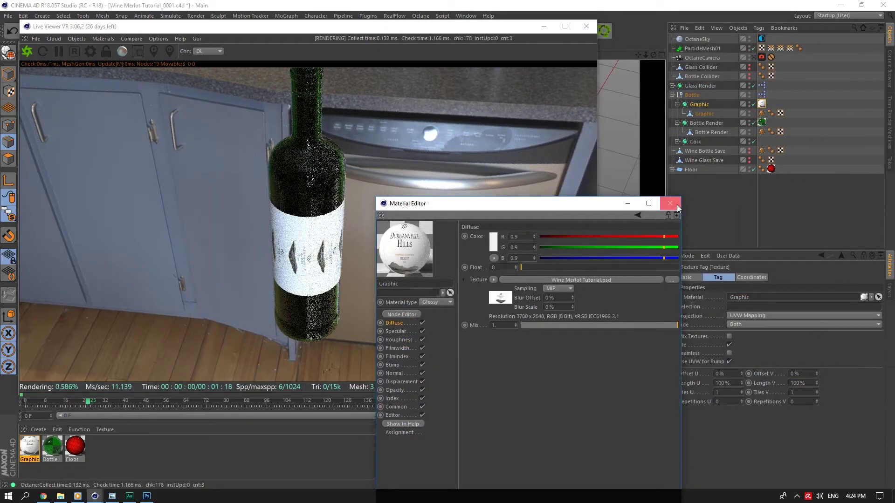
pyautogui.click(671, 202)
# Step: Set the Graphic texture tag's projection to Cylindrical and fit it to the object, including sub-objects
pyautogui.click(754, 316)
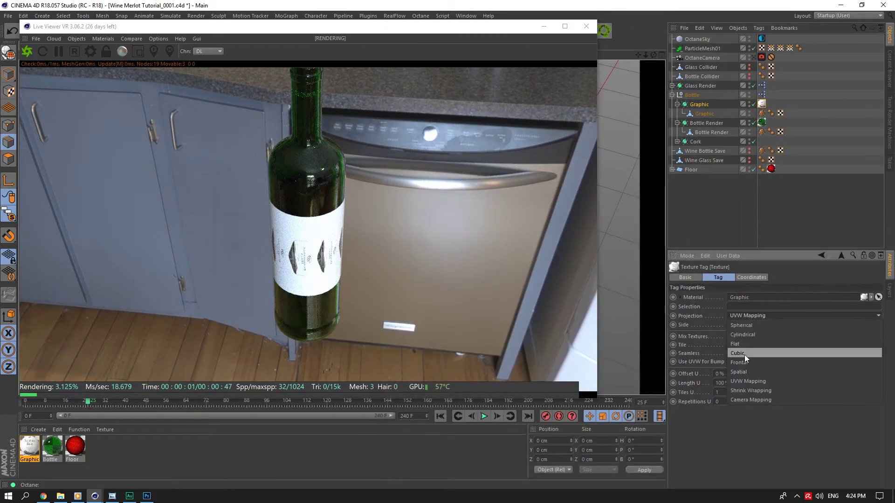
pyautogui.click(749, 334)
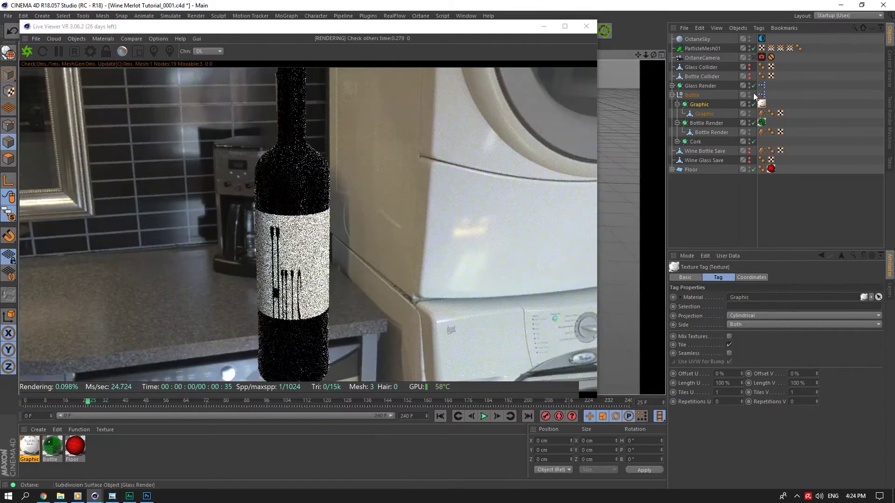
pyautogui.rightClick(760, 97)
pyautogui.rightClick(761, 104)
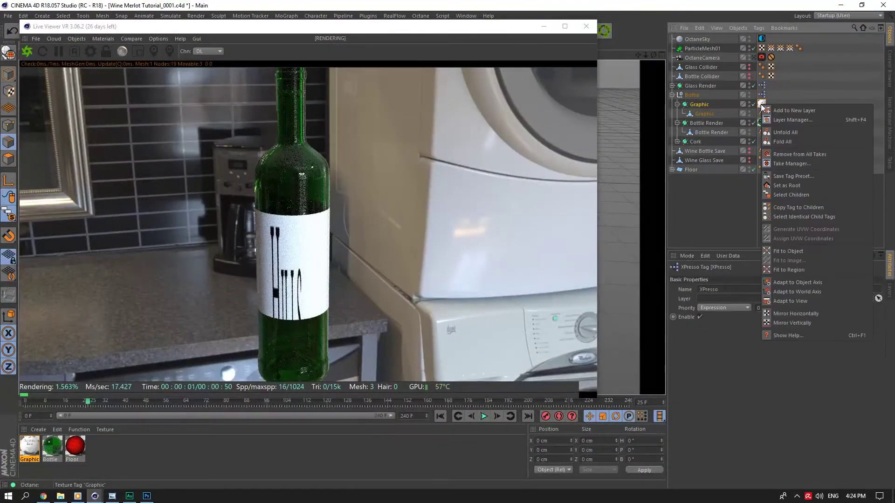
pyautogui.click(795, 252)
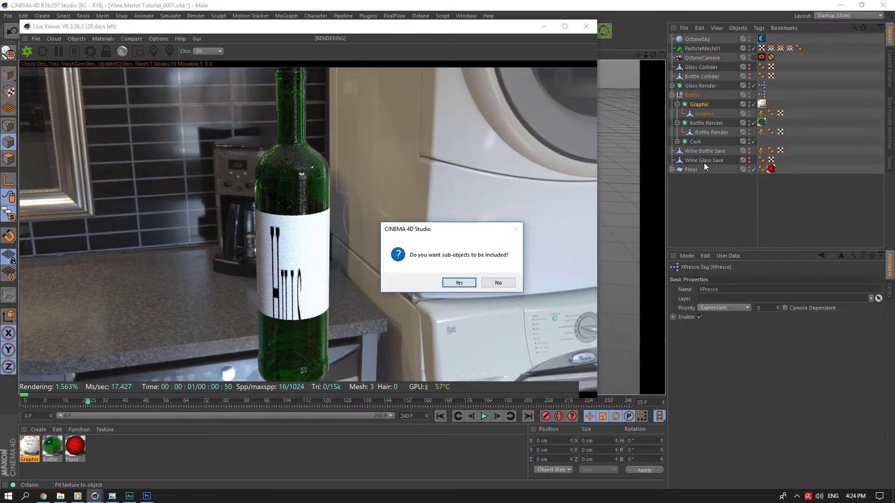
pyautogui.click(459, 283)
# Step: View the bottle through the OctaneCamera and open the Graphic material for editing beside the render
pyautogui.moveTo(653, 55); pyautogui.dragTo(681, 48)
pyautogui.click(753, 57)
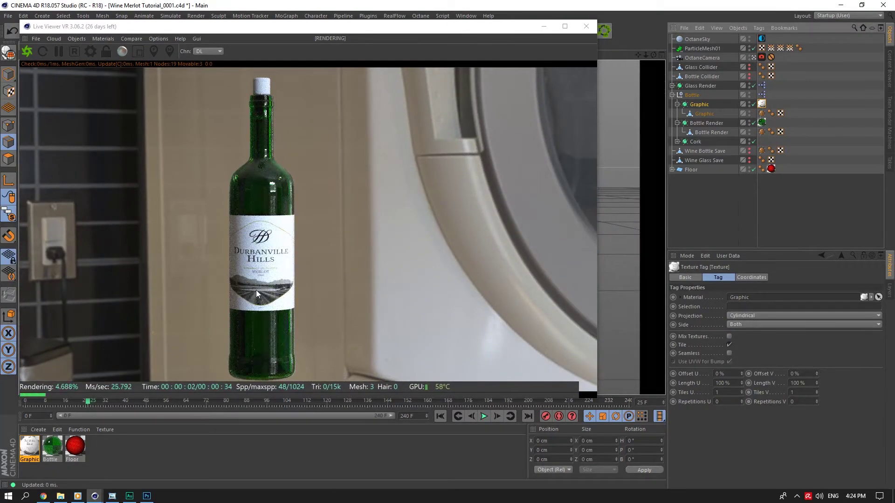
pyautogui.doubleClick(23, 448)
pyautogui.moveTo(303, 69); pyautogui.dragTo(634, 101)
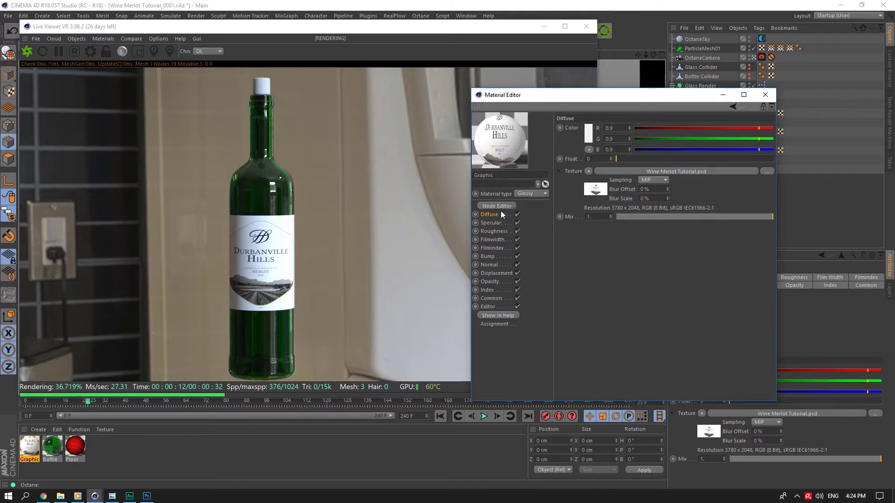
pyautogui.click(589, 171)
pyautogui.click(603, 227)
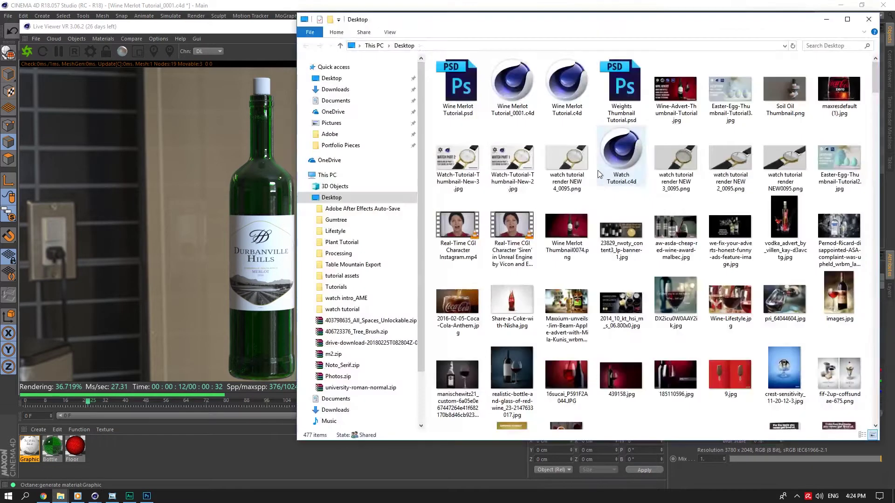
pyautogui.click(869, 20)
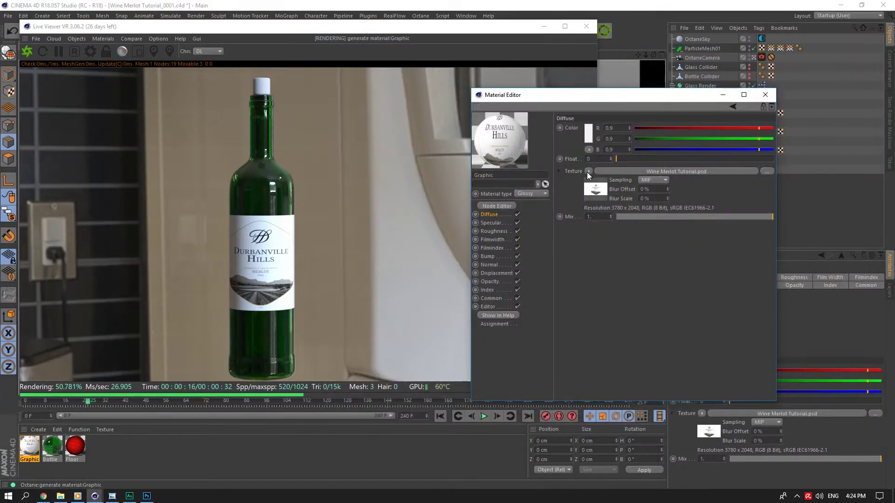
# Step: Copy the Graphic material's Diffuse image shader and paste it into its Opacity texture
pyautogui.click(589, 172)
pyautogui.click(606, 248)
pyautogui.click(489, 265)
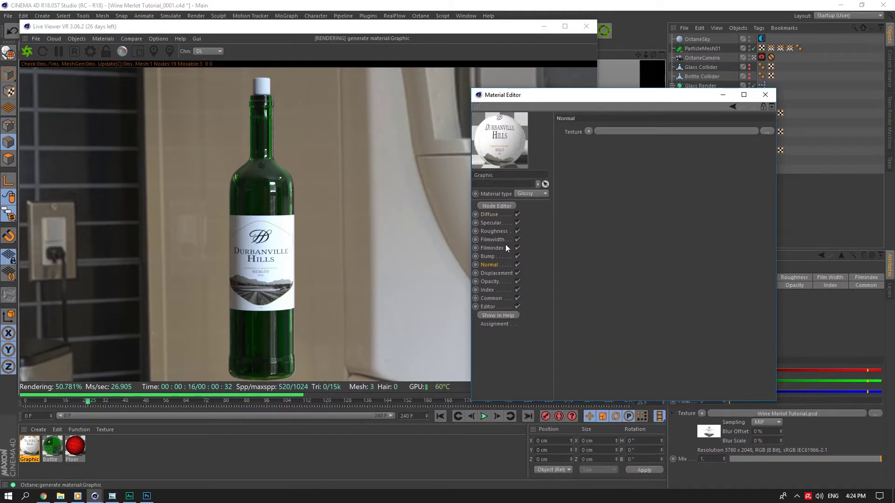
pyautogui.click(489, 281)
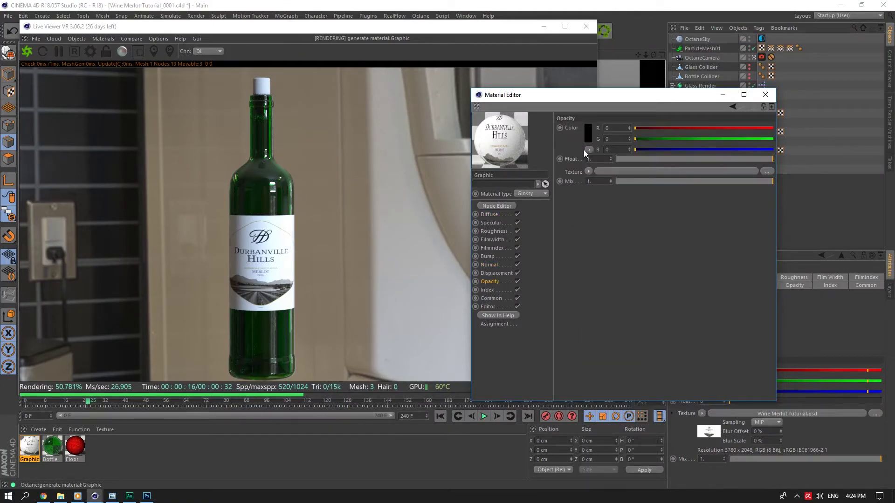
pyautogui.click(589, 171)
pyautogui.click(594, 208)
# Step: Inspect the Opacity image's shader properties and the Graphic material's node graph
pyautogui.click(595, 190)
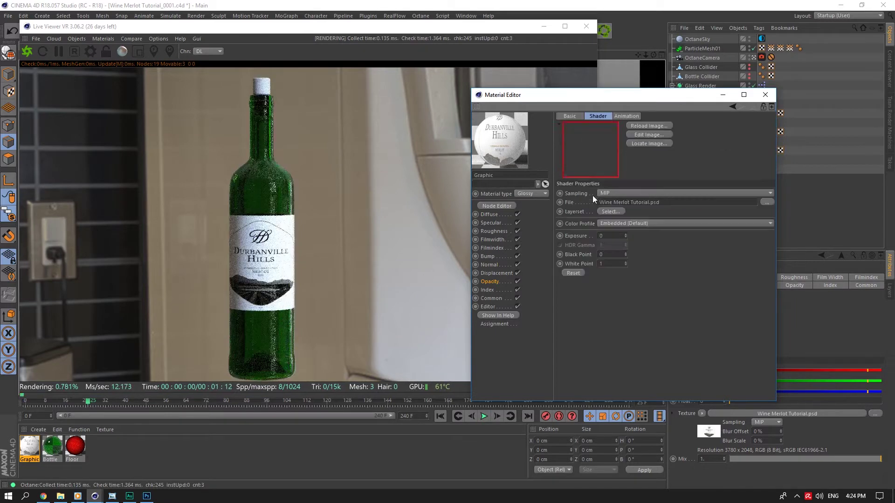
pyautogui.click(520, 282)
pyautogui.click(509, 206)
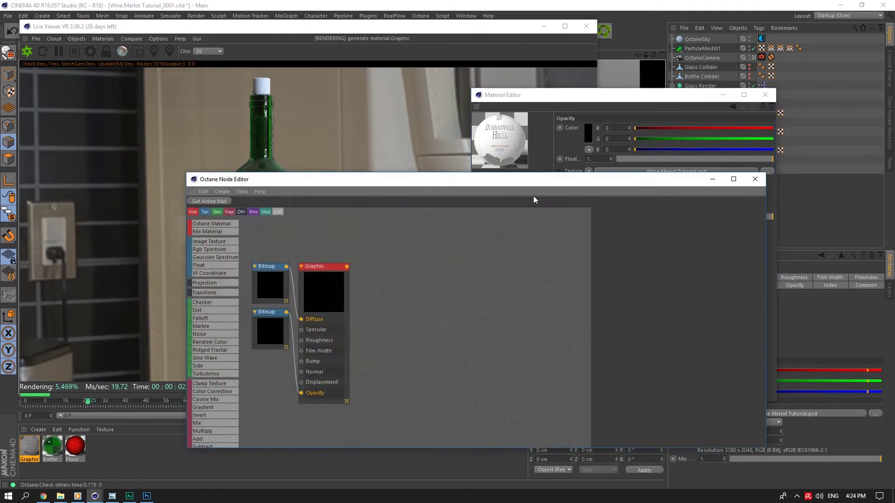
pyautogui.click(755, 179)
# Step: Replace the Graphic material's Diffuse texture with a C4doctane ImageTexture that loads Wine Merlot Tutorial.psd from the Desktop
pyautogui.click(499, 215)
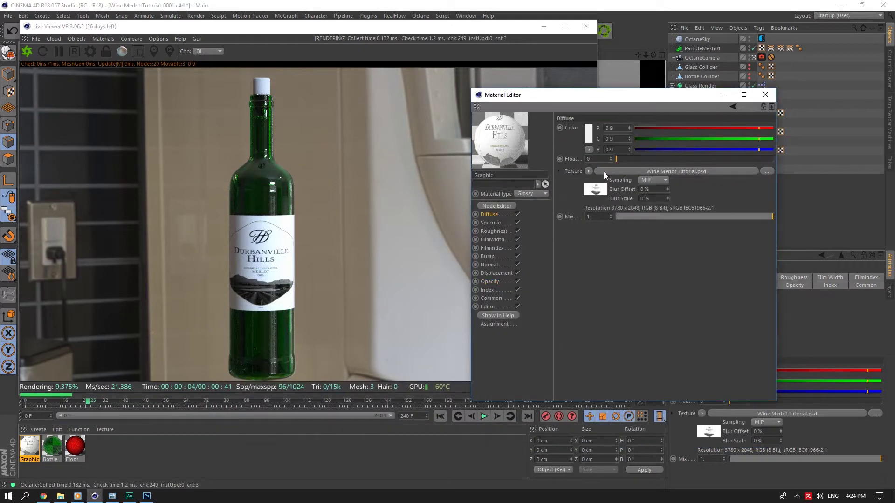
pyautogui.click(587, 172)
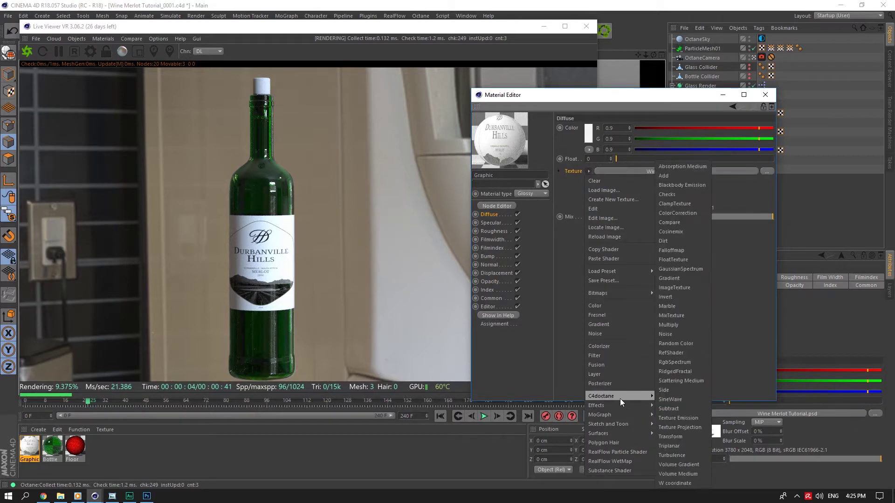
pyautogui.moveTo(631, 395)
pyautogui.click(674, 288)
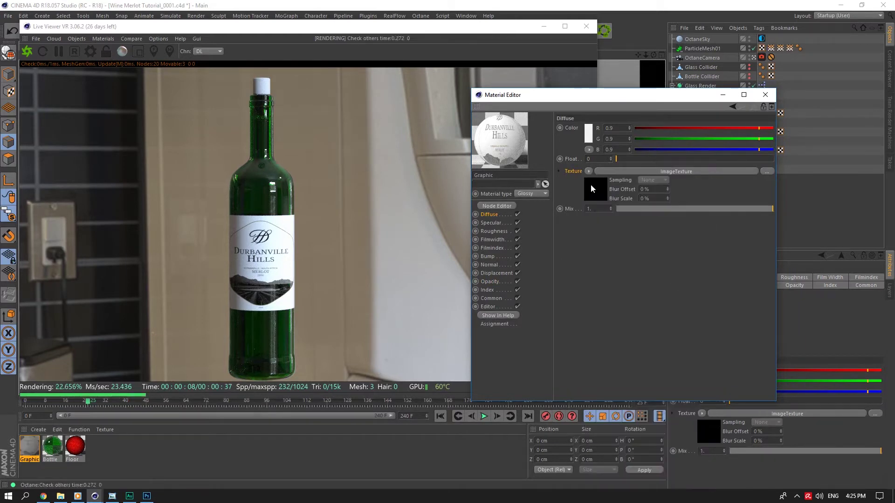
pyautogui.click(761, 146)
pyautogui.click(606, 116)
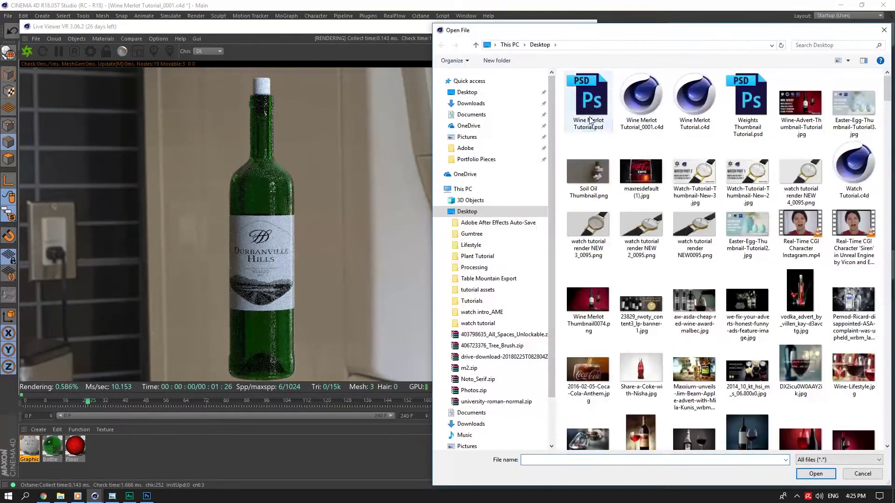
pyautogui.click(815, 473)
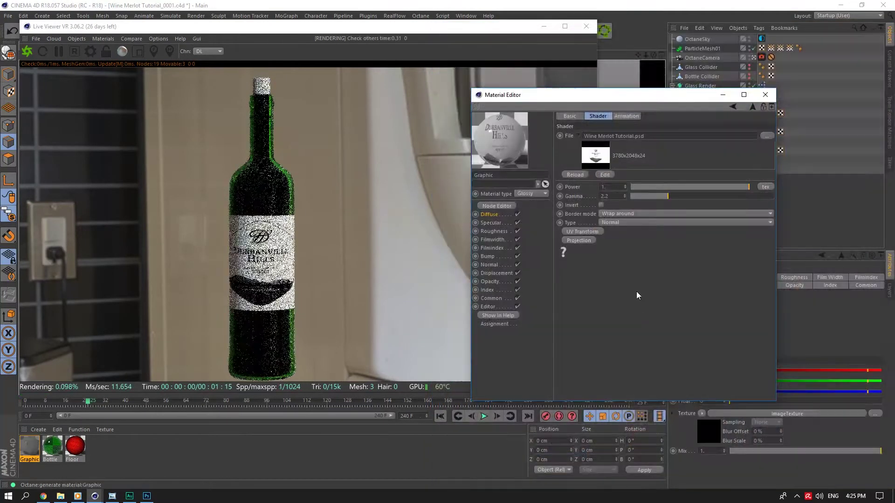
# Step: Copy the Diffuse ImageTexture shader and paste it over the bitmap in the Graphic material's Opacity texture
pyautogui.click(501, 218)
pyautogui.click(589, 171)
pyautogui.click(601, 223)
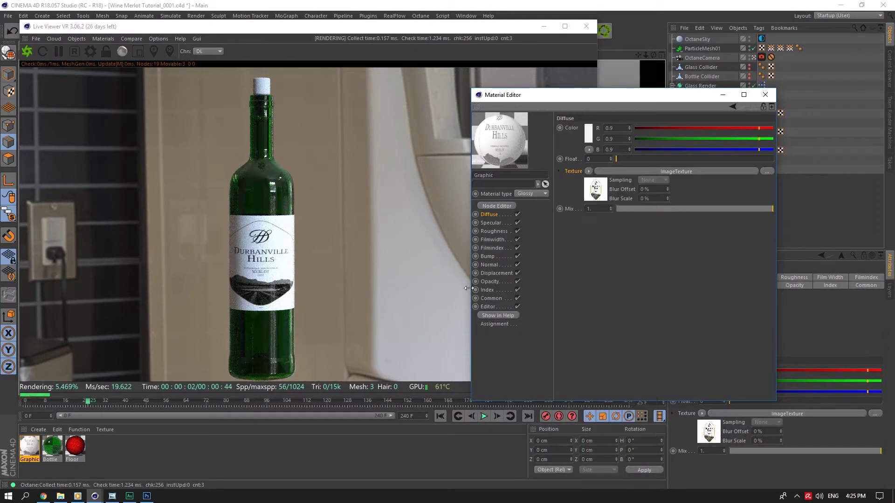
pyautogui.click(490, 282)
pyautogui.click(589, 172)
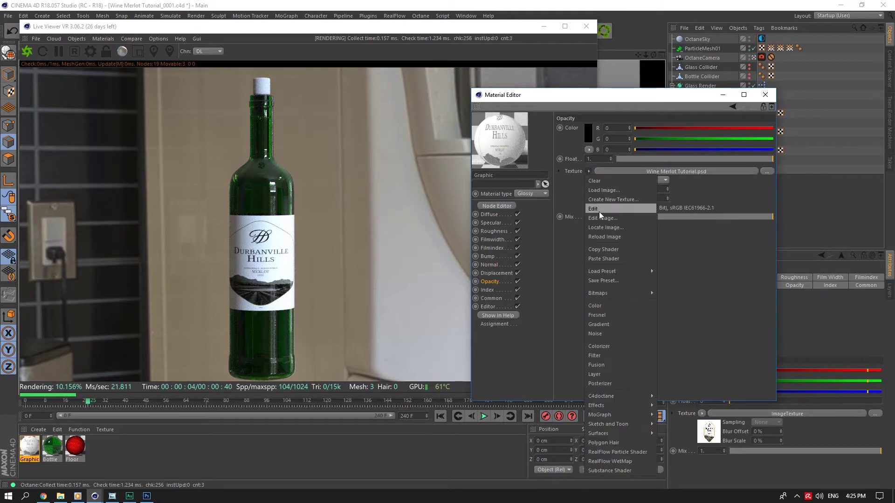
pyautogui.click(602, 227)
pyautogui.click(575, 7)
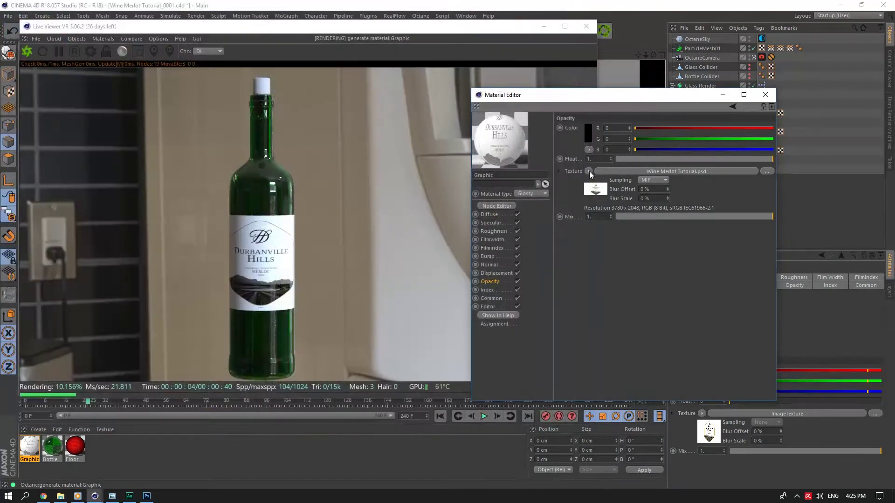
pyautogui.click(589, 172)
pyautogui.click(614, 257)
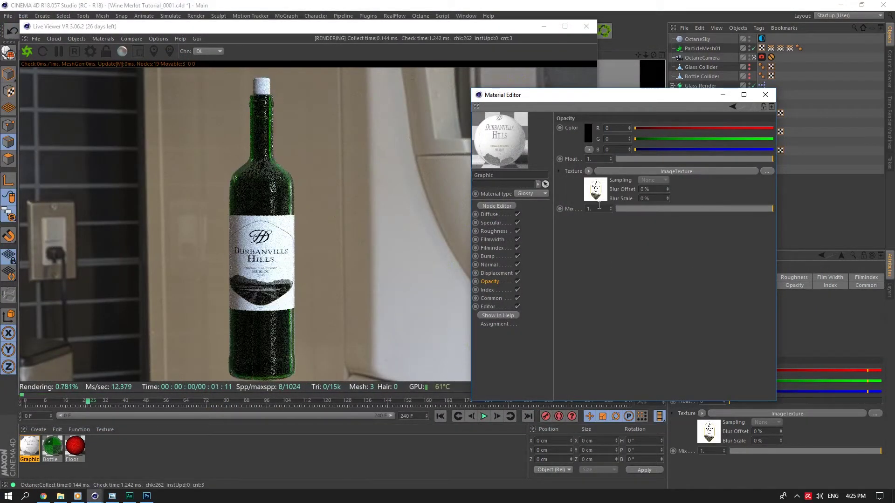
# Step: Set the Opacity ImageTexture's type to Alpha and bring the Live Viewer render to the front
pyautogui.click(596, 189)
pyautogui.click(620, 223)
pyautogui.click(617, 250)
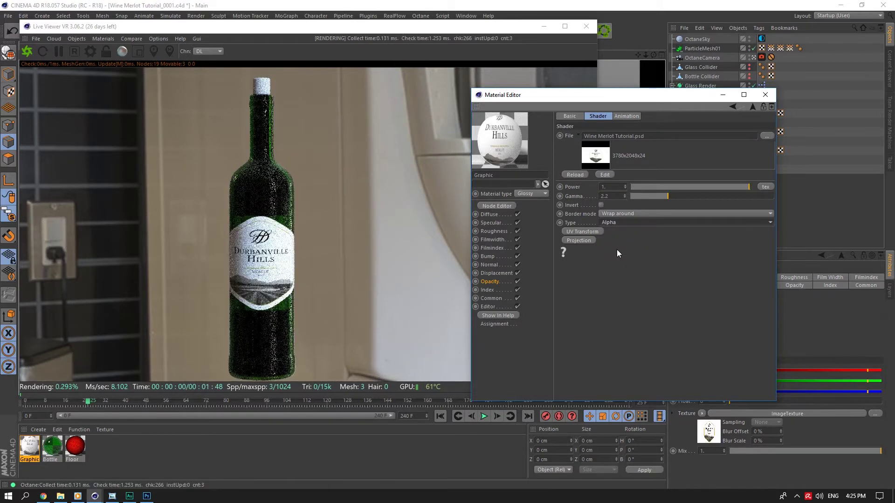
pyautogui.click(285, 215)
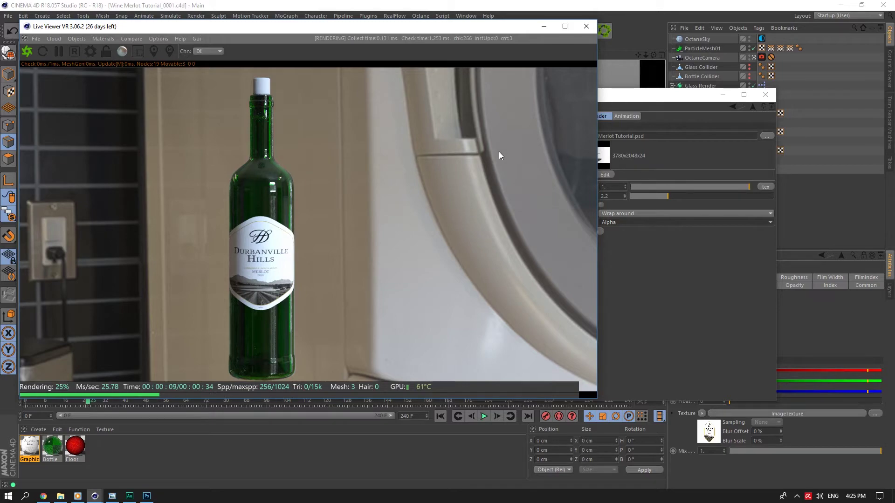
# Step: Switch to File Explorer, go to the Desktop folder and duplicate Wine Merlot Tutorial.psd there
pyautogui.click(146, 496)
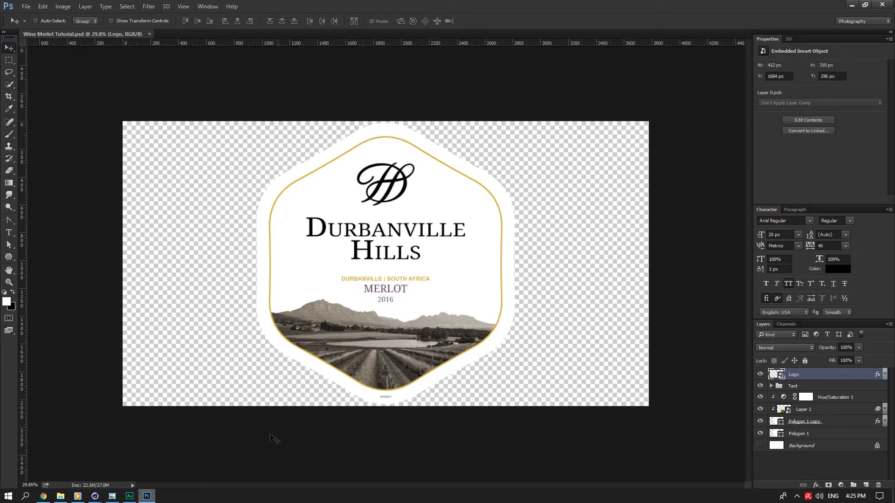
pyautogui.click(61, 495)
pyautogui.scroll(6, 383, 129)
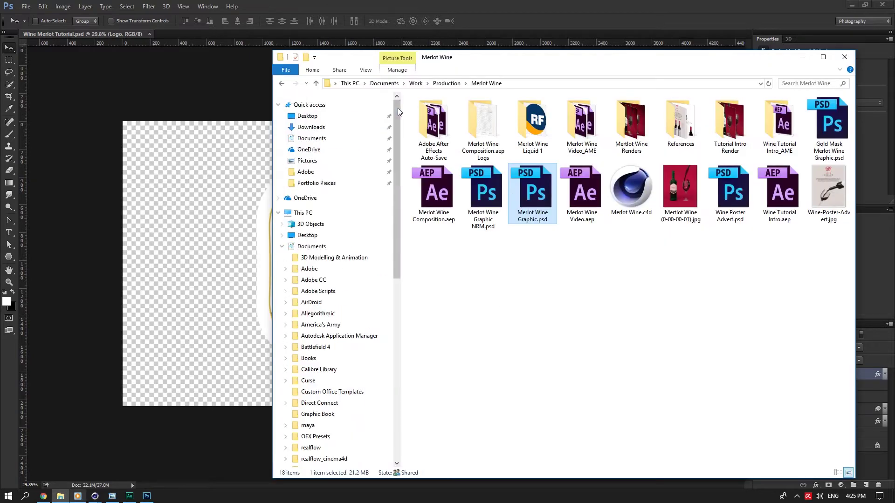
pyautogui.click(307, 231)
pyautogui.moveTo(495, 65); pyautogui.dragTo(649, 105)
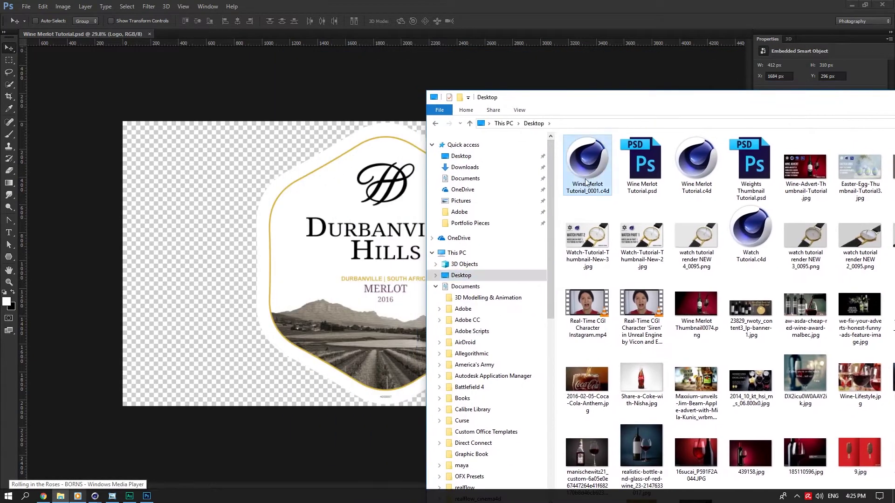
pyautogui.click(642, 165)
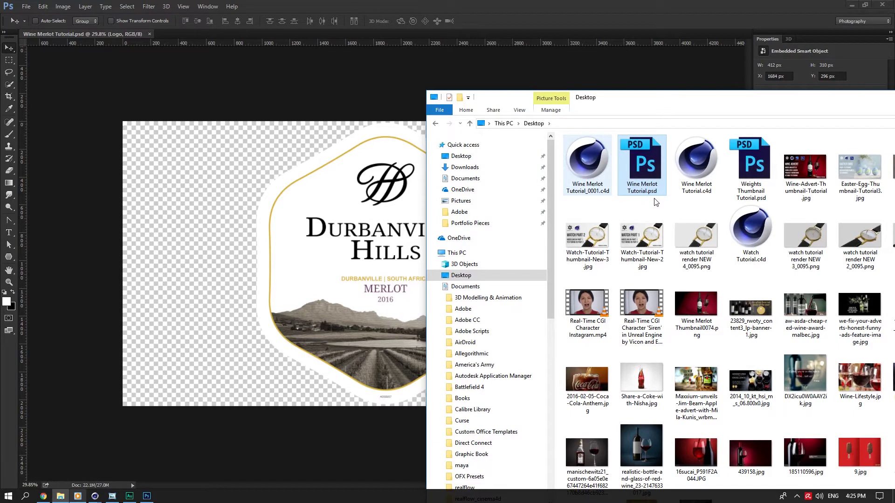
pyautogui.click(461, 159)
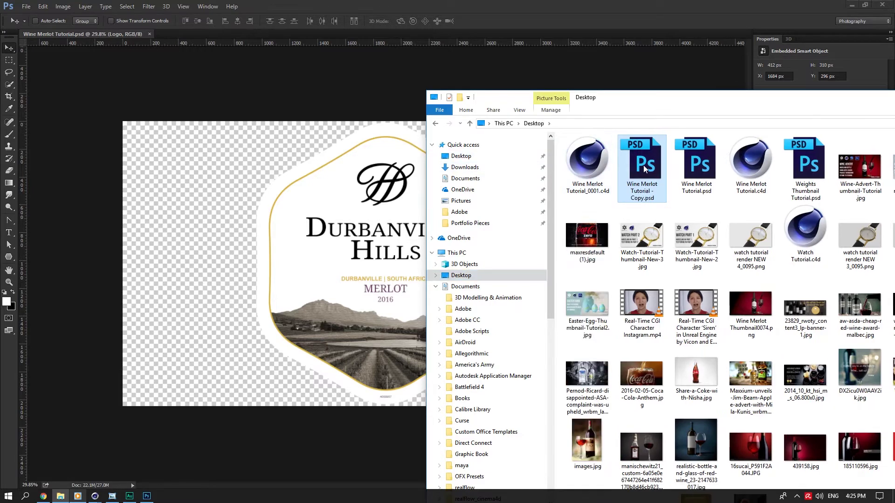
# Step: Rename the duplicated file to Wine Merlot Tutorial SPEC.psd and open it in Photoshop
pyautogui.rightClick(645, 166)
pyautogui.click(687, 389)
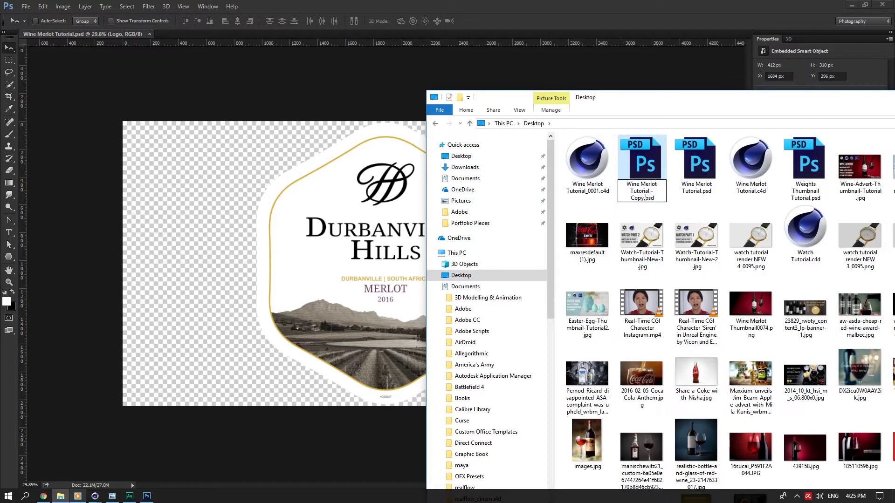
pyautogui.moveTo(649, 198); pyautogui.dragTo(652, 189)
pyautogui.write('SOEC')
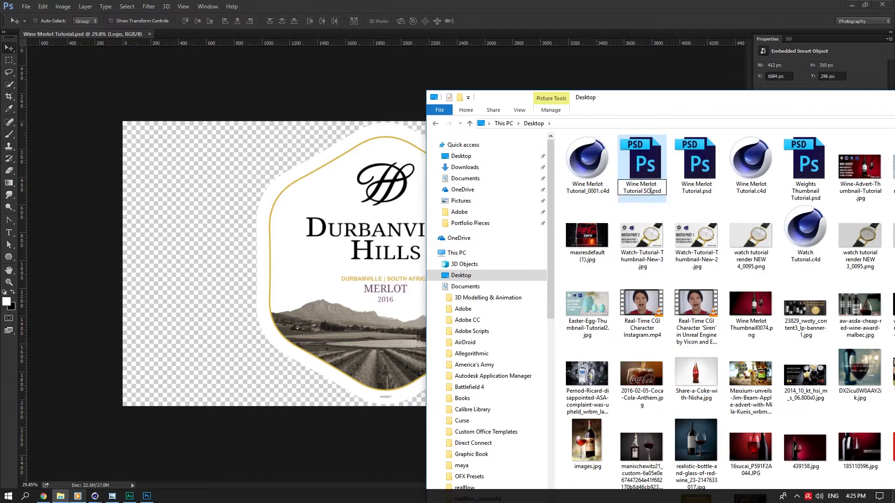
pyautogui.press('BackSpace')
pyautogui.press('BackSpace')
pyautogui.press('BackSpace')
pyautogui.write('PEC')
pyautogui.press('Return')
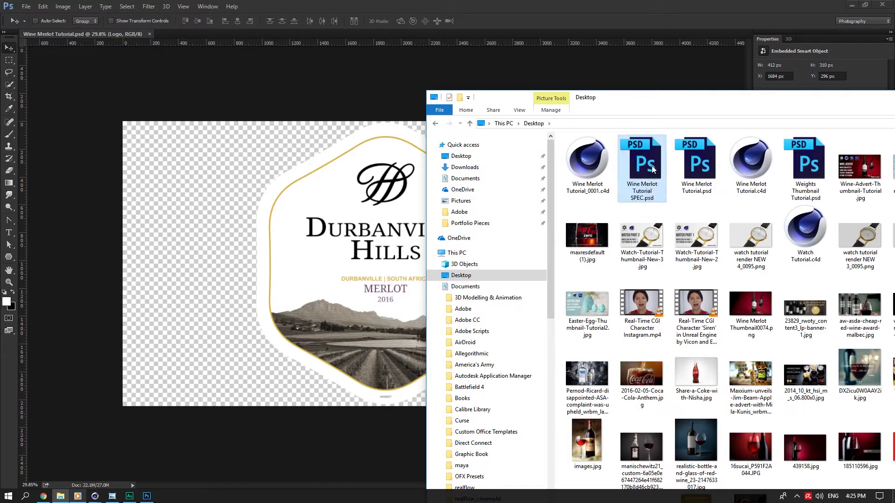
pyautogui.doubleClick(653, 169)
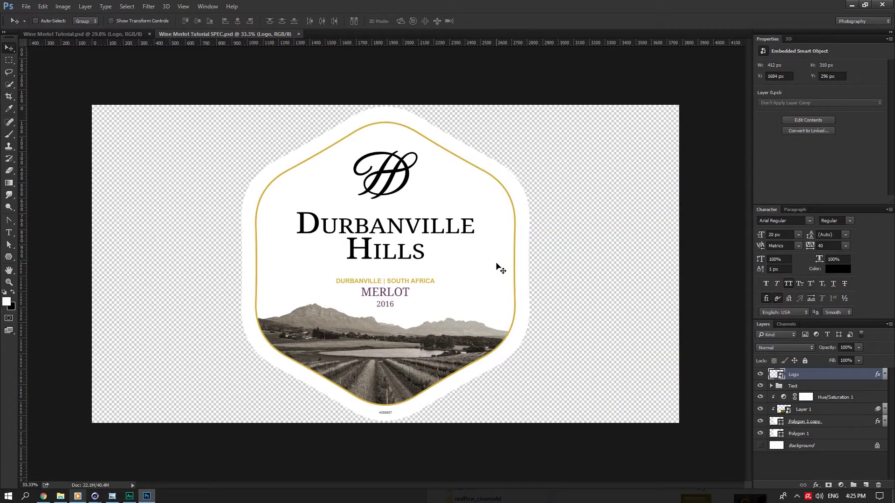
# Step: Add a Solid Color fill layer in black (000000) above the Logo layer and hide it
pyautogui.click(841, 486)
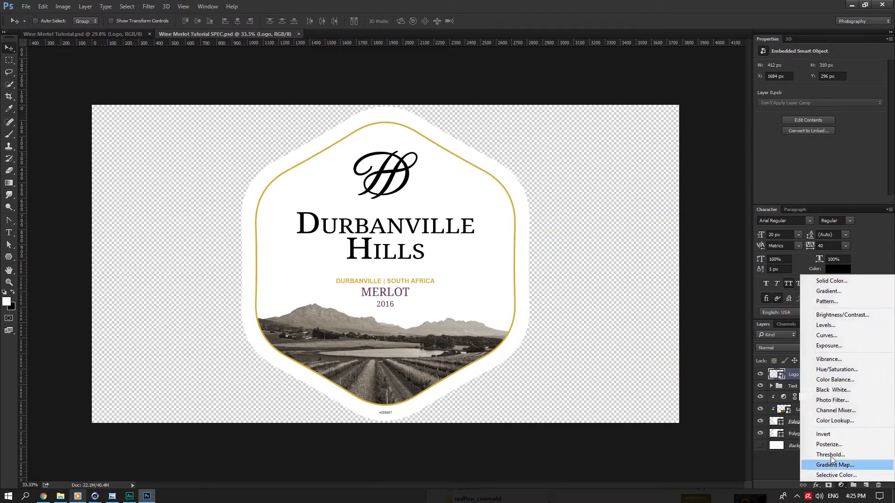
pyautogui.click(820, 282)
pyautogui.write('000000')
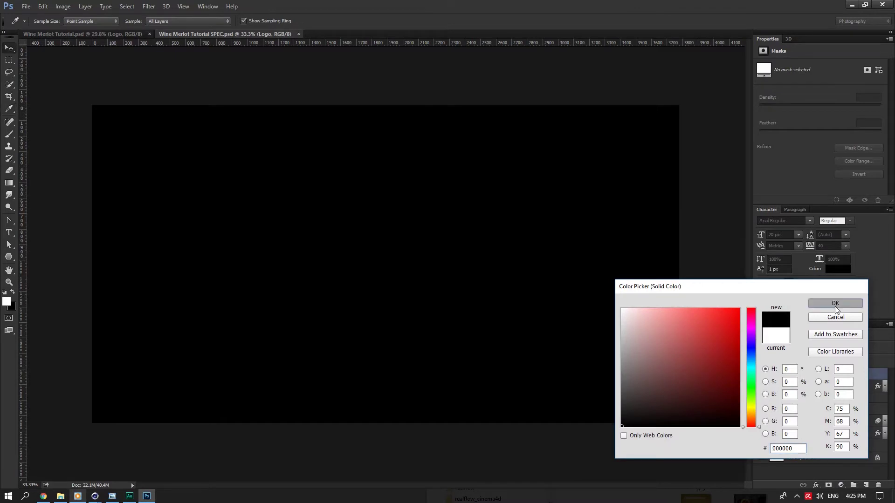
pyautogui.click(836, 304)
pyautogui.click(830, 376)
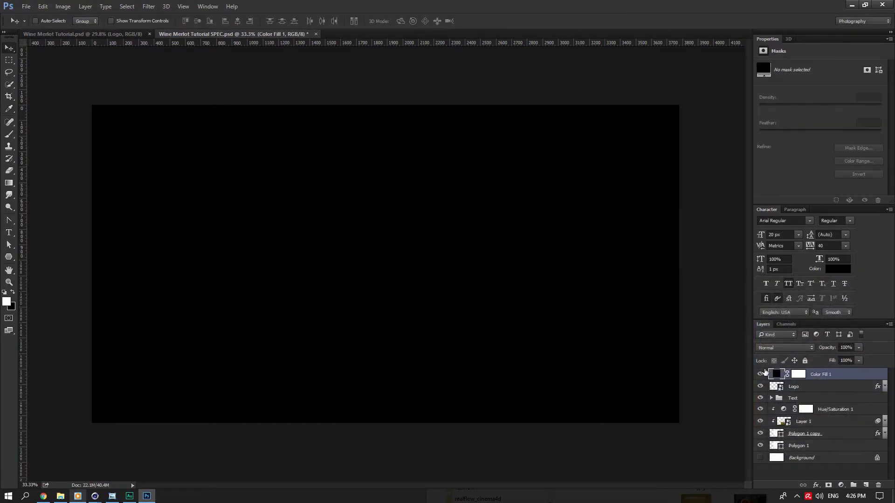
pyautogui.click(760, 375)
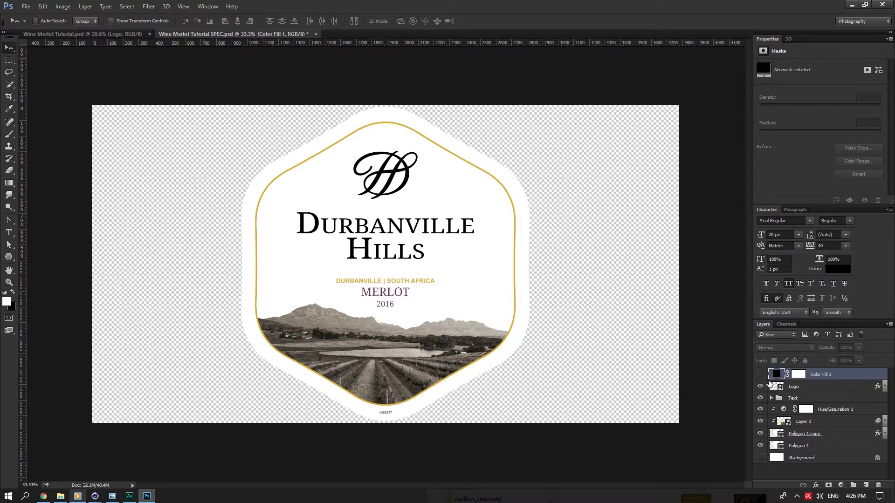
# Step: Hide the Polygon 1 and Layer 1 layers and set the Polygon 1 copy layer's fill to 0%
pyautogui.click(819, 458)
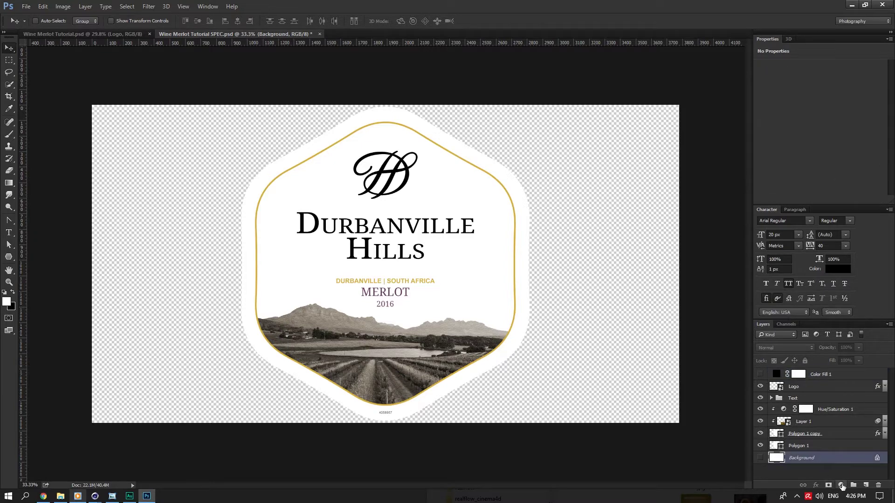
pyautogui.click(760, 446)
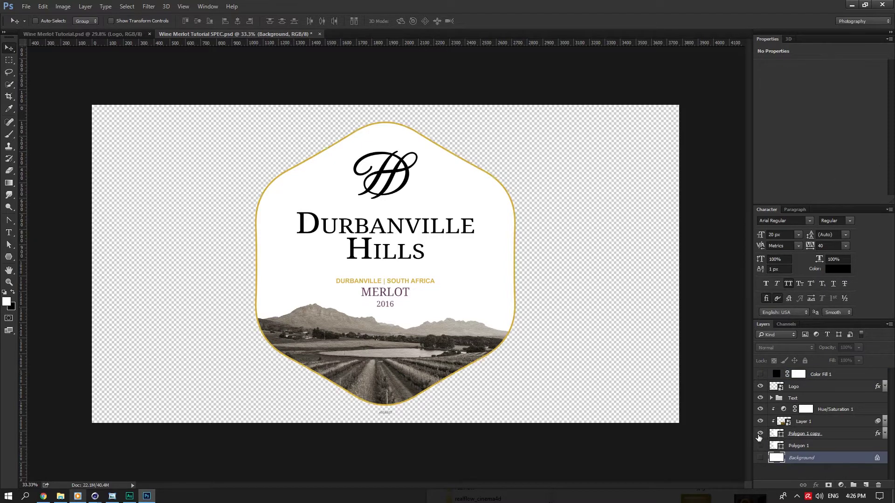
pyautogui.click(760, 434)
pyautogui.click(760, 422)
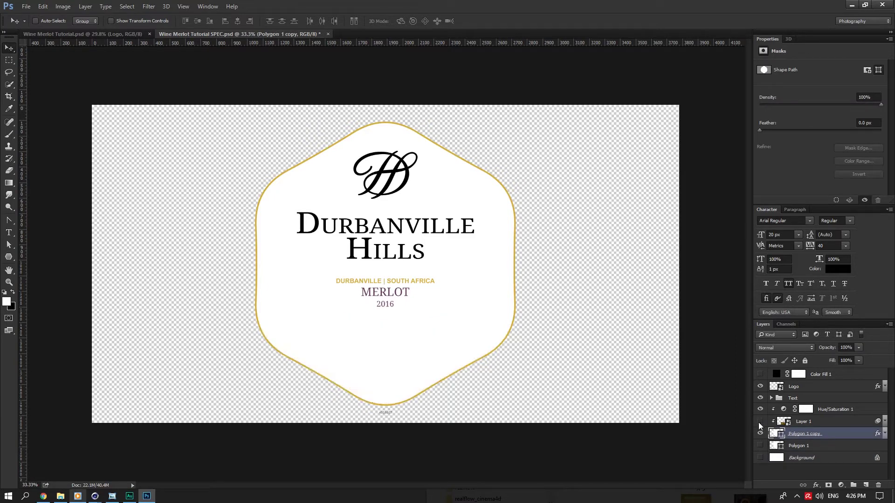
pyautogui.moveTo(832, 364); pyautogui.dragTo(603, 361)
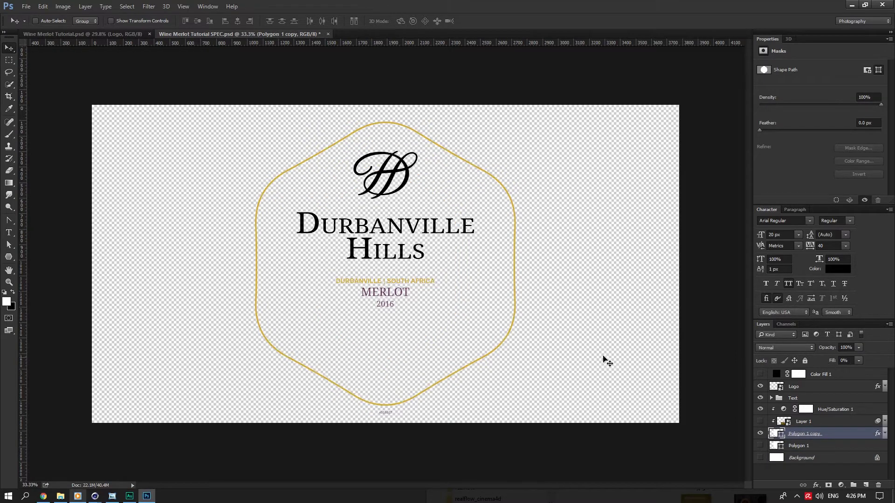
pyautogui.click(800, 421)
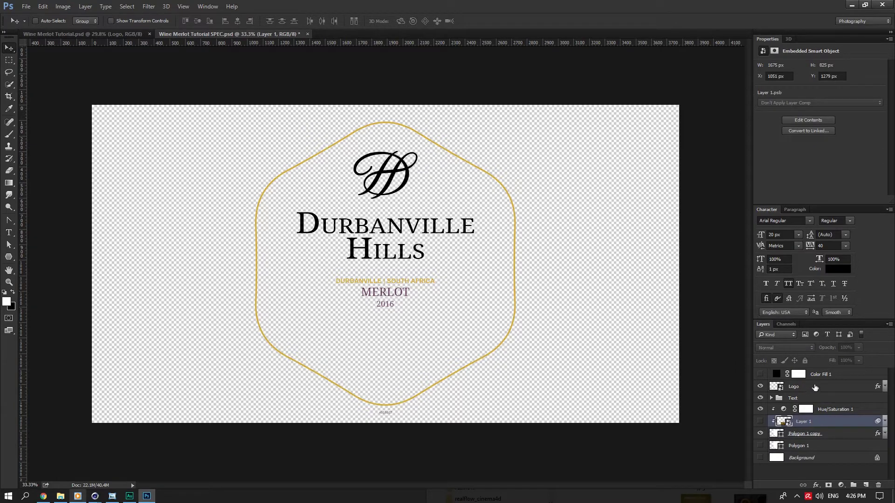
# Step: Show the black fill layer, group the layers from Logo to Polygon 1, and clip the fill to that group
pyautogui.click(768, 376)
pyautogui.click(760, 374)
pyautogui.click(802, 386)
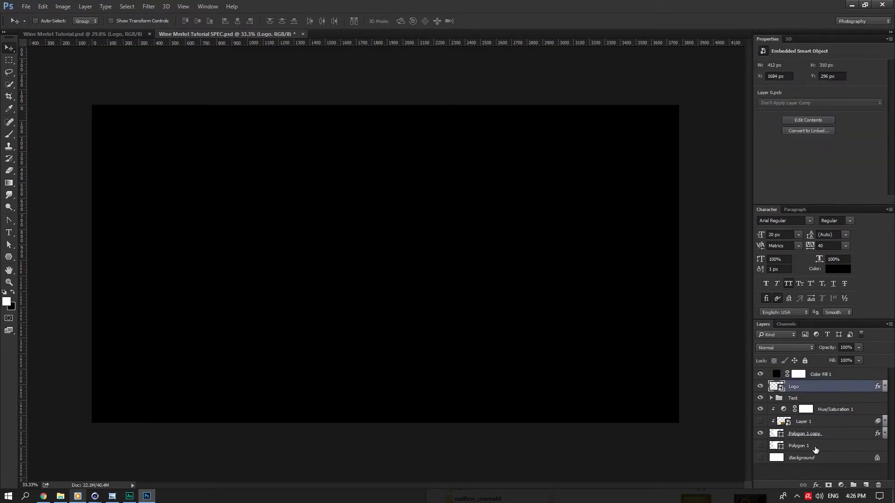
pyautogui.keyDown('shift'); pyautogui.click(815, 446); pyautogui.keyUp('shift')
pyautogui.hotkey('ctrl', 'g')
pyautogui.keyDown('alt'); pyautogui.click(824, 380); pyautogui.keyUp('alt')
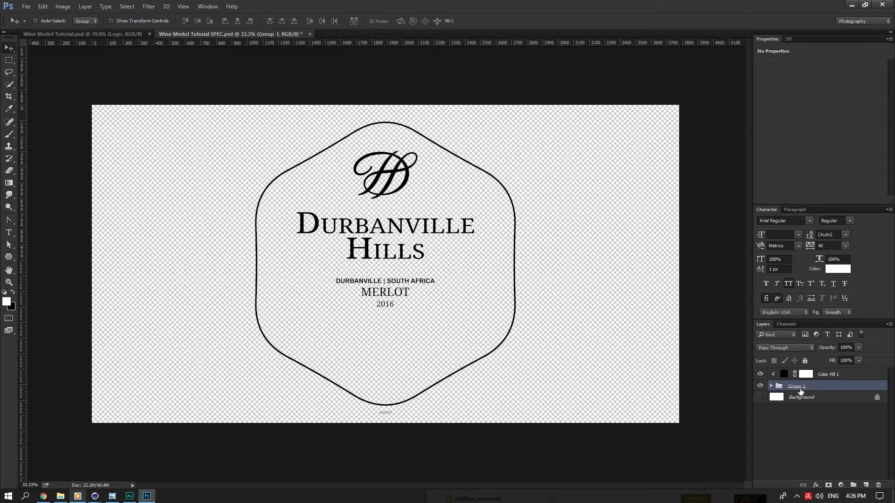
# Step: Make the white Background layer visible and save the SPEC document
pyautogui.click(770, 397)
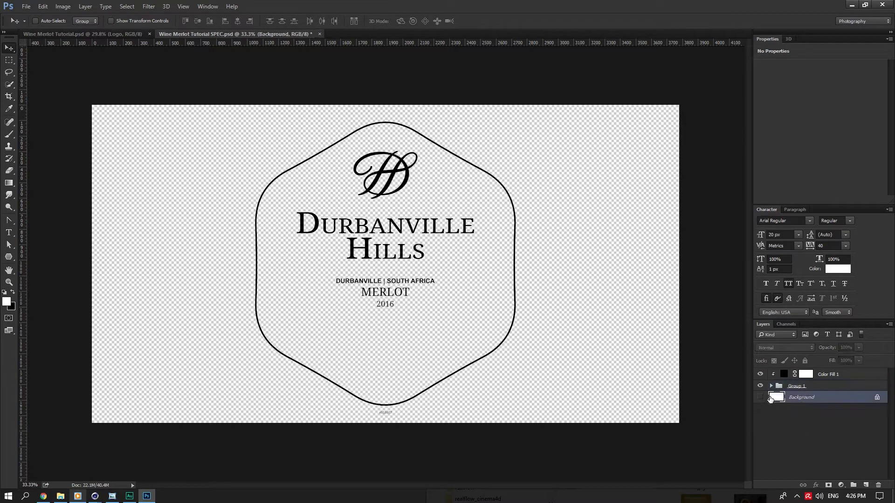
pyautogui.click(760, 397)
pyautogui.keyDown('alt'); pyautogui.scroll(1, 401, 331); pyautogui.keyUp('alt')
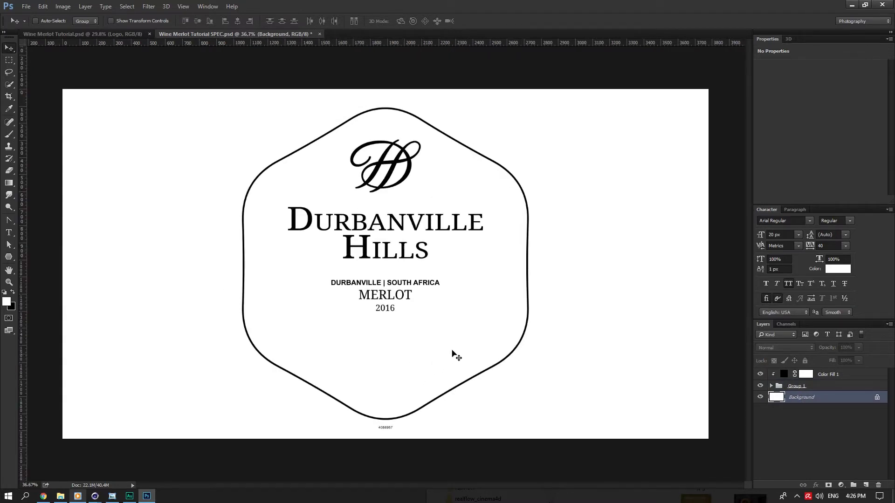
pyautogui.hotkey('ctrl', 's')
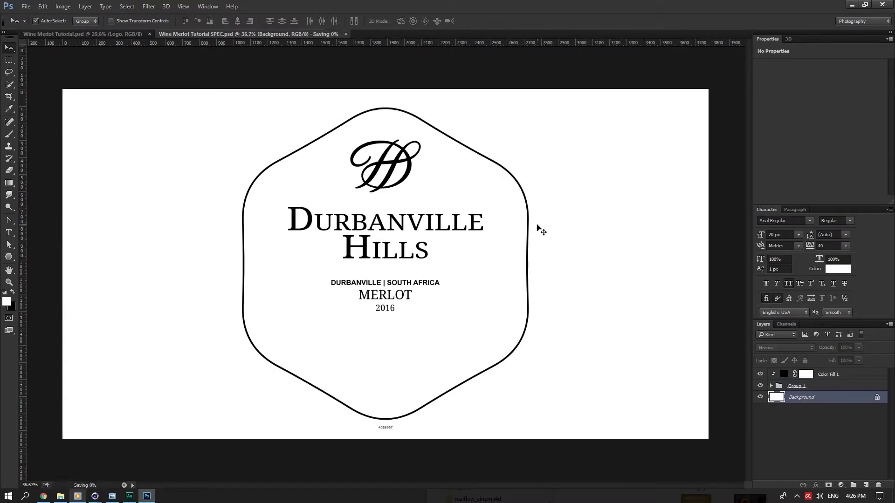
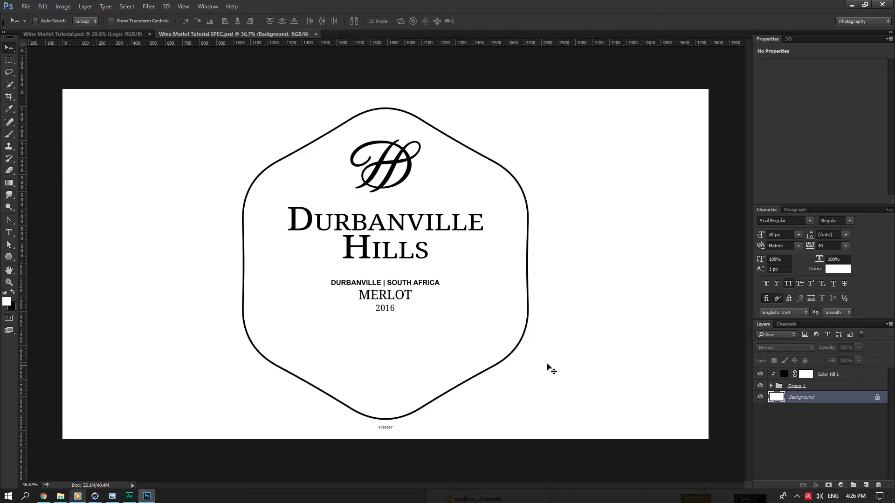
# Step: Compare the SPEC map with the label document and the wine advert reference image, checking Group 1 with the black fill shown and hidden
pyautogui.click(760, 374)
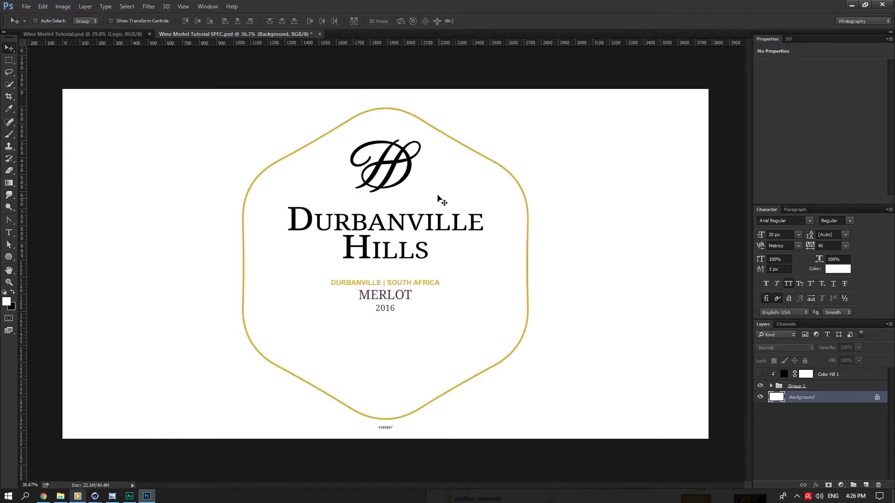
pyautogui.click(133, 36)
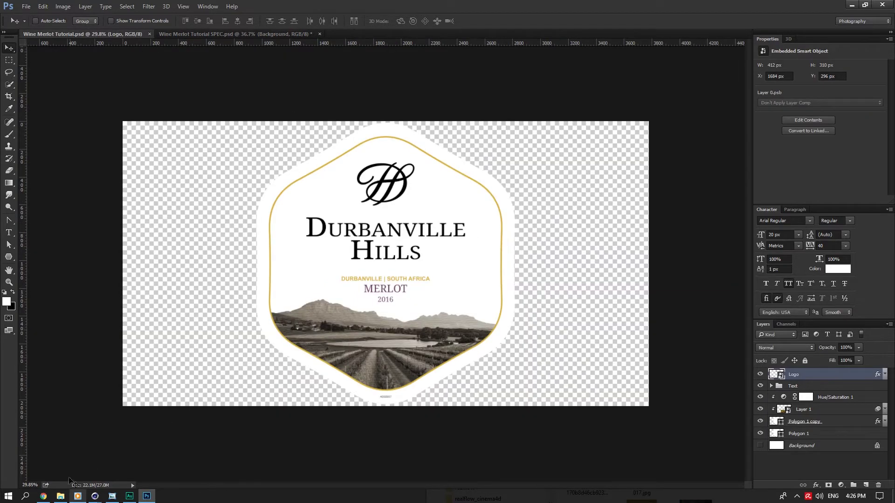
pyautogui.click(112, 496)
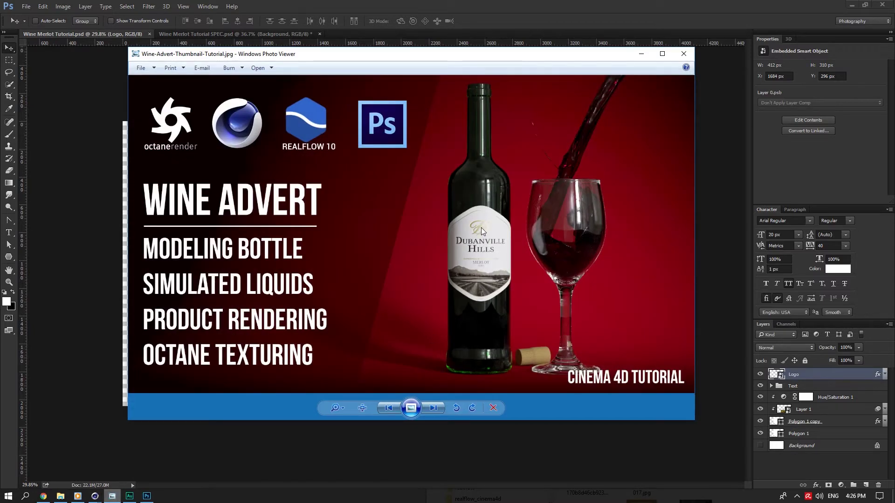
pyautogui.click(642, 55)
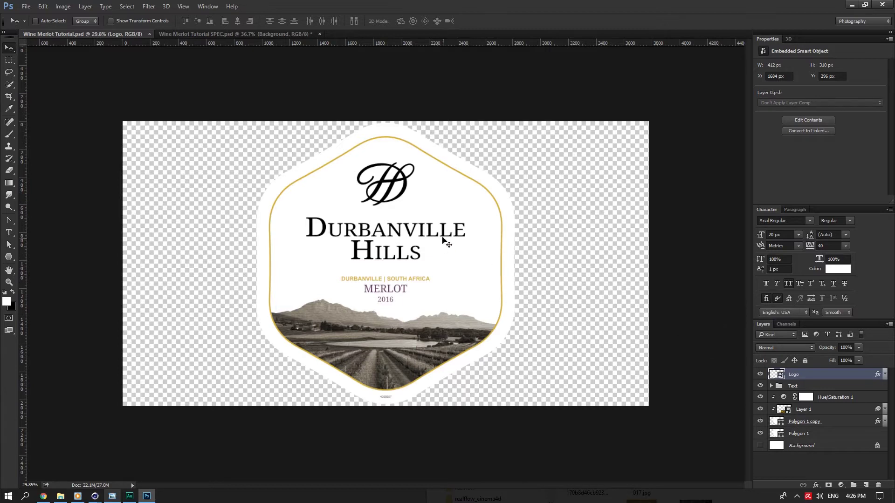
pyautogui.click(218, 35)
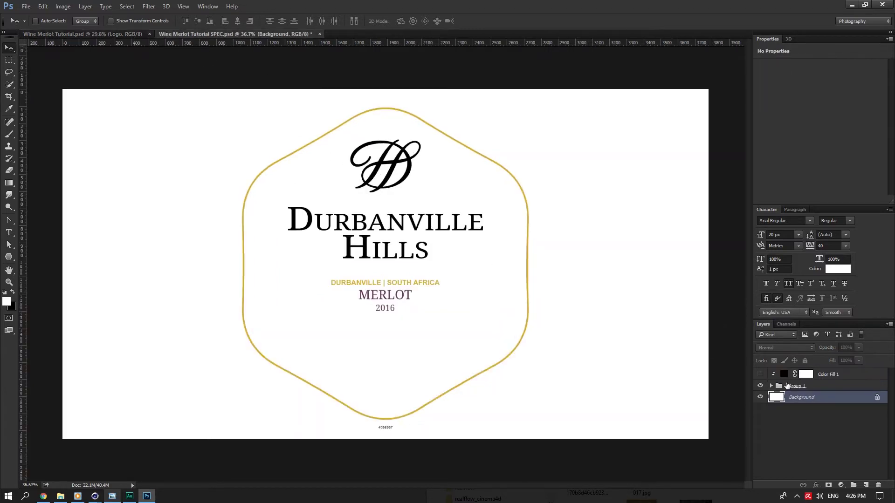
pyautogui.click(770, 383)
pyautogui.click(761, 374)
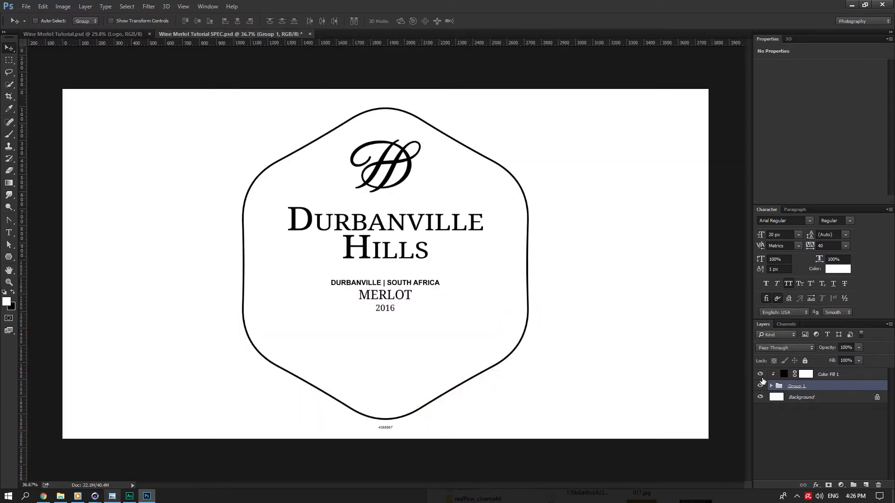
pyautogui.click(771, 386)
pyautogui.click(797, 401)
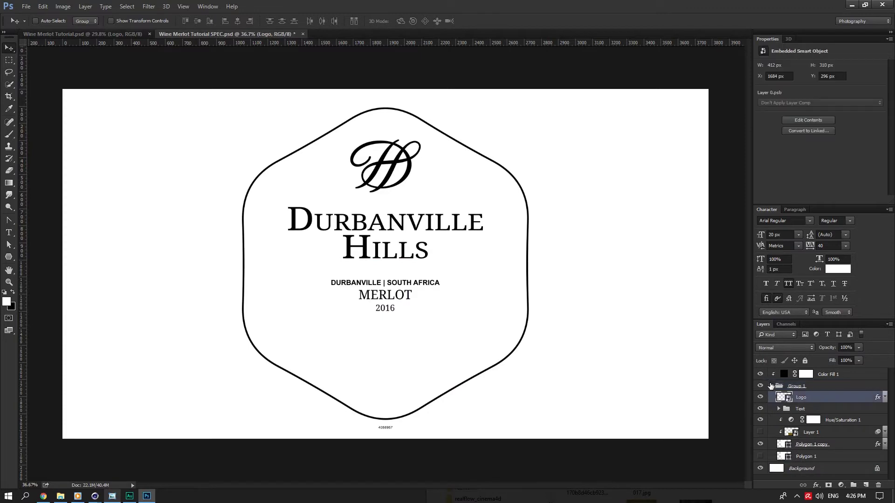
pyautogui.click(771, 385)
pyautogui.click(760, 374)
# Step: In the Wine Merlot Tutorial document, copy the gold stroke colour d4af37 from the Polygon 1 copy layer
pyautogui.click(111, 35)
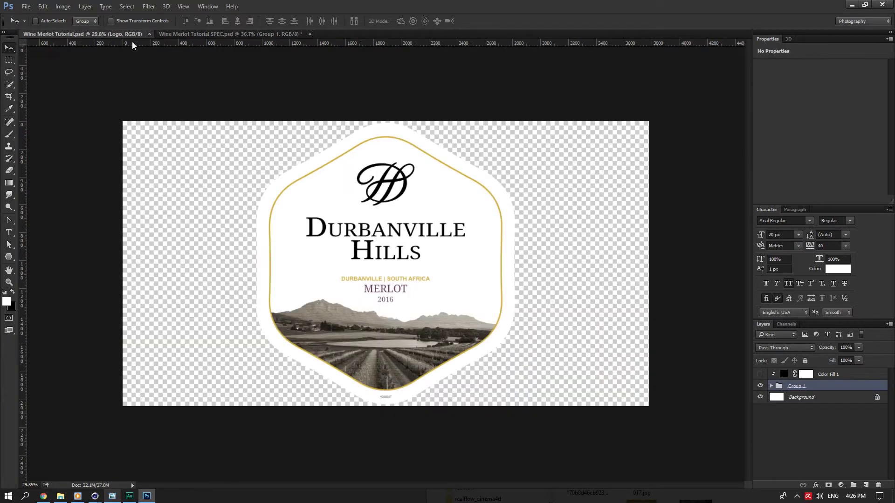
pyautogui.click(782, 423)
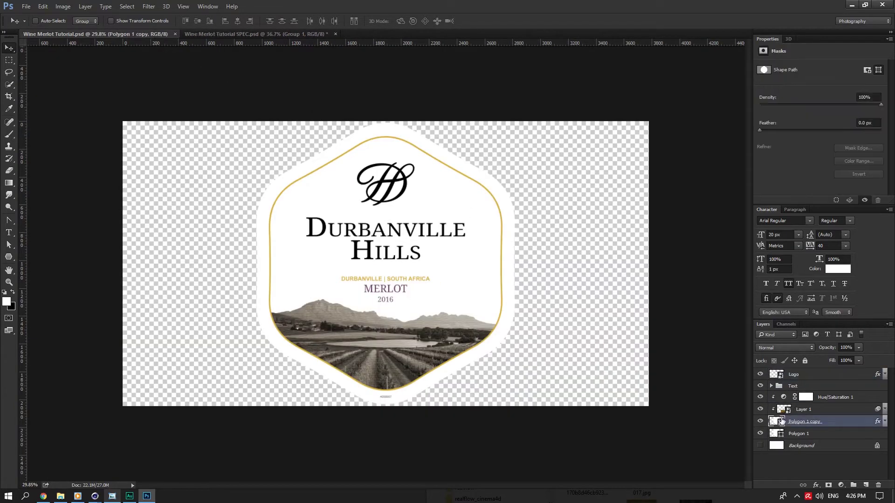
pyautogui.click(885, 422)
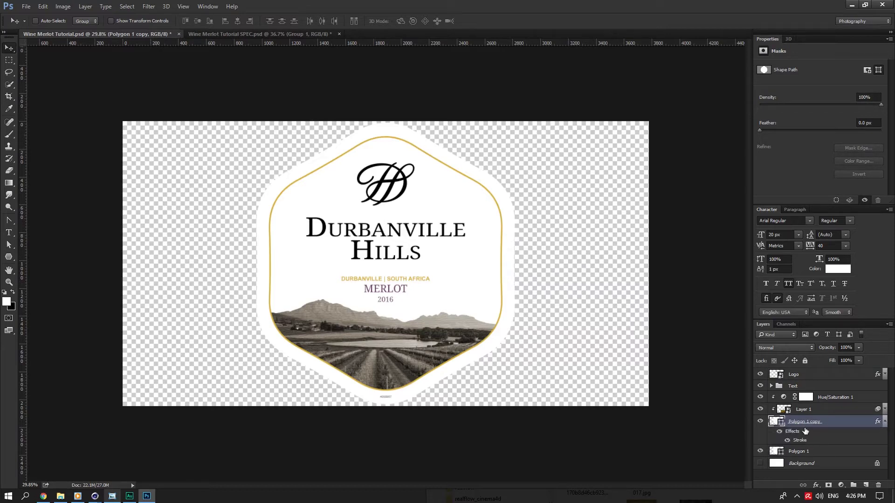
pyautogui.doubleClick(805, 431)
pyautogui.click(627, 245)
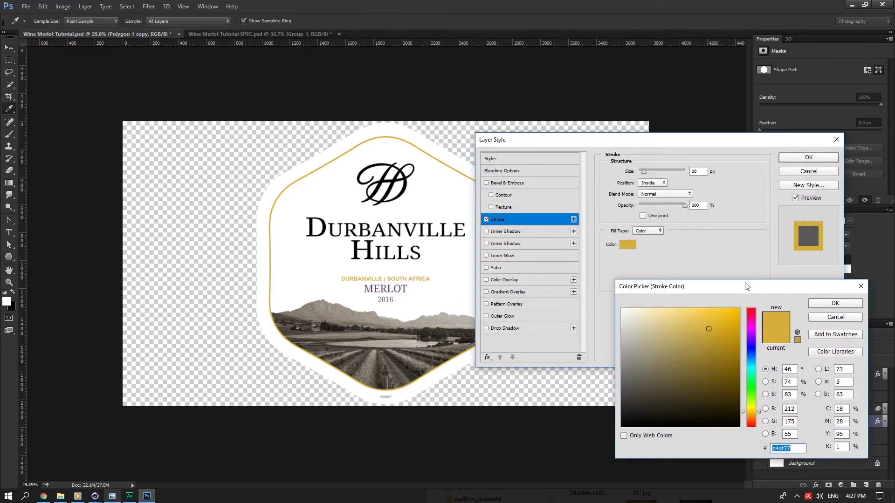
pyautogui.click(817, 316)
pyautogui.click(804, 172)
# Step: Set the Logo layer's Color Overlay to the copied gold d4af37 and save the label document
pyautogui.rightClick(827, 374)
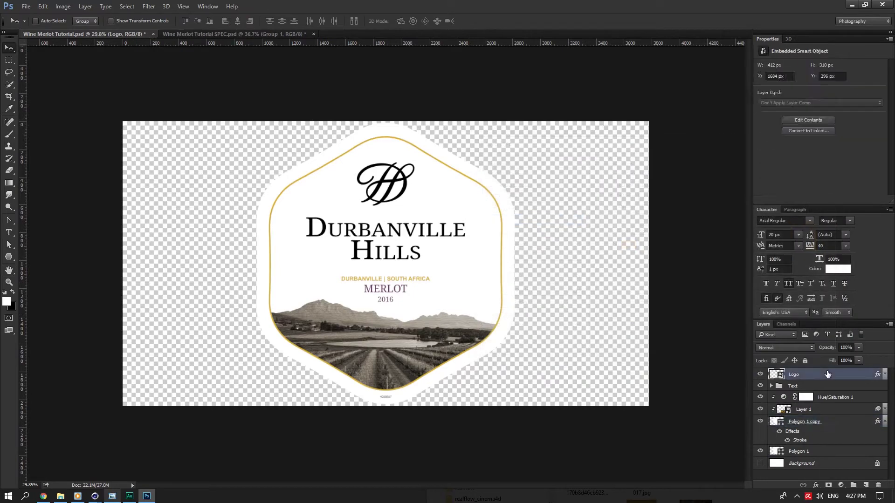
pyautogui.click(741, 44)
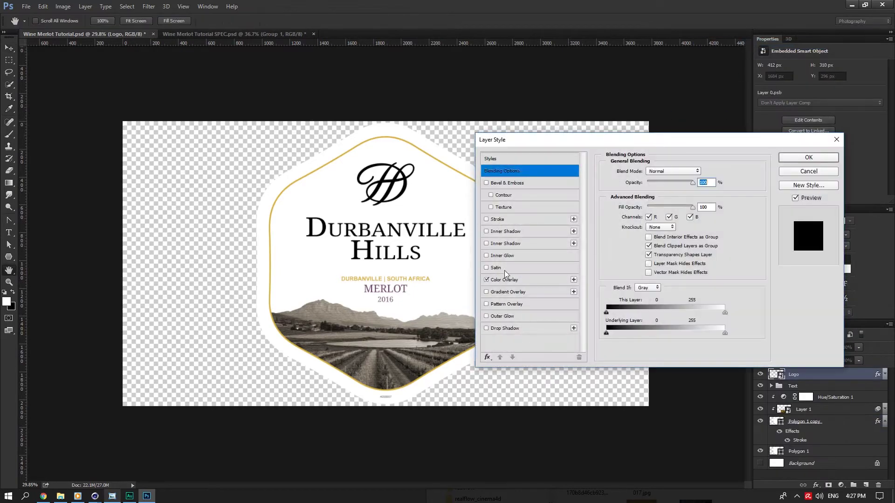
pyautogui.click(504, 280)
pyautogui.click(703, 172)
pyautogui.hotkey('ctrl', 'v')
pyautogui.click(830, 304)
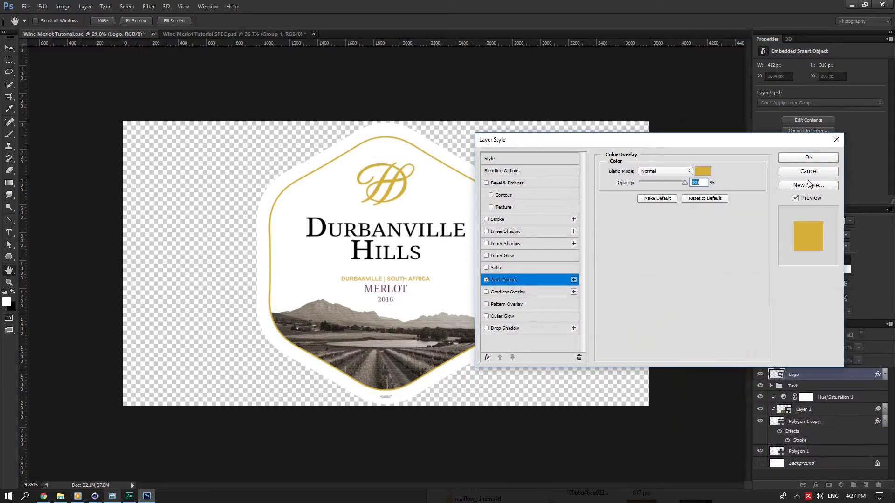
pyautogui.click(806, 156)
pyautogui.click(884, 376)
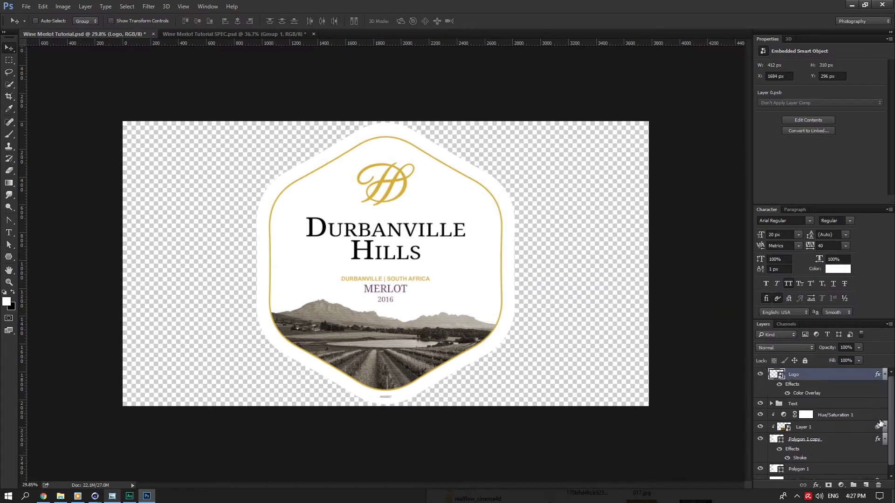
pyautogui.click(884, 376)
pyautogui.click(884, 421)
pyautogui.hotkey('ctrl', 's')
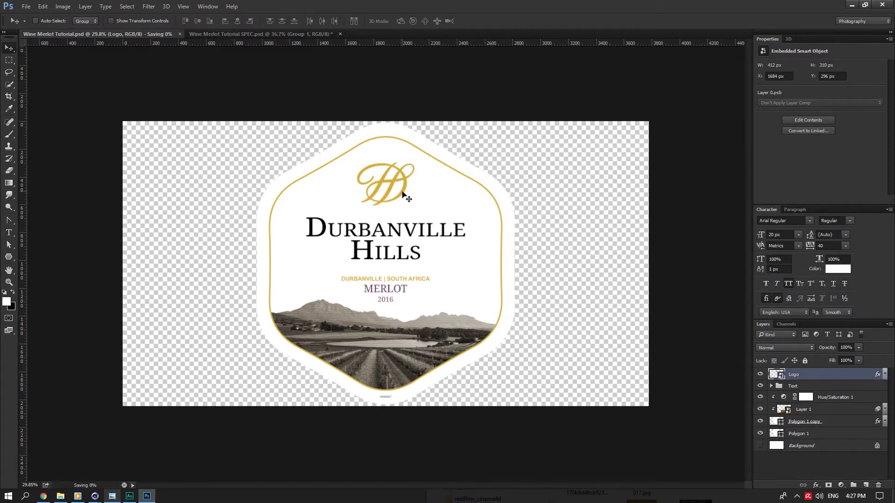
# Step: In the SPEC document, set the Color Overlay of the Logo layer inside Group 1 to gold d4af37
pyautogui.click(211, 35)
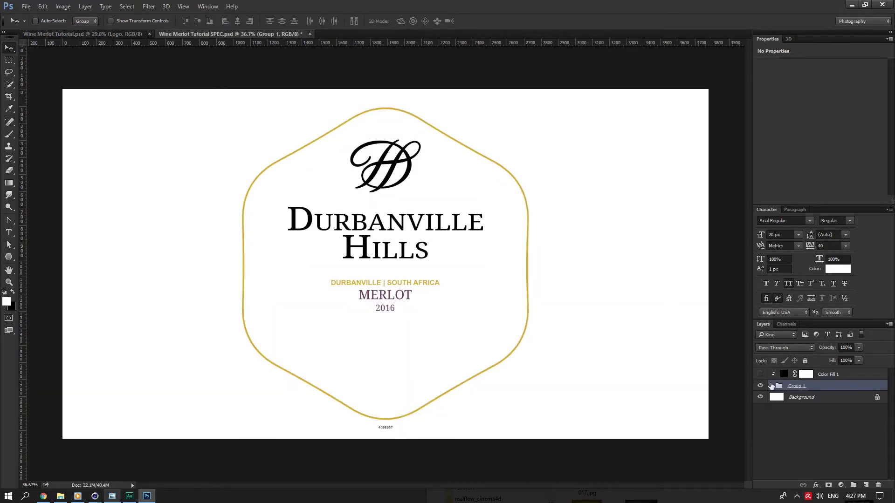
pyautogui.click(771, 386)
pyautogui.rightClick(802, 397)
pyautogui.click(555, 244)
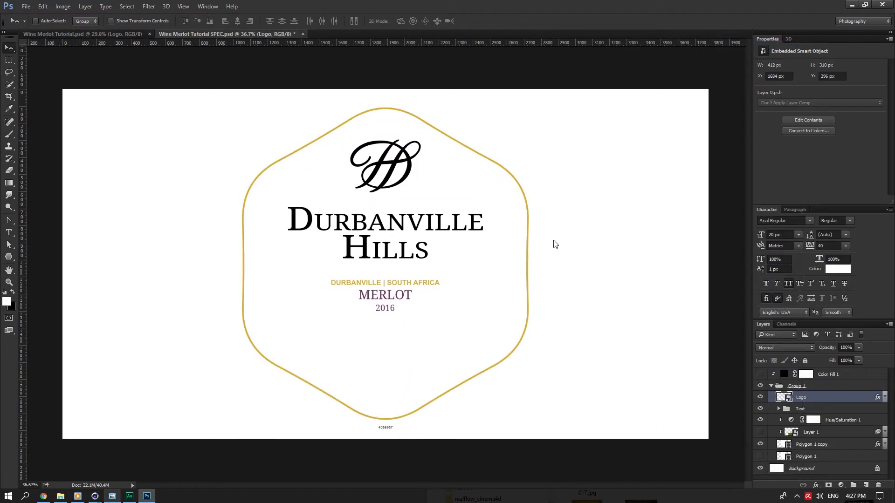
pyautogui.click(504, 280)
pyautogui.click(702, 171)
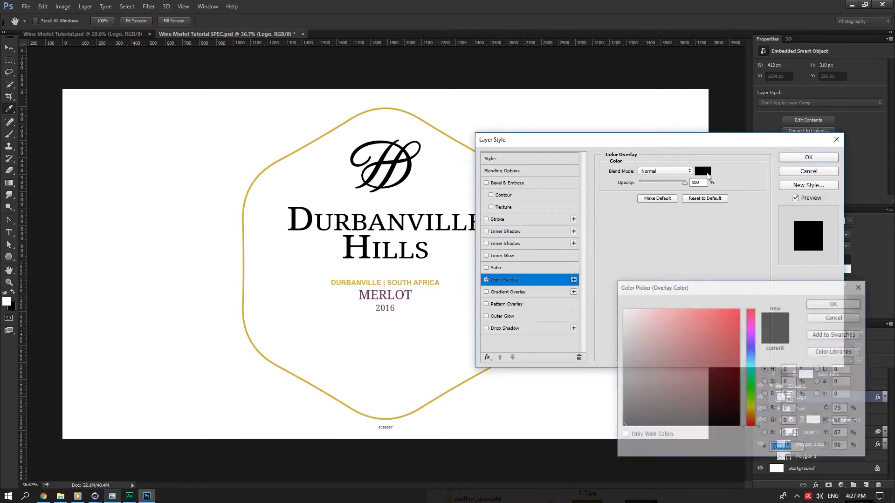
pyautogui.hotkey('ctrl', 'v')
pyautogui.click(824, 307)
pyautogui.click(804, 161)
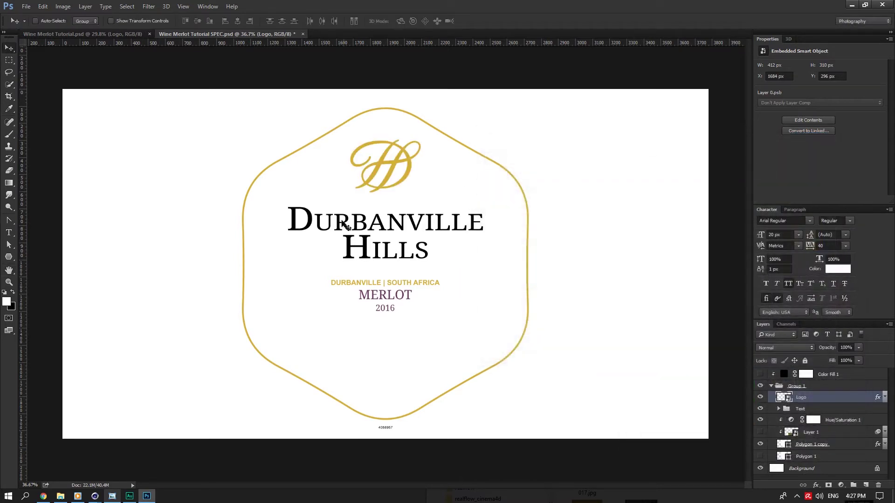
# Step: Compare the specular map with the black fill and the Text group shown and hidden
pyautogui.click(760, 375)
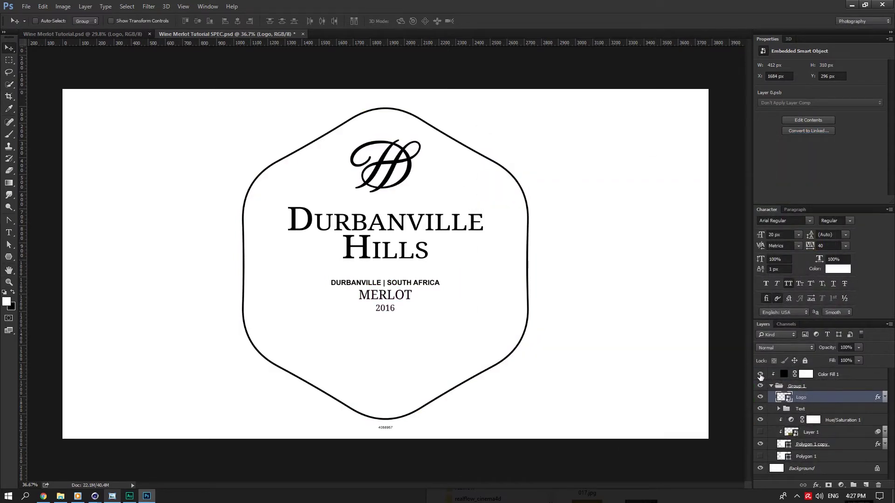
pyautogui.click(761, 376)
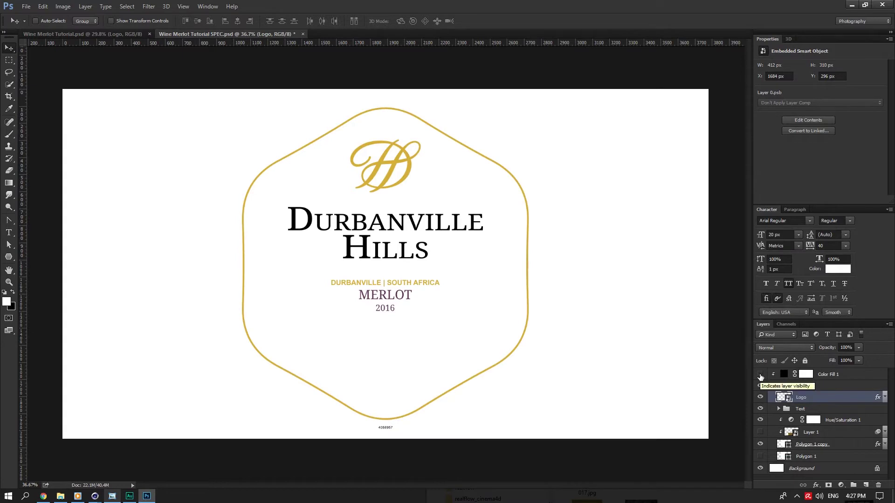
pyautogui.click(760, 376)
pyautogui.click(760, 409)
pyautogui.click(760, 409)
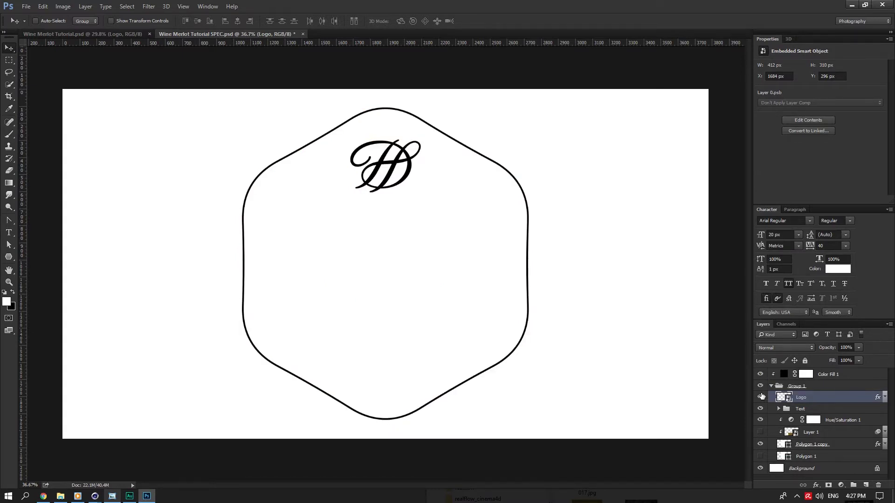
pyautogui.click(761, 375)
# Step: Hide the small number, Merlot 2016 and Durbanville Hills text layers in the Text group, leaving Durbanville | South Africa shown, and collapse Group 1
pyautogui.click(778, 408)
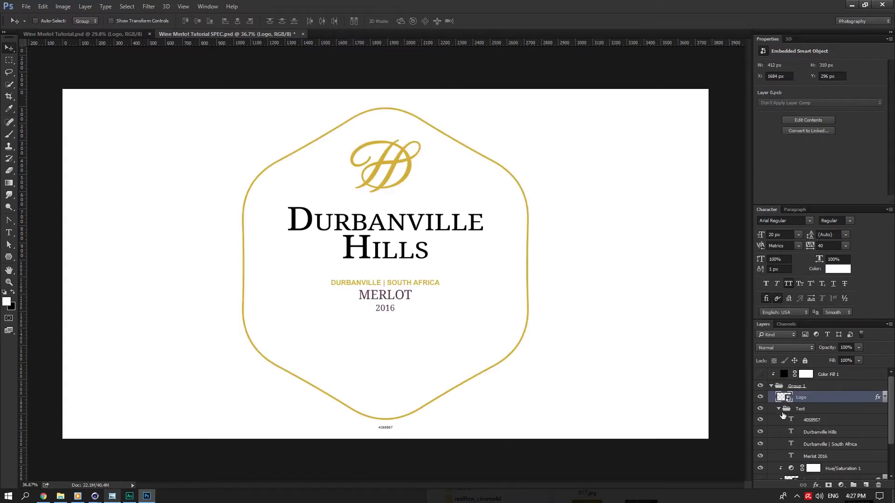
pyautogui.click(792, 420)
pyautogui.click(760, 420)
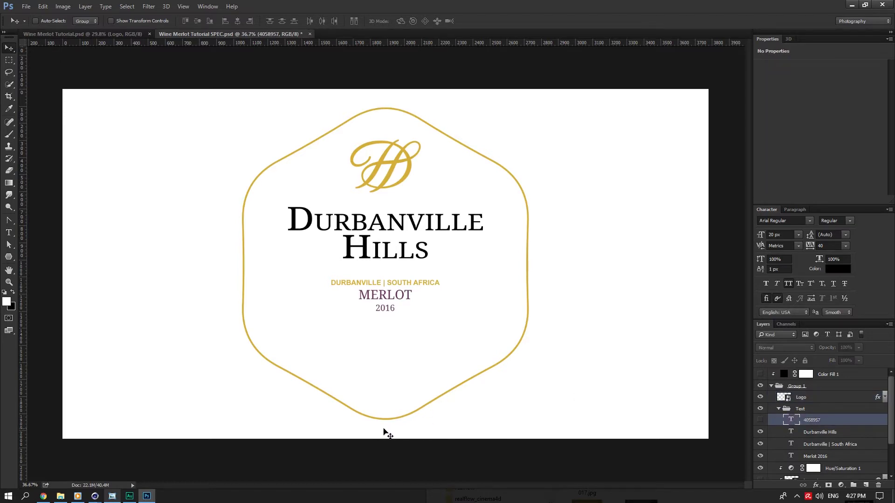
pyautogui.click(796, 432)
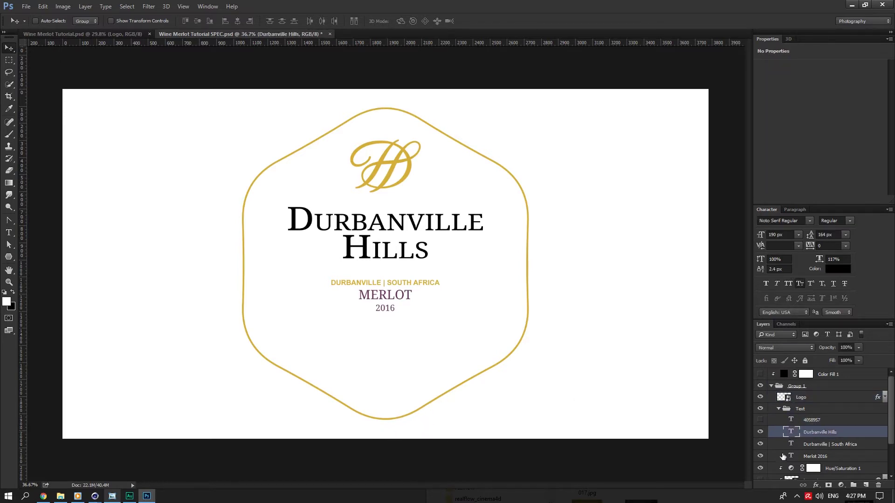
pyautogui.click(788, 457)
pyautogui.click(760, 456)
pyautogui.click(792, 444)
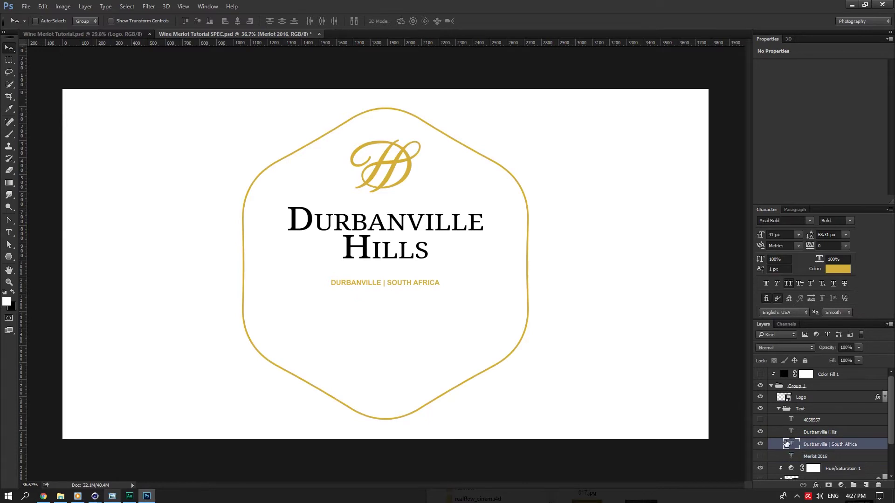
pyautogui.click(761, 432)
pyautogui.click(775, 388)
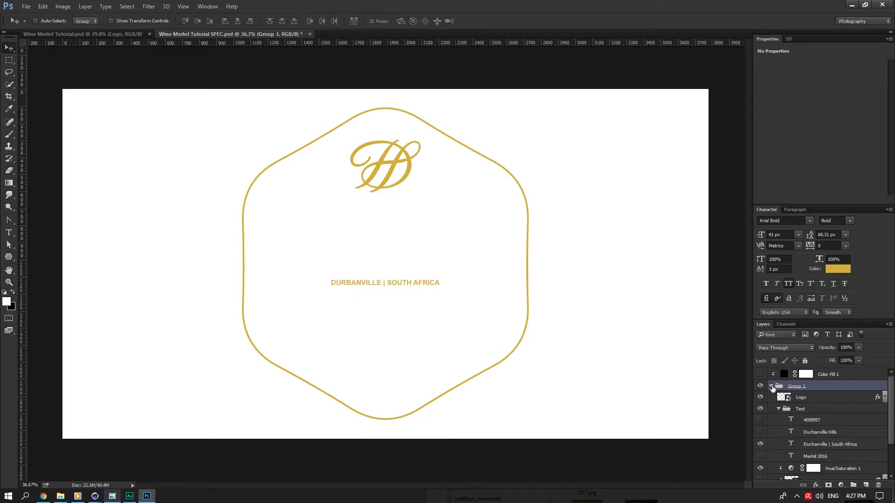
pyautogui.click(772, 387)
# Step: Show the black Color Fill 1 layer and save the SPEC document
pyautogui.keyDown('alt'); pyautogui.scroll(-2, 629, 357); pyautogui.keyUp('alt')
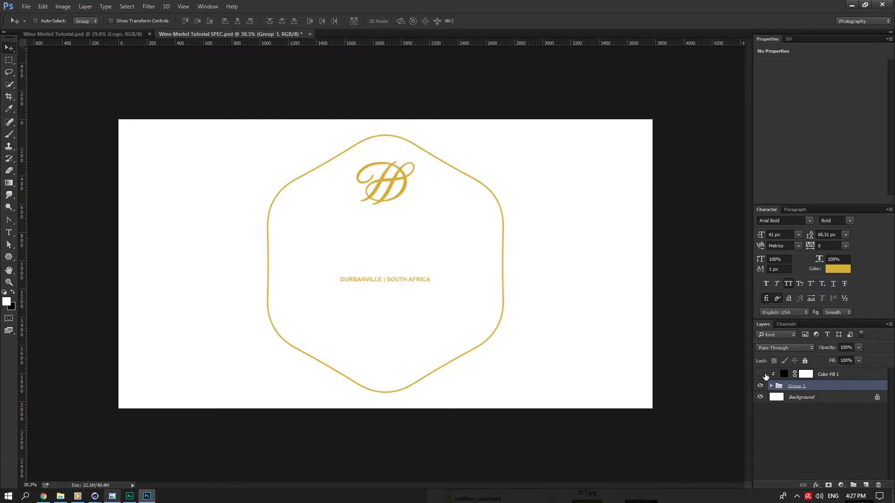
pyautogui.click(761, 375)
pyautogui.hotkey('ctrl', 's')
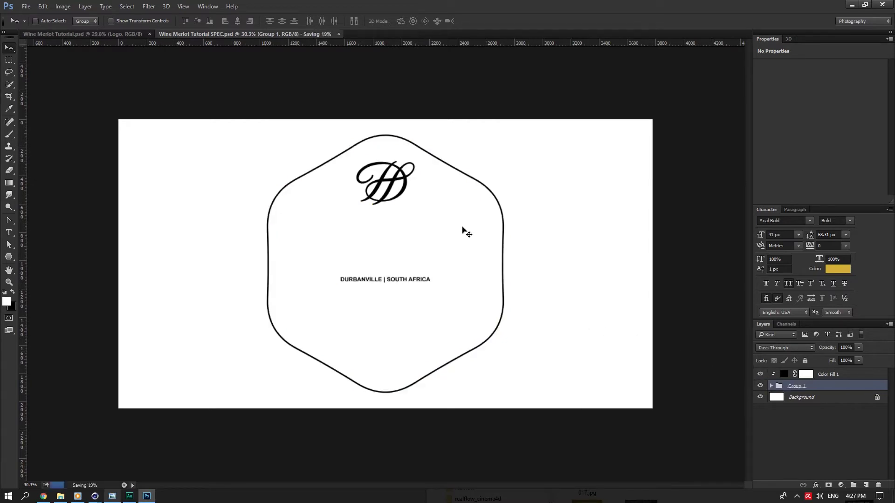
# Step: Switch to Cinema 4D and create an Octane Mix material, moving the Live Viewer and Material Editor windows aside
pyautogui.click(96, 496)
pyautogui.click(140, 459)
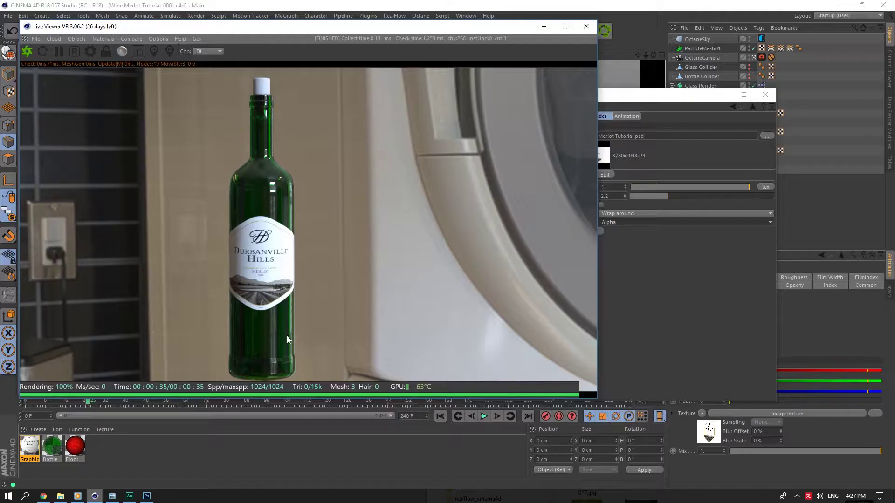
pyautogui.moveTo(505, 26); pyautogui.dragTo(701, 179)
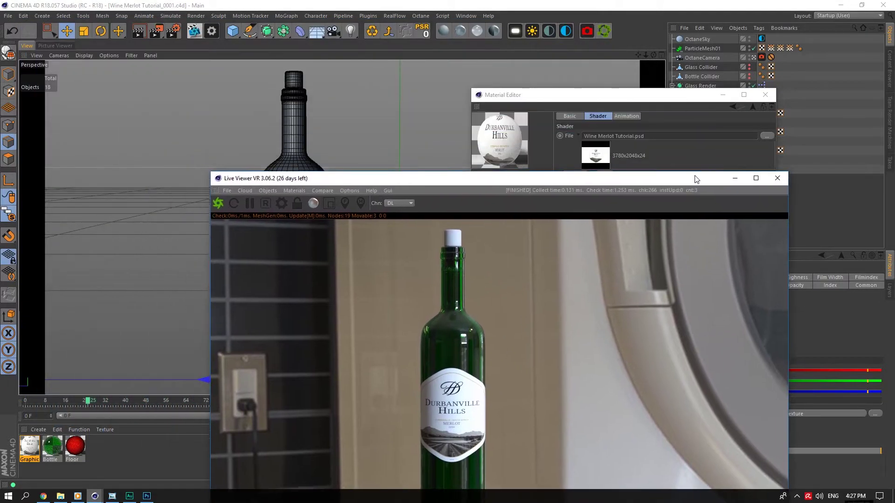
pyautogui.click(492, 31)
pyautogui.moveTo(537, 95); pyautogui.dragTo(639, 272)
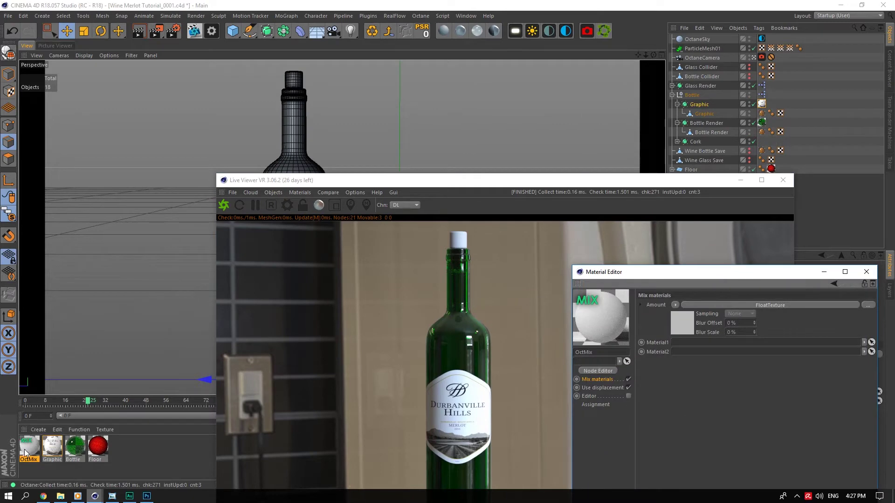
# Step: Replace the Graphic object's material with OctMix and assign the Graphic material as the mix's Material2
pyautogui.moveTo(25, 453); pyautogui.dragTo(762, 105)
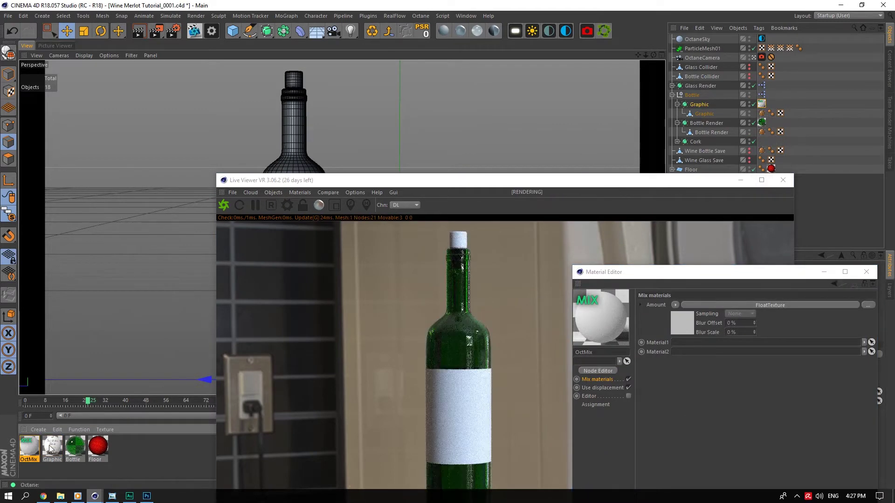
pyautogui.moveTo(51, 449); pyautogui.dragTo(691, 353)
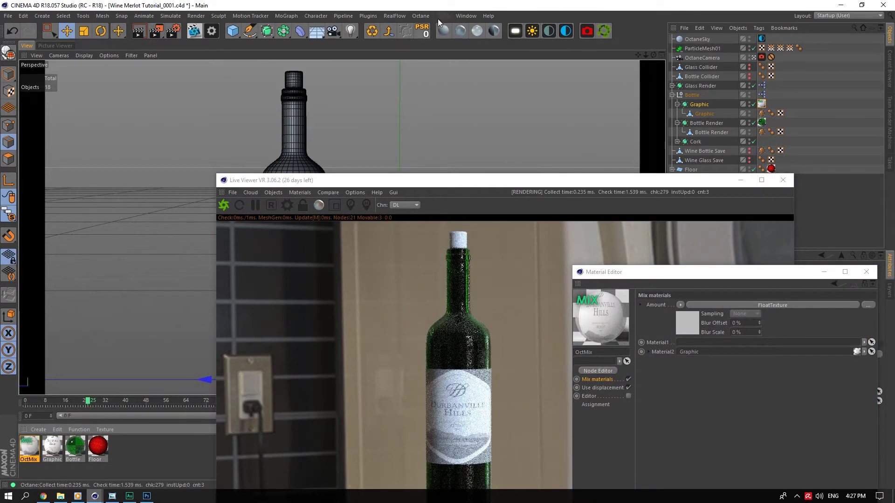
# Step: Create an Octane Glossy material and name it Gold
pyautogui.click(459, 31)
pyautogui.moveTo(30, 446); pyautogui.dragTo(58, 446)
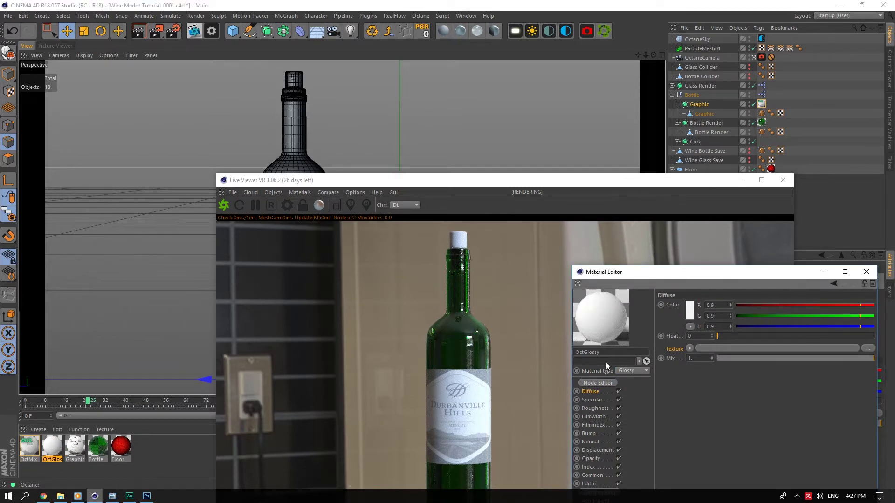
pyautogui.moveTo(603, 353); pyautogui.dragTo(551, 352)
pyautogui.write('Glo')
pyautogui.click(726, 394)
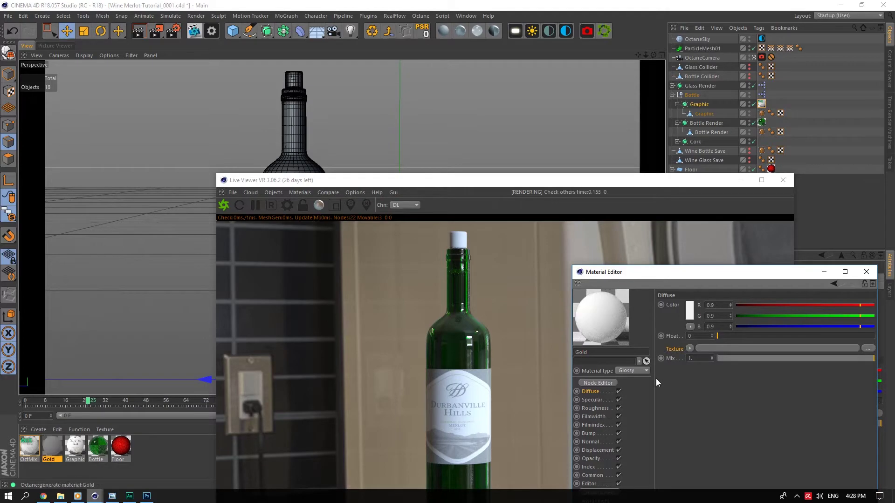
# Step: Switch to Photoshop and look up the HSB values of the gold text color in Wine Merlot Tutorial.psd
pyautogui.click(147, 496)
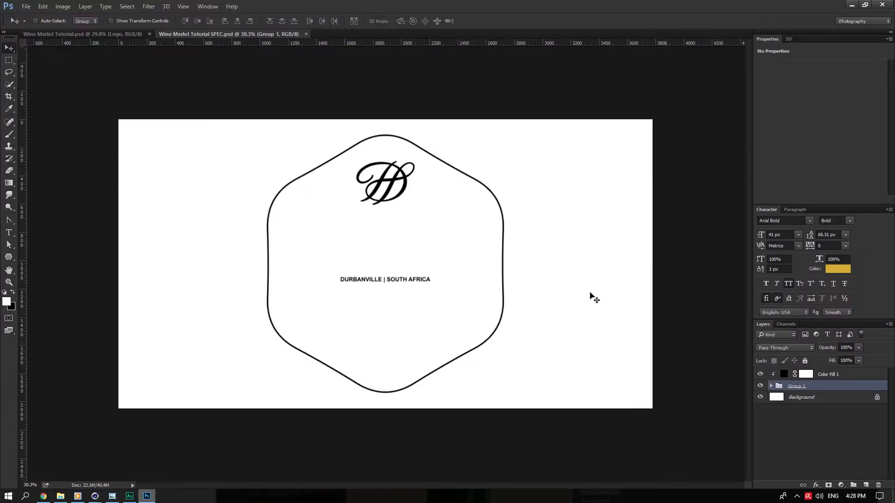
pyautogui.click(123, 34)
pyautogui.click(837, 269)
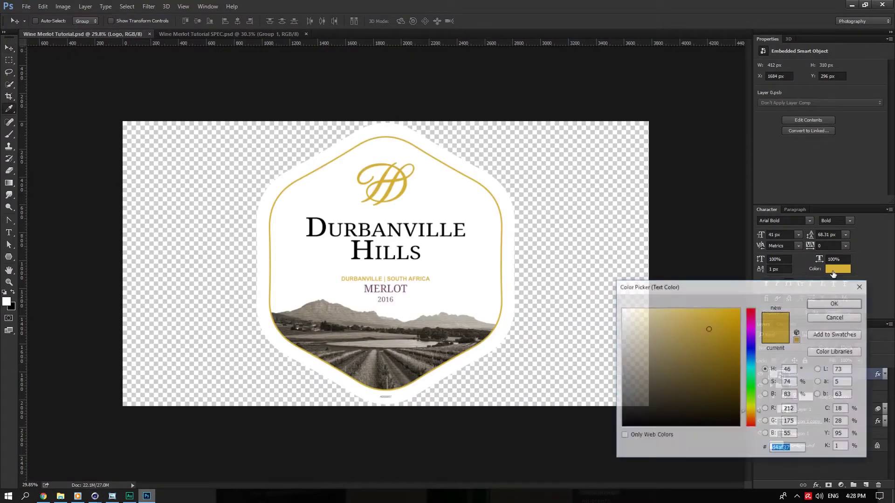
pyautogui.click(791, 369)
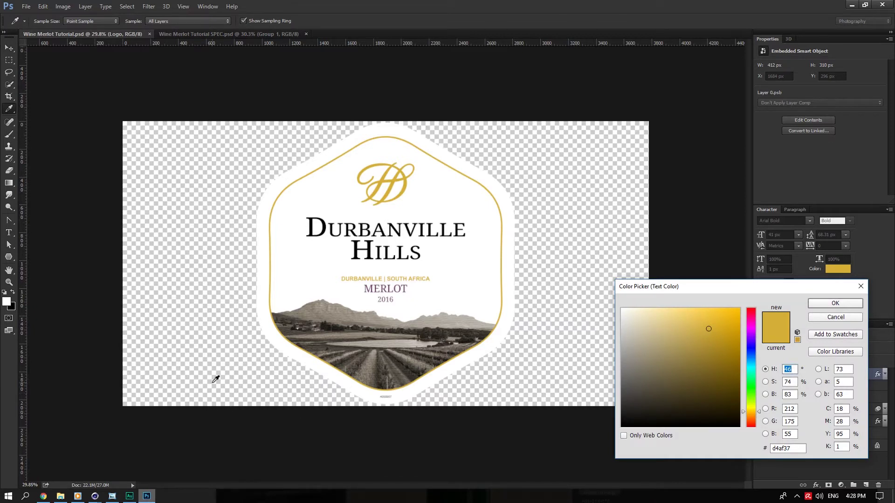
# Step: Switch to Cinema 4D and set the Gold material's diffuse color to H 46°, S 72% and V 83%
pyautogui.moveTo(95, 496)
pyautogui.click(52, 454)
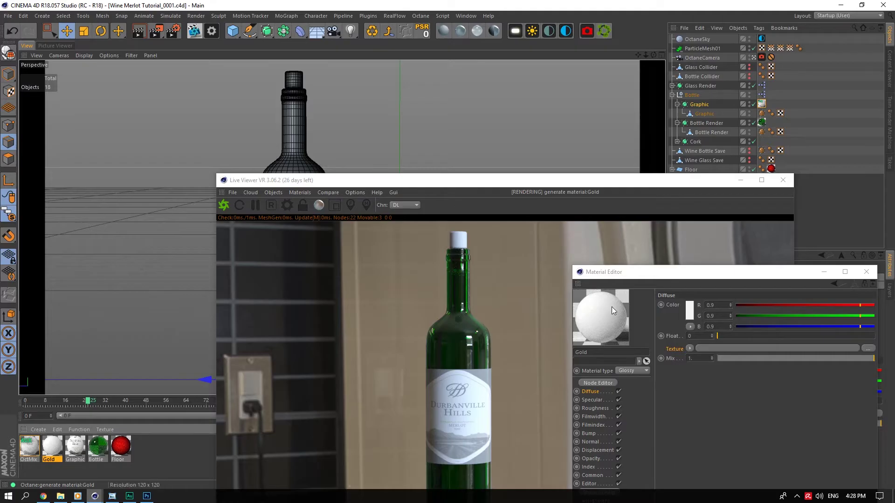
pyautogui.click(688, 309)
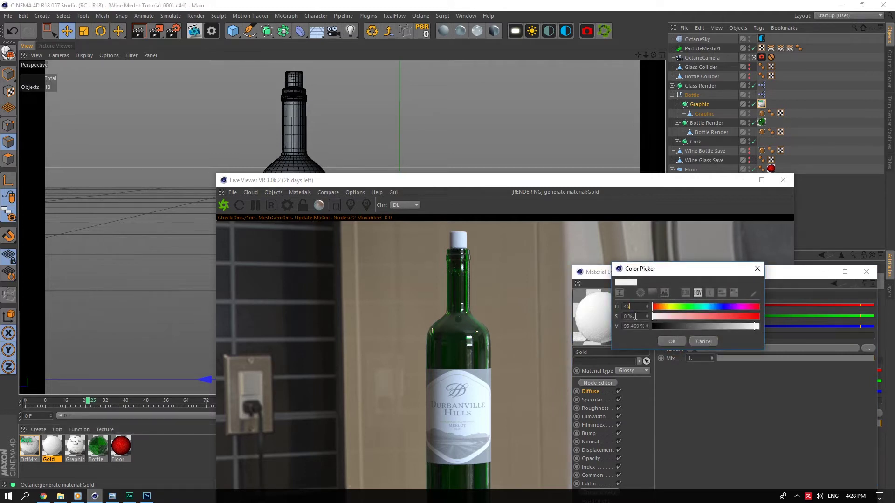
pyautogui.press('Tab')
pyautogui.press('Tab')
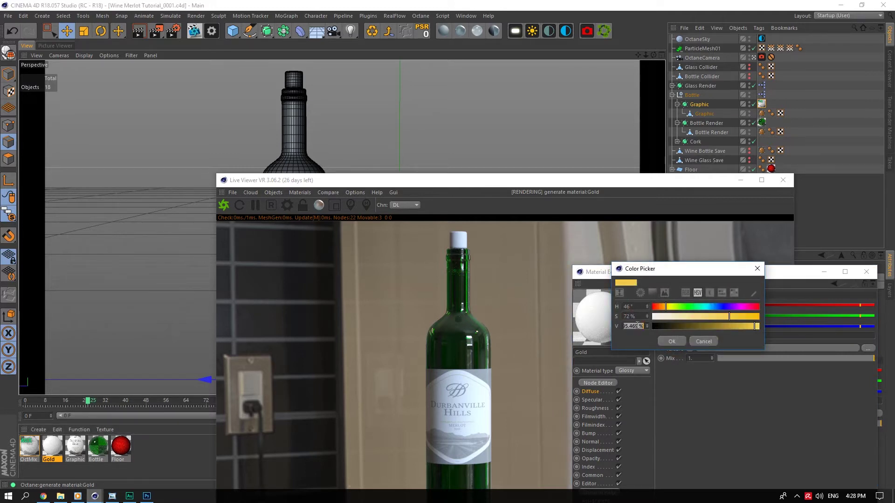
pyautogui.write('83')
pyautogui.click(672, 341)
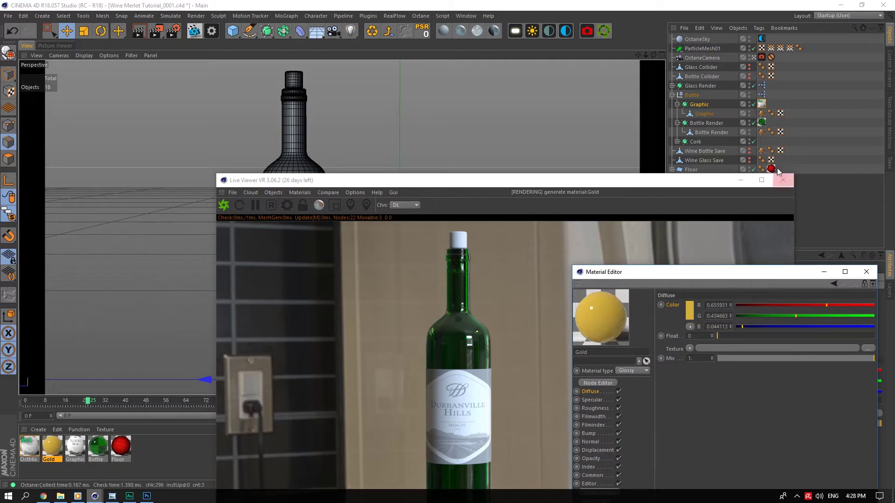
# Step: Open the OctMix material and assign the Gold material as its Material1
pyautogui.click(755, 57)
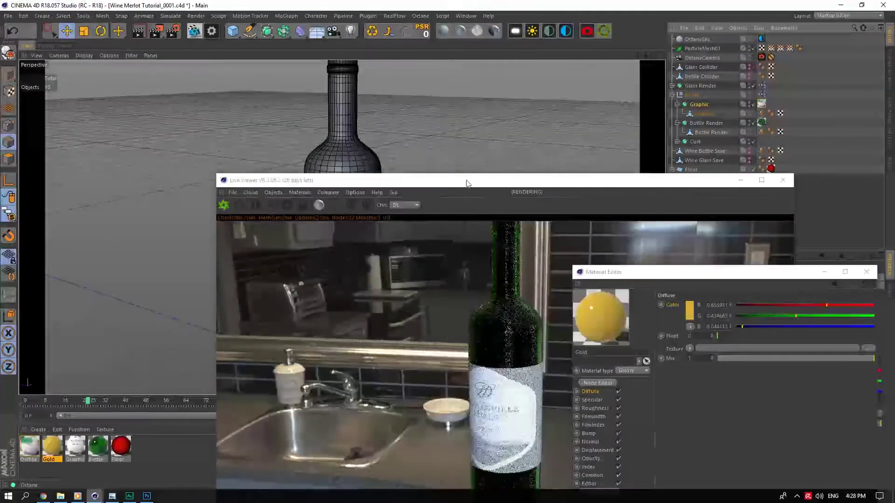
pyautogui.moveTo(381, 180); pyautogui.dragTo(402, 155)
pyautogui.doubleClick(29, 446)
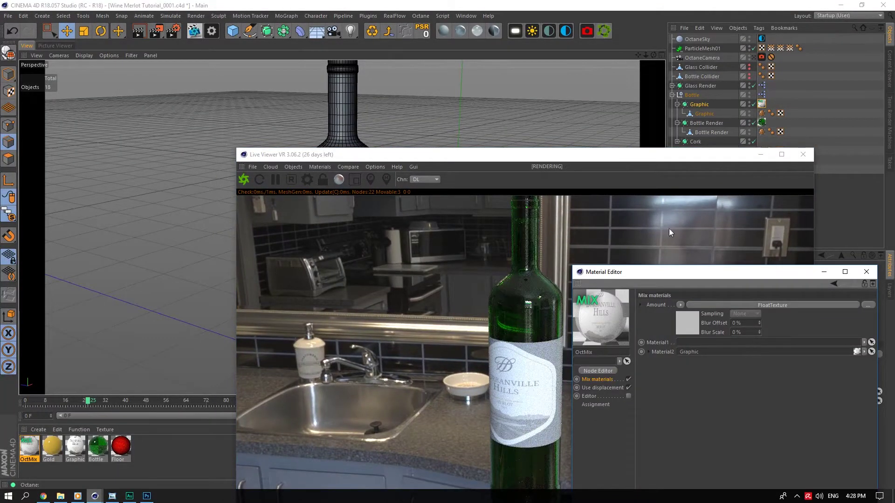
pyautogui.moveTo(52, 445); pyautogui.dragTo(713, 342)
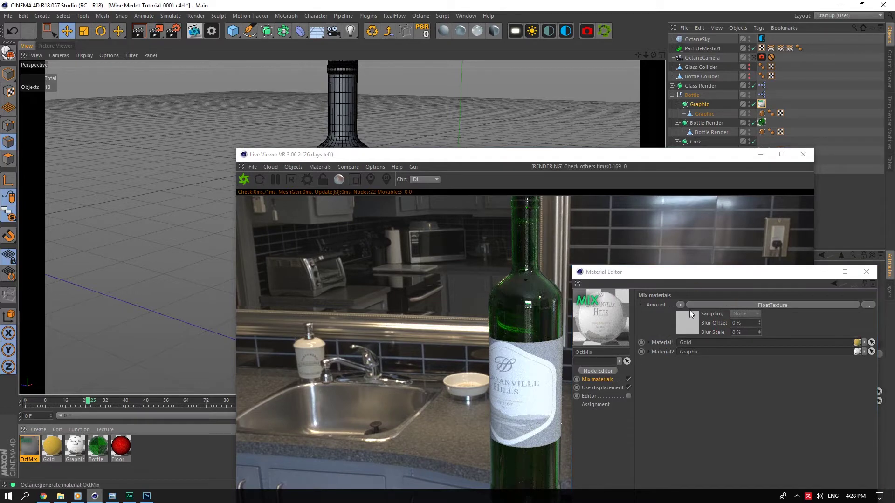
pyautogui.click(681, 305)
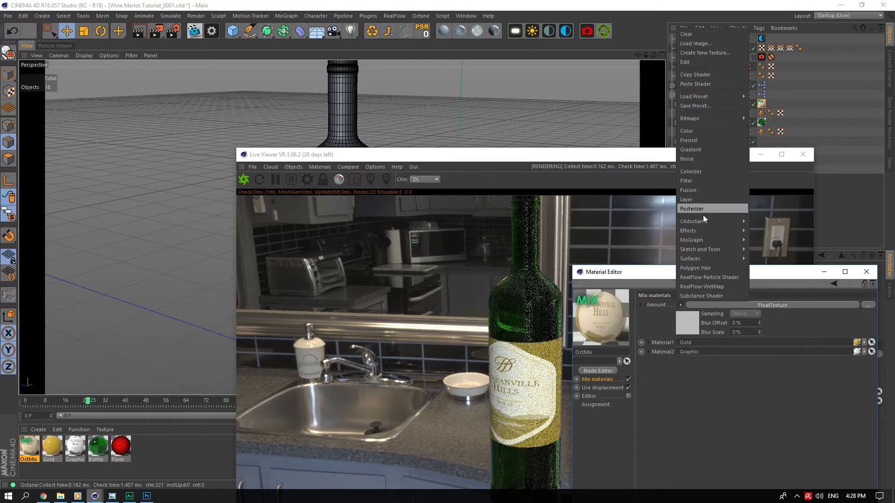
pyautogui.moveTo(705, 219)
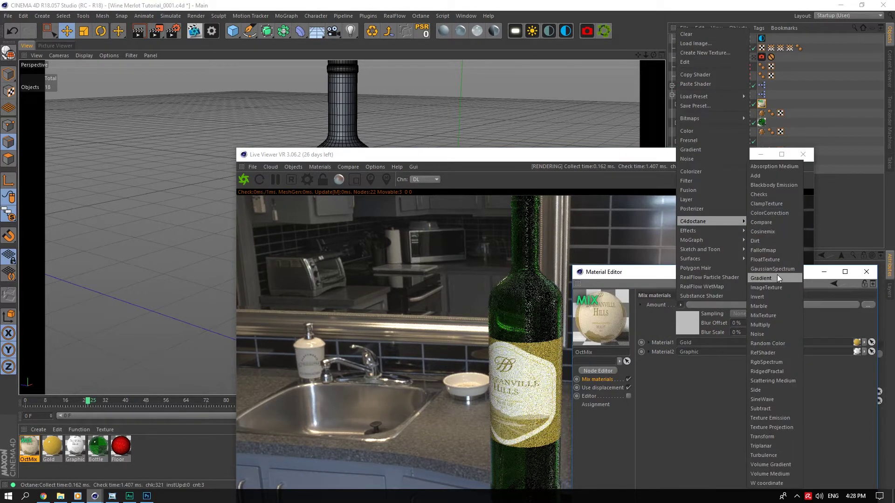
pyautogui.click(756, 297)
# Step: Set the OctMix amount to an Octane ImageTexture that loads Wine Merlot Tutorial SPEC.psd, and check the label in the Live Viewer
pyautogui.click(681, 304)
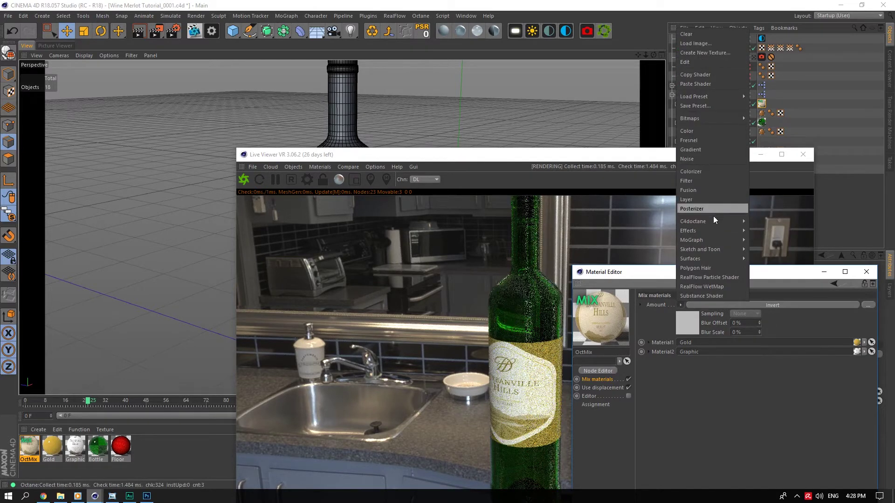
pyautogui.moveTo(713, 220)
pyautogui.click(766, 287)
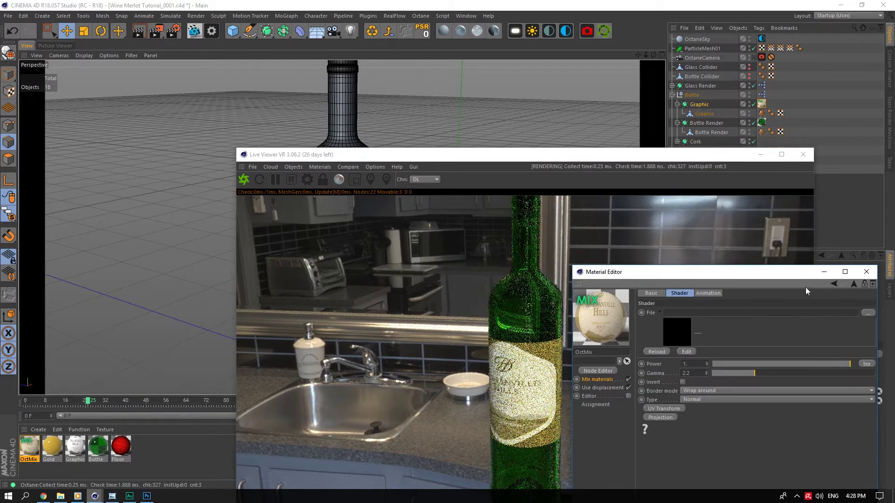
pyautogui.click(868, 312)
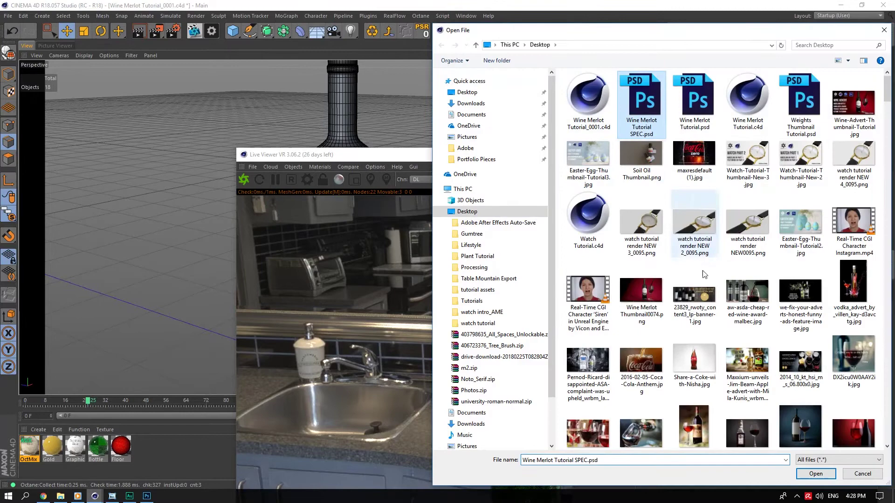
pyautogui.click(816, 473)
pyautogui.moveTo(562, 156); pyautogui.dragTo(375, 90)
pyautogui.scroll(6, 305, 238)
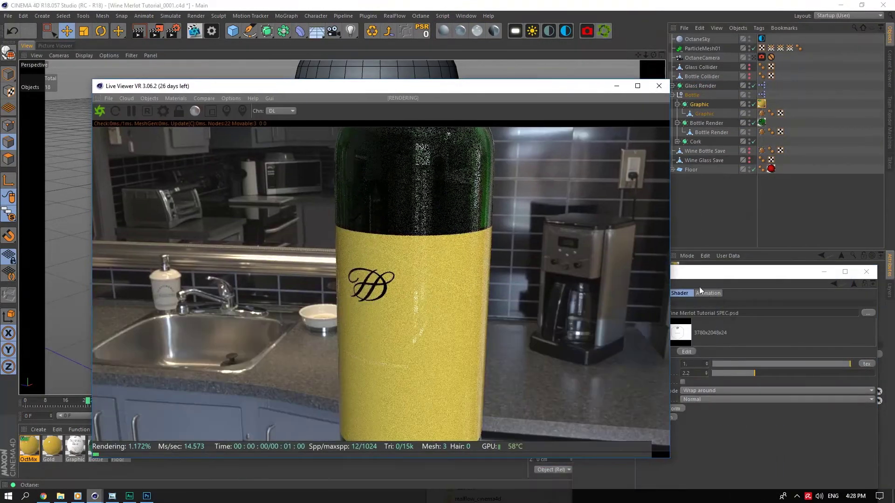
pyautogui.click(703, 285)
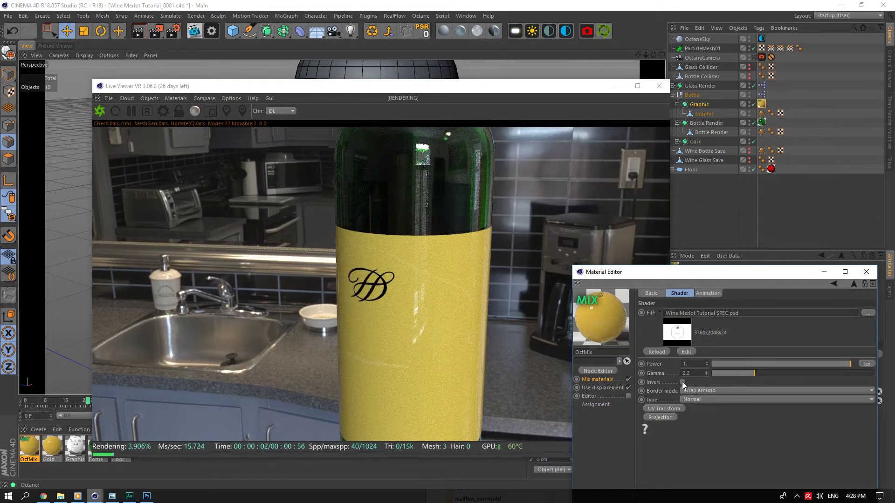
# Step: Switch to Photoshop, add an Invert adjustment layer above Color Fill 1 in Wine Merlot Tutorial SPEC.psd, and save the document
pyautogui.click(146, 496)
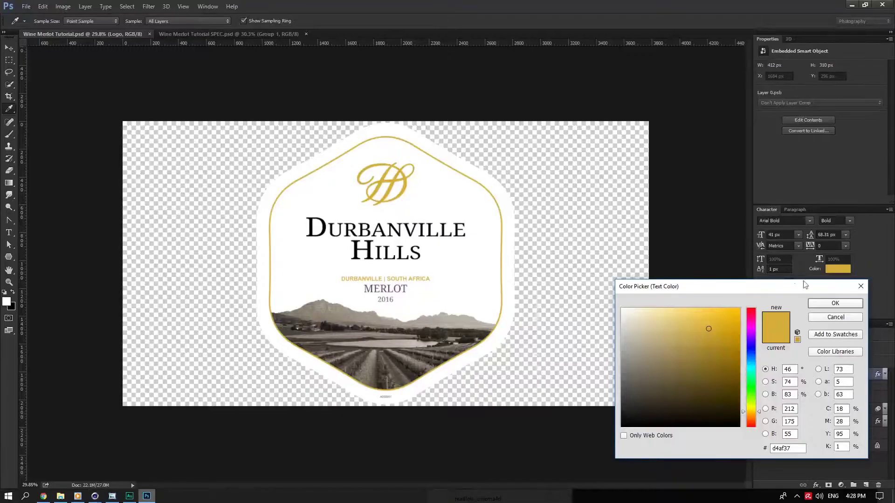
pyautogui.click(861, 286)
pyautogui.press('v')
pyautogui.click(200, 33)
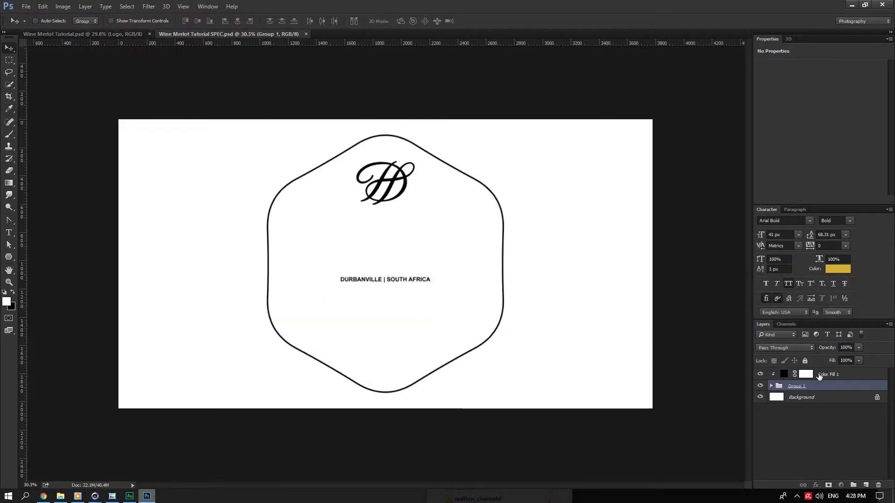
pyautogui.click(819, 376)
pyautogui.click(841, 485)
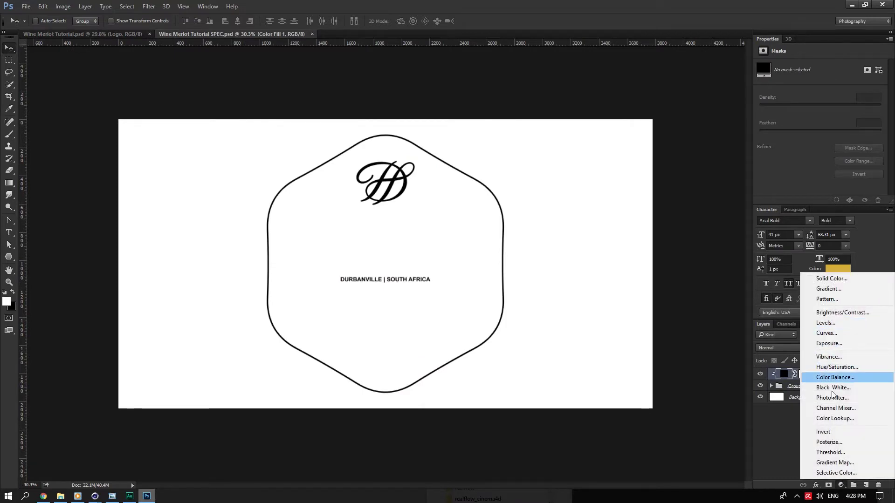
pyautogui.click(827, 432)
pyautogui.hotkey('ctrl', 's')
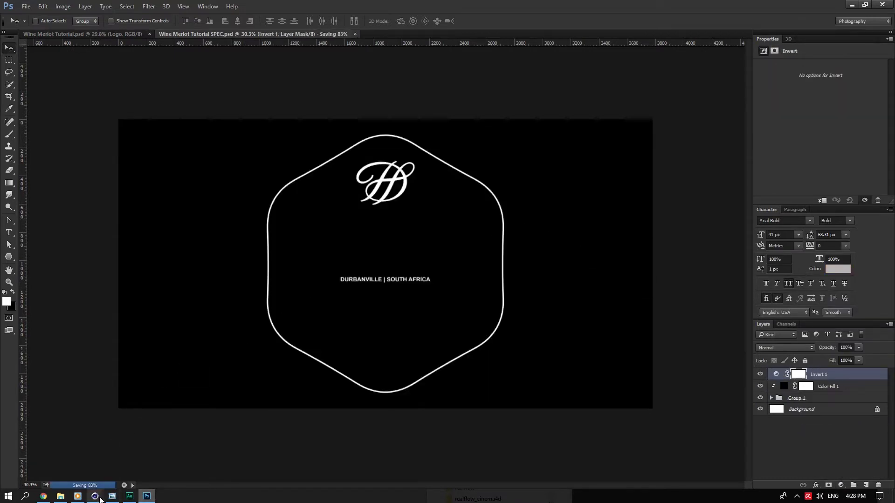
# Step: Switch to Cinema 4D and reload the SPEC image texture in the OctMix material
pyautogui.click(96, 497)
pyautogui.click(657, 352)
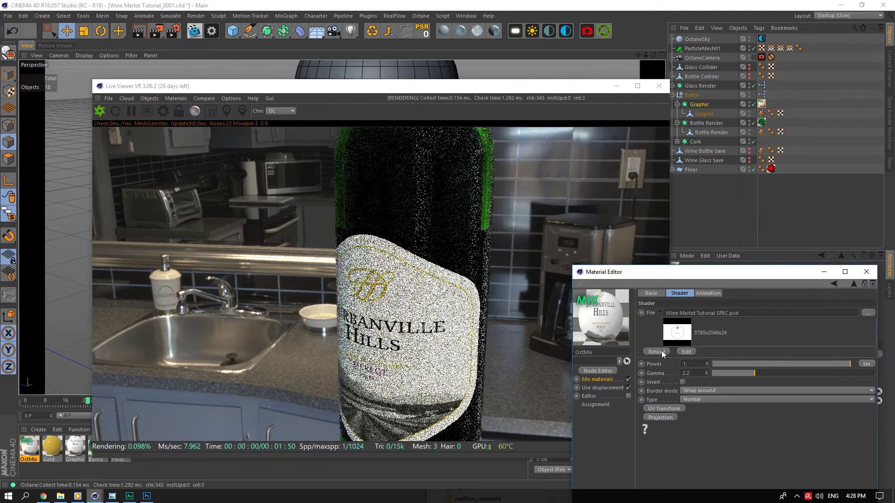
pyautogui.moveTo(639, 57); pyautogui.dragTo(640, 54, button='right')
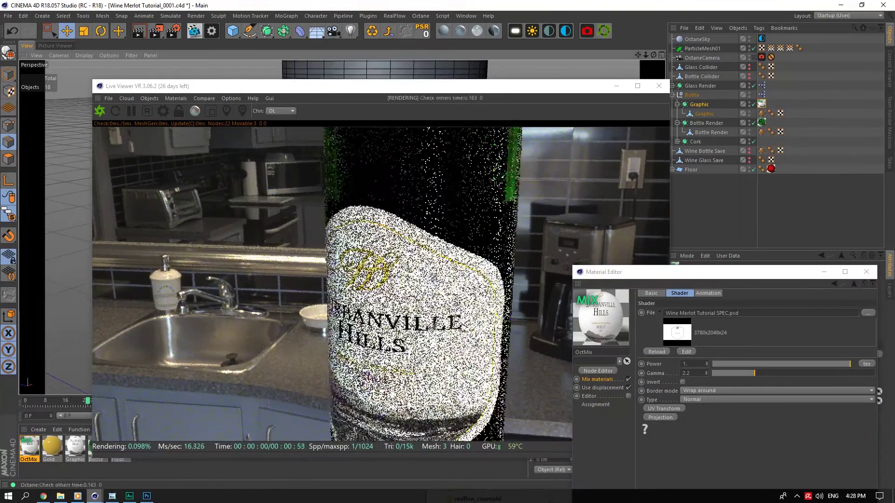
# Step: Try a red diffuse color on the Gold material to test the mix mask, and restore the gold color
pyautogui.click(53, 446)
pyautogui.moveTo(466, 86); pyautogui.dragTo(395, 70)
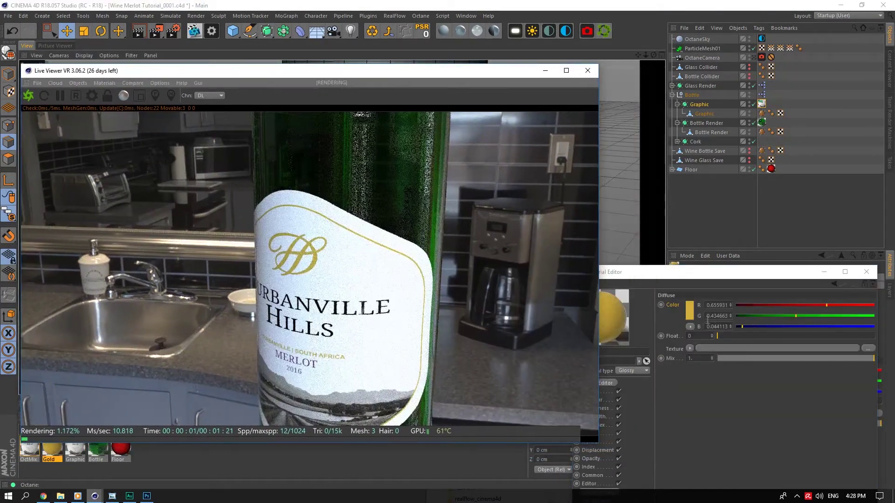
pyautogui.click(689, 310)
pyautogui.click(674, 343)
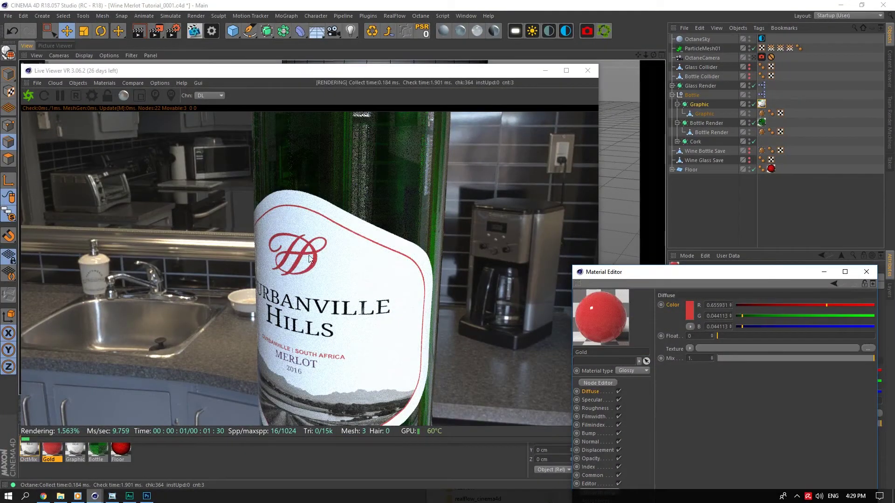
pyautogui.moveTo(742, 316); pyautogui.dragTo(796, 316)
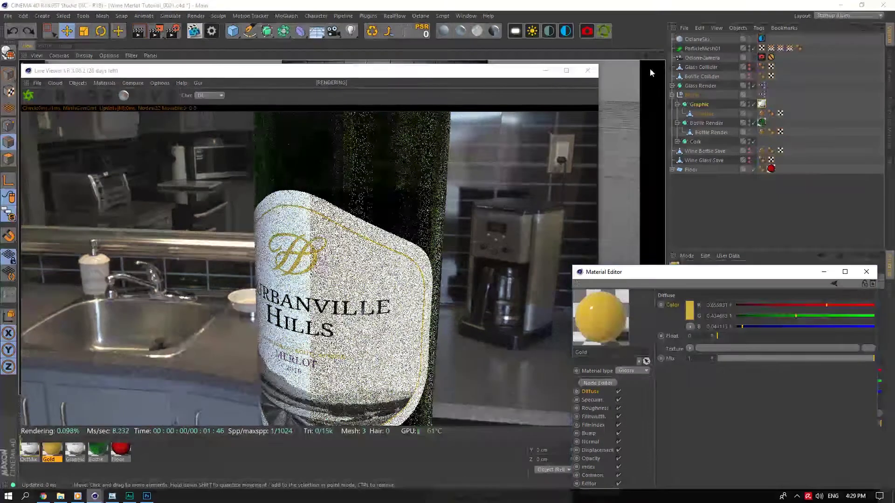
# Step: Move the Material Editor higher and set the Gold material's index to 5
pyautogui.moveTo(646, 55)
pyautogui.mouseDown()
pyautogui.moveTo(653, 55)
pyautogui.moveTo(645, 56)
pyautogui.mouseUp()
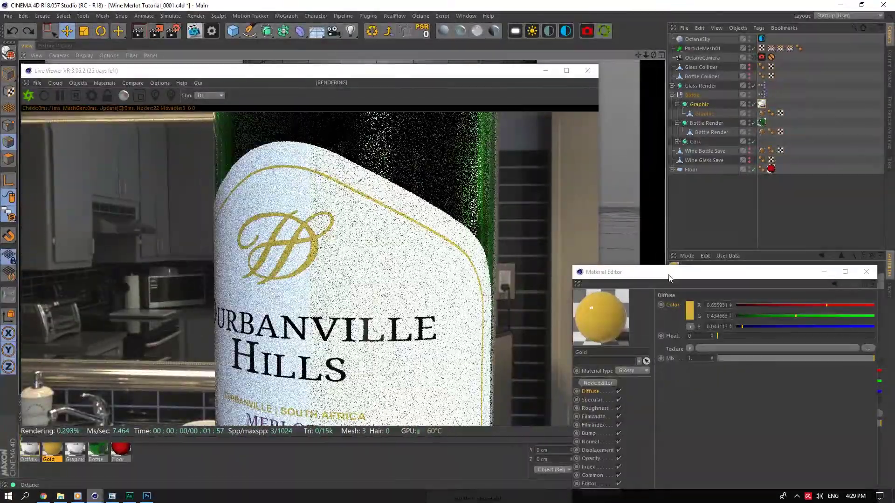
pyautogui.moveTo(669, 275); pyautogui.dragTo(673, 138)
pyautogui.click(590, 329)
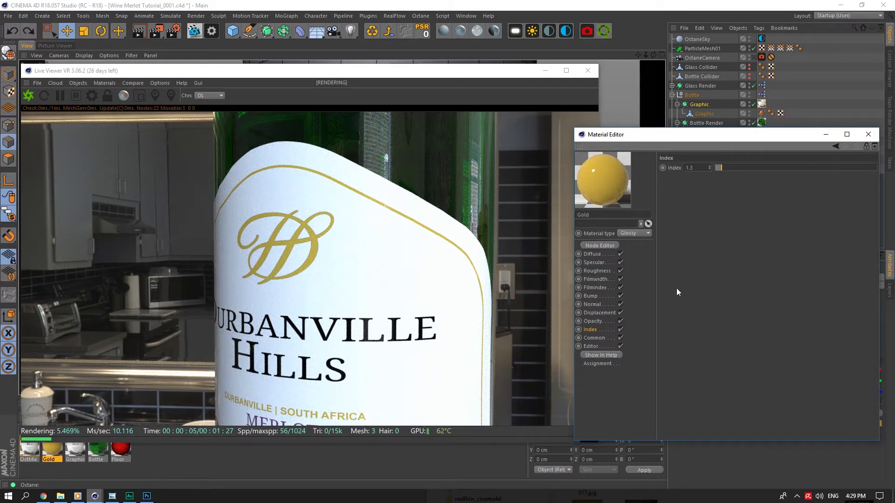
pyautogui.write('5')
pyautogui.press('Return')
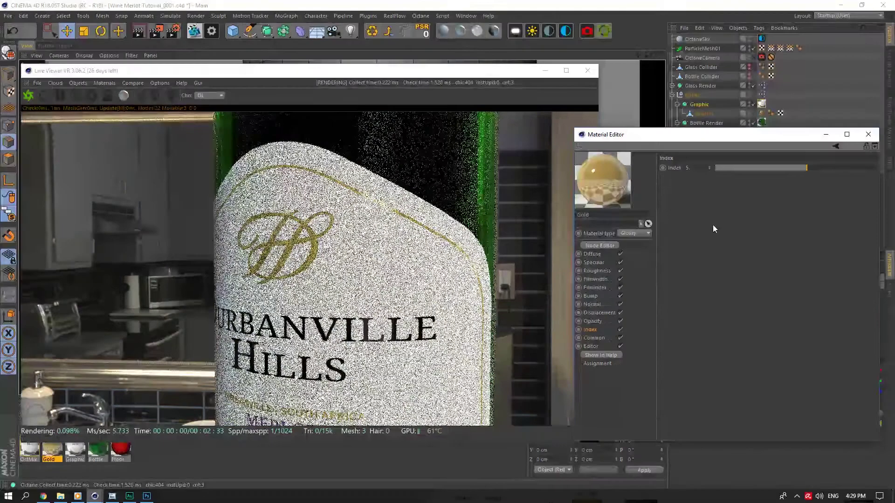
# Step: Set the Gold material's roughness float to 0.1
pyautogui.click(606, 271)
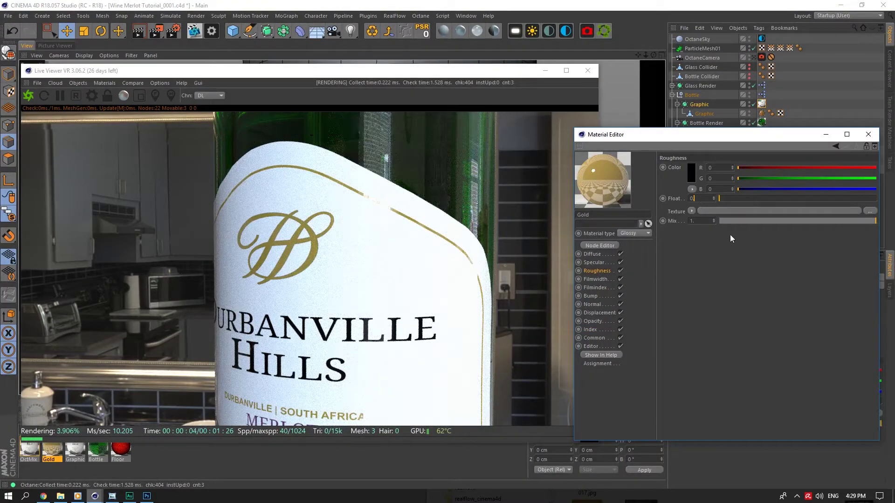
pyautogui.write('.1')
pyautogui.press('Return')
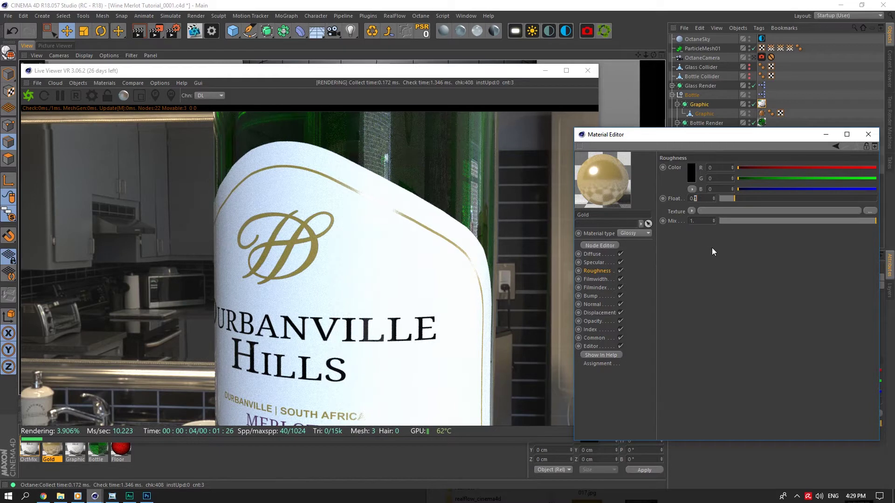
# Step: Try a light orange roughness color on the Gold material with hue 30°, saturation 51% and value 100%
pyautogui.click(690, 170)
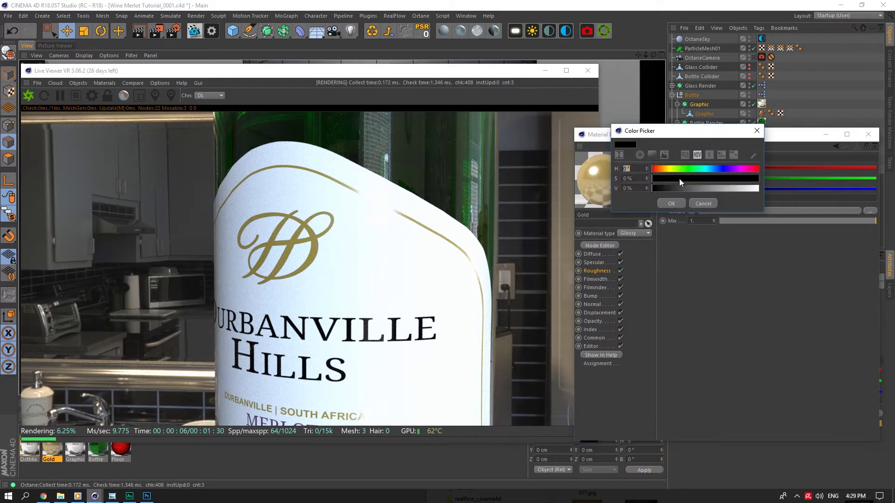
pyautogui.moveTo(669, 188); pyautogui.dragTo(759, 189)
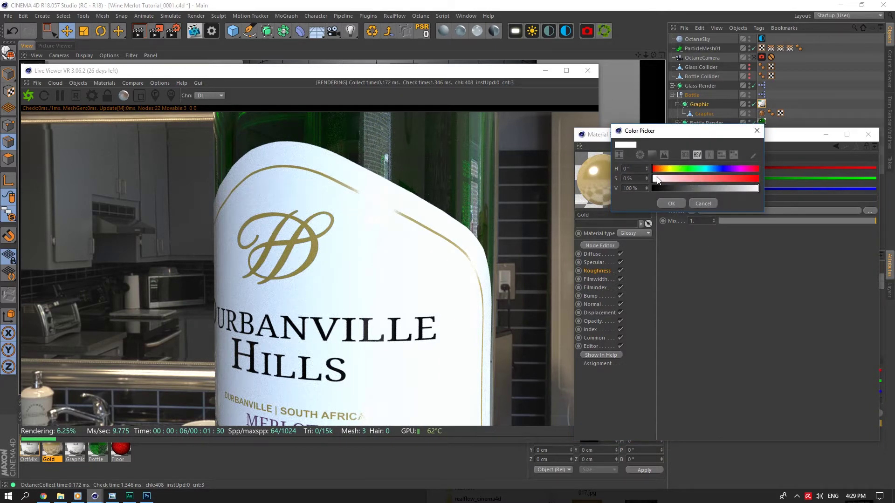
pyautogui.moveTo(657, 178)
pyautogui.mouseDown()
pyautogui.moveTo(706, 178)
pyautogui.moveTo(660, 166)
pyautogui.mouseUp()
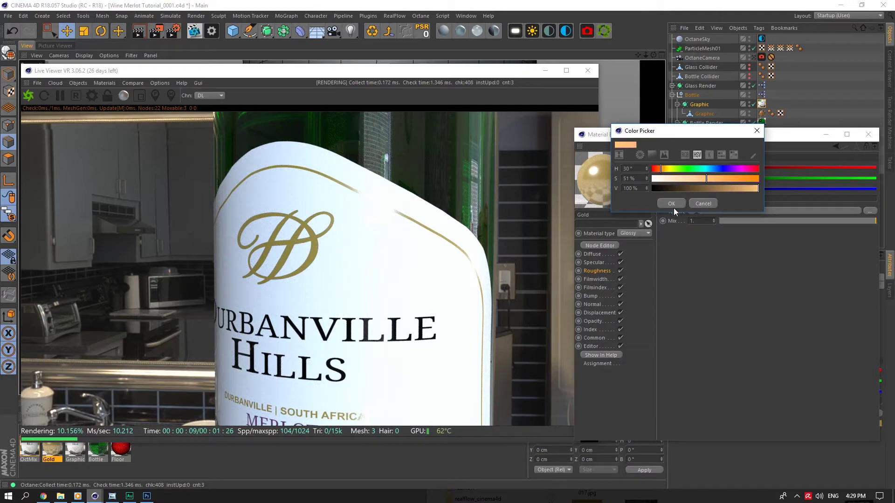
pyautogui.click(672, 206)
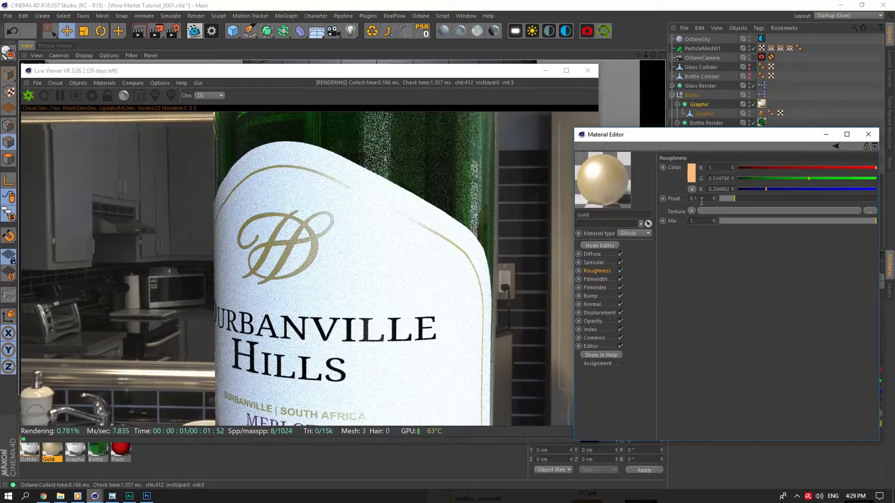
# Step: Set the Gold material's specular color to a light orange with hue 39°, saturation 50% and value 100%
pyautogui.click(593, 262)
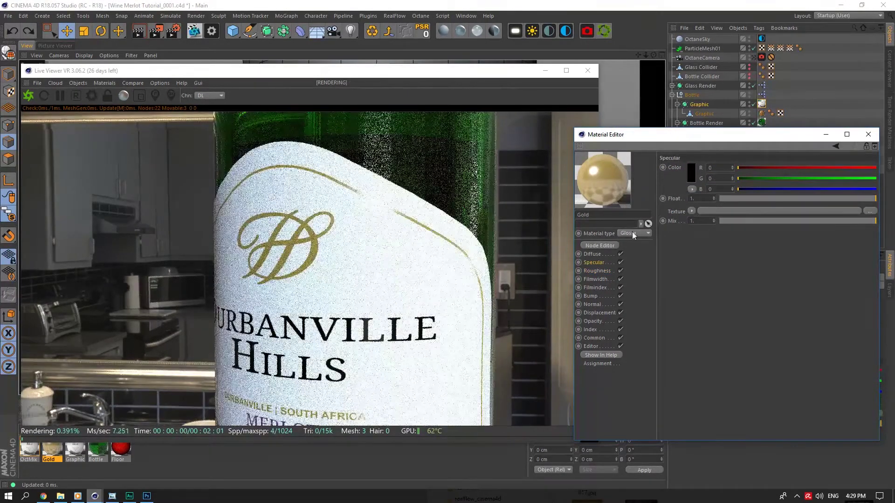
pyautogui.click(691, 173)
pyautogui.moveTo(692, 196); pyautogui.dragTo(804, 193)
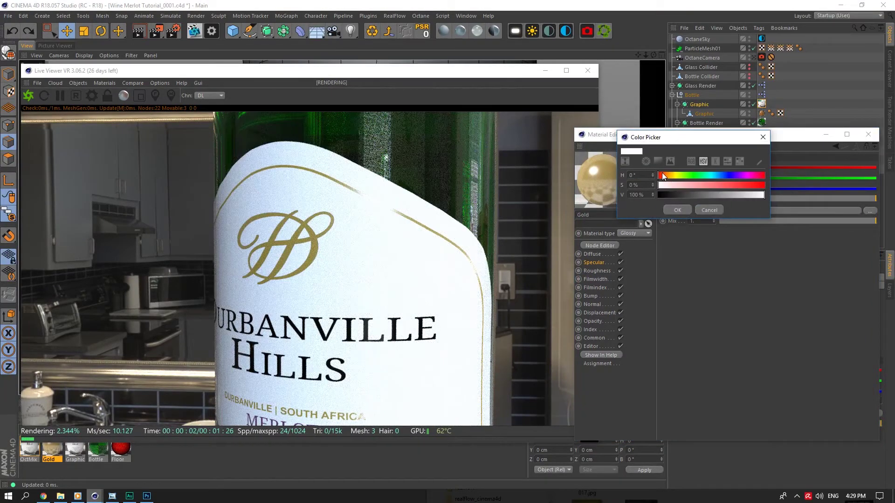
pyautogui.moveTo(663, 174); pyautogui.dragTo(669, 176)
pyautogui.moveTo(680, 184); pyautogui.dragTo(774, 186)
pyautogui.click(671, 209)
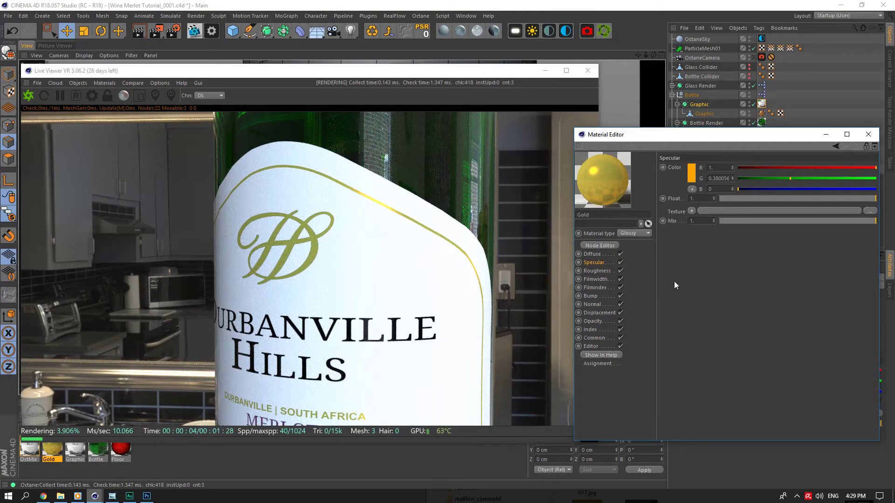
pyautogui.click(691, 173)
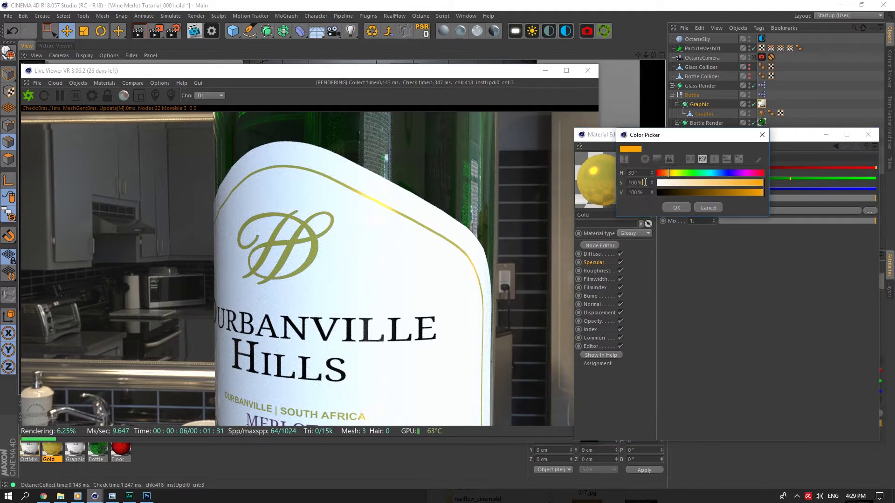
pyautogui.write('50')
pyautogui.click(664, 208)
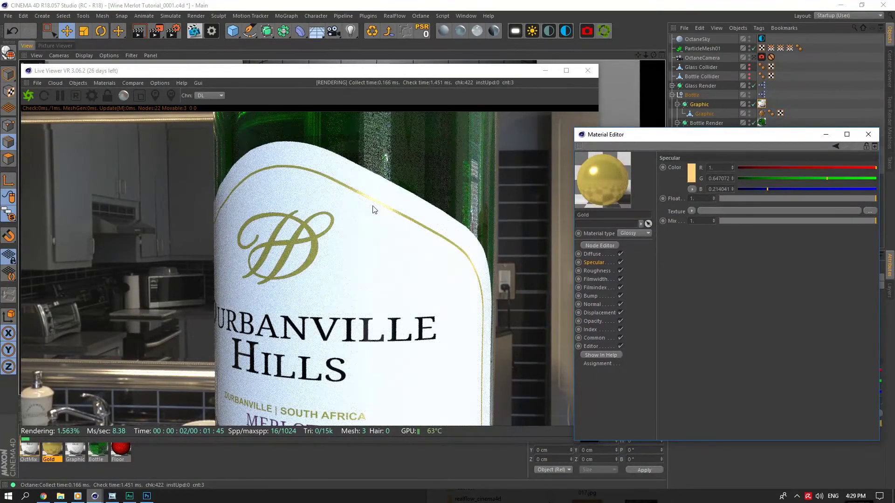
# Step: Try an index of 8 on the Gold material, and set the index to 6
pyautogui.click(590, 330)
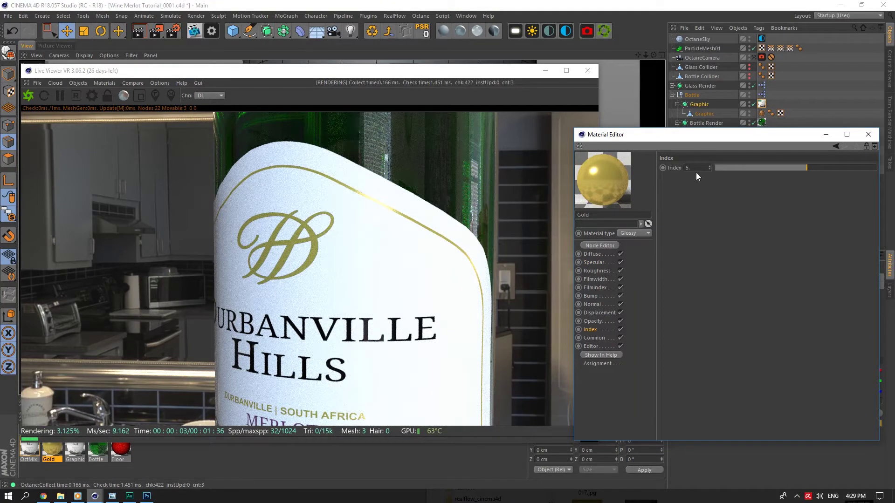
pyautogui.write('8')
pyautogui.press('Return')
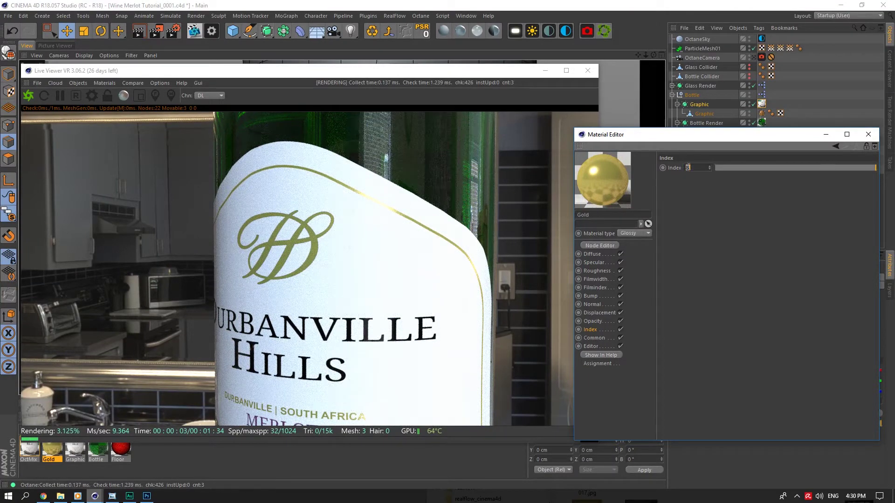
pyautogui.write('5')
pyautogui.press('Return')
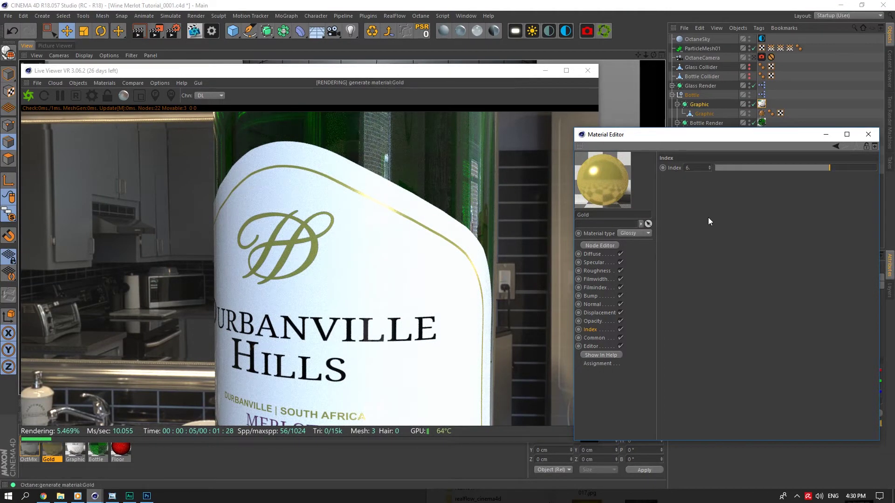
# Step: Set the Gold material's roughness float to 0.3
pyautogui.click(597, 271)
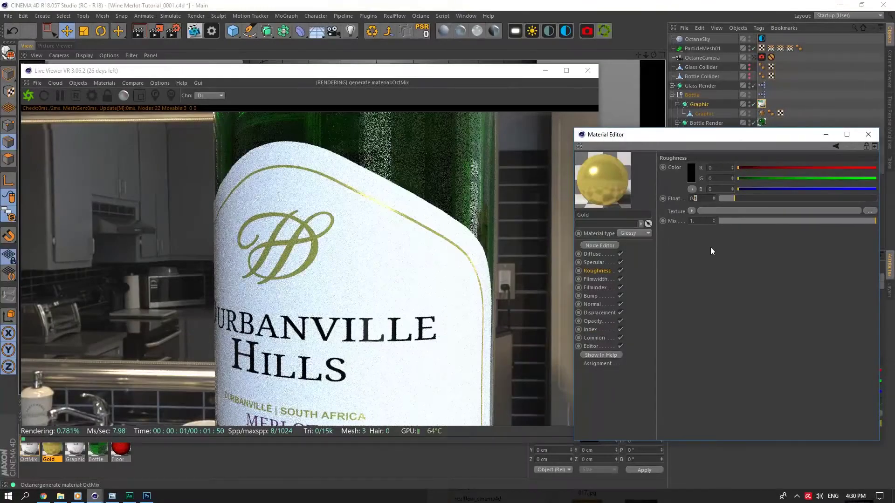
pyautogui.doubleClick(695, 199)
pyautogui.write('0.3')
pyautogui.press('Return')
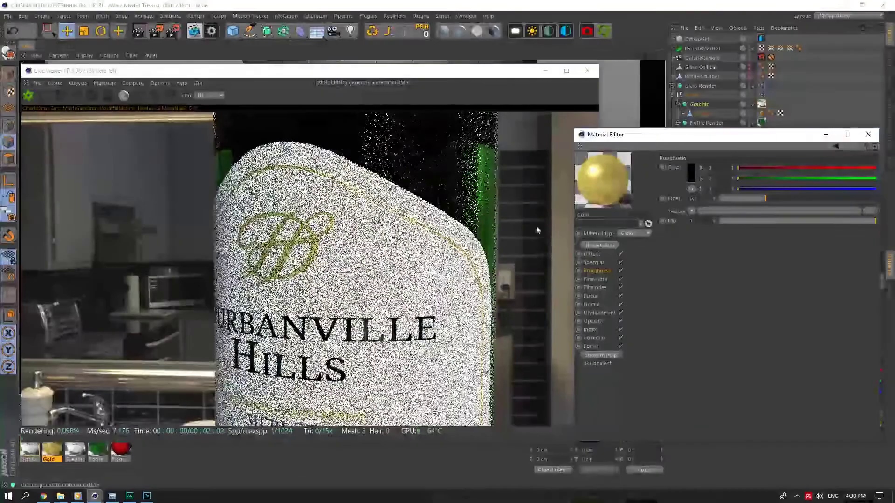
# Step: Toggle the OctaneCamera view to check the whole bottle, try rotating OctaneSky's heading to -27°, and reset the heading to 0°
pyautogui.click(752, 58)
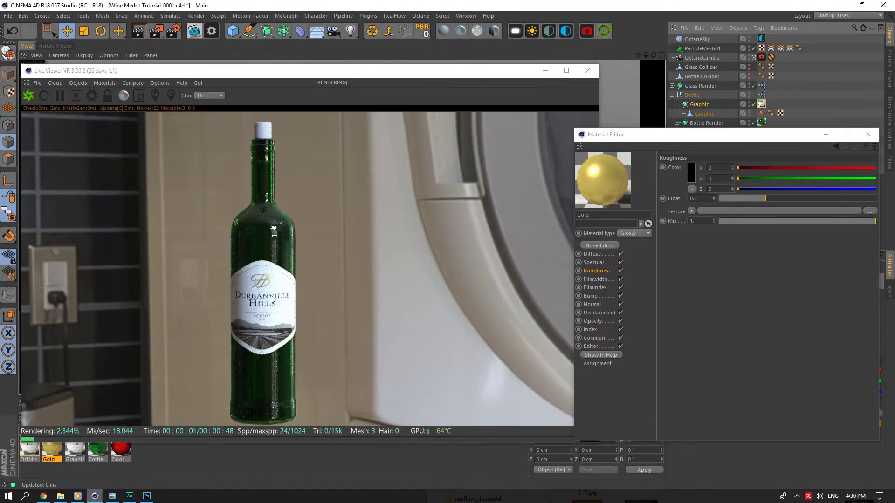
pyautogui.click(868, 134)
pyautogui.click(699, 39)
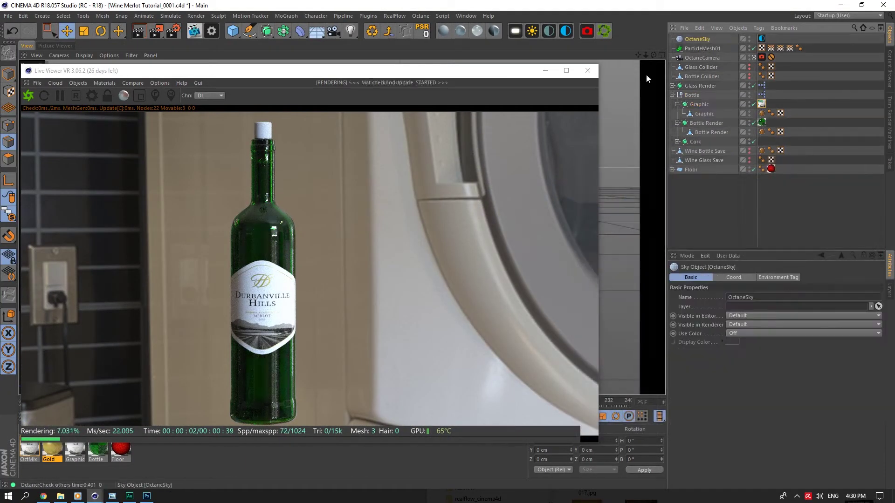
pyautogui.click(734, 277)
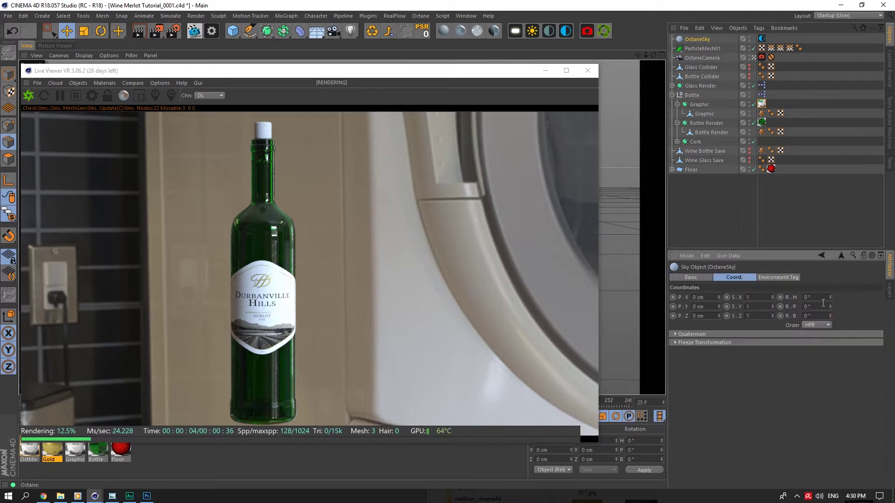
pyautogui.scroll(-13, 811, 299)
pyautogui.scroll(-8, 810, 298)
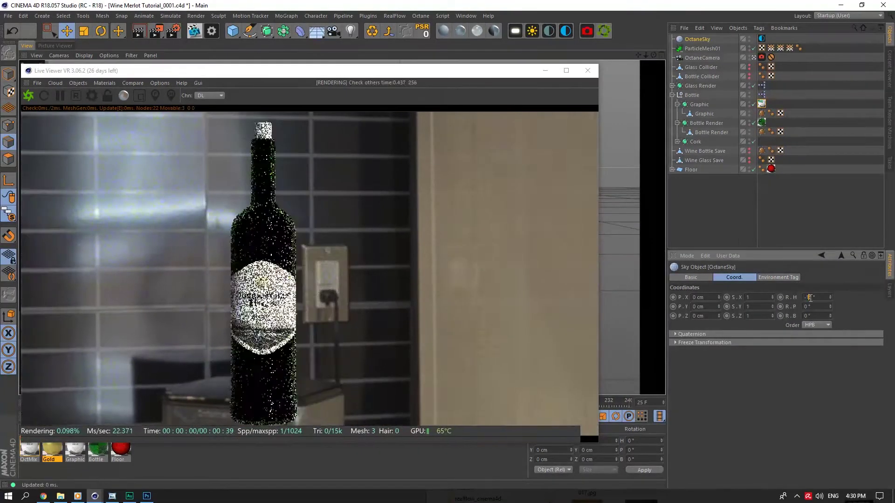
pyautogui.scroll(-6, 811, 298)
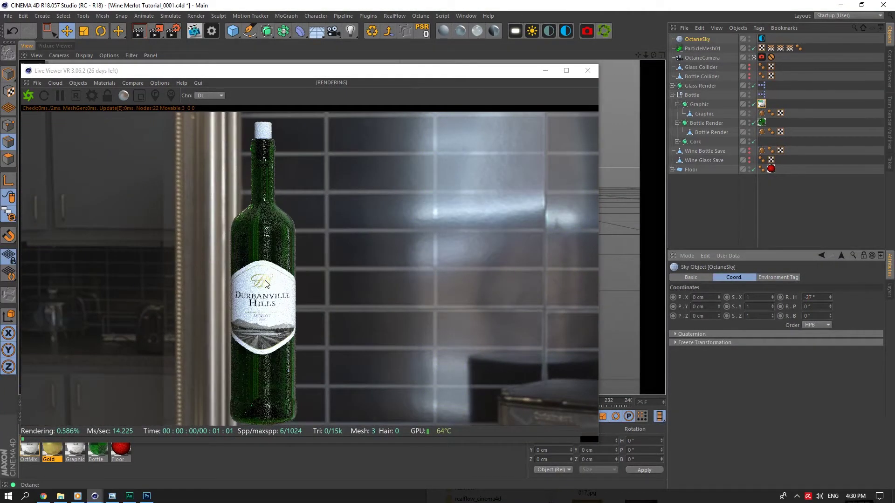
pyautogui.click(818, 298)
pyautogui.press('Return')
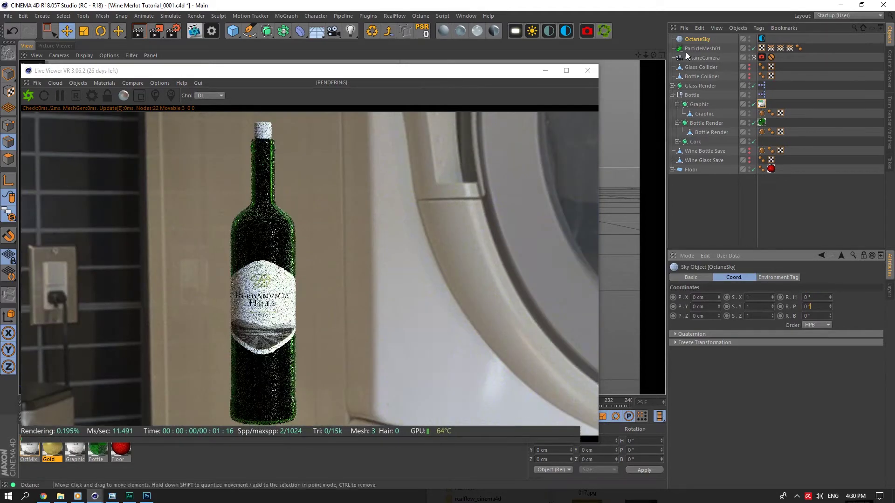
pyautogui.click(753, 57)
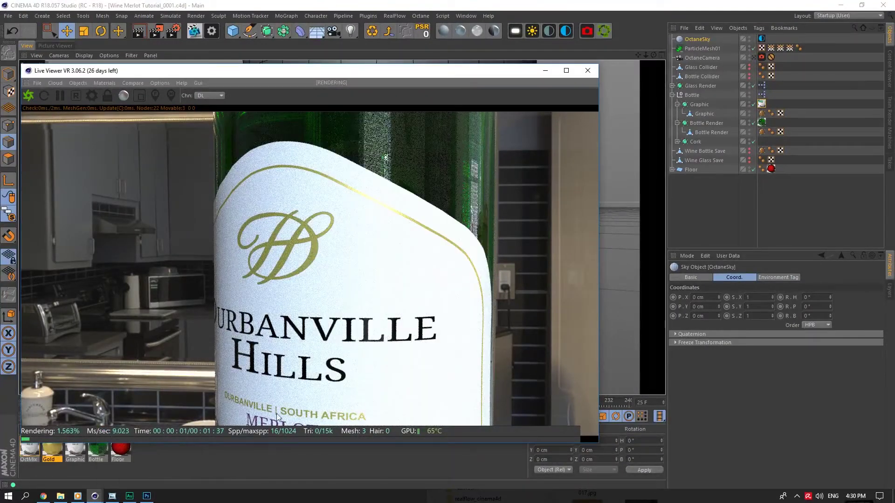
# Step: Switch to Photoshop and save a copy of Wine Merlot Tutorial.psd as Wine Merlot Tutorial NRM.psd on the Desktop
pyautogui.click(140, 459)
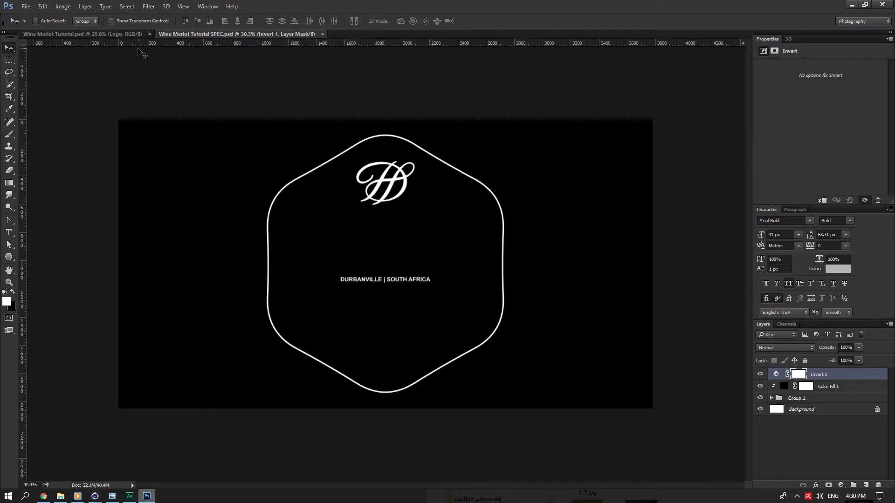
pyautogui.click(123, 34)
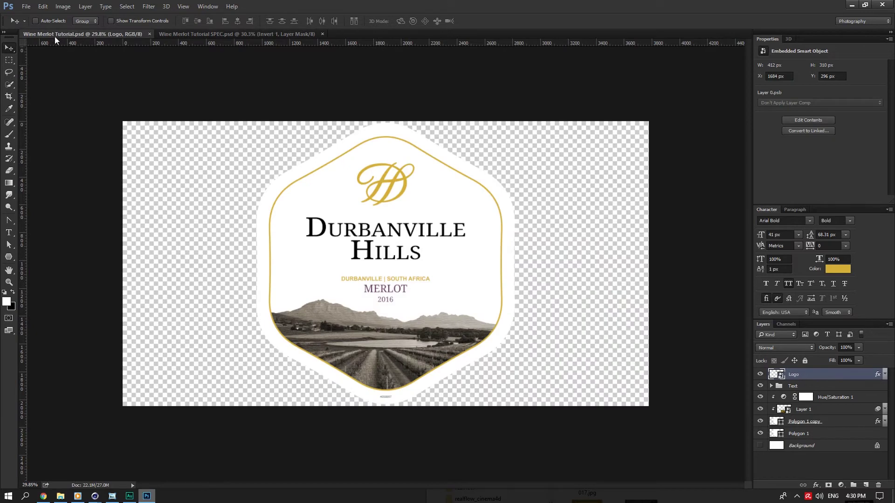
pyautogui.click(26, 7)
pyautogui.click(54, 109)
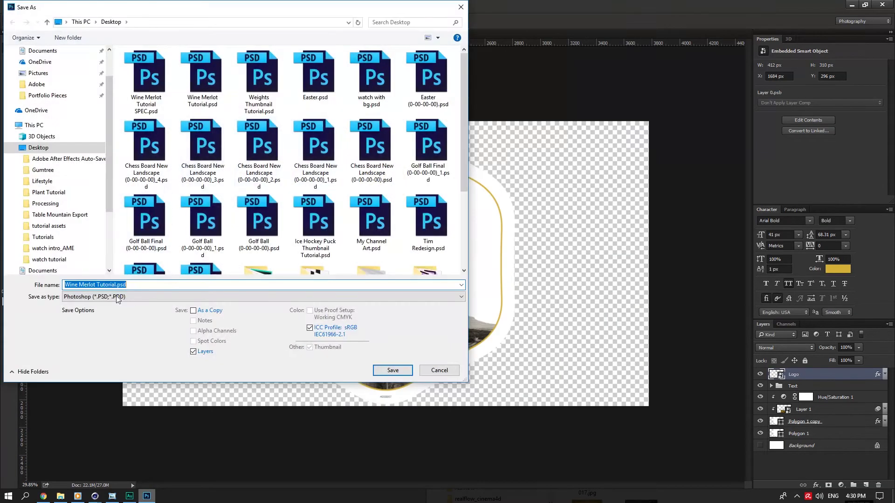
pyautogui.click(115, 284)
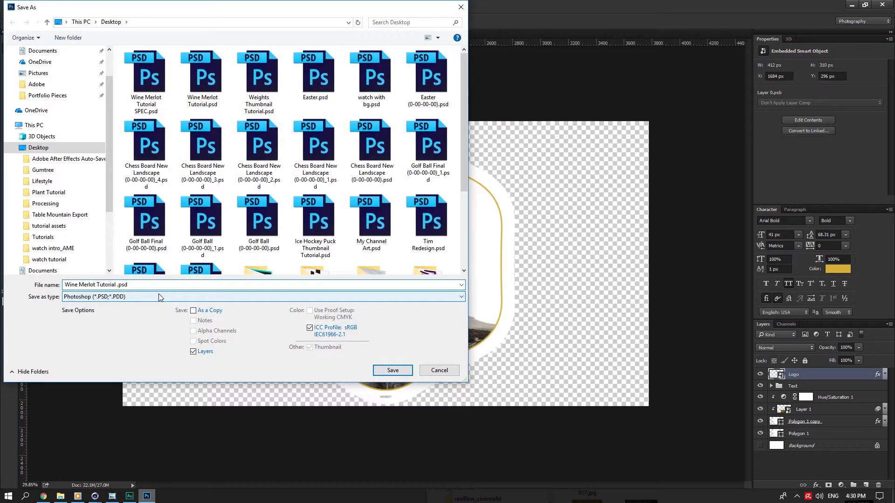
pyautogui.write('NRM')
pyautogui.press('Return')
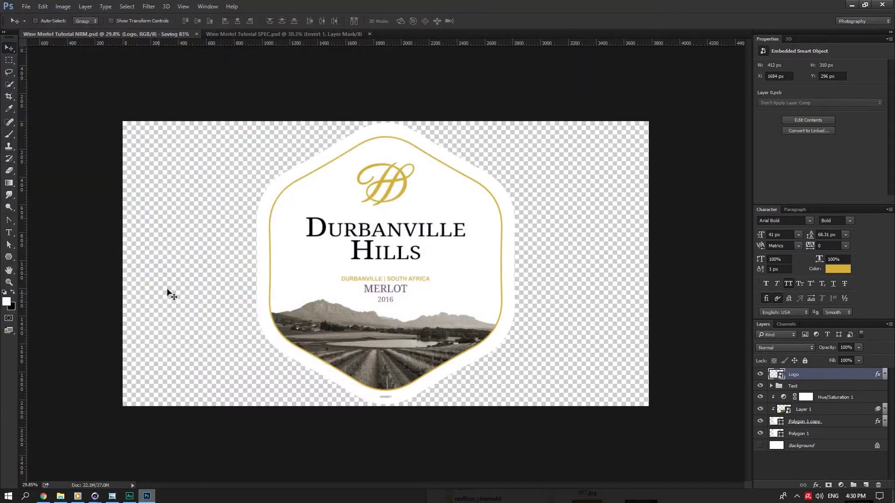
# Step: Convert all layers from Logo down to Polygon 1 into a single smart object, leaving out the Background
pyautogui.keyDown('shift'); pyautogui.click(825, 434); pyautogui.keyUp('shift')
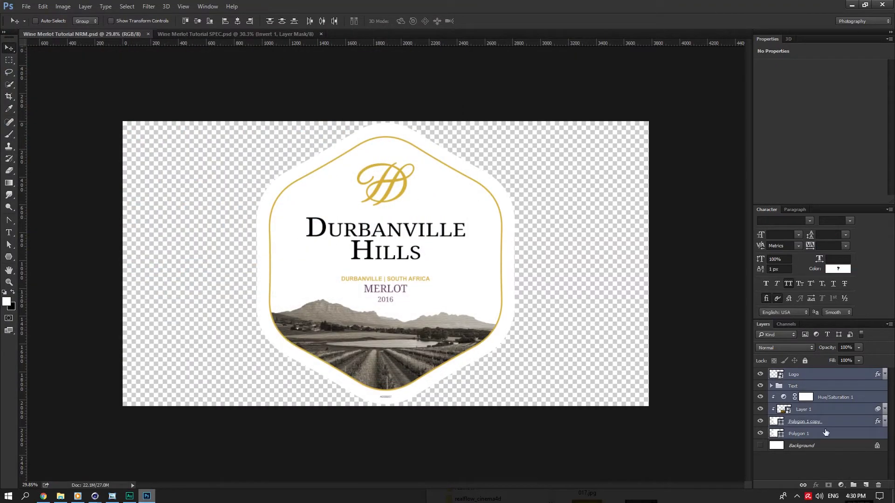
pyautogui.rightClick(823, 410)
pyautogui.click(852, 488)
pyautogui.rightClick(846, 404)
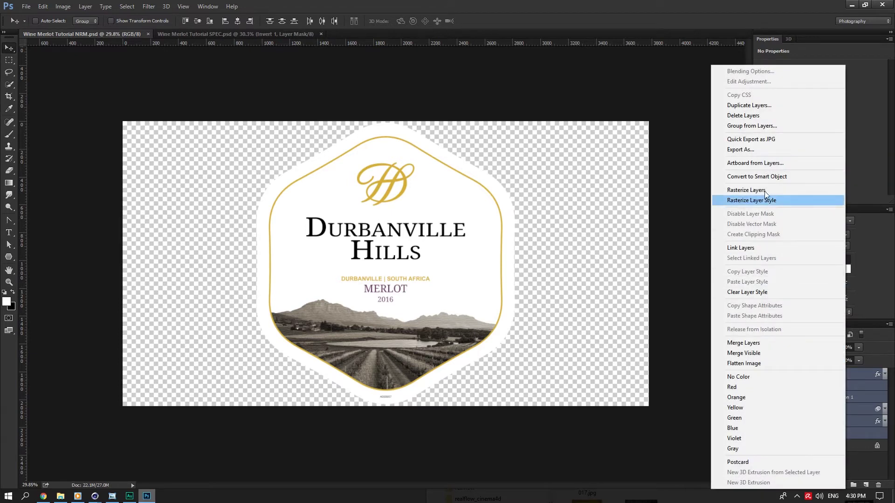
pyautogui.click(768, 177)
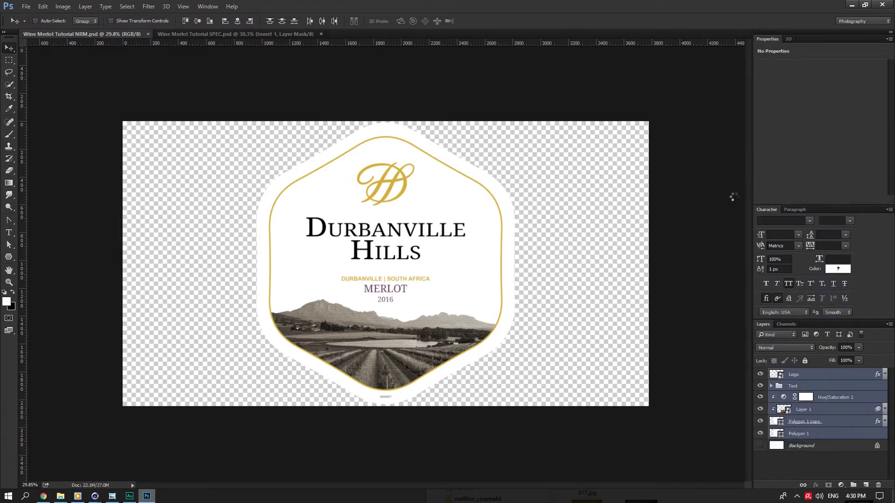
# Step: Generate a normal map from the Logo smart object, setting contrast details to 0% low, 0% medium and 100% high
pyautogui.click(149, 7)
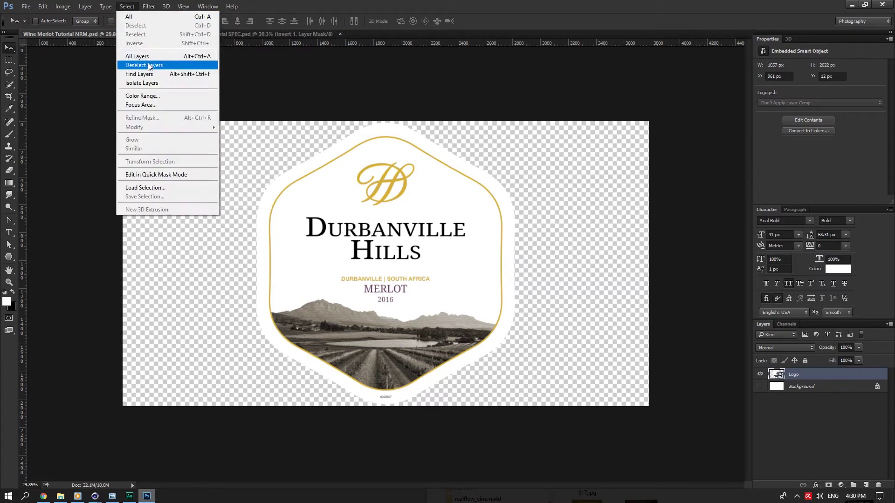
pyautogui.moveTo(159, 101)
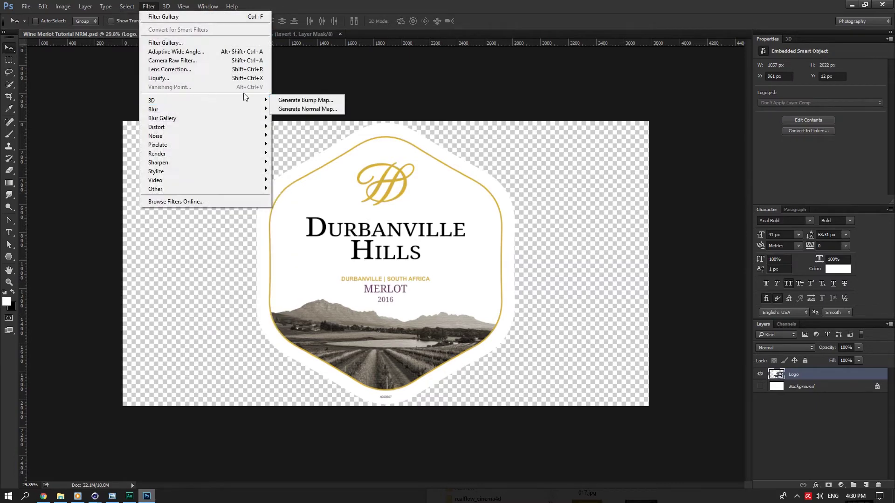
pyautogui.click(307, 109)
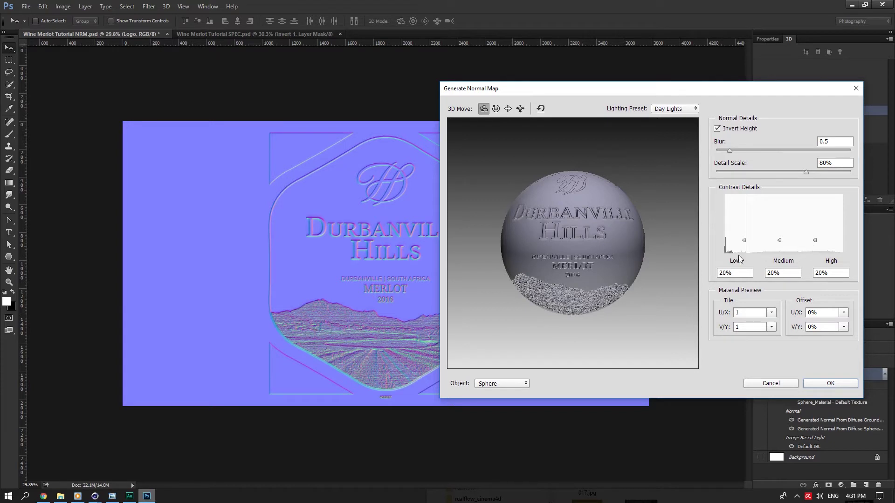
pyautogui.moveTo(744, 243); pyautogui.dragTo(705, 271)
pyautogui.moveTo(780, 240); pyautogui.dragTo(779, 252)
pyautogui.press('Tab')
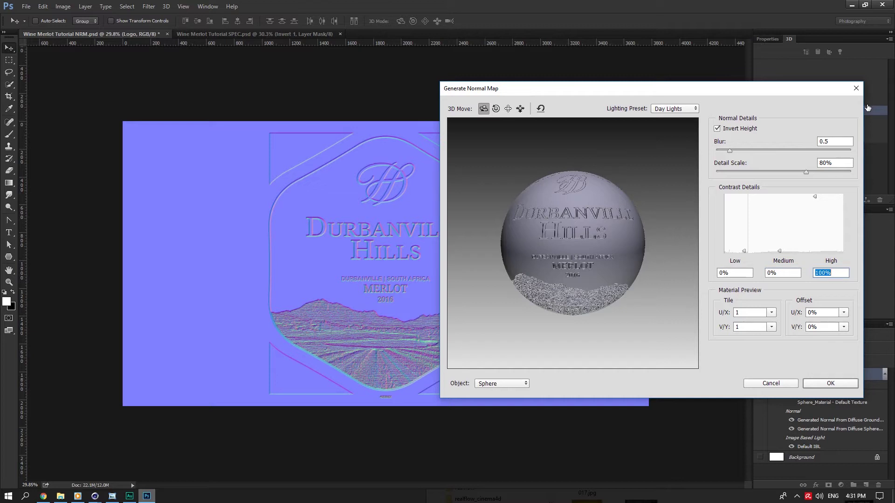
# Step: Try the normal map with only low contrast detail at 36%, and restore the details to 0% low and 100% high
pyautogui.moveTo(815, 198); pyautogui.dragTo(711, 270)
pyautogui.moveTo(781, 251); pyautogui.dragTo(694, 247)
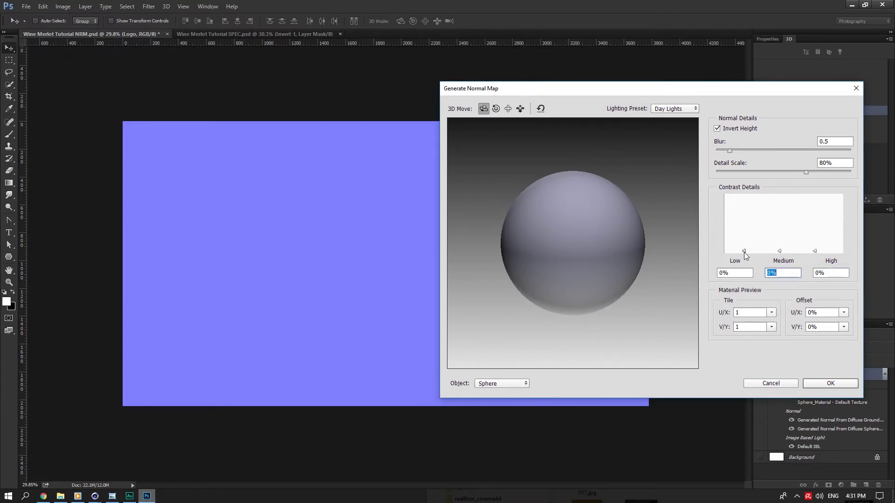
pyautogui.moveTo(744, 251); pyautogui.dragTo(653, 236)
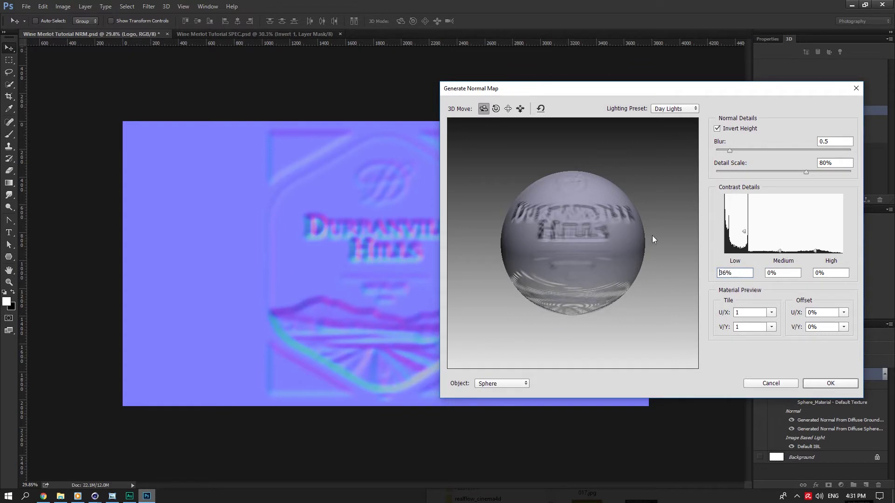
pyautogui.moveTo(813, 251); pyautogui.dragTo(815, 196)
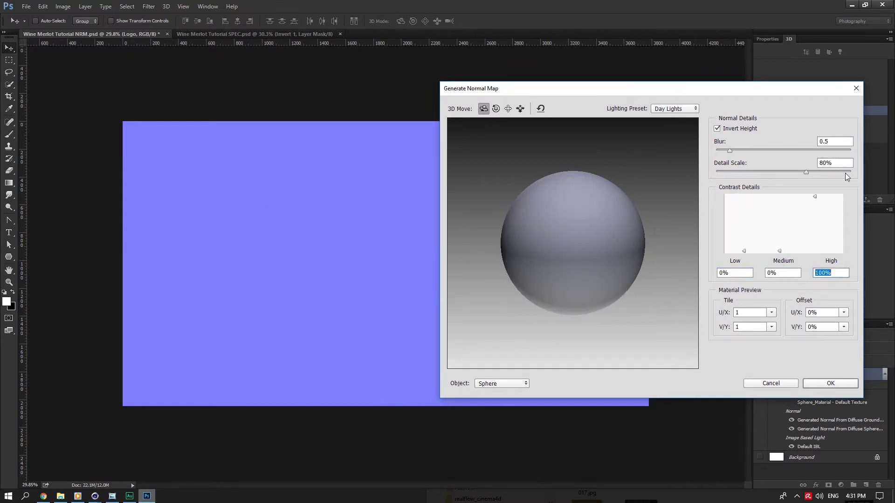
pyautogui.click(766, 273)
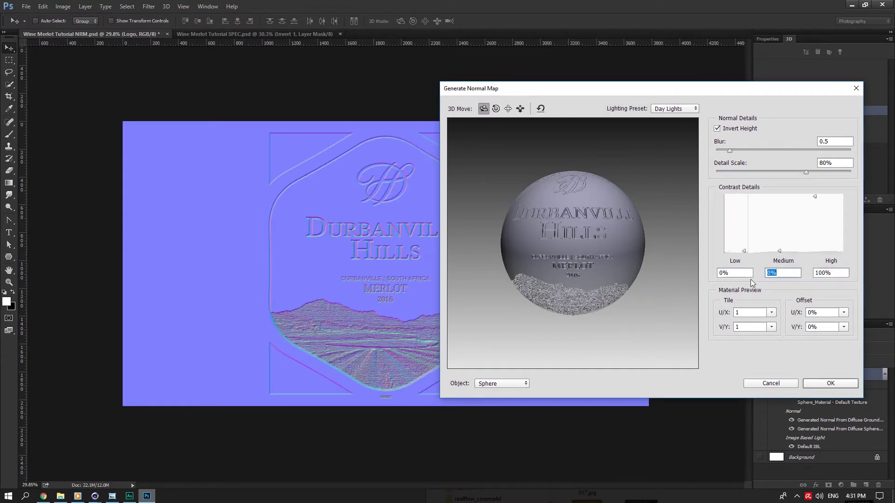
# Step: Apply the generated normal map to the Logo smart object and save the document
pyautogui.click(830, 386)
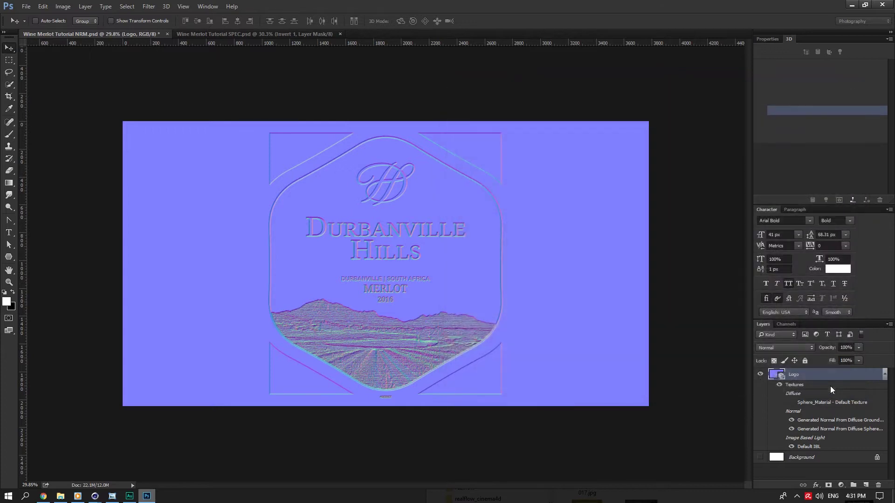
pyautogui.hotkey('ctrl', 's')
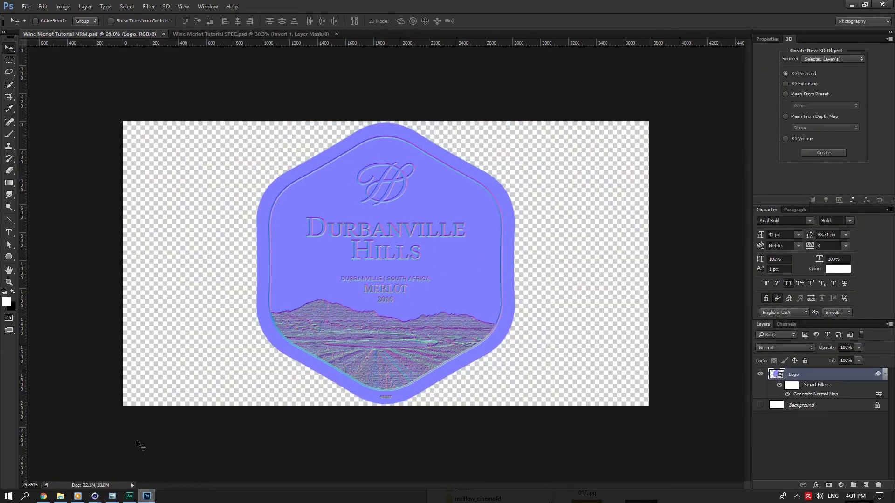
# Step: Switch to Cinema 4D, copy the Graphic material's diffuse image texture shader, and open its Normal channel
pyautogui.moveTo(95, 496)
pyautogui.click(75, 448)
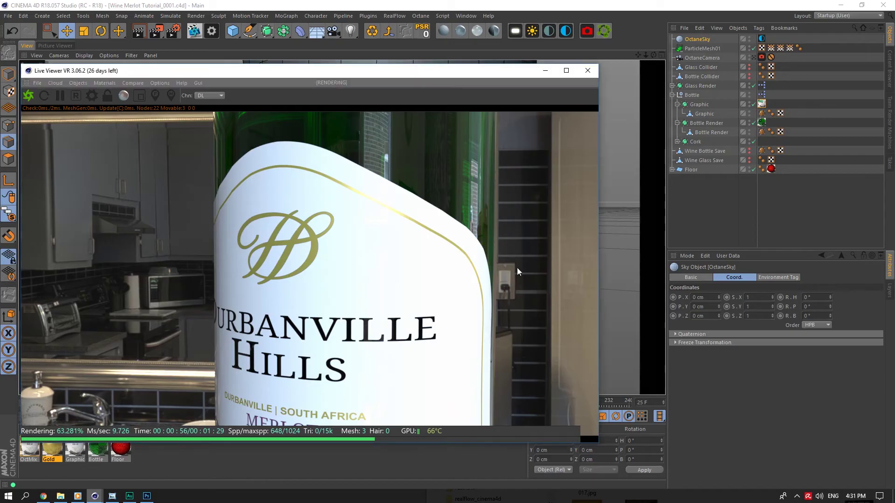
pyautogui.doubleClick(75, 448)
pyautogui.moveTo(278, 68); pyautogui.dragTo(550, 153)
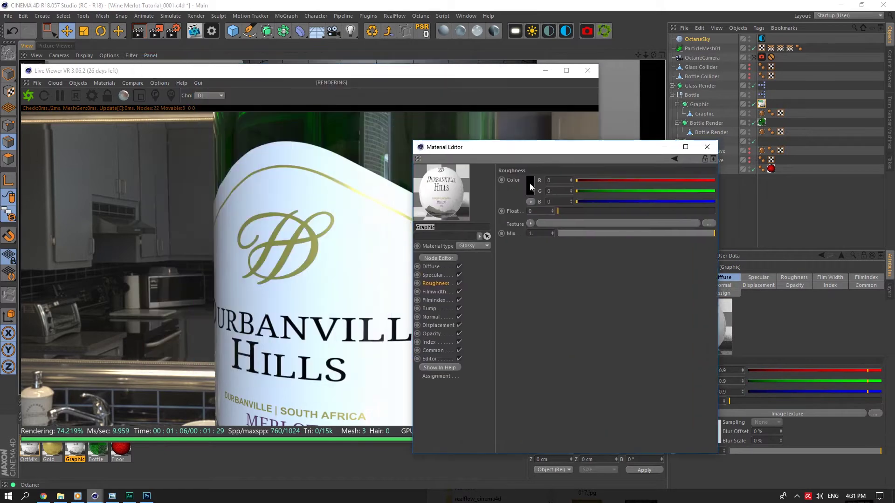
pyautogui.click(435, 268)
pyautogui.click(530, 224)
pyautogui.click(536, 264)
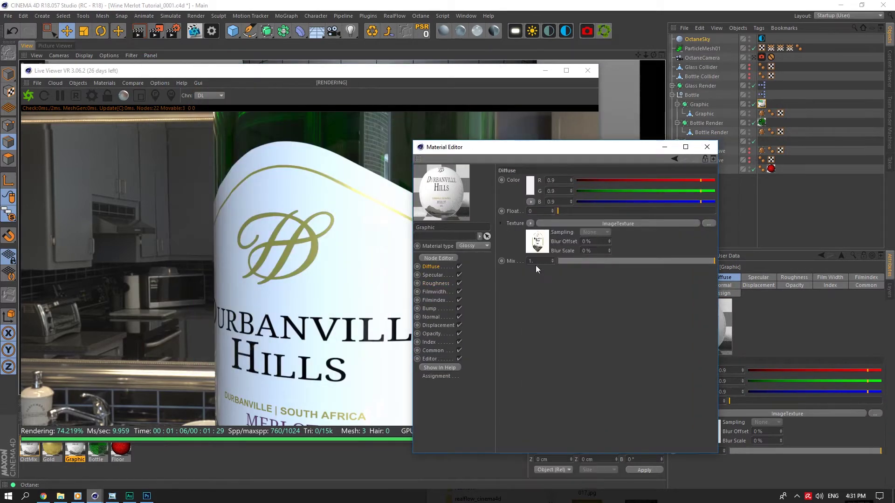
pyautogui.click(433, 316)
pyautogui.click(530, 184)
pyautogui.click(536, 211)
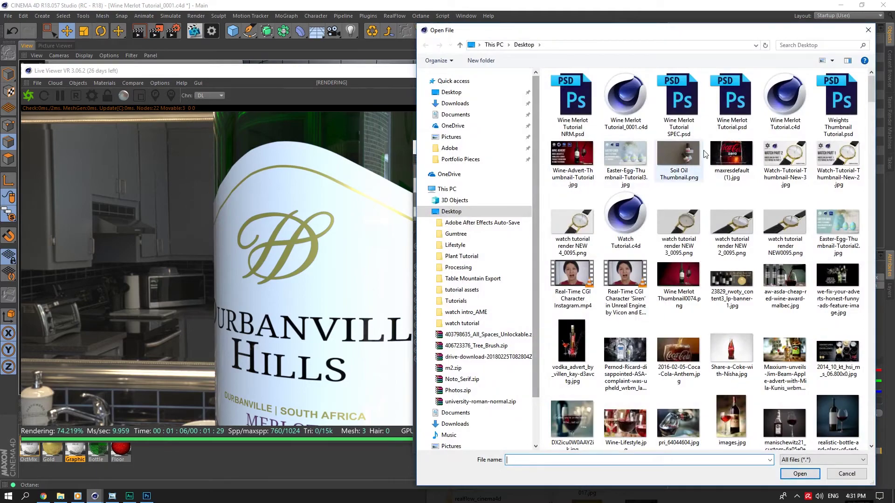
pyautogui.click(846, 474)
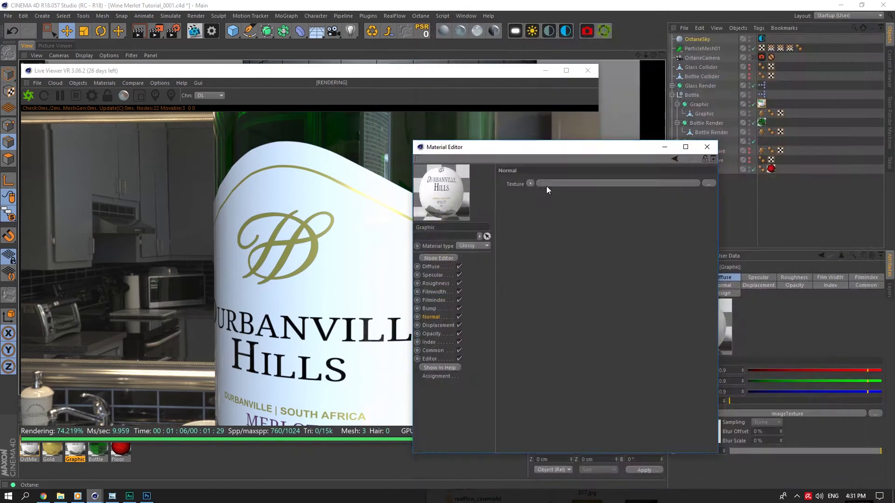
# Step: Paste the copied shader into the Graphic material's Normal channel and replace its image with Wine Merlot Tutorial NRM.psd
pyautogui.click(530, 184)
pyautogui.click(542, 233)
pyautogui.click(538, 200)
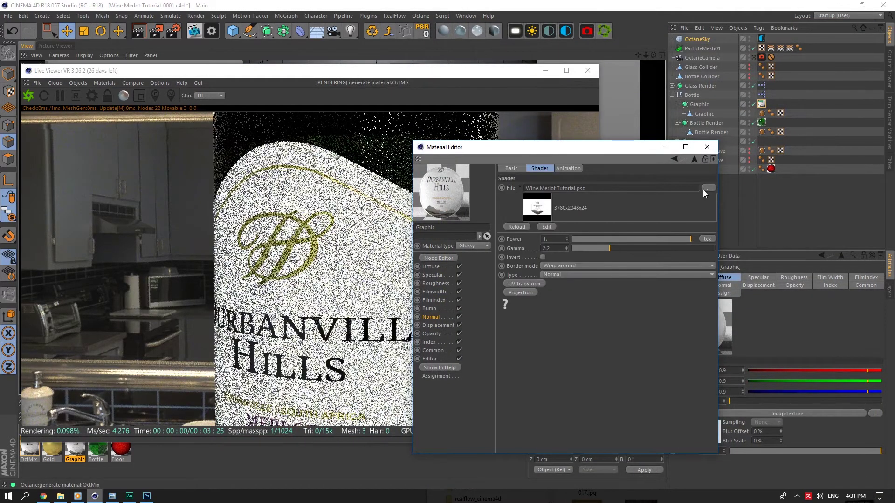
pyautogui.click(707, 188)
pyautogui.click(588, 127)
pyautogui.click(799, 474)
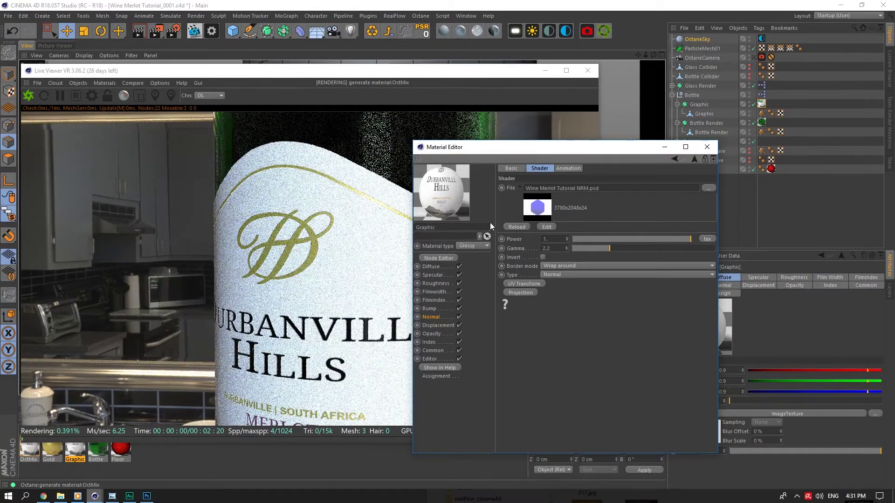
# Step: Invert the Graphic material's normal texture, try a Power of 5, and set the Power to 3
pyautogui.click(543, 257)
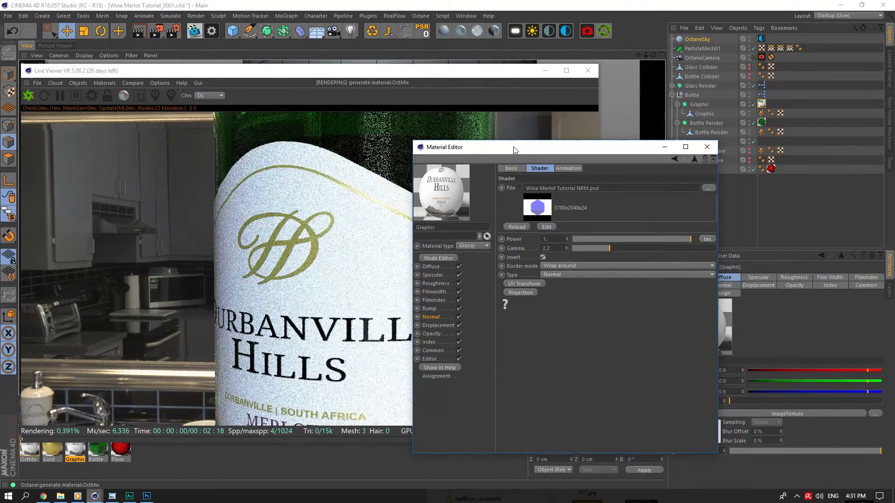
pyautogui.moveTo(515, 150); pyautogui.dragTo(585, 156)
pyautogui.click(627, 245)
pyautogui.press('Return')
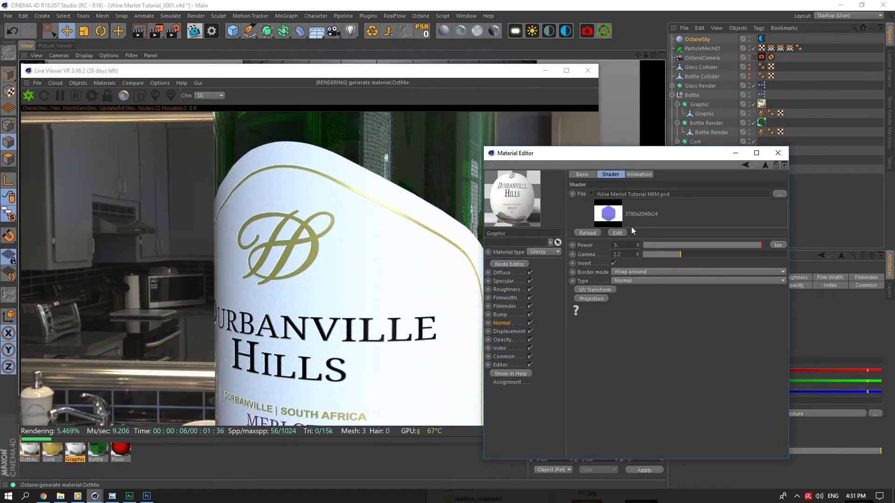
pyautogui.doubleClick(619, 246)
pyautogui.write('4')
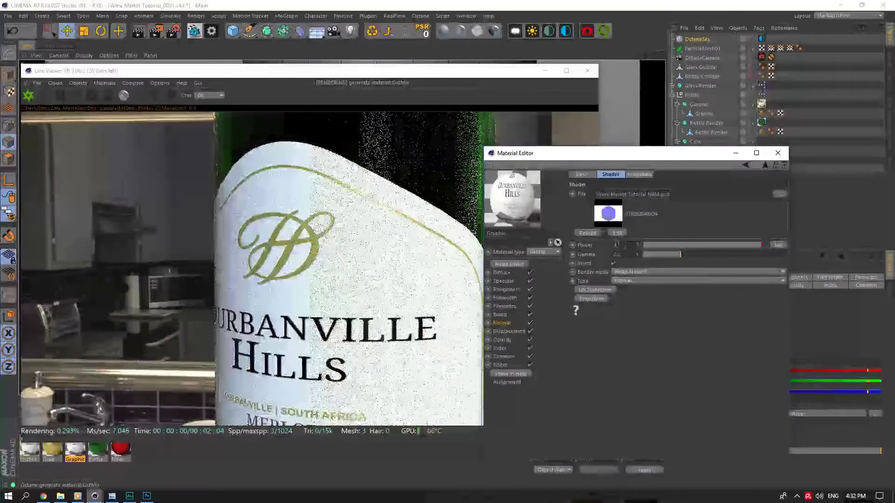
pyautogui.press('Return')
# Step: Close the material editor and solo the Cork object so only it shows in the live render
pyautogui.moveTo(645, 55); pyautogui.dragTo(638, 48)
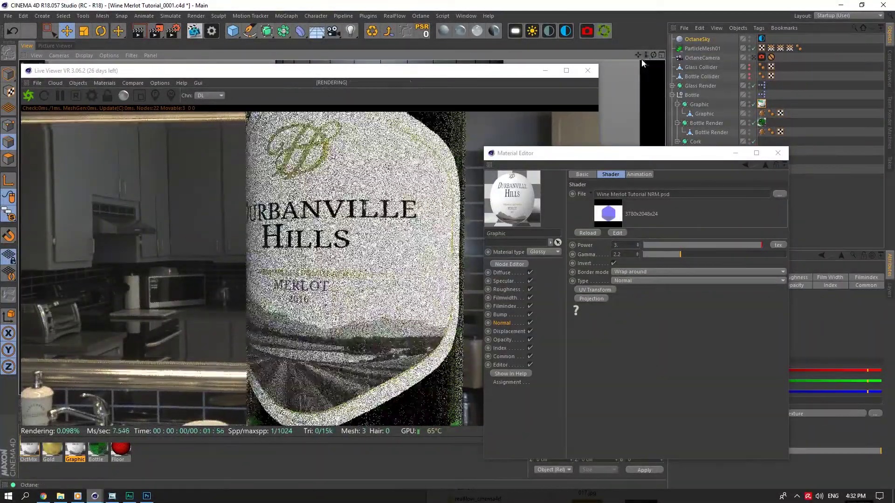
pyautogui.moveTo(654, 55)
pyautogui.mouseDown()
pyautogui.moveTo(653, 68)
pyautogui.moveTo(640, 63)
pyautogui.moveTo(656, 53)
pyautogui.mouseUp()
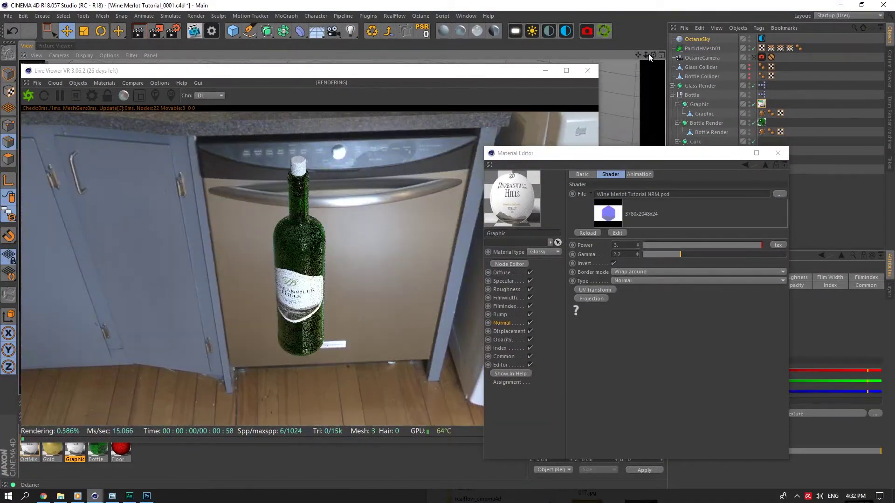
pyautogui.click(778, 153)
pyautogui.click(695, 142)
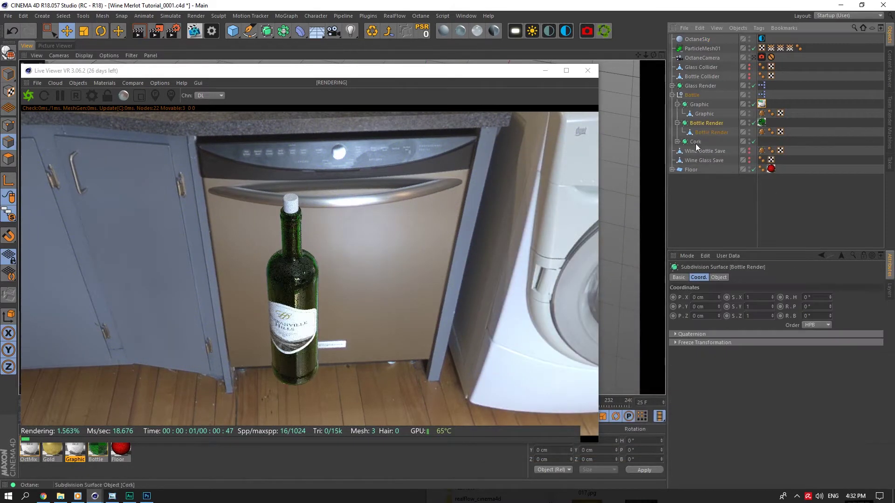
pyautogui.moveTo(9, 214); pyautogui.dragTo(48, 256)
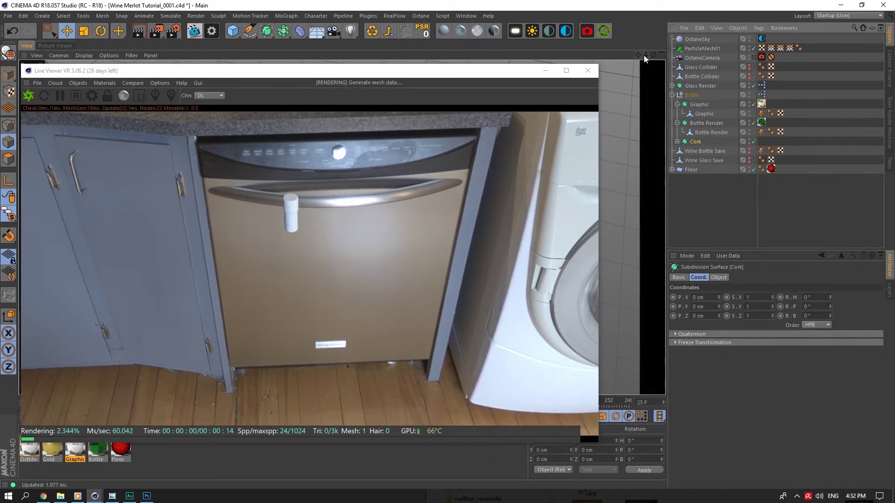
pyautogui.moveTo(646, 54); pyautogui.dragTo(634, 64)
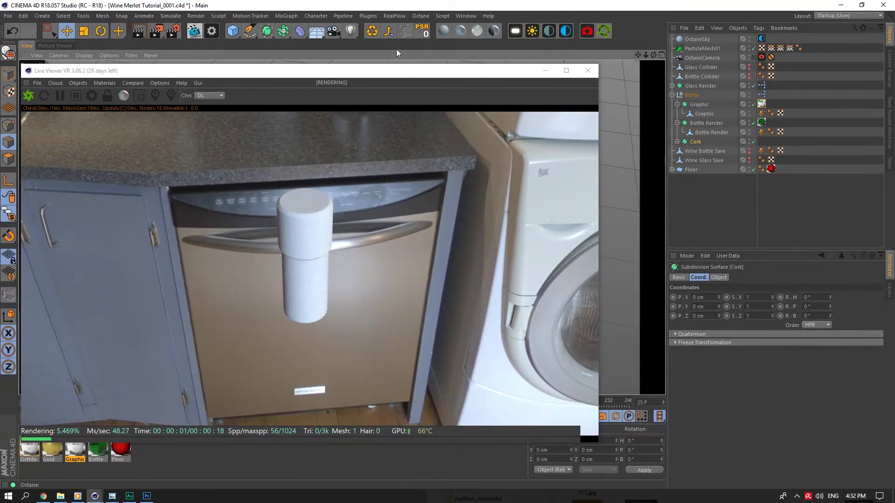
# Step: Create a new Octane Glossy material and name it Cork
pyautogui.moveTo(399, 74); pyautogui.dragTo(398, 46)
pyautogui.click(459, 31)
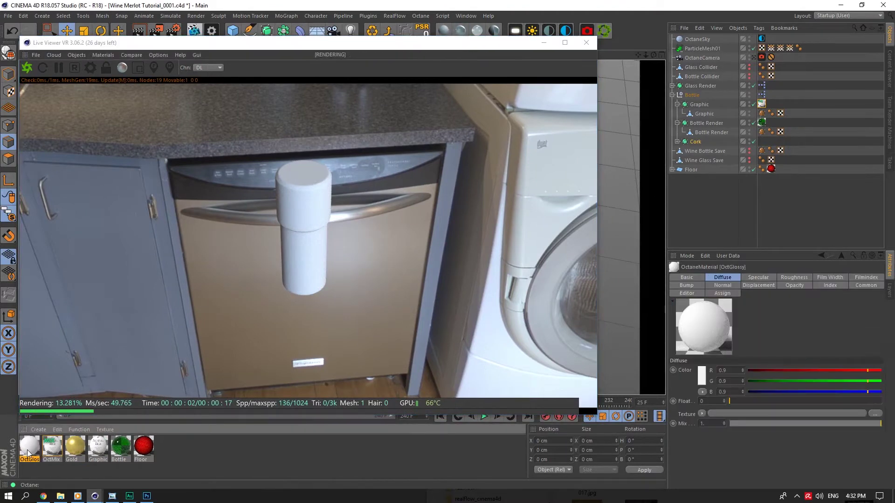
pyautogui.doubleClick(27, 449)
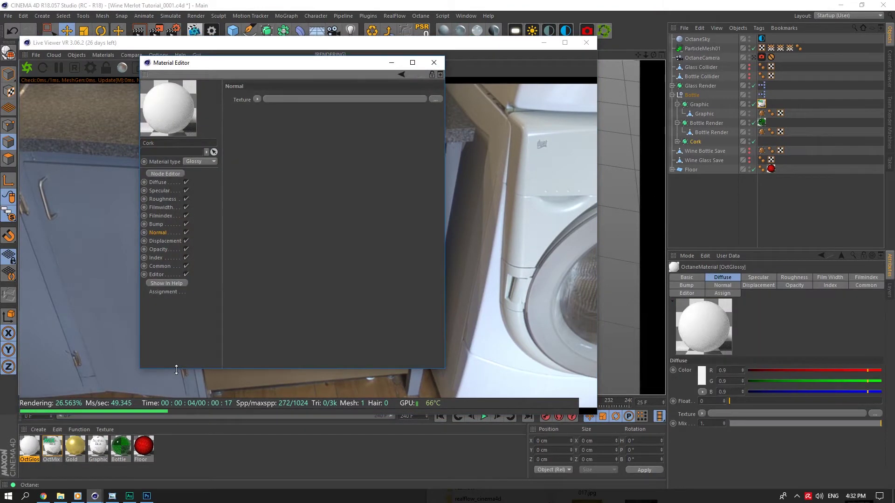
pyautogui.moveTo(345, 68); pyautogui.dragTo(617, 169)
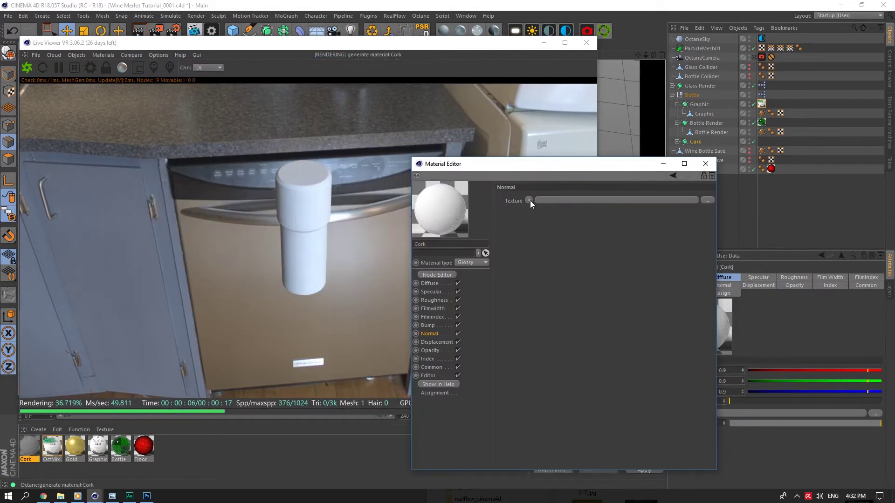
# Step: Add an Octane ImageTexture shader to the Cork material's Diffuse channel
pyautogui.click(435, 283)
pyautogui.click(530, 241)
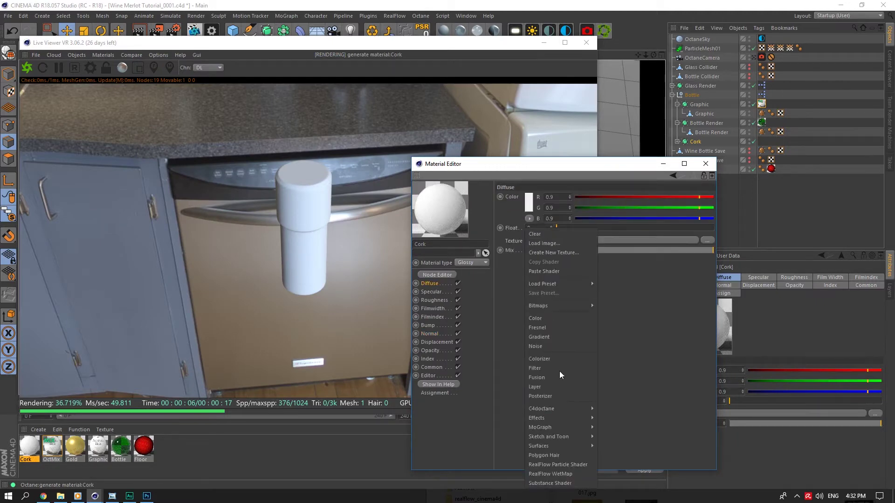
pyautogui.moveTo(566, 409)
pyautogui.click(620, 288)
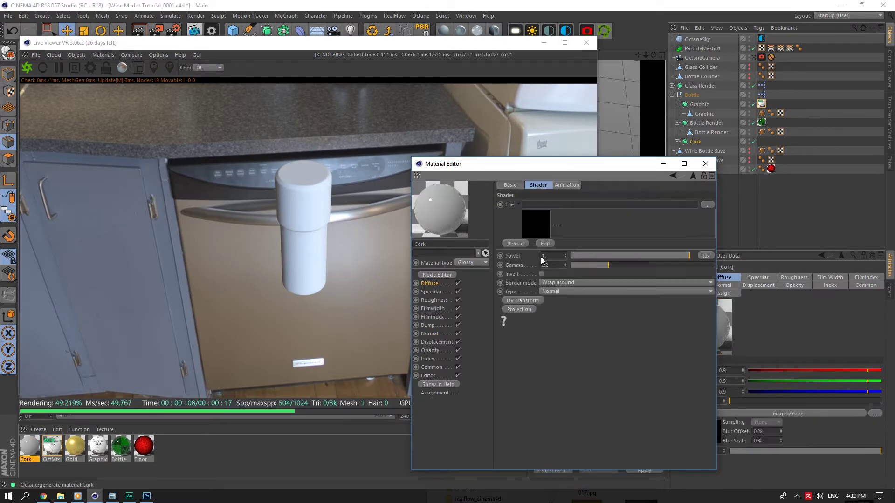
# Step: Load WoodFine01_COL_VAR1_6K.jpg from the Poliigon Wood Fine 01 folder into Cork's diffuse texture without copying it to the project
pyautogui.click(707, 205)
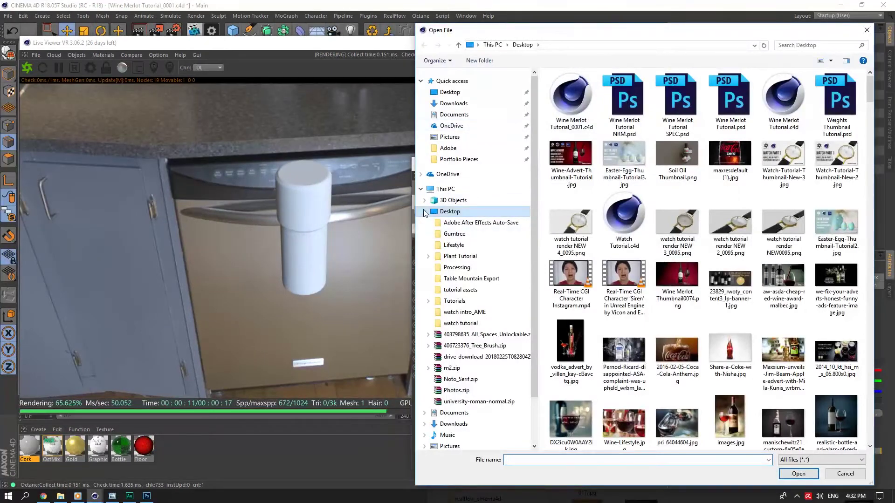
pyautogui.click(461, 290)
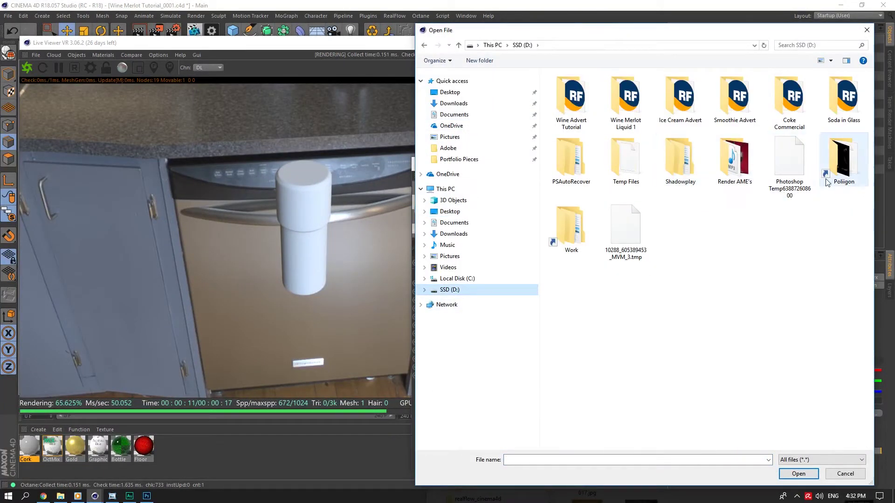
pyautogui.doubleClick(843, 159)
pyautogui.doubleClick(625, 216)
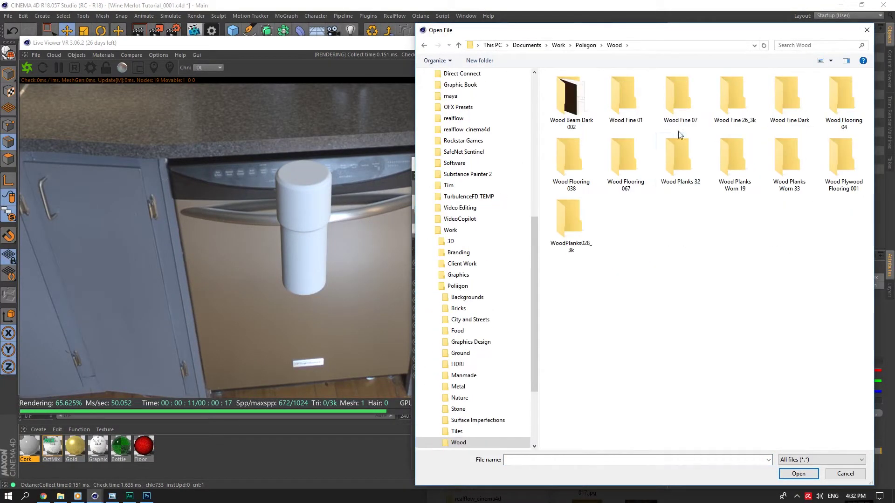
pyautogui.doubleClick(637, 85)
pyautogui.click(573, 100)
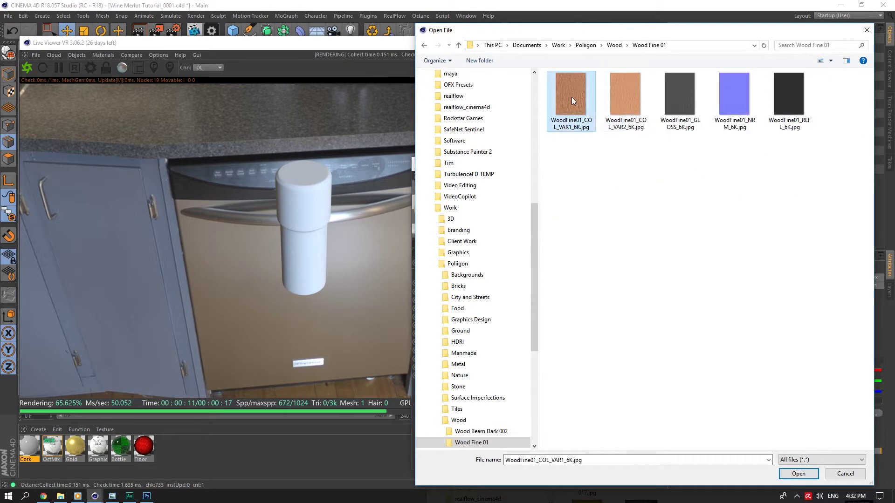
pyautogui.click(801, 473)
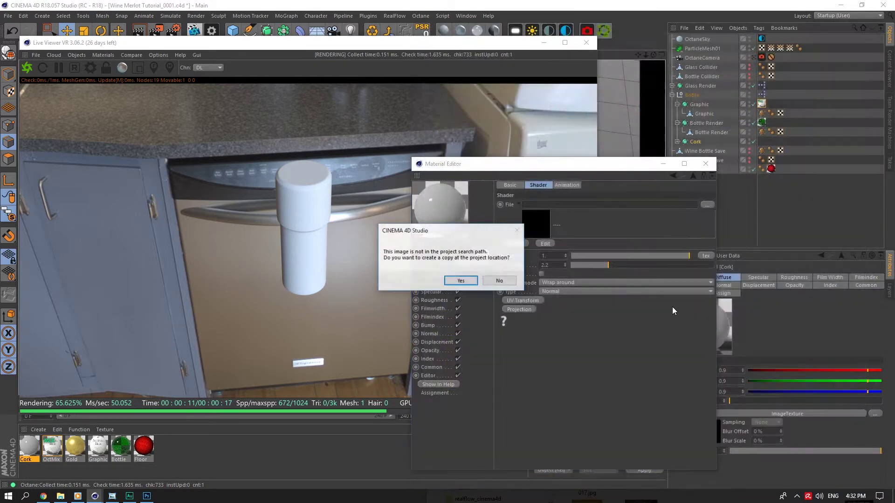
pyautogui.click(508, 279)
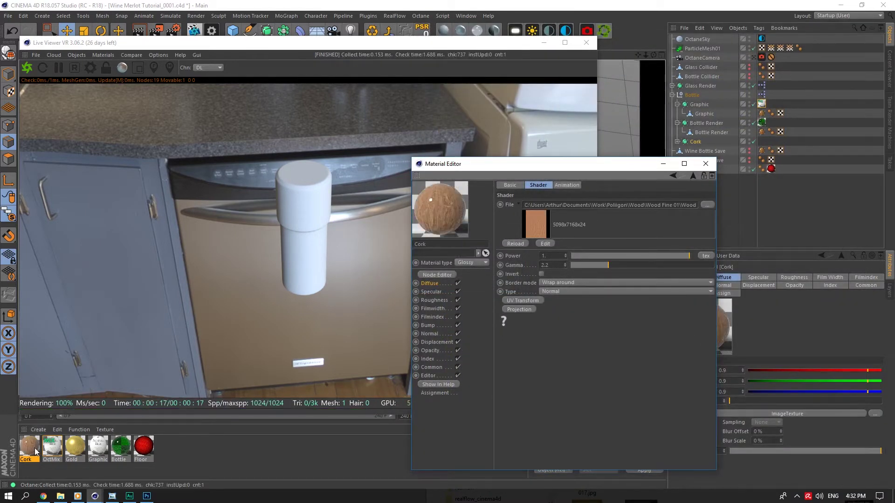
# Step: Apply the Cork material to the Cork object and set its texture tag's projection to Cubic
pyautogui.moveTo(717, 148); pyautogui.dragTo(718, 142)
pyautogui.click(762, 313)
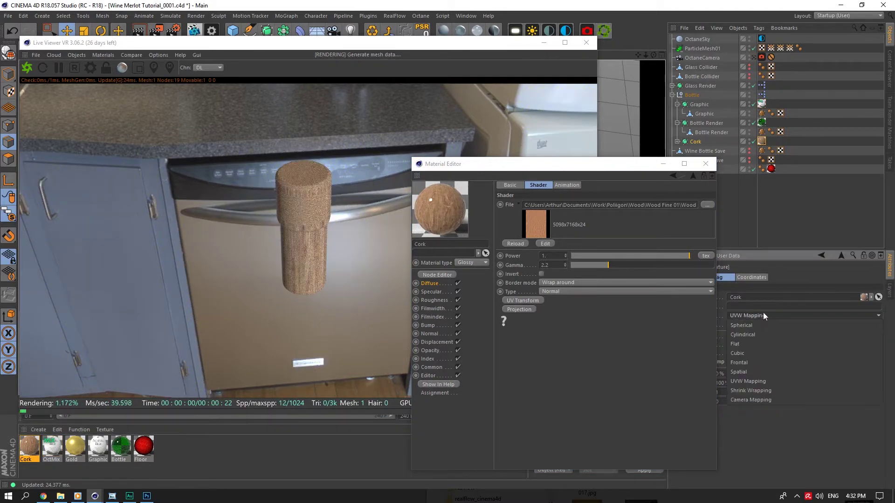
pyautogui.click(756, 353)
pyautogui.click(535, 174)
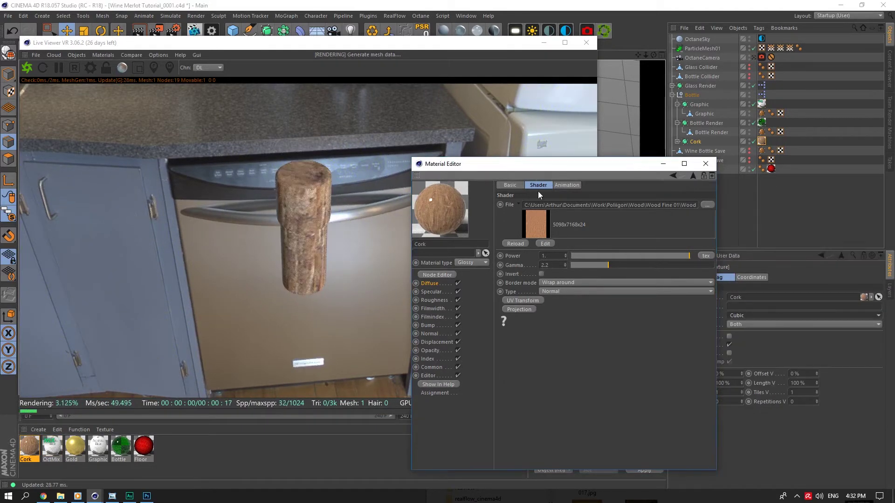
pyautogui.moveTo(606, 164); pyautogui.dragTo(556, 198)
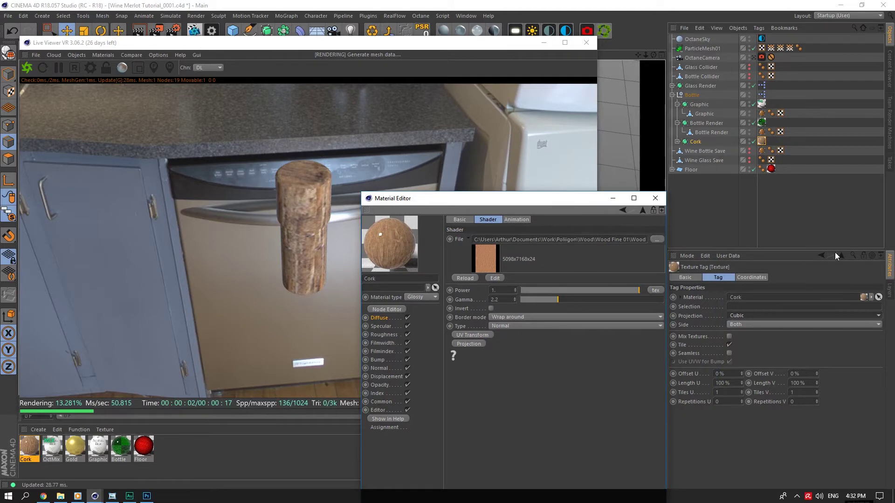
# Step: Scale down the wood texture on the Cork object by setting Length U and Length V to 25%
pyautogui.moveTo(526, 239); pyautogui.dragTo(708, 239)
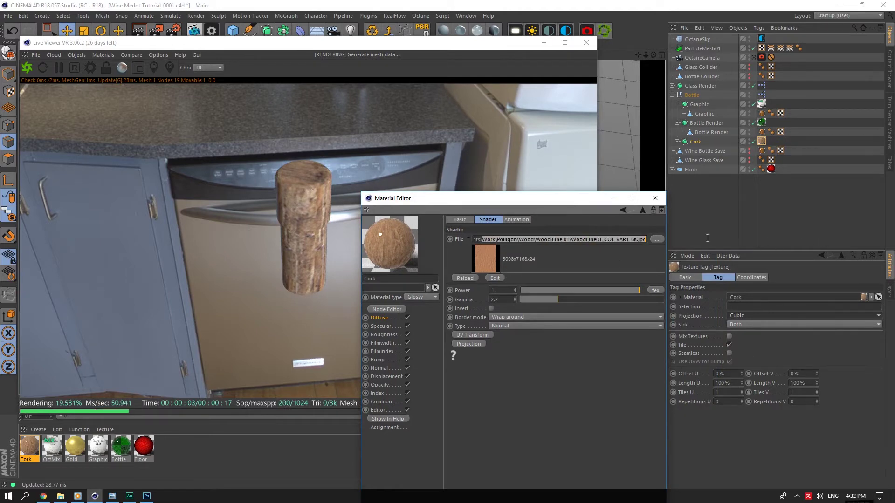
pyautogui.click(732, 384)
pyautogui.write('25')
pyautogui.doubleClick(802, 383)
pyautogui.write('25')
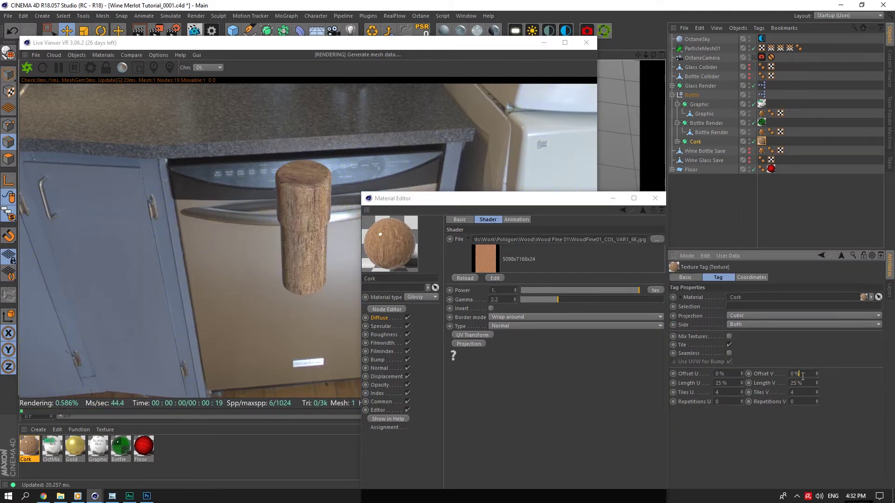
pyautogui.click(803, 376)
# Step: Copy the Cork material's Diffuse ImageTexture shader and paste it into the Normal channel
pyautogui.click(379, 318)
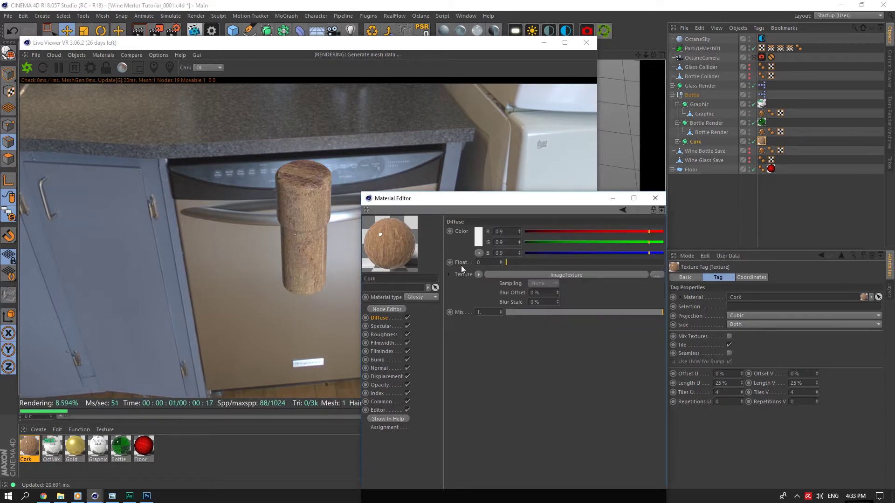
pyautogui.click(485, 276)
pyautogui.click(497, 262)
pyautogui.click(379, 369)
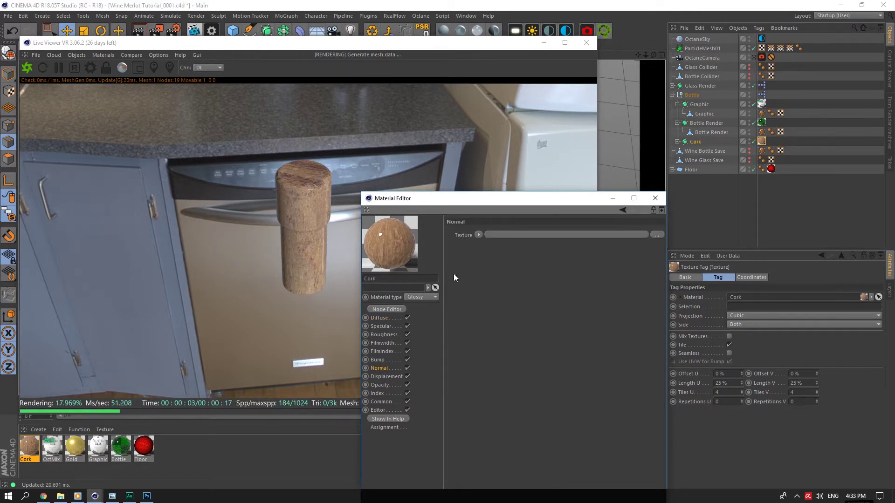
pyautogui.click(480, 234)
pyautogui.click(493, 272)
# Step: Replace the Normal channel's image with WoodFine01_NRM_6K.jpg, declining a copy at the project location
pyautogui.click(507, 235)
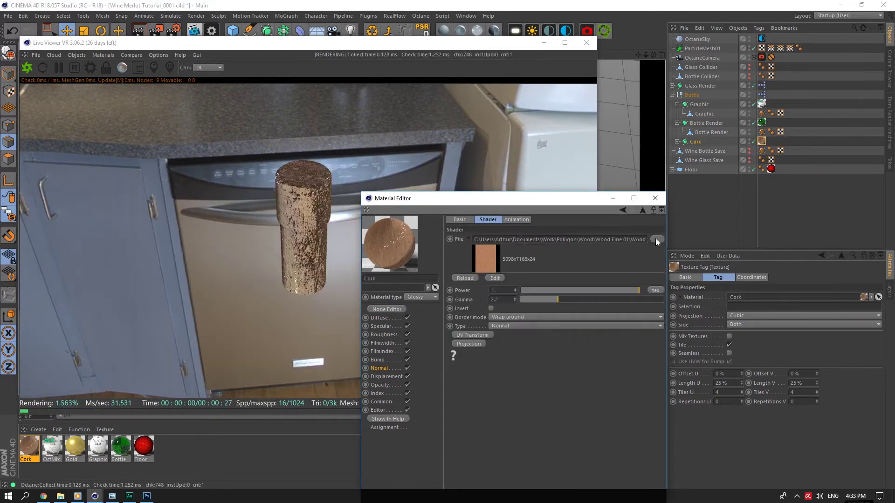
pyautogui.click(656, 239)
pyautogui.doubleClick(677, 104)
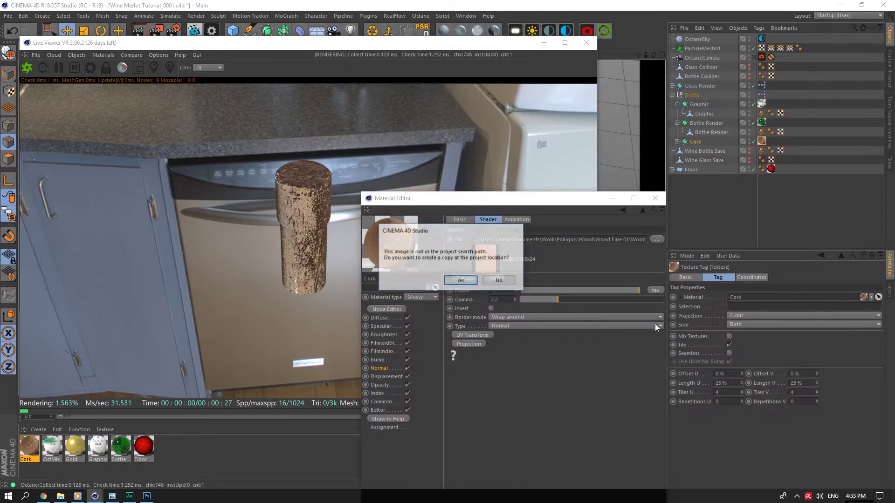
pyautogui.click(494, 285)
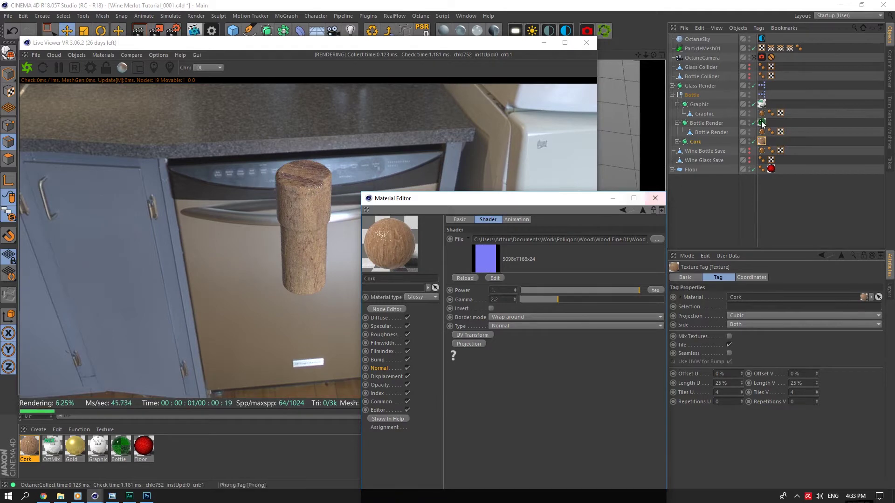
# Step: Paste the ImageTexture shader into Cork's Specular channel and load WoodFine01_REFL_6K.jpg without copying it to the project
pyautogui.moveTo(654, 55)
pyautogui.mouseDown()
pyautogui.moveTo(639, 43)
pyautogui.moveTo(625, 62)
pyautogui.moveTo(669, 40)
pyautogui.moveTo(651, 55)
pyautogui.mouseUp()
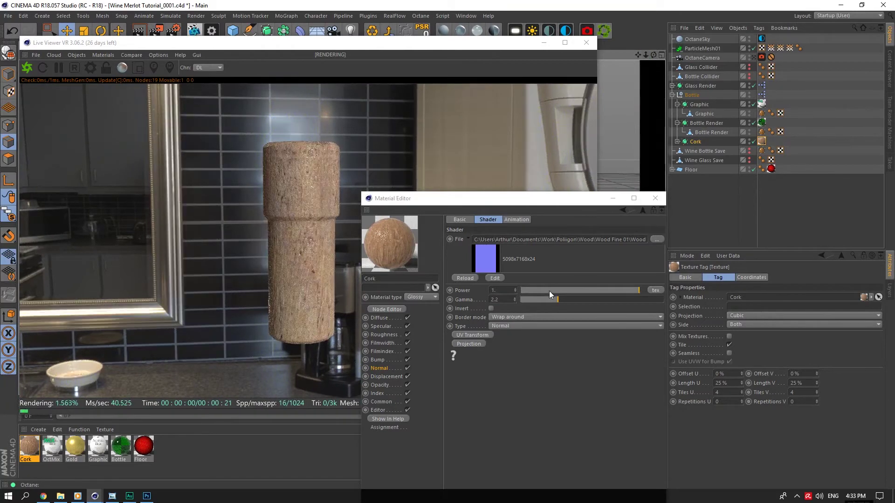
pyautogui.doubleClick(720, 383)
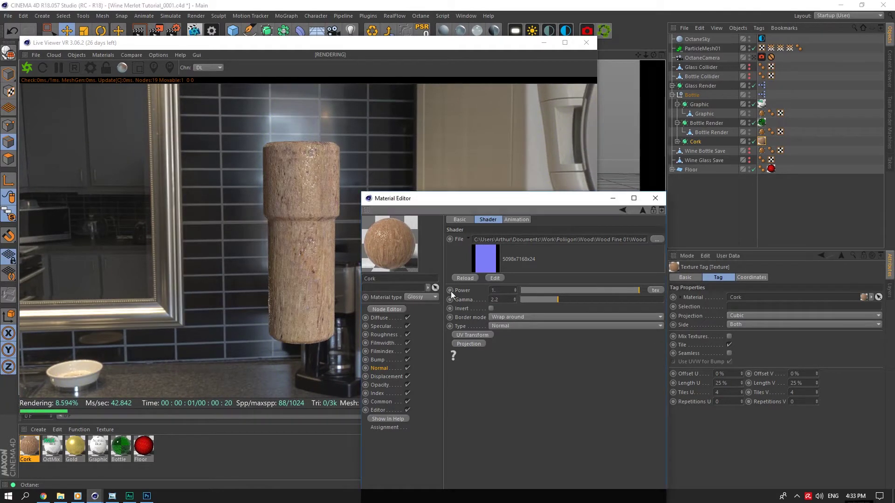
pyautogui.click(394, 325)
pyautogui.click(479, 275)
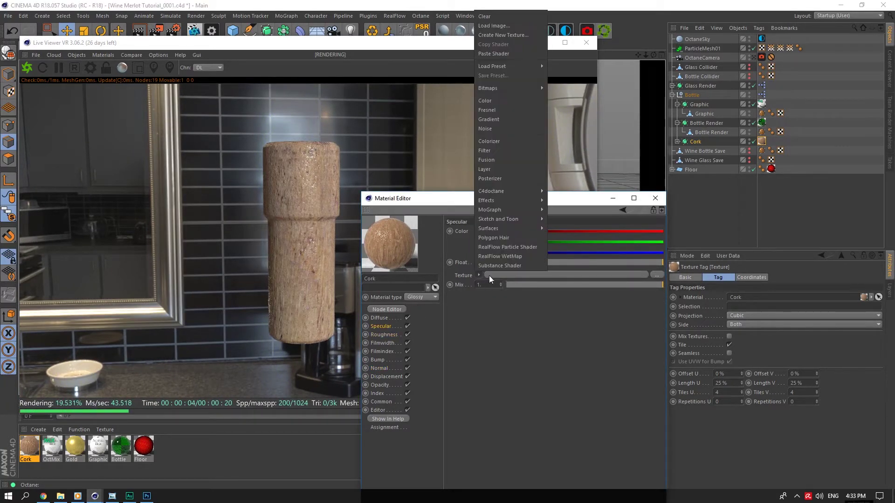
pyautogui.click(493, 53)
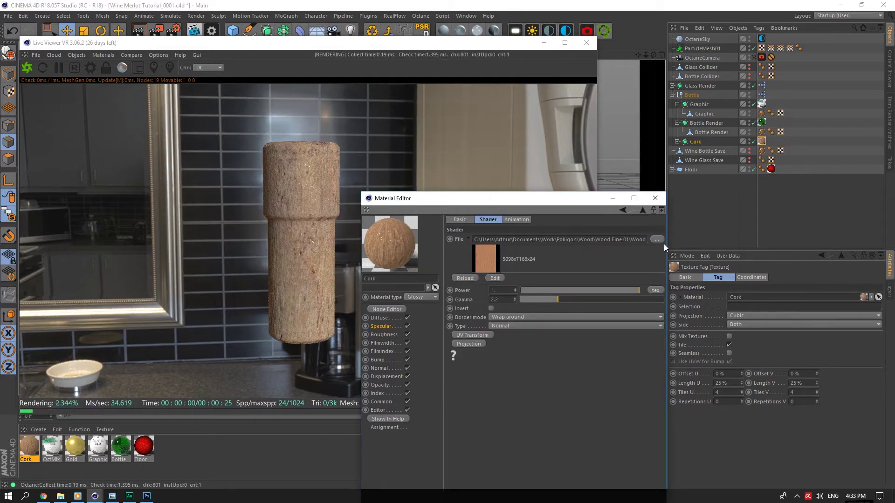
pyautogui.click(659, 240)
pyautogui.click(739, 98)
pyautogui.click(748, 474)
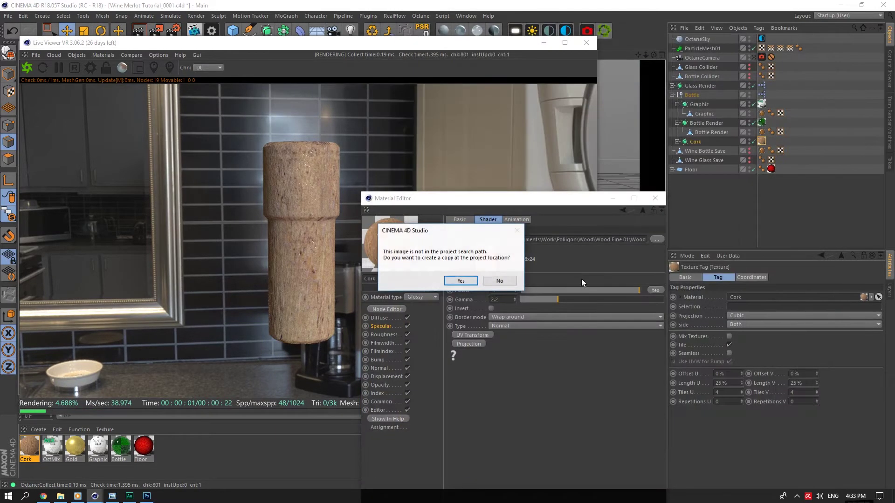
pyautogui.click(501, 279)
# Step: Paste the ImageTexture shader into Cork's Roughness channel and load WoodFine01_GLOSS_6K.jpg without copying it to the project
pyautogui.click(383, 334)
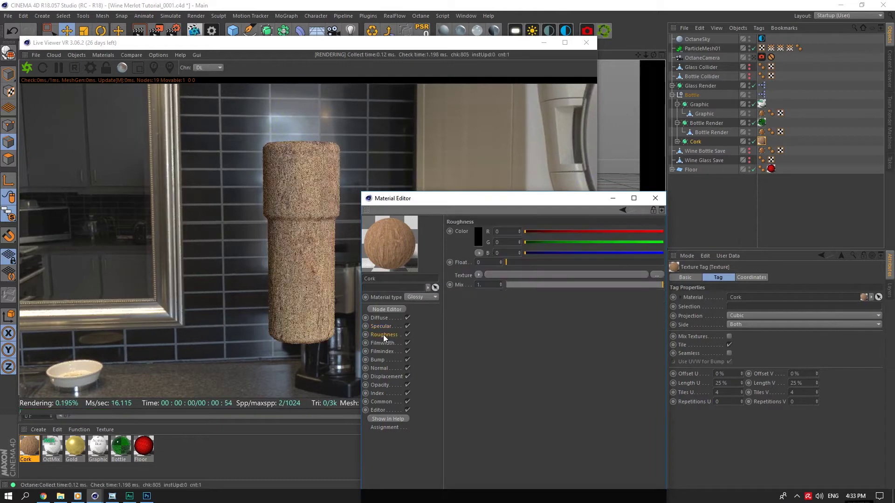
pyautogui.click(479, 275)
pyautogui.click(505, 53)
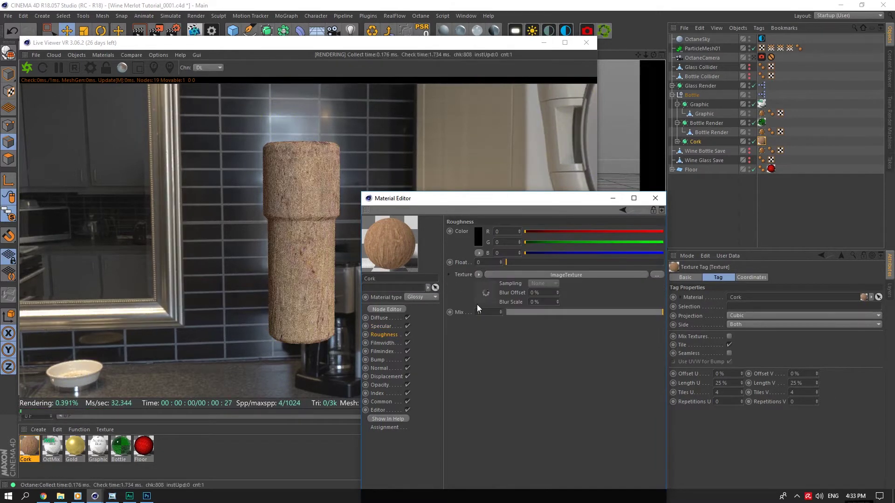
pyautogui.click(659, 216)
pyautogui.click(652, 108)
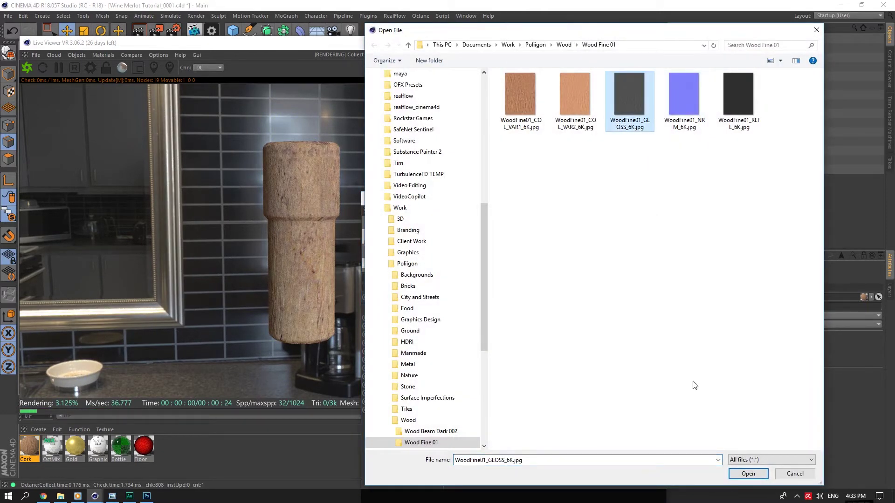
pyautogui.click(745, 474)
pyautogui.click(500, 281)
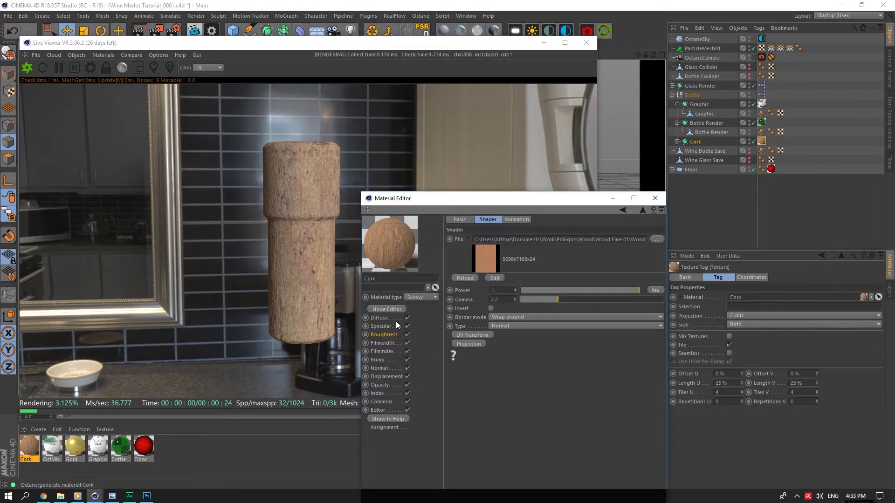
# Step: Swap Cork's diffuse image for WoodFine01_COL_VAR2_6K.jpg and set the texture tag's Length U and Length V to 5%
pyautogui.click(388, 319)
pyautogui.click(503, 280)
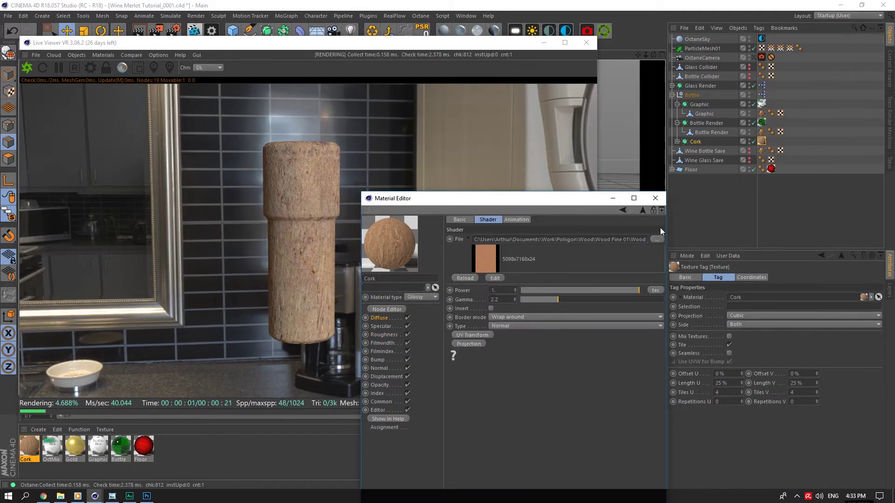
pyautogui.click(657, 239)
pyautogui.click(576, 105)
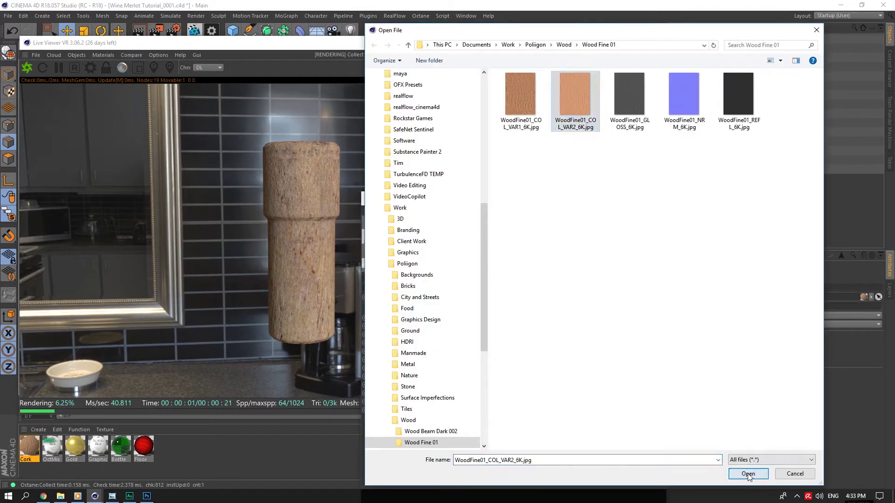
pyautogui.click(748, 474)
pyautogui.click(497, 281)
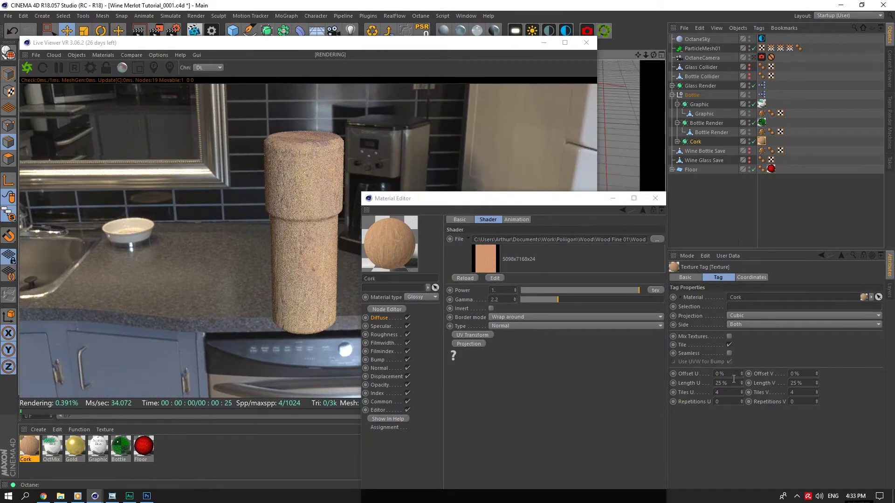
pyautogui.click(808, 374)
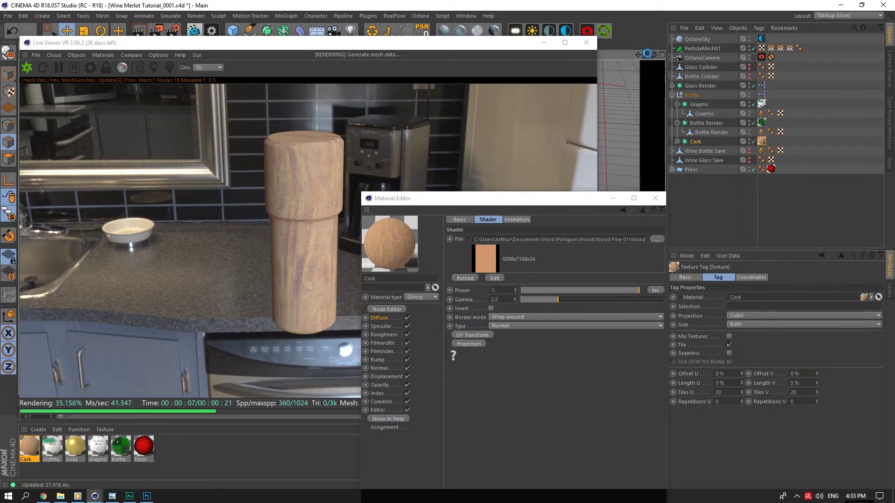
# Step: Add an Octane ImageTexture shader to the Cork material's Bump channel and open its settings
pyautogui.click(390, 359)
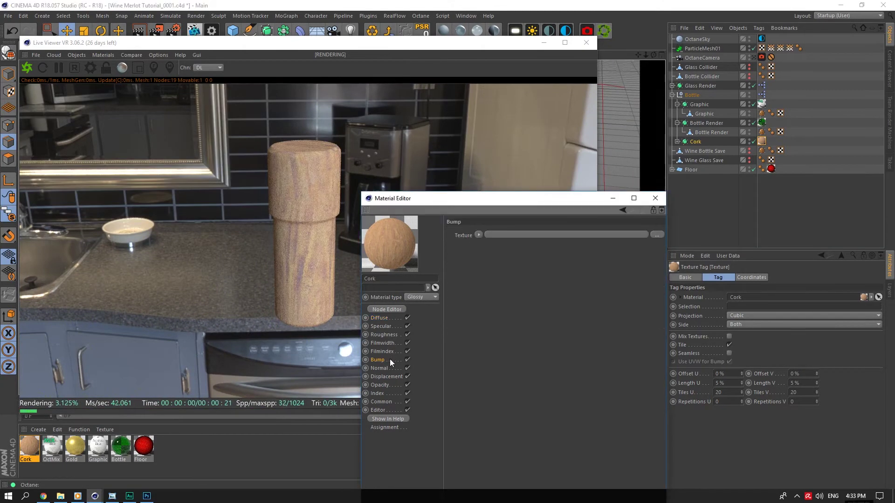
pyautogui.click(473, 233)
pyautogui.moveTo(502, 408)
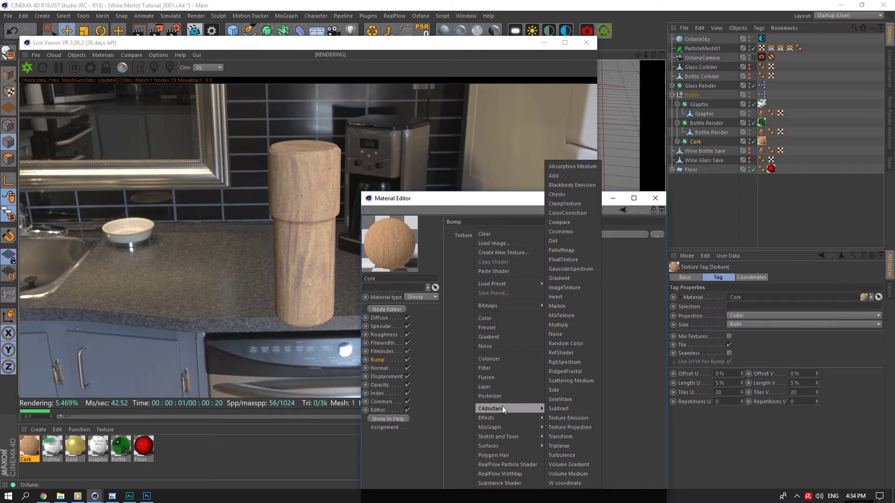
pyautogui.click(572, 286)
pyautogui.click(487, 251)
# Step: Load ScratchesMixed005_OVERLAY_VAR1_3K.jpg from Surface Imperfections into Cork's Bump ImageTexture without copying it to the project
pyautogui.click(652, 228)
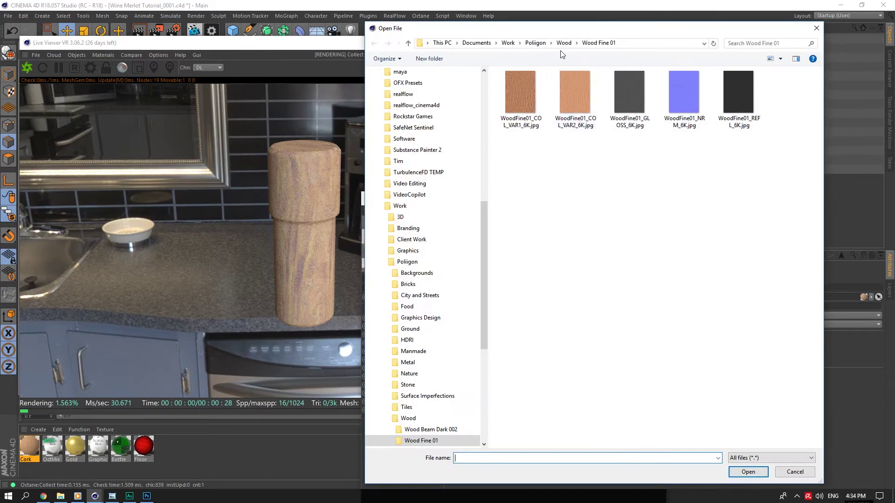
pyautogui.click(564, 42)
pyautogui.click(535, 43)
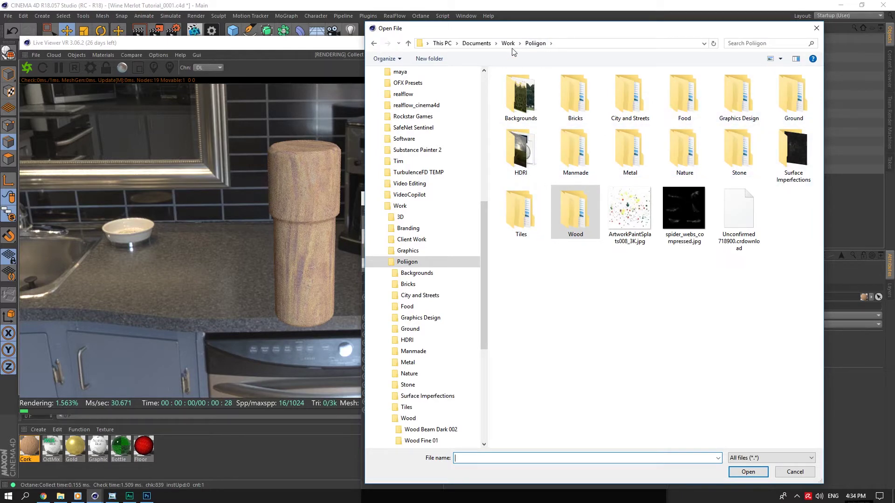
pyautogui.doubleClick(776, 149)
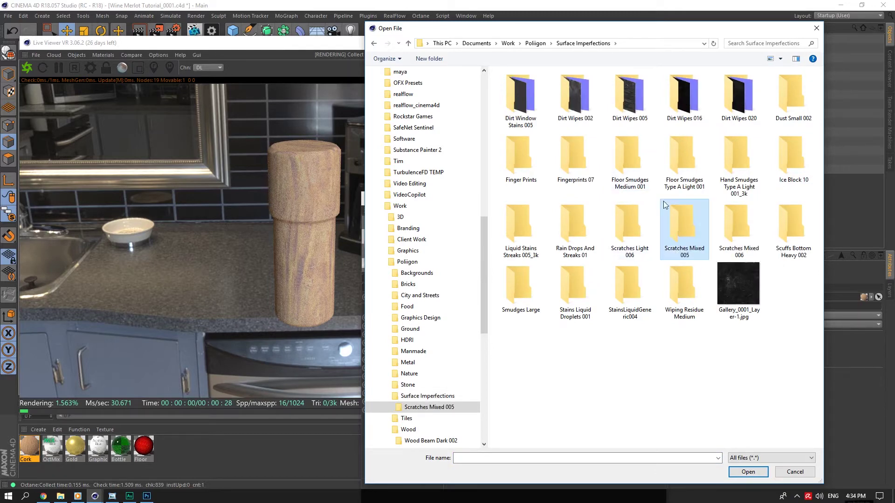
pyautogui.doubleClick(671, 215)
pyautogui.click(575, 96)
pyautogui.click(748, 471)
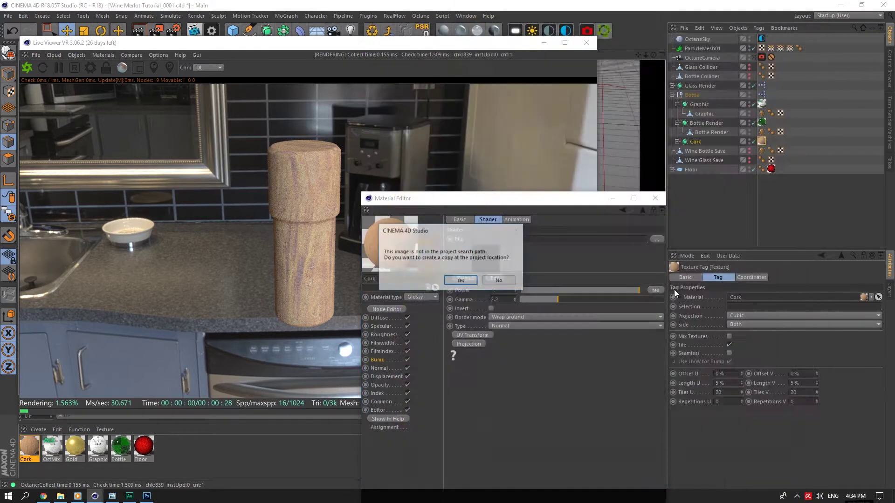
pyautogui.click(505, 281)
# Step: Add a UV Transform with locked aspect ratio to the bump image, setting Power to 25 and S.X scale to about 3.7
pyautogui.click(457, 336)
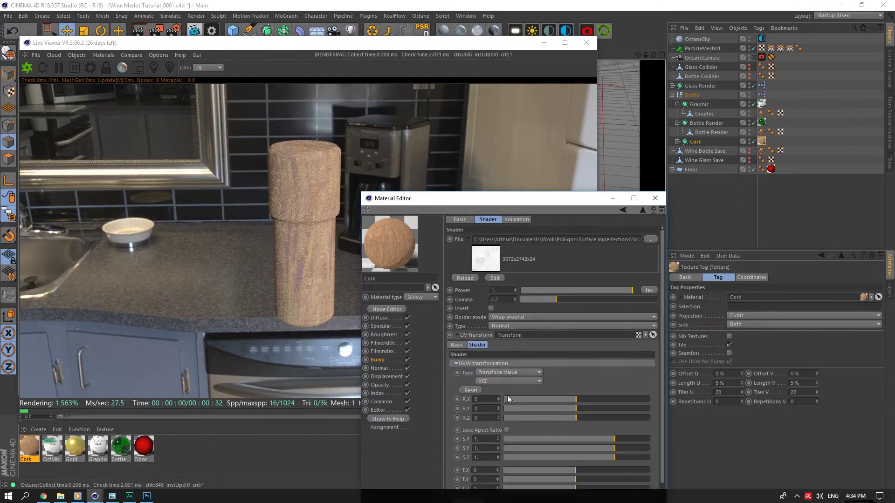
pyautogui.moveTo(614, 442); pyautogui.dragTo(576, 439)
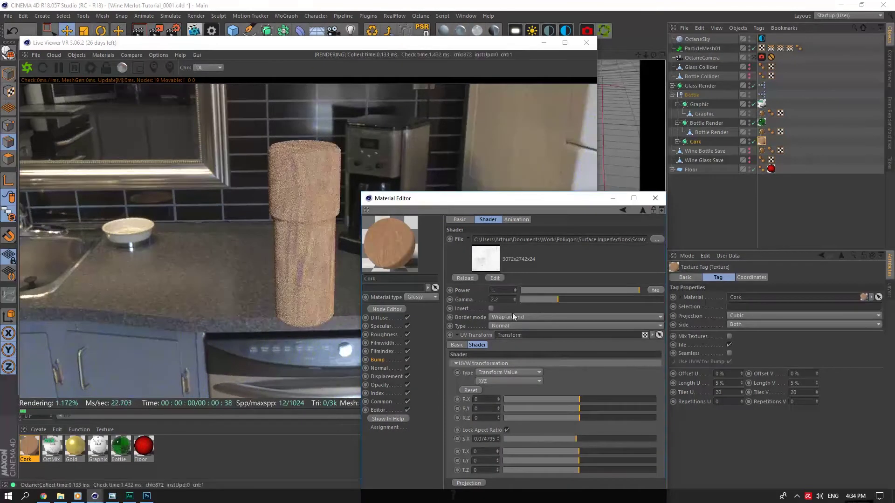
pyautogui.click(499, 294)
pyautogui.write('25')
pyautogui.press('Return')
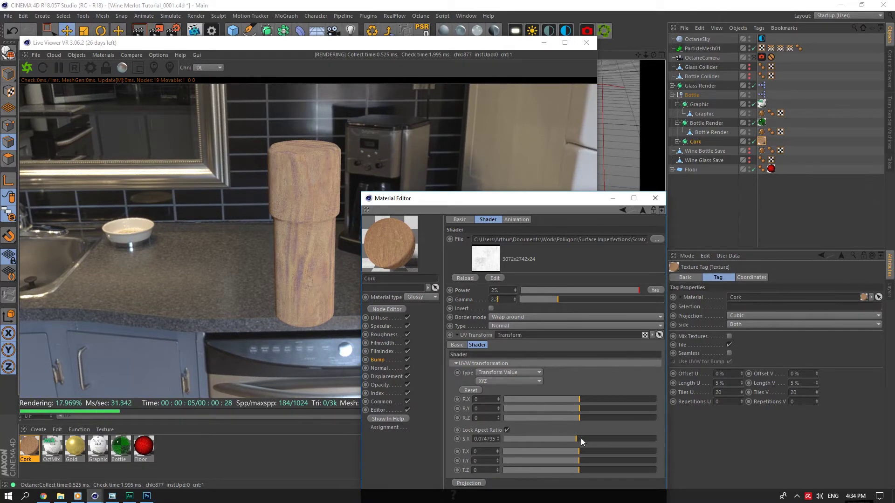
pyautogui.moveTo(581, 438)
pyautogui.mouseDown()
pyautogui.moveTo(679, 434)
pyautogui.moveTo(643, 439)
pyautogui.mouseUp()
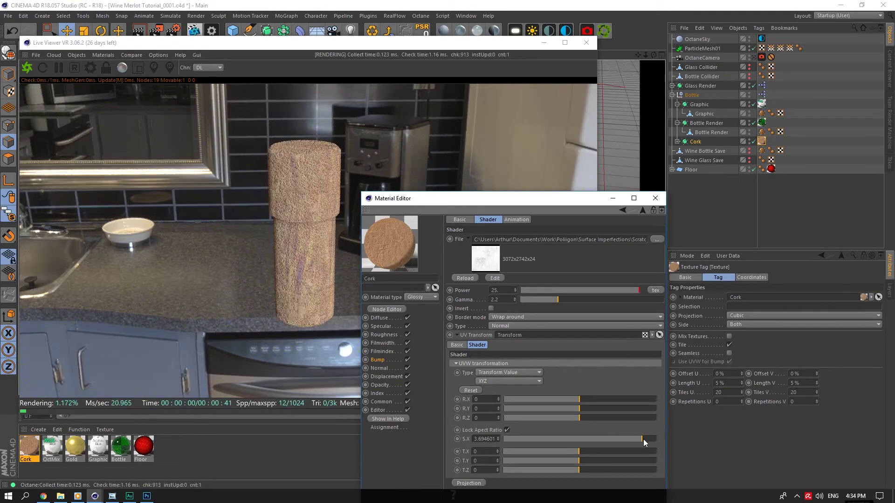
# Step: Replace the bump image with ScratchesMixed006_OVERLAY_VAR1_3K.jpg without copying it to the project and set the S.X scale to about 1.33
pyautogui.click(657, 240)
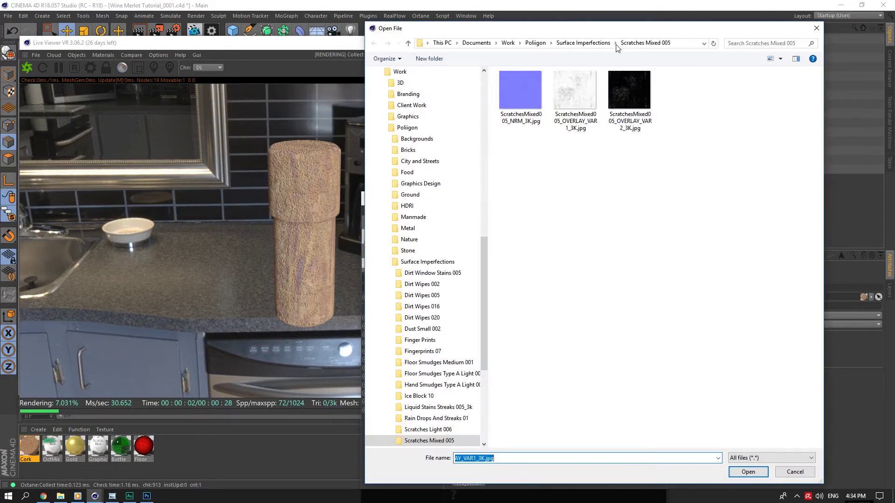
pyautogui.click(567, 43)
pyautogui.doubleClick(750, 248)
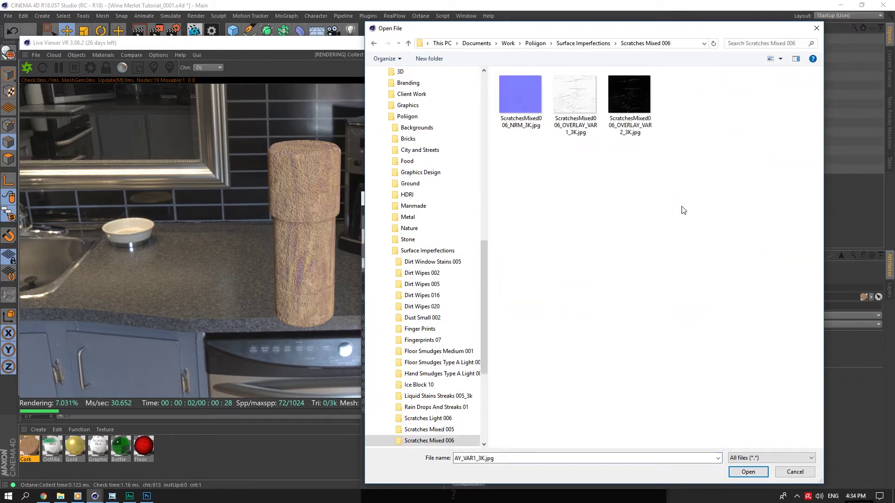
pyautogui.click(582, 123)
pyautogui.click(748, 472)
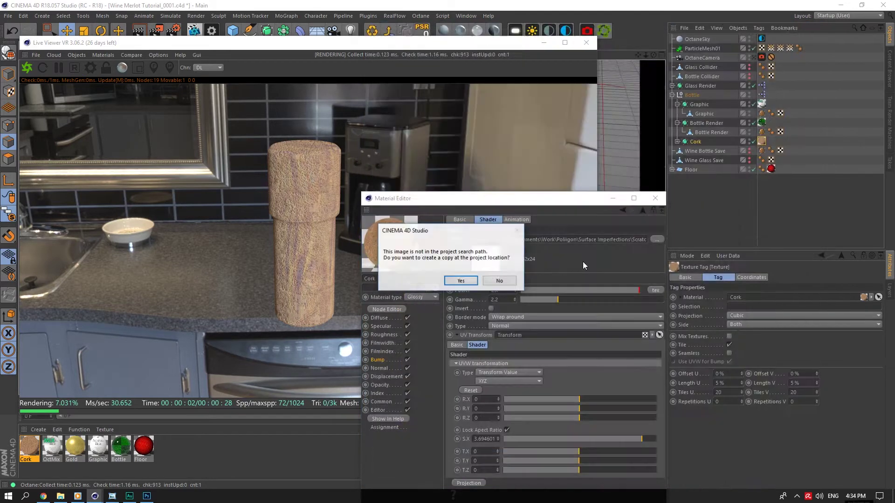
pyautogui.click(503, 279)
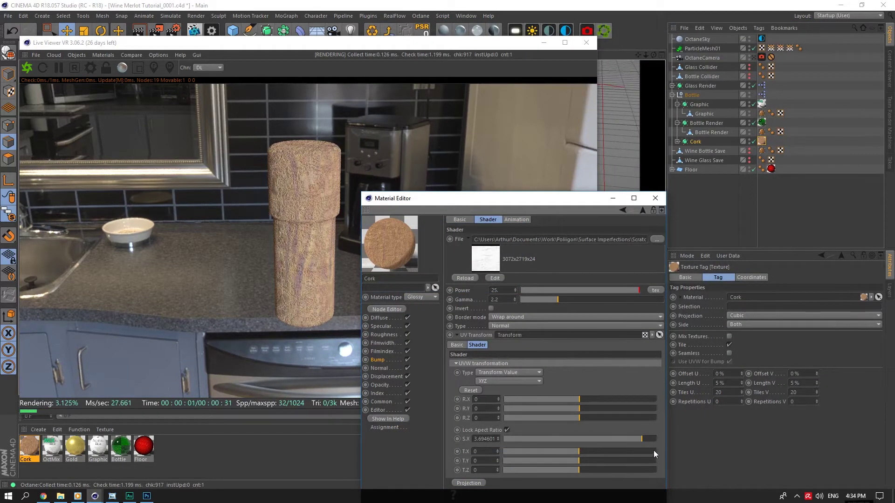
pyautogui.moveTo(643, 441); pyautogui.dragTo(624, 440)
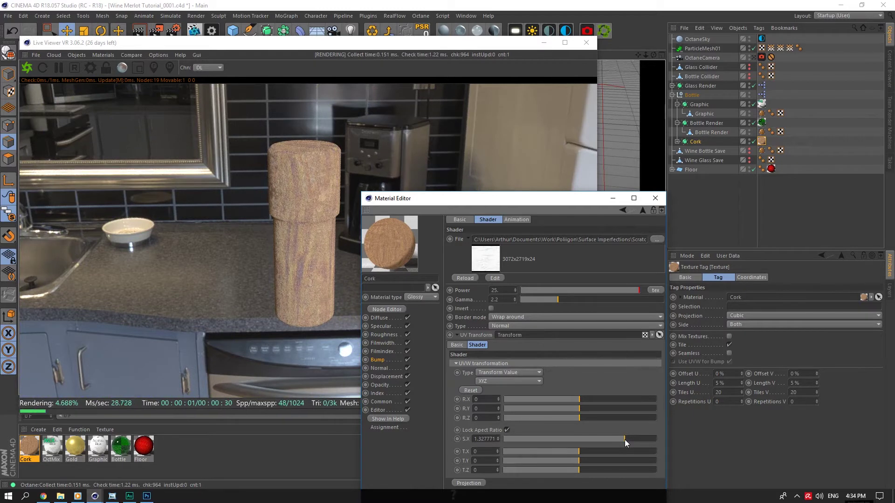
# Step: Set the texture projection of the Cork material's bump image to Box
pyautogui.click(763, 141)
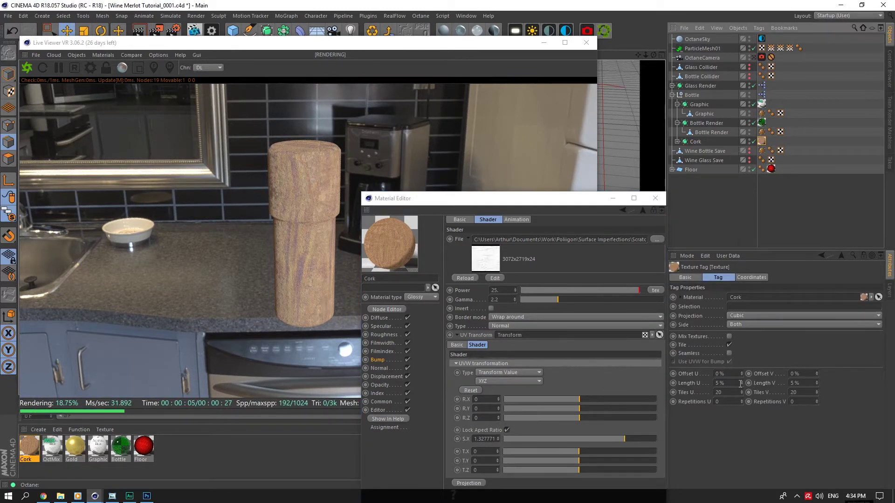
pyautogui.moveTo(534, 199); pyautogui.dragTo(556, 84)
pyautogui.click(487, 369)
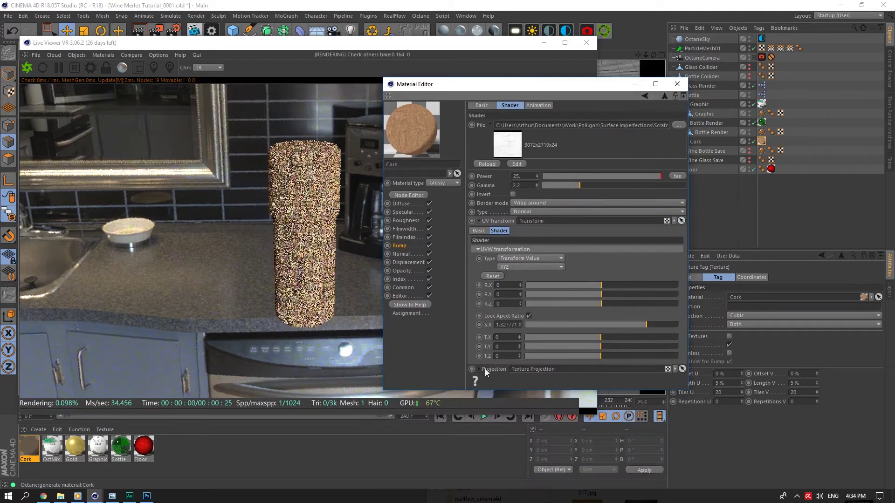
pyautogui.moveTo(611, 432); pyautogui.dragTo(611, 447)
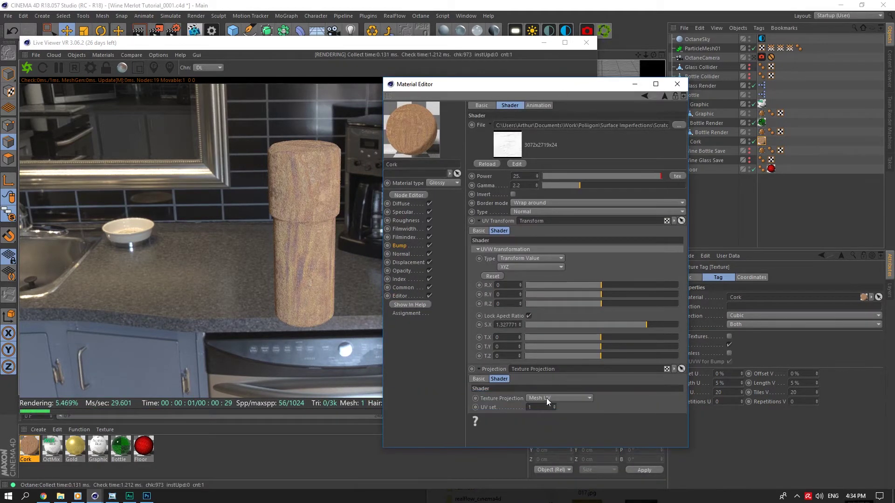
pyautogui.click(546, 398)
pyautogui.click(545, 410)
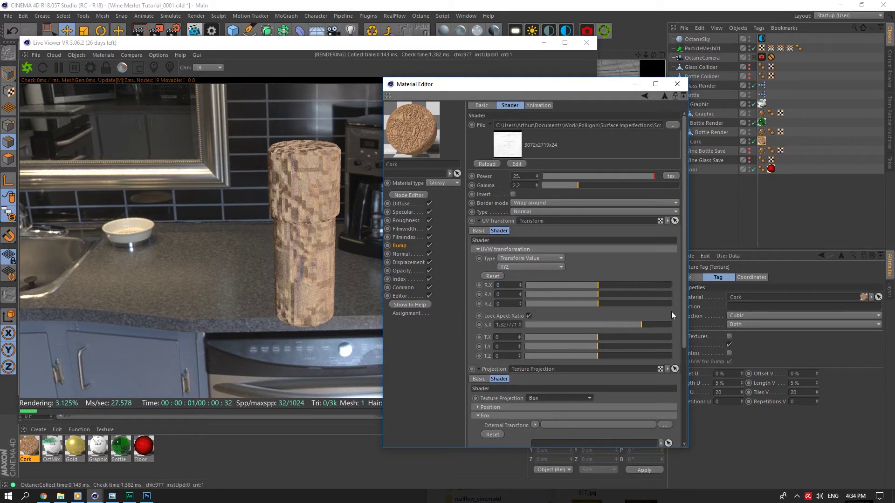
# Step: Set the bump image's power to 5 and its locked UV transform scale to about 0.43
pyautogui.moveTo(641, 324); pyautogui.dragTo(606, 326)
pyautogui.doubleClick(526, 177)
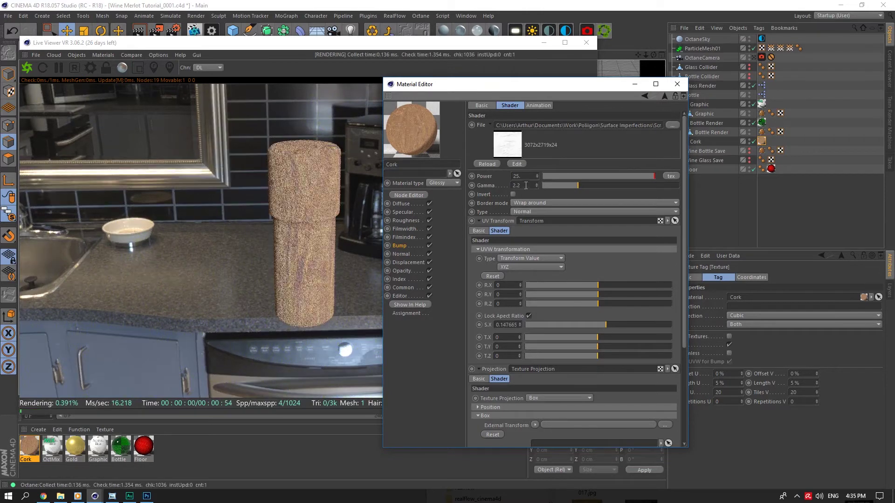
pyautogui.write('5')
pyautogui.press('Tab')
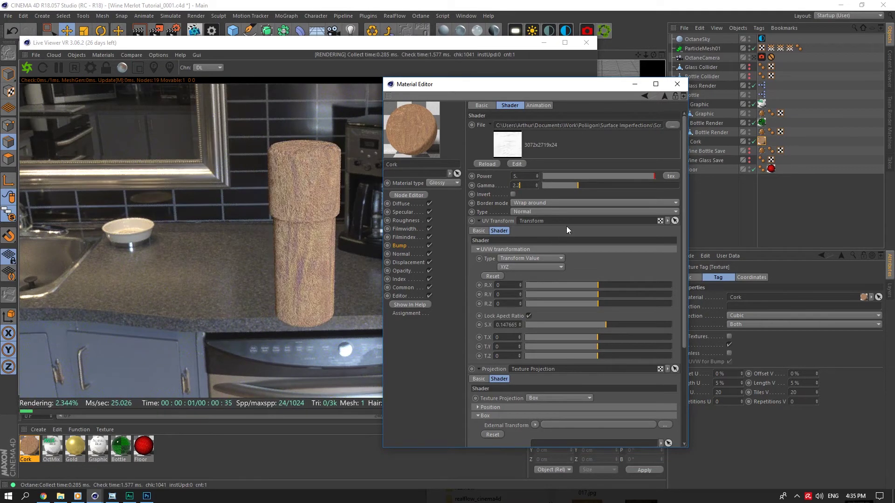
pyautogui.moveTo(612, 326)
pyautogui.mouseDown()
pyautogui.moveTo(633, 325)
pyautogui.moveTo(623, 325)
pyautogui.mouseUp()
# Step: Replace the Cork bump image with ScratchesMixed005_OVERLAY_VAR1_3K.jpg from the Scratches Mixed 005 folder in Surface Imperfections
pyautogui.click(671, 125)
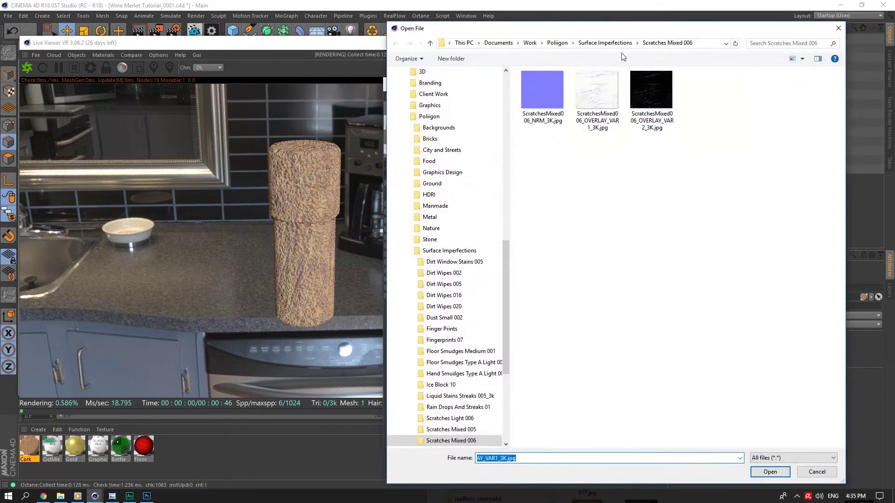
pyautogui.click(605, 43)
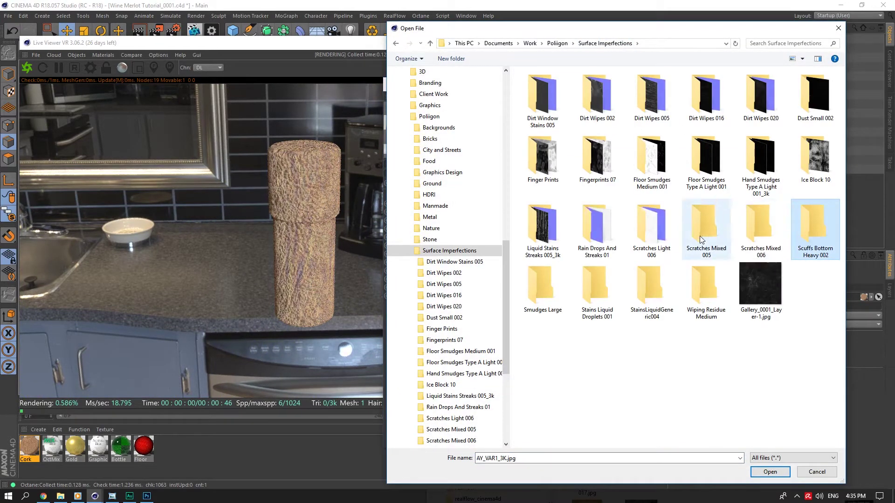
pyautogui.click(653, 231)
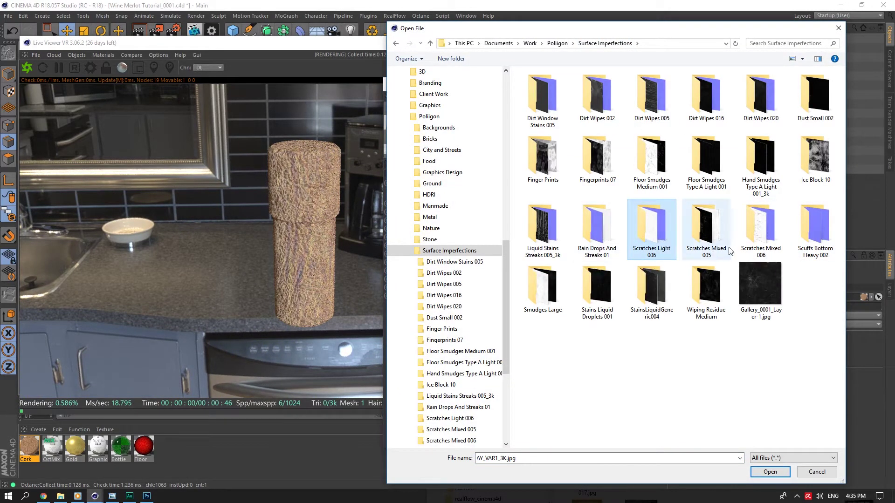
pyautogui.doubleClick(691, 242)
pyautogui.click(598, 126)
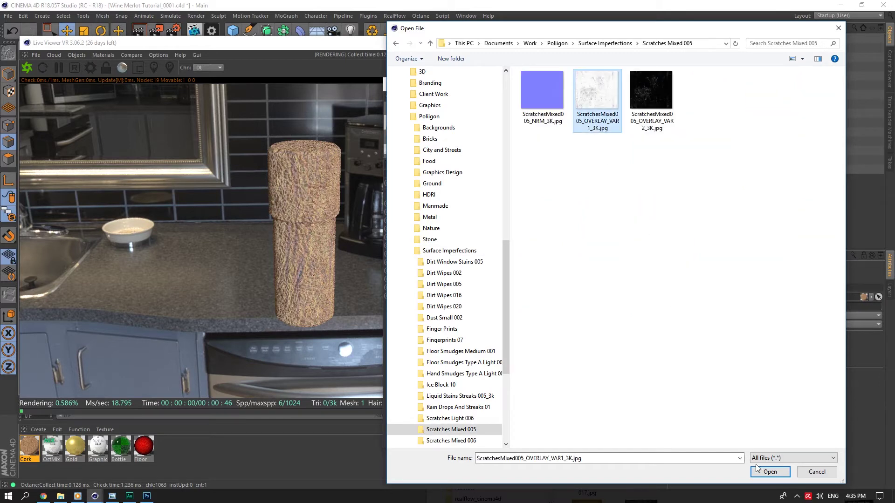
pyautogui.click(770, 472)
pyautogui.click(490, 279)
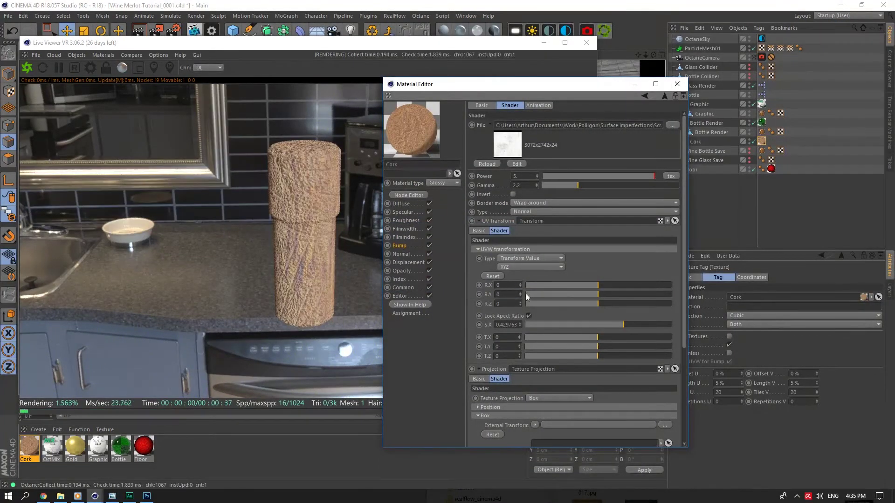
# Step: Set the bump image's locked UV transform scale to about 0.33 and its power to 1
pyautogui.moveTo(654, 55); pyautogui.dragTo(656, 55)
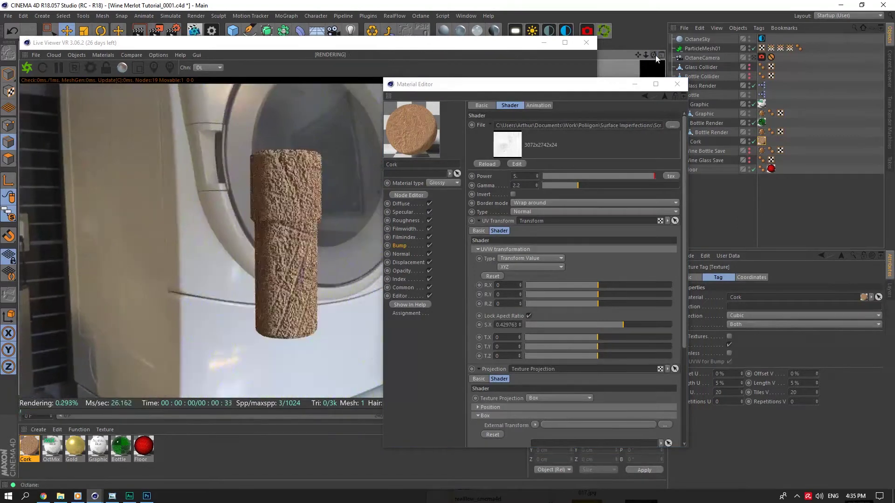
pyautogui.click(619, 324)
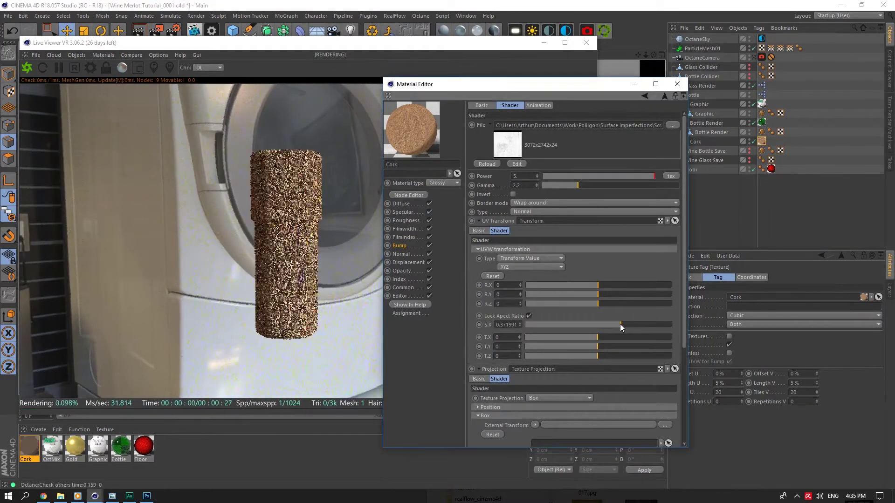
pyautogui.doubleClick(525, 177)
pyautogui.write('1')
pyautogui.press('Return')
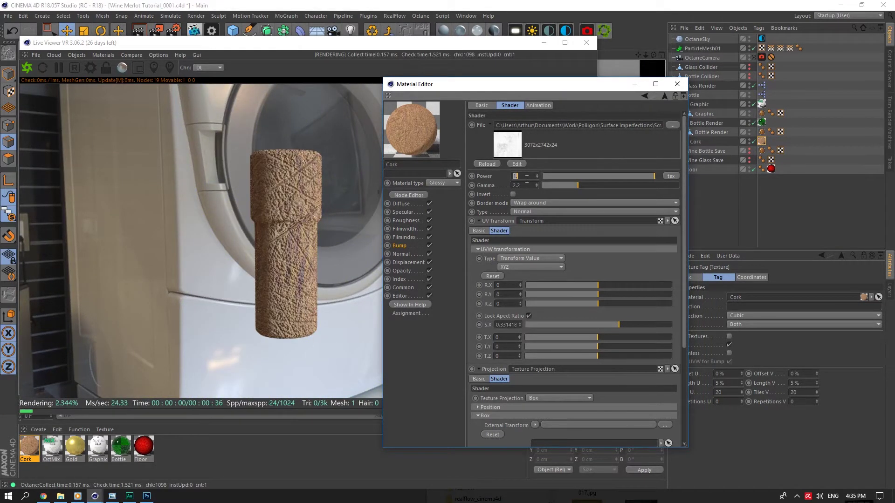
# Step: Lower the Cork bump power in stages through 0.2, 0.1 and 0.05 to 0.02
pyautogui.write('0.2')
pyautogui.press('Tab')
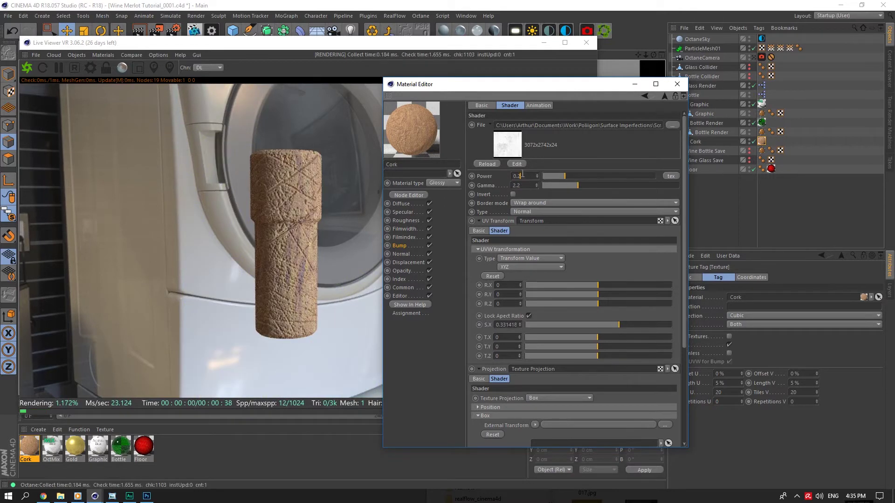
pyautogui.doubleClick(522, 175)
pyautogui.write('0.1')
pyautogui.press('Tab')
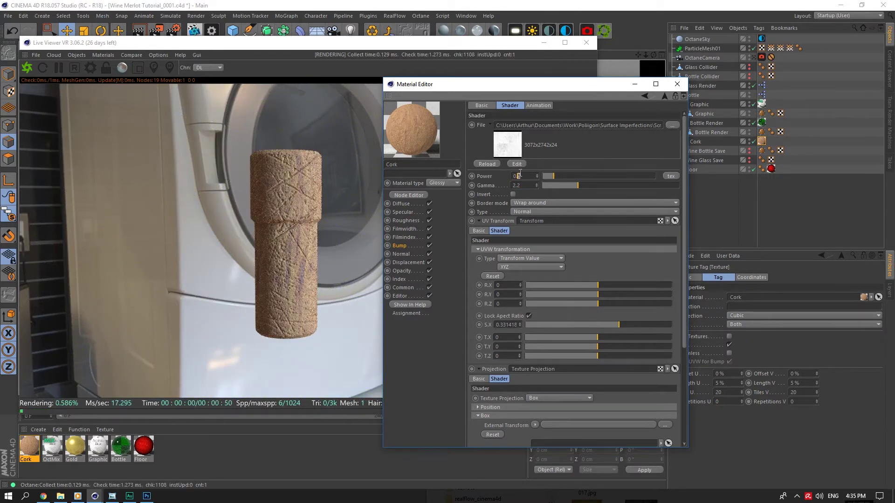
pyautogui.write('5')
pyautogui.press('Return')
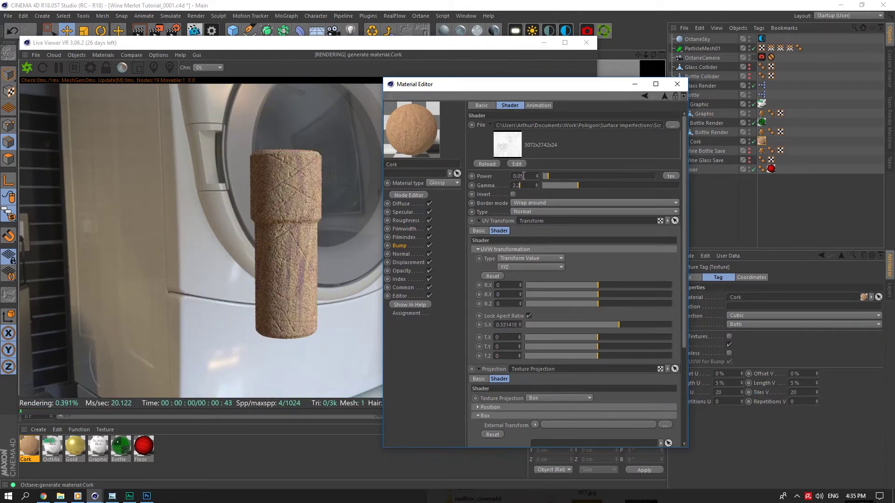
pyautogui.write('2')
pyautogui.press('Return')
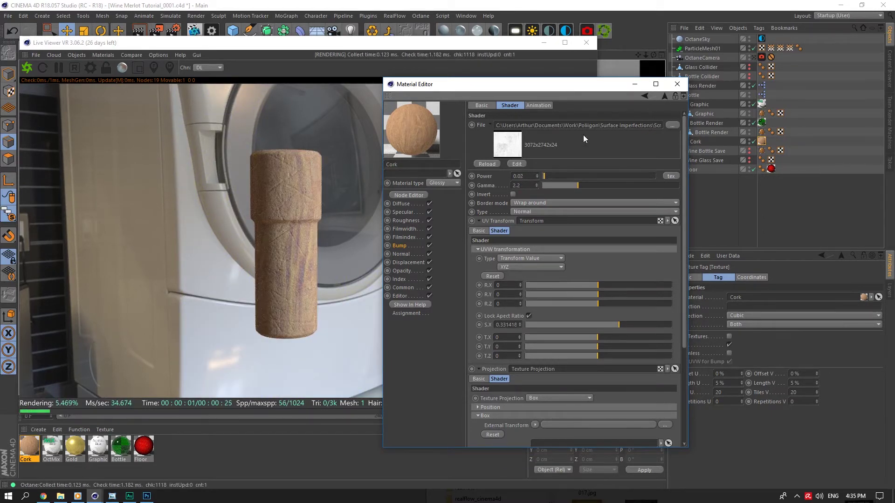
# Step: Set the Cork bump image's power to 0.05 and save the project
pyautogui.moveTo(660, 56); pyautogui.dragTo(645, 53)
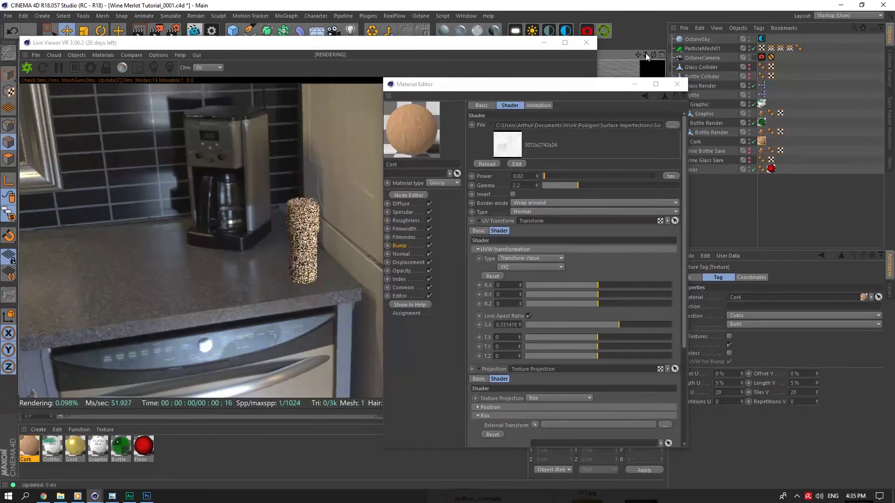
pyautogui.click(524, 177)
pyautogui.press('BackSpace')
pyautogui.write('5')
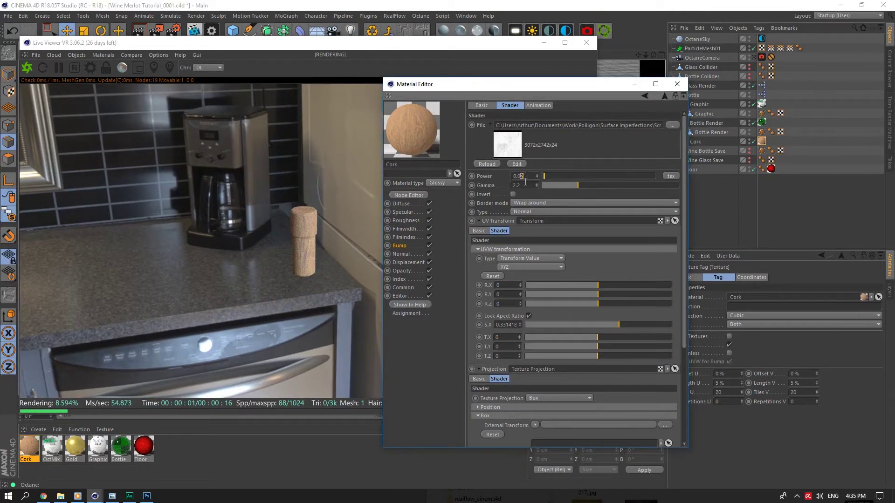
pyautogui.click(525, 186)
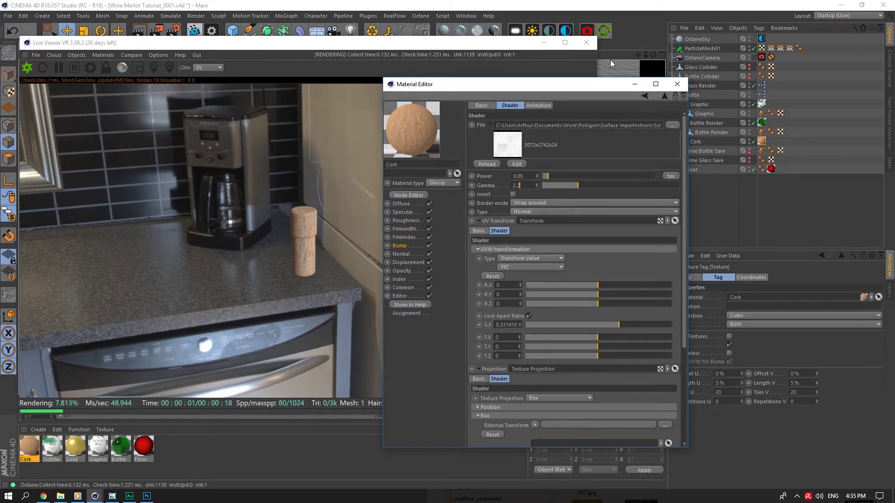
pyautogui.hotkey('ctrl', 's')
# Step: Solo the Bottle hierarchy, then solo the Glass Render object in its place
pyautogui.click(651, 54)
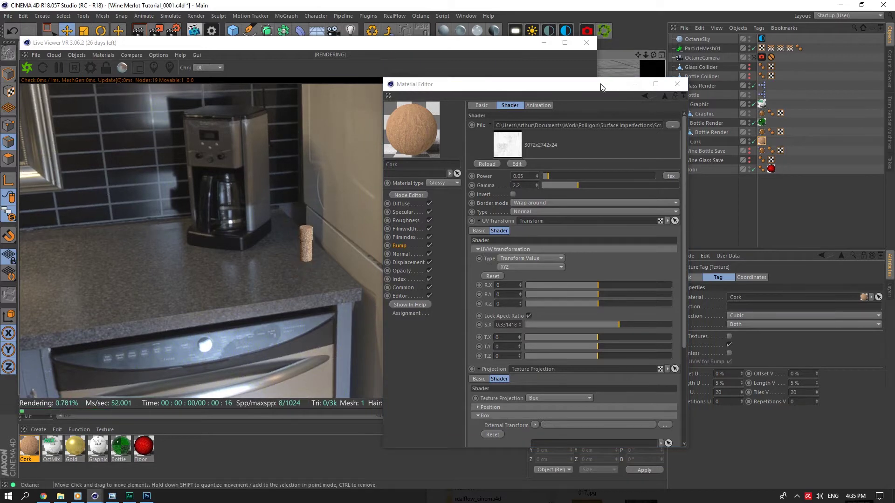
pyautogui.moveTo(636, 88); pyautogui.dragTo(765, 236)
pyautogui.click(691, 95)
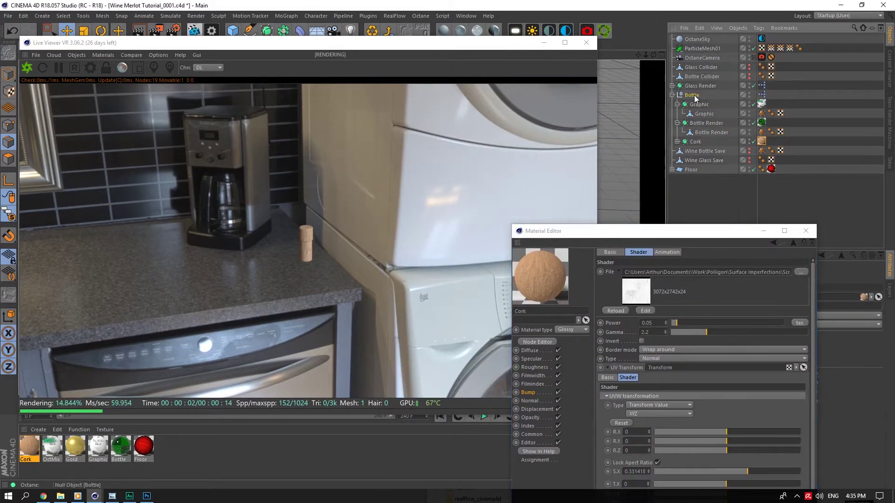
pyautogui.moveTo(8, 215); pyautogui.dragTo(36, 247)
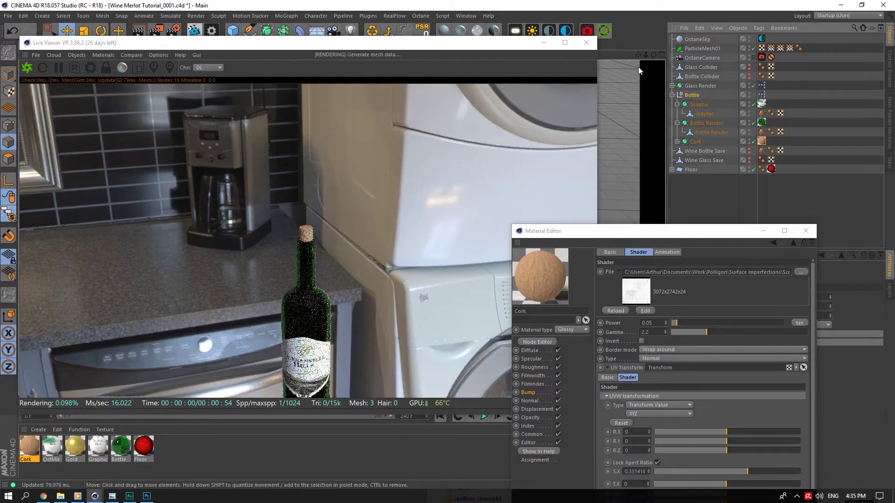
pyautogui.click(699, 85)
pyautogui.moveTo(8, 215); pyautogui.dragTo(55, 260)
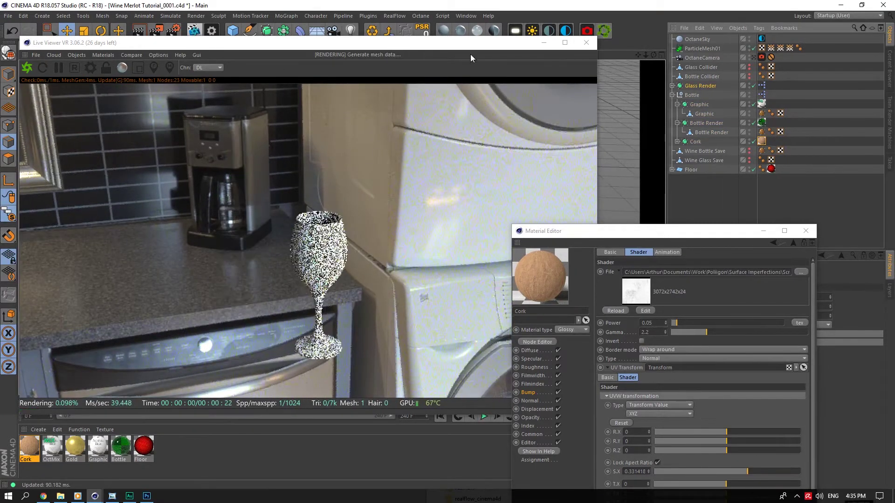
# Step: Create an Octane Specular material and rename it Glass
pyautogui.click(477, 31)
pyautogui.doubleClick(34, 445)
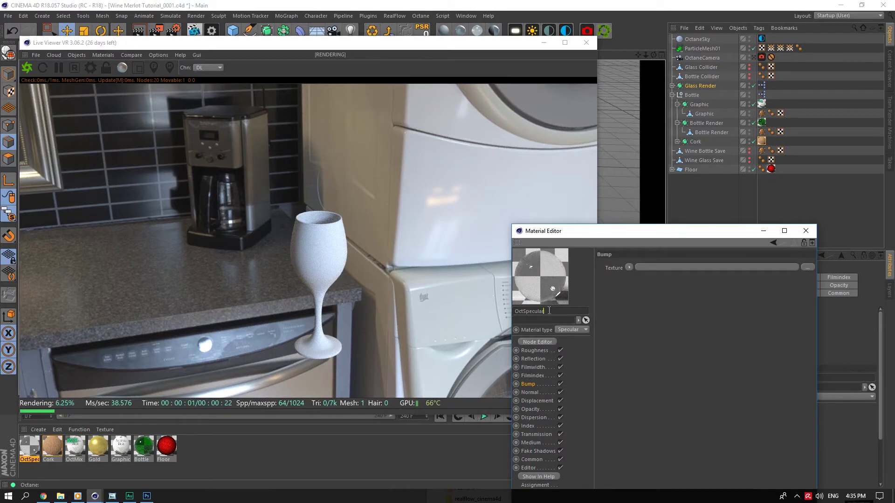
pyautogui.moveTo(548, 311); pyautogui.dragTo(505, 302)
pyautogui.write('Glass')
pyautogui.press('Return')
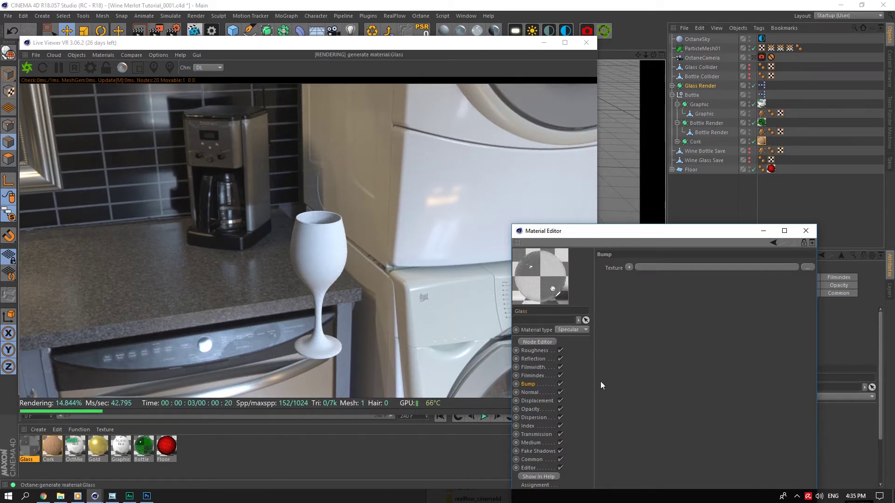
# Step: Apply the Glass material to the Glass Render object with Cubic projection
pyautogui.moveTo(248, 339); pyautogui.dragTo(704, 87)
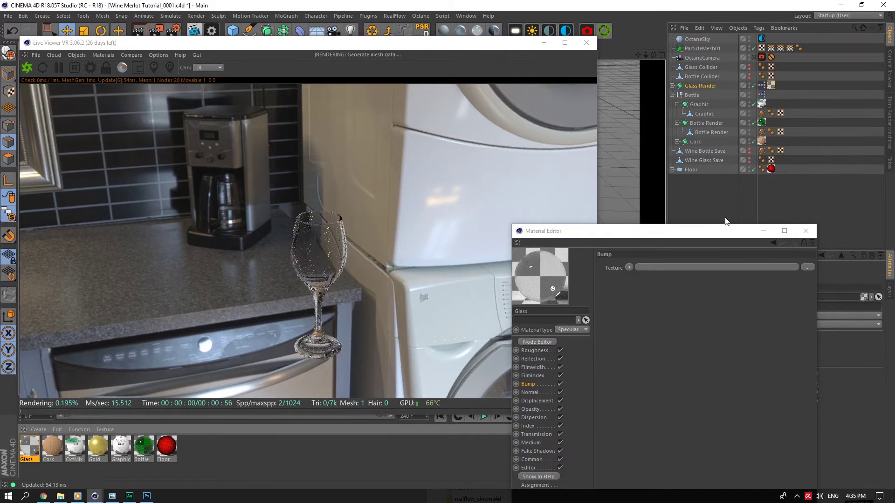
pyautogui.moveTo(710, 232); pyautogui.dragTo(642, 233)
pyautogui.click(763, 316)
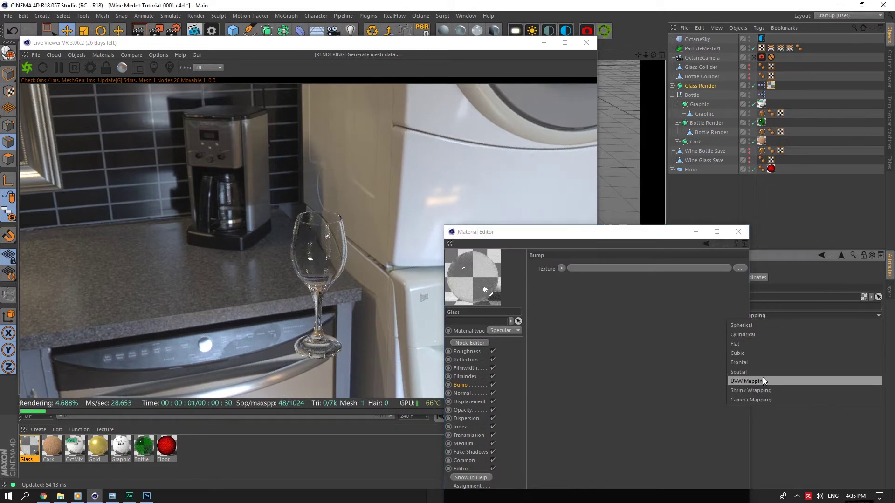
pyautogui.click(753, 354)
# Step: Set the Glass material's index of refraction to 1.52
pyautogui.moveTo(575, 251); pyautogui.dragTo(646, 166)
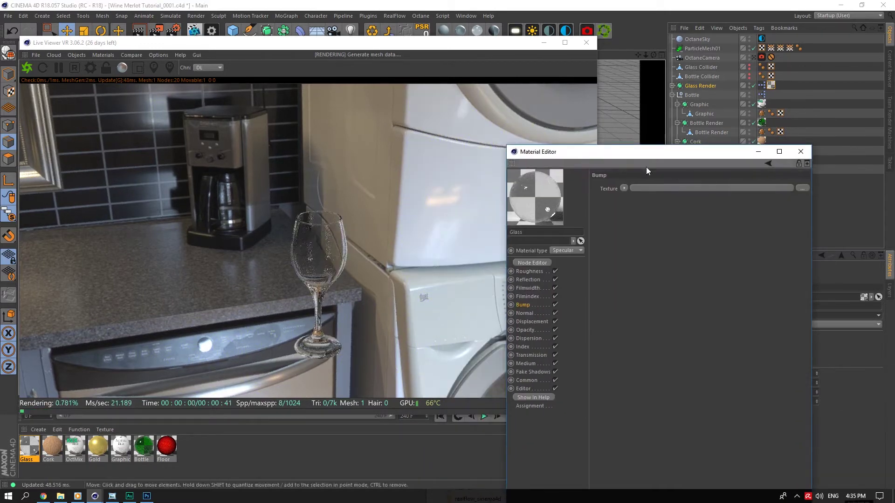
pyautogui.click(525, 347)
pyautogui.write('52')
pyautogui.press('Return')
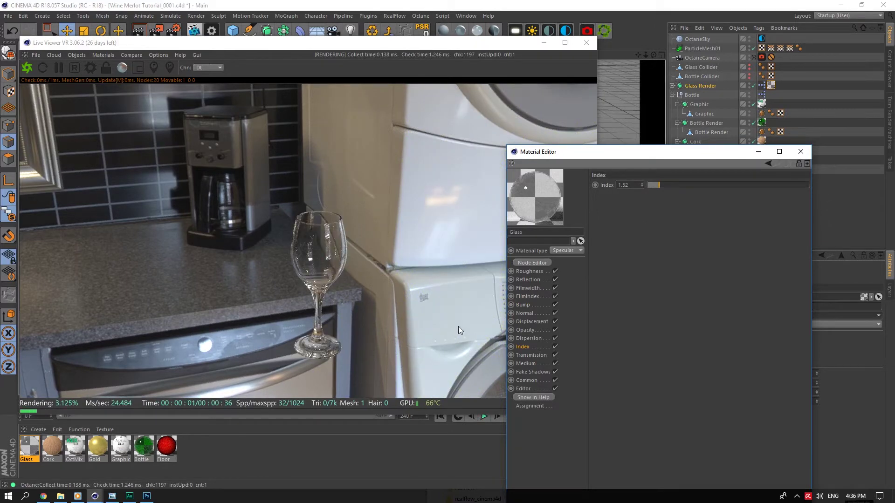
# Step: Enable fake shadows on both the Glass and the Bottle materials
pyautogui.click(531, 372)
pyautogui.click(640, 185)
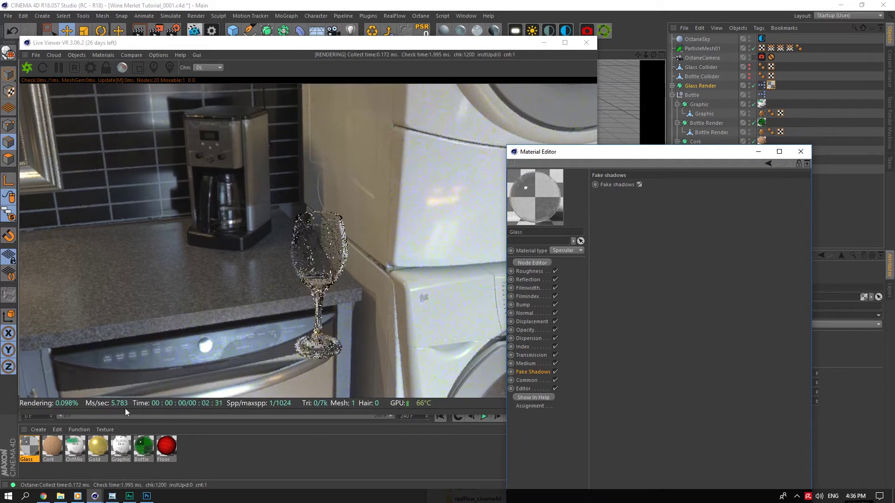
pyautogui.click(143, 446)
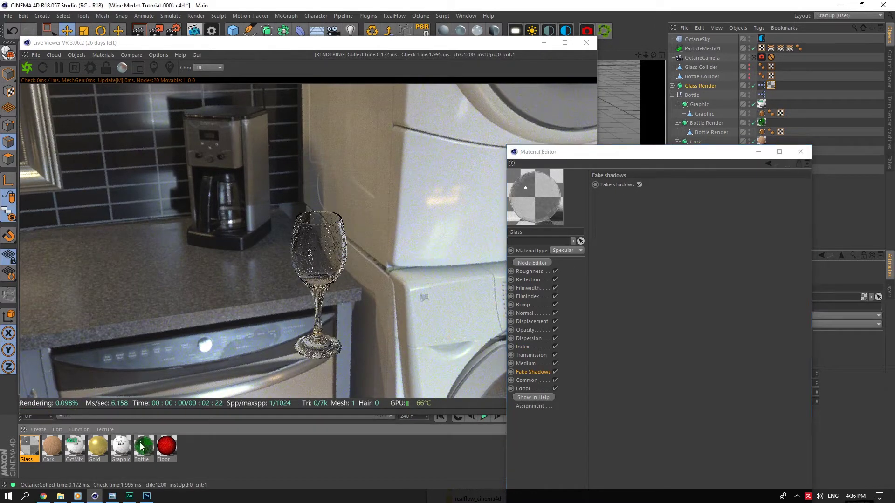
pyautogui.click(639, 185)
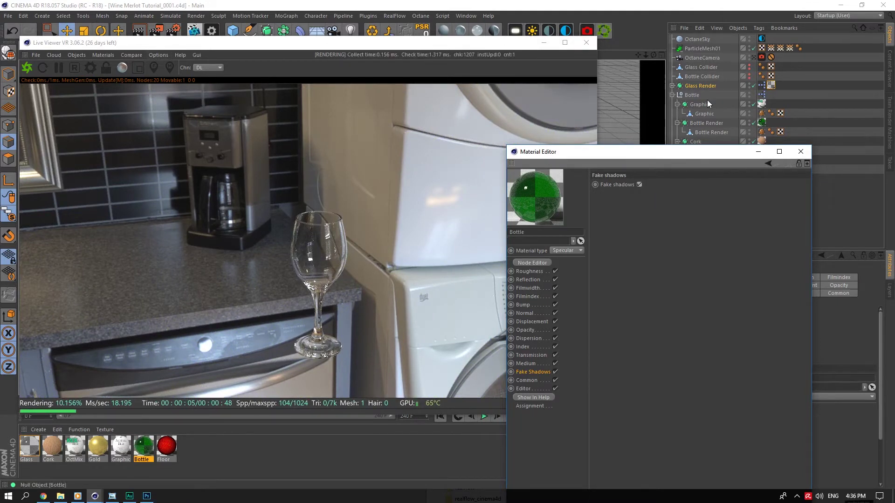
# Step: Switch the view to the OctaneCamera and collapse the Bottle group in the object hierarchy
pyautogui.click(800, 93)
pyautogui.click(754, 57)
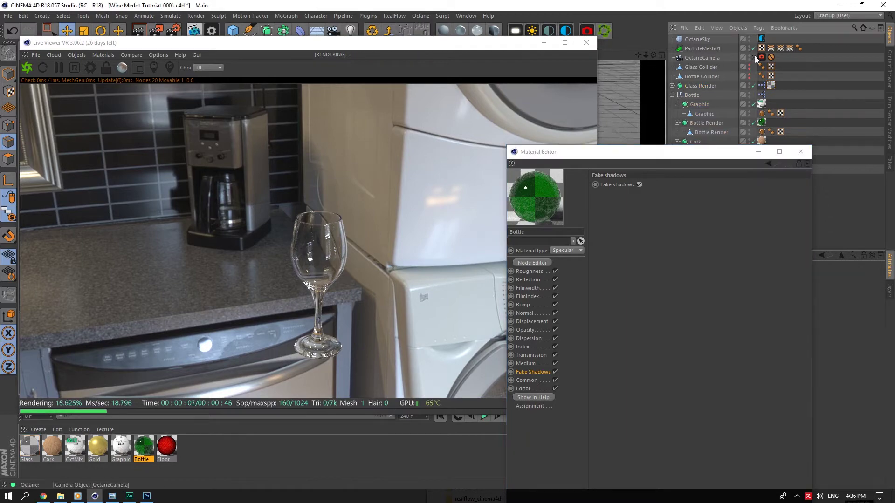
pyautogui.click(671, 95)
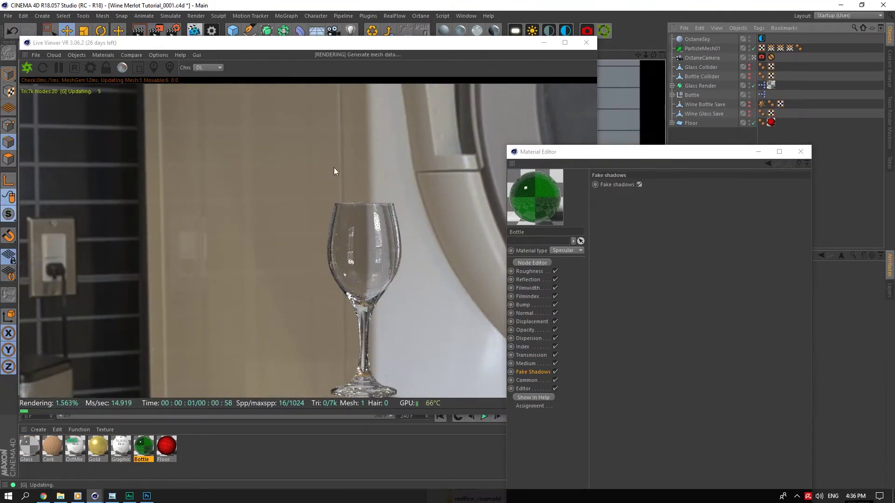
# Step: Bring back the full scene, and solo the ParticleMesh01 object in the live render
pyautogui.click(334, 167)
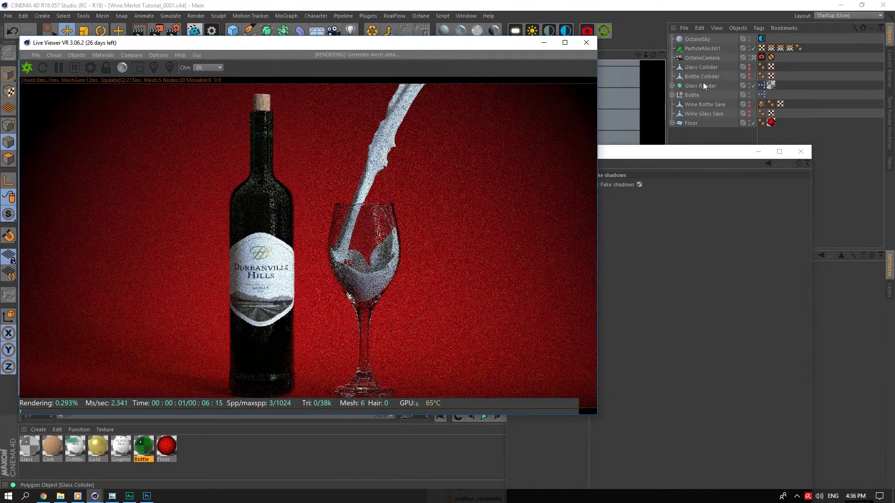
pyautogui.click(699, 49)
pyautogui.moveTo(8, 214); pyautogui.dragTo(50, 271)
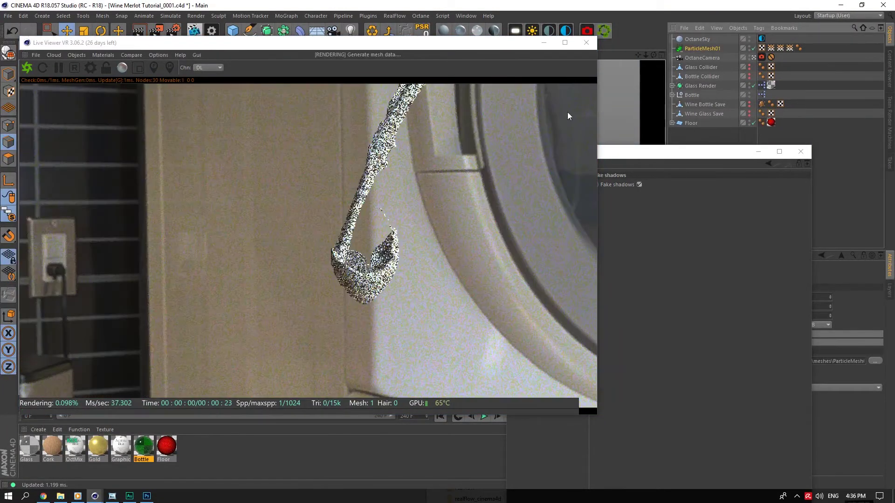
# Step: Create a new Octane Specular material and rename it Liquid
pyautogui.click(478, 30)
pyautogui.doubleClick(30, 446)
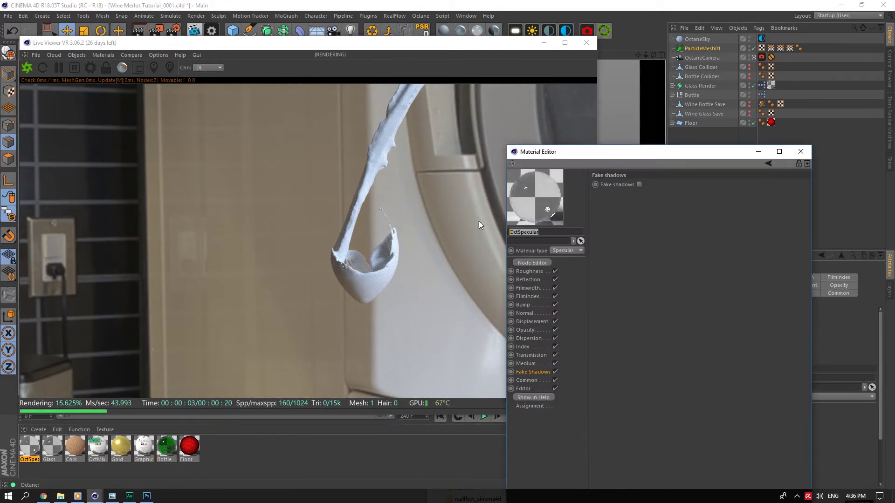
pyautogui.write('Liquid')
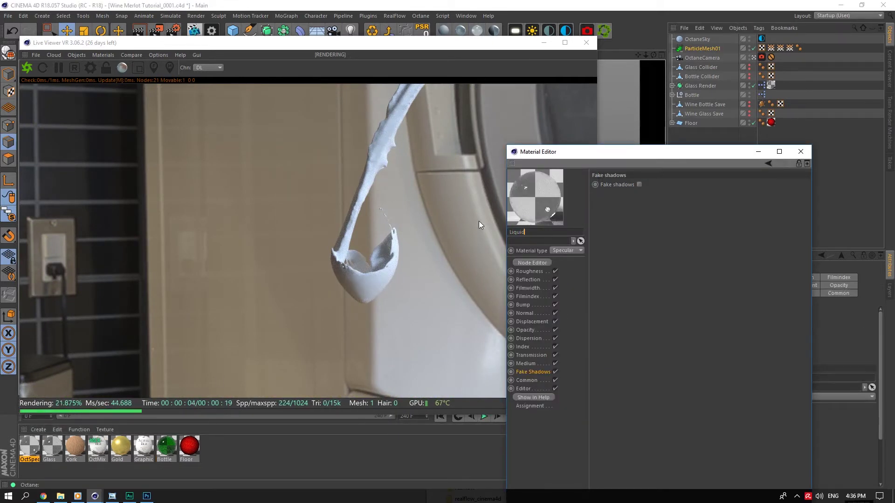
# Step: Enable fake shadows on the Liquid material and apply it to the ParticleMesh01 object
pyautogui.click(639, 185)
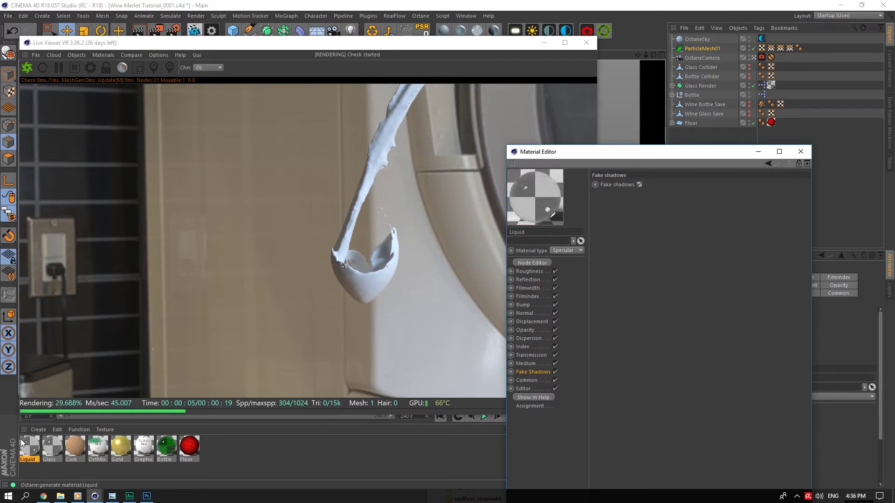
pyautogui.moveTo(698, 102); pyautogui.dragTo(702, 49)
pyautogui.moveTo(690, 152); pyautogui.dragTo(665, 108)
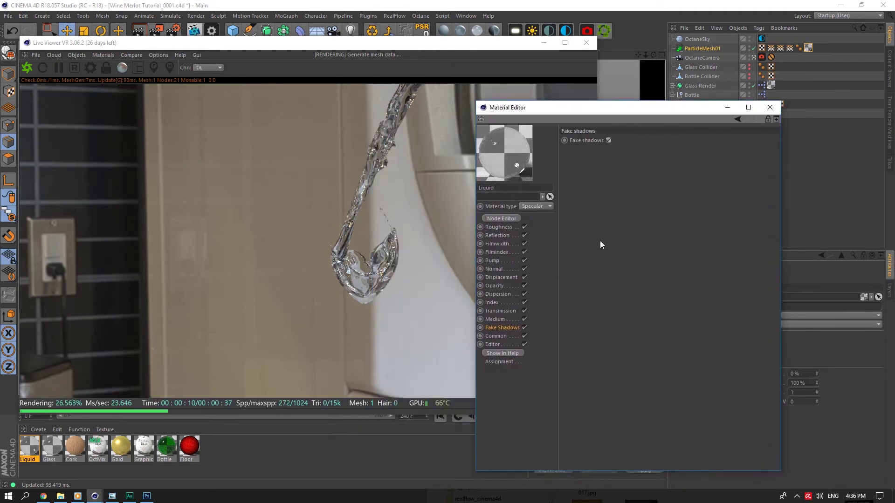
# Step: Set the Liquid material's Transmission color to a pure red with hue 0° and 100% saturation
pyautogui.click(504, 303)
pyautogui.click(506, 296)
pyautogui.click(503, 311)
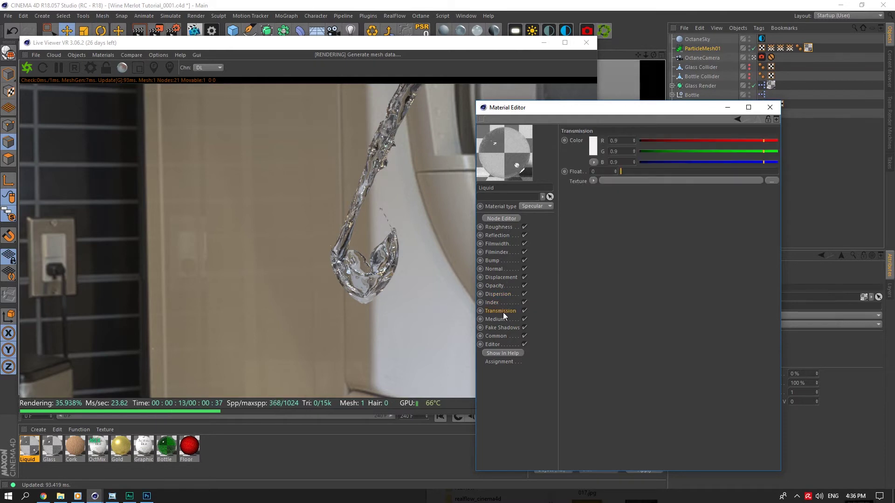
pyautogui.click(597, 150)
pyautogui.moveTo(595, 159); pyautogui.dragTo(687, 161)
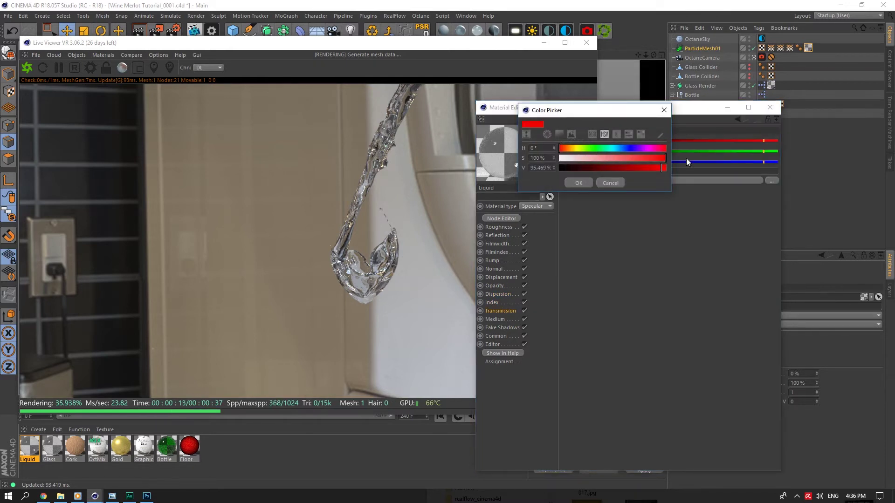
pyautogui.click(586, 182)
# Step: Try a pinker Transmission color for the Liquid material with hue 338° and 50% saturation
pyautogui.click(593, 147)
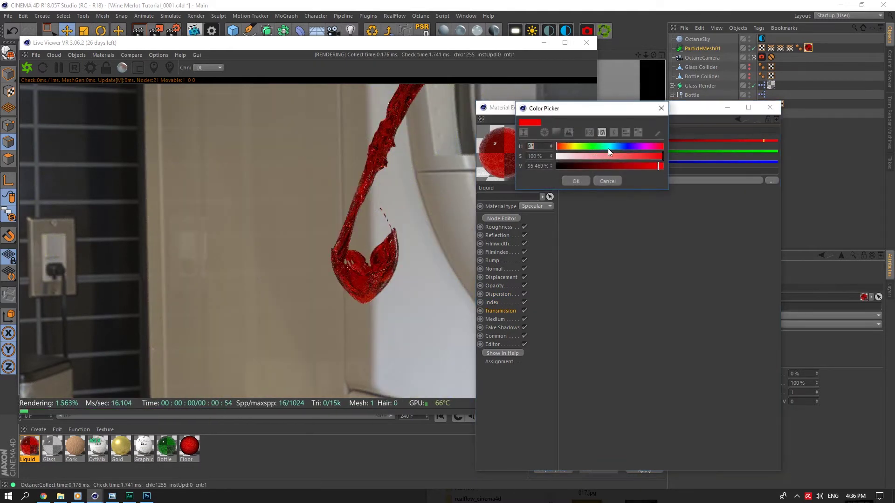
pyautogui.moveTo(608, 149); pyautogui.dragTo(658, 148)
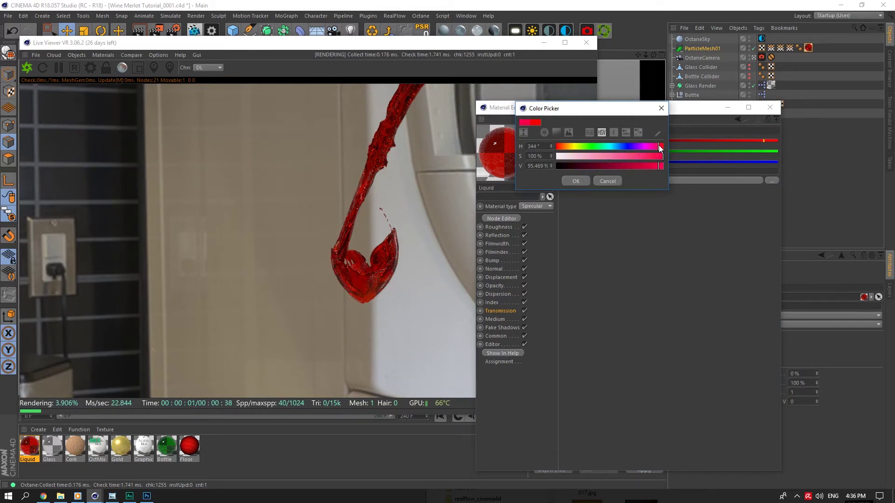
pyautogui.click(580, 179)
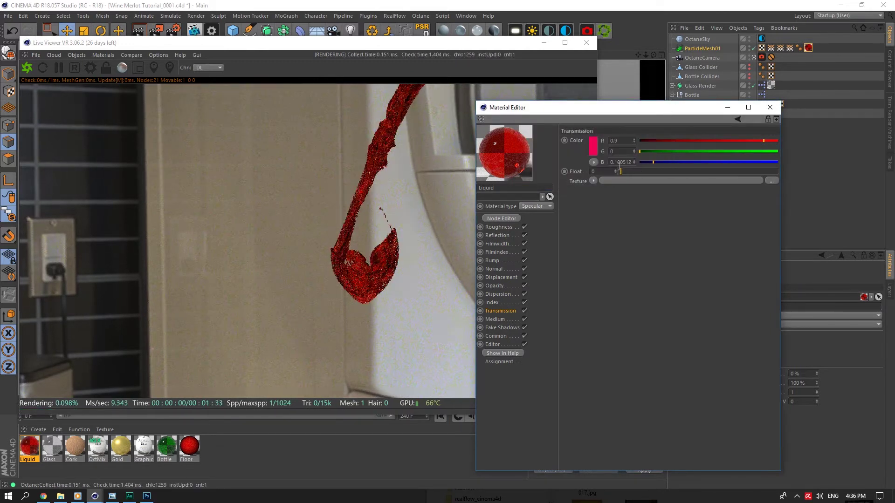
pyautogui.click(596, 147)
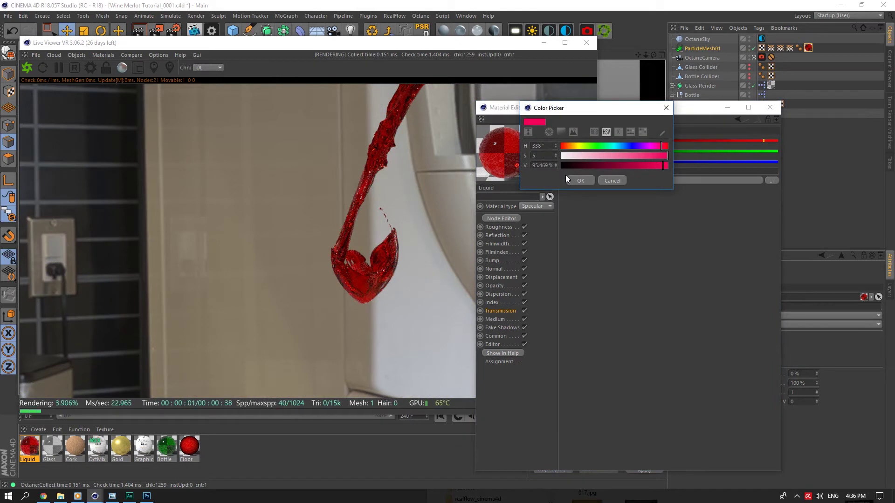
pyautogui.click(568, 176)
# Step: Set the Liquid material's Transmission color to hue 0° and 25% saturation
pyautogui.click(591, 149)
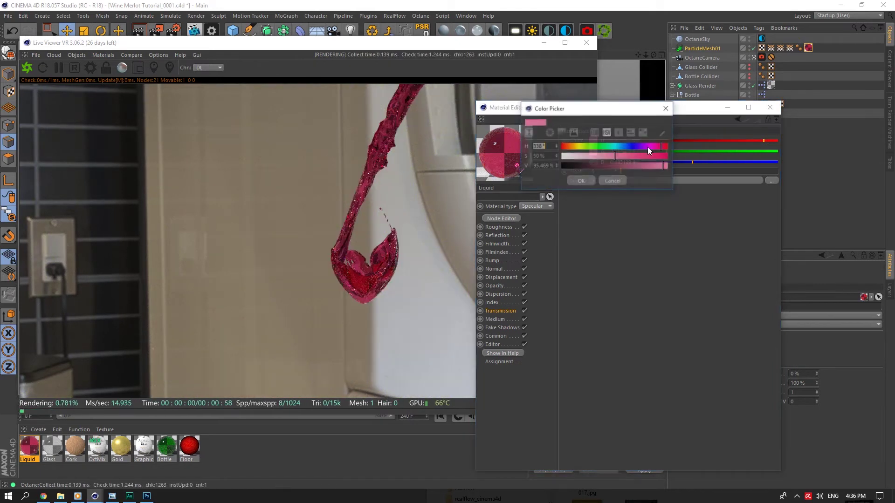
pyautogui.moveTo(648, 147); pyautogui.dragTo(675, 146)
pyautogui.click(594, 183)
pyautogui.click(590, 183)
pyautogui.click(615, 152)
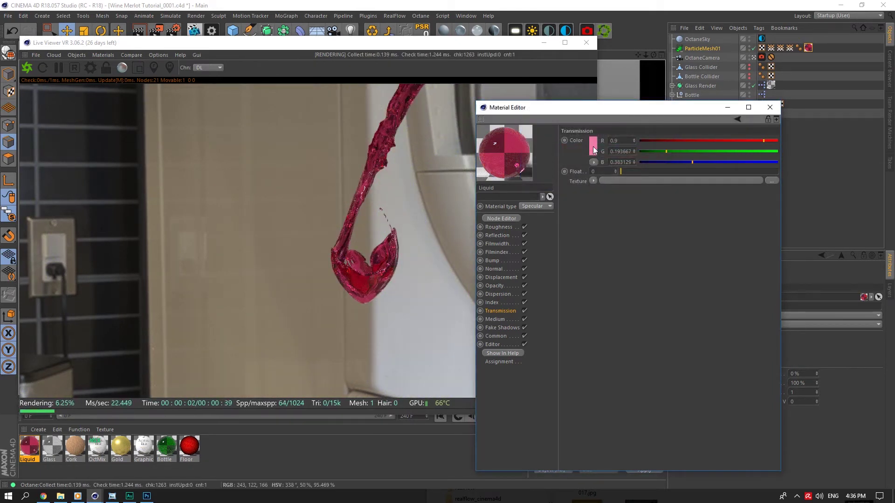
pyautogui.click(593, 146)
pyautogui.scroll(4, 543, 144)
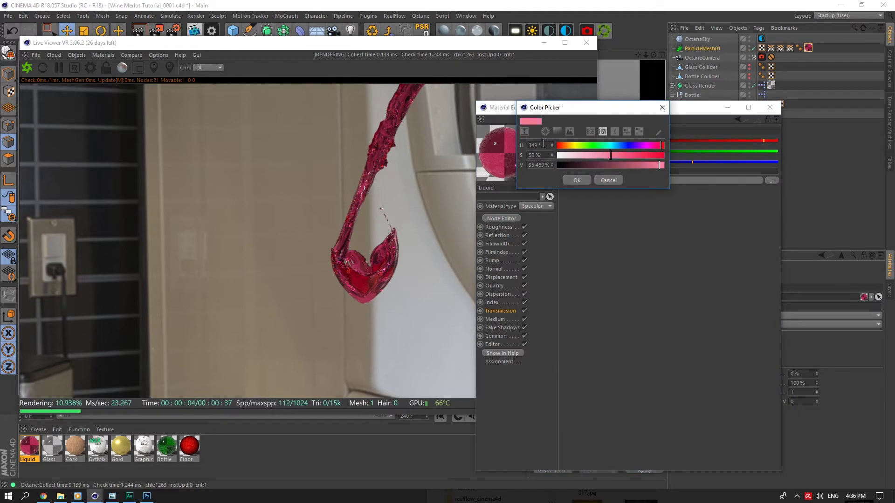
pyautogui.click(576, 181)
pyautogui.click(597, 146)
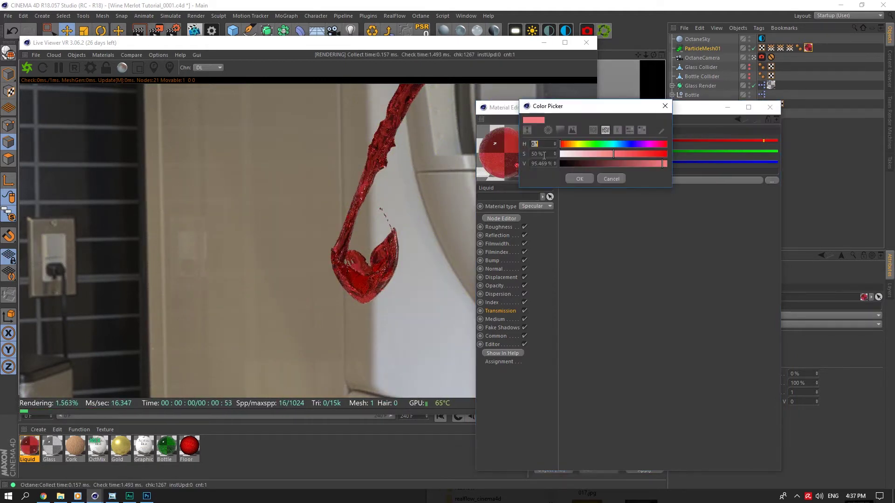
pyautogui.click(580, 179)
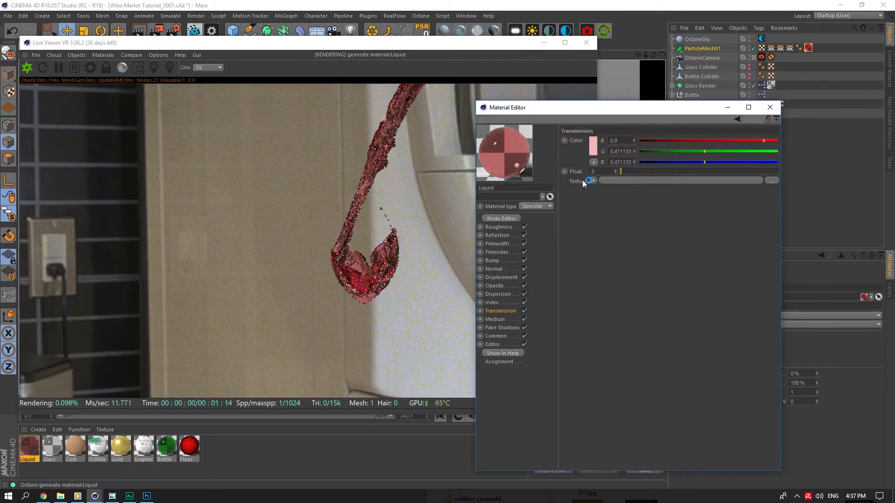
# Step: Add a Scattering Medium to the Liquid material's Medium channel and set its density to 50
pyautogui.click(495, 319)
pyautogui.click(645, 141)
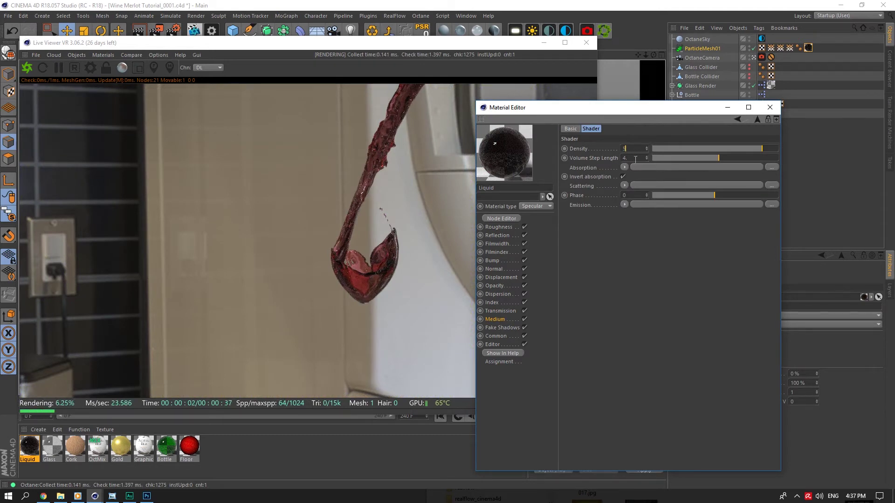
pyautogui.write('0')
pyautogui.press('Return')
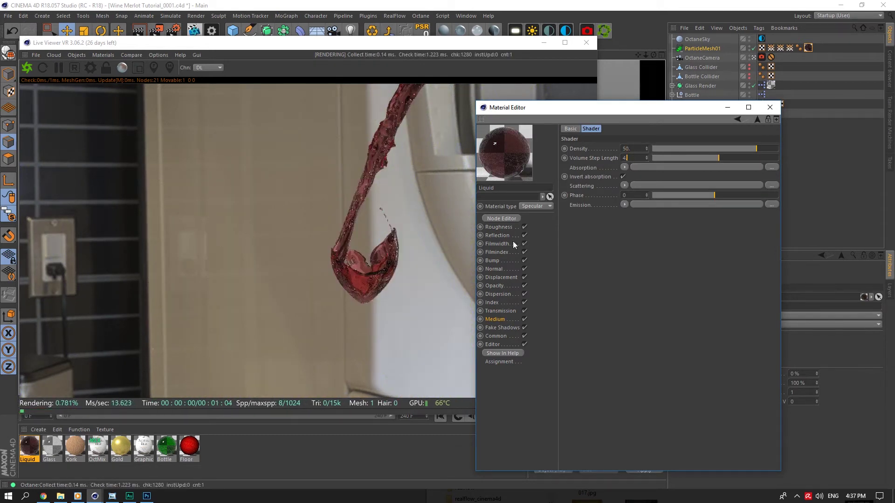
# Step: Set the saturation of the Liquid material's Transmission color to 50%
pyautogui.click(503, 310)
pyautogui.click(592, 148)
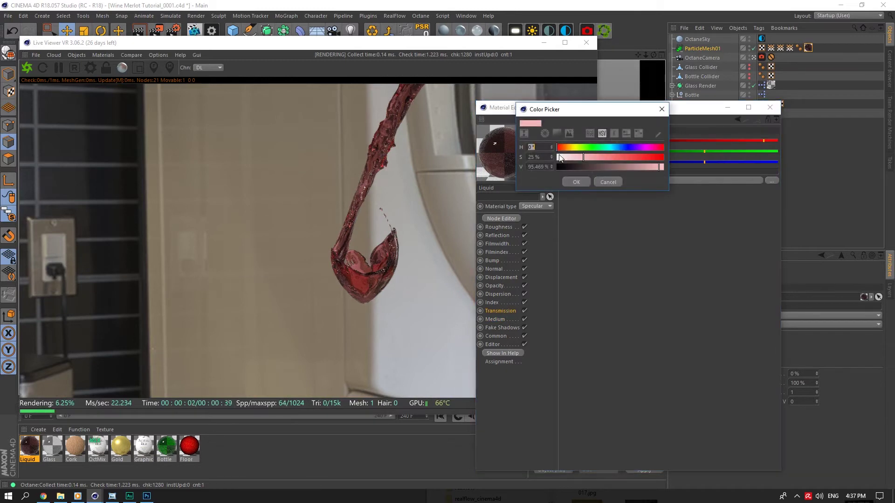
pyautogui.click(549, 157)
pyautogui.write('50')
pyautogui.click(576, 183)
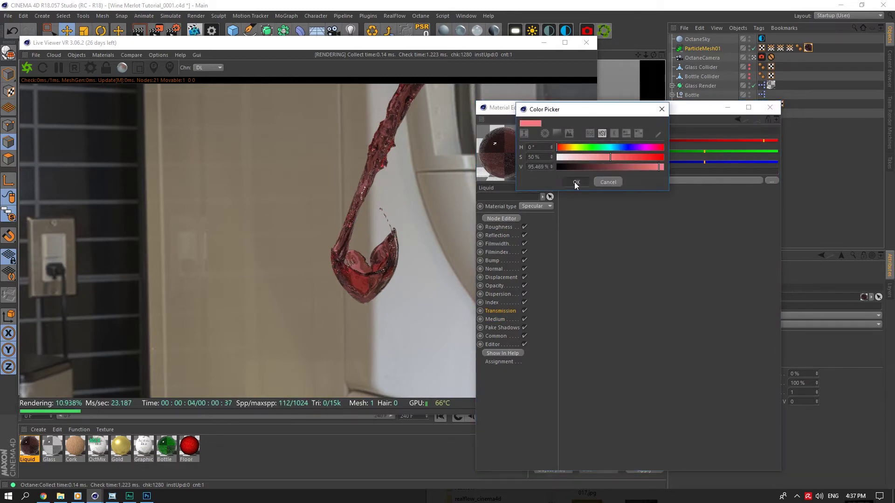
# Step: Darken the Liquid material's Transmission color by setting its brightness value to 80%
pyautogui.click(592, 150)
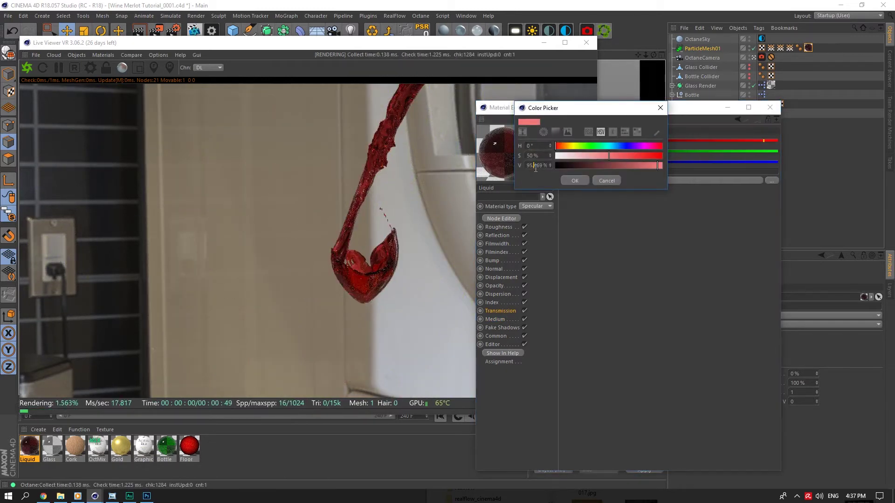
pyautogui.doubleClick(536, 167)
pyautogui.write('80')
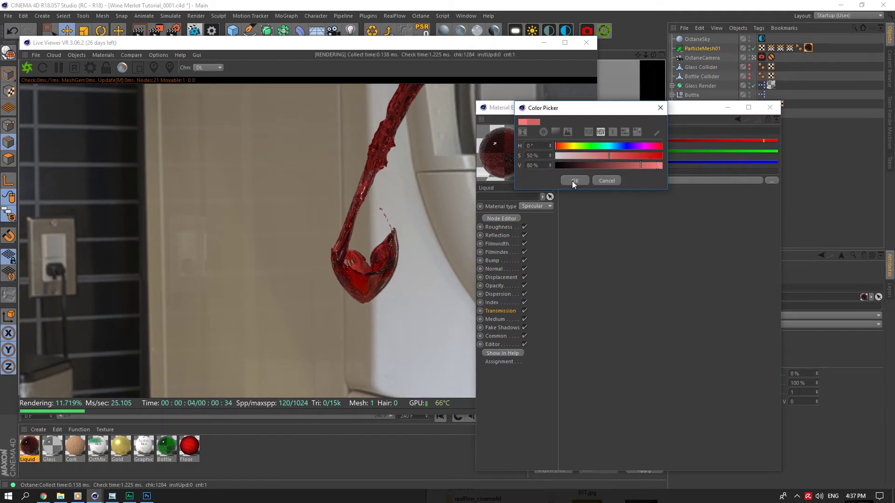
pyautogui.click(574, 181)
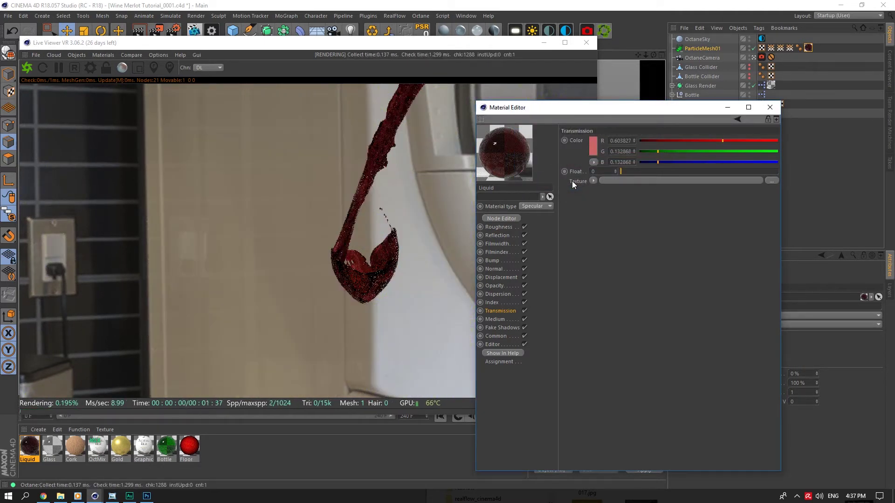
# Step: Set the brightness value of the Liquid material's Transmission color to 85%
pyautogui.click(592, 147)
pyautogui.click(539, 164)
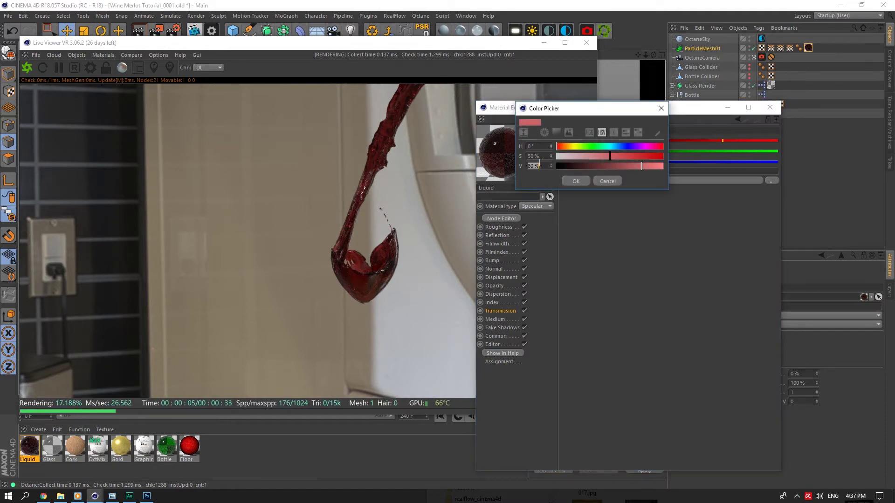
pyautogui.write('85')
pyautogui.click(577, 181)
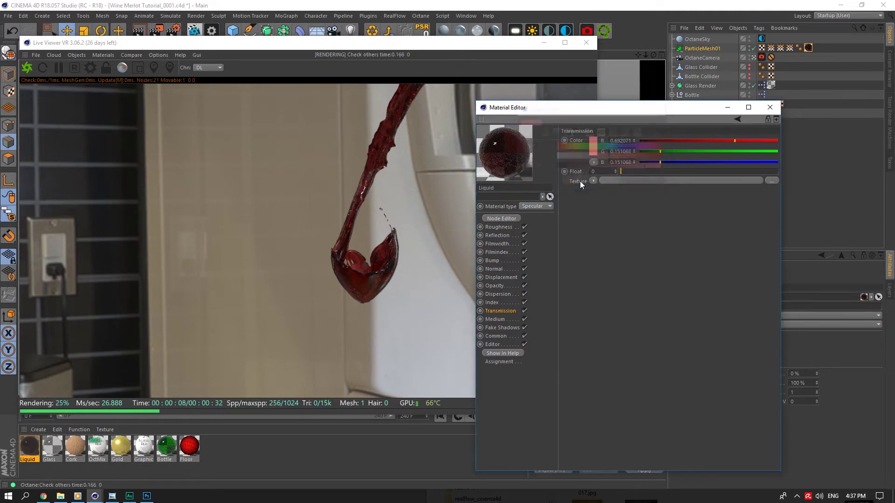
pyautogui.click(516, 223)
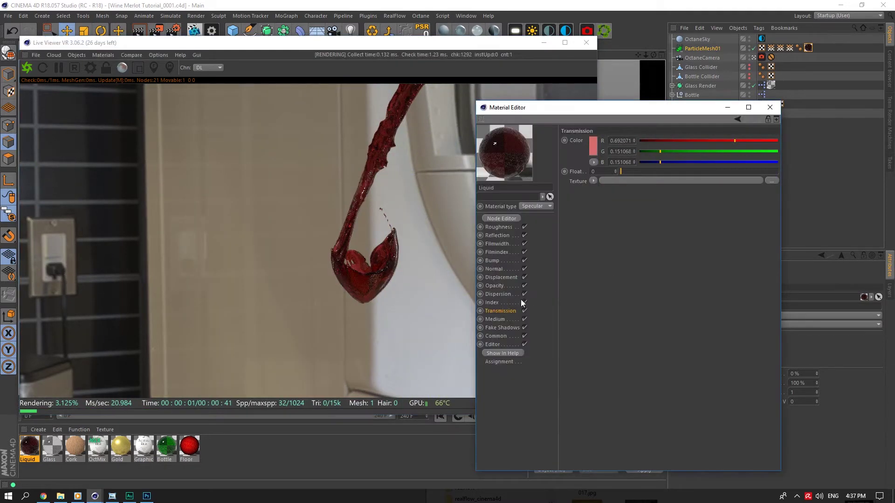
# Step: Compare the liquid's rendered look with the Liquid material's Medium channel disabled and enabled
pyautogui.click(495, 319)
pyautogui.click(524, 320)
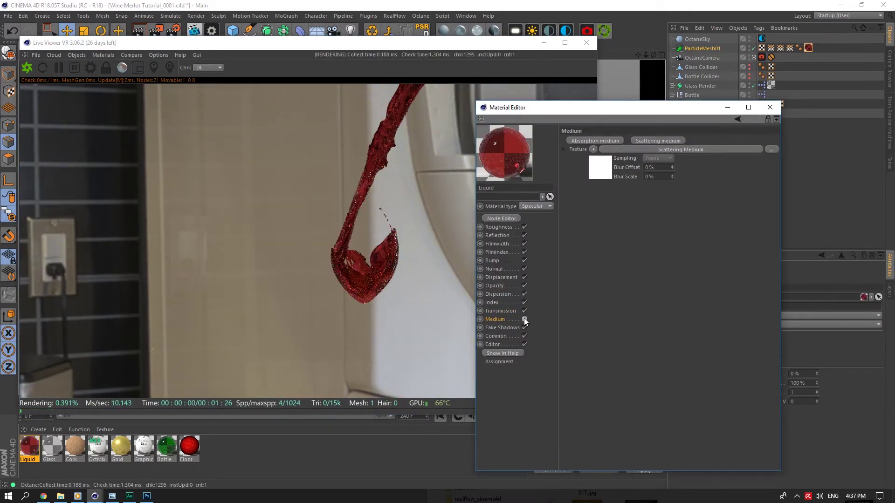
pyautogui.click(524, 319)
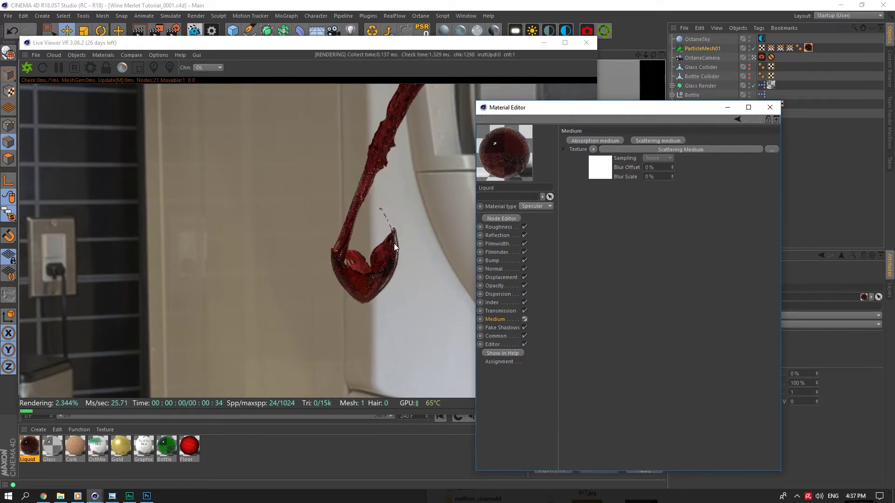
# Step: Turn off solo mode to render the whole scene and close the Liquid material's editor
pyautogui.moveTo(11, 215); pyautogui.dragTo(37, 222)
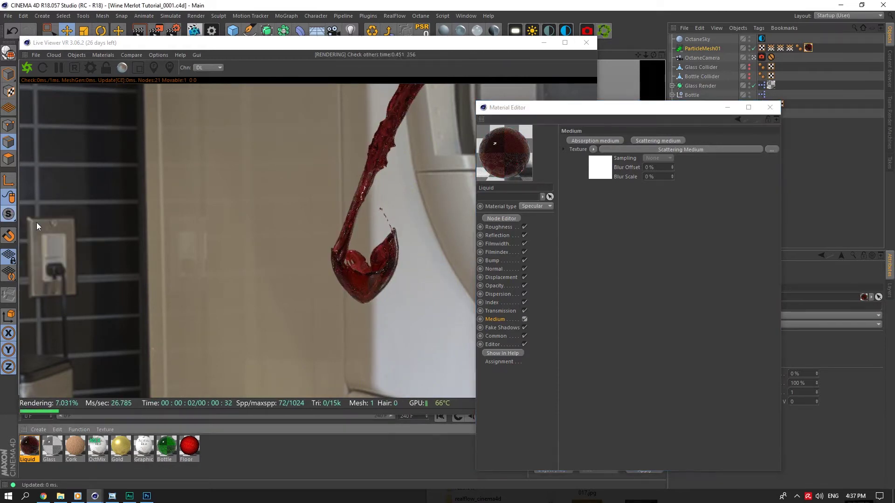
pyautogui.click(769, 108)
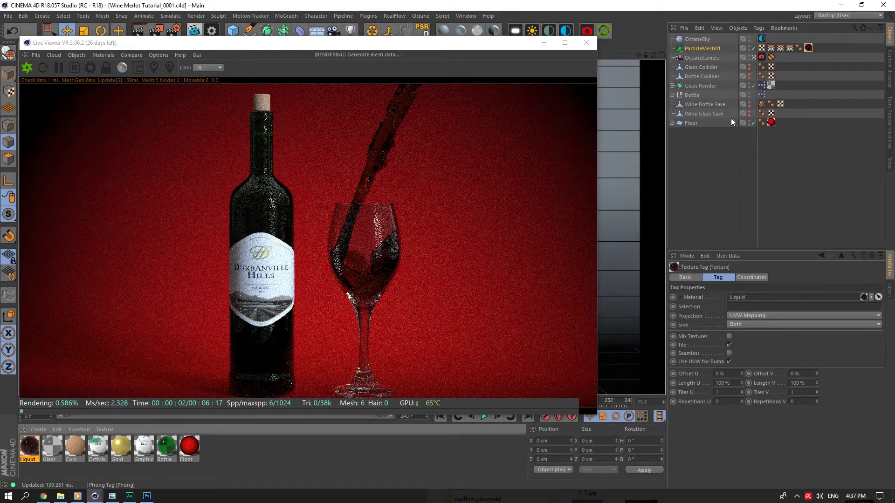
# Step: Set the Bottle null's heading rotation to 5°, make the Live Viewer window taller and save the project
pyautogui.click(692, 95)
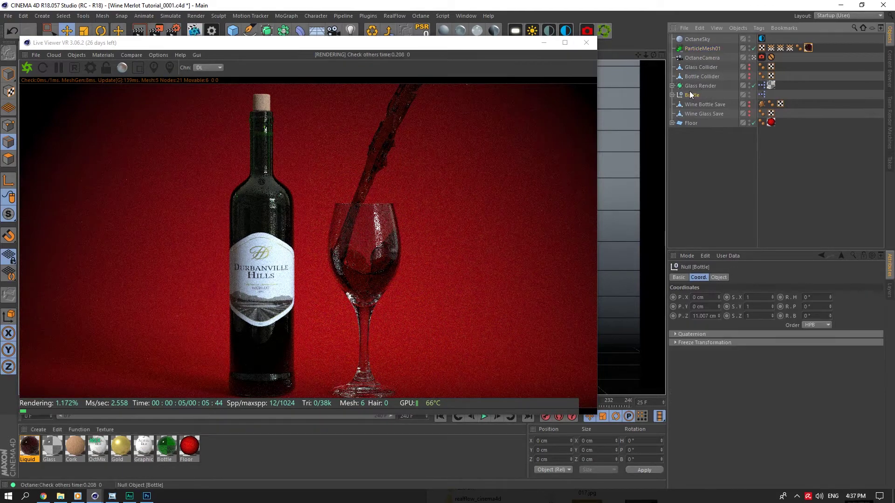
pyautogui.click(818, 297)
pyautogui.scroll(3, 819, 298)
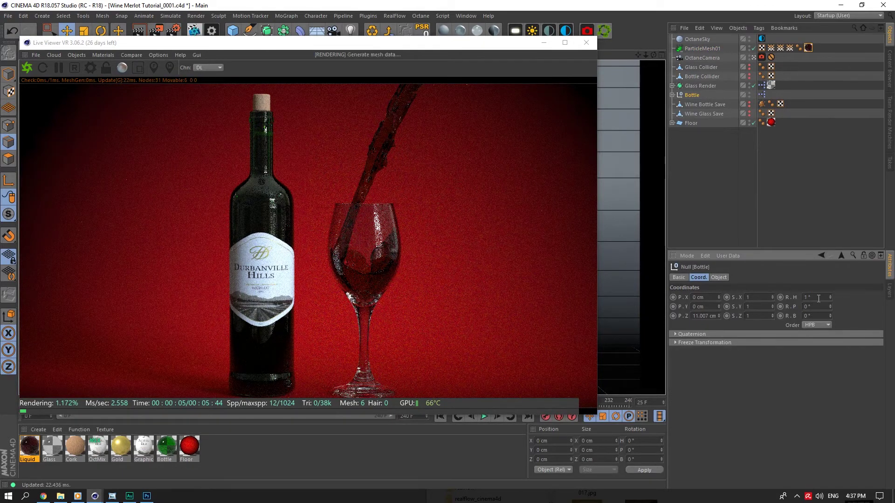
pyautogui.scroll(3, 819, 299)
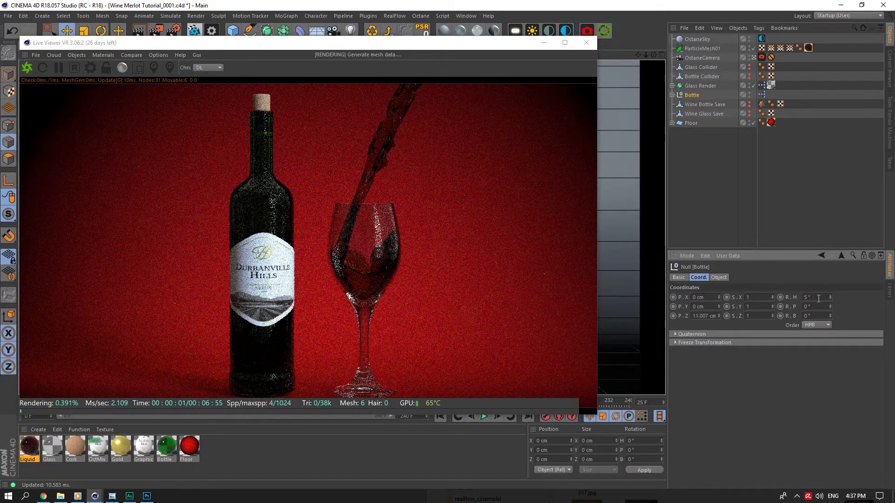
pyautogui.click(818, 299)
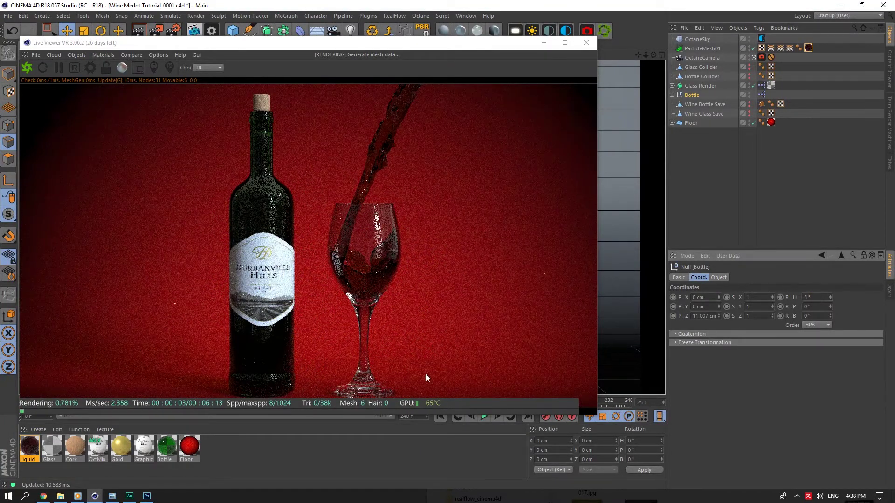
pyautogui.moveTo(398, 412); pyautogui.dragTo(399, 444)
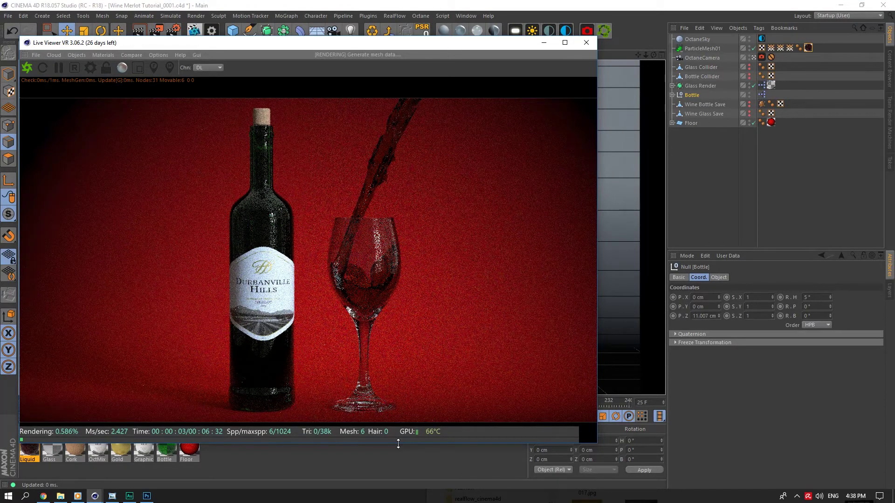
pyautogui.hotkey('ctrl', 's')
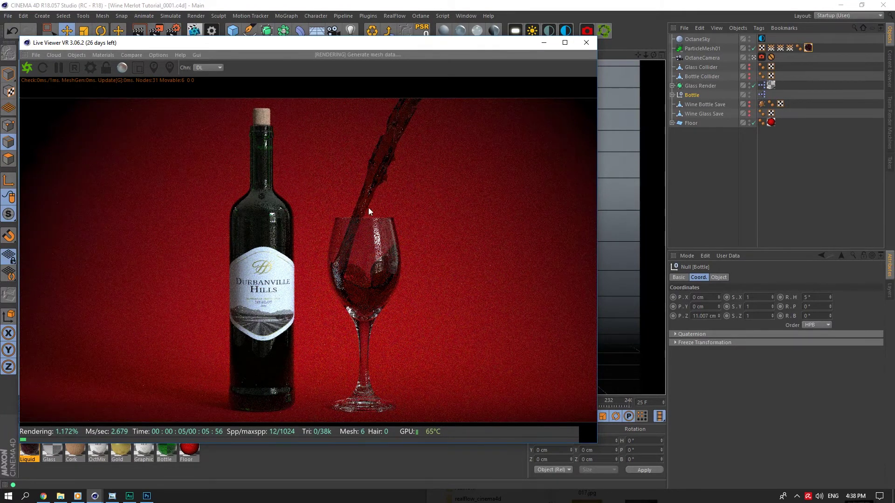
# Step: Leave the OctaneCamera view and close the Live Viewer to work in the viewport
pyautogui.click(749, 58)
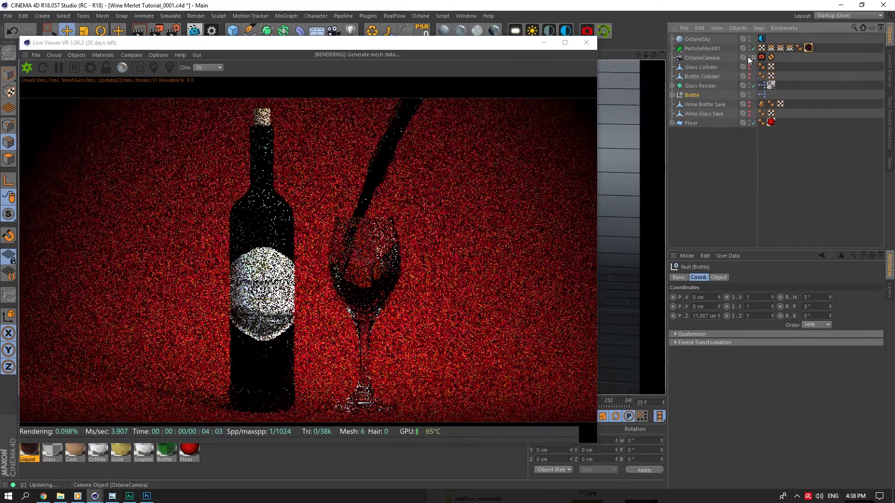
pyautogui.click(587, 42)
pyautogui.scroll(5, 252, 215)
pyautogui.scroll(-2, 272, 164)
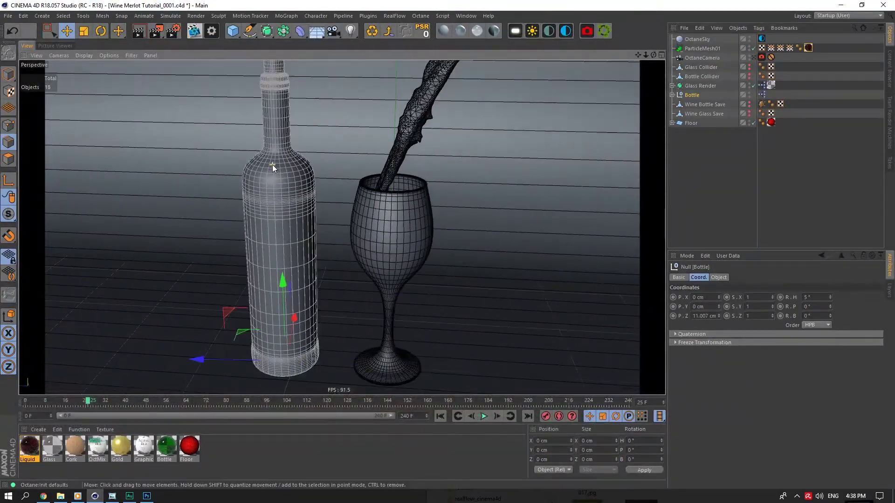
# Step: Switch to Model mode and isolate the Bottle hierarchy in the viewport with hierarchy solo
pyautogui.scroll(-3, 272, 164)
pyautogui.scroll(6, 36, 122)
pyautogui.click(8, 75)
pyautogui.scroll(-7, 429, 177)
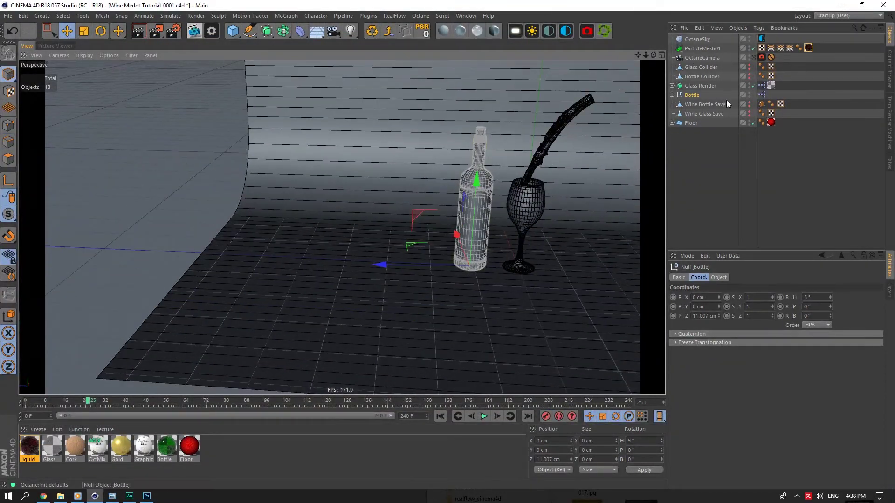
pyautogui.scroll(3, 468, 205)
pyautogui.click(9, 214)
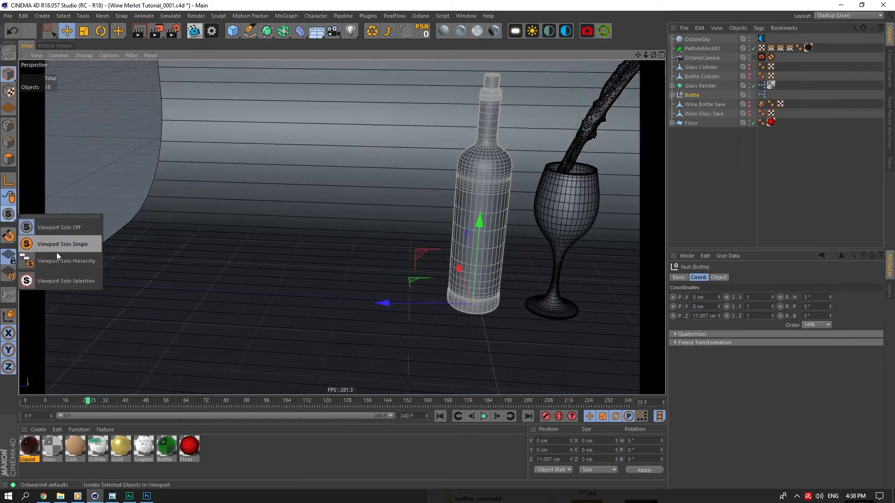
pyautogui.click(59, 261)
pyautogui.scroll(-2, 637, 55)
pyautogui.moveTo(637, 54); pyautogui.dragTo(455, 70)
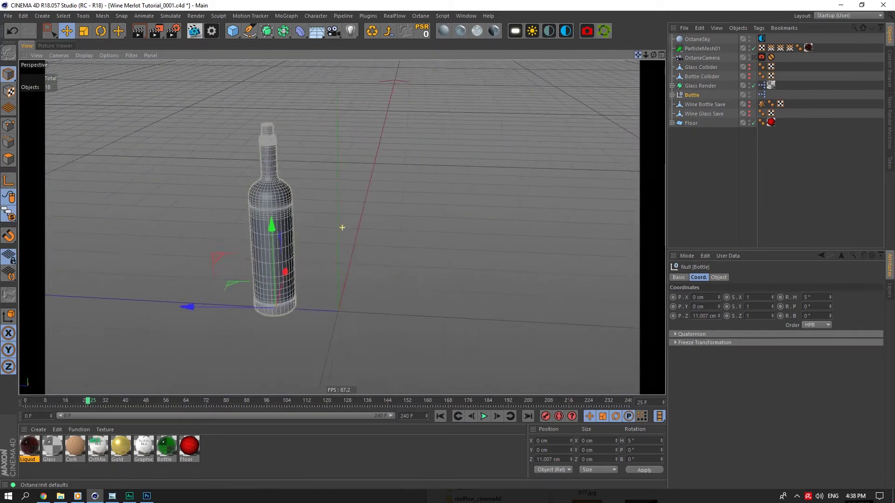
pyautogui.moveTo(515, 65); pyautogui.dragTo(596, 68)
pyautogui.scroll(5, 353, 231)
pyautogui.moveTo(654, 55); pyautogui.dragTo(641, 55)
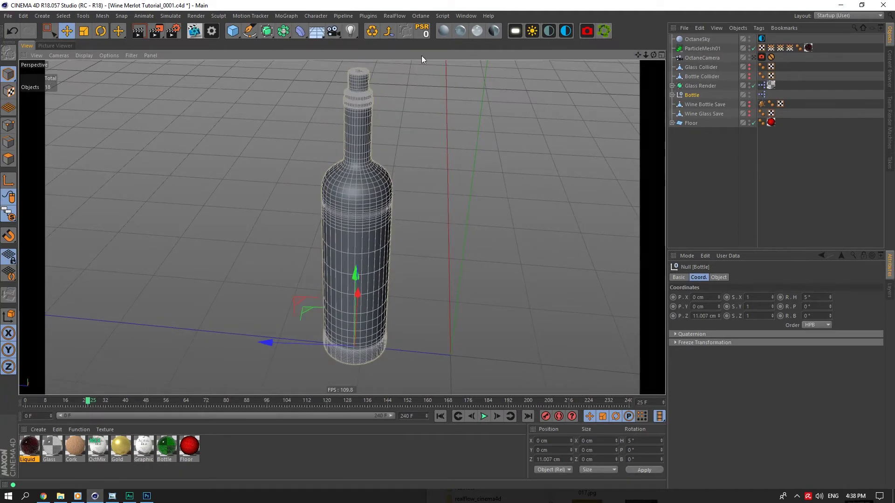
# Step: Create an Octane mix material with Bottle as Material2 and apply it to Bottle Render in place of the Bottle material
pyautogui.click(490, 33)
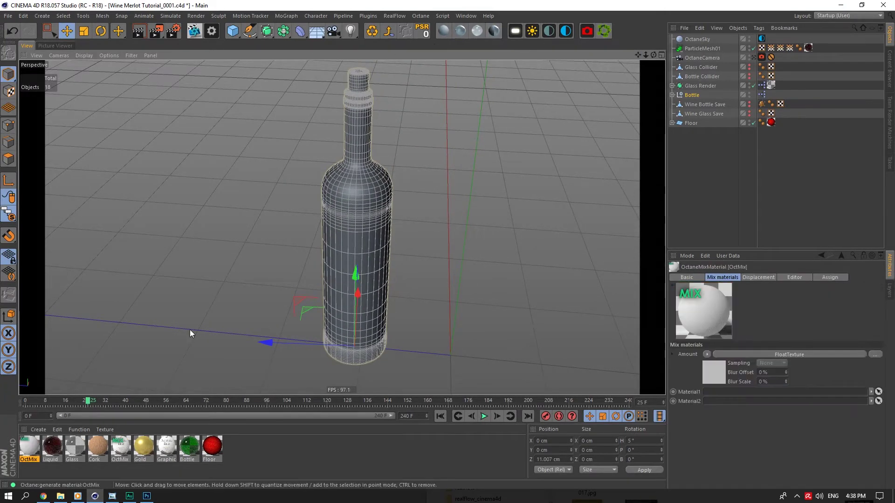
pyautogui.moveTo(91, 455); pyautogui.dragTo(308, 144)
pyautogui.doubleClick(166, 448)
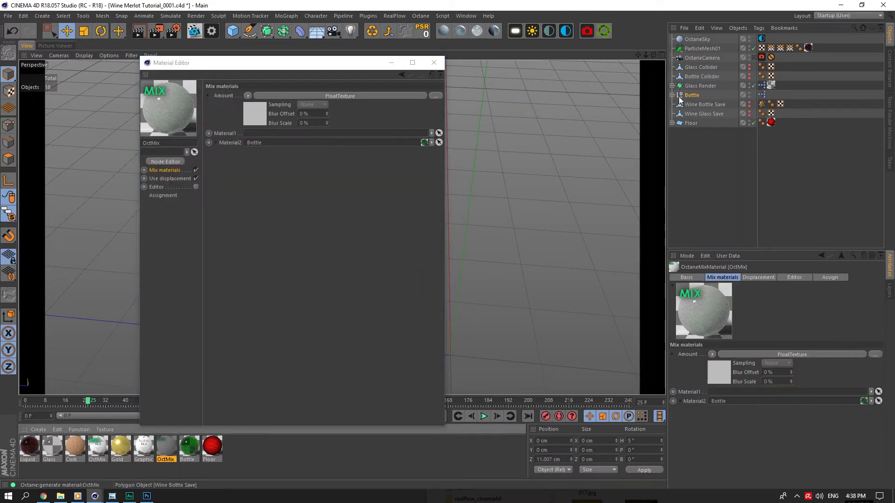
pyautogui.moveTo(123, 450); pyautogui.dragTo(331, 385)
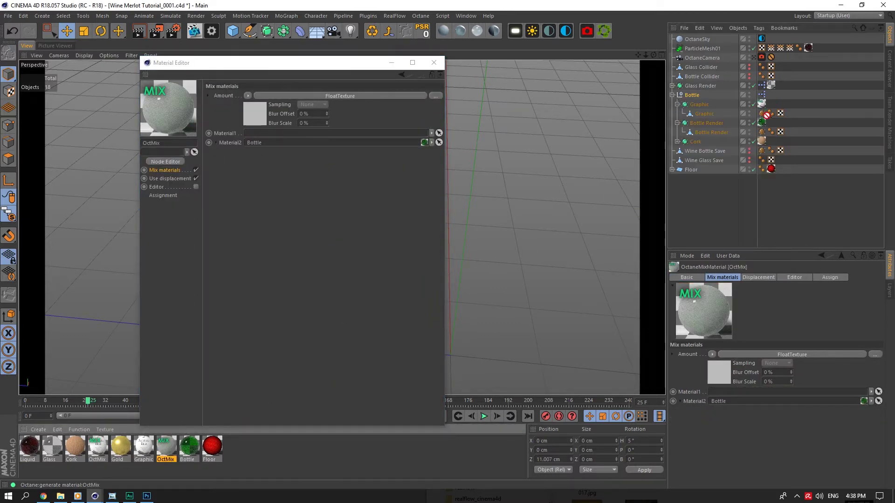
# Step: Create an Octane diffuse material, place it beside the Bottle material and name it Dirt Bottle
pyautogui.click(439, 33)
pyautogui.moveTo(29, 447); pyautogui.dragTo(208, 445)
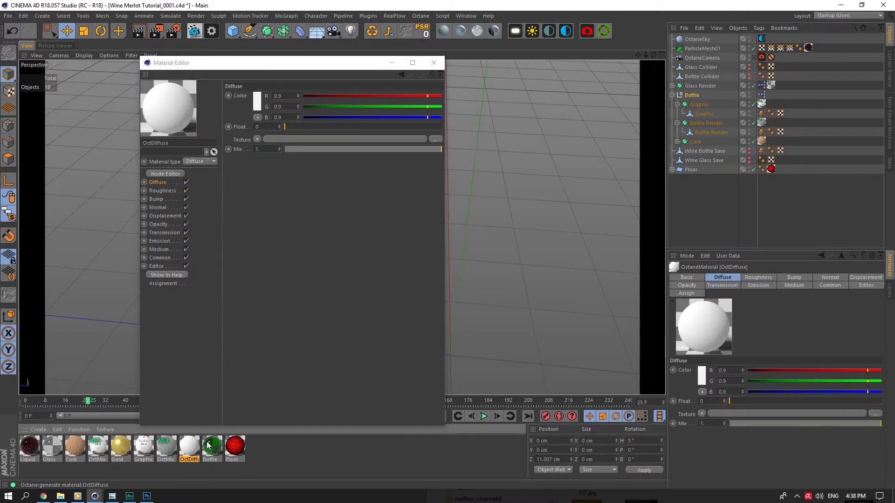
pyautogui.doubleClick(183, 142)
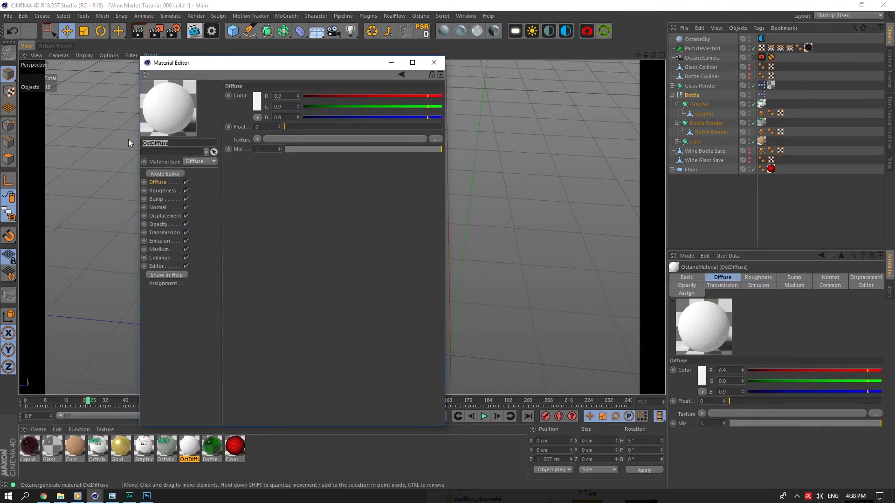
pyautogui.write('N')
pyautogui.write('irt Bottle')
pyautogui.press('Return')
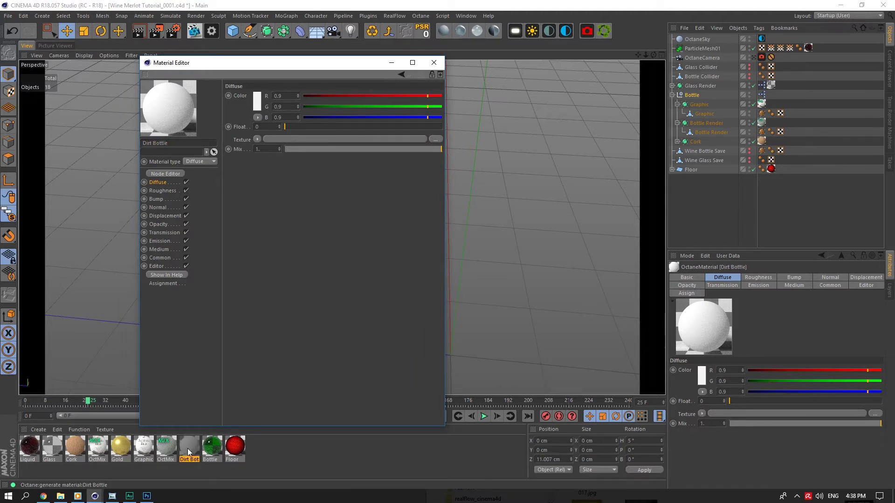
# Step: Assign Dirt Bottle as Material1 of the bottle's mix material
pyautogui.click(168, 448)
pyautogui.moveTo(188, 447); pyautogui.dragTo(202, 434)
pyautogui.moveTo(266, 137); pyautogui.dragTo(268, 134)
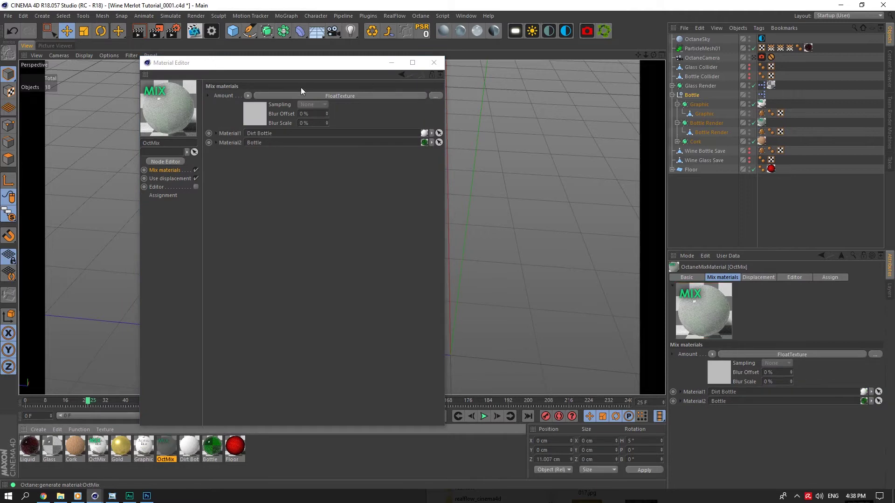
# Step: Use an Octane ImageTexture as the mix material's Amount and start the Live Viewer render
pyautogui.moveTo(311, 63); pyautogui.dragTo(654, 137)
pyautogui.click(591, 170)
pyautogui.moveTo(625, 365)
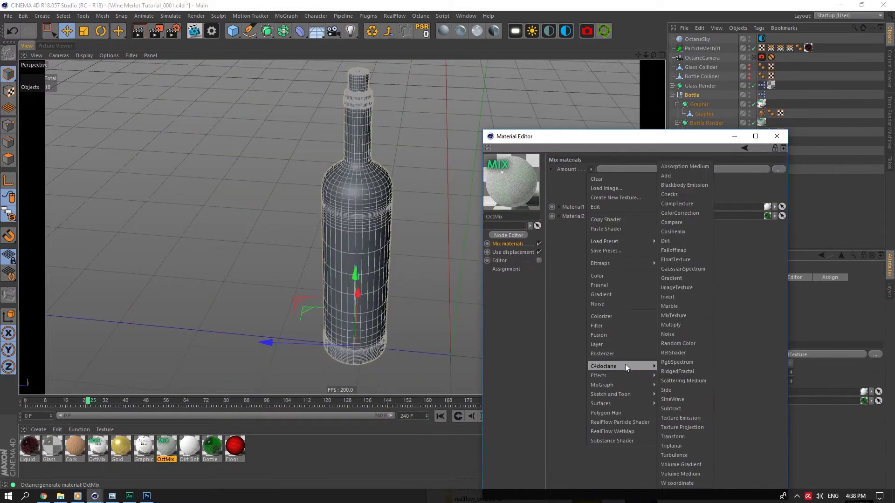
pyautogui.click(690, 287)
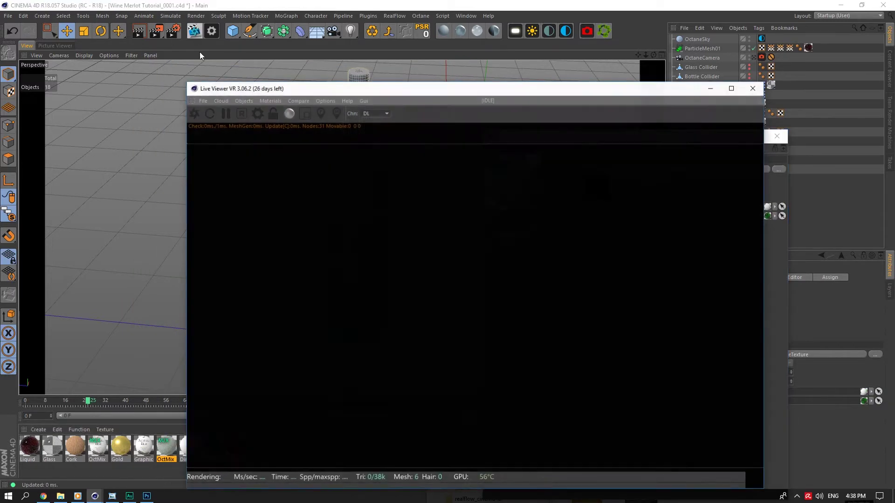
pyautogui.moveTo(224, 89); pyautogui.dragTo(83, 45)
pyautogui.click(653, 236)
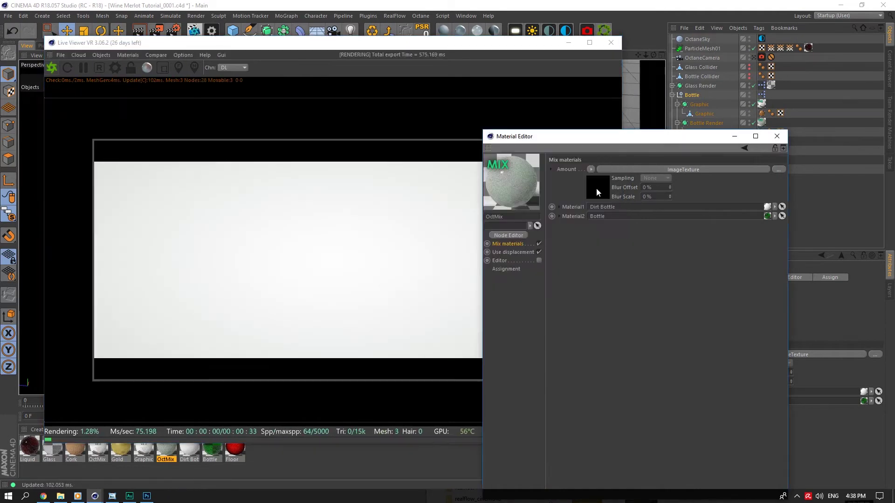
# Step: Load the first image from the Fingerprints 07 folder into the ImageTexture without copying it to the project location
pyautogui.click(778, 177)
pyautogui.click(651, 43)
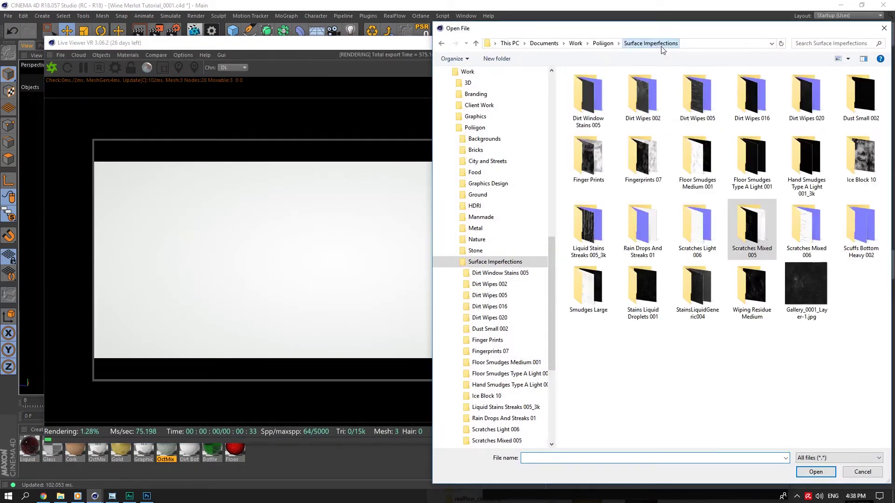
pyautogui.doubleClick(643, 156)
pyautogui.doubleClick(589, 98)
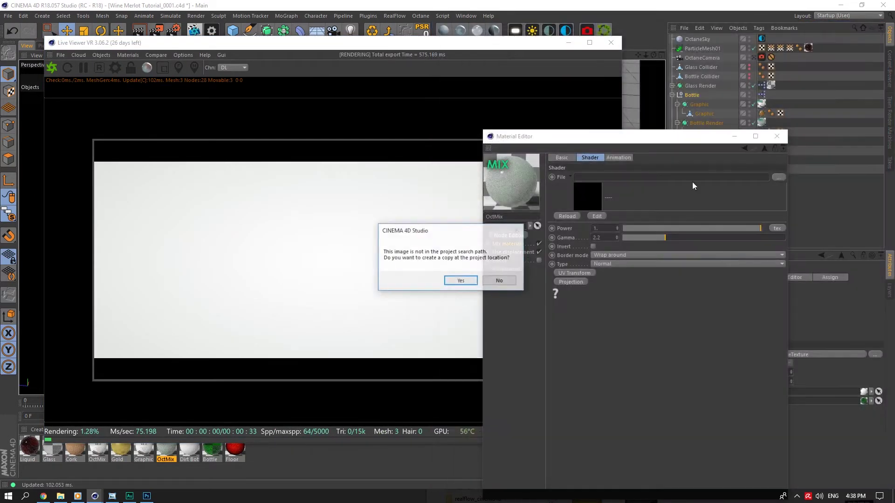
pyautogui.click(506, 283)
pyautogui.moveTo(695, 141); pyautogui.dragTo(731, 144)
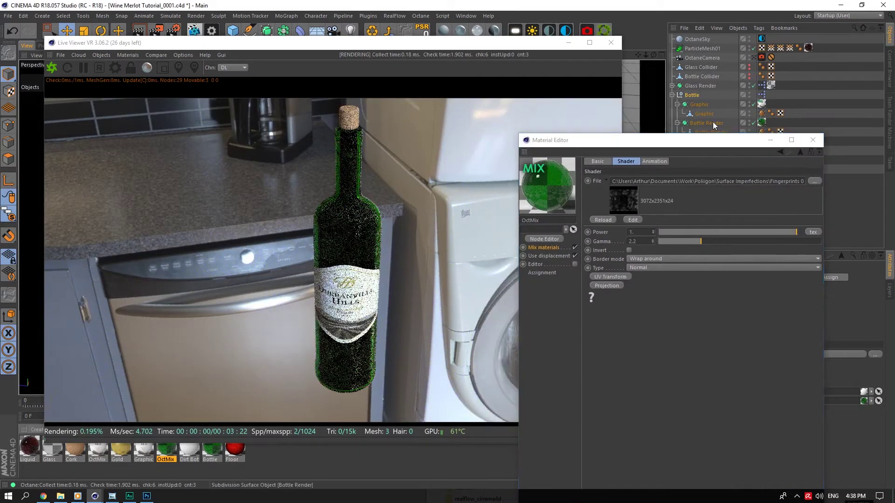
# Step: Isolate only the Bottle Render object with single viewport solo and frame it closely in the render
pyautogui.moveTo(8, 215); pyautogui.dragTo(87, 249)
pyautogui.moveTo(481, 47); pyautogui.dragTo(414, 38)
pyautogui.moveTo(647, 59); pyautogui.dragTo(615, 57)
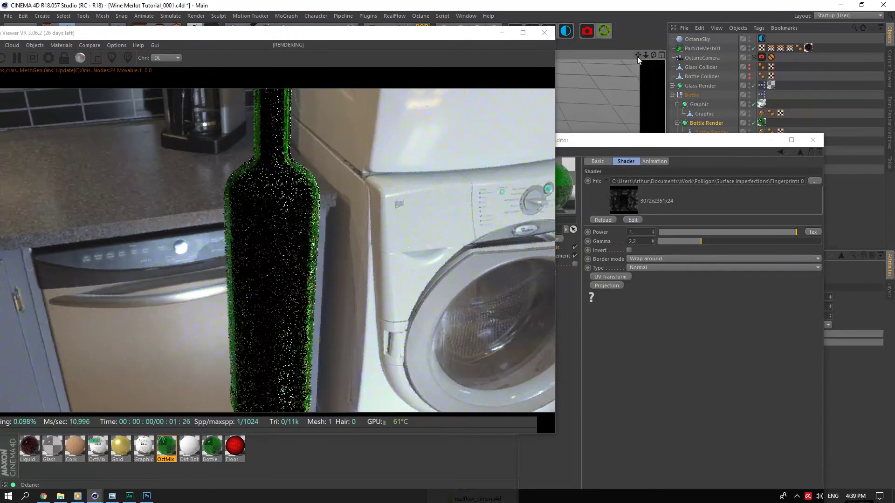
pyautogui.moveTo(650, 145); pyautogui.dragTo(673, 104)
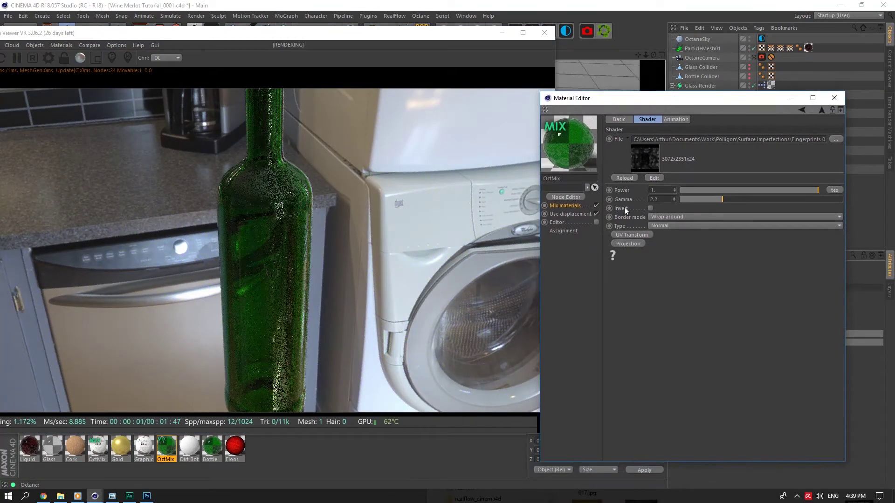
# Step: Set the fingerprint texture's Power to 25
pyautogui.click(668, 189)
pyautogui.write('25')
pyautogui.press('Tab')
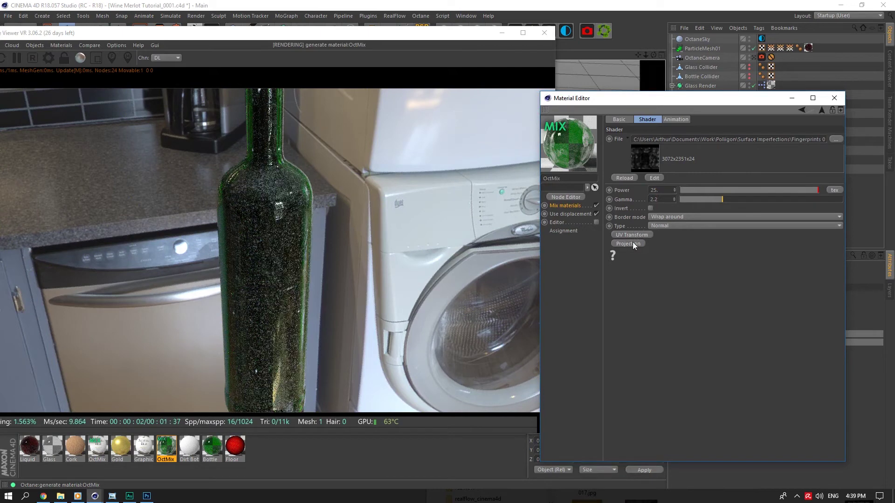
# Step: Add a Projection to the fingerprint texture and set its Texture Projection to Box
pyautogui.click(633, 243)
pyautogui.click(617, 244)
pyautogui.click(672, 274)
pyautogui.click(676, 283)
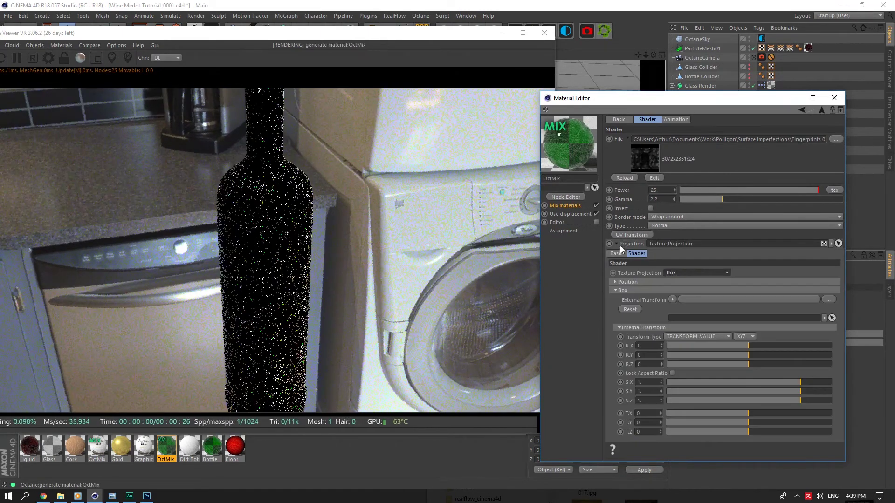
pyautogui.click(617, 244)
# Step: Add a UV Transform to the fingerprint texture, lock its aspect ratio and set the scale to 0.1
pyautogui.click(623, 235)
pyautogui.click(617, 236)
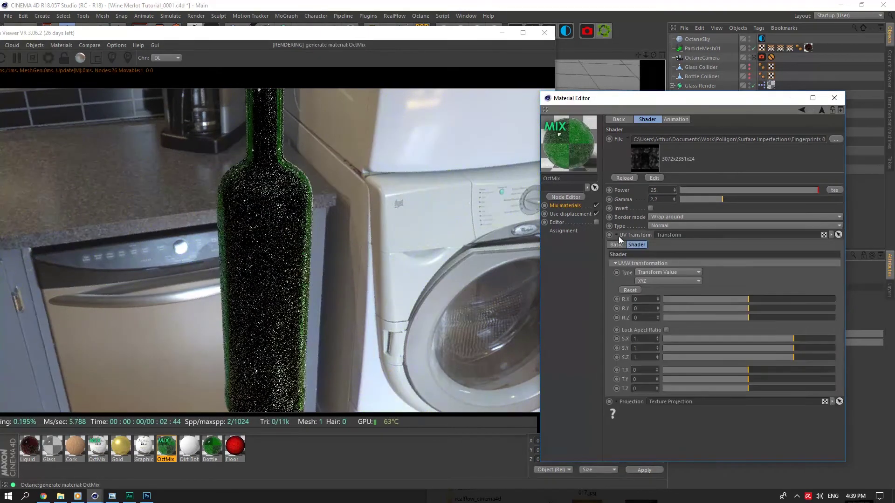
pyautogui.click(665, 330)
pyautogui.click(646, 339)
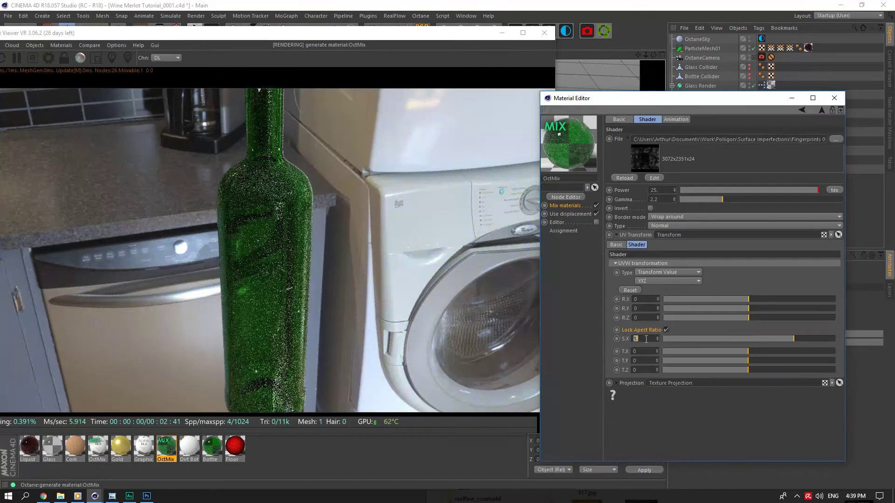
pyautogui.write('0.1')
pyautogui.press('Return')
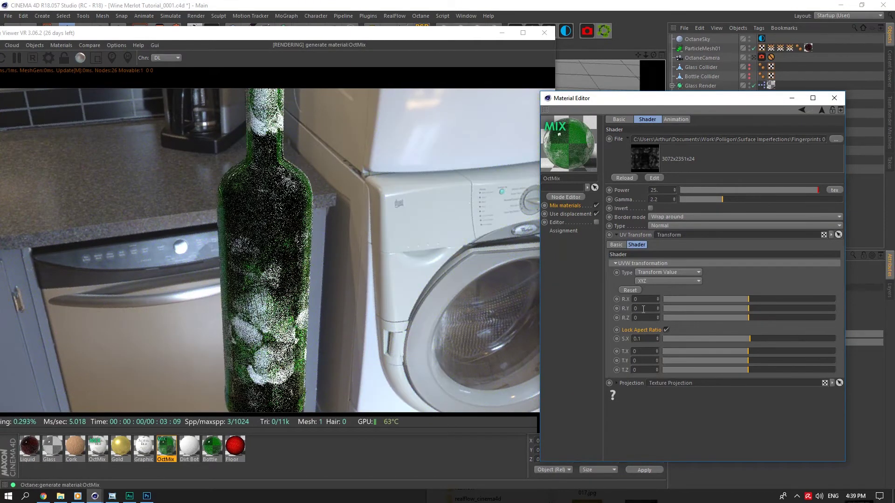
# Step: Try a Power of 1 for the fingerprint texture, then reduce it to 0.1
pyautogui.doubleClick(666, 190)
pyautogui.write('1')
pyautogui.press('Return')
pyautogui.doubleClick(666, 190)
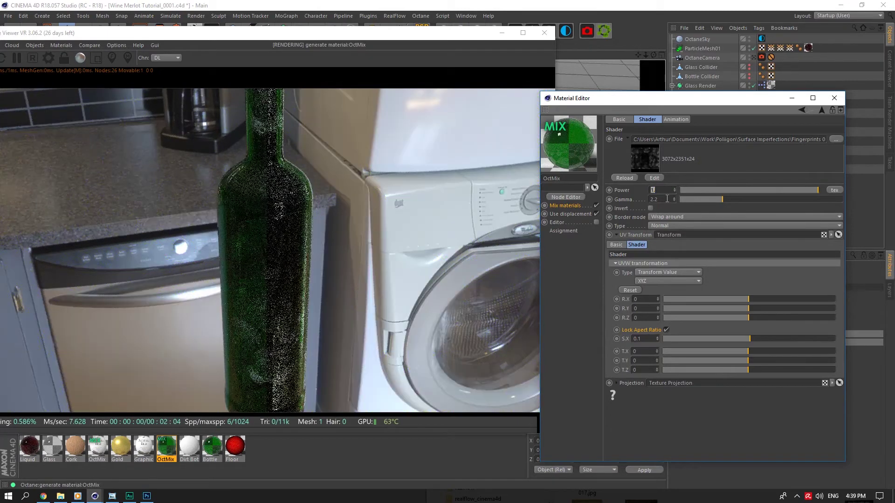
pyautogui.write('0.1')
pyautogui.press('Return')
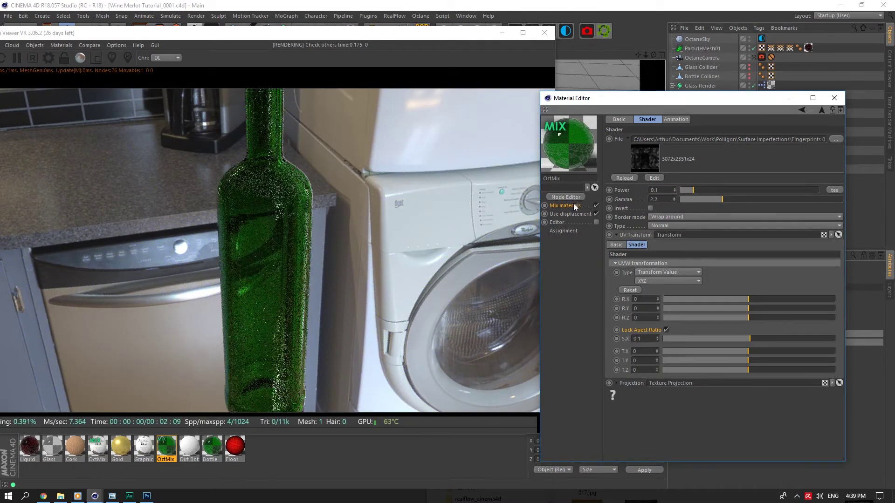
# Step: In the mix material's node graph, insert an Add node before Amount and combine a new image texture with the fingerprint texture
pyautogui.click(572, 197)
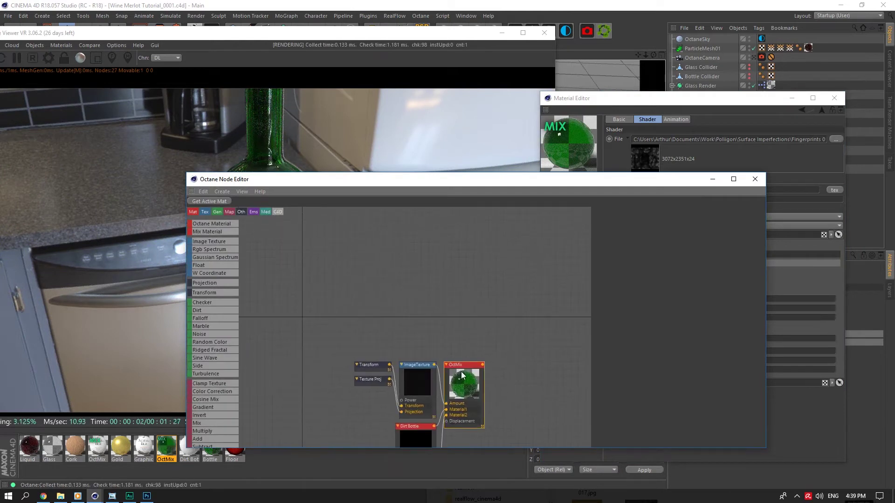
pyautogui.moveTo(462, 375); pyautogui.dragTo(529, 312)
pyautogui.moveTo(219, 240); pyautogui.dragTo(419, 310)
pyautogui.moveTo(342, 269); pyautogui.dragTo(410, 295)
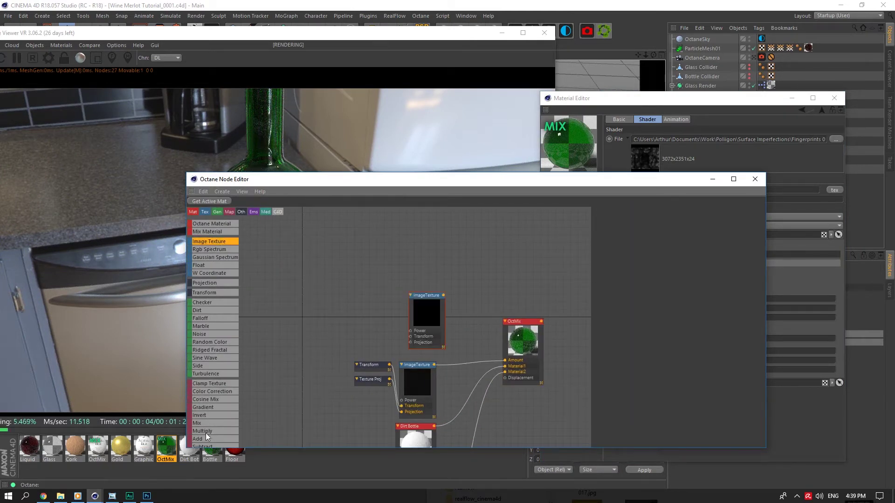
pyautogui.moveTo(212, 439); pyautogui.dragTo(470, 337)
pyautogui.moveTo(476, 377); pyautogui.dragTo(469, 332)
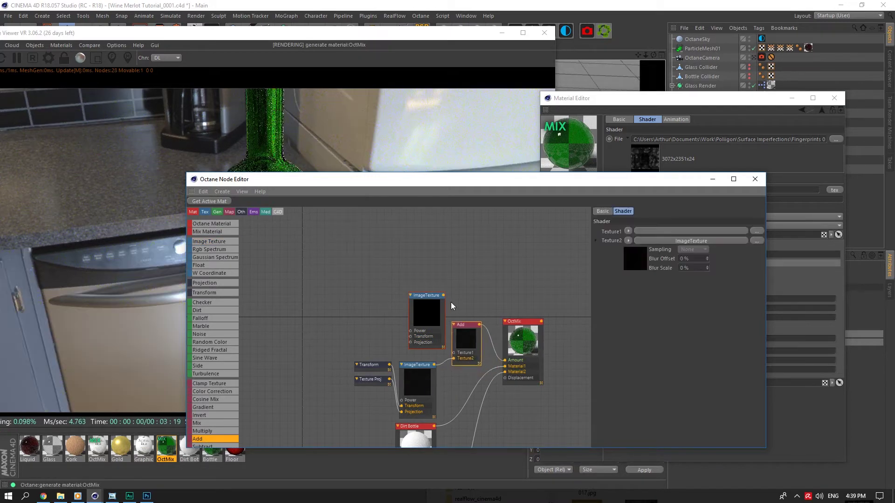
pyautogui.moveTo(444, 296); pyautogui.dragTo(454, 353)
# Step: Load DirtWipes002_OVERLAY_VAR1_6K.jpg from the Dirt Wipes 002 folder into the new image texture
pyautogui.click(429, 321)
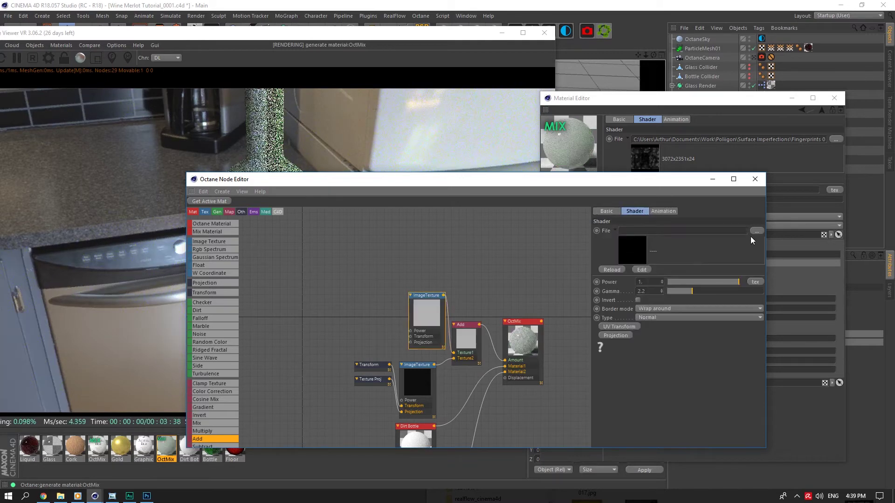
pyautogui.click(755, 231)
pyautogui.click(424, 41)
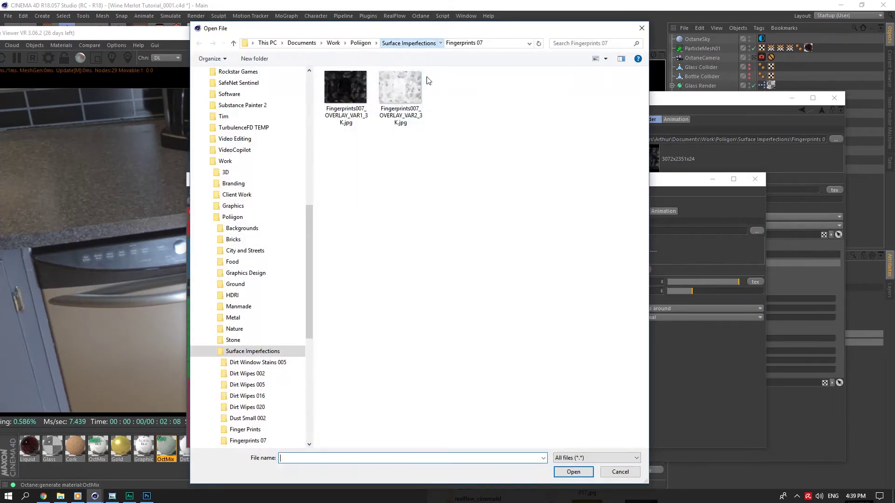
pyautogui.doubleClick(395, 92)
pyautogui.click(383, 113)
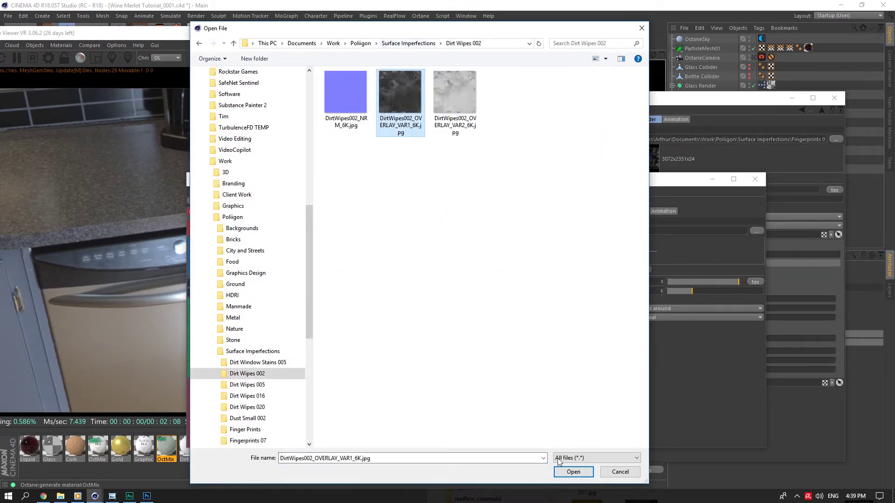
pyautogui.click(566, 470)
pyautogui.click(501, 280)
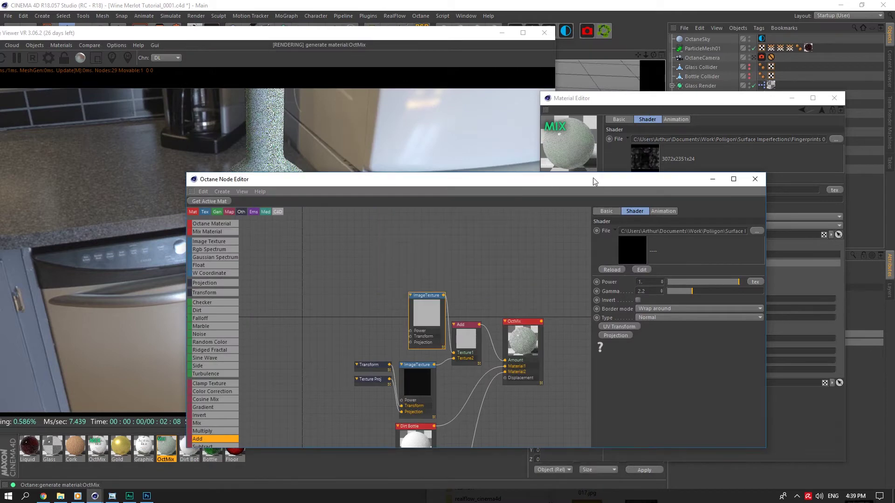
pyautogui.moveTo(595, 181); pyautogui.dragTo(709, 173)
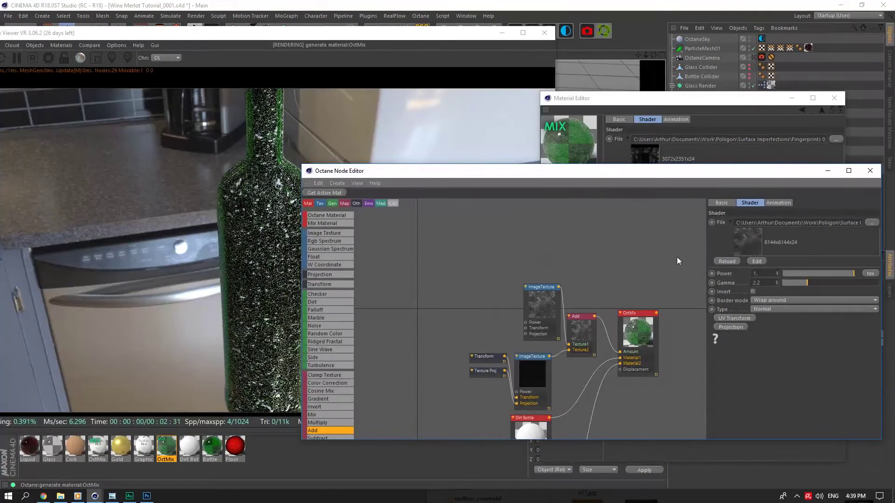
# Step: Add a UV Transform to the dirt wipes texture and set its scale to 0.1
pyautogui.click(730, 319)
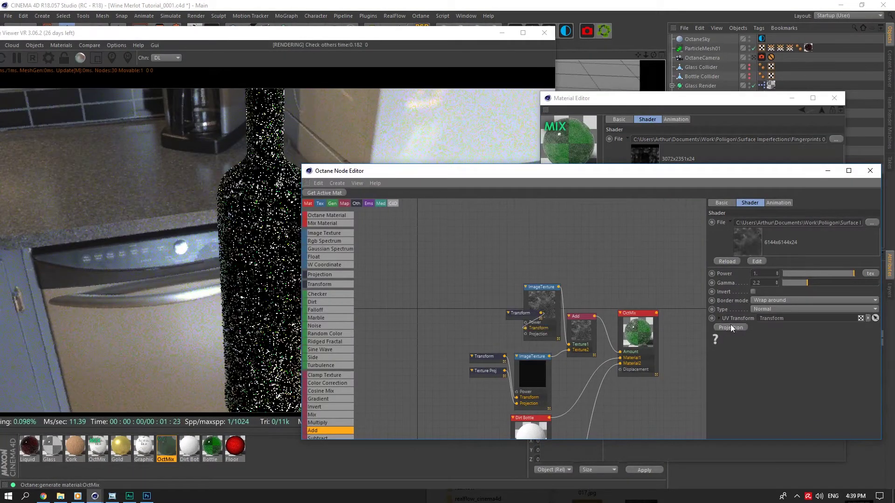
pyautogui.moveTo(536, 313); pyautogui.dragTo(502, 316)
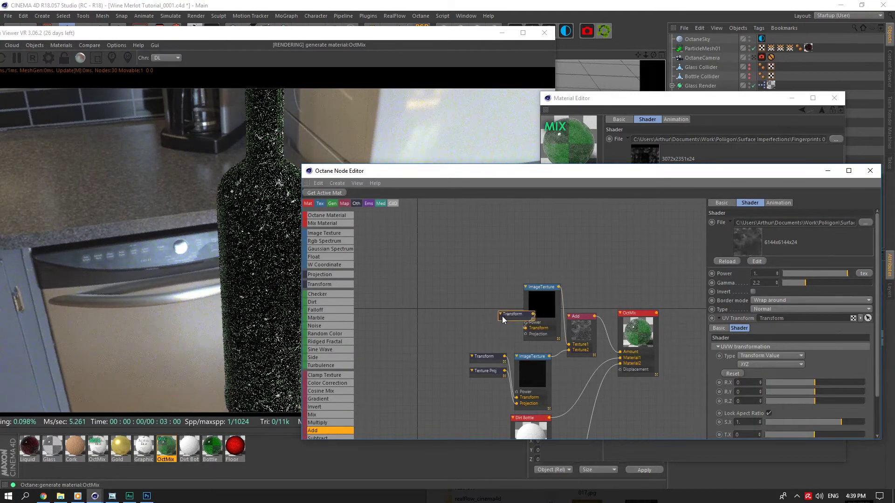
pyautogui.click(740, 299)
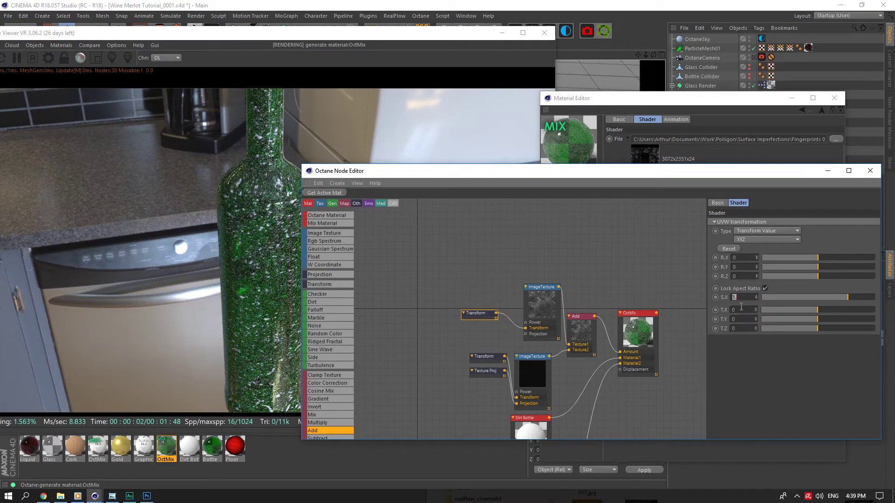
pyautogui.write('.1')
pyautogui.press('Return')
# Step: Open the mix material applied to Bottle Render, close the node graph and move the material settings clear of the render preview
pyautogui.moveTo(743, 101); pyautogui.dragTo(661, 235)
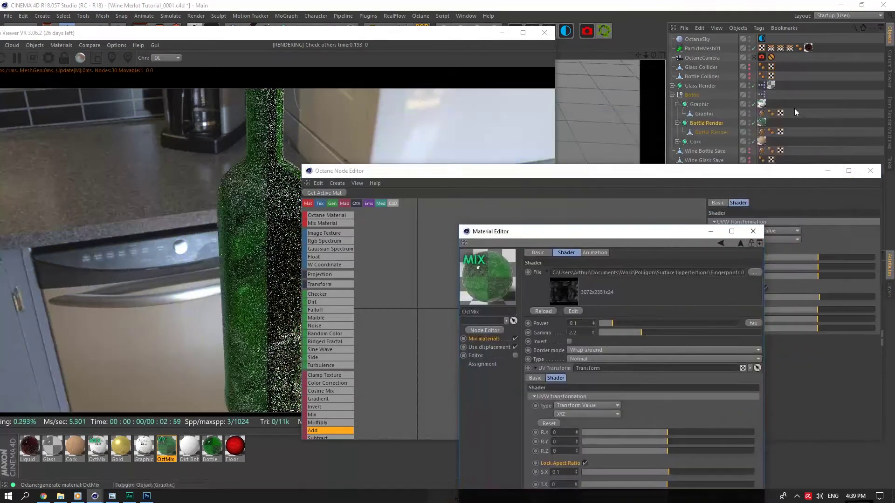
pyautogui.click(761, 118)
pyautogui.click(761, 122)
pyautogui.moveTo(734, 174); pyautogui.dragTo(448, 200)
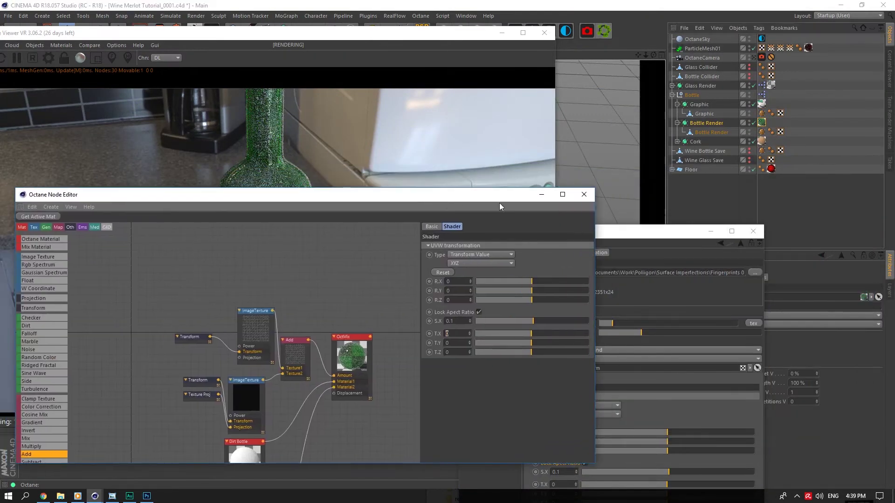
pyautogui.moveTo(666, 235); pyautogui.dragTo(772, 174)
pyautogui.moveTo(469, 200); pyautogui.dragTo(580, 196)
pyautogui.click(689, 192)
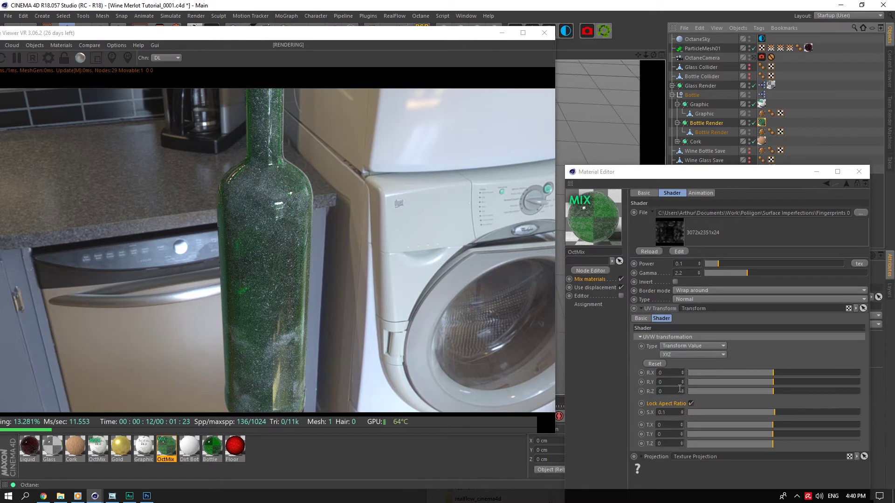
# Step: Try a Power of 0.2 for the dirt wipes texture, then reduce it to 0.1 and save the scene
pyautogui.click(686, 264)
pyautogui.click(599, 279)
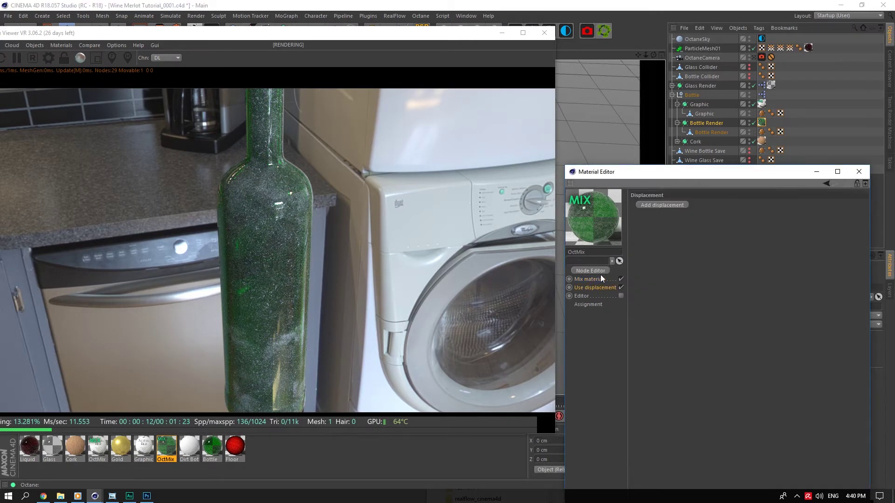
pyautogui.click(676, 226)
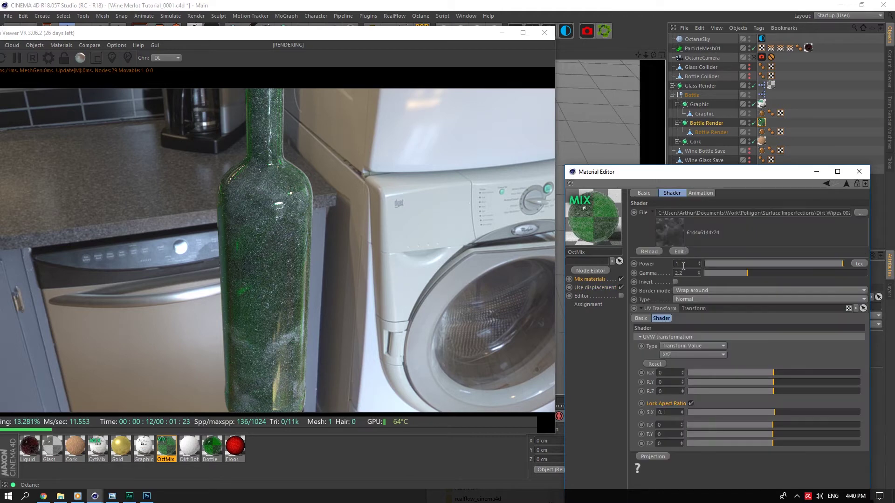
pyautogui.write('.2')
pyautogui.click(686, 275)
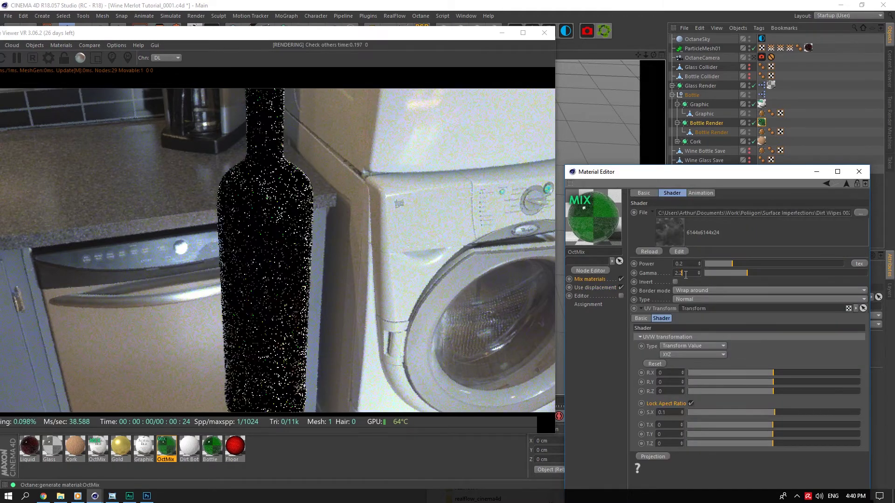
pyautogui.write('1')
pyautogui.click(689, 272)
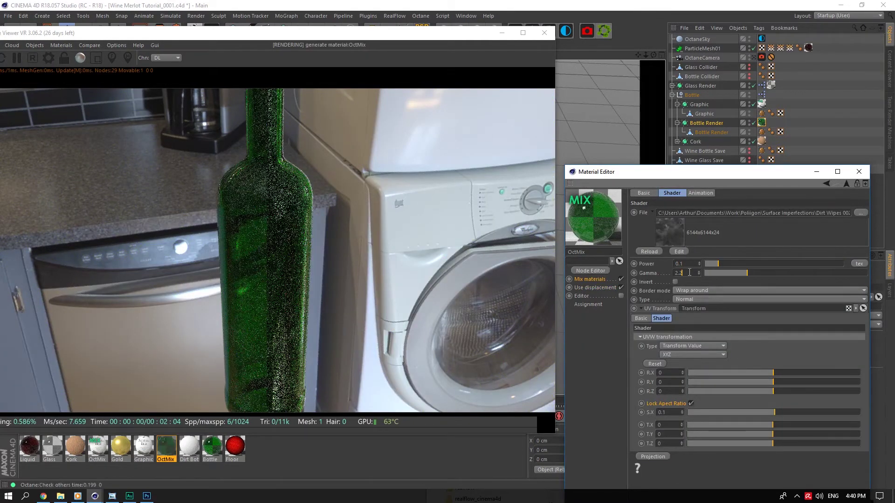
pyautogui.hotkey('ctrl', 's')
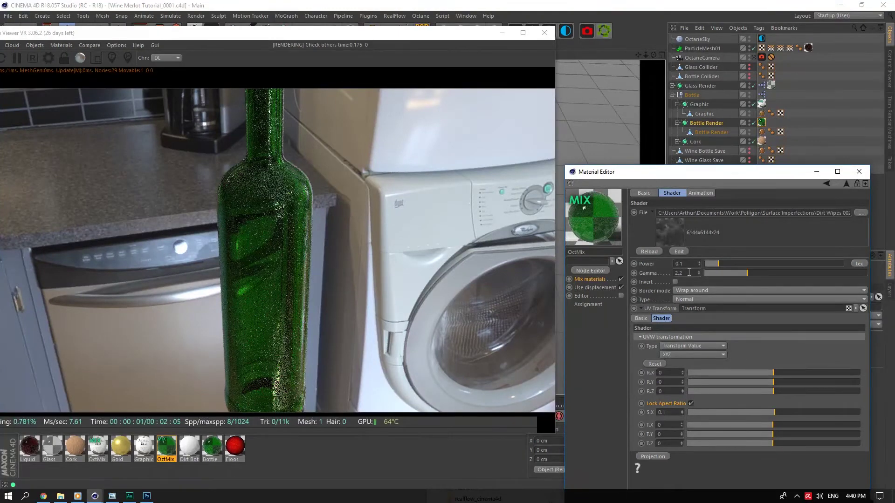
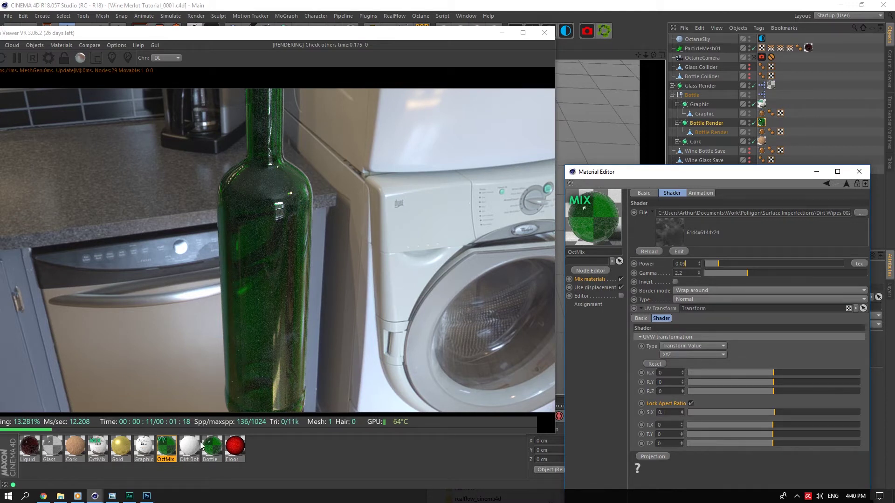
# Step: Set the fingerprint texture's Power to 0.05 and save the scene
pyautogui.click(591, 279)
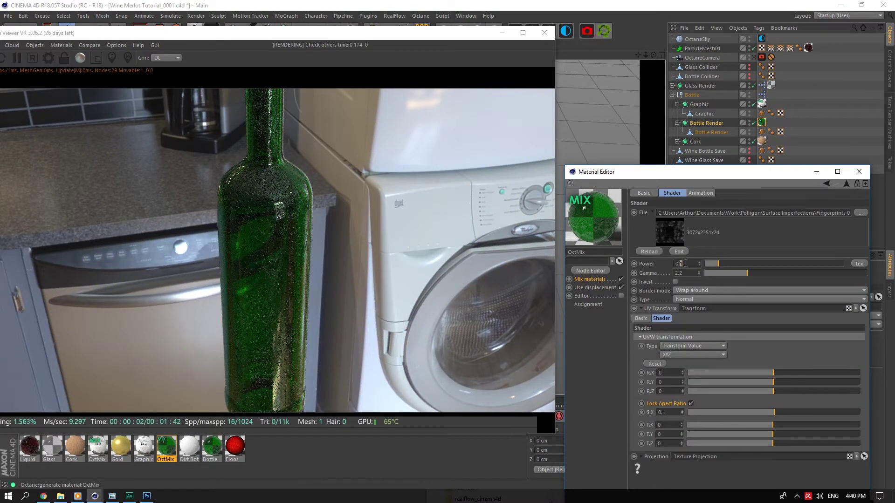
pyautogui.click(685, 268)
pyautogui.write('0.05')
pyautogui.press('Return')
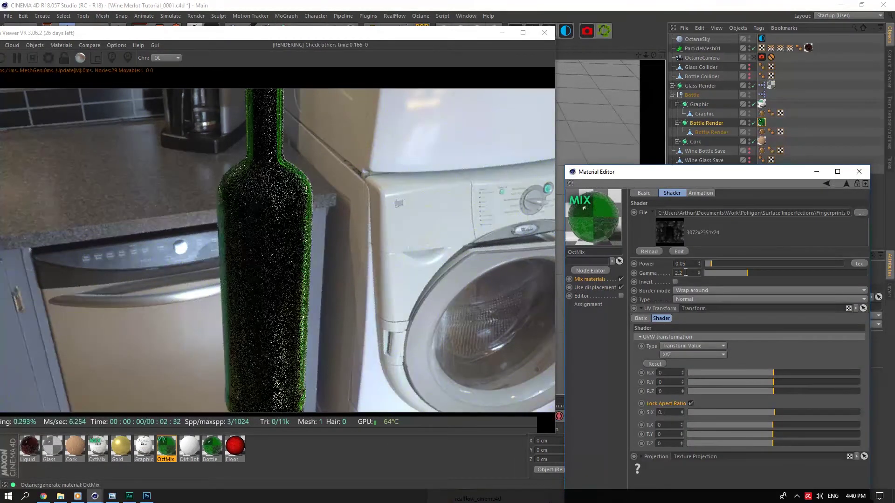
pyautogui.hotkey('ctrl', 's')
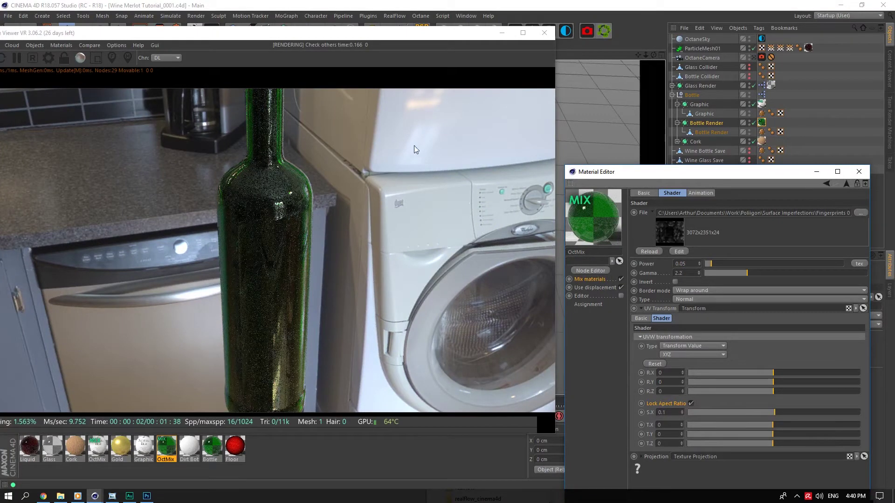
# Step: Select the Bottle group so the label and cork also render, and frame the label closely in the render preview
pyautogui.moveTo(638, 55); pyautogui.dragTo(620, 55, button='right')
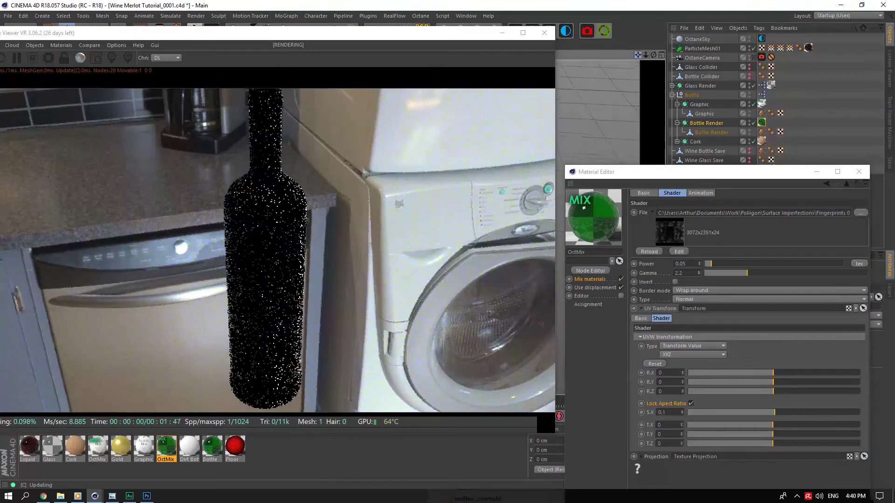
pyautogui.moveTo(638, 55); pyautogui.dragTo(630, 84)
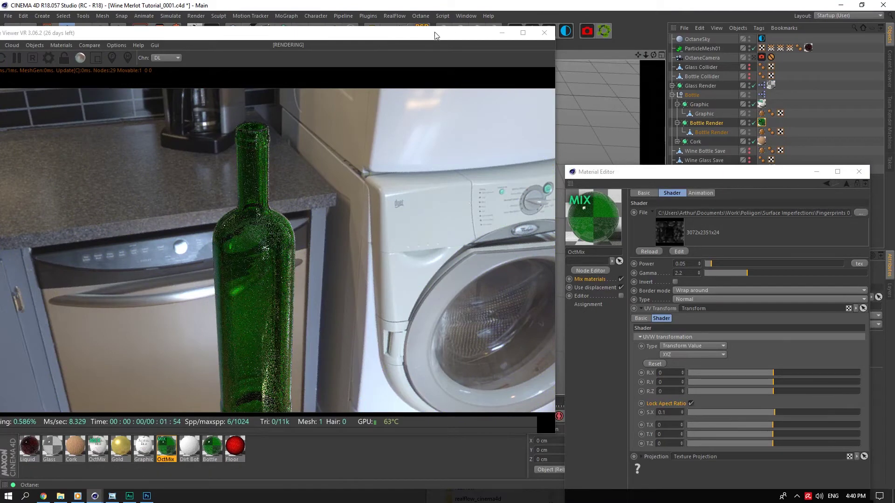
pyautogui.moveTo(435, 32); pyautogui.dragTo(452, 23)
pyautogui.click(696, 94)
pyautogui.moveTo(214, 27); pyautogui.dragTo(245, 31)
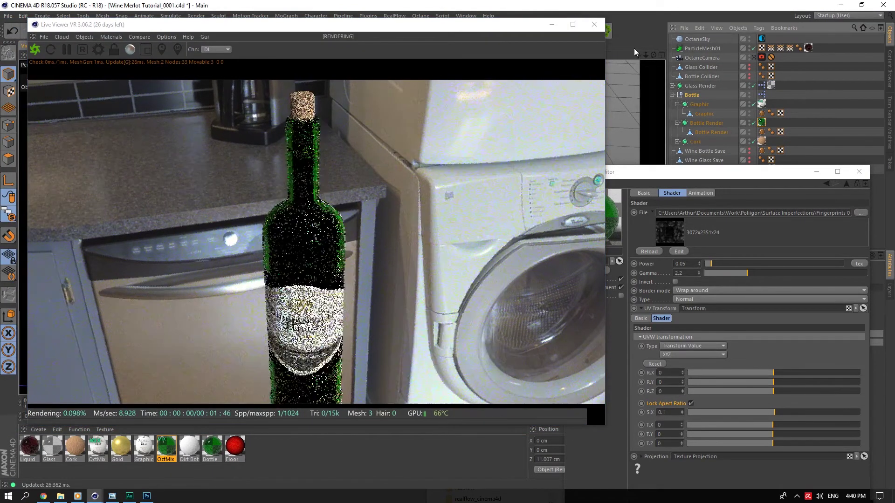
pyautogui.moveTo(638, 55); pyautogui.dragTo(639, 49)
pyautogui.moveTo(639, 56); pyautogui.dragTo(648, 55, button='right')
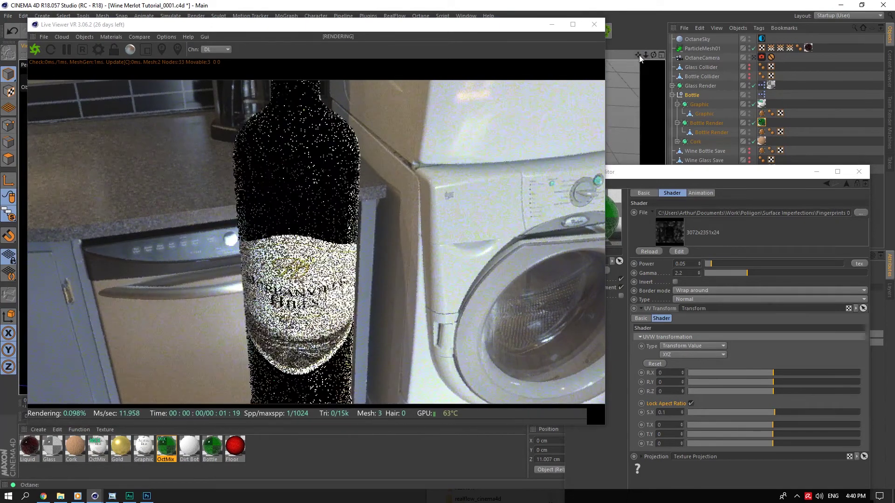
pyautogui.keyDown('alt'); pyautogui.moveTo(627, 81); pyautogui.dragTo(622, 63); pyautogui.keyUp('alt')
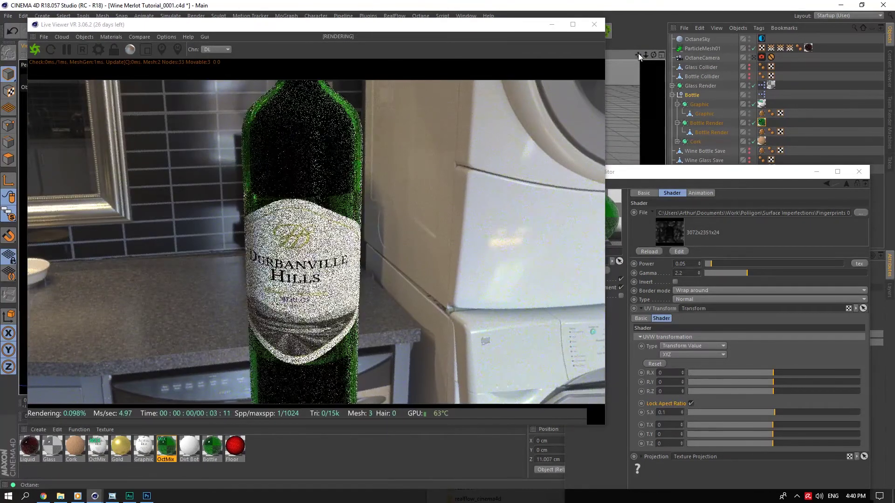
# Step: Create a new Octane mix material, apply it to the Graphic object and use the existing label mix as its Material2
pyautogui.moveTo(662, 172); pyautogui.dragTo(676, 209)
pyautogui.click(409, 28)
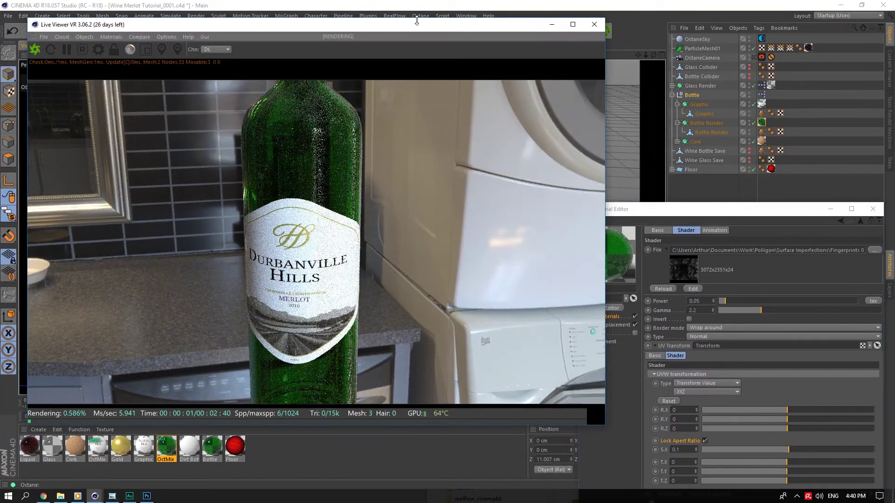
pyautogui.moveTo(417, 21); pyautogui.dragTo(416, 52)
pyautogui.click(493, 31)
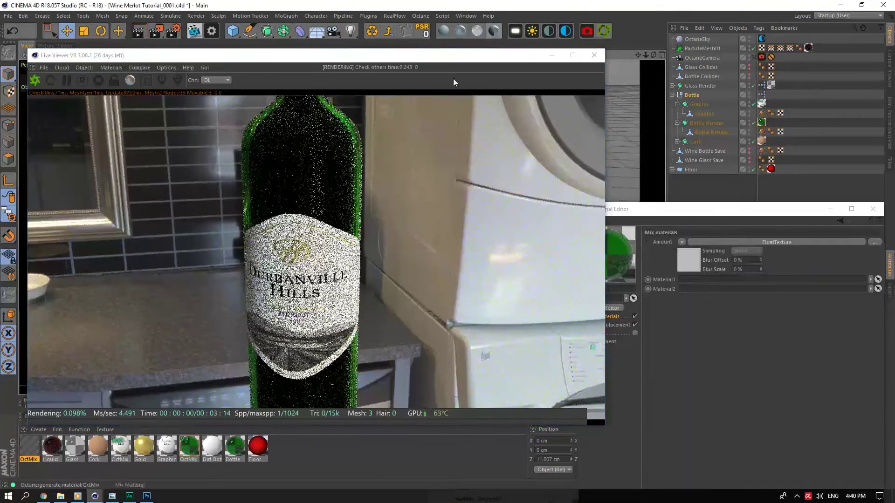
pyautogui.moveTo(29, 449); pyautogui.dragTo(762, 105)
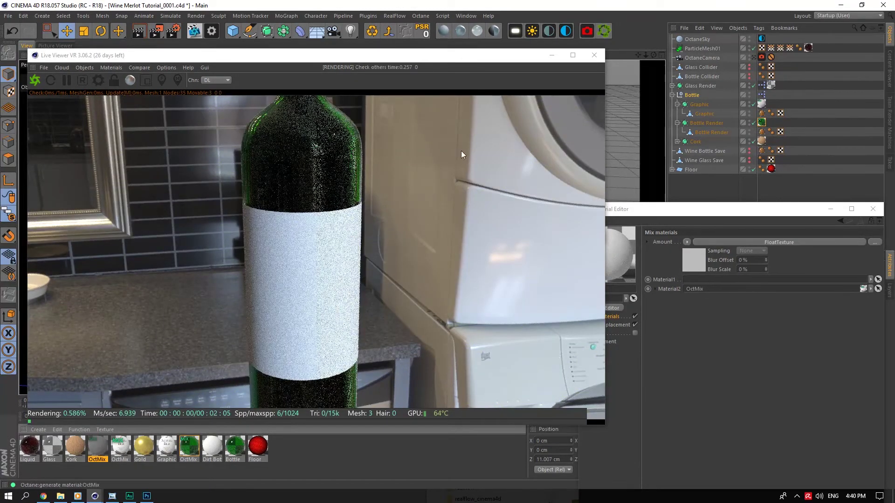
# Step: Create a diffuse material named Dirt Graphic and assign it as Material1 of the label's new mix material
pyautogui.click(442, 31)
pyautogui.moveTo(27, 442); pyautogui.dragTo(128, 448)
pyautogui.doubleClick(125, 447)
pyautogui.click(613, 290)
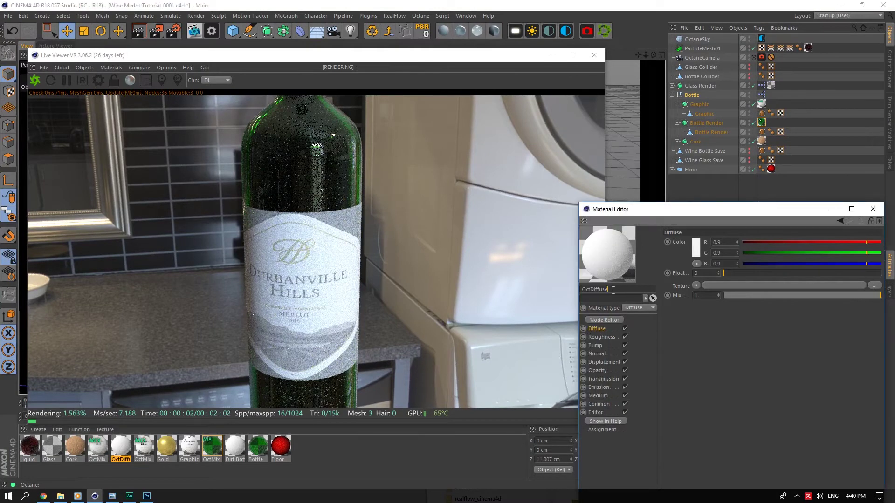
pyautogui.write('Gl')
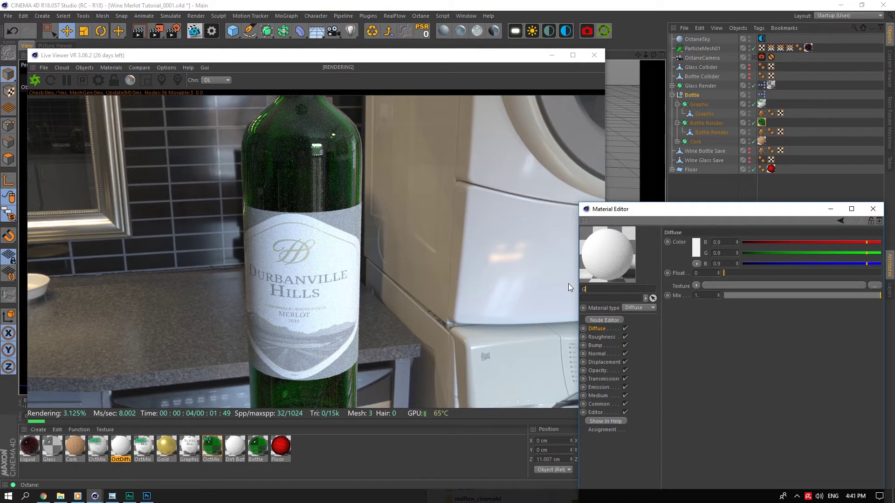
pyautogui.write('rt Graphic')
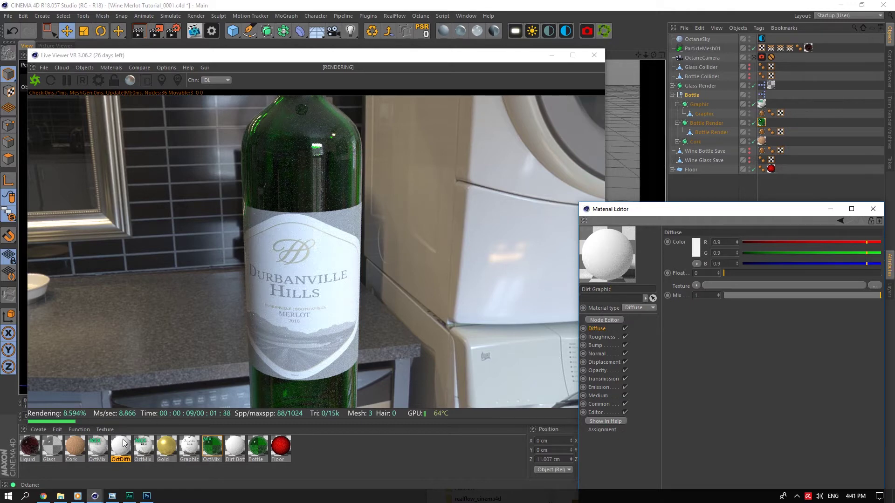
pyautogui.click(97, 445)
pyautogui.moveTo(120, 445); pyautogui.dragTo(704, 281)
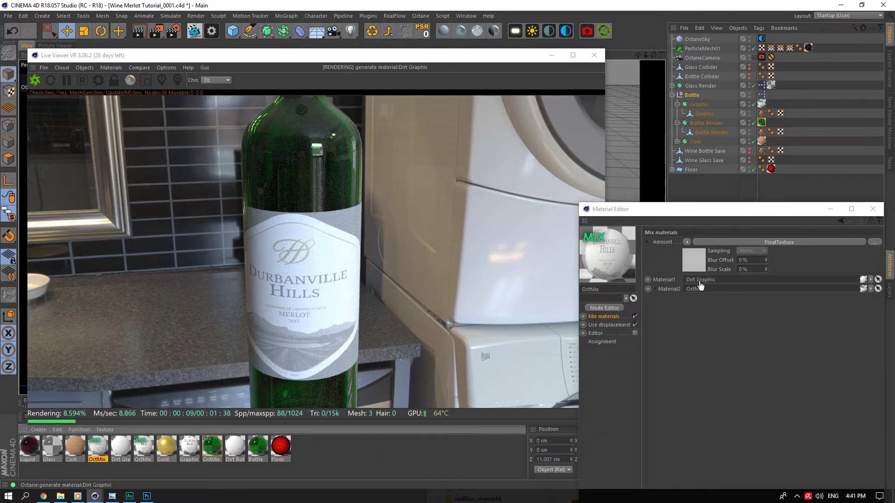
# Step: Load StainsLiquidGeneric004_OVERLAY_VAR1_3K.jpg as an image texture for the label mix's Amount, without copying it to the project location
pyautogui.click(688, 241)
pyautogui.moveTo(718, 406)
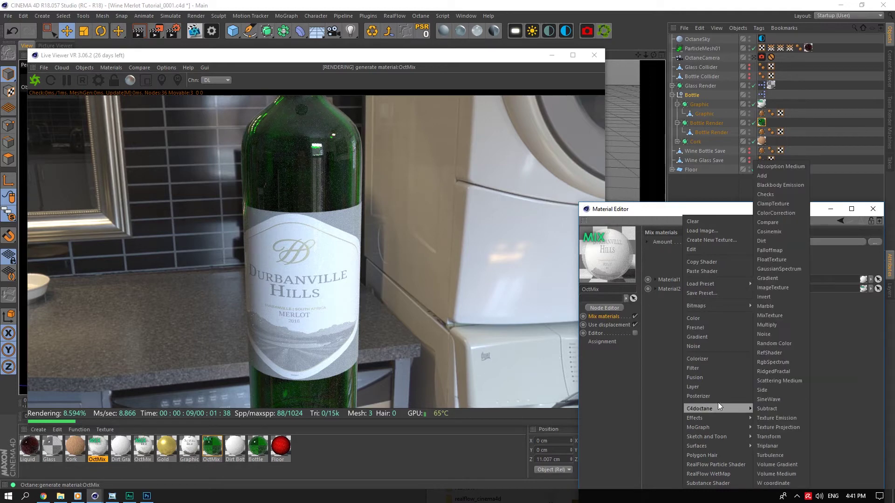
pyautogui.click(783, 288)
pyautogui.click(873, 249)
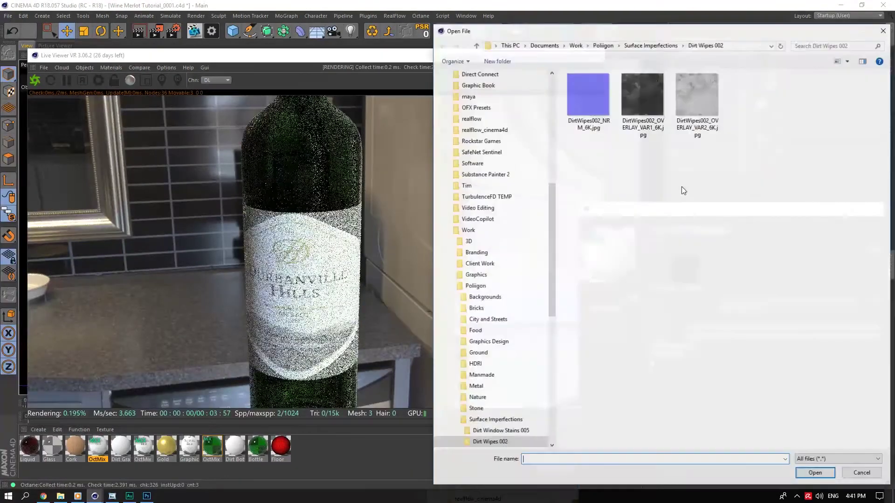
pyautogui.click(639, 44)
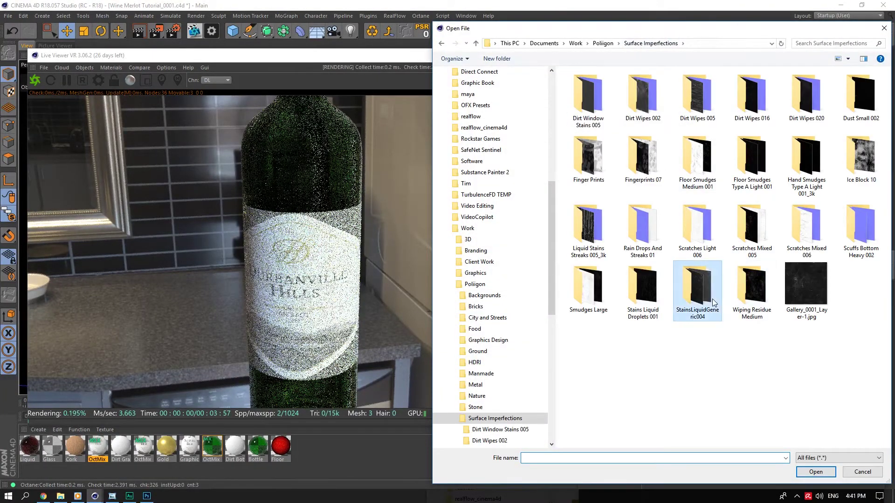
pyautogui.doubleClick(695, 294)
pyautogui.click(607, 104)
pyautogui.click(808, 473)
pyautogui.click(487, 281)
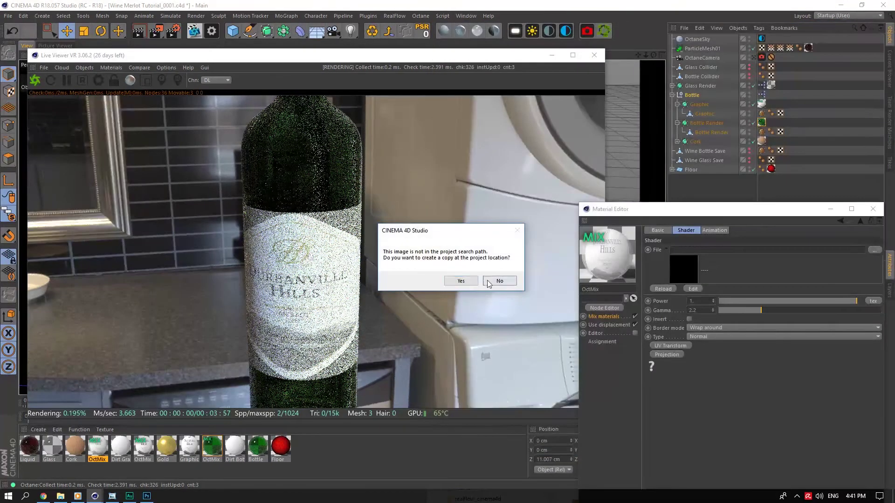
# Step: Set the Dirt Graphic material's diffuse color to red with R 0.9, G 0 and B 0
pyautogui.click(122, 442)
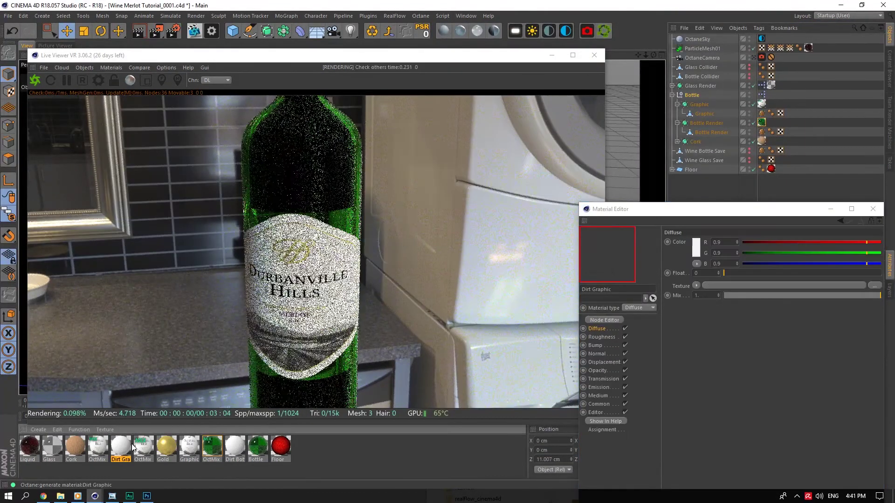
pyautogui.click(693, 245)
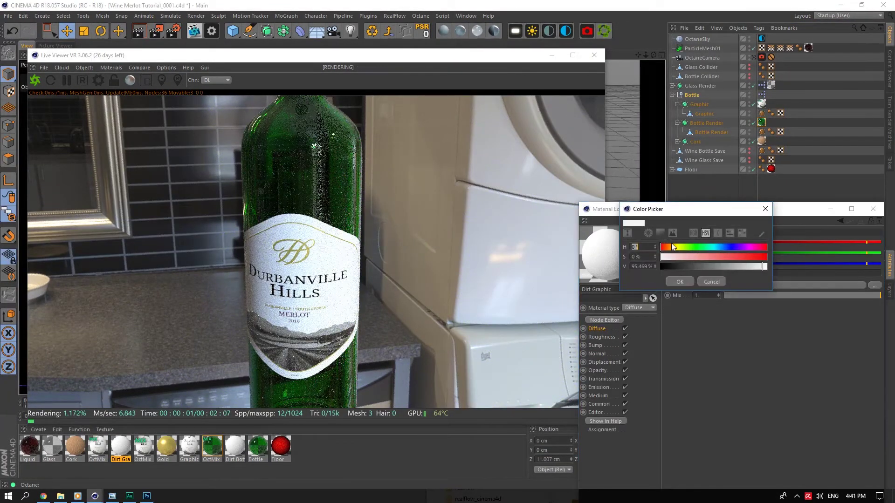
pyautogui.click(679, 281)
pyautogui.moveTo(645, 55); pyautogui.dragTo(651, 22)
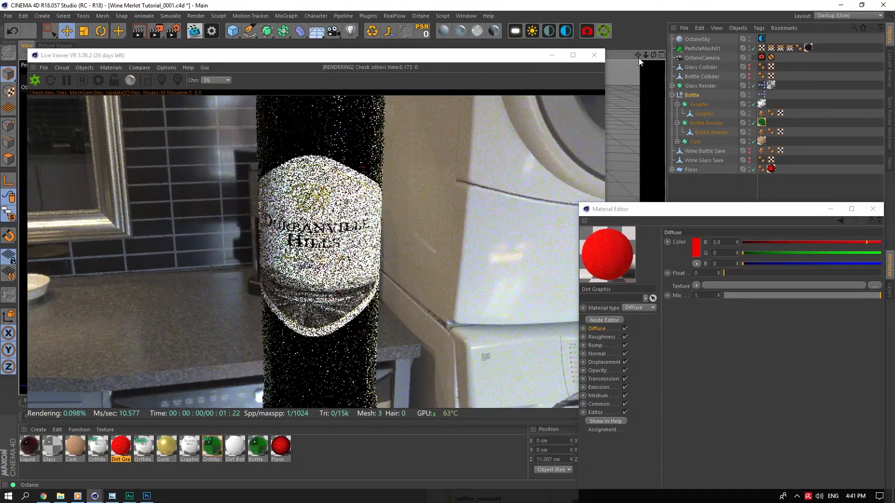
# Step: Render only the Graphic object and set the stains texture's Power to 25 in the label's outer mix material
pyautogui.click(691, 105)
pyautogui.moveTo(13, 216); pyautogui.dragTo(46, 261)
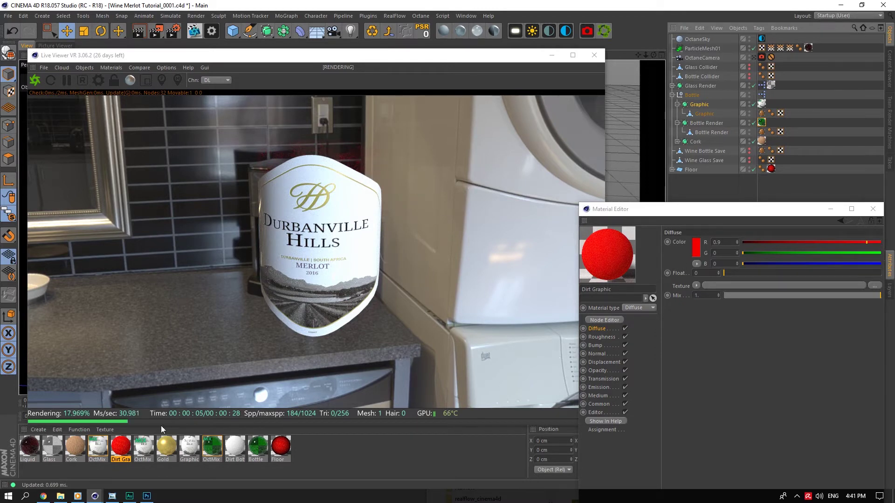
pyautogui.click(145, 445)
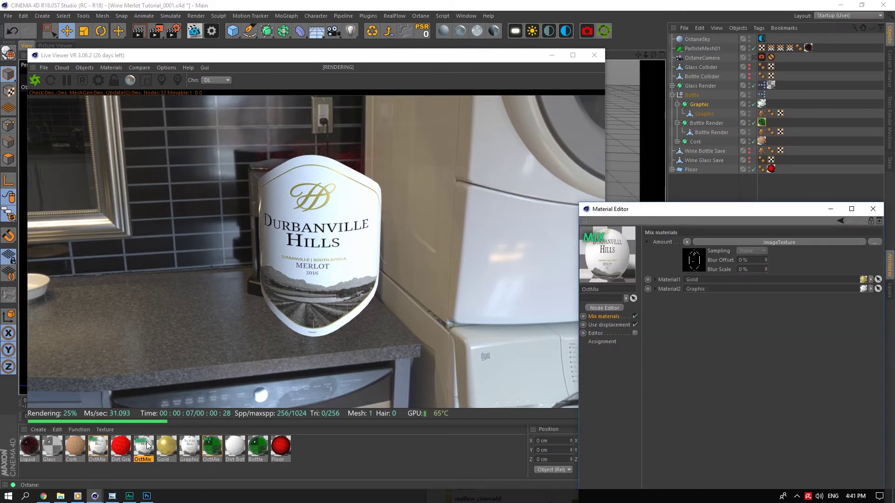
pyautogui.click(97, 446)
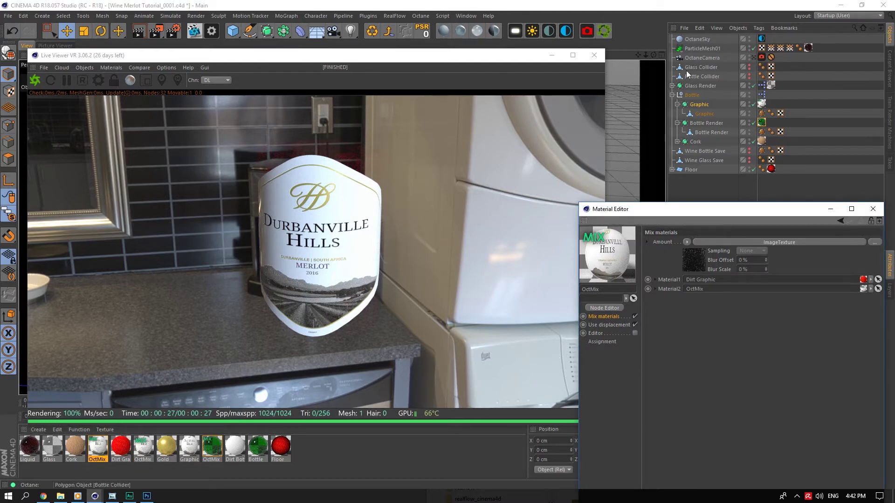
pyautogui.moveTo(653, 55); pyautogui.dragTo(666, 70)
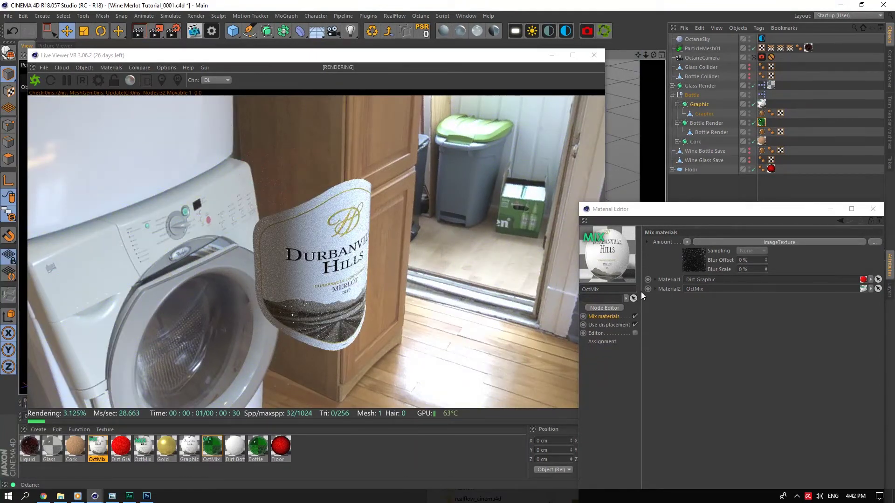
pyautogui.click(686, 267)
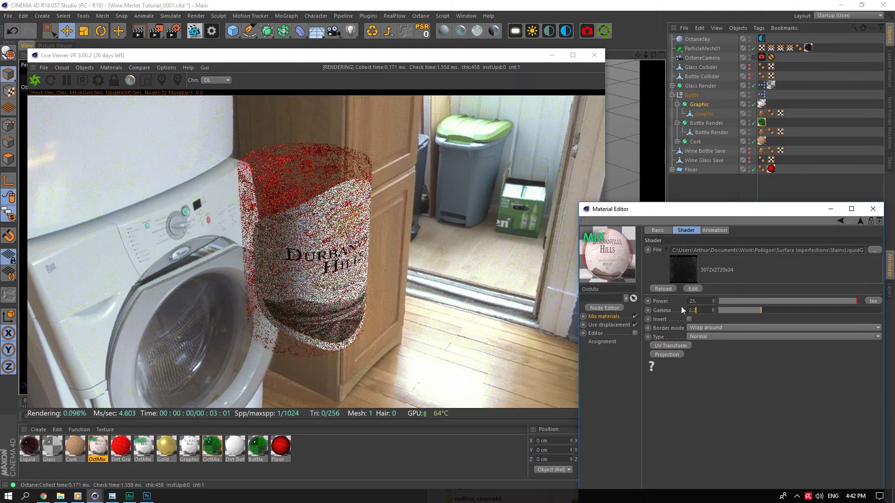
# Step: Open the label's outer mix in the node editor and separate its mix node and the Graphic node from the stack
pyautogui.click(605, 308)
pyautogui.moveTo(406, 180); pyautogui.dragTo(554, 197)
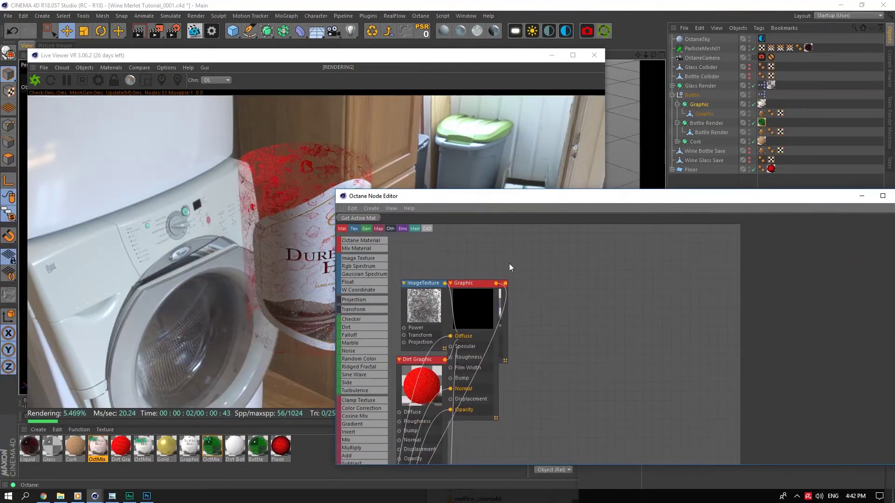
pyautogui.scroll(-4, 515, 304)
pyautogui.moveTo(524, 292); pyautogui.dragTo(559, 270, button='middle')
pyautogui.moveTo(546, 274); pyautogui.dragTo(628, 330)
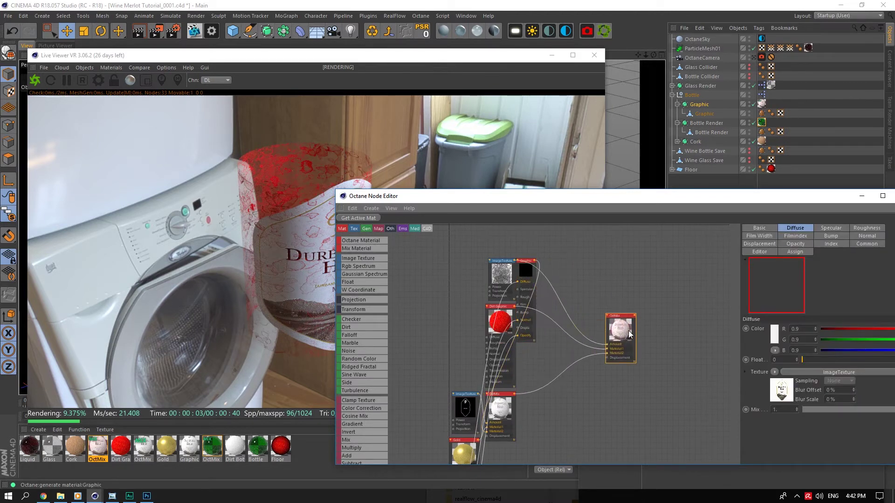
pyautogui.moveTo(536, 283); pyautogui.dragTo(520, 286, button='middle')
pyautogui.moveTo(514, 294); pyautogui.dragTo(555, 437)
pyautogui.moveTo(551, 389); pyautogui.dragTo(539, 302, button='middle')
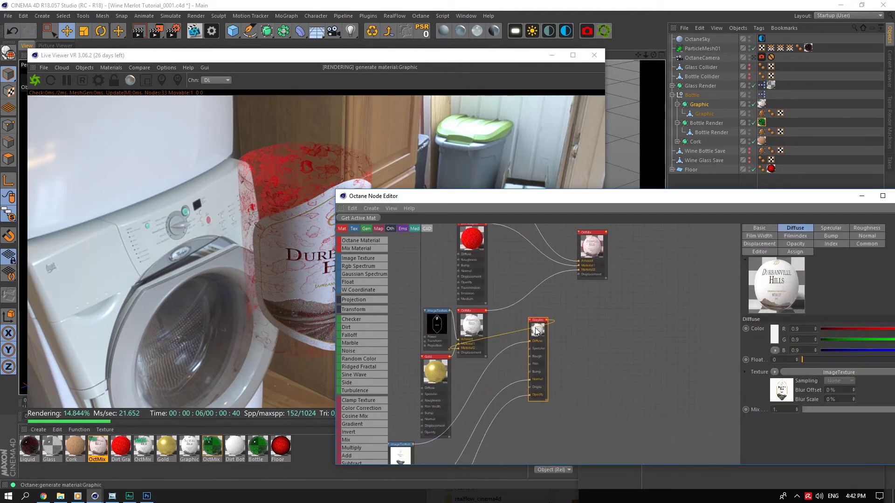
# Step: Arrange the Graphic, Gold and mask texture nodes clearly beside the inner mix node they feed
pyautogui.moveTo(536, 331); pyautogui.dragTo(445, 410)
pyautogui.moveTo(445, 411); pyautogui.dragTo(511, 419, button='middle')
pyautogui.moveTo(478, 307); pyautogui.dragTo(429, 332)
pyautogui.moveTo(516, 418); pyautogui.dragTo(474, 369)
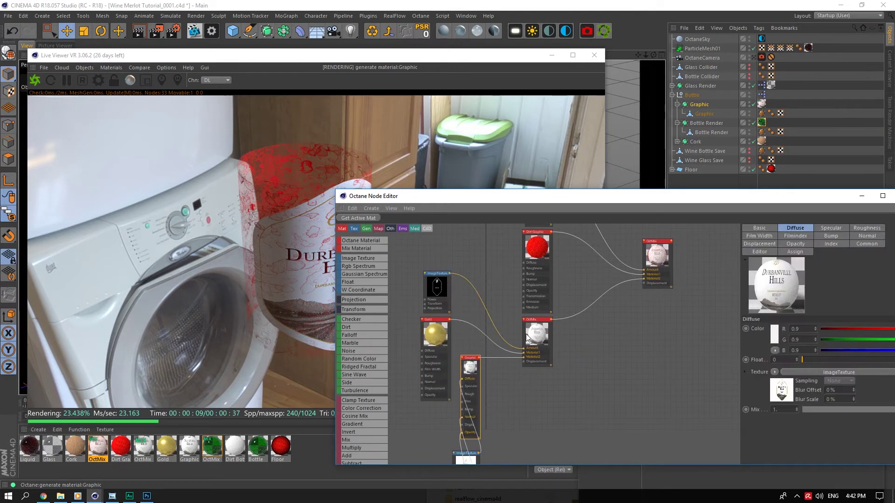
pyautogui.moveTo(507, 354); pyautogui.dragTo(496, 338, button='middle')
pyautogui.moveTo(461, 350); pyautogui.dragTo(495, 365)
# Step: Add a Subtract node and a second Image Texture node above the stains texture in the node graph
pyautogui.moveTo(567, 229); pyautogui.dragTo(537, 361, button='middle')
pyautogui.moveTo(547, 297); pyautogui.dragTo(537, 295, button='middle')
pyautogui.moveTo(600, 200); pyautogui.dragTo(622, 196)
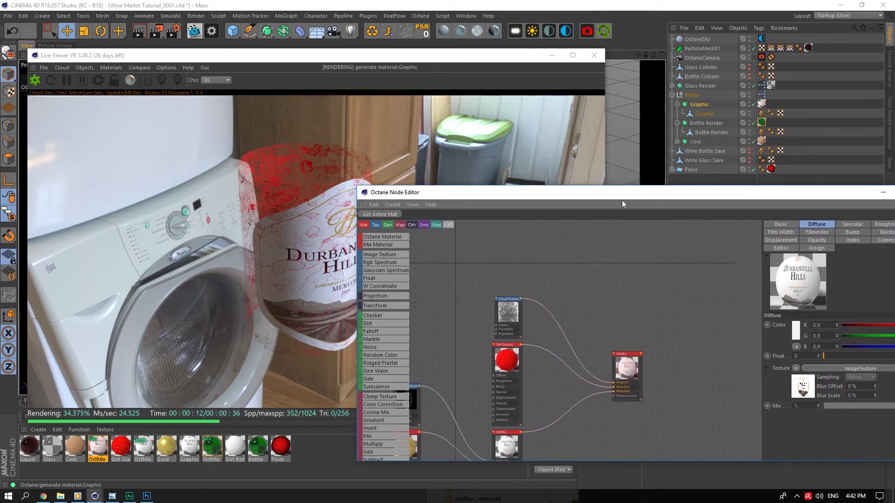
pyautogui.moveTo(613, 267); pyautogui.dragTo(586, 326, button='middle')
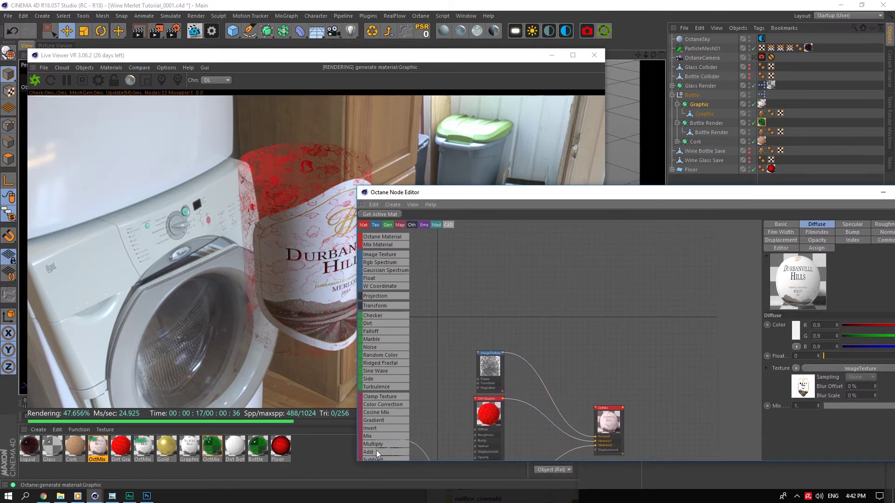
pyautogui.scroll(-1, 380, 440)
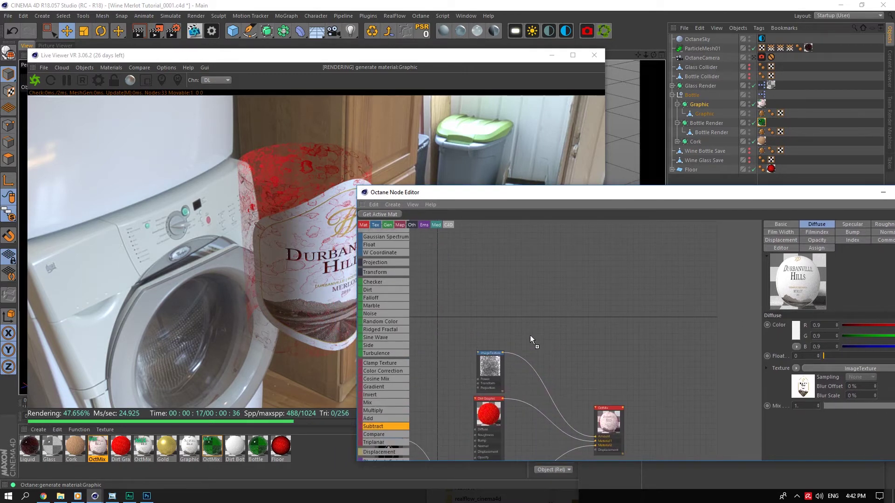
pyautogui.moveTo(530, 335); pyautogui.dragTo(532, 327)
pyautogui.click(496, 368)
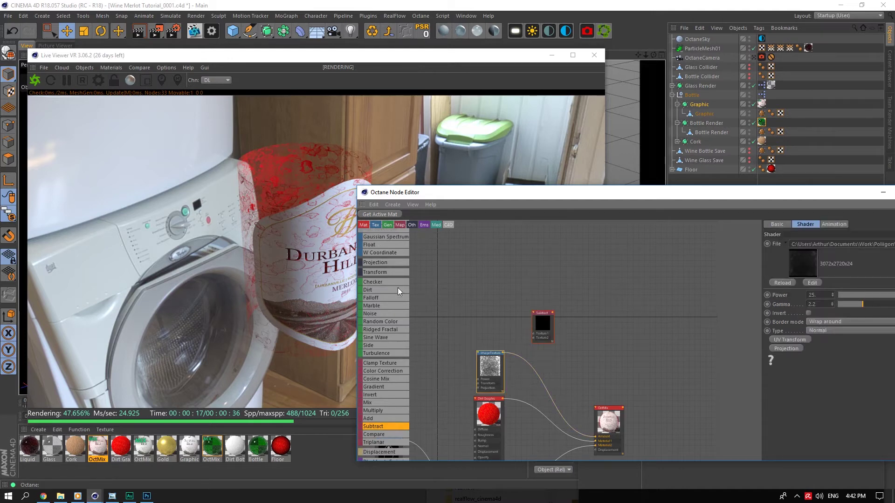
pyautogui.scroll(1, 398, 292)
pyautogui.moveTo(387, 255); pyautogui.dragTo(488, 305)
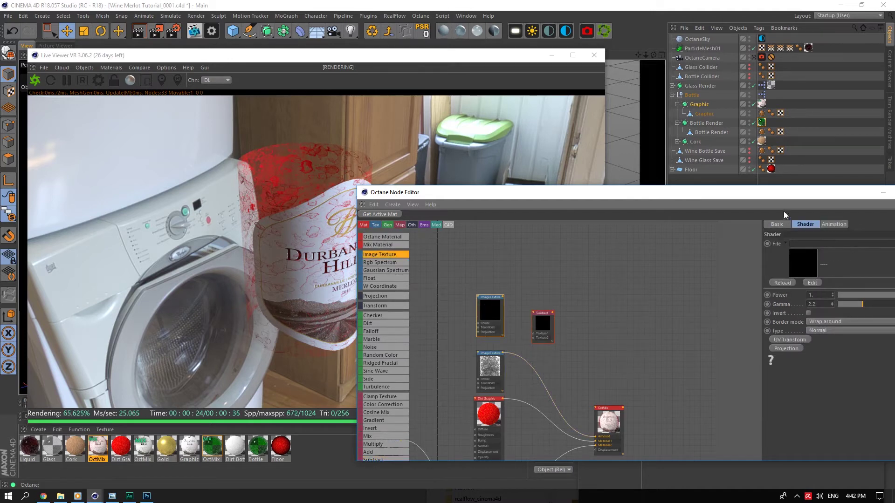
# Step: Load Wine Merlot Tutorial.psd from the Desktop into the new image texture and set its Type to Alpha
pyautogui.moveTo(777, 196); pyautogui.dragTo(660, 212)
pyautogui.click(810, 263)
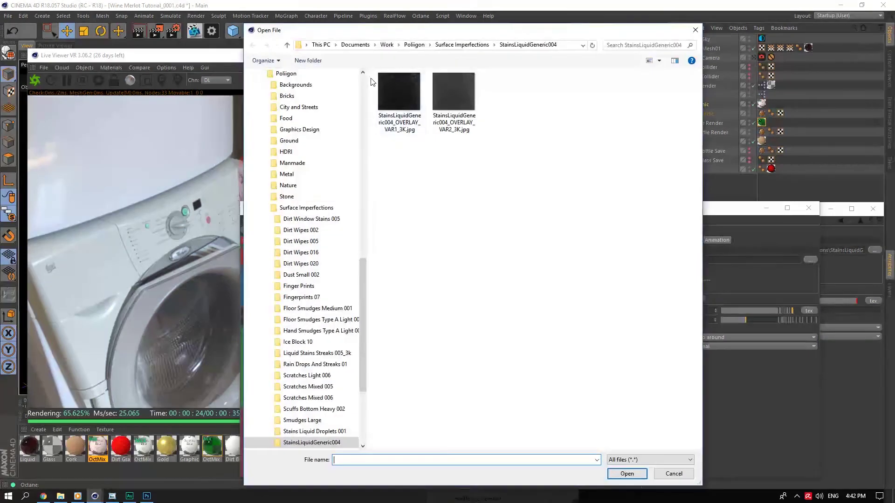
pyautogui.click(365, 78)
pyautogui.click(280, 92)
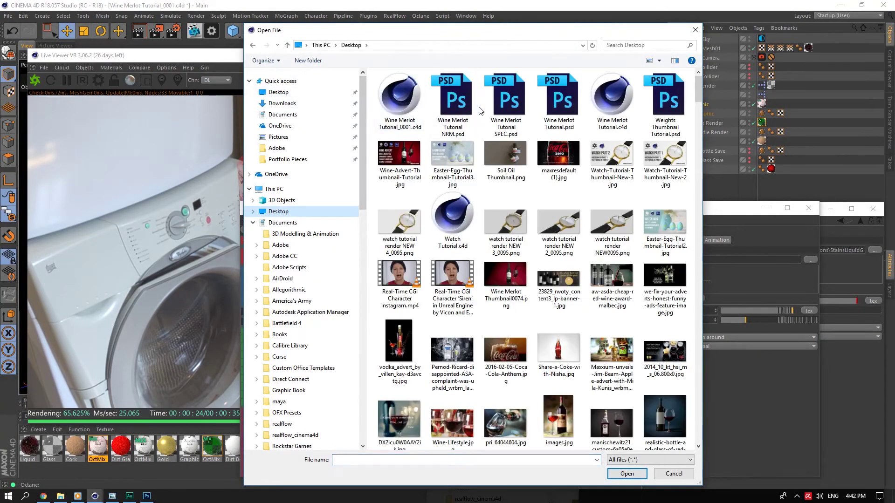
pyautogui.click(548, 118)
pyautogui.click(628, 474)
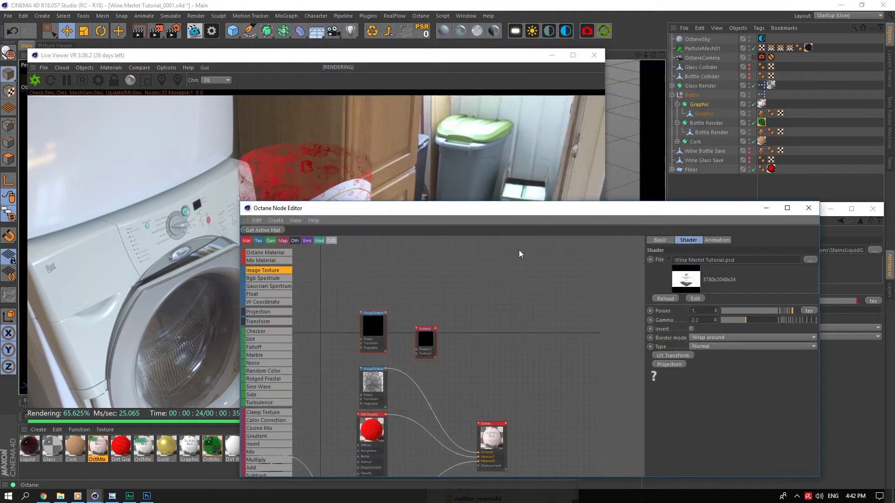
pyautogui.click(714, 347)
pyautogui.click(699, 375)
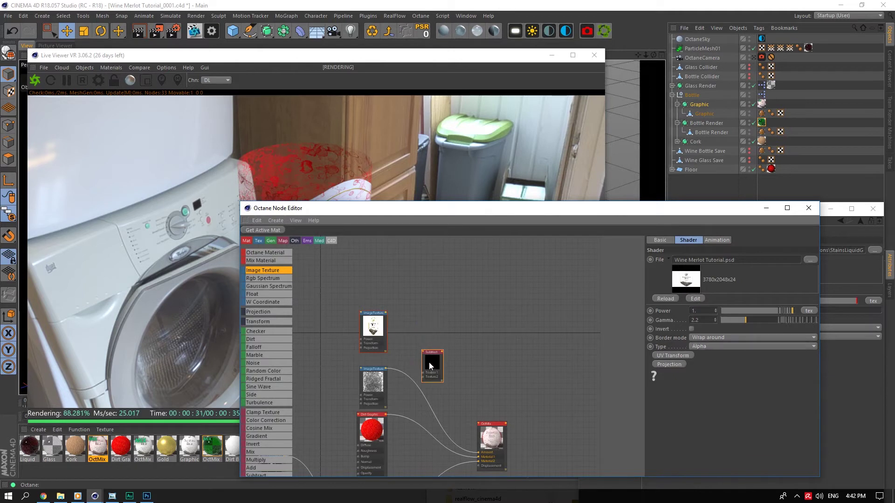
# Step: Connect the label alpha to the Subtract node's Texture1, the stains texture to Texture2, and the Subtract output to the mix Amount
pyautogui.click(417, 338)
pyautogui.moveTo(405, 207); pyautogui.dragTo(516, 199)
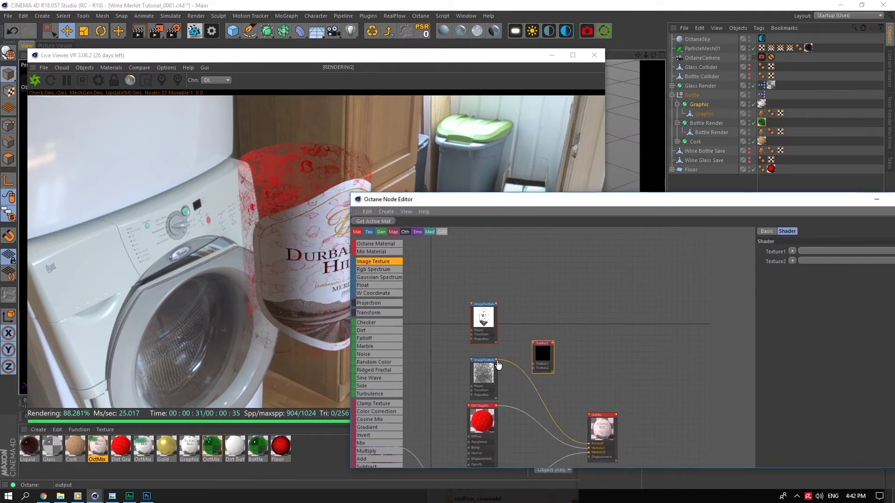
pyautogui.moveTo(535, 379); pyautogui.dragTo(534, 369)
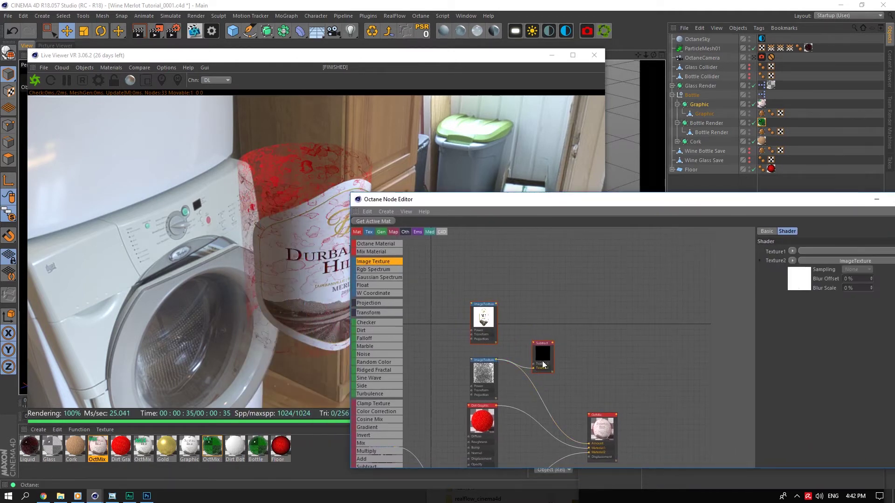
pyautogui.moveTo(496, 304); pyautogui.dragTo(591, 447)
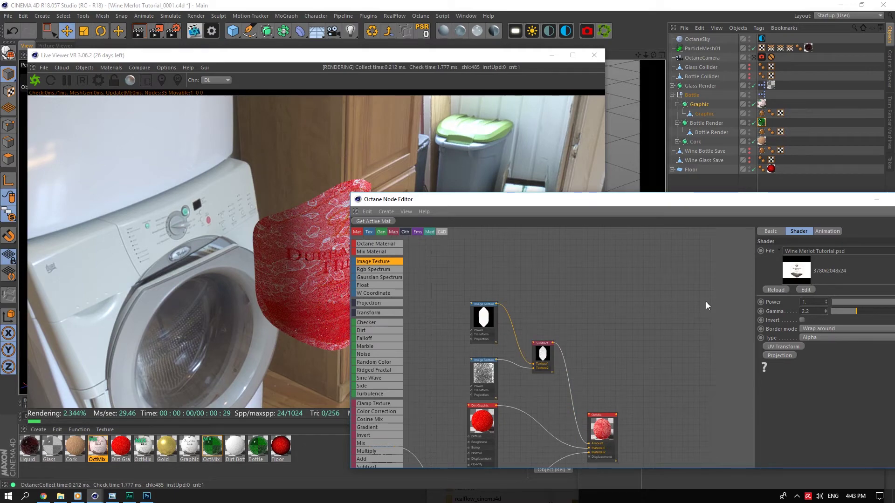
pyautogui.moveTo(653, 55)
pyautogui.mouseDown()
pyautogui.moveTo(625, 57)
pyautogui.moveTo(639, 57)
pyautogui.mouseUp()
pyautogui.click(576, 205)
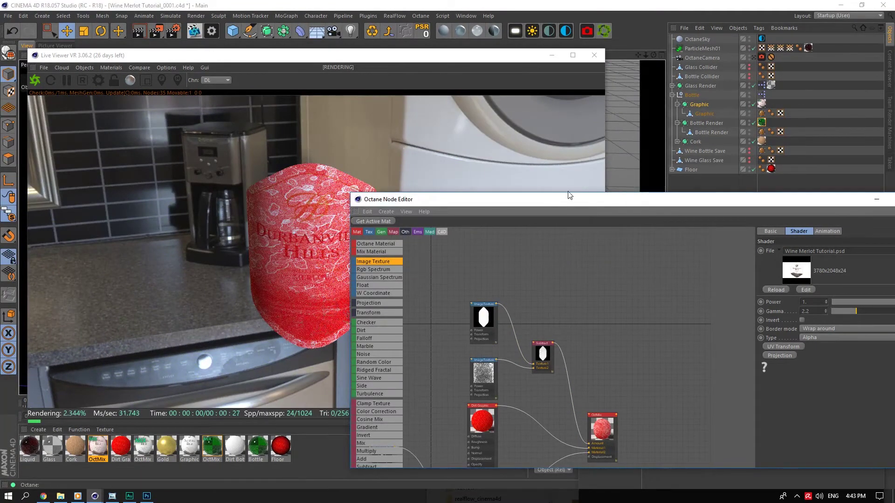
pyautogui.moveTo(568, 195); pyautogui.dragTo(608, 182)
# Step: Try a Power of 1 and a Gamma of 1.2 on the stains texture
pyautogui.click(523, 366)
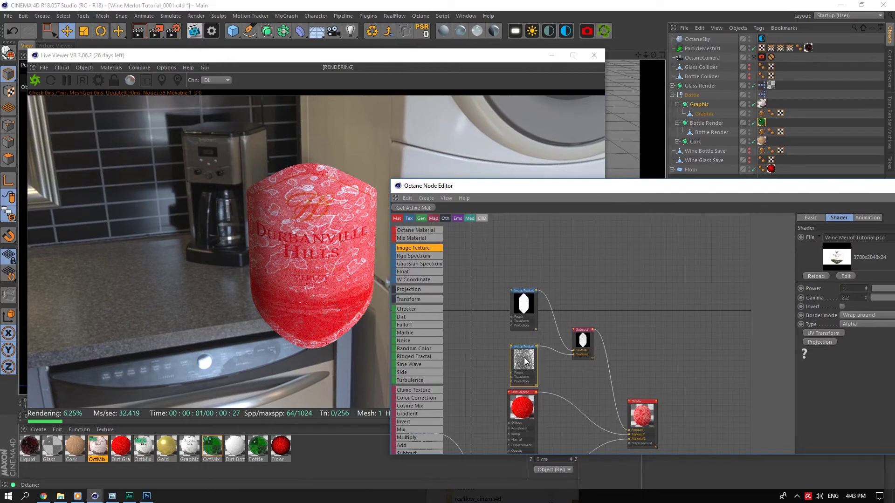
pyautogui.doubleClick(858, 289)
pyautogui.write('1')
pyautogui.press('Tab')
pyautogui.write('1.2')
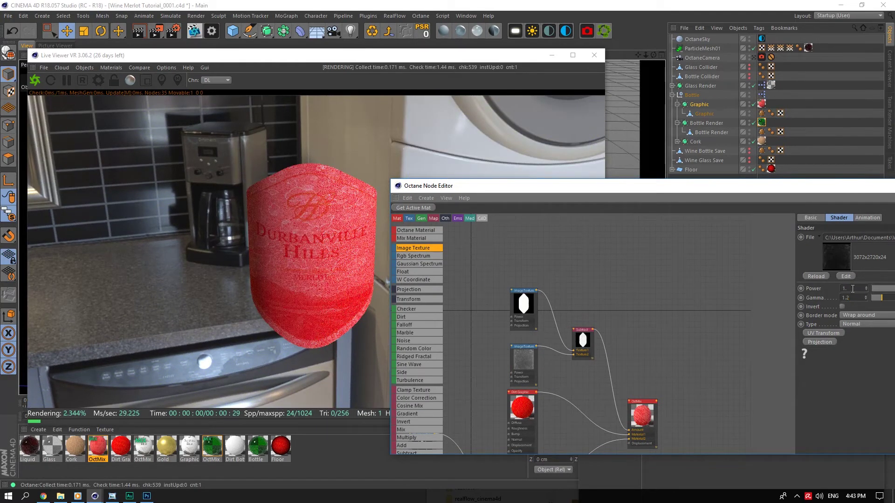
# Step: Return the stains texture's Gamma to 2.2, keeping its Power at 1
pyautogui.press('BackSpace')
pyautogui.press('BackSpace')
pyautogui.press('BackSpace')
pyautogui.write('2')
pyautogui.press('Return')
pyautogui.write('.2')
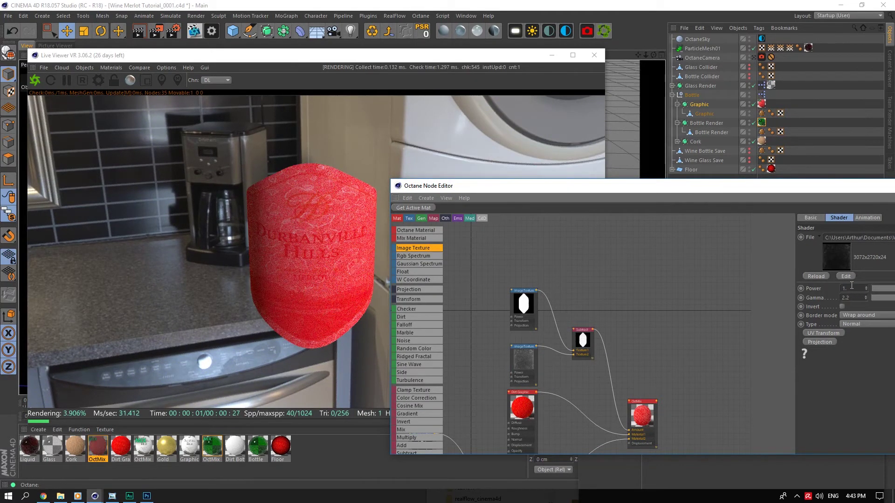
pyautogui.press('Return')
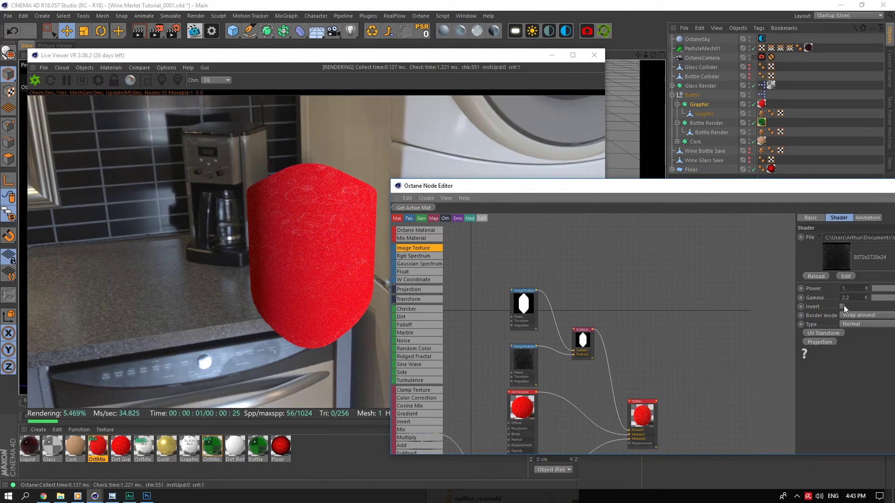
# Step: Enable Invert on the stains texture and set its Power to 25
pyautogui.click(621, 286)
pyautogui.click(523, 355)
pyautogui.click(842, 308)
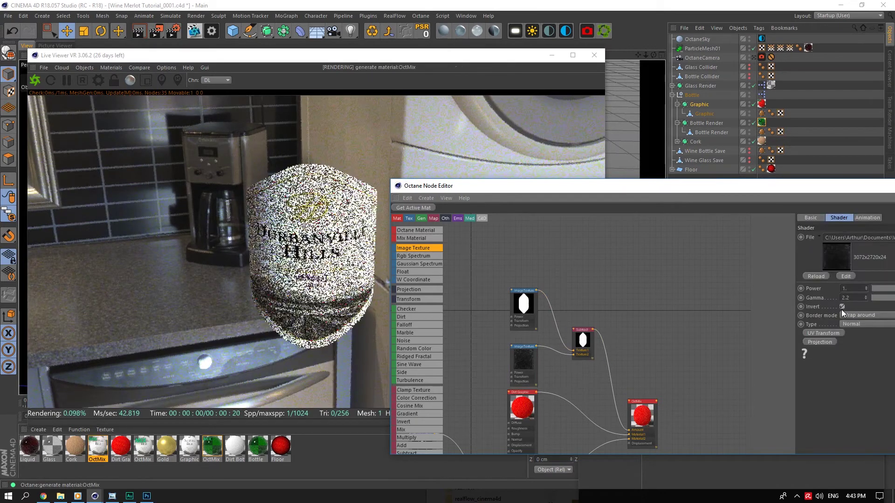
pyautogui.doubleClick(846, 288)
pyautogui.write('25')
pyautogui.click(853, 297)
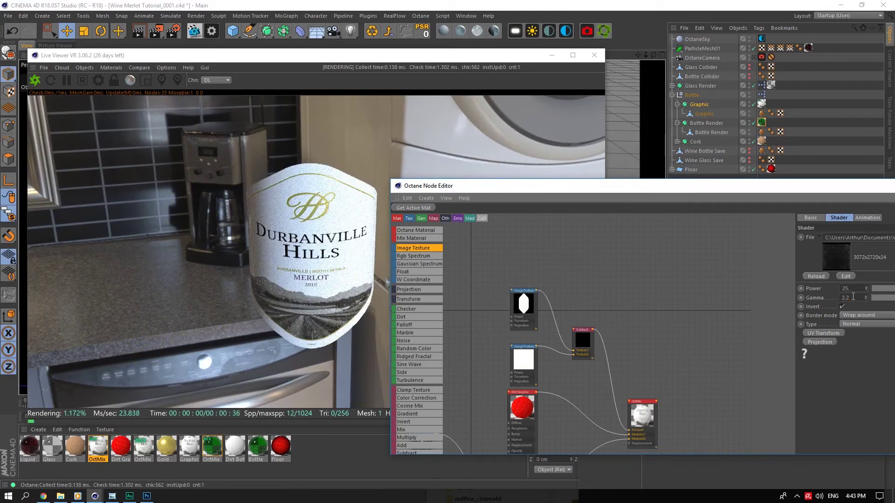
# Step: Disable Invert on the stains texture and return its Power to 1
pyautogui.click(842, 307)
# Step: Try the Normal type on the label's image texture, then return it to Alpha
pyautogui.click(531, 305)
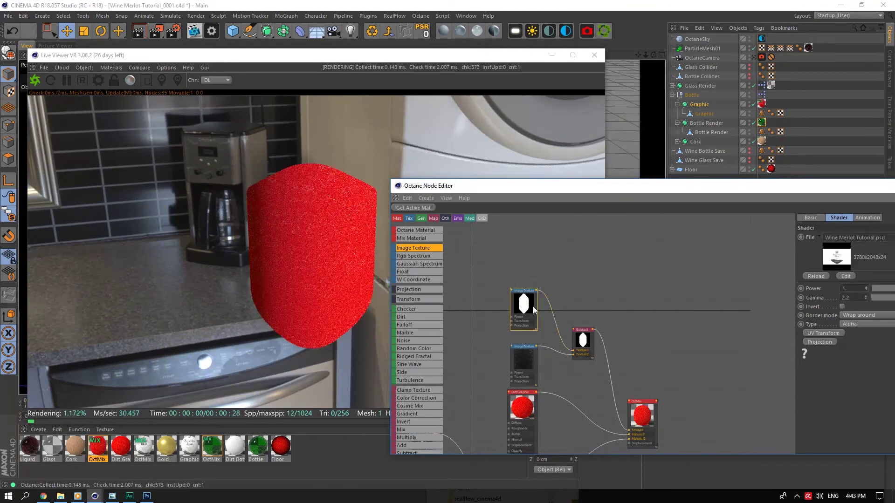
pyautogui.moveTo(682, 192); pyautogui.dragTo(604, 197)
pyautogui.click(774, 329)
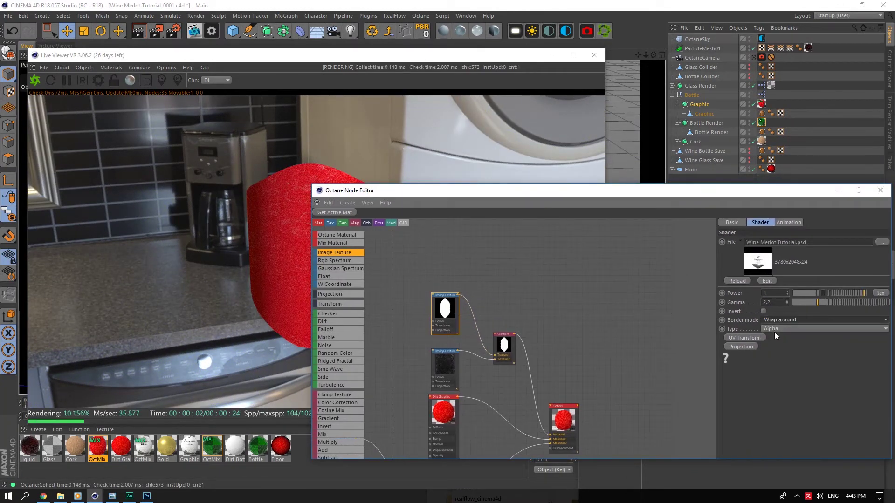
pyautogui.click(777, 339)
pyautogui.moveTo(606, 193); pyautogui.dragTo(645, 189)
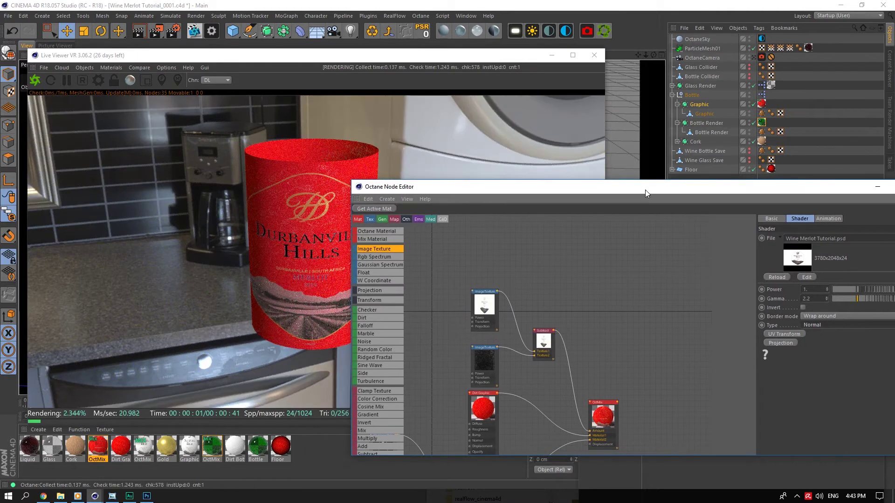
pyautogui.click(818, 327)
pyautogui.click(816, 348)
# Step: Try an Invert node between the Subtract node and the mix Amount, then delete it
pyautogui.click(544, 340)
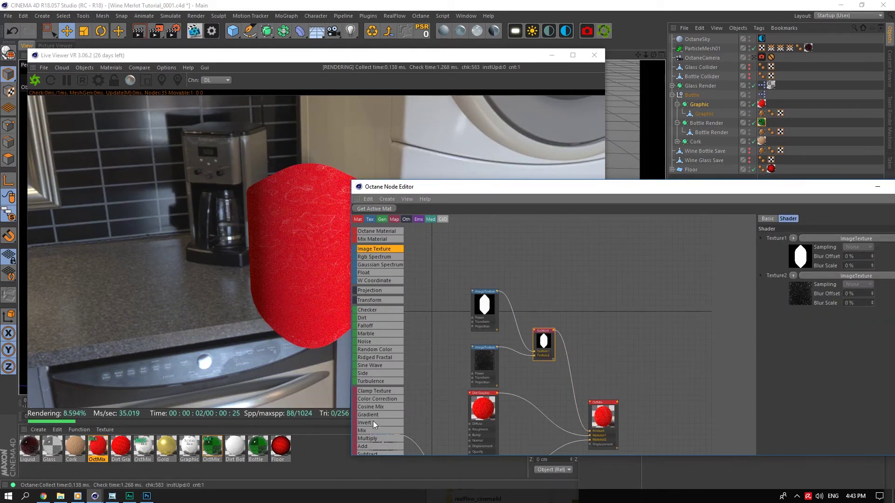
pyautogui.moveTo(373, 422); pyautogui.dragTo(570, 356)
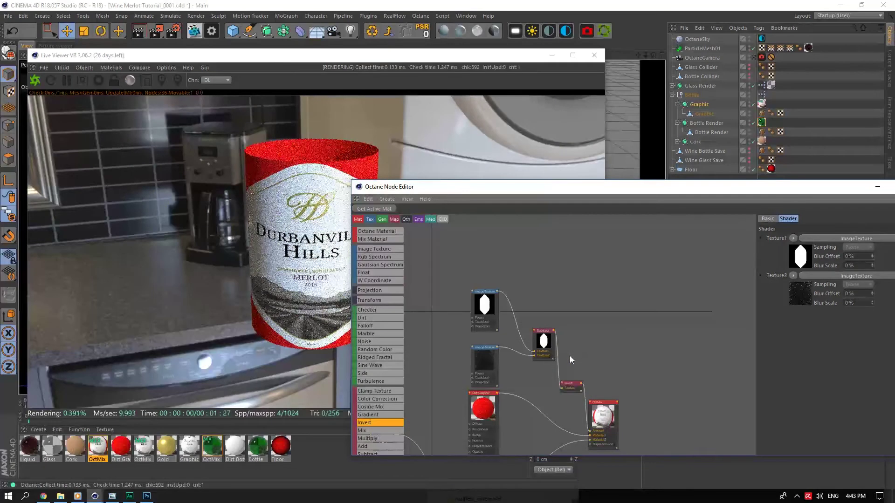
pyautogui.click(569, 385)
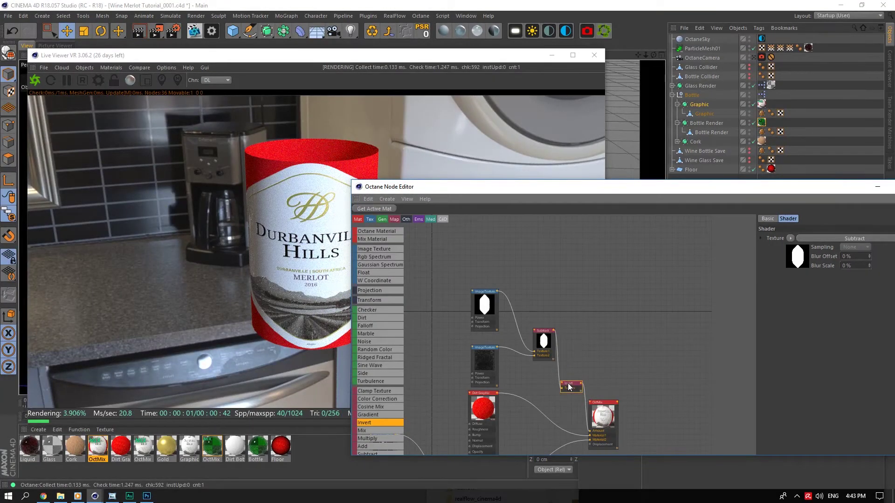
pyautogui.press('Delete')
# Step: Swap the Subtract inputs, connecting the stains texture to Texture1 and the label alpha to Texture2
pyautogui.click(491, 355)
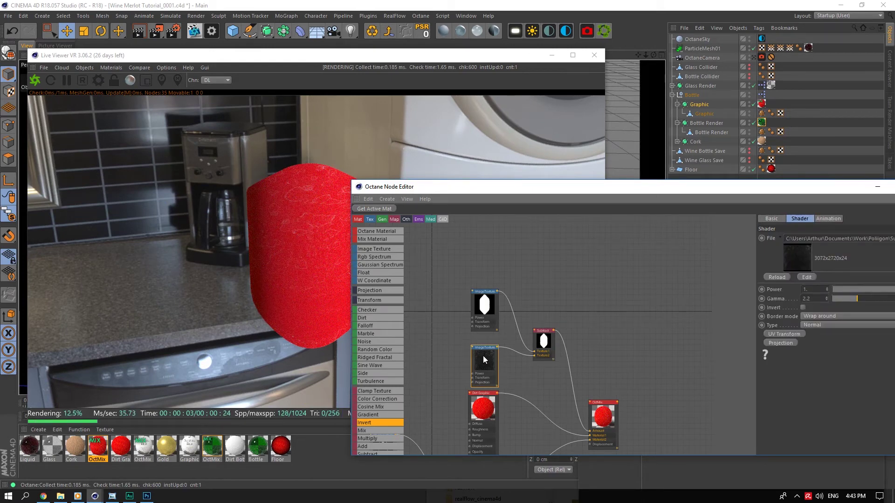
pyautogui.moveTo(482, 356)
pyautogui.mouseDown()
pyautogui.moveTo(443, 298)
pyautogui.moveTo(468, 356)
pyautogui.mouseUp()
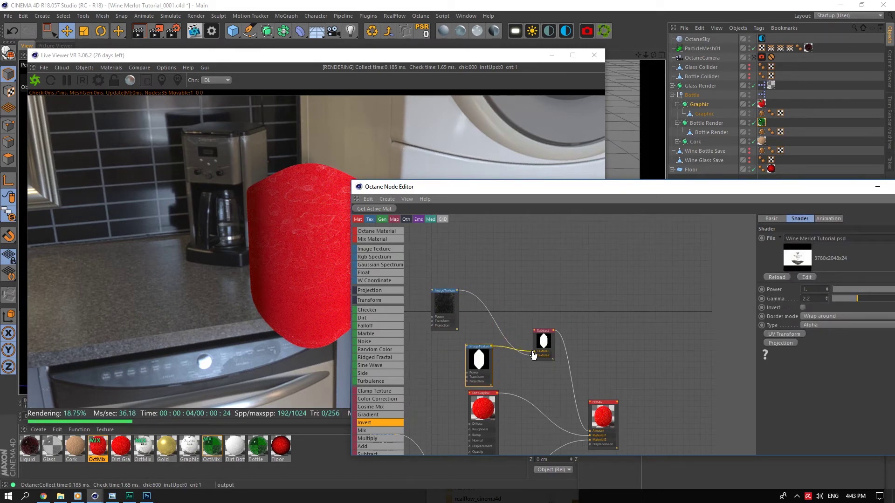
pyautogui.moveTo(535, 356); pyautogui.dragTo(535, 356)
pyautogui.moveTo(457, 291); pyautogui.dragTo(535, 356)
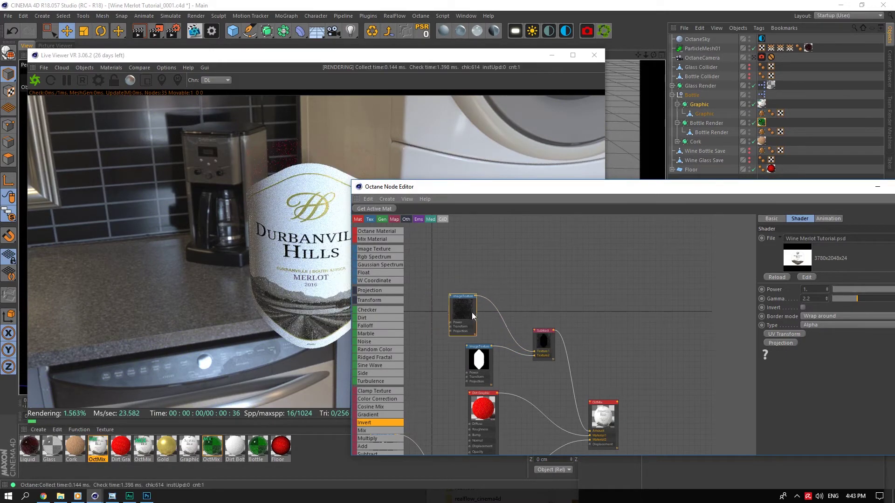
# Step: Set the stains texture's Power to 5 while it feeds the Subtract node's Texture1
pyautogui.click(472, 315)
pyautogui.click(478, 357)
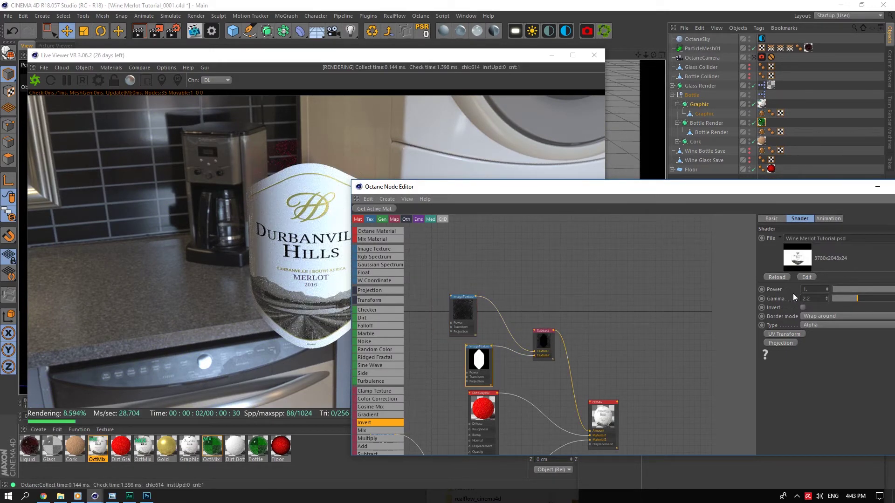
pyautogui.click(462, 320)
pyautogui.doubleClick(817, 289)
pyautogui.write('5')
pyautogui.press('Return')
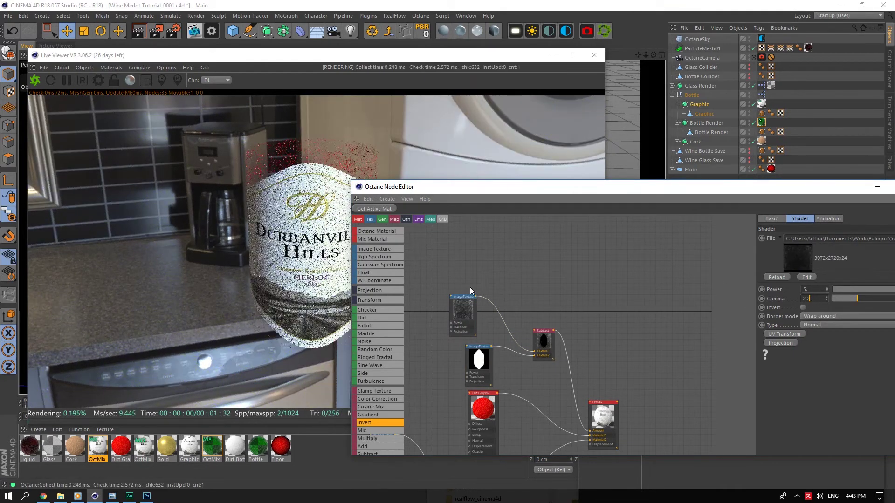
# Step: Route the label alpha into Texture1 and the stains into Texture2 of a Multiply node replacing Subtract, and space the nodes out
pyautogui.moveTo(461, 306); pyautogui.dragTo(475, 309)
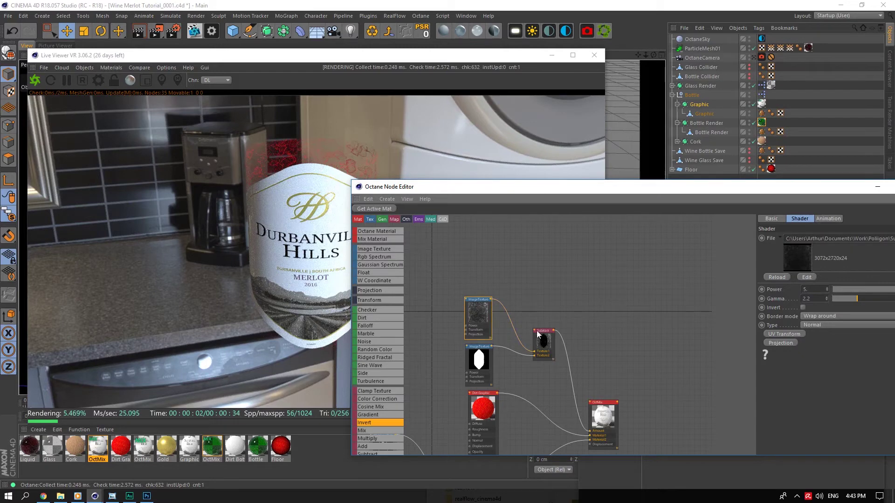
pyautogui.moveTo(479, 361); pyautogui.dragTo(482, 312)
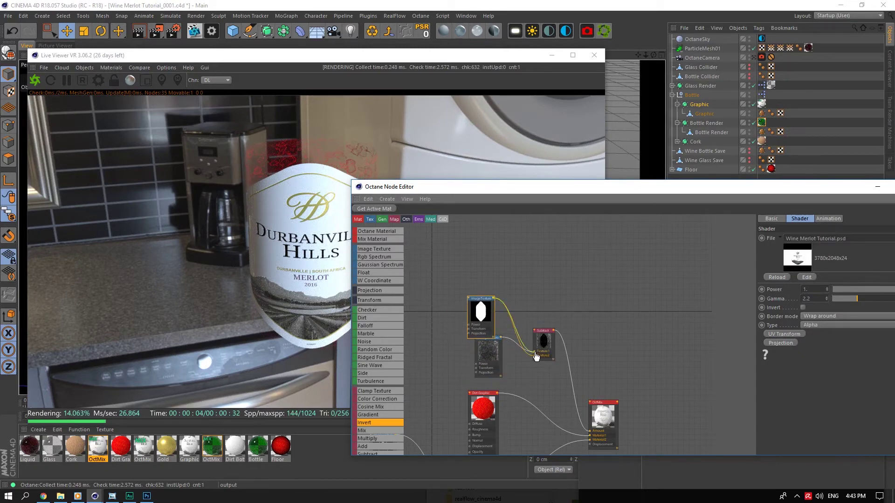
pyautogui.moveTo(535, 354)
pyautogui.mouseDown()
pyautogui.moveTo(484, 358)
pyautogui.moveTo(535, 356)
pyautogui.mouseUp()
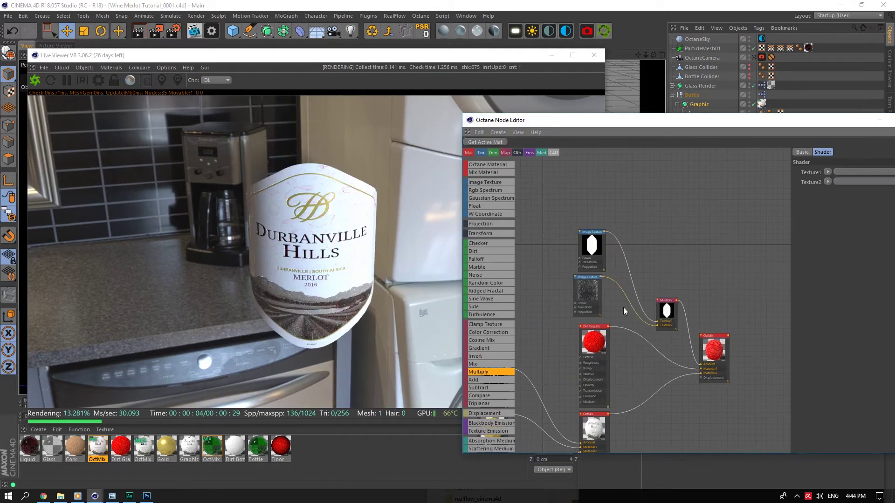
pyautogui.moveTo(596, 250); pyautogui.dragTo(587, 246)
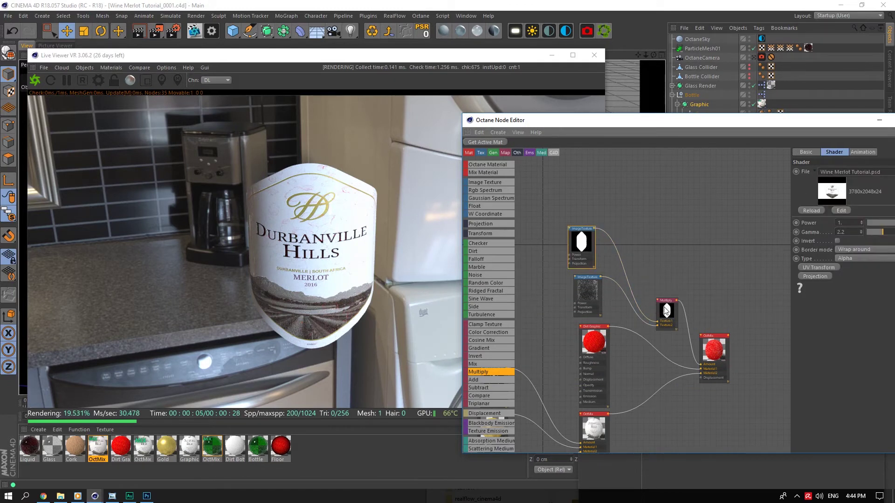
pyautogui.moveTo(666, 311); pyautogui.dragTo(647, 300)
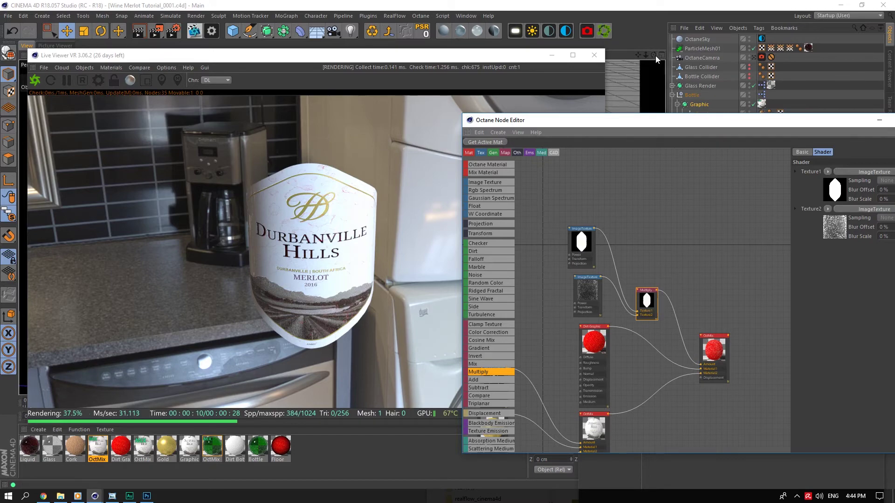
# Step: Set the Power of the stains texture feeding the Multiply node to 25
pyautogui.moveTo(654, 55); pyautogui.dragTo(662, 80)
pyautogui.click(589, 301)
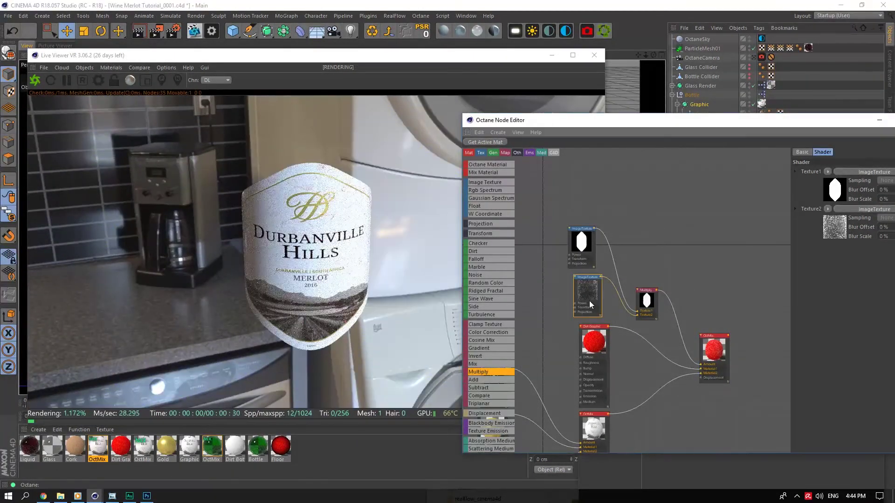
pyautogui.moveTo(734, 123); pyautogui.dragTo(639, 148)
pyautogui.click(787, 251)
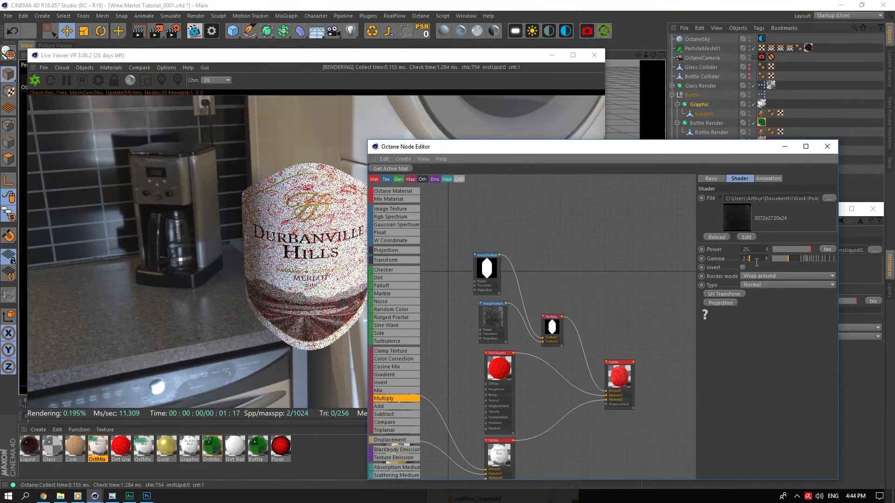
pyautogui.press('Tab')
pyautogui.moveTo(680, 150); pyautogui.dragTo(703, 148)
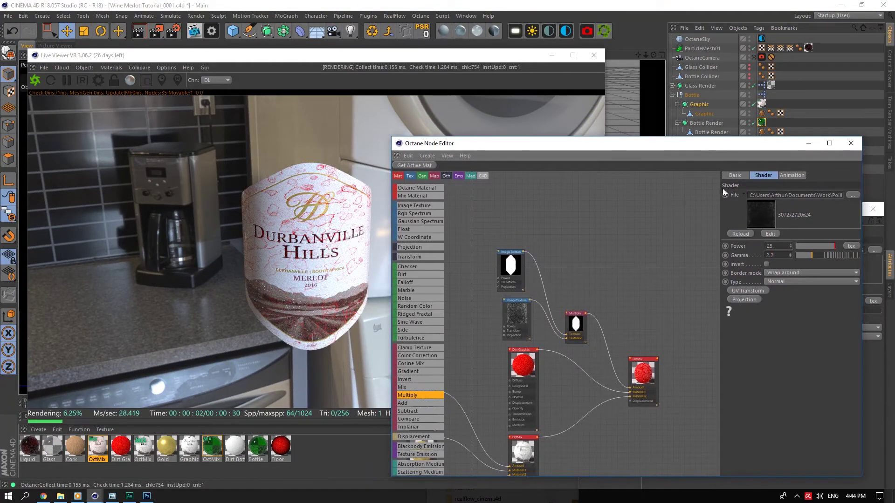
# Step: Replace the stains image with the one from the Stains Liquid Droplets 001 folder, without copying it to the project location
pyautogui.click(852, 194)
pyautogui.click(624, 43)
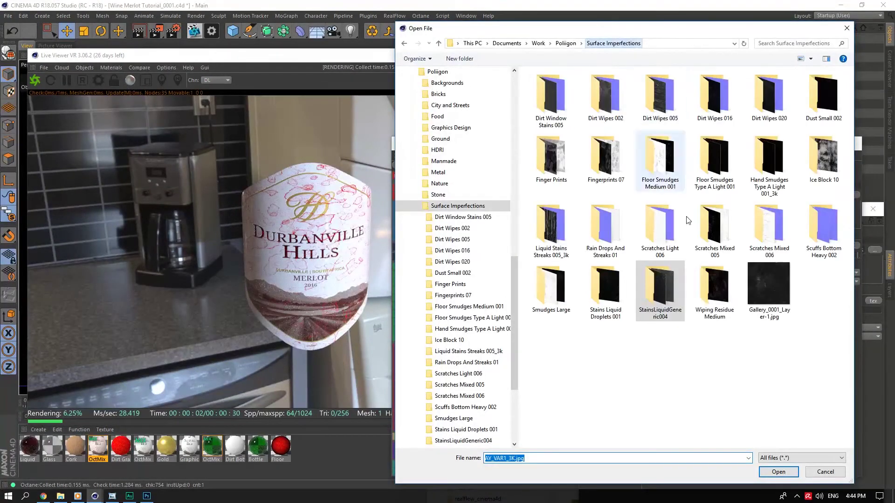
pyautogui.doubleClick(605, 289)
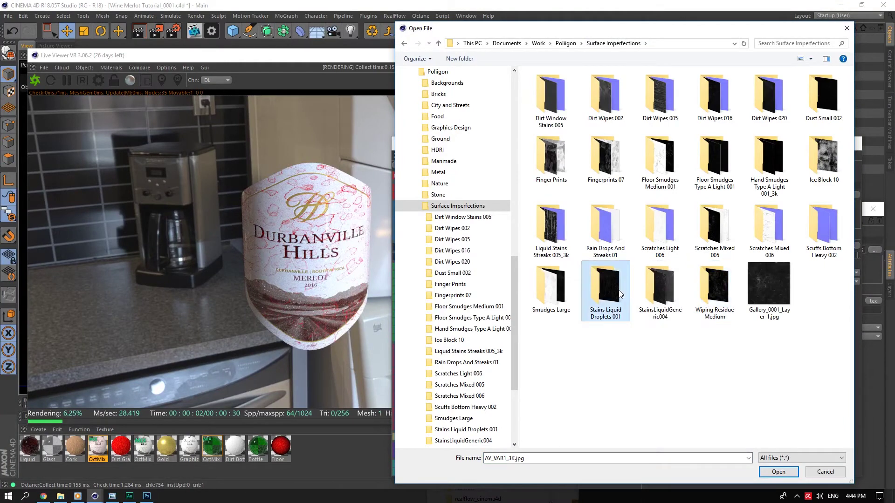
pyautogui.click(559, 134)
pyautogui.click(779, 472)
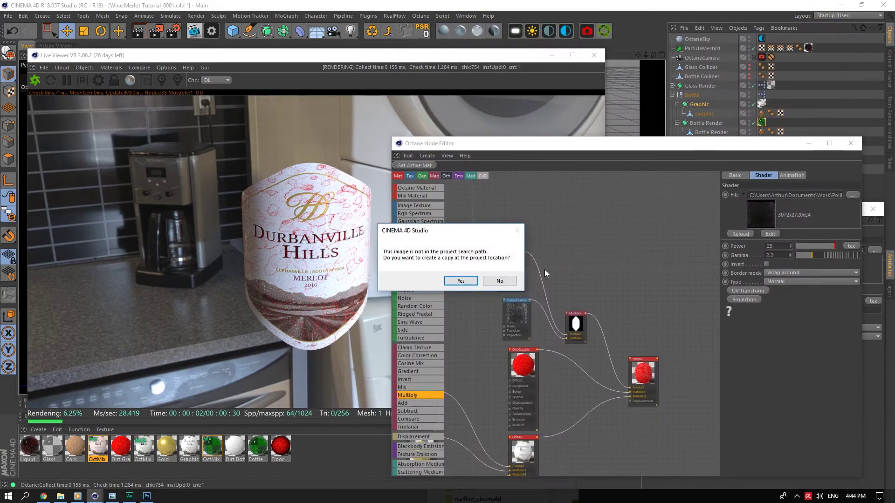
pyautogui.click(499, 281)
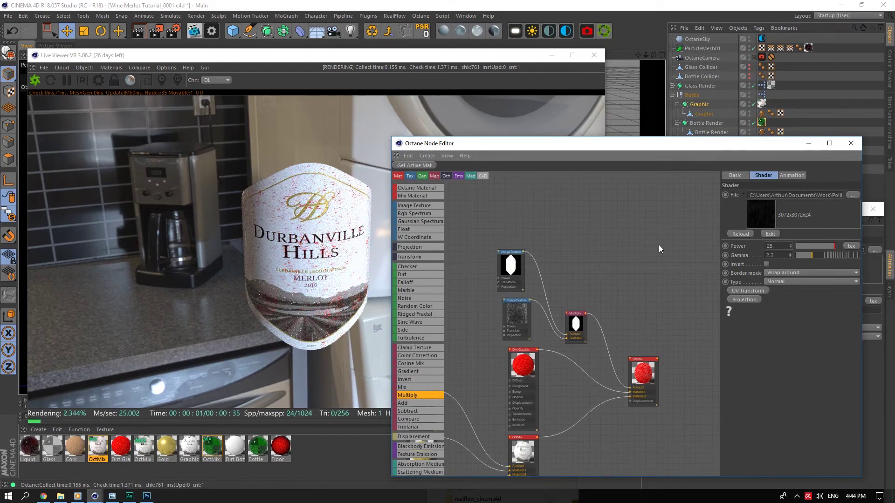
# Step: Set the liquid droplets texture's Power to 5
pyautogui.doubleClick(773, 246)
pyautogui.write('5')
pyautogui.press('Return')
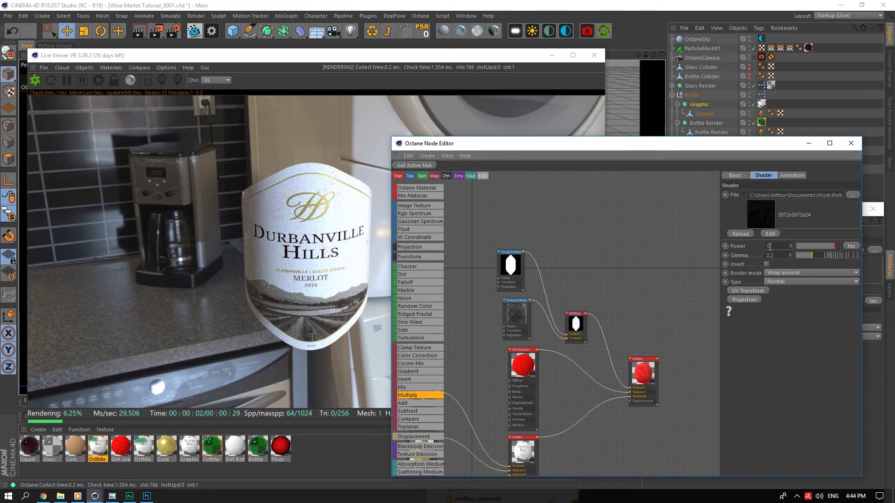
# Step: Change the Dirt Graphic material's diffuse color to a very dark brown
pyautogui.doubleClick(127, 444)
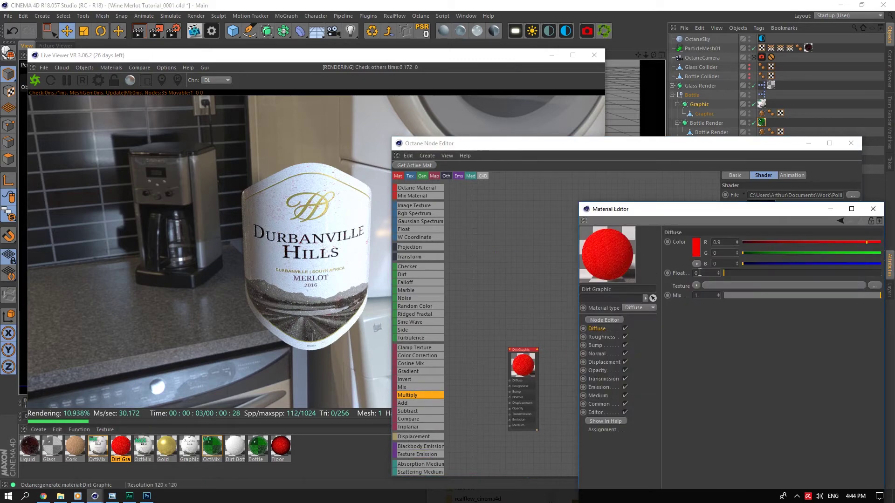
pyautogui.click(696, 252)
pyautogui.moveTo(661, 253); pyautogui.dragTo(765, 261)
pyautogui.moveTo(761, 271); pyautogui.dragTo(683, 273)
pyautogui.click(680, 284)
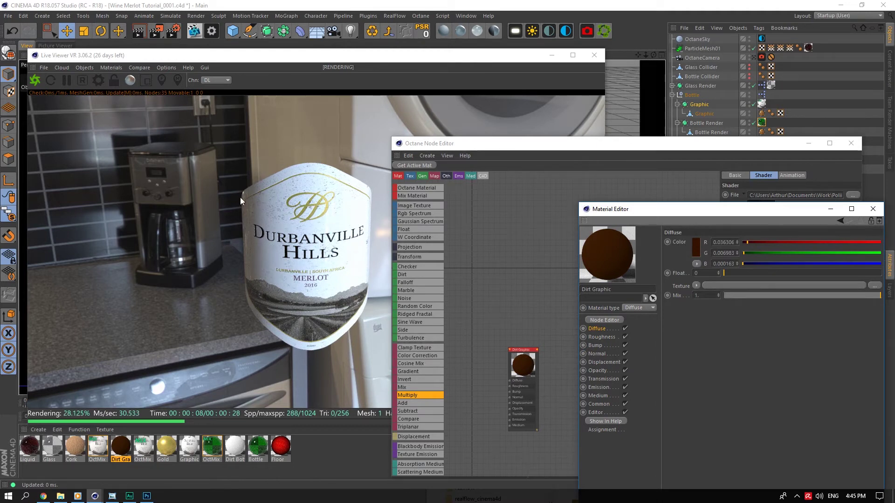
# Step: Set the Graphic material's Roughness float to 0.4
pyautogui.doubleClick(189, 446)
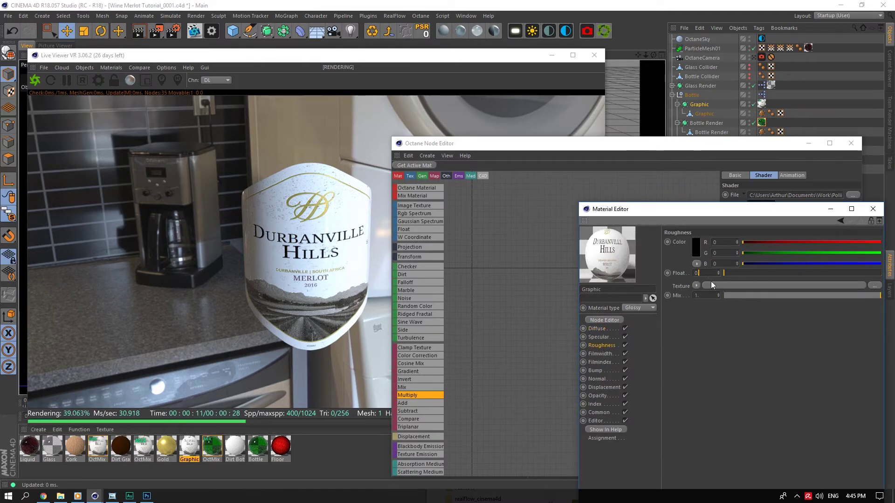
pyautogui.press('Return')
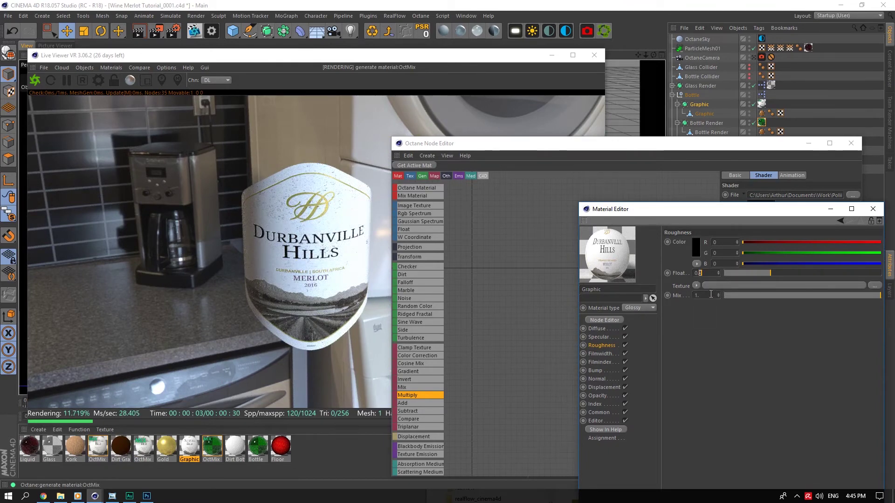
pyautogui.write('4')
pyautogui.press('Return')
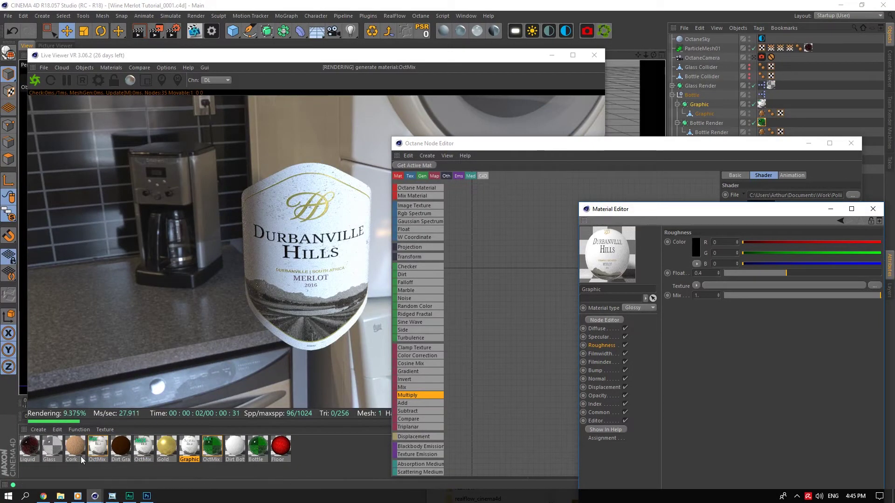
# Step: Set the Power of the droplets texture in the label's mix material to 2
pyautogui.click(97, 447)
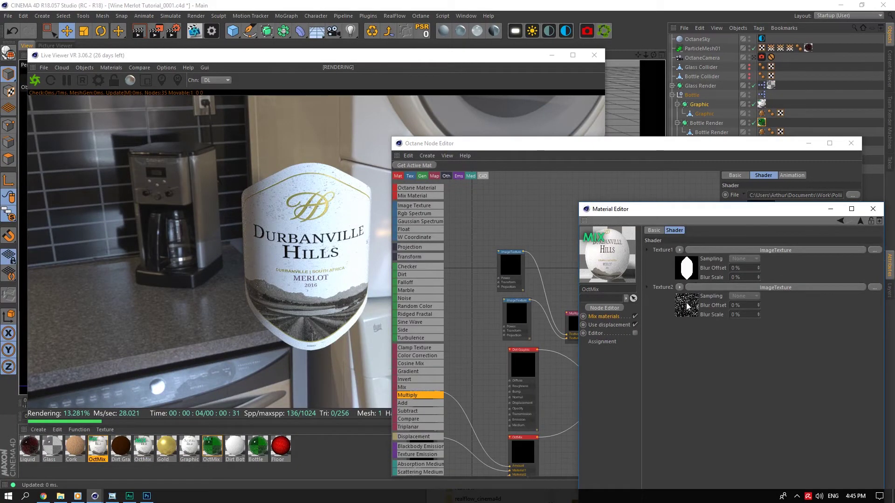
pyautogui.click(695, 271)
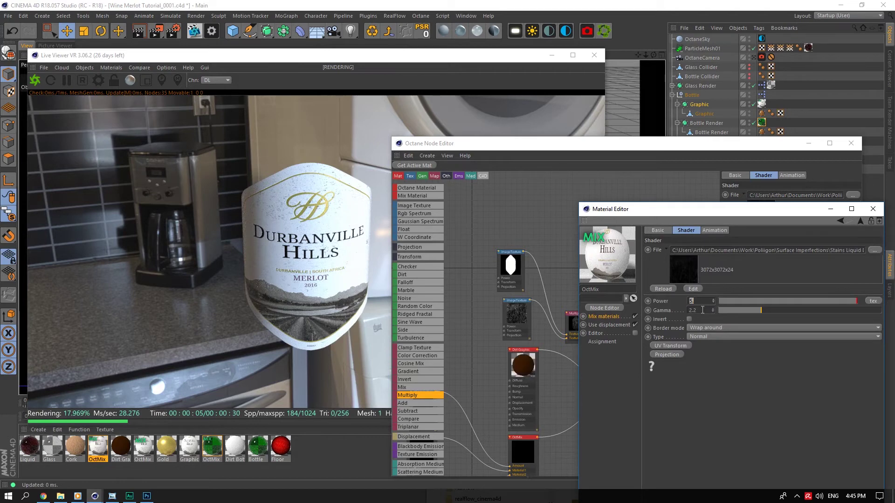
pyautogui.write('2')
pyautogui.press('Return')
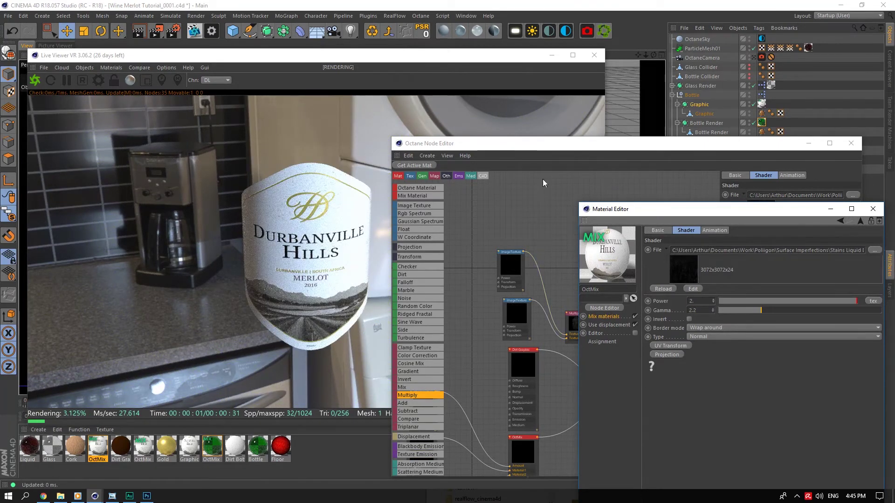
# Step: Move the droplets texture node away from the Multiply node and add a new Image Texture node above it
pyautogui.moveTo(546, 148); pyautogui.dragTo(508, 171)
pyautogui.moveTo(529, 262); pyautogui.dragTo(586, 236, button='middle')
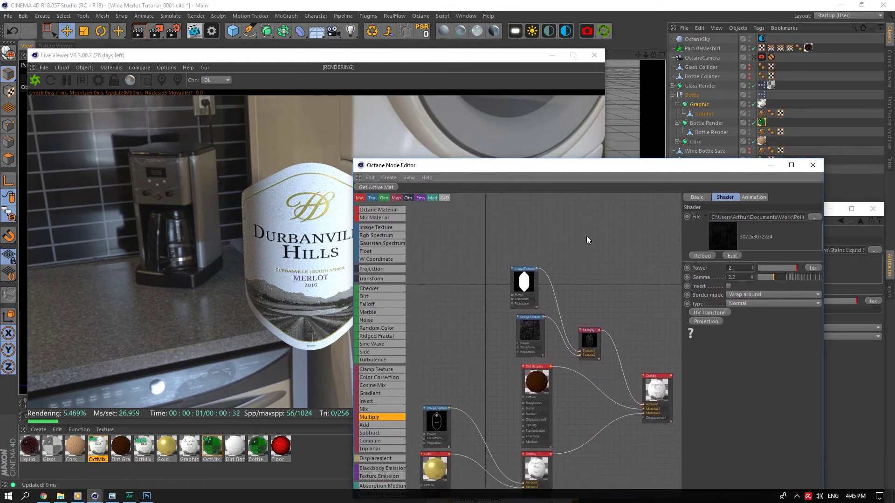
pyautogui.moveTo(534, 323); pyautogui.dragTo(453, 351)
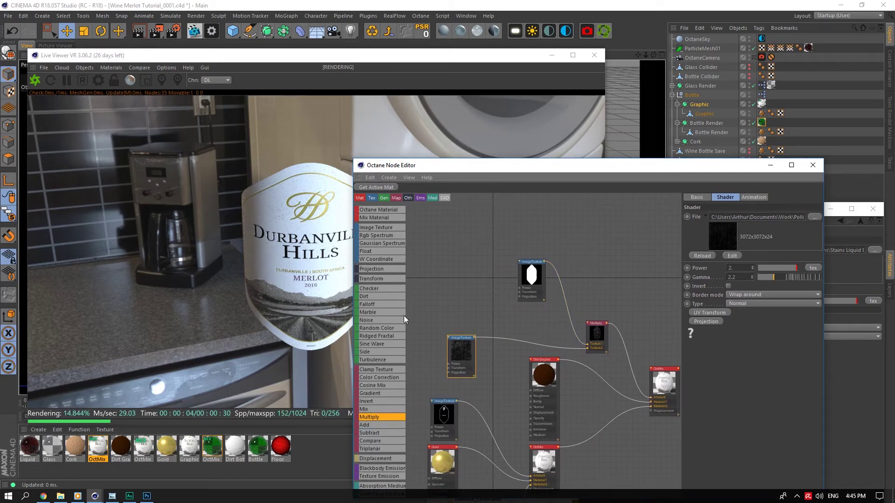
pyautogui.moveTo(374, 228); pyautogui.dragTo(468, 297)
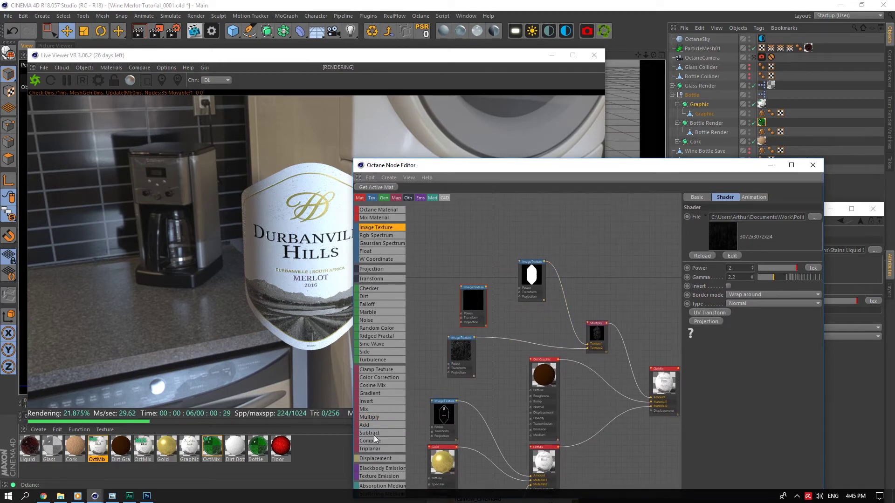
# Step: Combine the new image texture and the droplets texture through an Add node, and feed it with the label alpha into the Multiply node
pyautogui.moveTo(373, 423); pyautogui.dragTo(513, 322)
pyautogui.moveTo(487, 285); pyautogui.dragTo(587, 348)
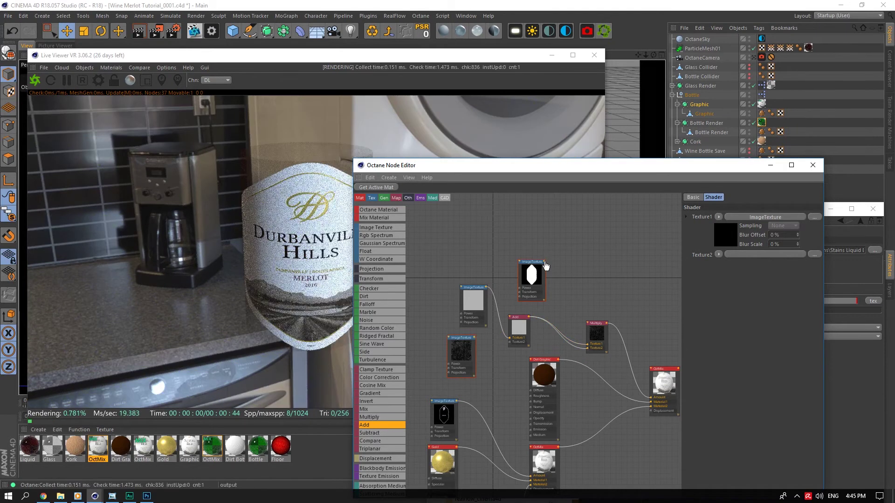
pyautogui.moveTo(545, 263); pyautogui.dragTo(543, 313)
pyautogui.moveTo(542, 262); pyautogui.dragTo(588, 347)
pyautogui.moveTo(474, 338); pyautogui.dragTo(510, 342)
# Step: Load Fingerprints007_OVERLAY_VAR1_3K.jpg from the Fingerprints 07 folder into the new image texture, without copying it to the project
pyautogui.click(814, 217)
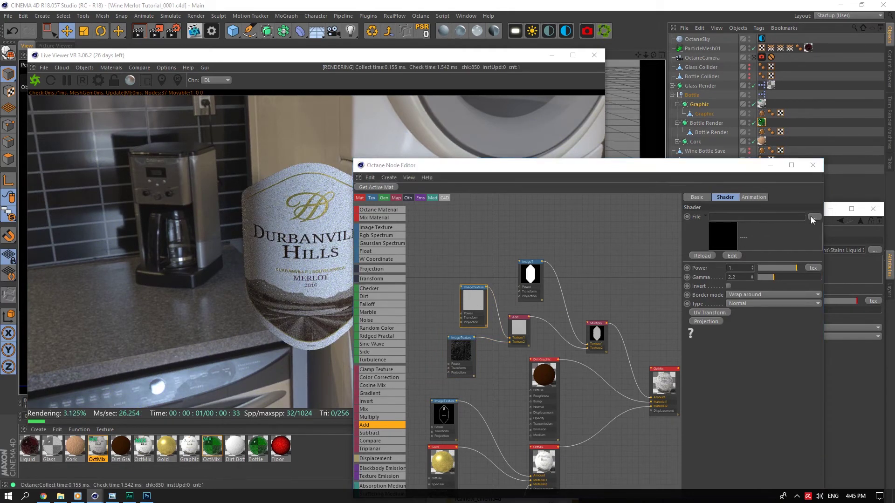
pyautogui.click(555, 45)
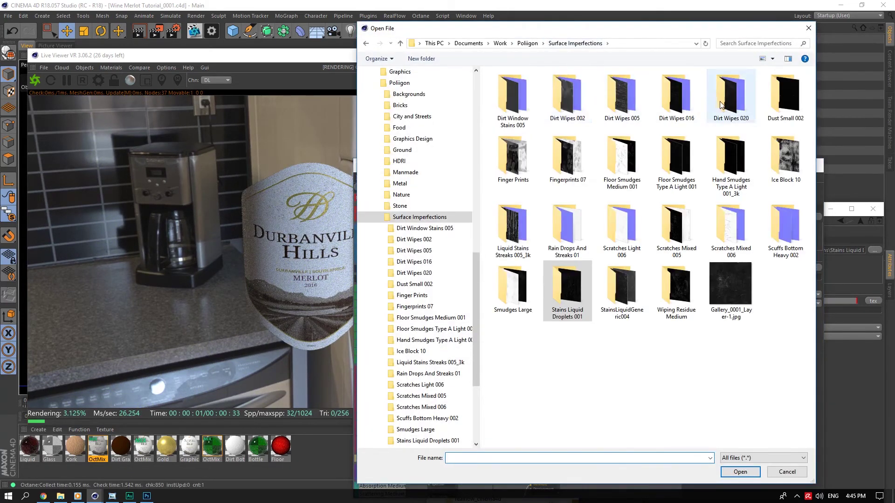
pyautogui.doubleClick(555, 164)
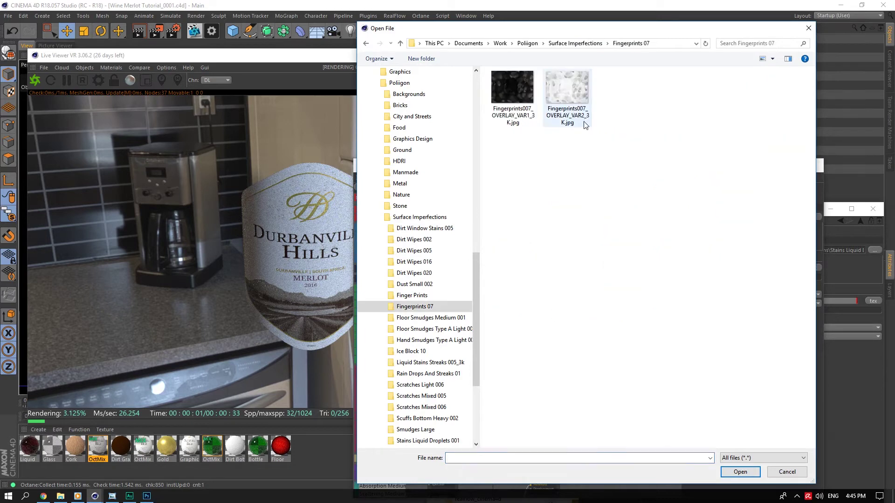
pyautogui.click(513, 94)
pyautogui.click(749, 475)
pyautogui.click(504, 280)
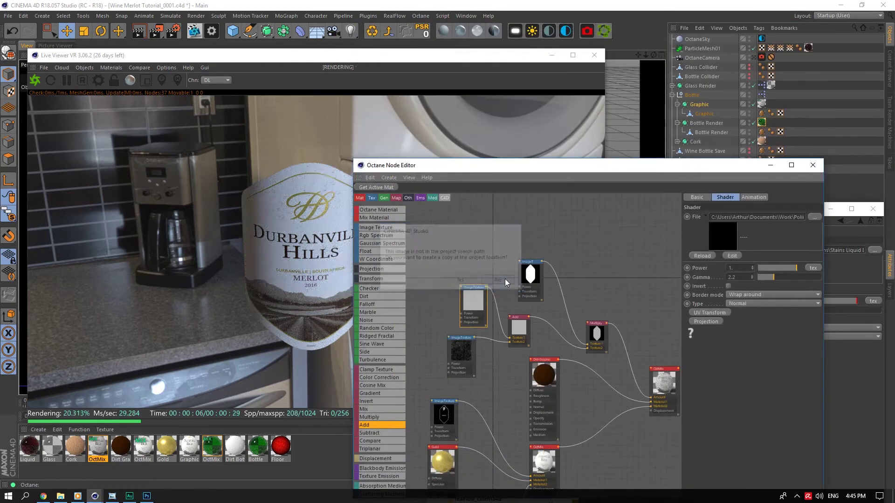
# Step: Set the fingerprint texture's Power to 25 and add a UV Transform to it, with the Transform node placed beside it
pyautogui.moveTo(587, 166); pyautogui.dragTo(621, 155)
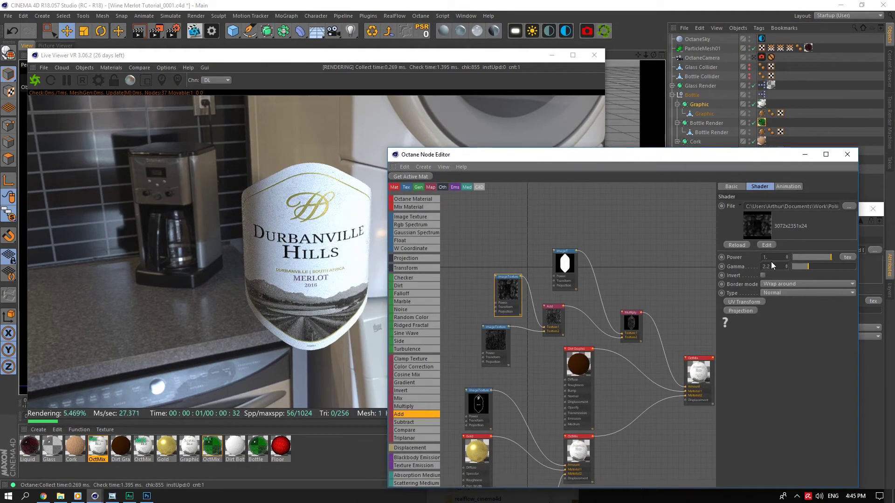
pyautogui.write('25')
pyautogui.press('Tab')
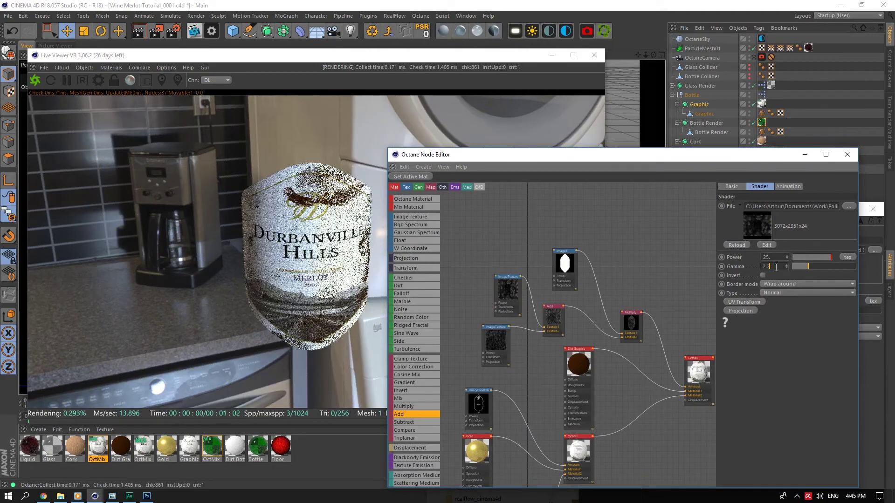
pyautogui.click(745, 302)
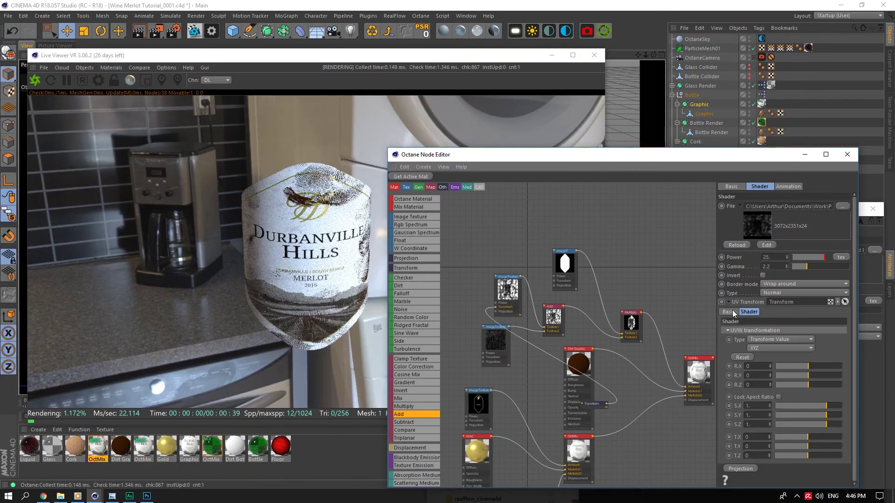
pyautogui.moveTo(446, 312); pyautogui.dragTo(452, 308)
pyautogui.click(507, 296)
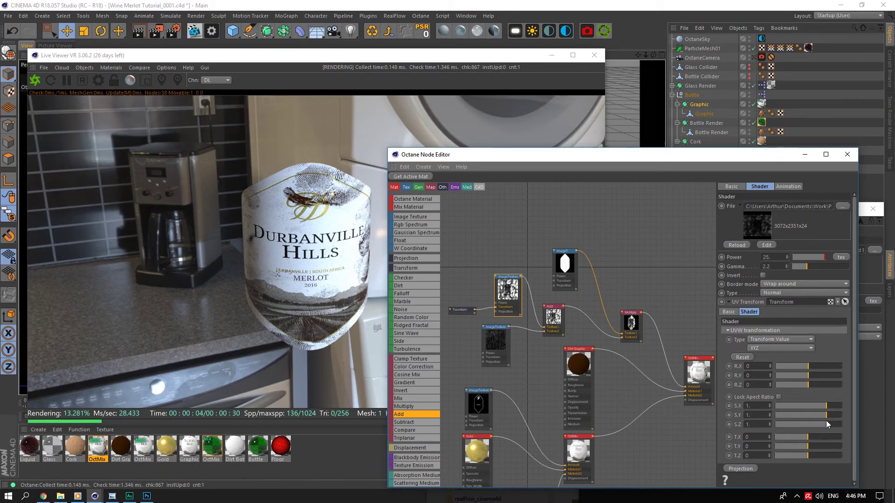
# Step: Offset the fingerprint texture on the label to about -0.211 in X and 0.493 in Y
pyautogui.moveTo(810, 447); pyautogui.dragTo(830, 448)
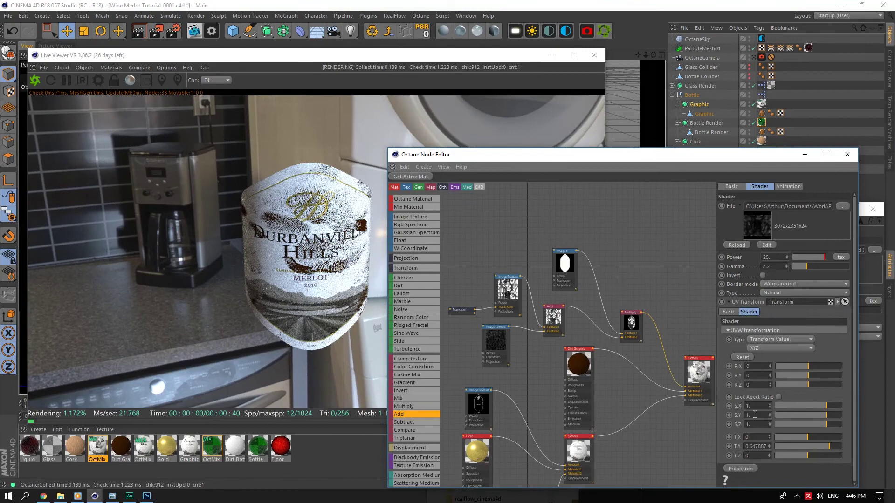
pyautogui.click(824, 446)
pyautogui.click(797, 437)
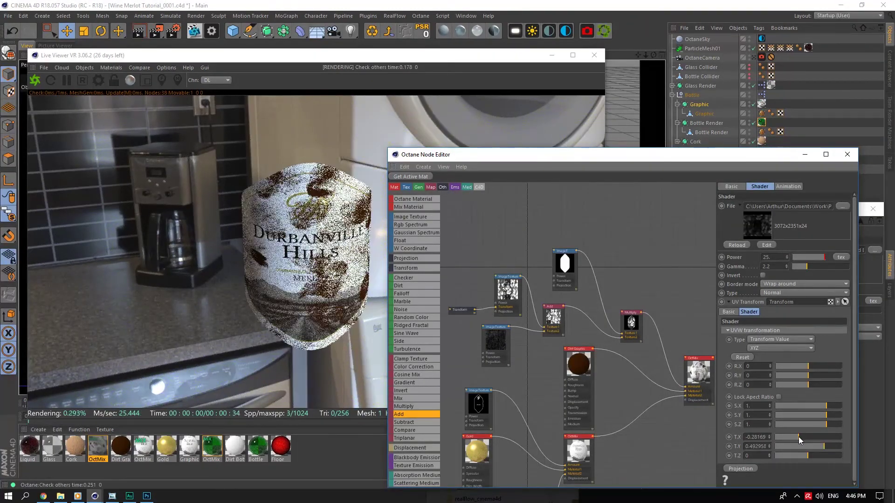
pyautogui.click(799, 438)
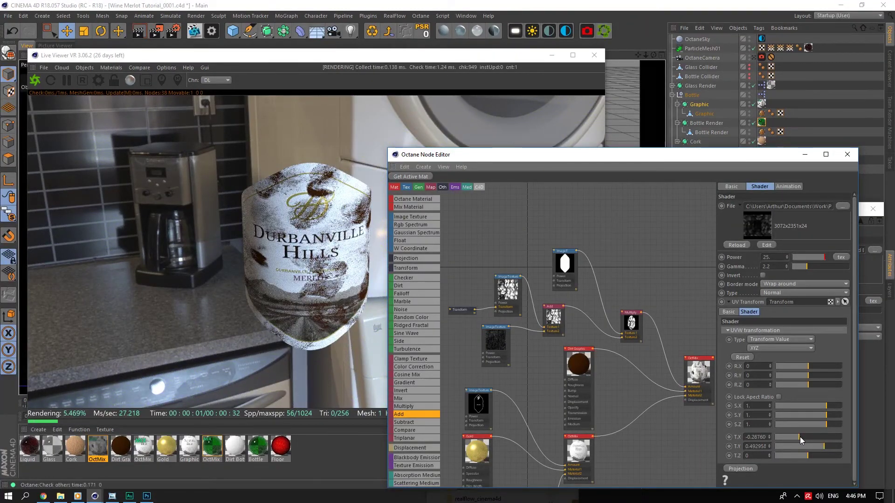
pyautogui.click(802, 437)
# Step: Try a Power of 2 for the fingerprint texture
pyautogui.scroll(-20, 773, 257)
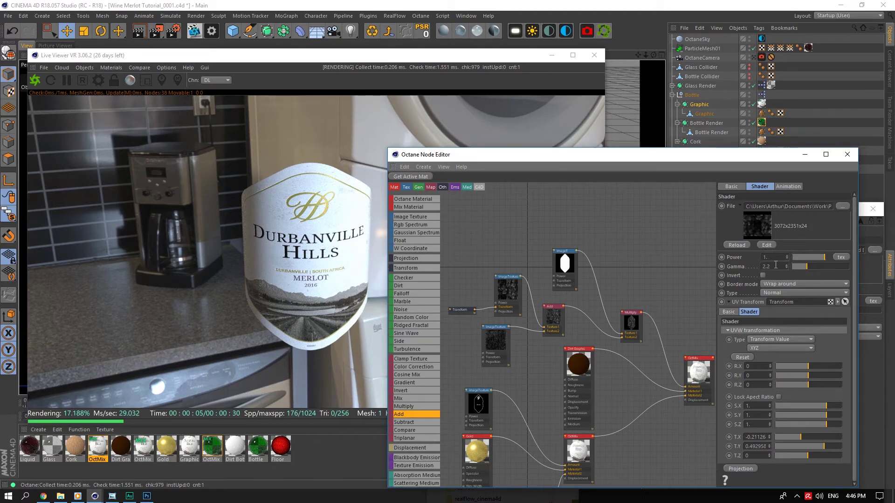
pyautogui.press('BackSpace')
pyautogui.write('2')
pyautogui.press('Tab')
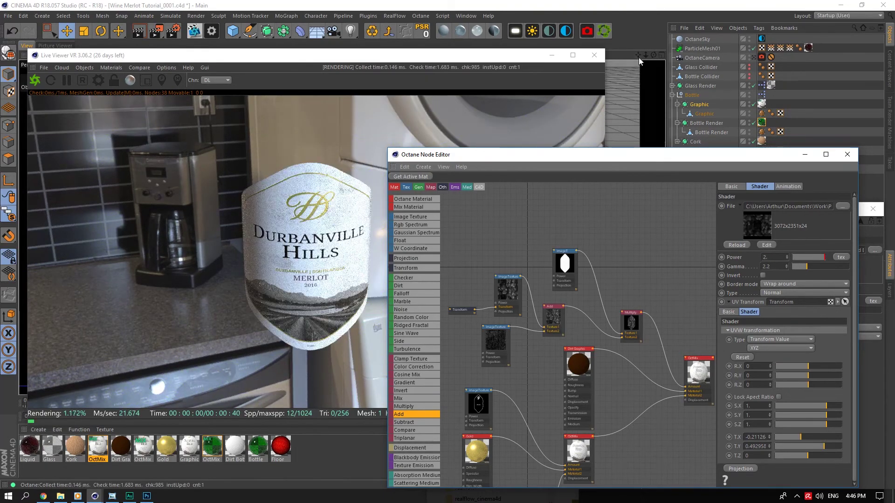
# Step: View the label from the side, set the fingerprint texture's Power to 1, and save the scene
pyautogui.moveTo(653, 55); pyautogui.dragTo(653, 55)
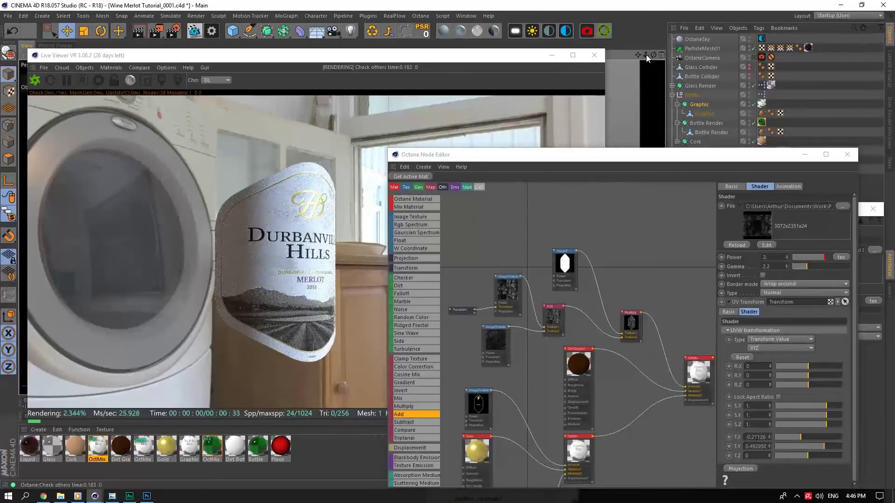
pyautogui.doubleClick(773, 257)
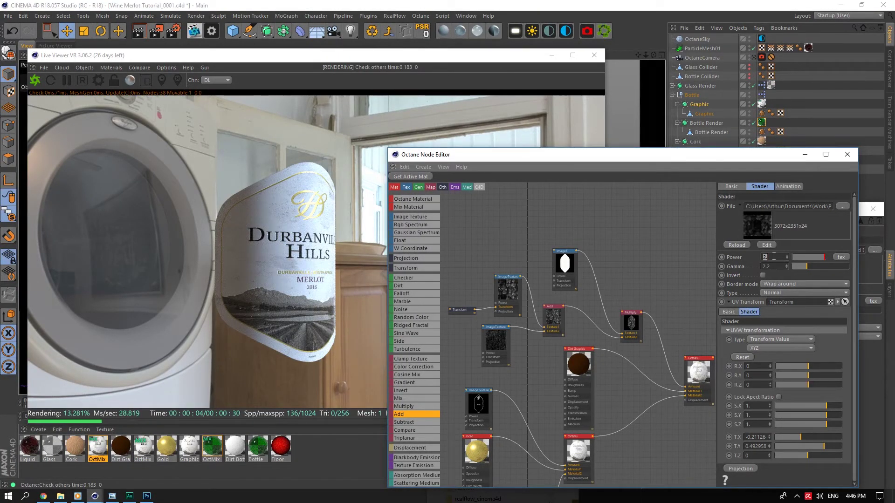
pyautogui.write('1')
pyautogui.press('Return')
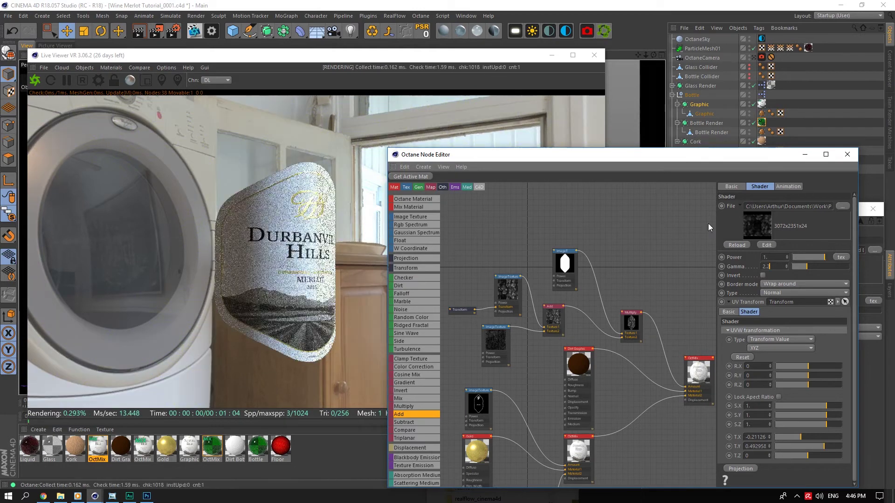
pyautogui.hotkey('ctrl', 's')
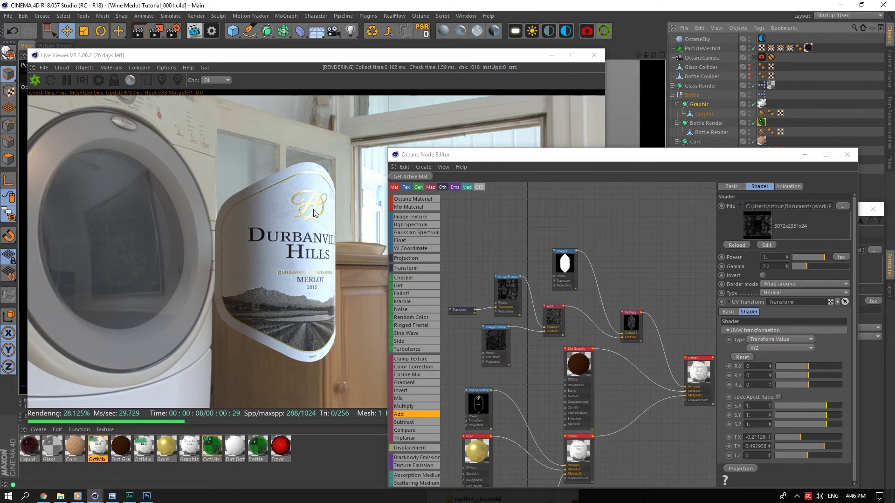
# Step: Set the Power of the Graphic material's normal map texture to 2 and save the scene
pyautogui.click(314, 213)
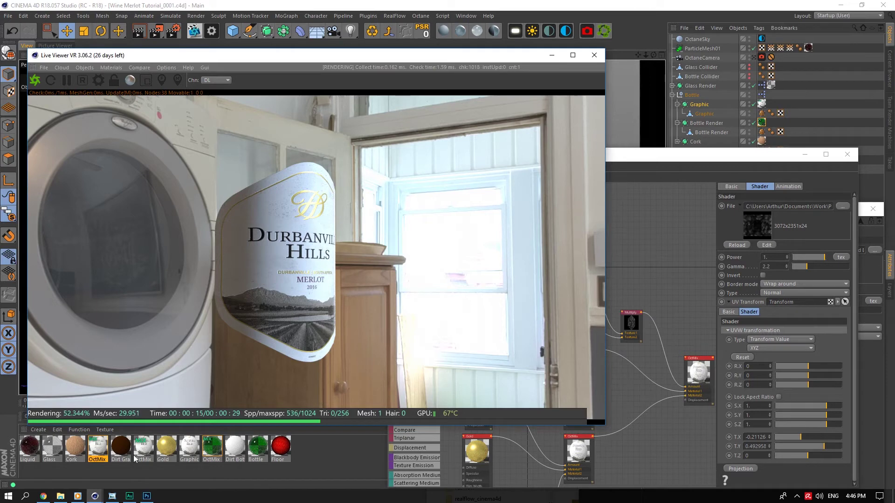
pyautogui.doubleClick(188, 447)
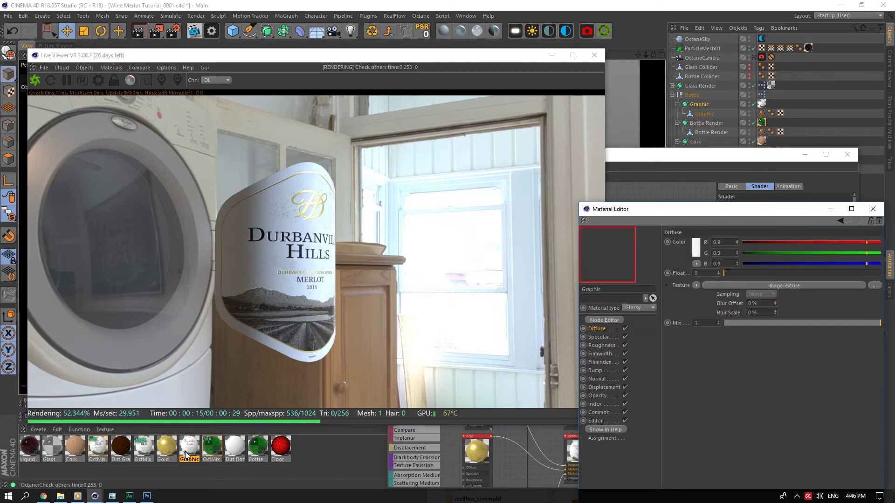
pyautogui.click(598, 380)
pyautogui.click(704, 263)
pyautogui.write('2')
pyautogui.press('Return')
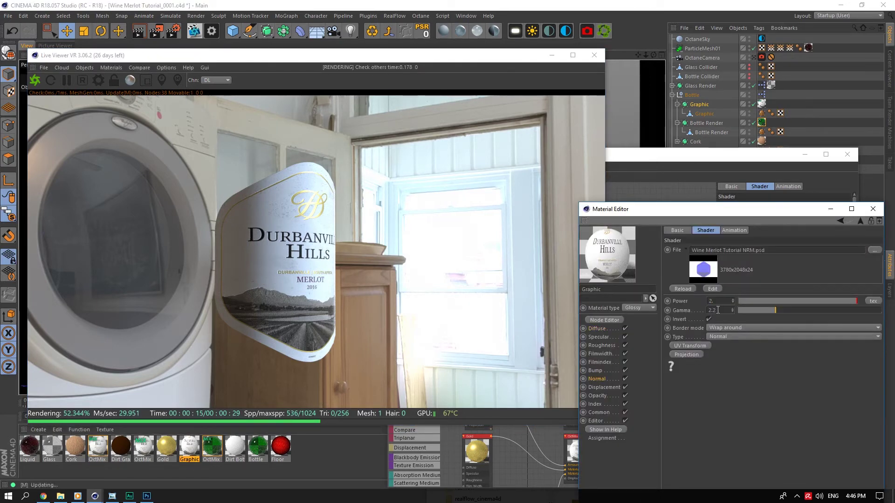
pyautogui.hotkey('ctrl', 's')
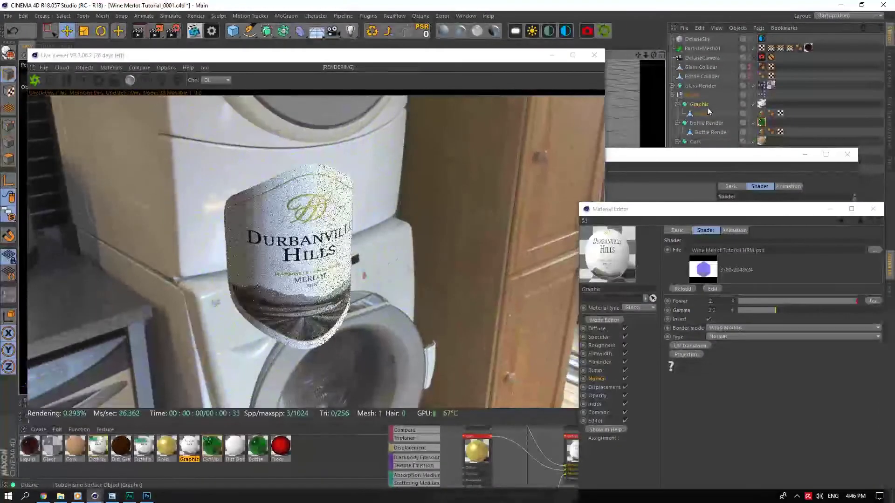
# Step: Uncover the object list and isolate the Glass Render object in solo mode
pyautogui.click(701, 155)
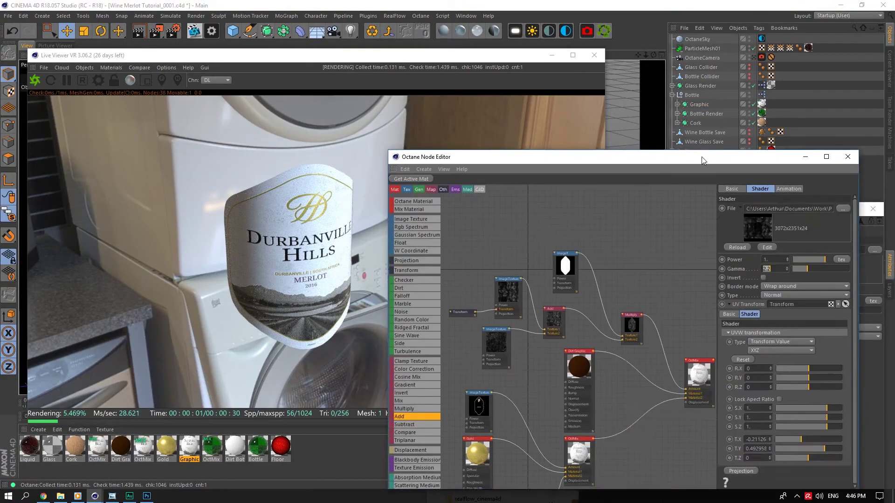
pyautogui.moveTo(702, 158); pyautogui.dragTo(723, 236)
pyautogui.click(695, 79)
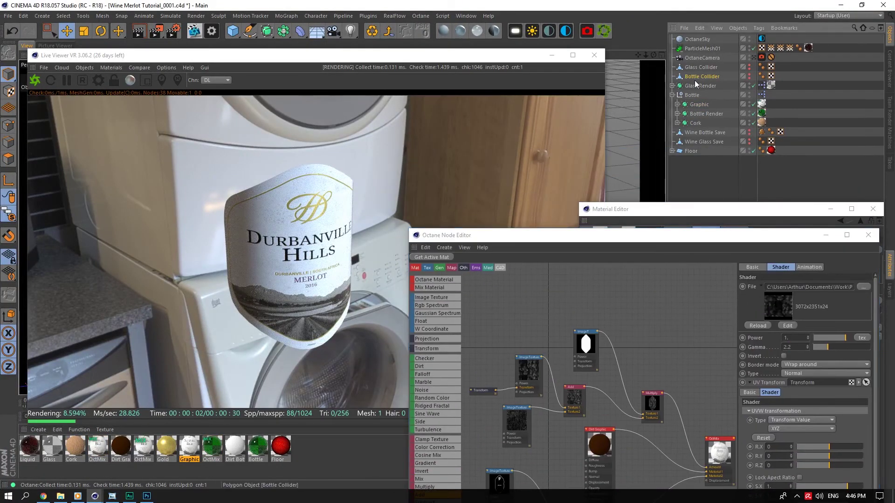
pyautogui.click(695, 86)
pyautogui.click(7, 218)
pyautogui.click(37, 256)
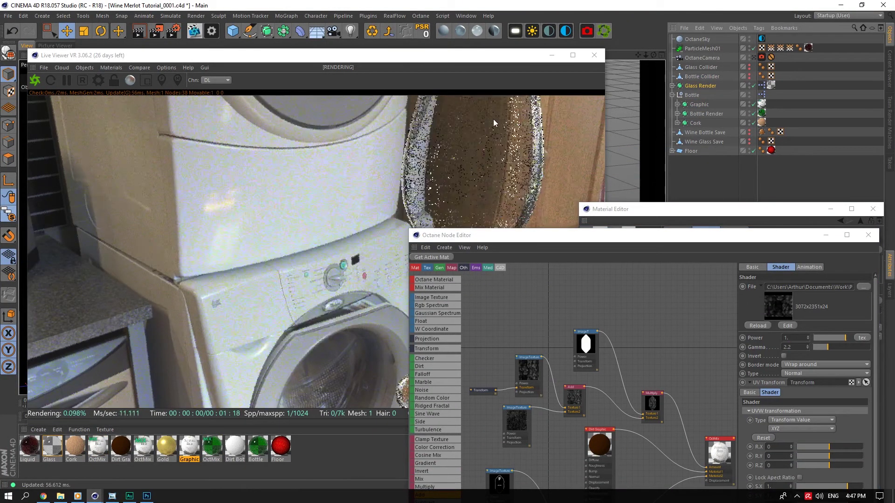
# Step: Create an Octane Mix material, apply it to Glass Render in place of its current material, and reorder it after the Liquid material
pyautogui.click(492, 32)
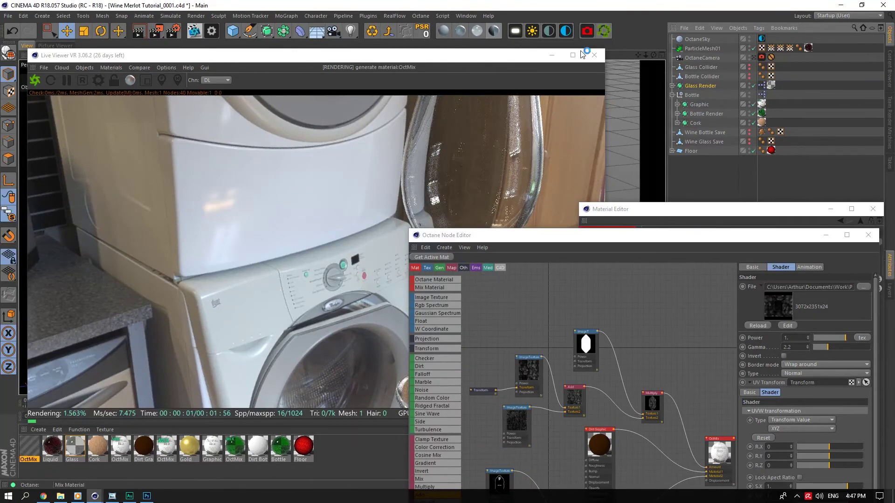
pyautogui.moveTo(637, 55); pyautogui.dragTo(176, 322)
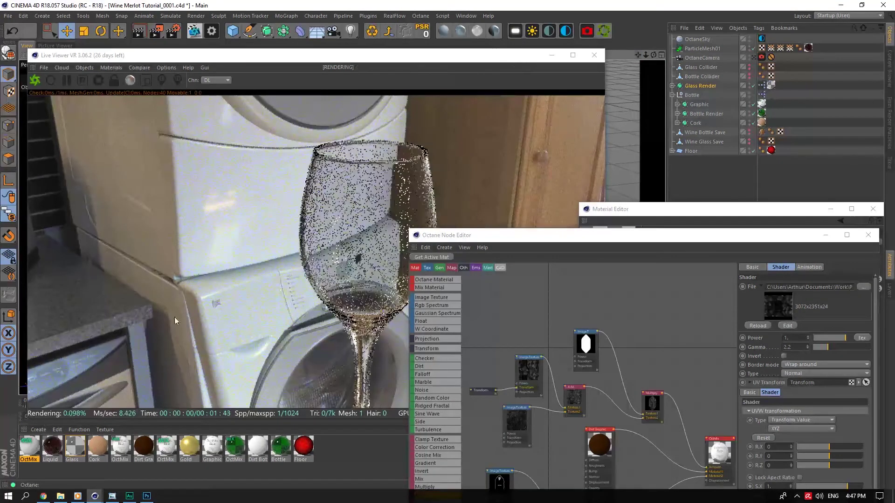
pyautogui.moveTo(30, 447); pyautogui.dragTo(771, 86)
pyautogui.moveTo(35, 454); pyautogui.dragTo(64, 451)
# Step: Create an Octane Diffuse material and assign it as Material1 of the glass mix material, with Glass as Material2
pyautogui.doubleClick(53, 448)
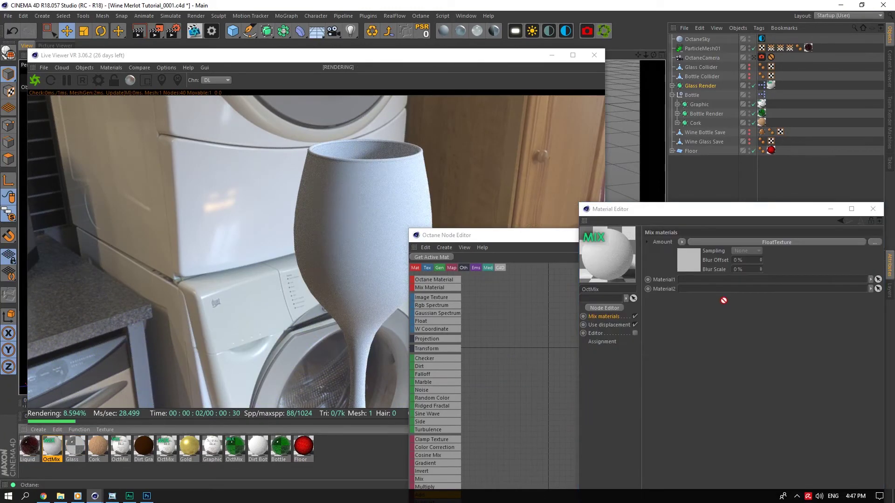
pyautogui.click(445, 34)
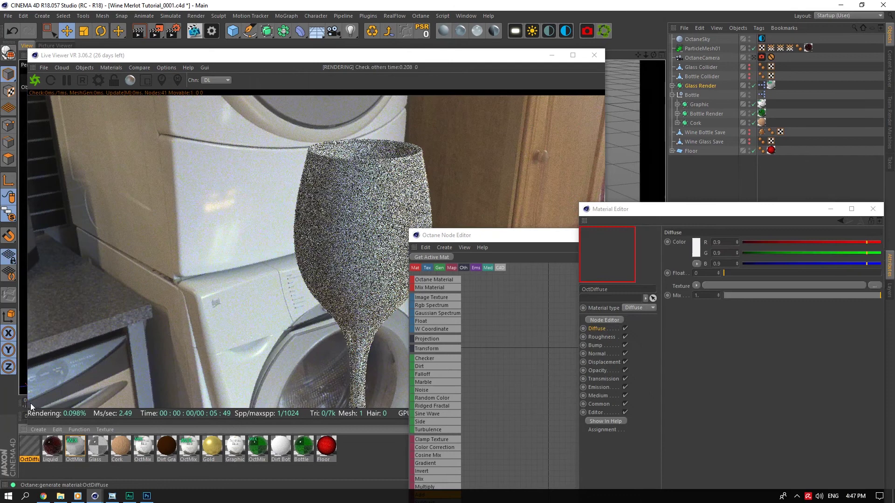
pyautogui.click(56, 448)
pyautogui.moveTo(75, 449); pyautogui.dragTo(693, 282)
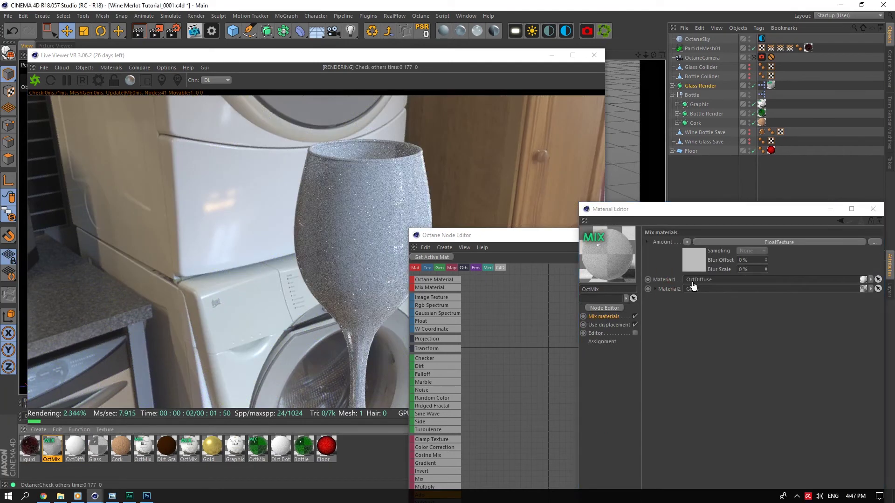
# Step: Rename the new diffuse material as Dirt Glass
pyautogui.click(78, 447)
pyautogui.moveTo(616, 289); pyautogui.dragTo(538, 281)
pyautogui.write('D')
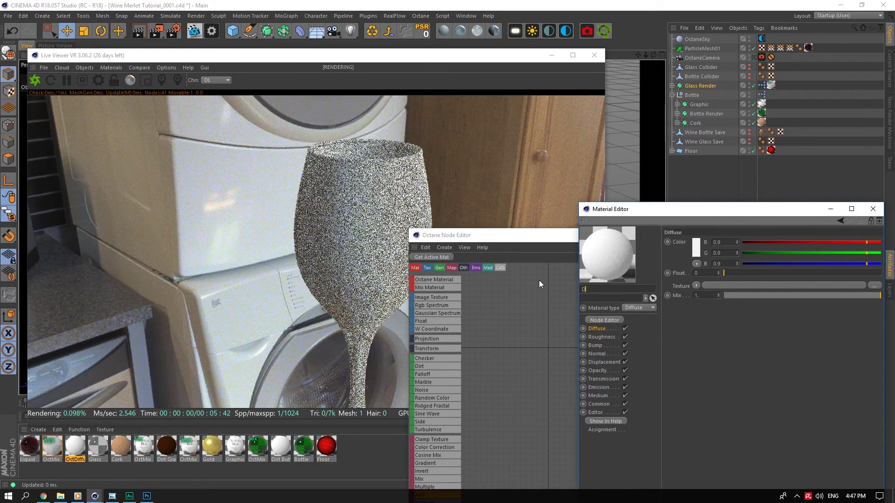
pyautogui.write('irt Glass')
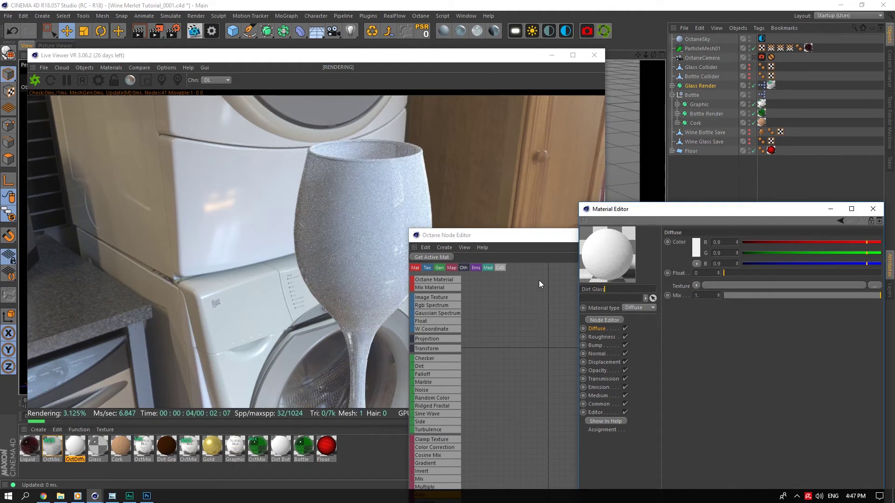
pyautogui.press('Return')
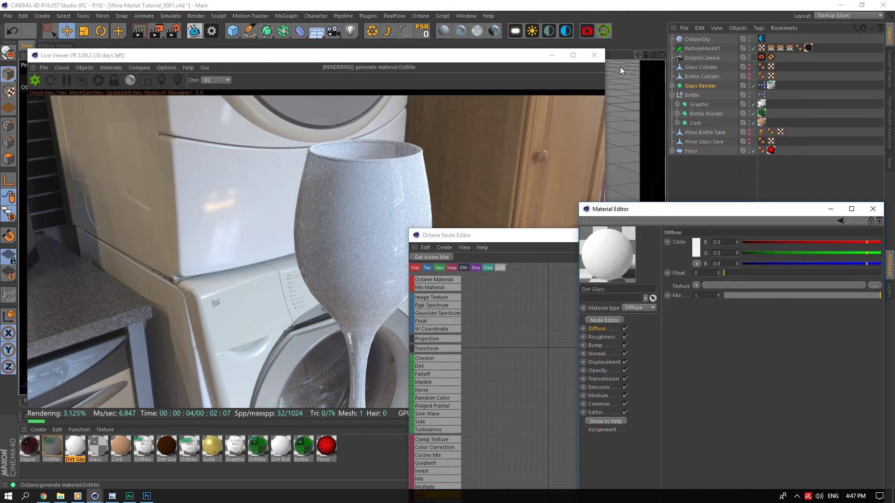
# Step: Use an Octane ImageTexture as the Amount of the glass mix material
pyautogui.moveTo(638, 55); pyautogui.dragTo(600, 73)
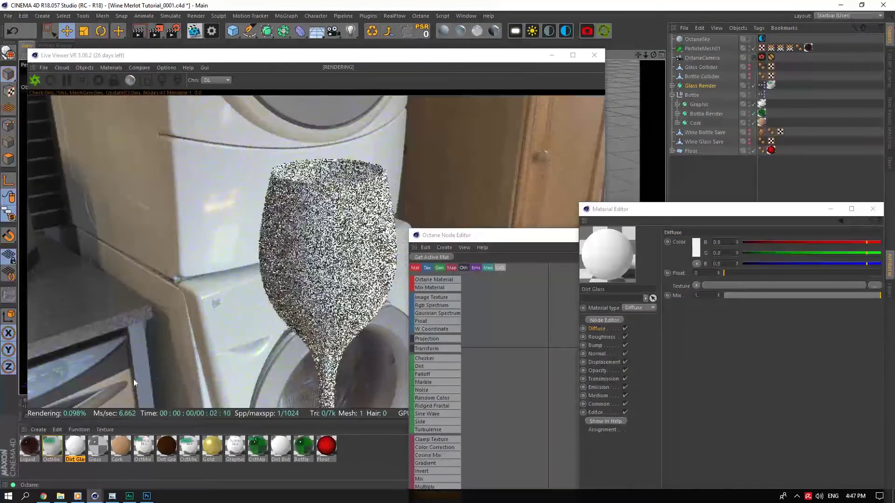
pyautogui.click(51, 447)
pyautogui.click(694, 242)
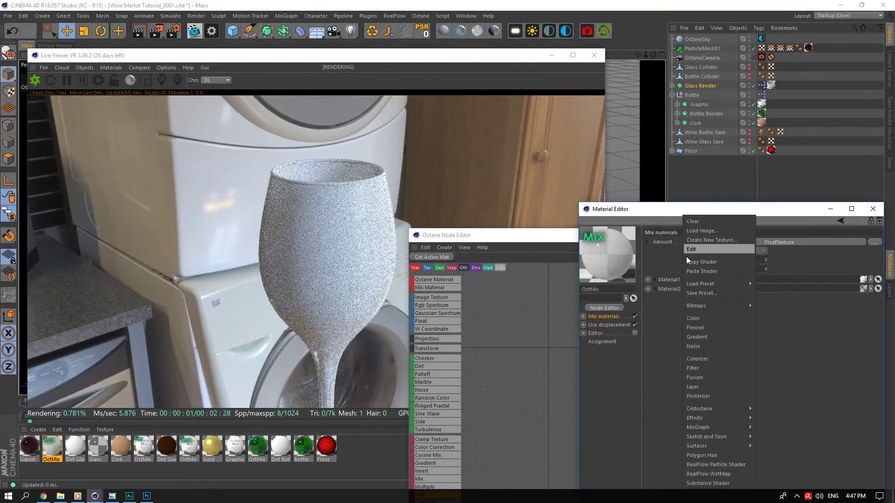
pyautogui.moveTo(703, 410)
pyautogui.click(788, 295)
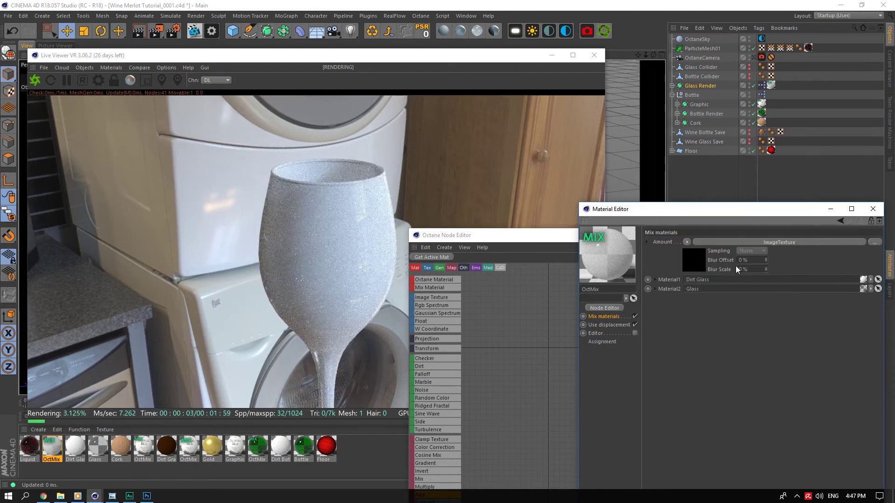
# Step: Load DirtWipes002_OVERLAY_VAR1_6K.jpg from the Dirt Wipes 002 folder into the amount texture without copying it to the project
pyautogui.click(741, 243)
pyautogui.click(877, 250)
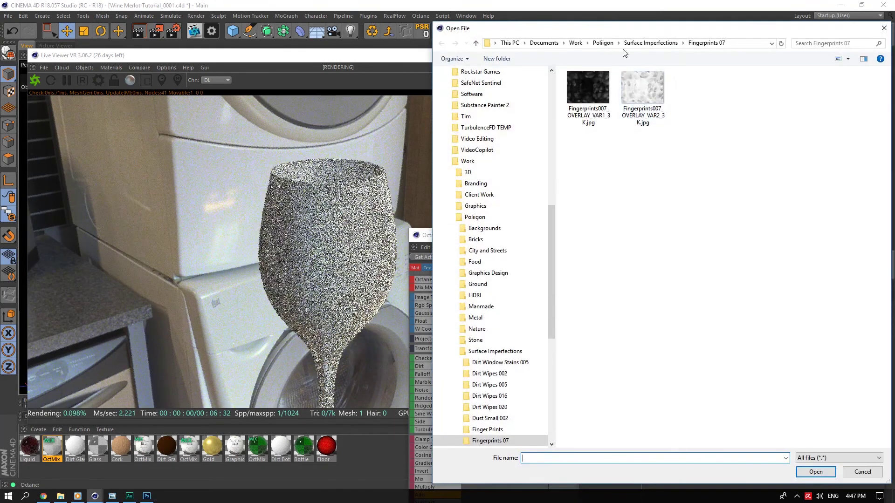
pyautogui.click(649, 43)
pyautogui.doubleClick(643, 94)
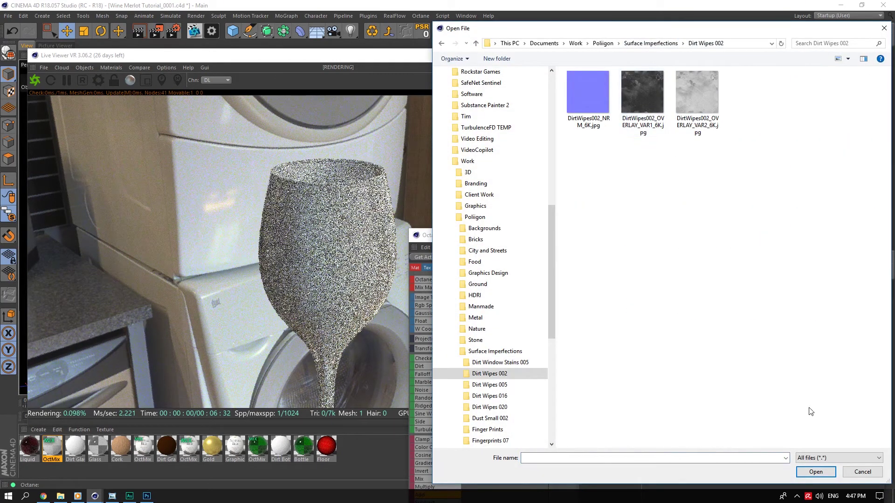
pyautogui.click(643, 94)
pyautogui.click(816, 472)
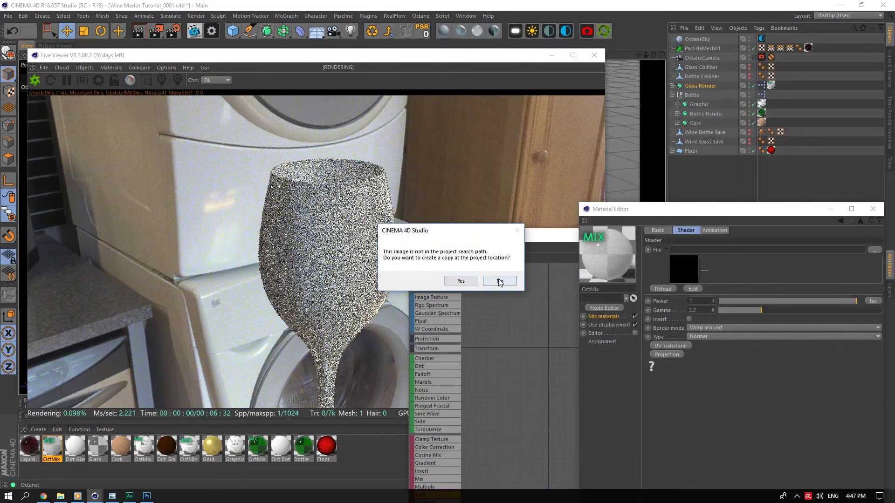
pyautogui.click(503, 282)
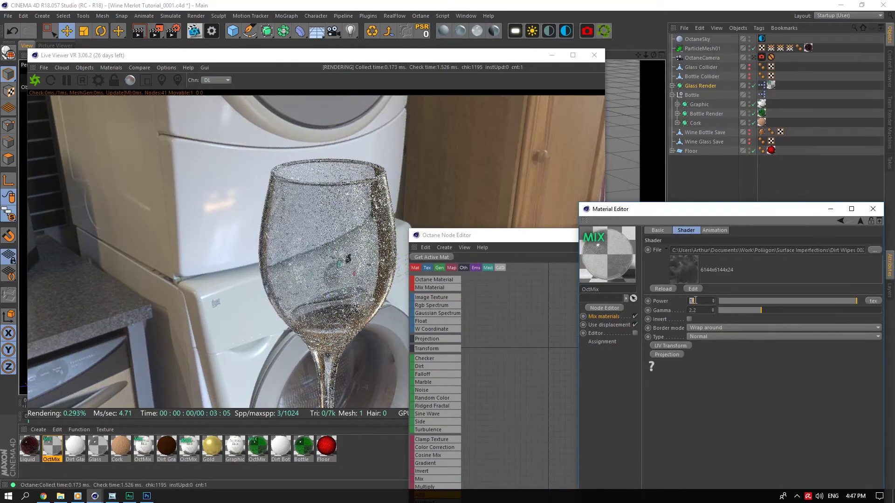
# Step: Set the dirt texture's power to 25 and add a UV transform with locked aspect ratio and a scale of 0.1
pyautogui.write('25')
pyautogui.press('Return')
pyautogui.click(670, 345)
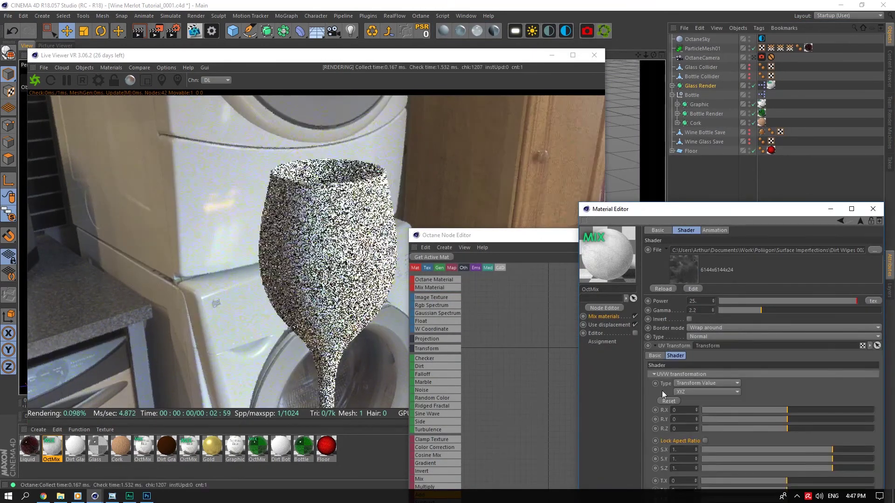
pyautogui.click(705, 440)
pyautogui.doubleClick(687, 448)
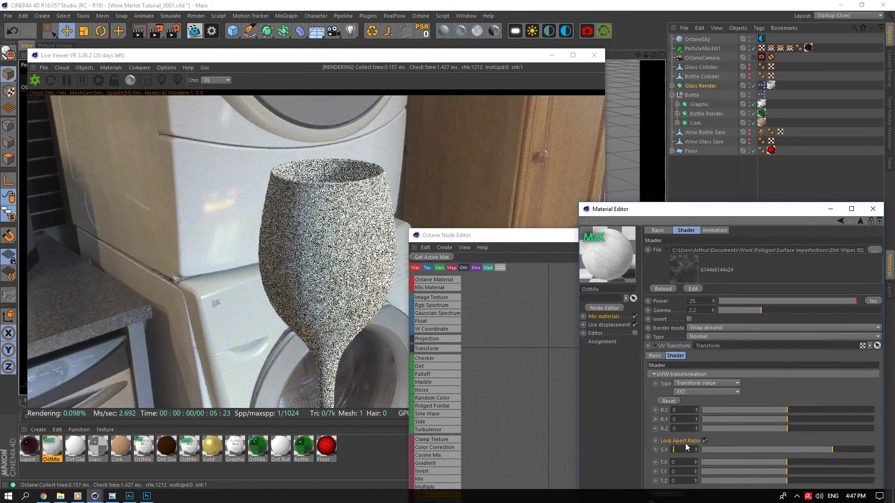
pyautogui.write('0.1')
pyautogui.press('Return')
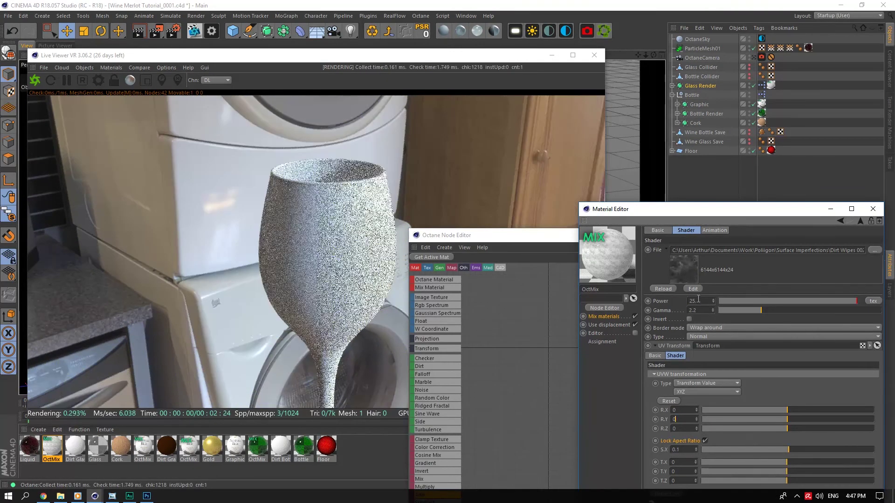
# Step: Lower the dirt texture's power to 5 and finally to 1
pyautogui.doubleClick(699, 300)
pyautogui.write('5')
pyautogui.press('Return')
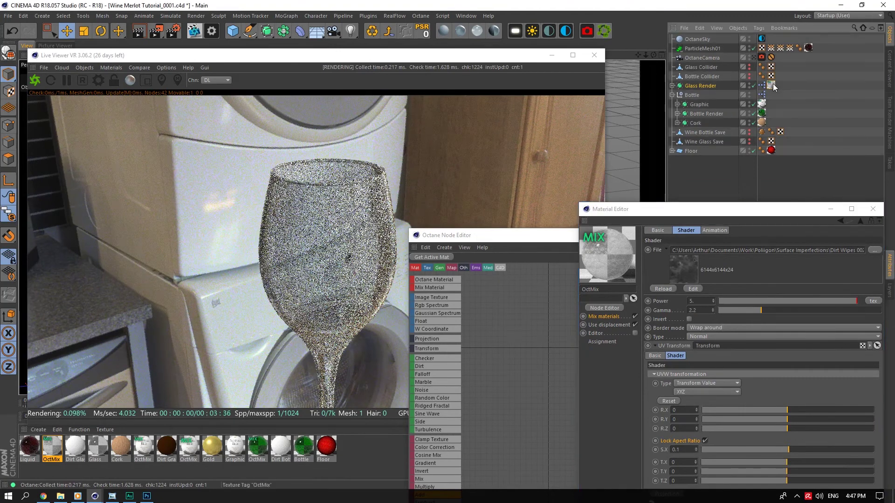
pyautogui.moveTo(763, 208); pyautogui.dragTo(747, 136)
pyautogui.click(856, 250)
pyautogui.click(861, 237)
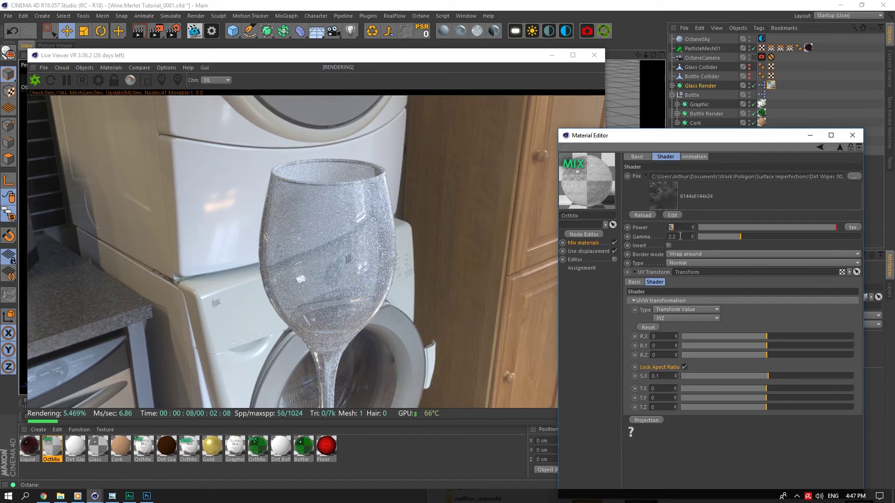
pyautogui.press('Return')
# Step: Open the glass mix material in the Octane Node Editor and spread its overlapping nodes apart
pyautogui.click(585, 234)
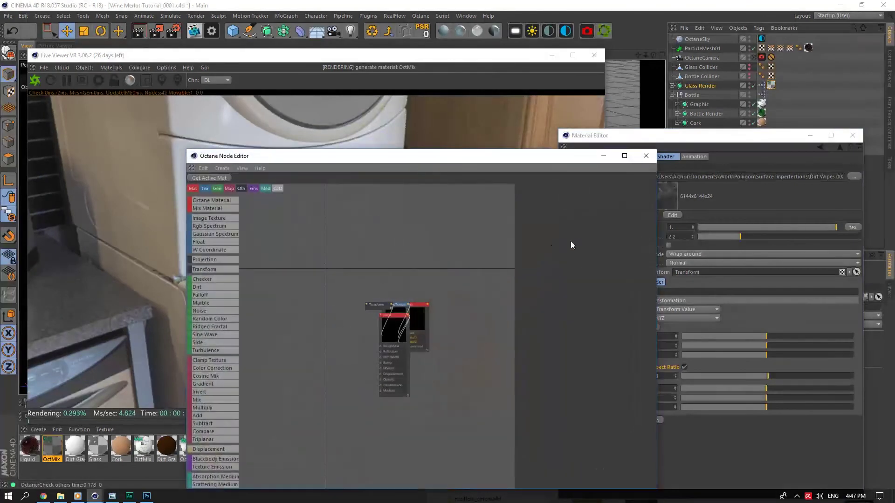
pyautogui.moveTo(417, 323); pyautogui.dragTo(483, 296)
pyautogui.moveTo(390, 348); pyautogui.dragTo(355, 397)
pyautogui.click(379, 304)
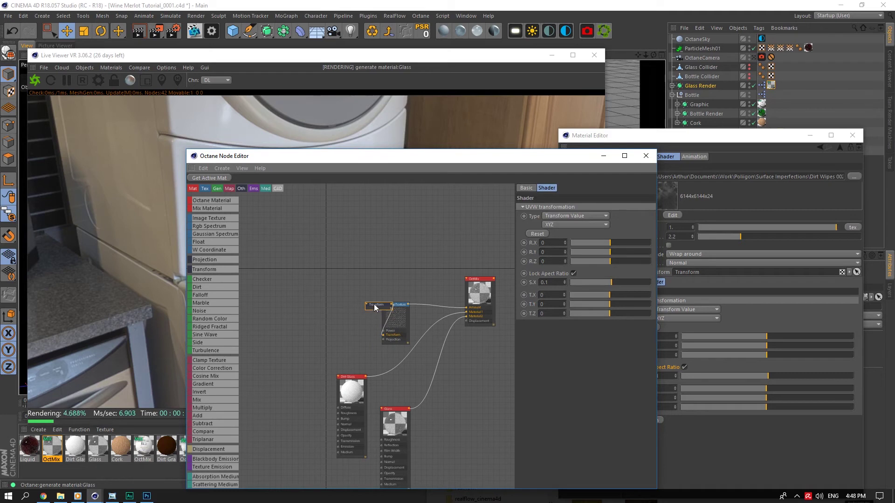
pyautogui.moveTo(374, 308); pyautogui.dragTo(336, 344)
pyautogui.moveTo(441, 262); pyautogui.dragTo(392, 328, button='middle')
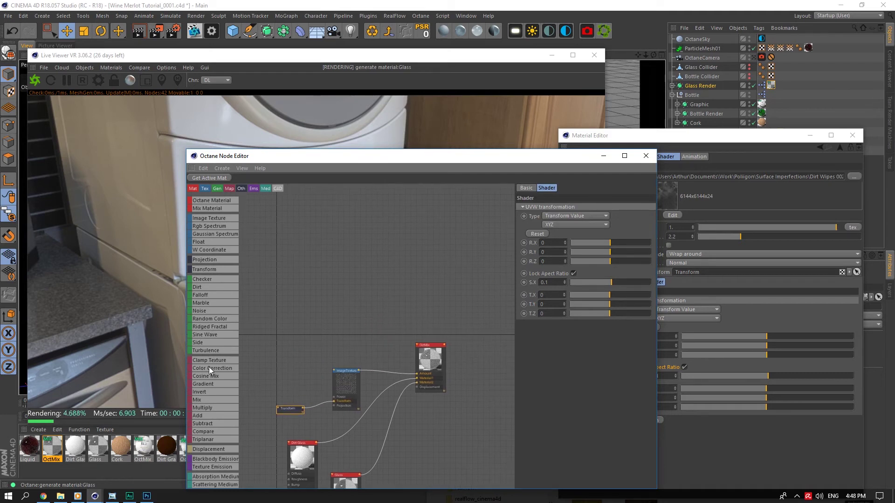
# Step: Insert an Add node between the dirt texture and the mix Amount, and connect a new Image Texture to its Texture2 input
pyautogui.moveTo(207, 415); pyautogui.dragTo(388, 373)
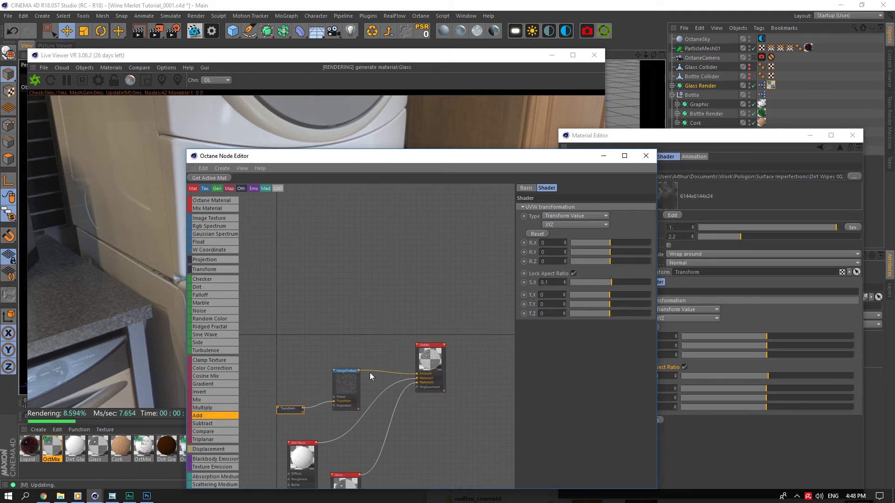
pyautogui.moveTo(323, 390); pyautogui.dragTo(299, 317)
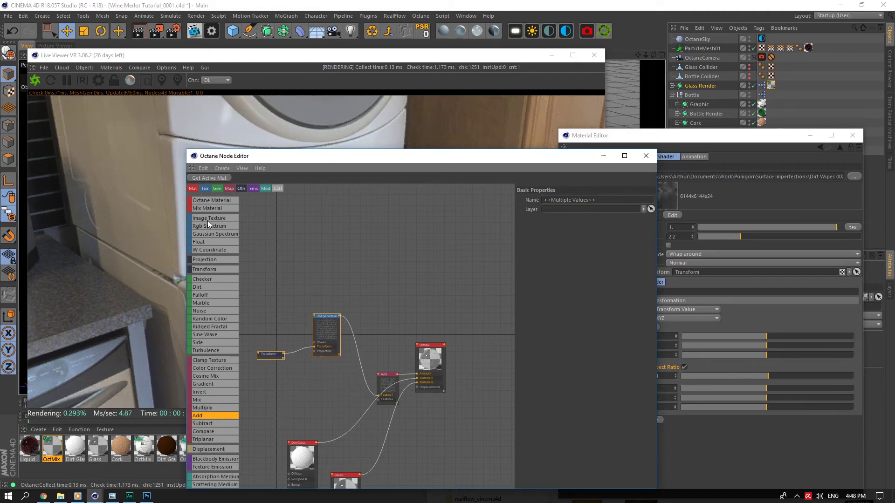
pyautogui.moveTo(208, 220); pyautogui.dragTo(378, 399)
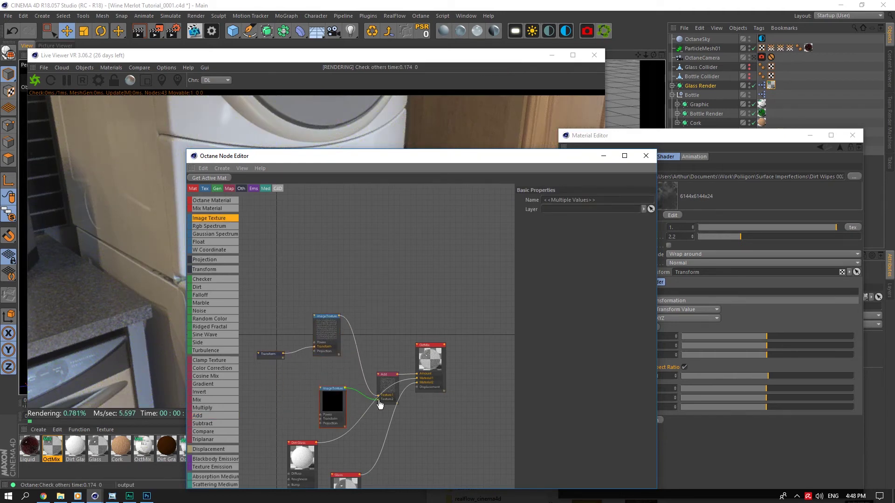
# Step: Load Fingerprints007_OVERLAY_VAR1_3K.jpg from the Fingerprints 07 folder into the new image texture without copying it to the project
pyautogui.click(332, 401)
pyautogui.click(648, 207)
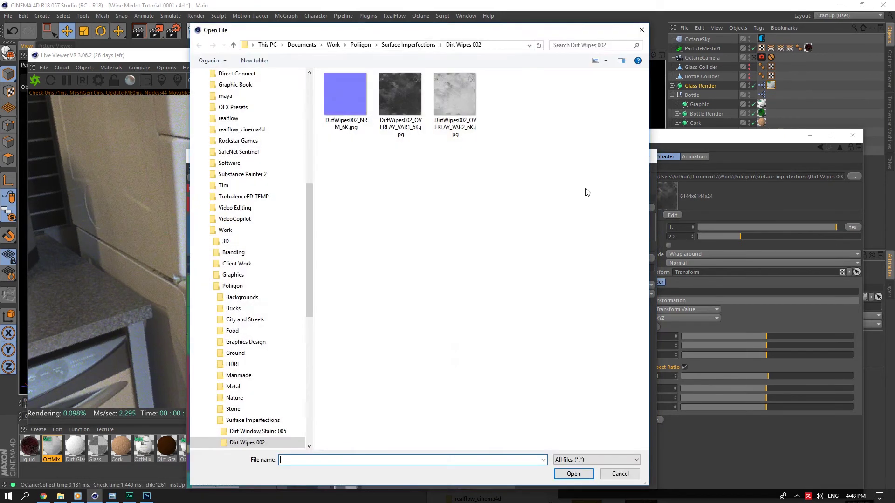
pyautogui.click(408, 43)
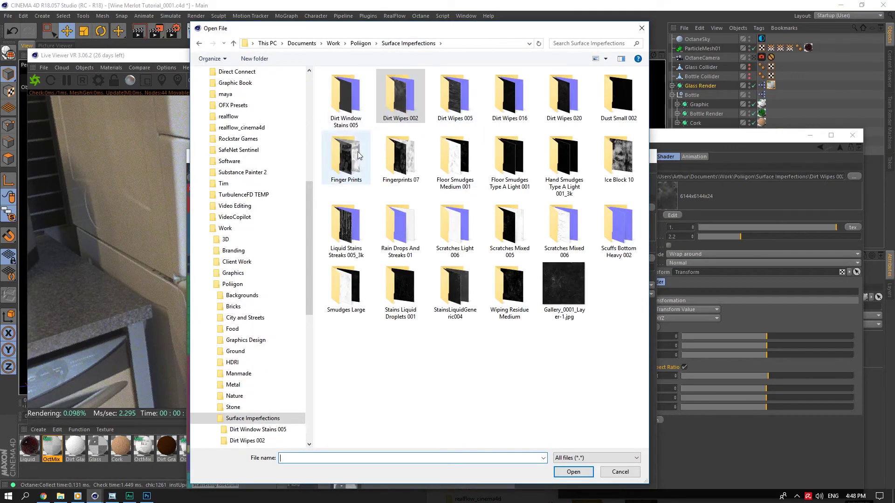
pyautogui.doubleClick(400, 157)
pyautogui.click(347, 100)
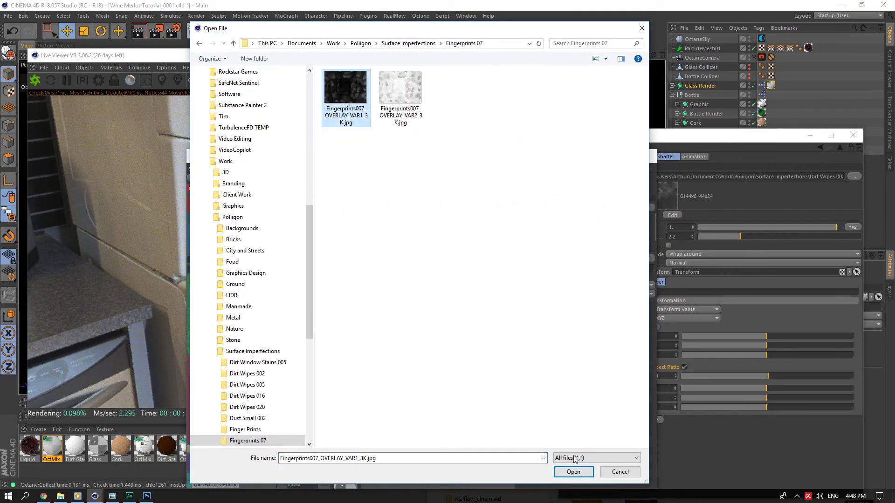
pyautogui.click(573, 471)
pyautogui.click(524, 293)
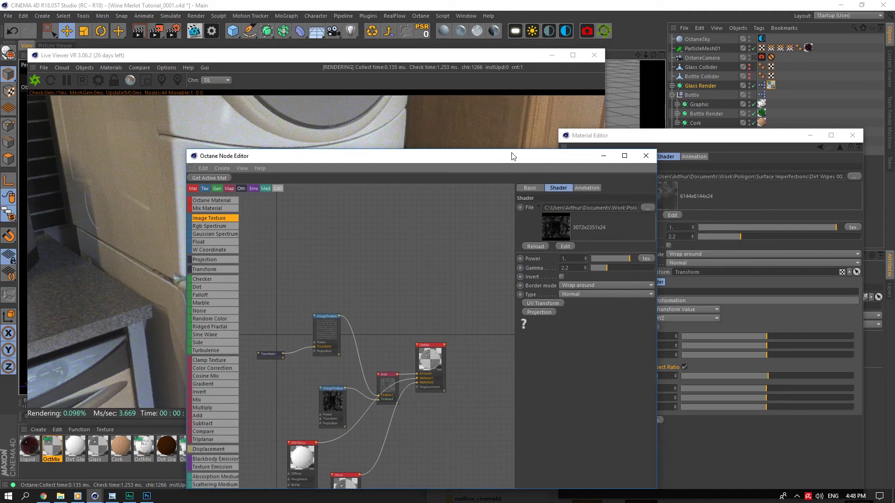
# Step: Set the fingerprint texture's power to 25
pyautogui.moveTo(519, 156); pyautogui.dragTo(715, 90)
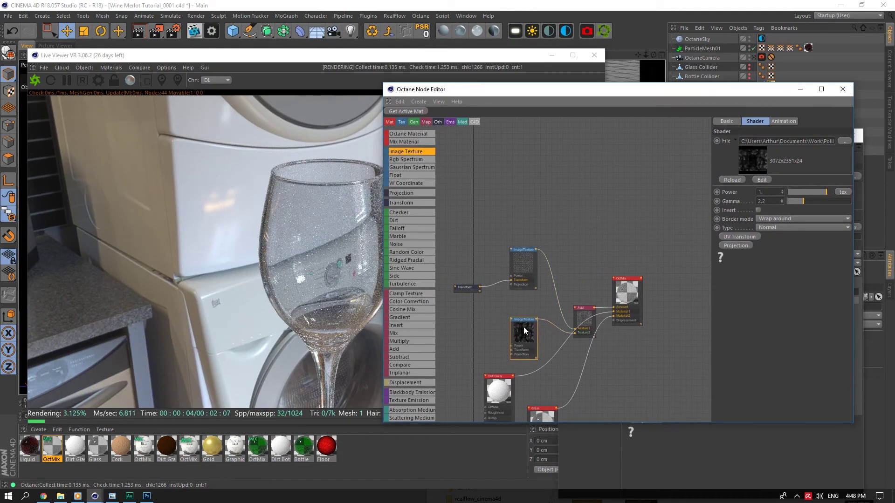
pyautogui.moveTo(524, 327); pyautogui.dragTo(515, 324)
pyautogui.write('25')
pyautogui.press('Return')
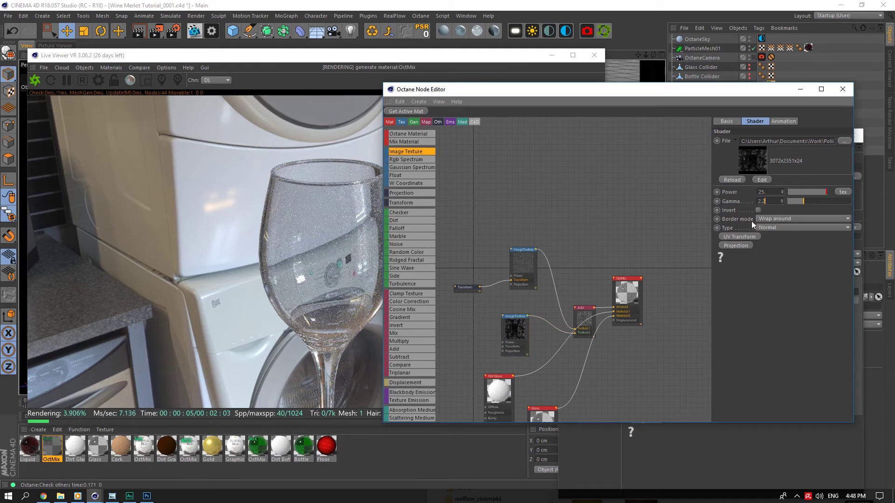
# Step: Add a UV transform to the fingerprint texture with locked aspect ratio and a scale of 0.1
pyautogui.click(737, 236)
pyautogui.click(725, 239)
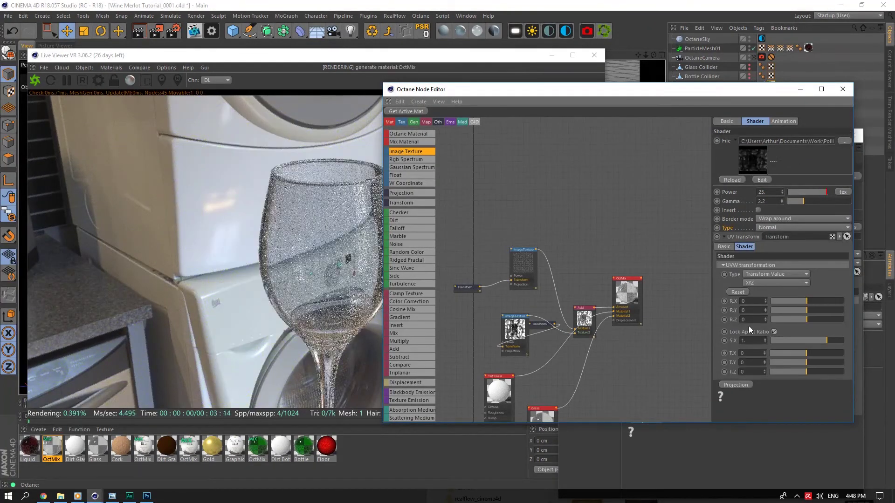
pyautogui.moveTo(536, 325); pyautogui.dragTo(471, 356)
pyautogui.click(512, 330)
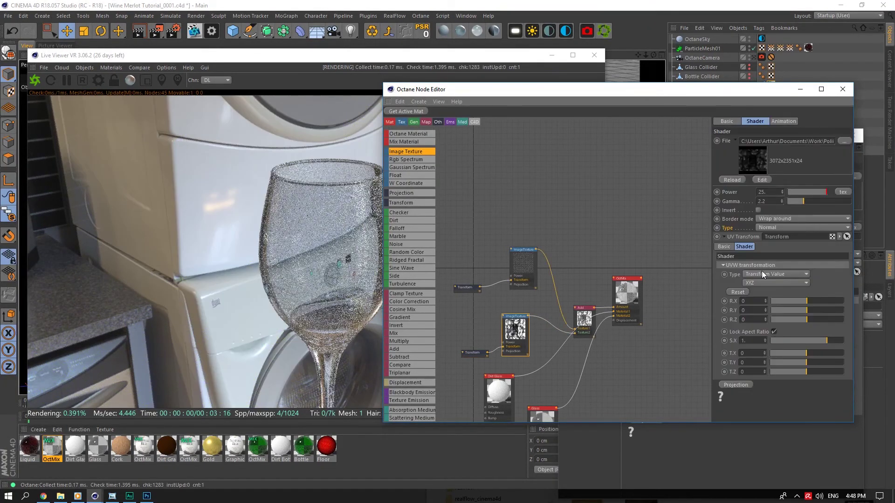
pyautogui.click(747, 340)
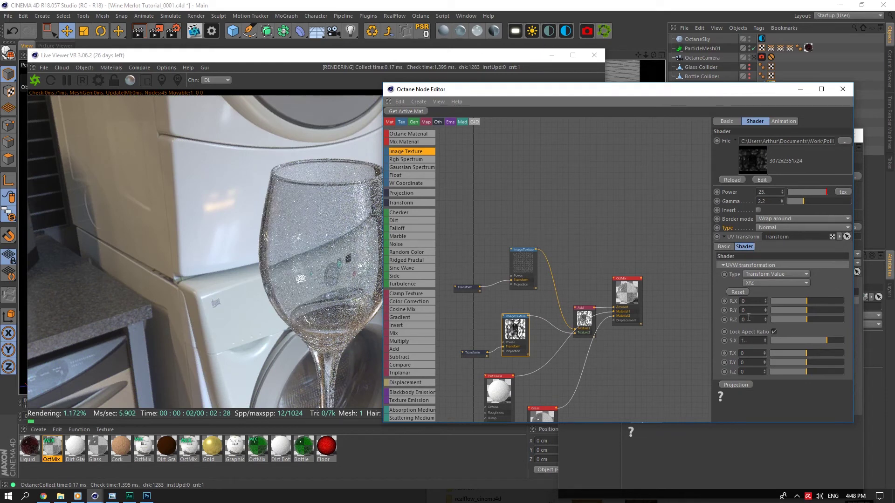
pyautogui.doubleClick(749, 340)
pyautogui.write('0.1')
pyautogui.press('Return')
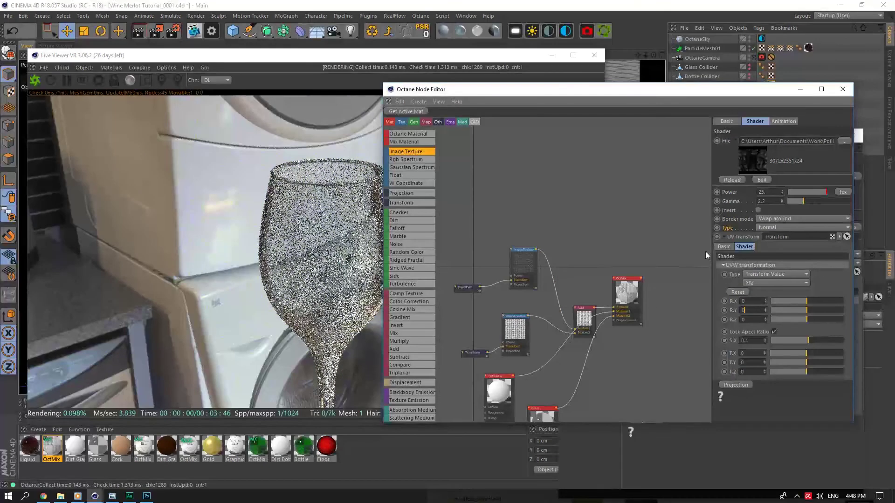
# Step: Set the fingerprint texture's power to 1 and the dirt texture's power to 0.2
pyautogui.moveTo(625, 94); pyautogui.dragTo(696, 93)
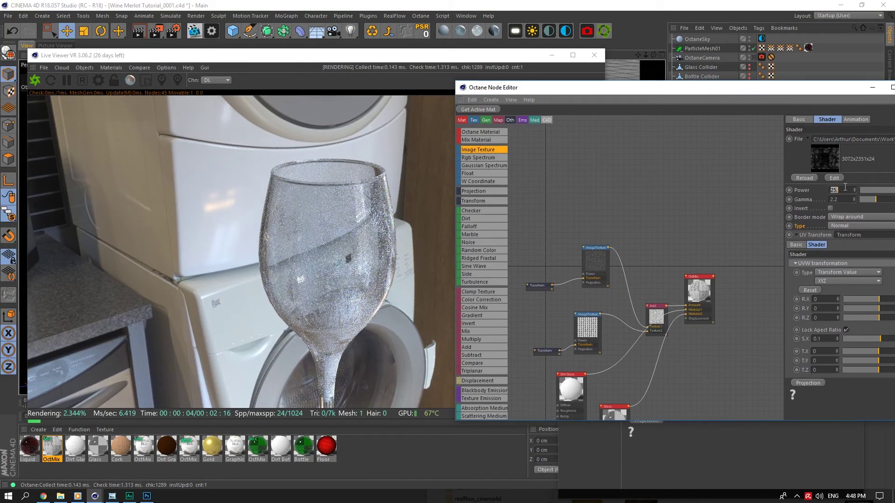
pyautogui.write('1')
pyautogui.press('Tab')
pyautogui.moveTo(471, 89); pyautogui.dragTo(443, 78)
pyautogui.moveTo(527, 86); pyautogui.dragTo(506, 91)
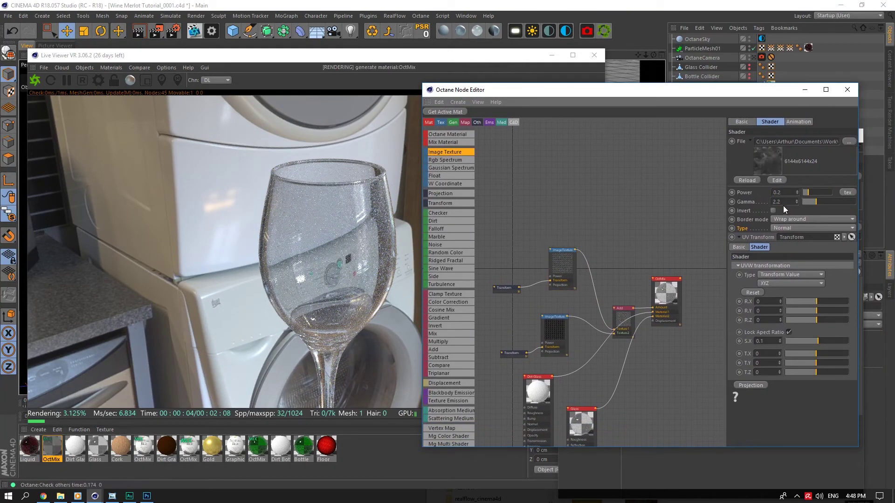
pyautogui.click(554, 318)
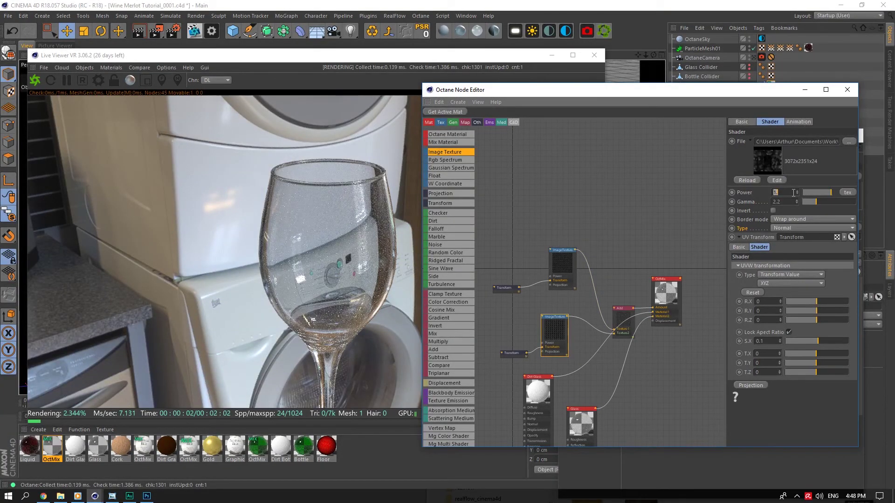
# Step: Switch the view to the OctaneCamera and show the Floor together with Glass Render in solo mode
pyautogui.click(752, 59)
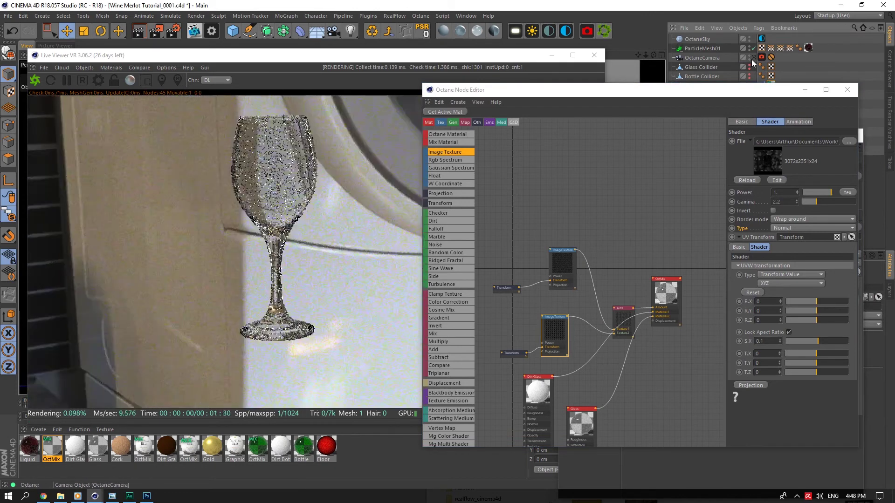
pyautogui.moveTo(609, 91); pyautogui.dragTo(680, 275)
pyautogui.moveTo(698, 136); pyautogui.dragTo(711, 240)
pyautogui.click(690, 151)
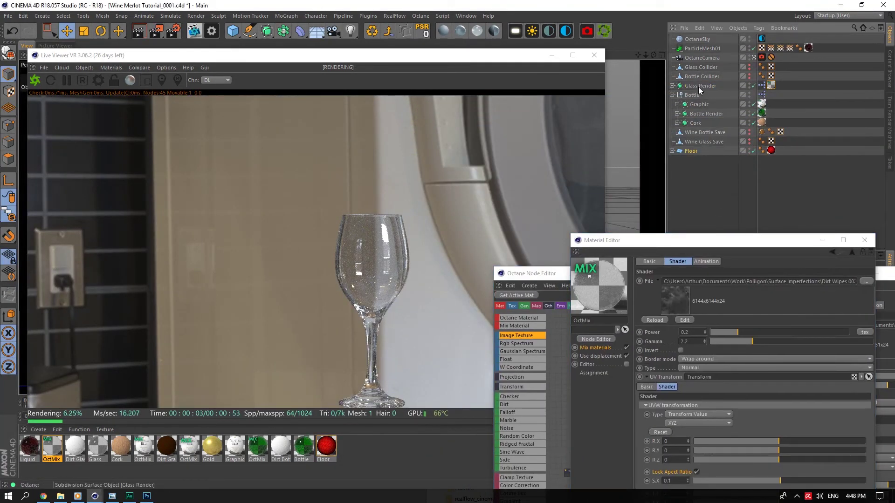
pyautogui.moveTo(8, 215); pyautogui.dragTo(66, 262)
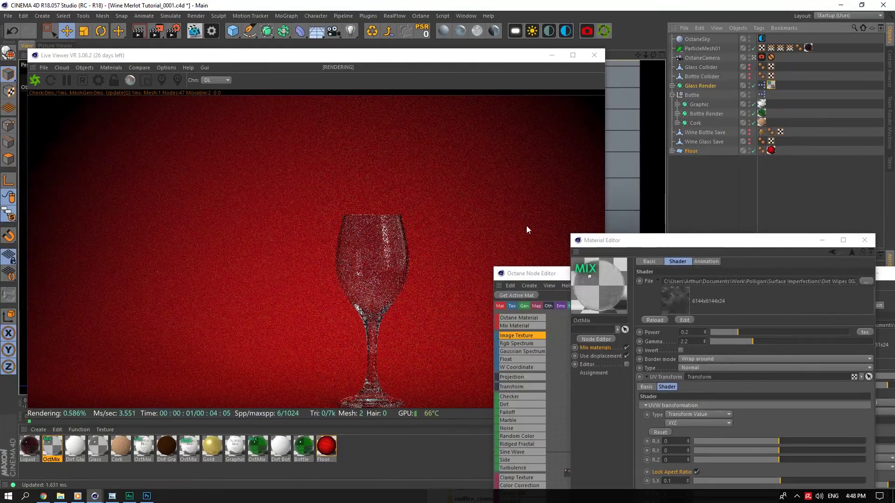
# Step: Reduce the fingerprint texture's power to 0.2 in the wine glass mix material
pyautogui.doubleClick(56, 442)
pyautogui.moveTo(705, 243); pyautogui.dragTo(723, 126)
pyautogui.click(617, 232)
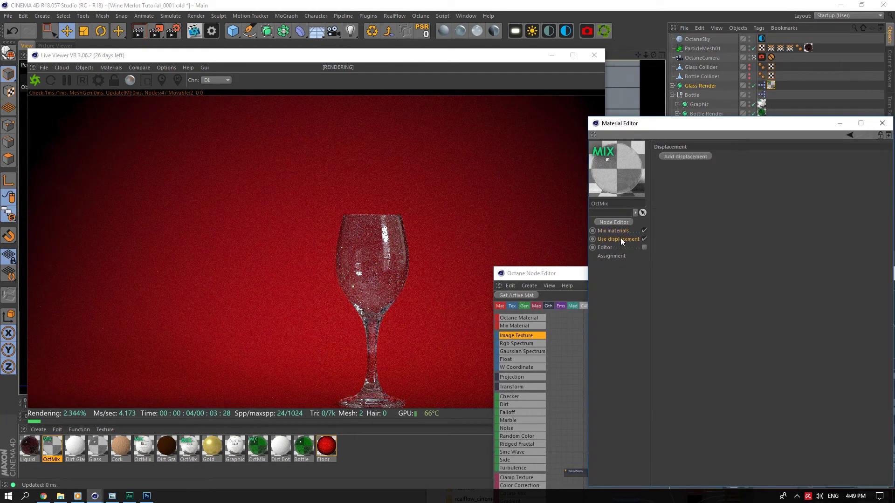
pyautogui.click(698, 173)
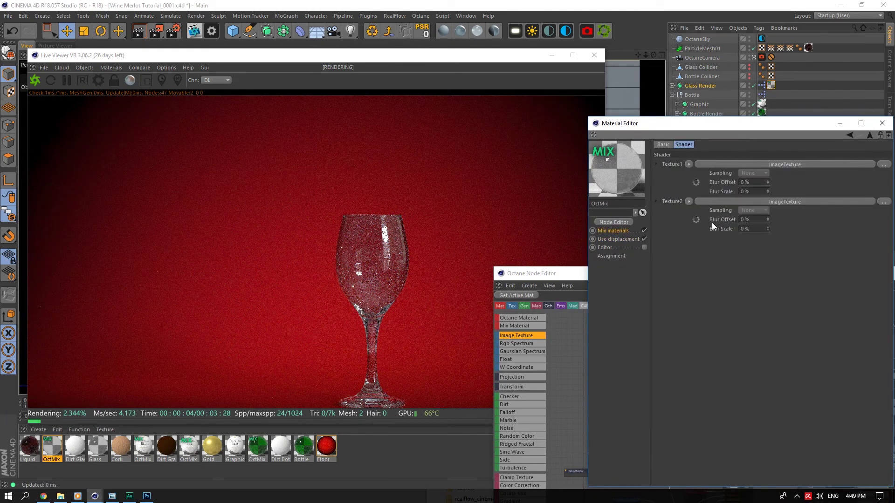
pyautogui.click(696, 220)
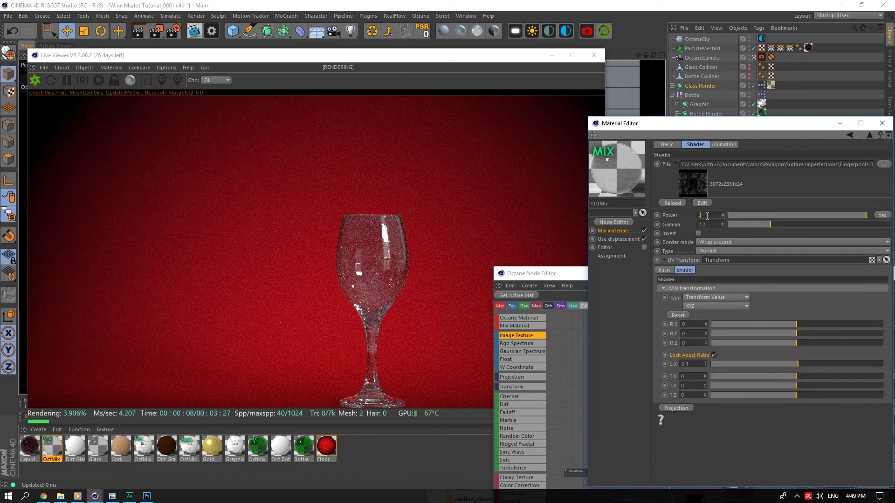
pyautogui.write('.2')
pyautogui.press('Tab')
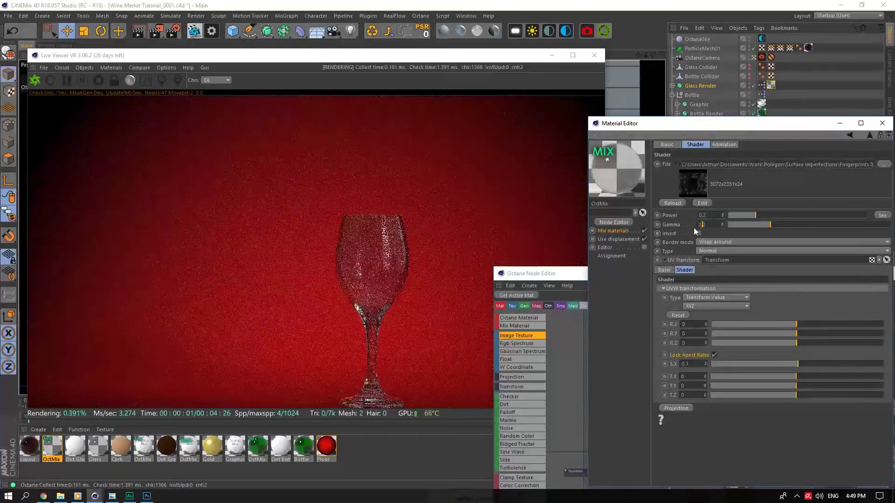
# Step: Reduce the Dirt Wipes texture's power to 0.1 in the glass mix material
pyautogui.click(623, 229)
pyautogui.click(699, 181)
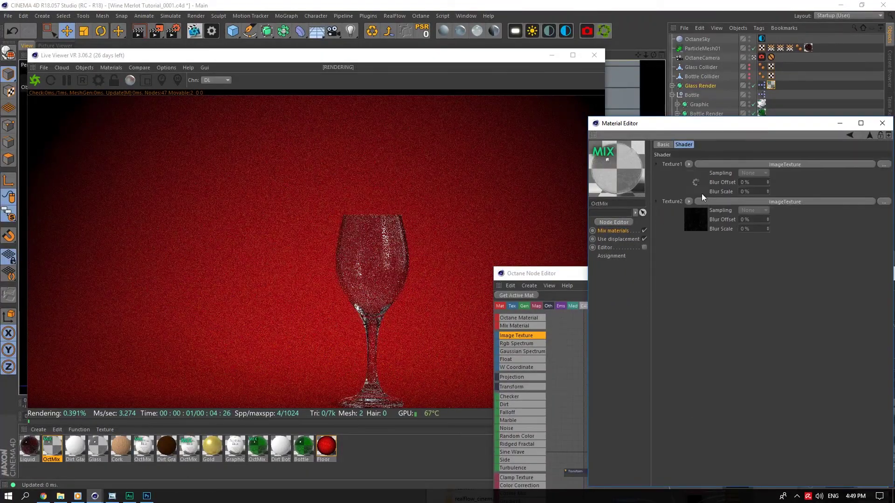
pyautogui.click(701, 193)
pyautogui.doubleClick(709, 216)
pyautogui.write('.1')
pyautogui.press('Return')
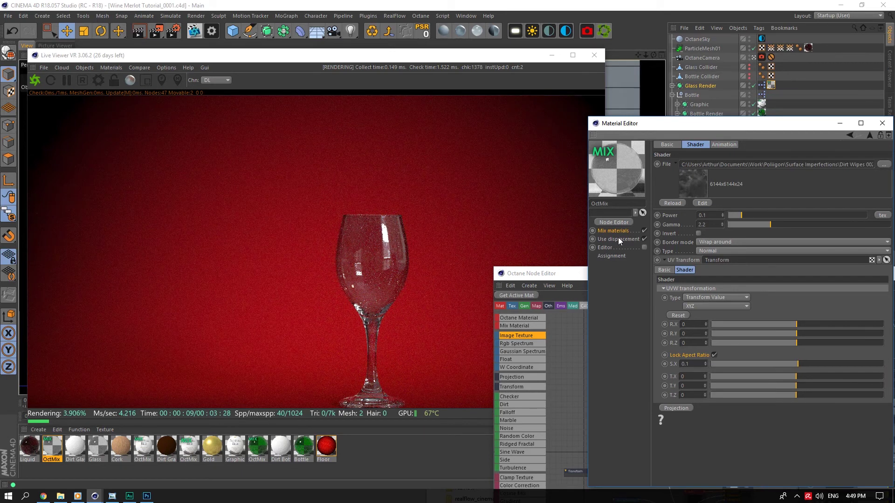
# Step: Reduce the fingerprint texture's power to 0.1 in the glass mix material
pyautogui.click(616, 230)
pyautogui.click(694, 181)
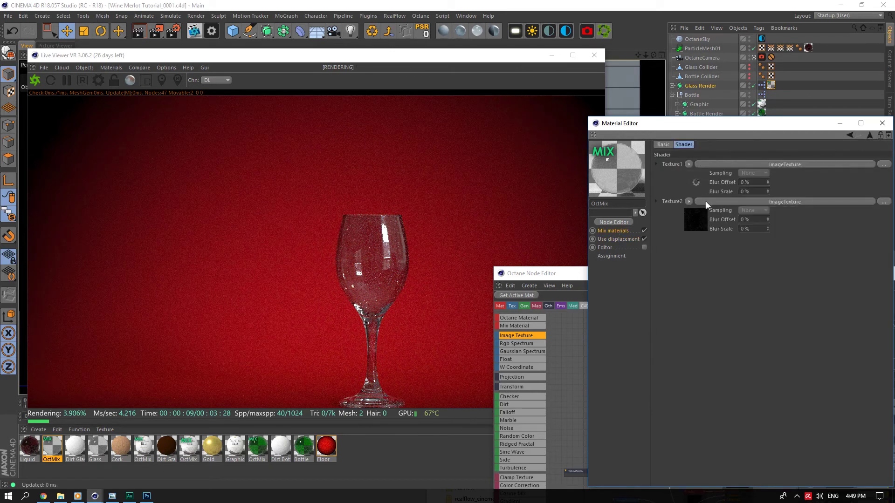
pyautogui.click(706, 217)
pyautogui.doubleClick(705, 214)
pyautogui.press('Return')
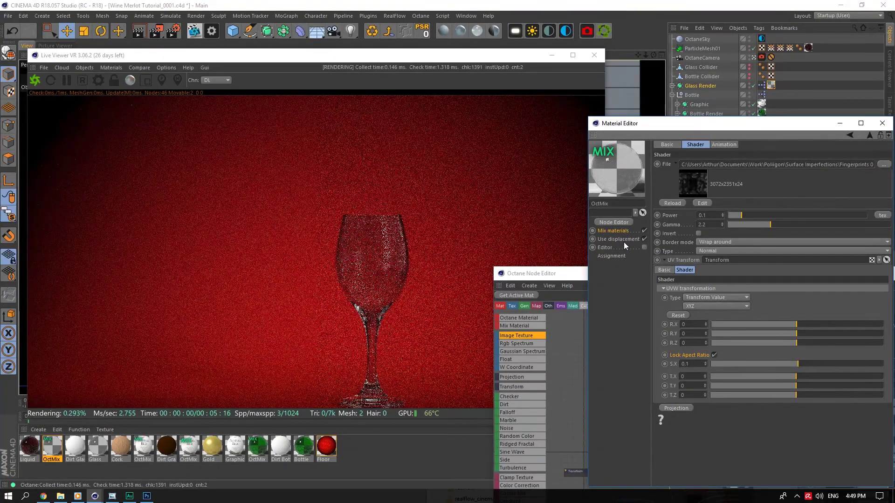
pyautogui.click(623, 241)
# Step: Review the pathtracing kernel parameters in the Octane Settings and close them
pyautogui.click(103, 76)
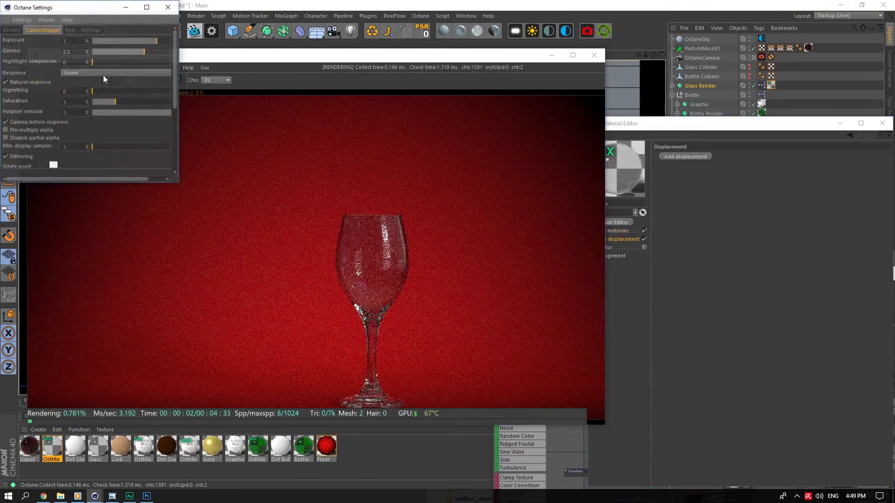
pyautogui.click(13, 30)
pyautogui.moveTo(48, 8); pyautogui.dragTo(87, 48)
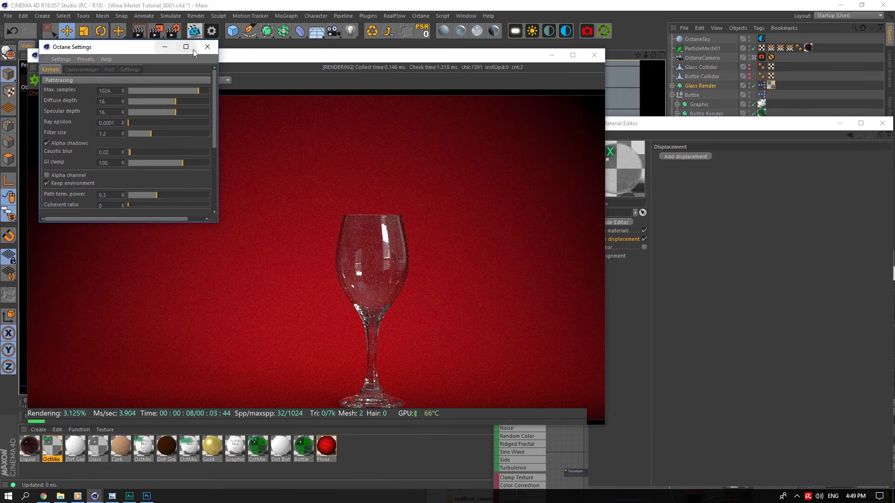
pyautogui.click(217, 53)
# Step: Set the Dirt Wipes texture's power to 0.05 in the glass mix material
pyautogui.click(623, 233)
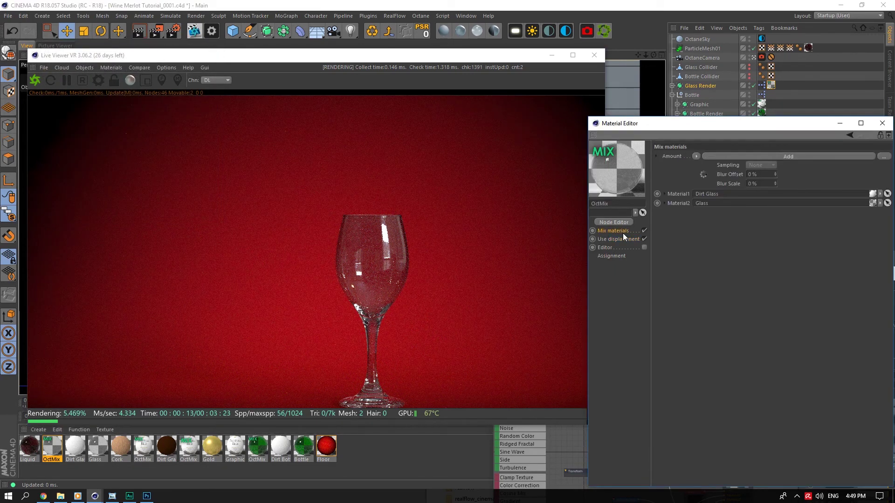
pyautogui.click(705, 179)
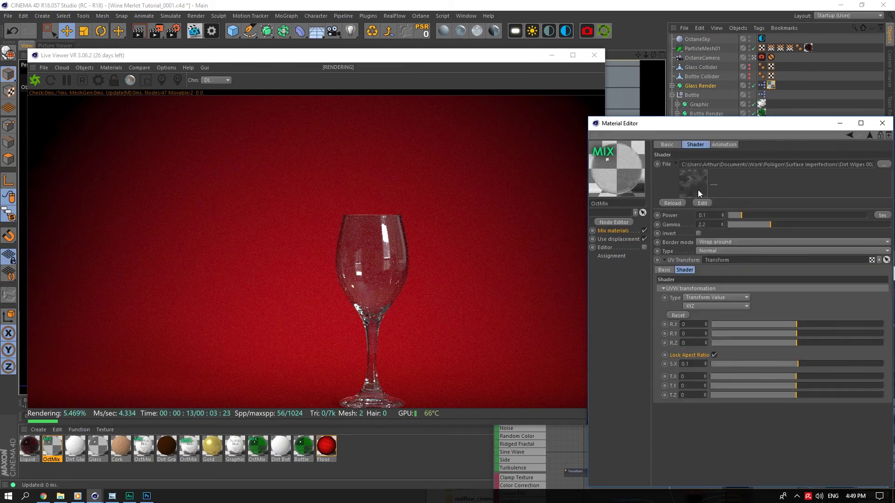
pyautogui.click(704, 215)
pyautogui.write('0')
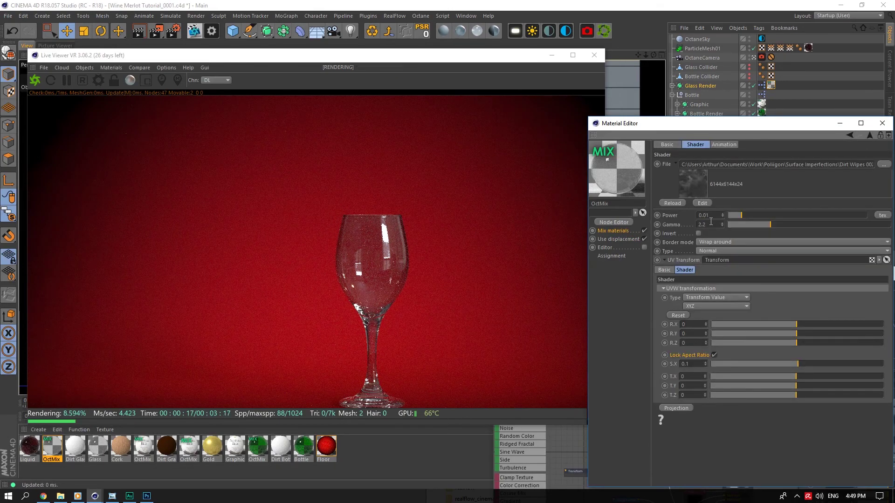
pyautogui.press('Return')
pyautogui.click(708, 215)
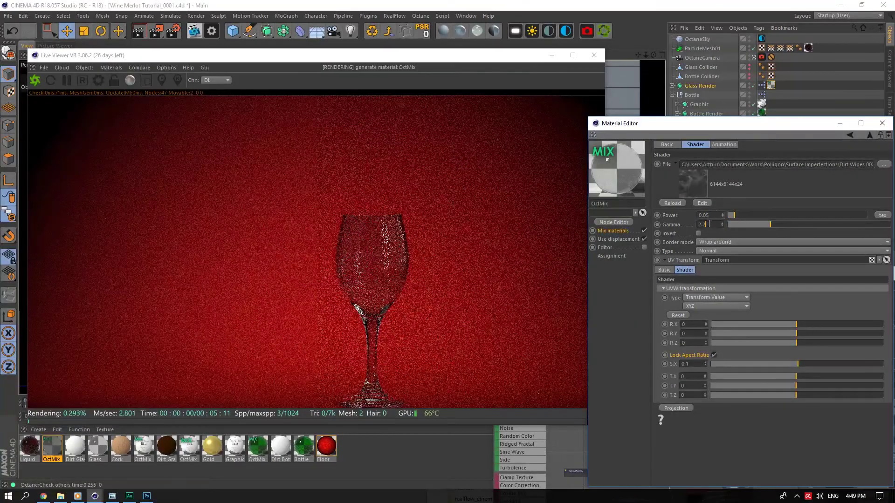
# Step: Set the fingerprint texture's power to 0.05, turn off solo mode to render the full scene, and close the material and node editors
pyautogui.click(614, 231)
pyautogui.click(702, 182)
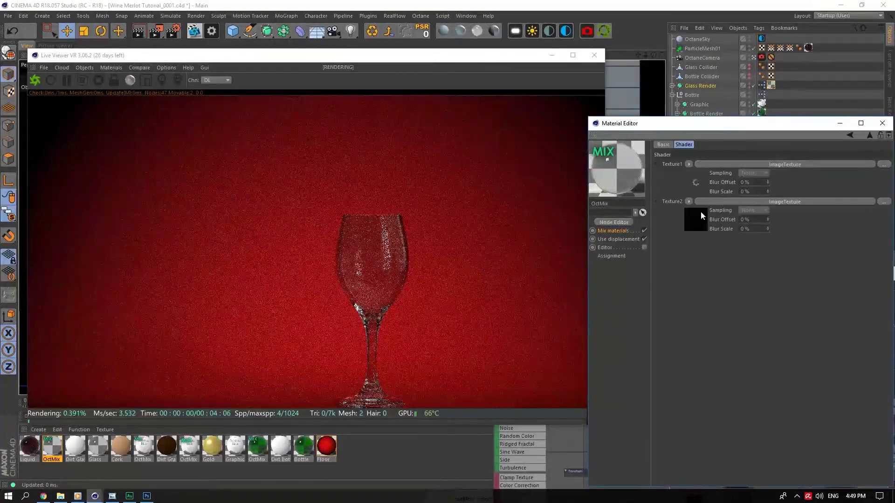
pyautogui.click(702, 217)
pyautogui.click(165, 197)
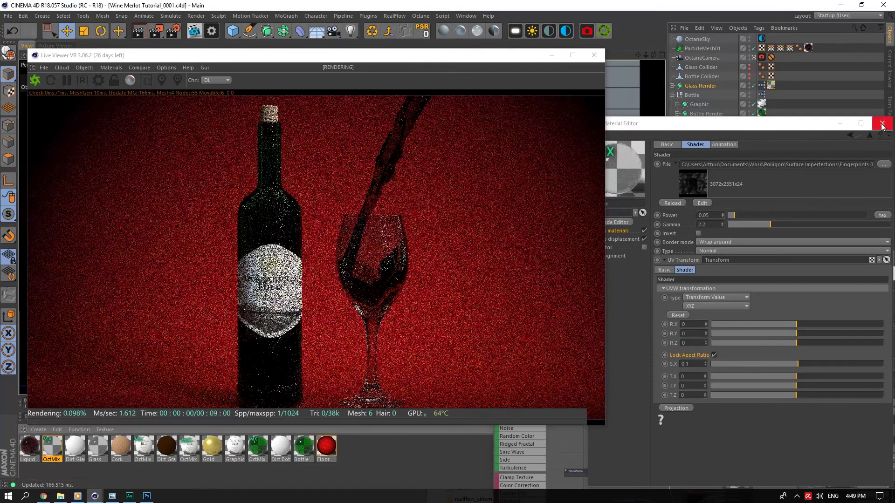
pyautogui.click(881, 122)
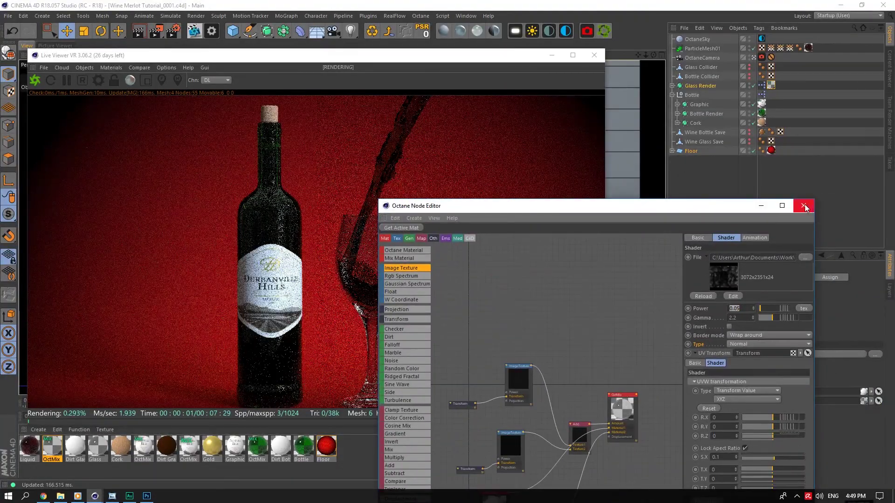
pyautogui.click(801, 205)
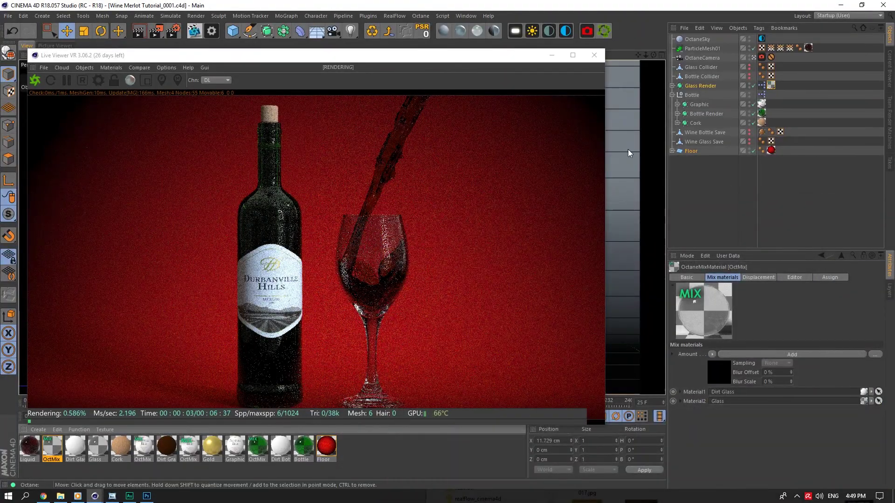
# Step: Enlarge the Live Viewer and compare its render side by side with Wine-Advert-Thumbnail-Tutorial.jpg in Windows Photo Viewer
pyautogui.click(704, 57)
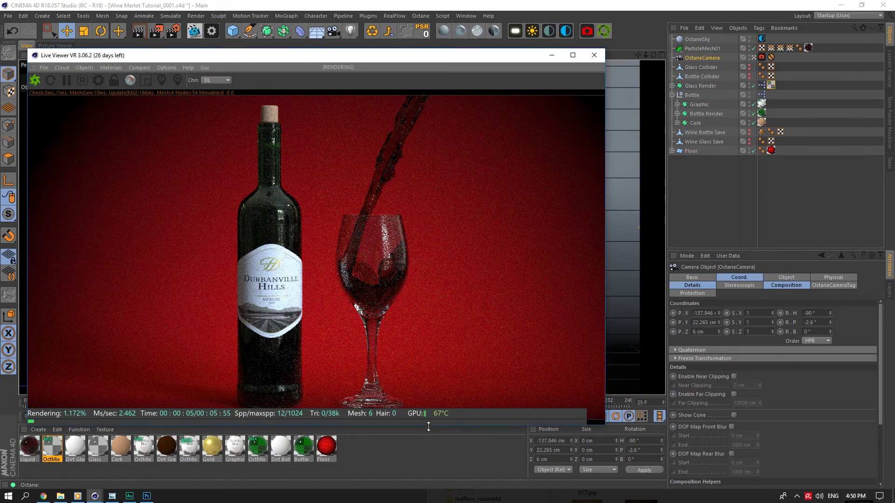
pyautogui.moveTo(428, 429); pyautogui.dragTo(433, 449)
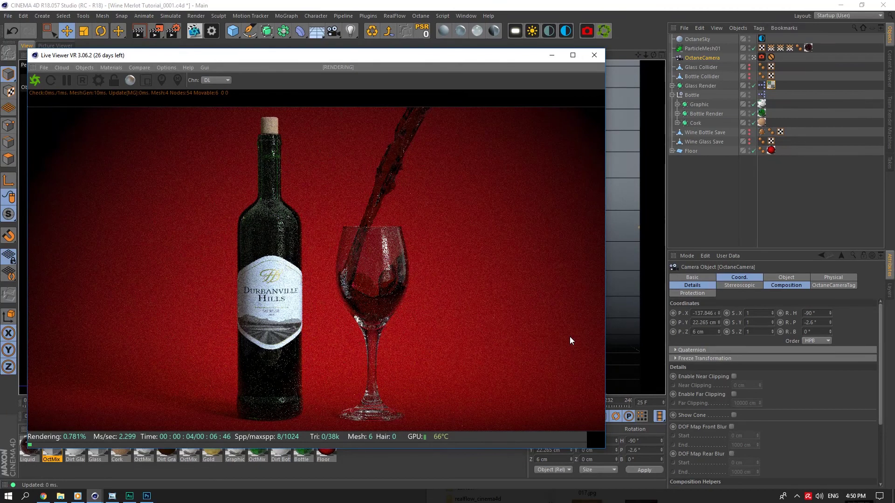
pyautogui.click(112, 496)
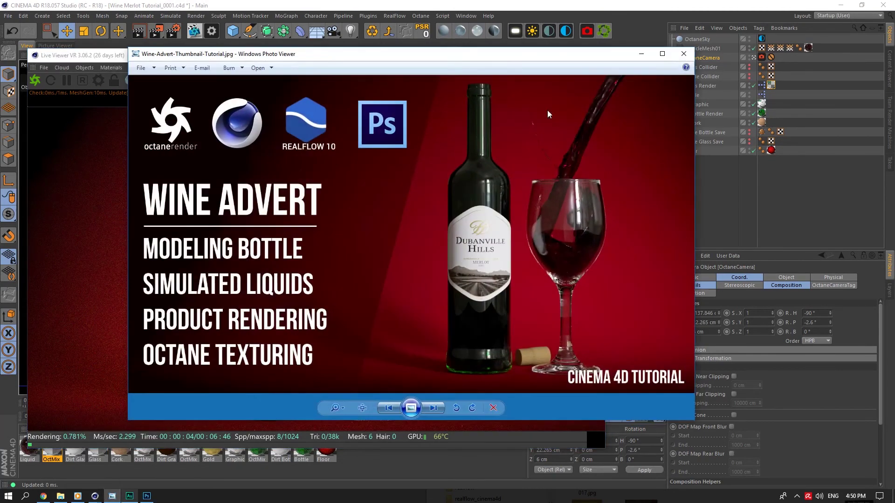
pyautogui.moveTo(520, 59); pyautogui.dragTo(703, 98)
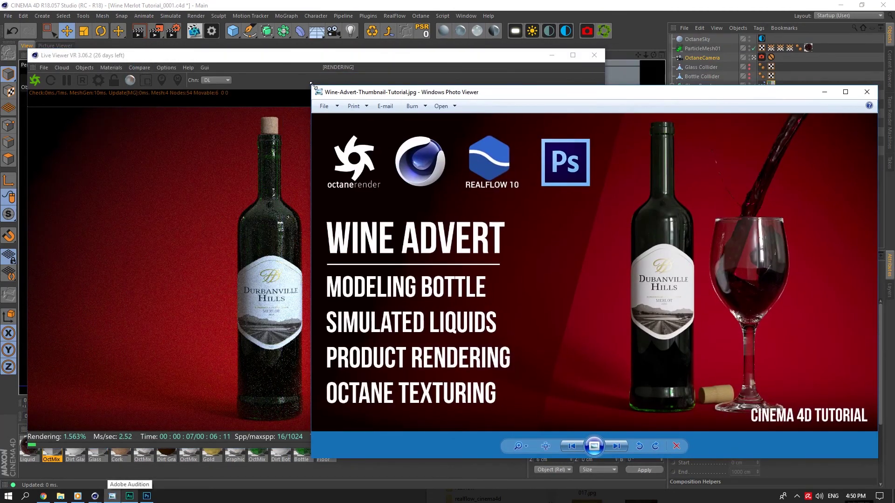
pyautogui.moveTo(311, 85); pyautogui.dragTo(357, 24)
pyautogui.moveTo(674, 37); pyautogui.dragTo(731, 46)
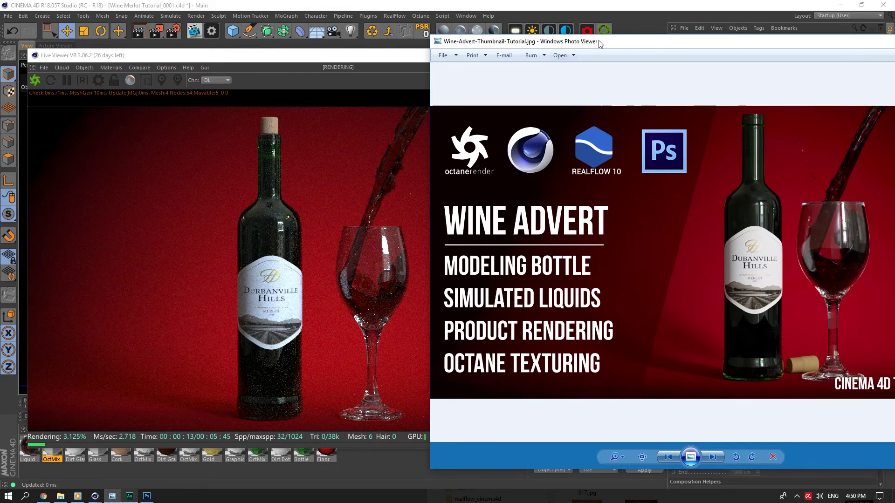
pyautogui.moveTo(602, 44); pyautogui.dragTo(470, 72)
pyautogui.click(801, 72)
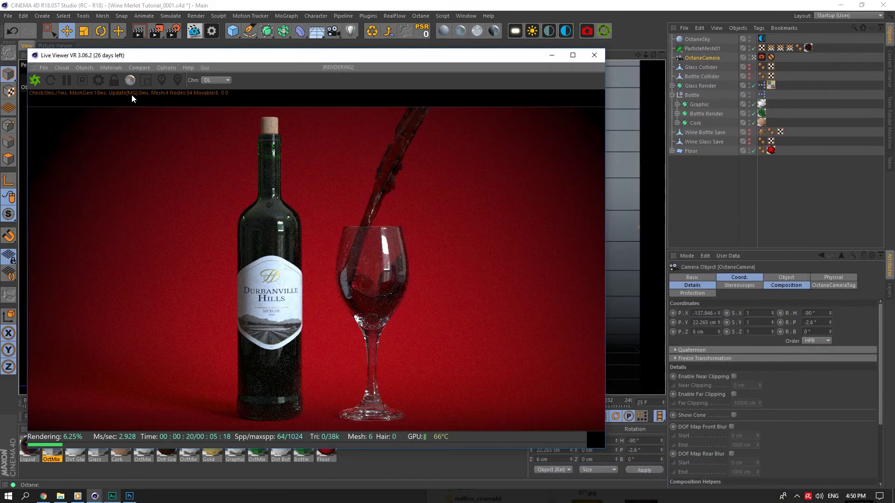
# Step: Set the pathtracing kernel's specular depth to 100 in the Octane Settings
pyautogui.click(98, 80)
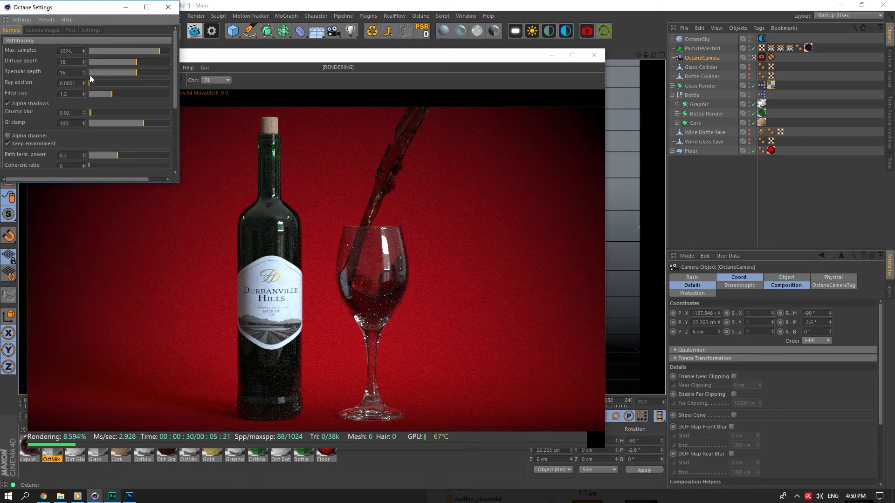
pyautogui.click(73, 64)
pyautogui.doubleClick(65, 72)
pyautogui.write('100')
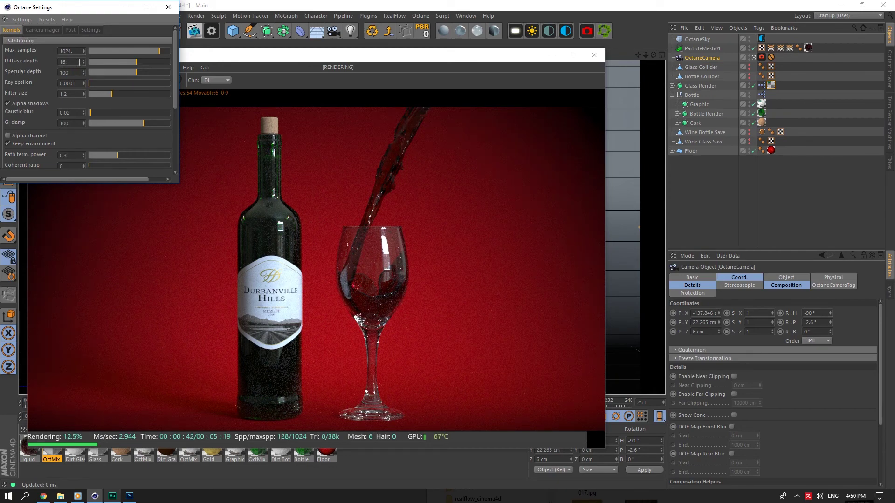
pyautogui.click(79, 62)
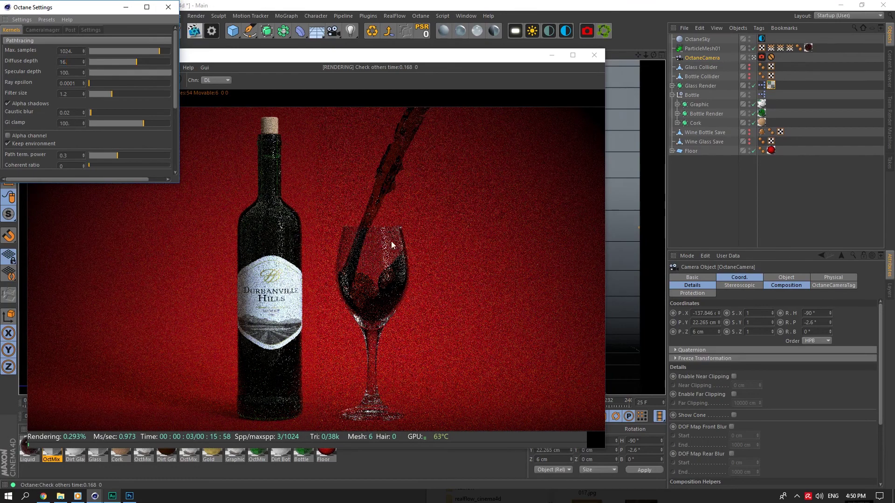
# Step: Try a ray epsilon of 0.000001 for the pathtracing kernel
pyautogui.doubleClick(70, 83)
pyautogui.write('0.000001')
pyautogui.press('Return')
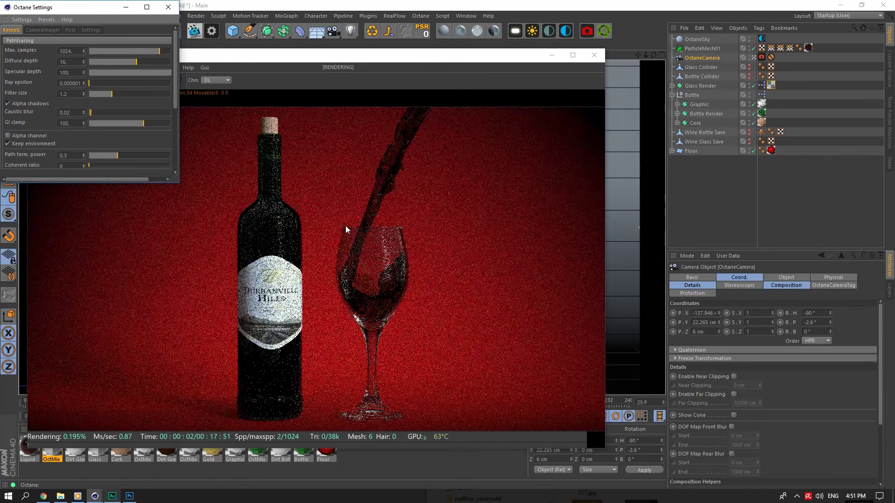
# Step: Restore the pathtracing kernel's ray epsilon to 0.0001 and close the Octane Settings
pyautogui.doubleClick(72, 84)
pyautogui.write('0.0001')
pyautogui.press('Return')
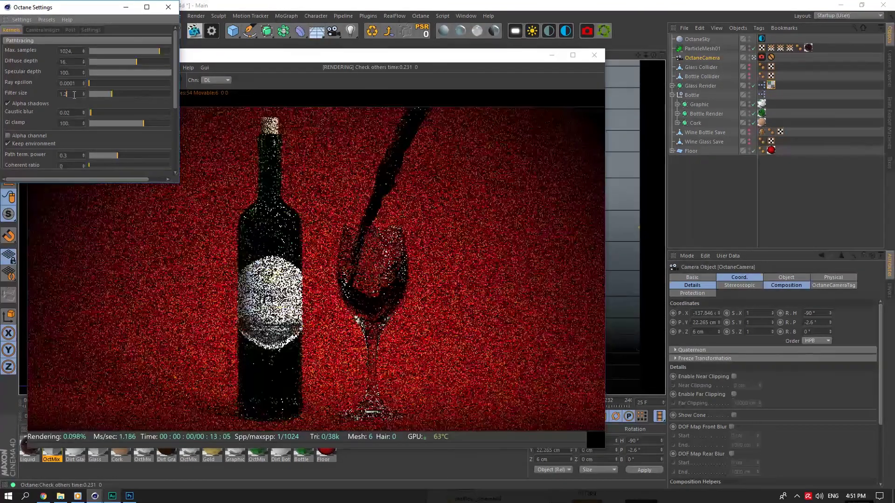
pyautogui.click(168, 7)
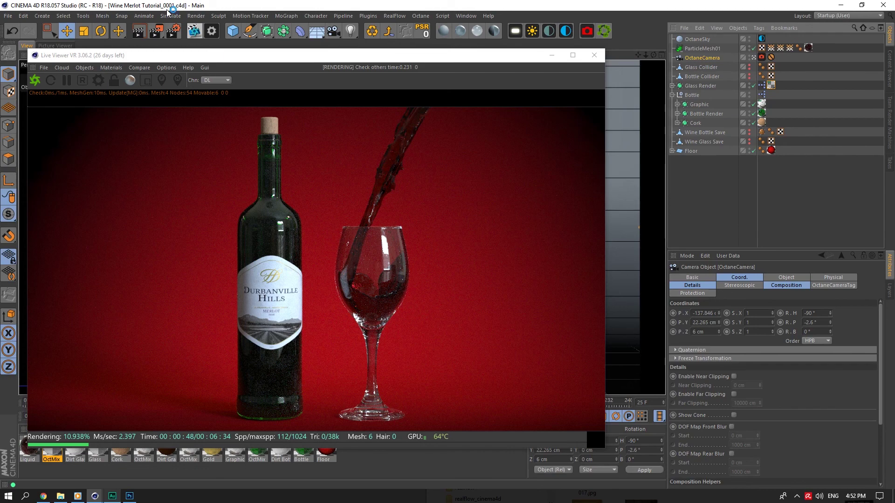
pyautogui.moveTo(285, 56)
pyautogui.mouseDown()
pyautogui.moveTo(380, 77)
pyautogui.moveTo(501, 86)
pyautogui.moveTo(283, 52)
pyautogui.mouseUp()
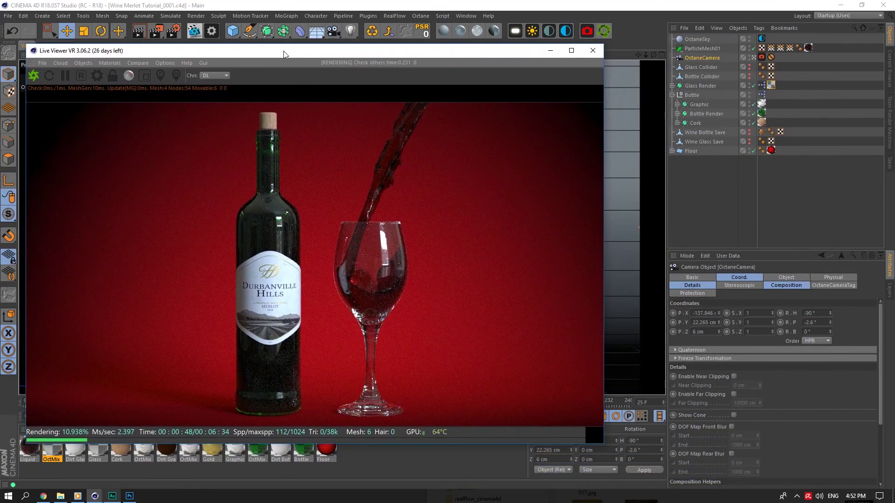